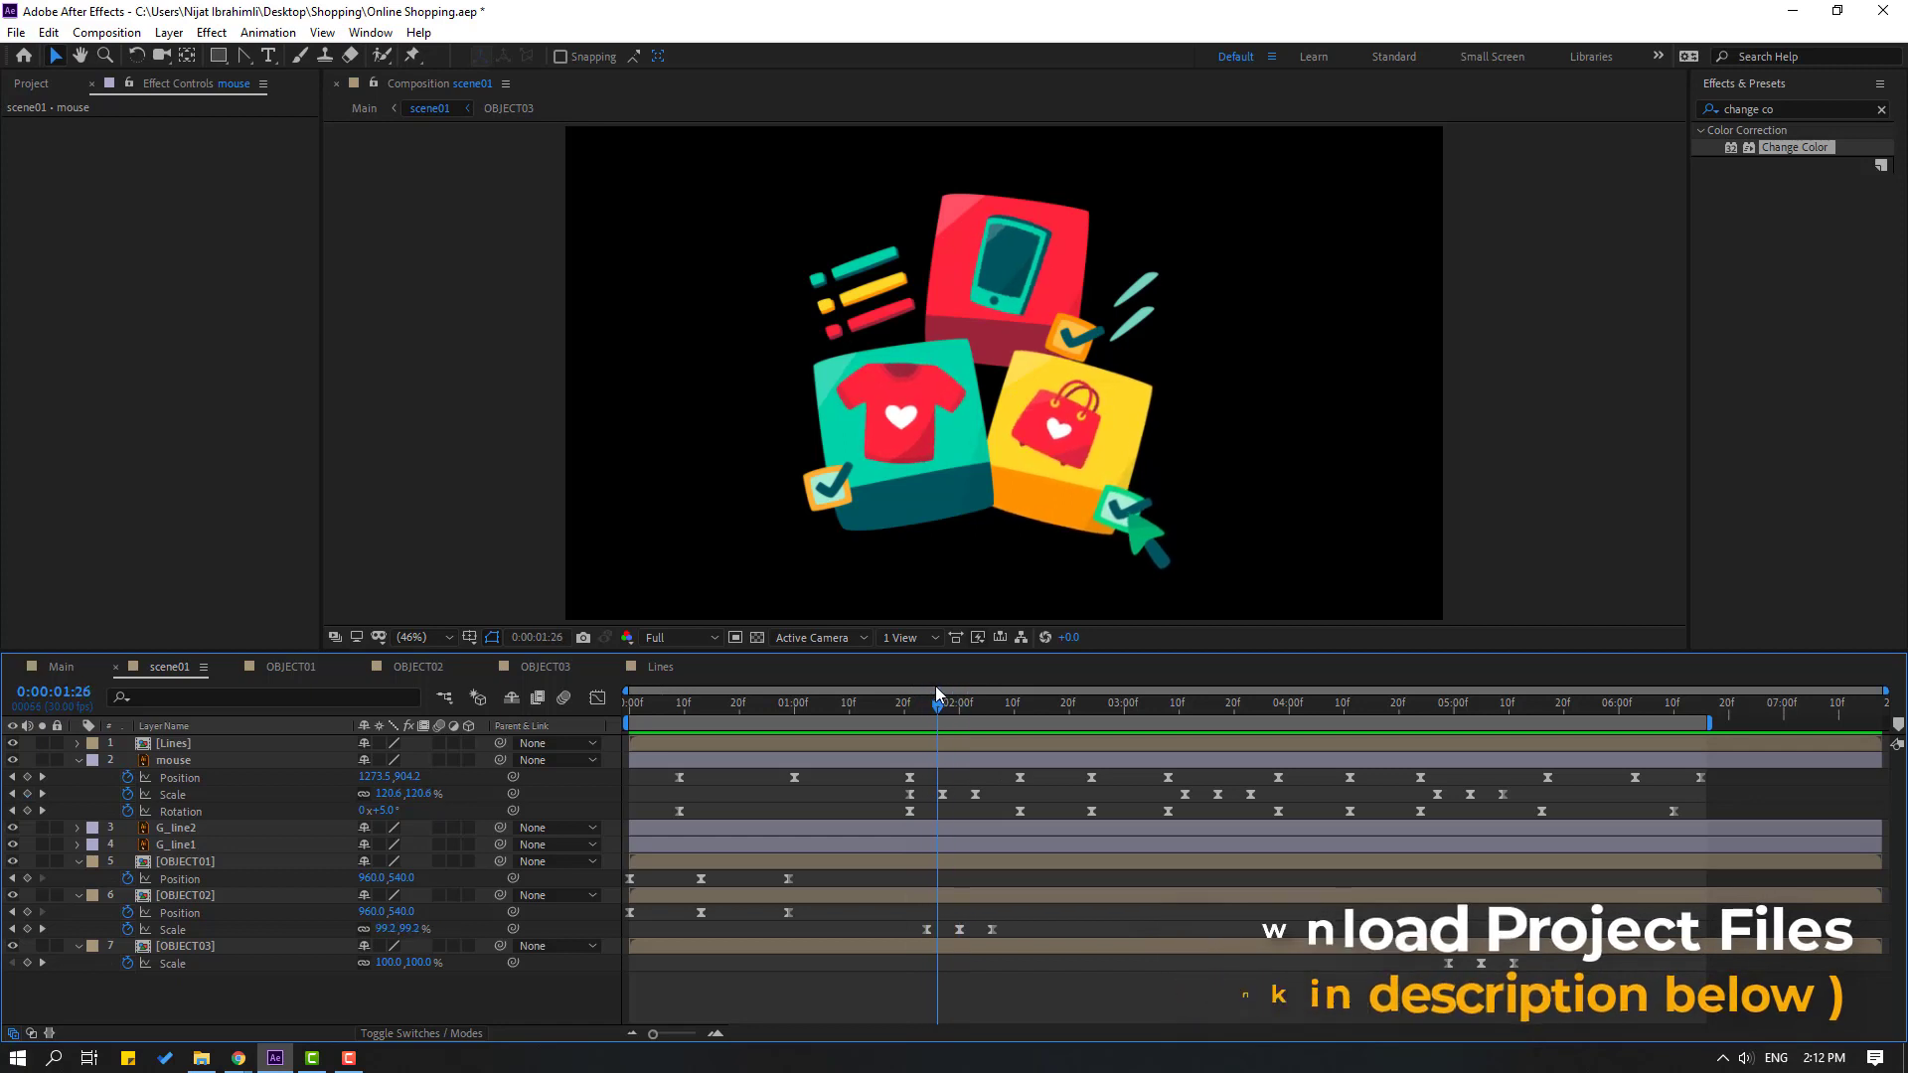
In OBJECT02, shift the check_green1 layer so it starts at 1:26
left_click(202, 898)
double_click(202, 898)
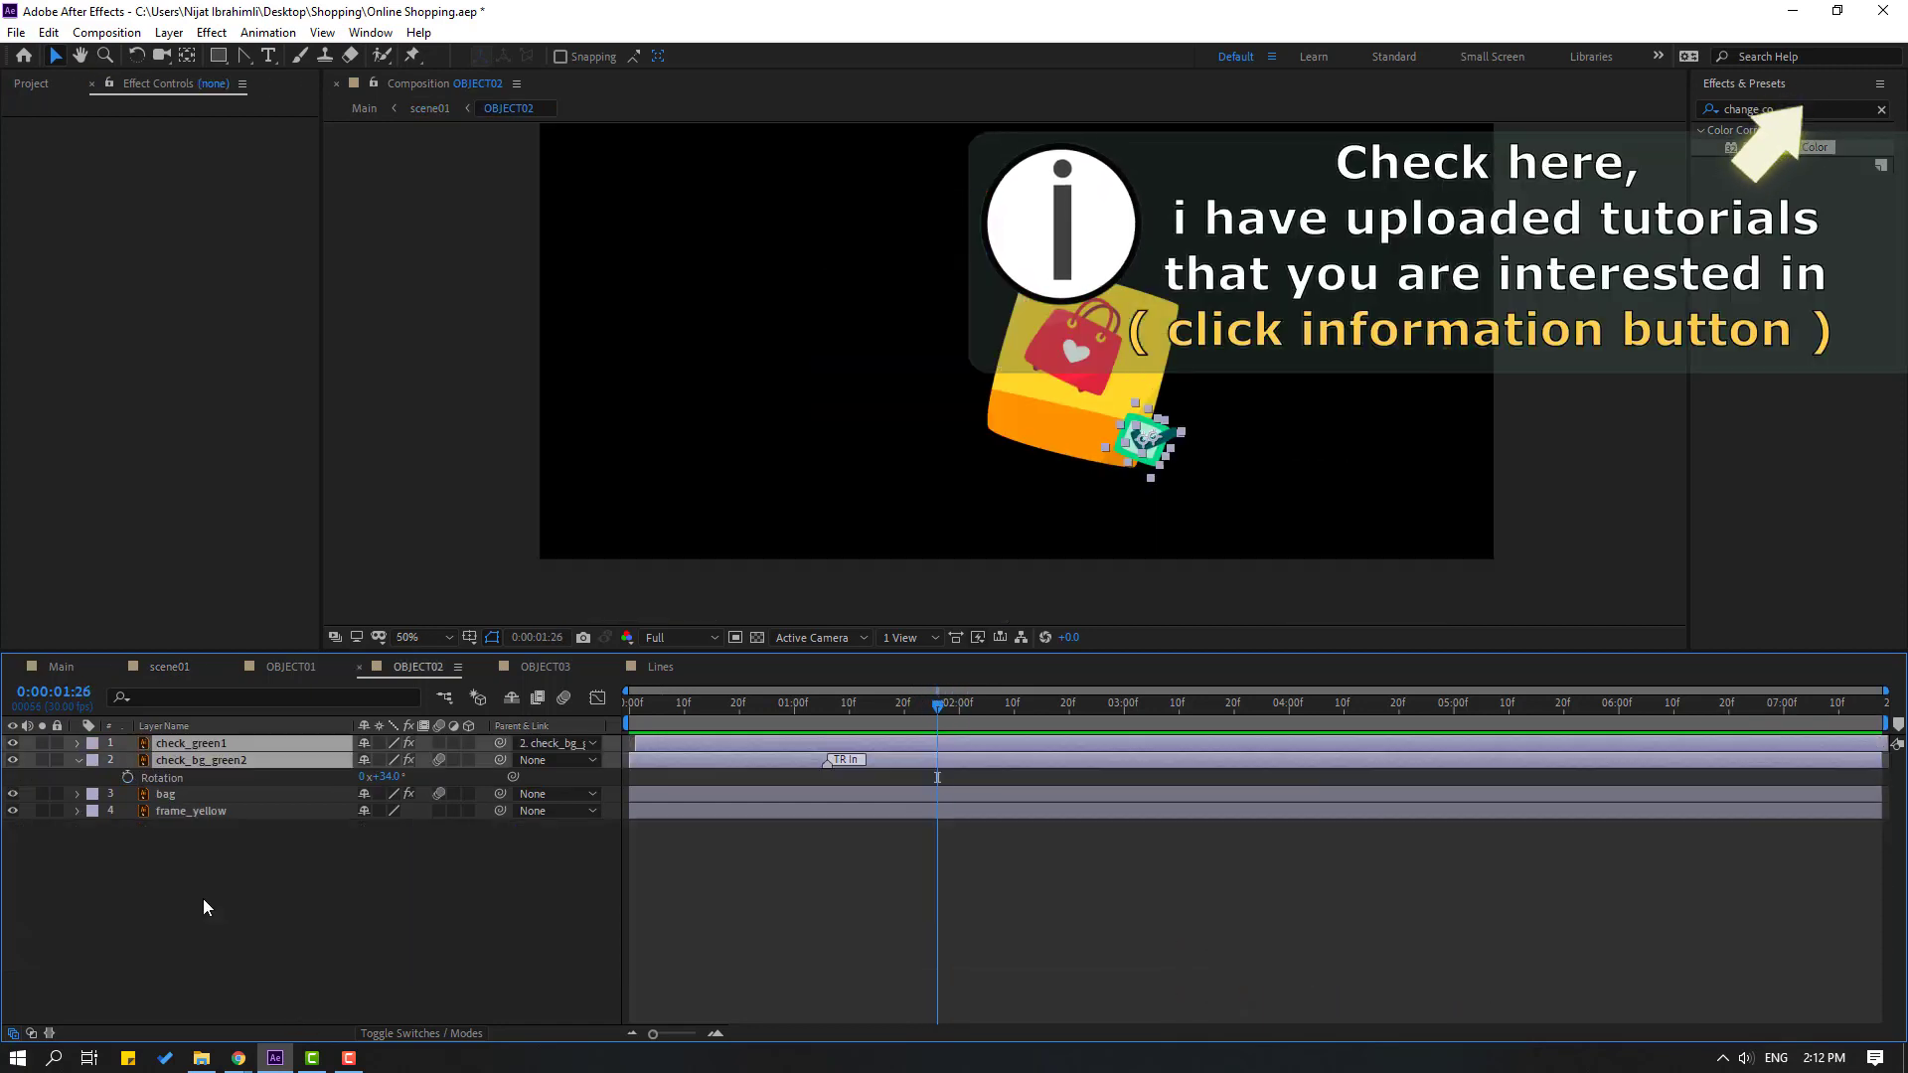
left_click(669, 853)
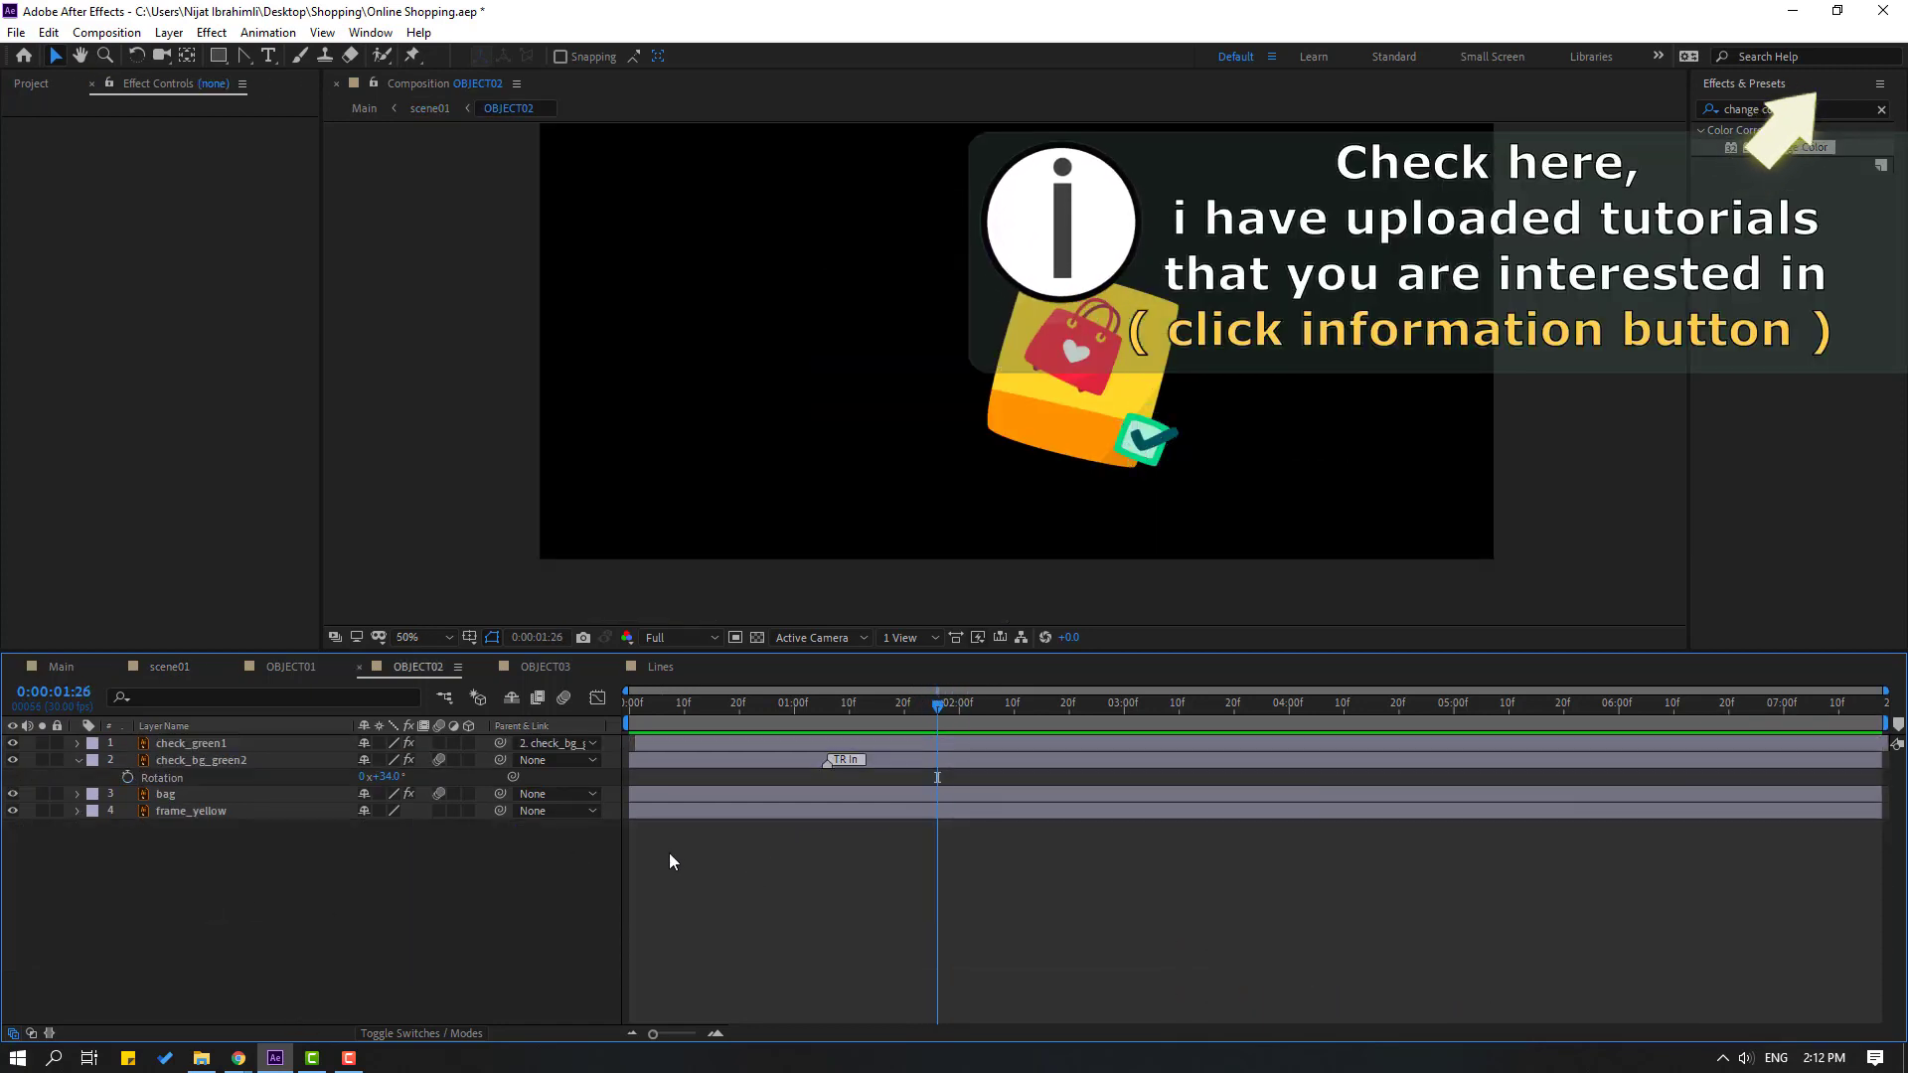
left_click(223, 745)
left_click_drag(648, 743, 944, 745)
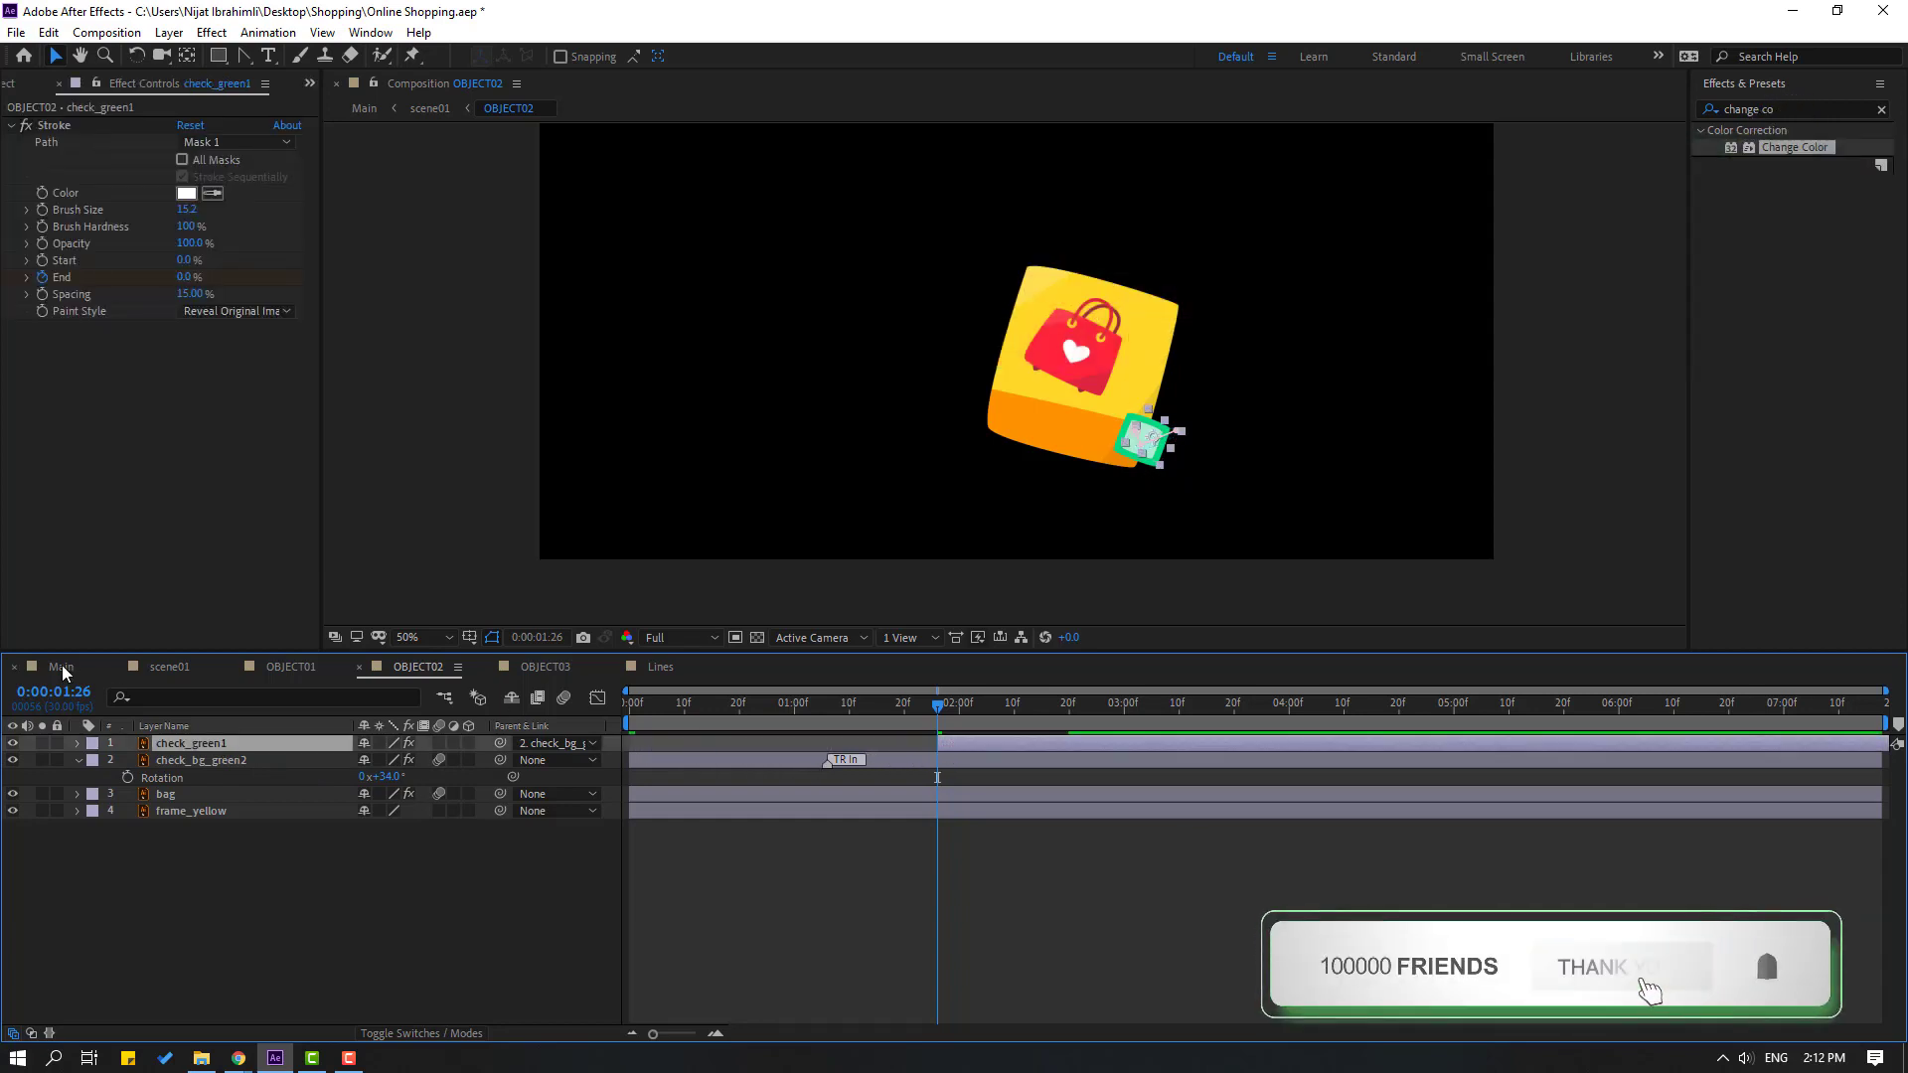
Back in scene01, scrub to review the check timing, then open the OBJECT01 precomp
left_click(181, 659)
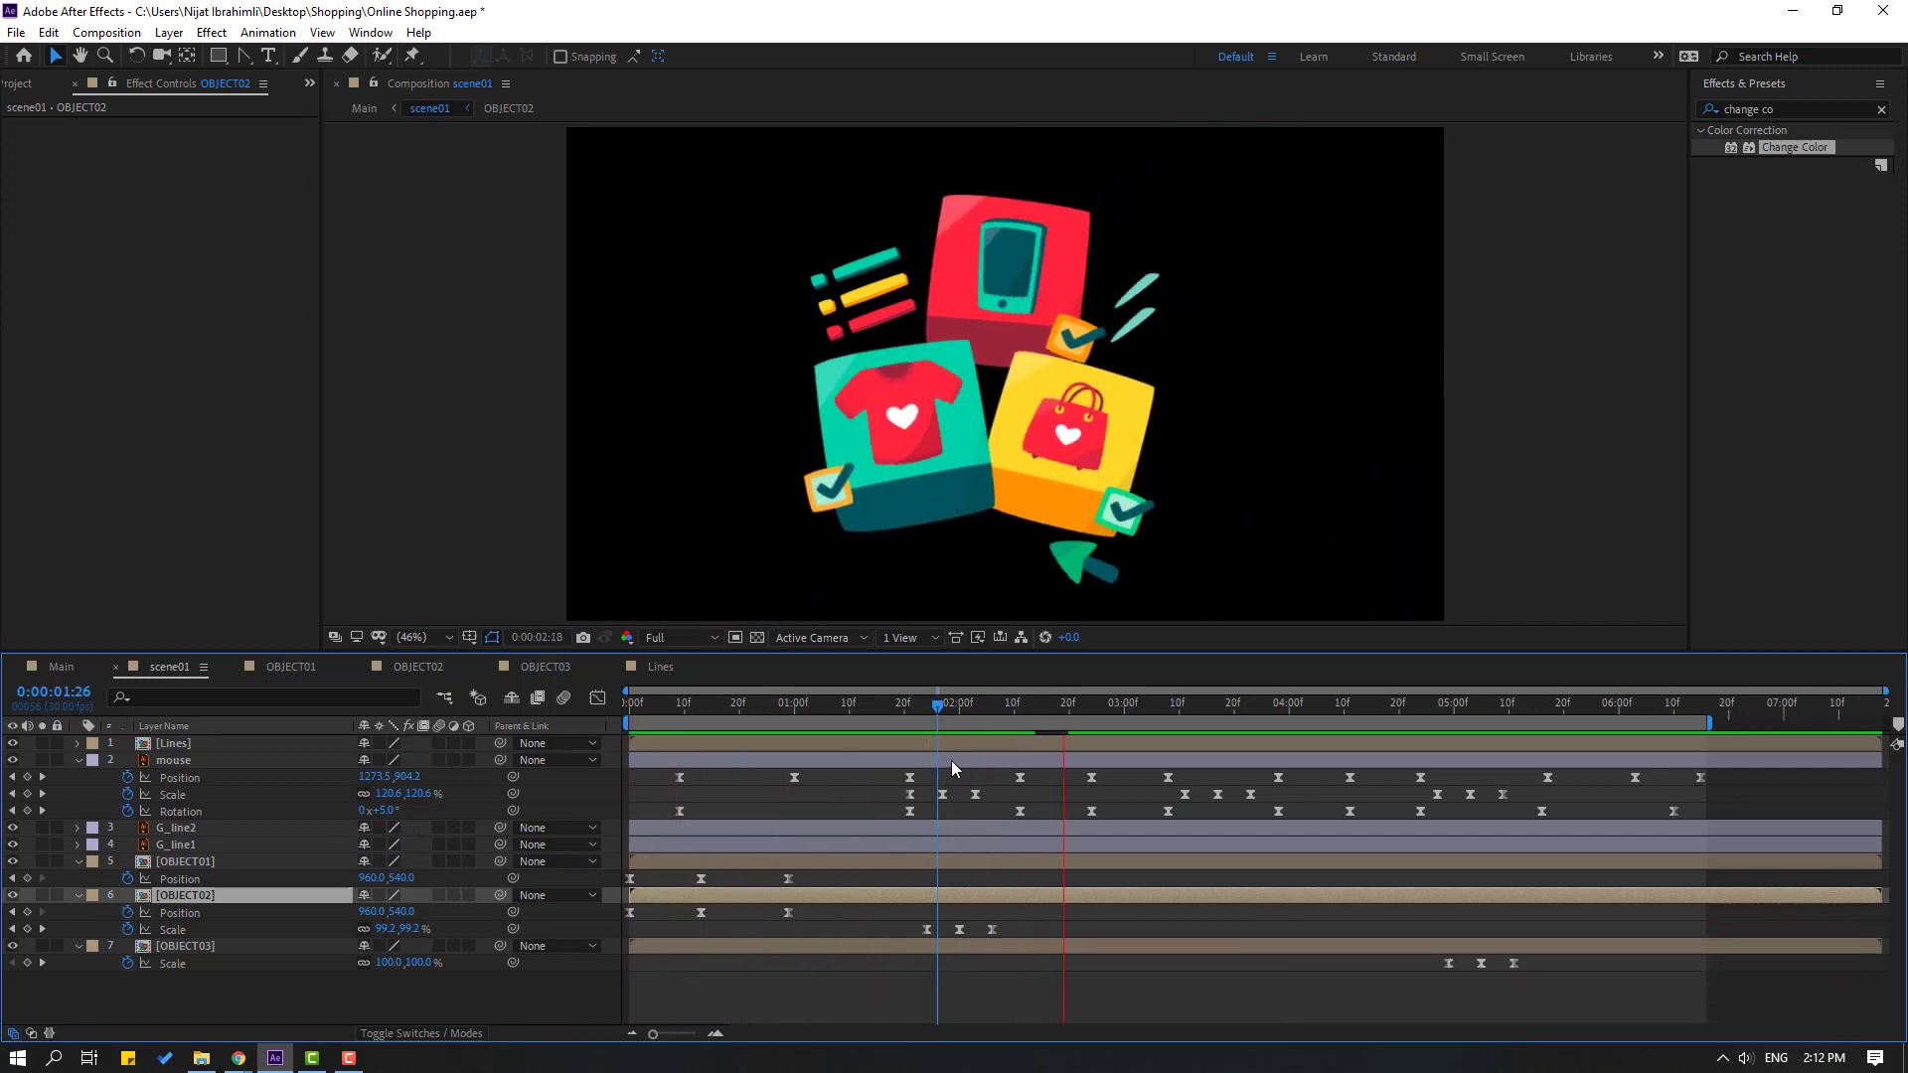
left_click_drag(1045, 706, 1209, 707)
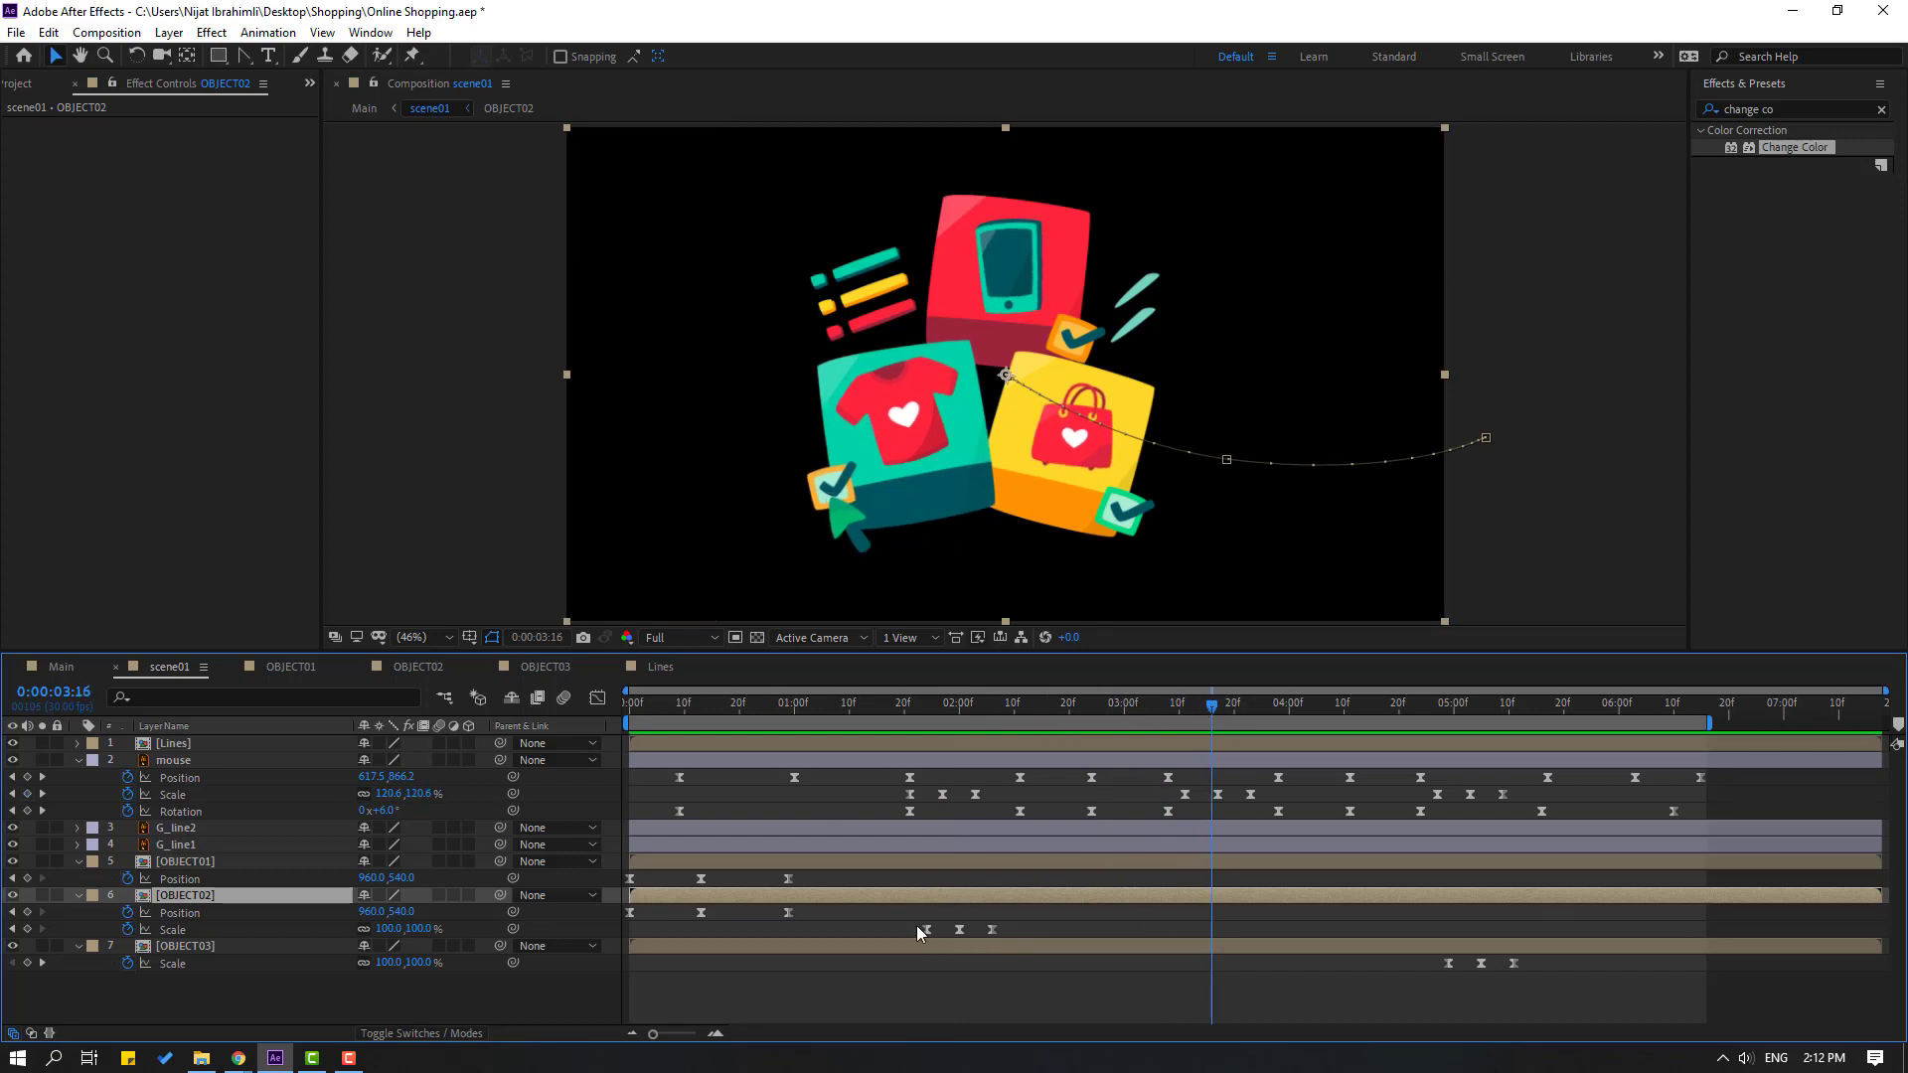
double_click(175, 861)
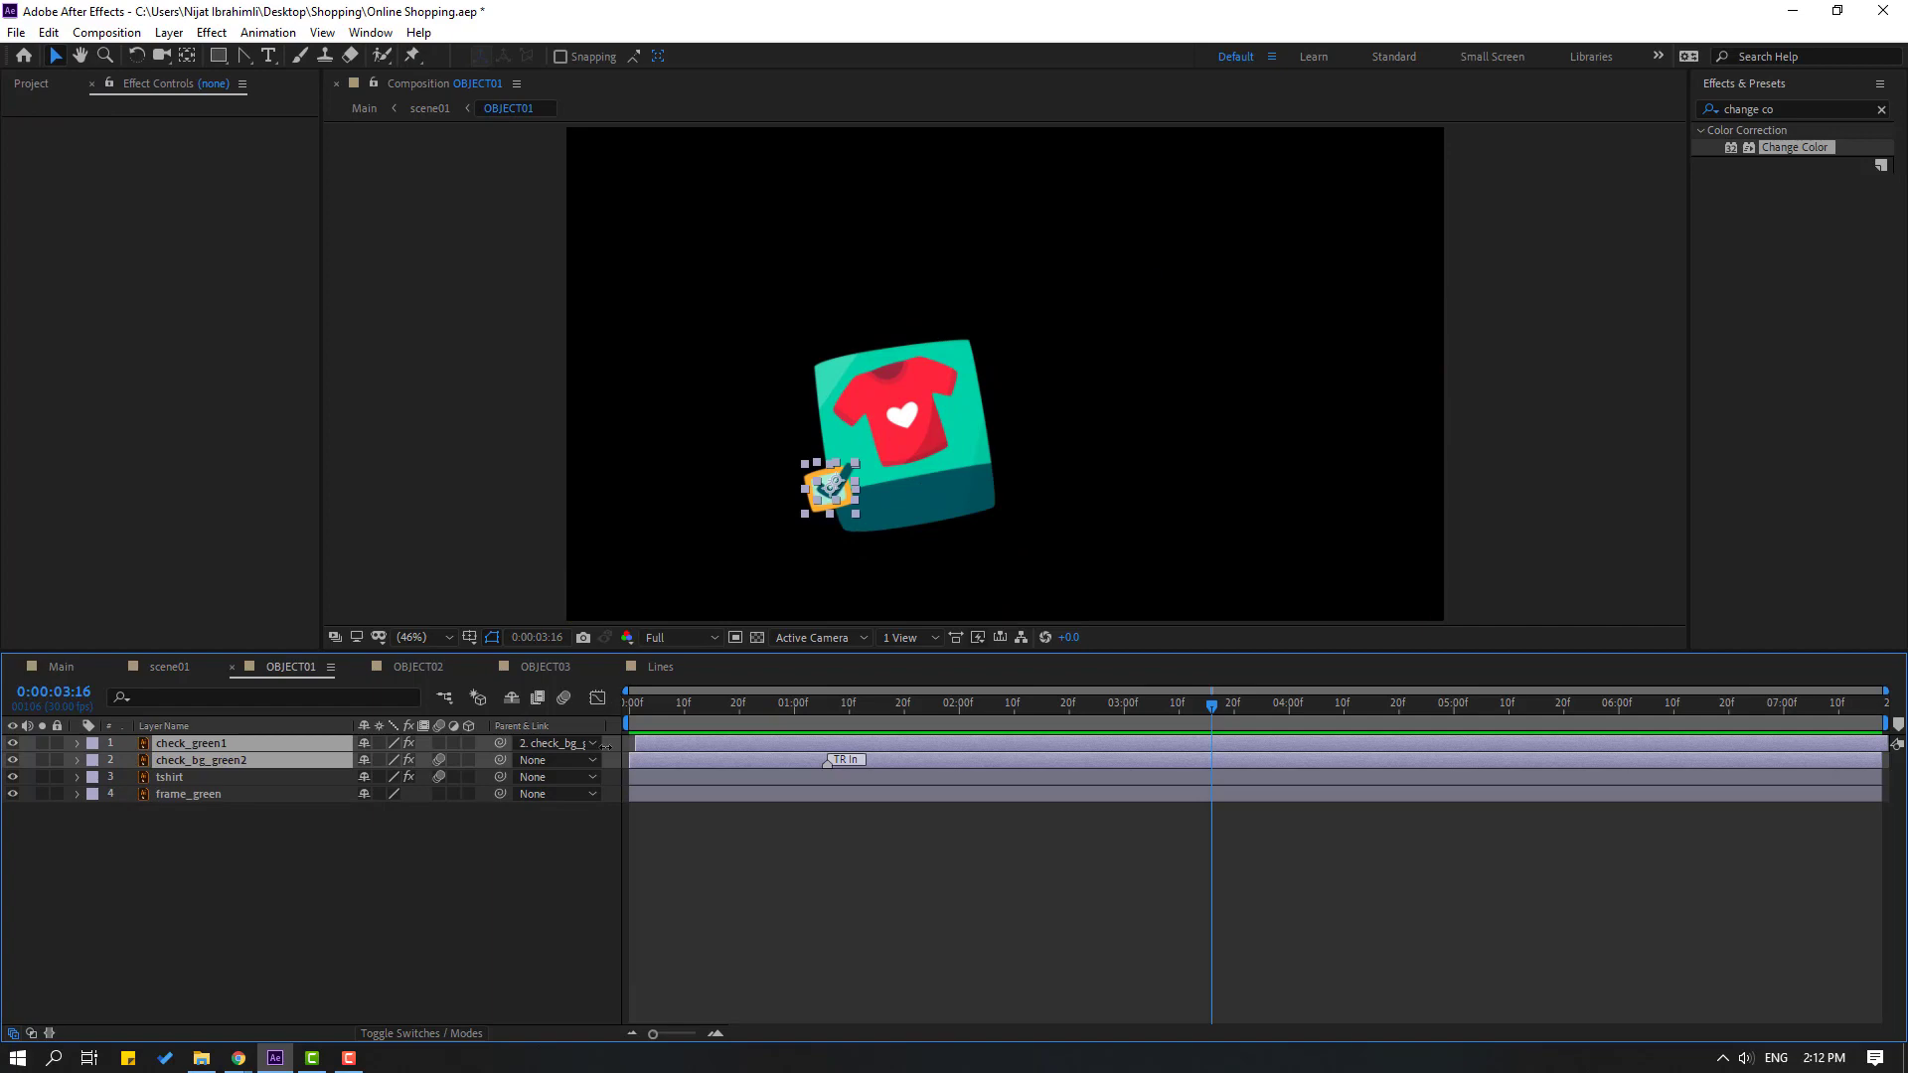
Move OBJECT01's check_green1 layer to start at 3:16 and review it in scene01
left_click(203, 750)
left_click_drag(838, 743, 1231, 753)
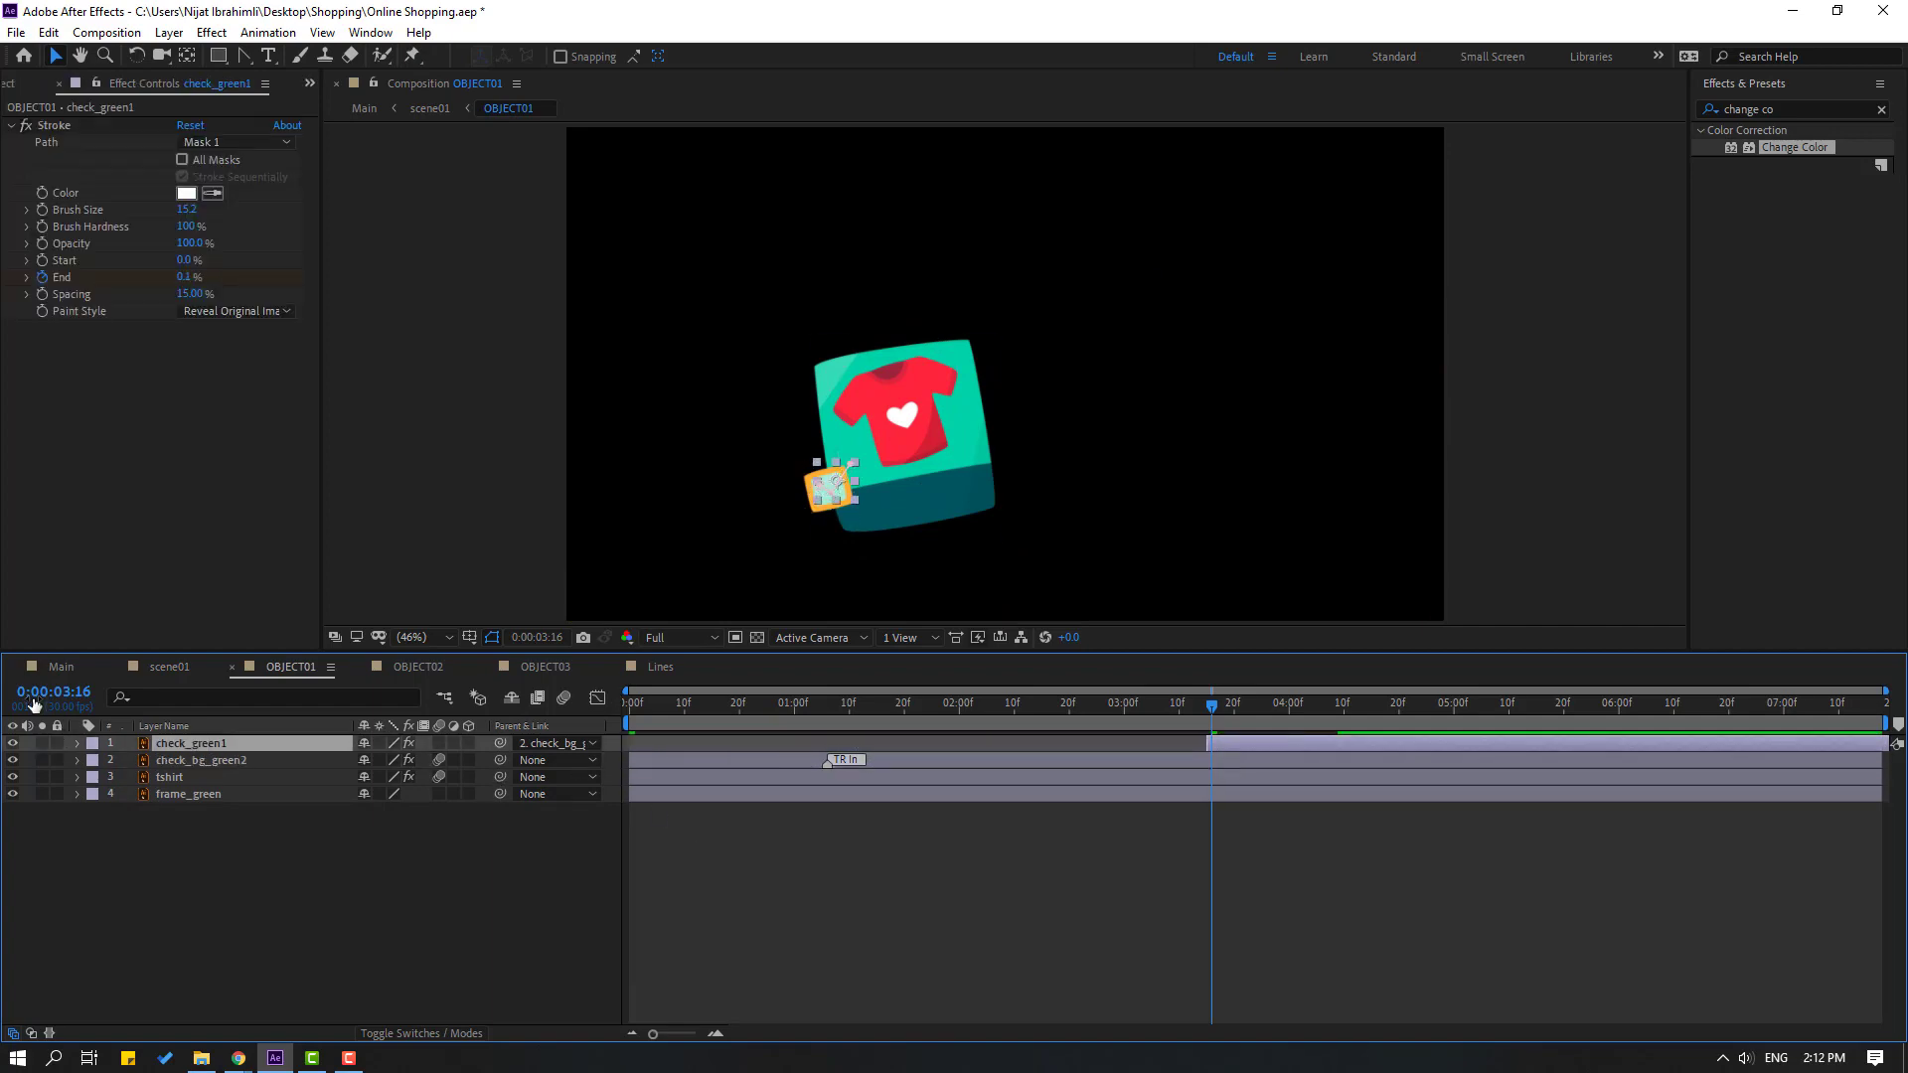
left_click(167, 666)
left_click_drag(1196, 705, 1448, 707)
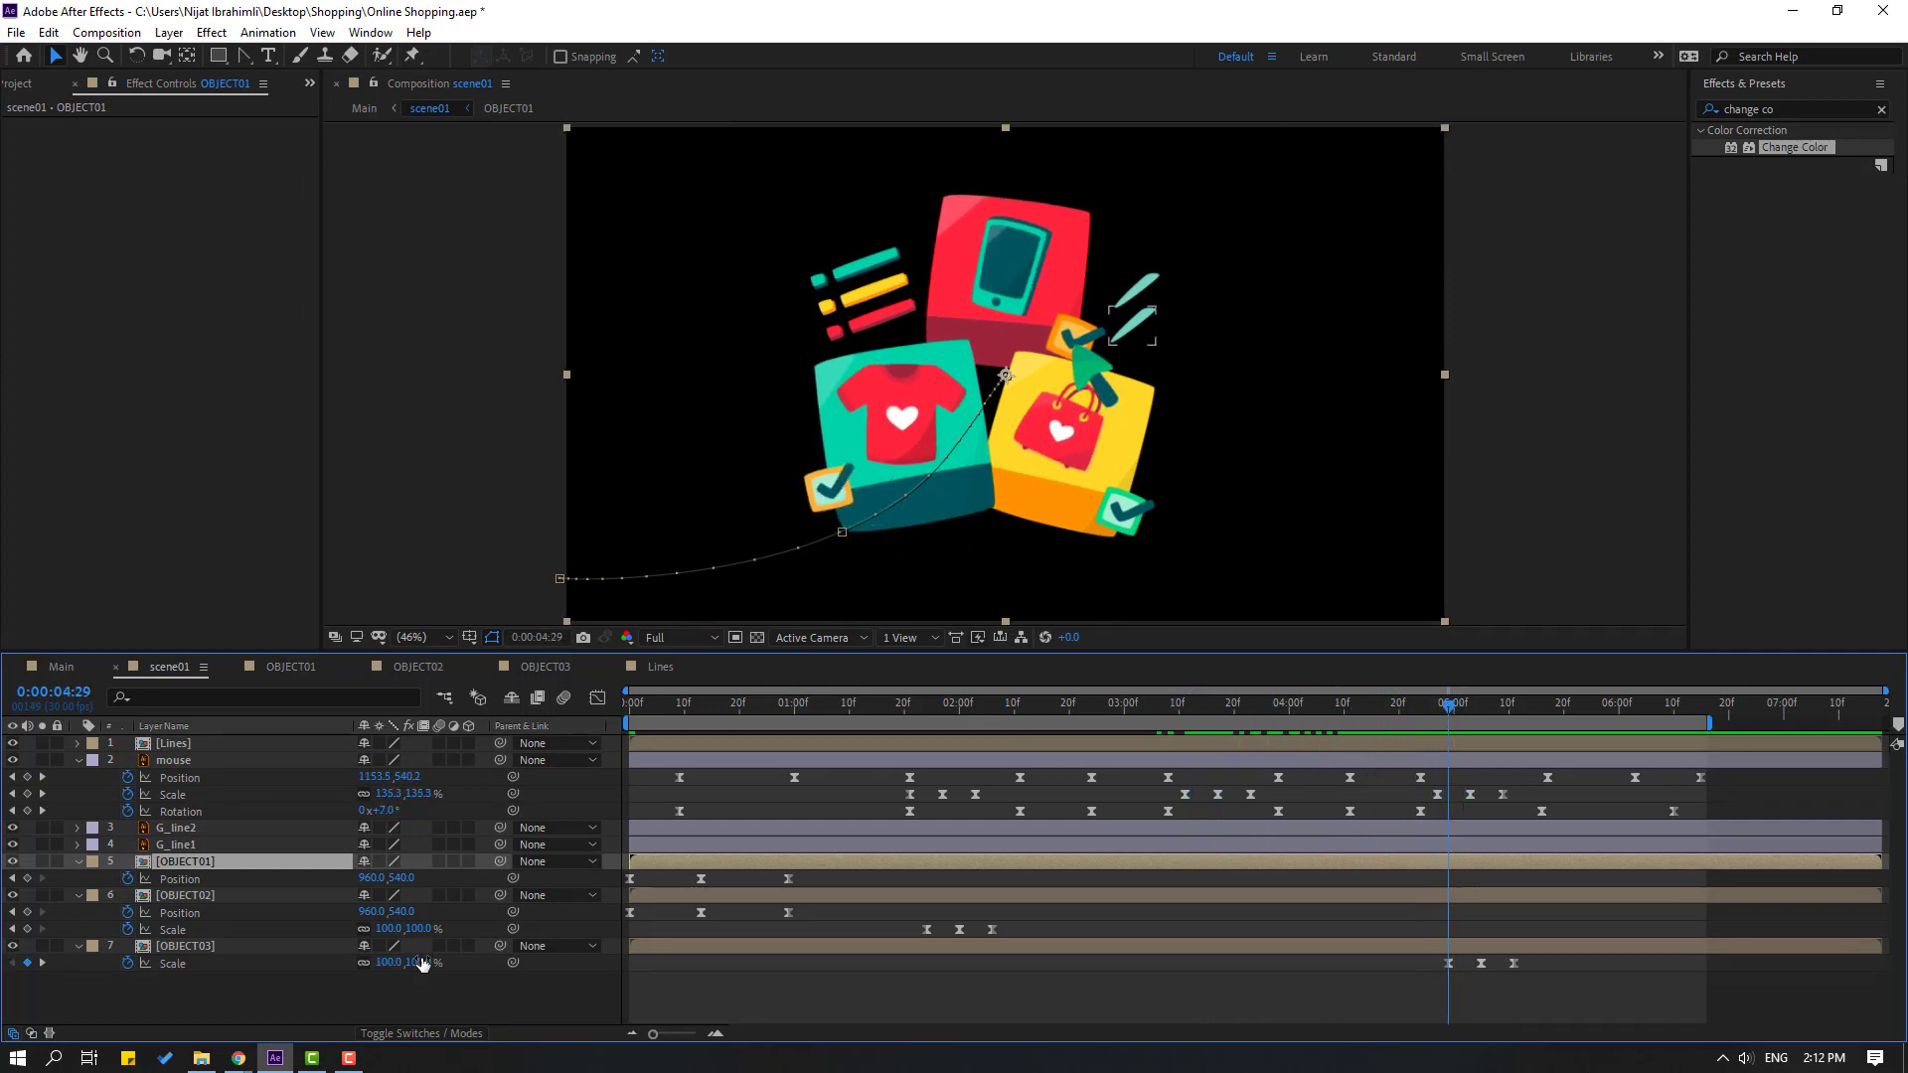
In OBJECT03, shift the check_green1 layer to start at 4:29
left_click(198, 997)
left_click(201, 946)
double_click(200, 946)
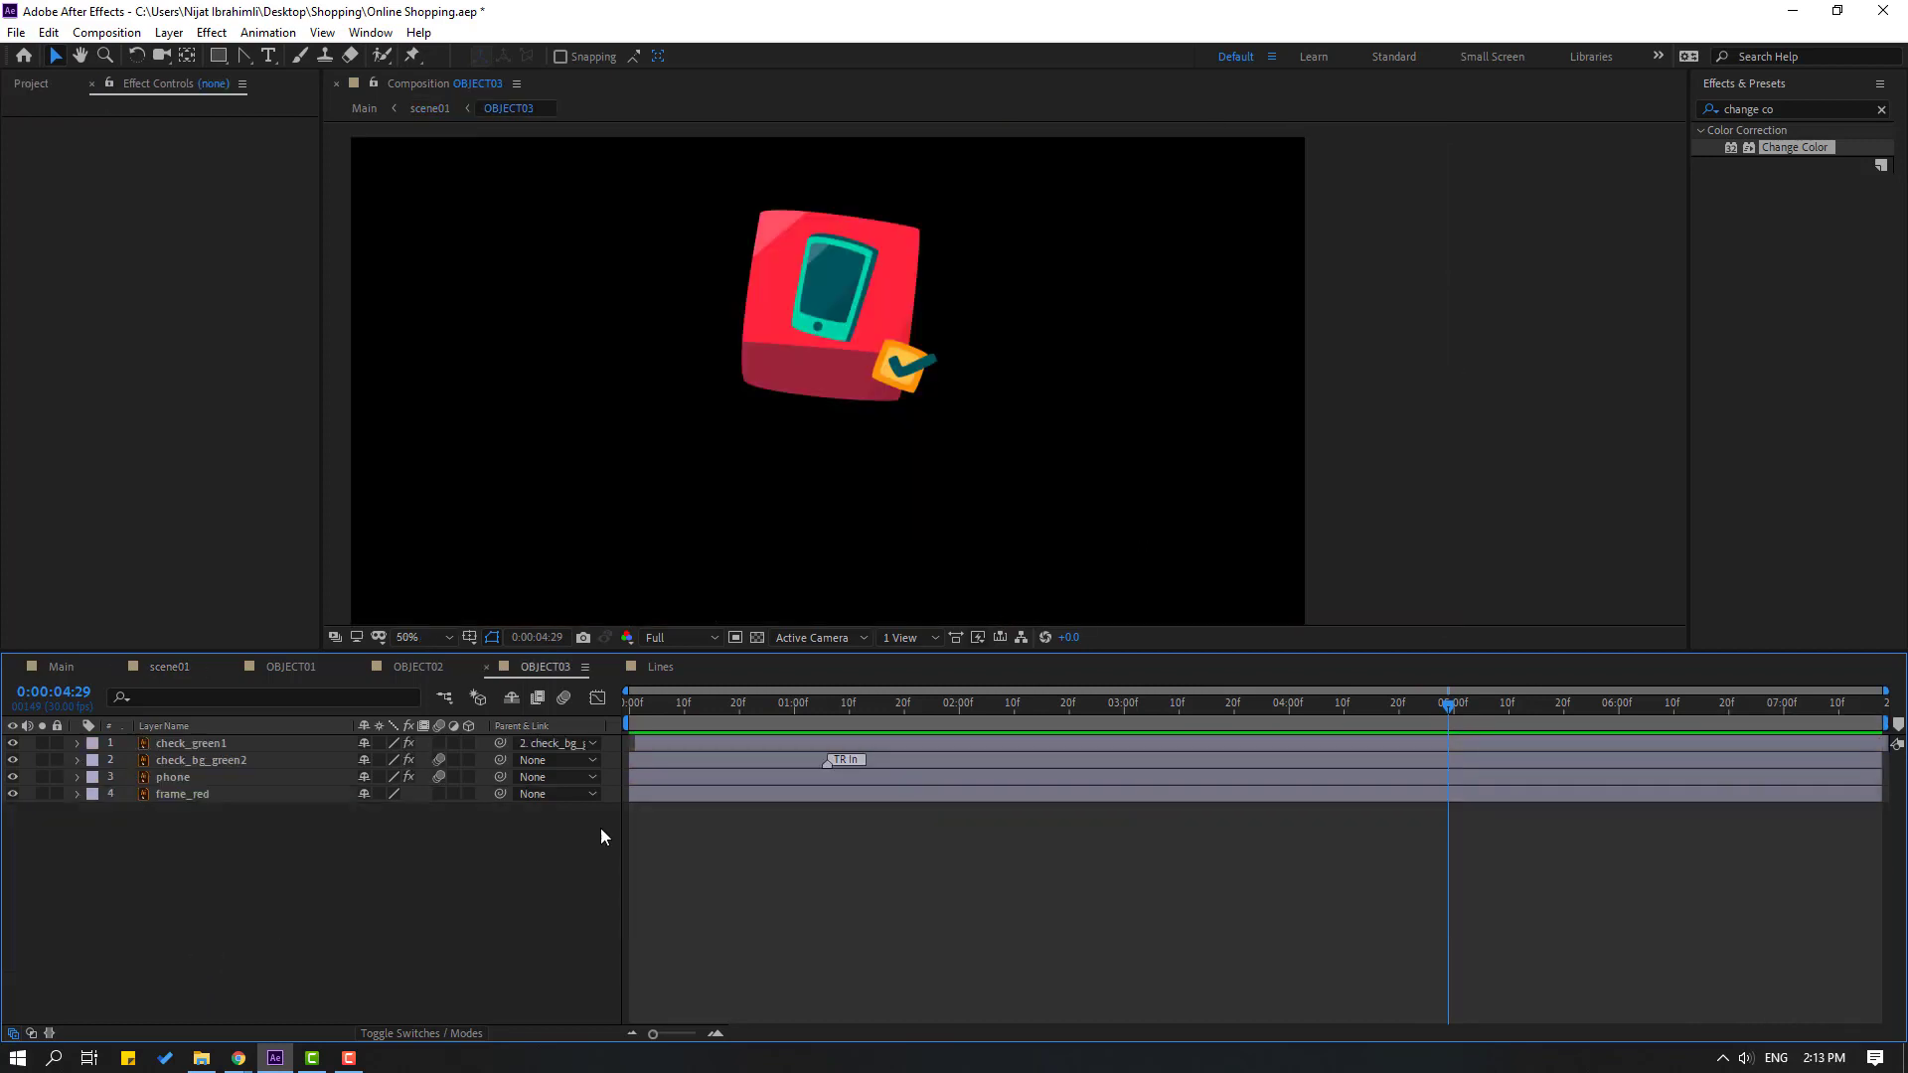
left_click(191, 742)
left_click_drag(651, 739, 1465, 737)
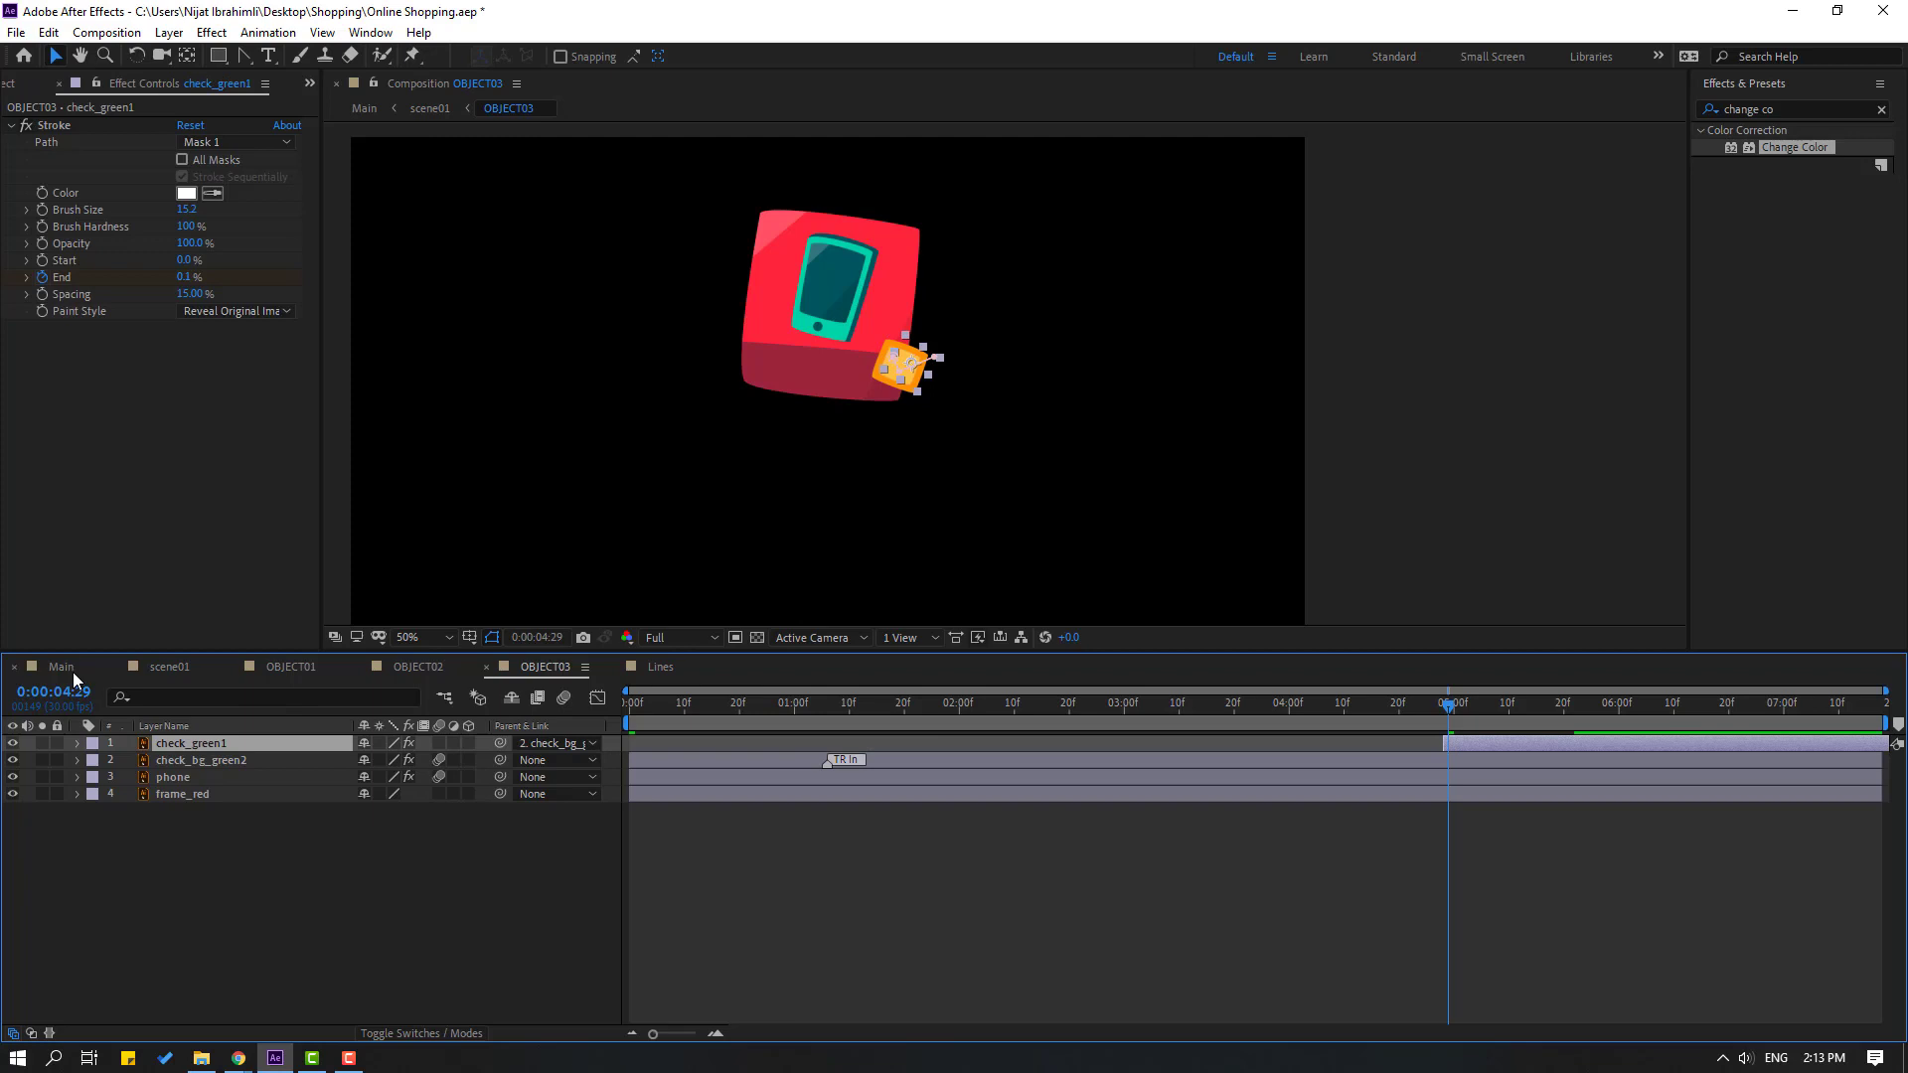
left_click(169, 664)
Preview and scrub scene01, then switch to the Lines composition
key("space")
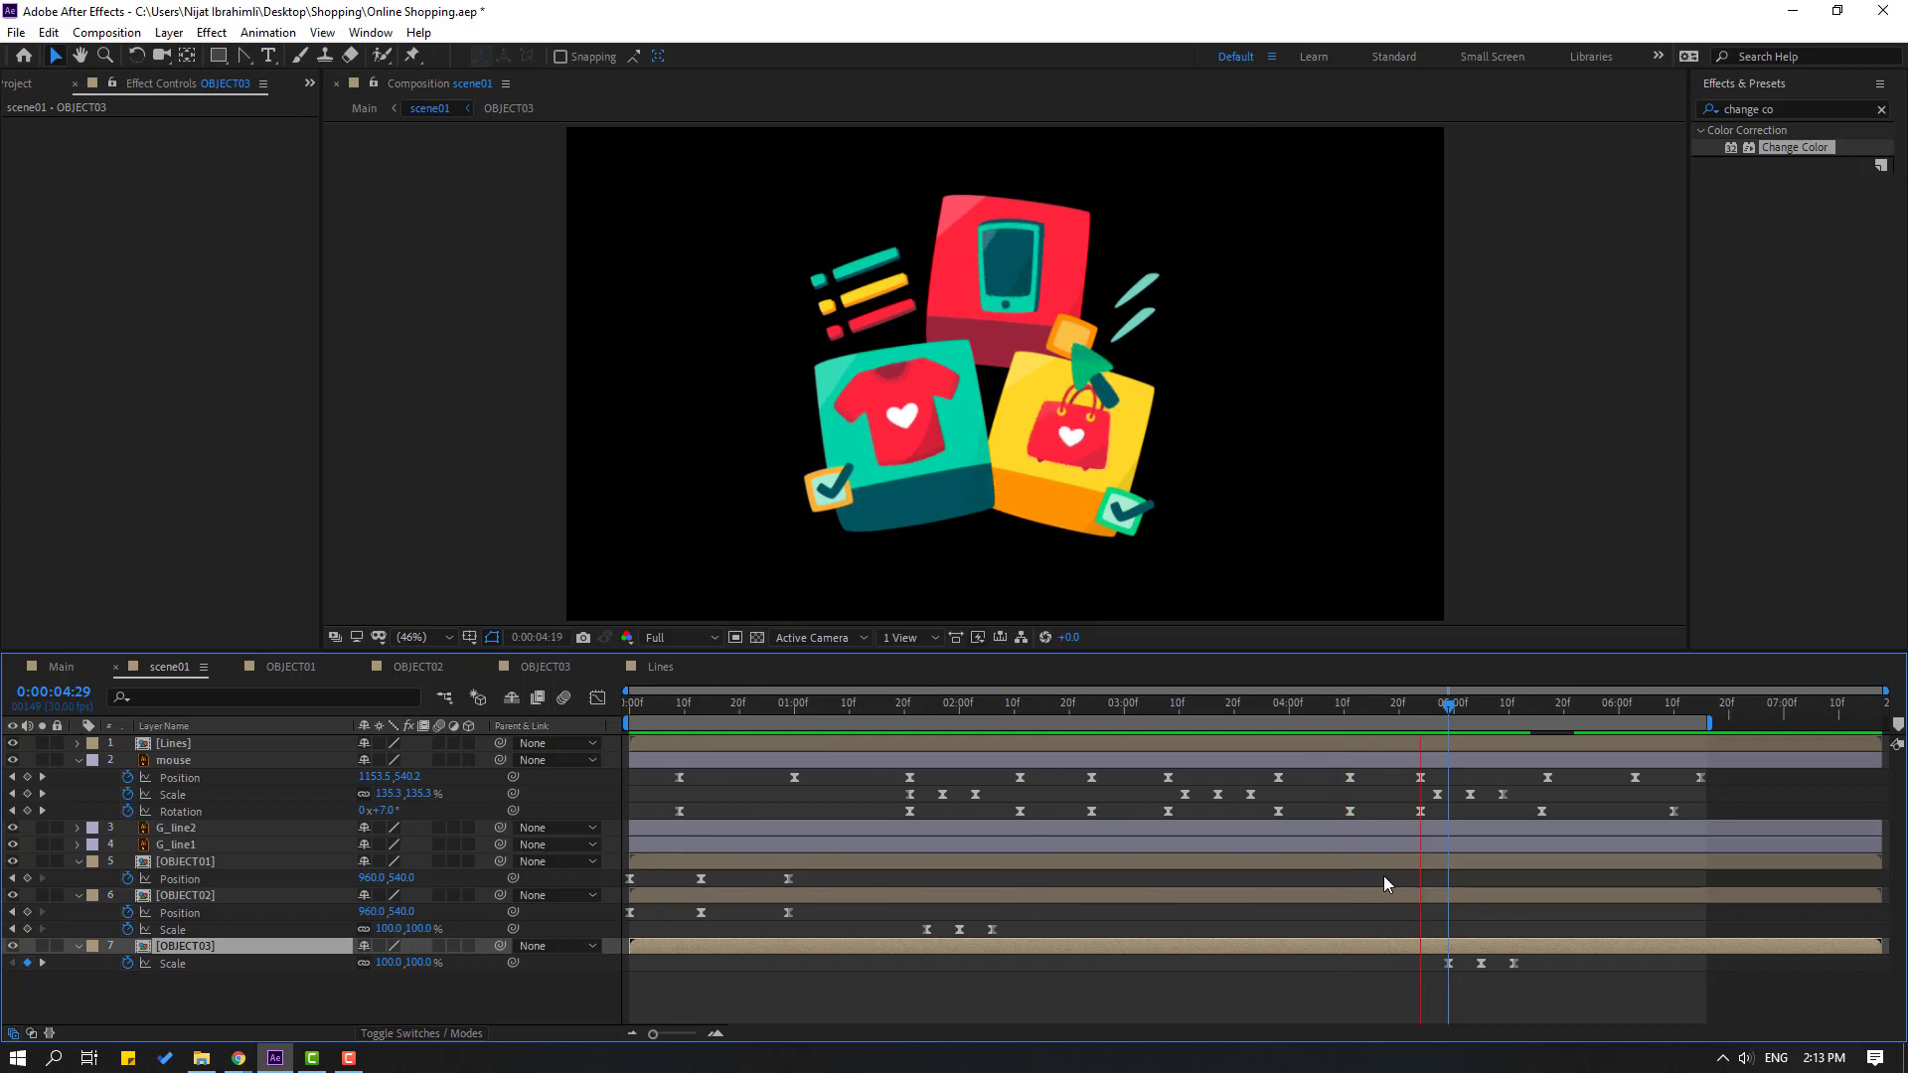
left_click_drag(1437, 702, 761, 706)
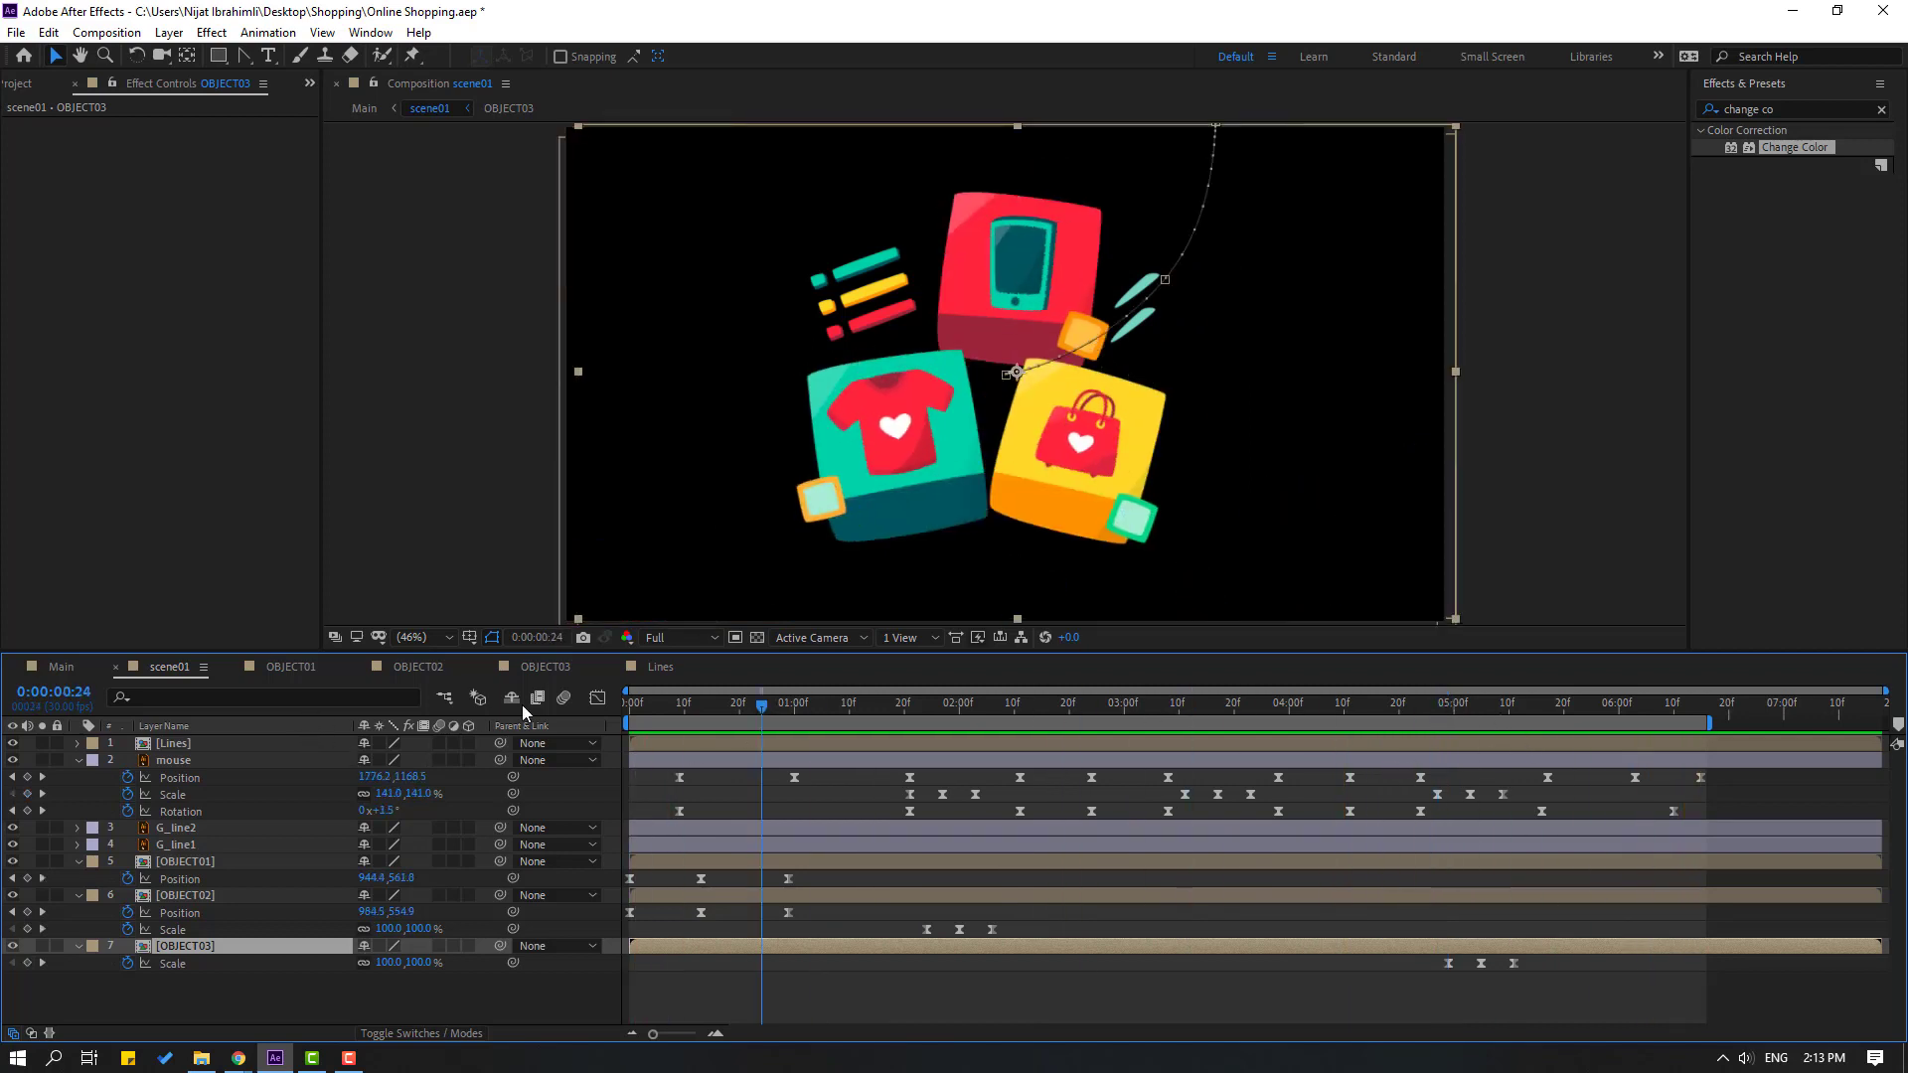
left_click(652, 667)
scroll(740, 247, "up", 4)
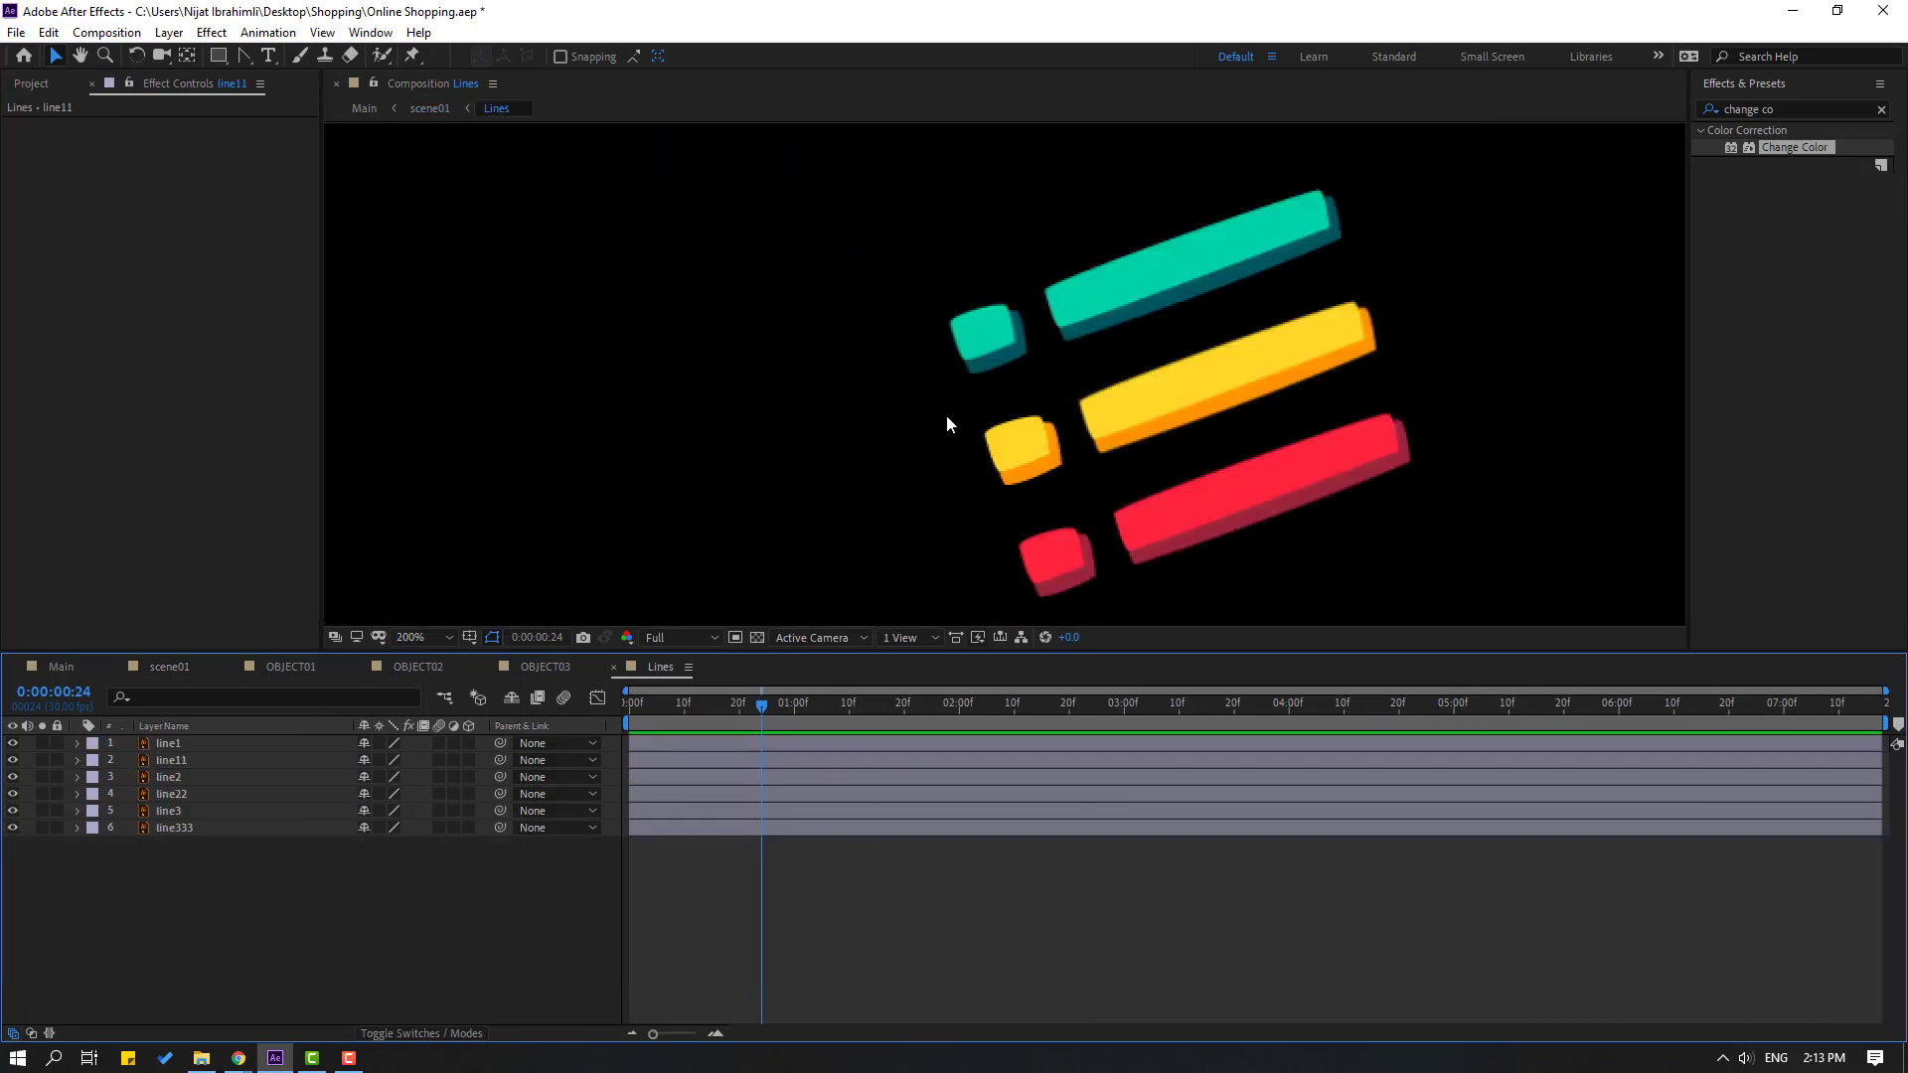
Keyframe the teal square line11's Scale at 0% on frame 0
left_click(977, 336)
left_click_drag(766, 707, 594, 707)
key("s")
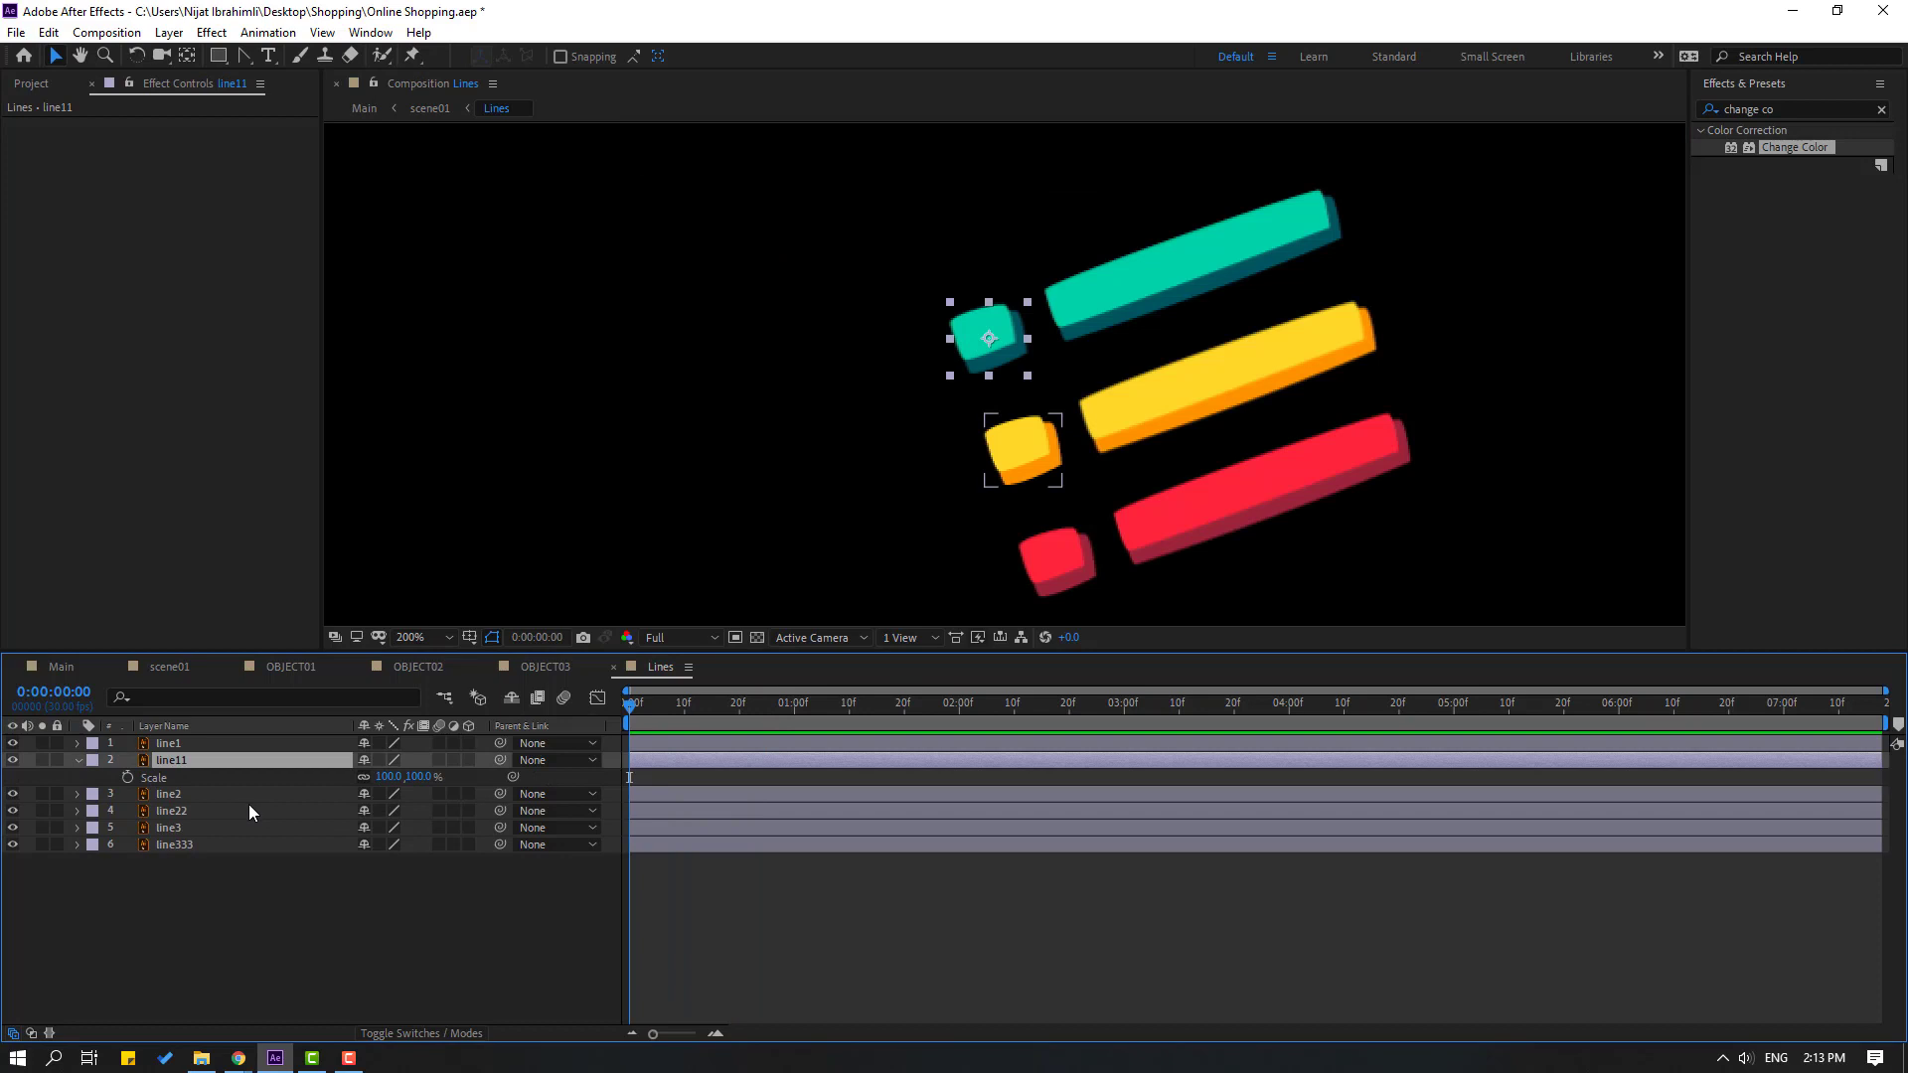
left_click(129, 777)
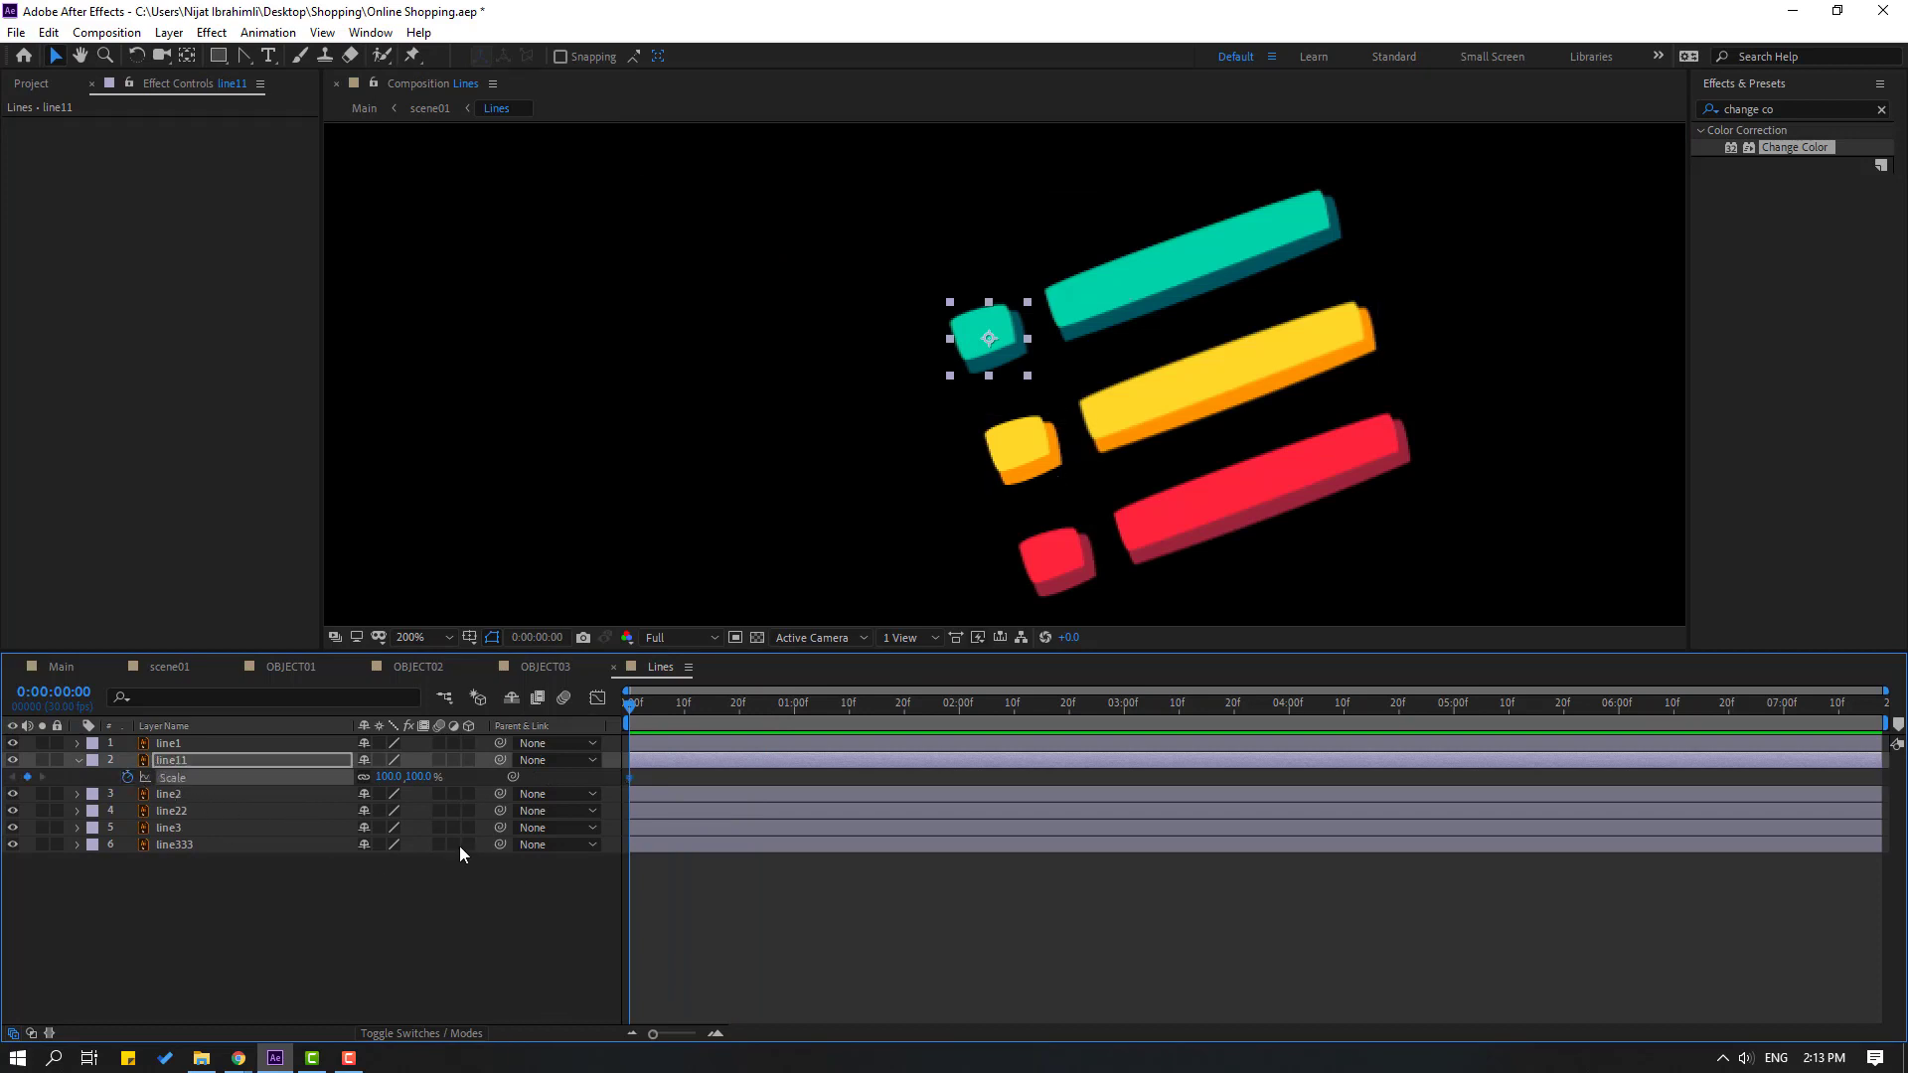
left_click(388, 778)
type("0")
key("Return")
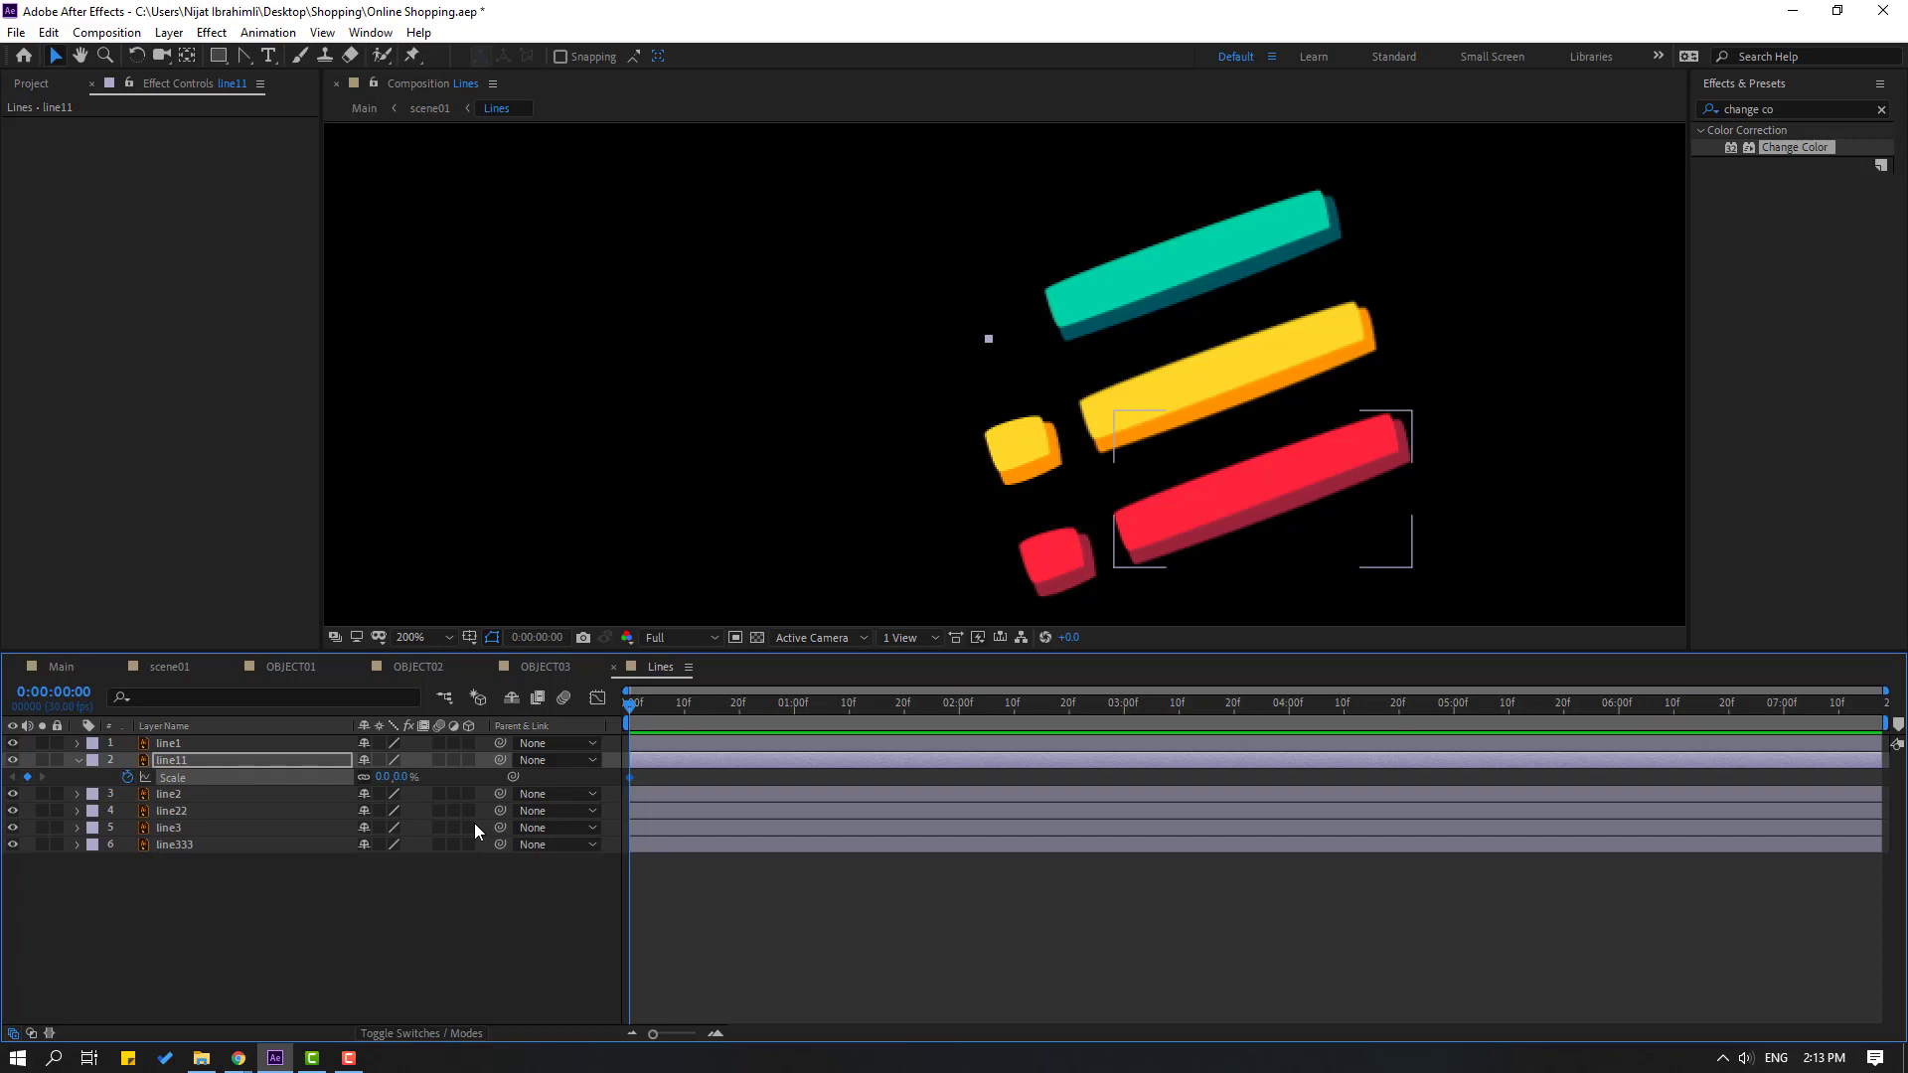
Add Scale keyframes of 100% at frame 10 and 0% at frame 20, end the work area there, and preview
key("shift+Page_Down")
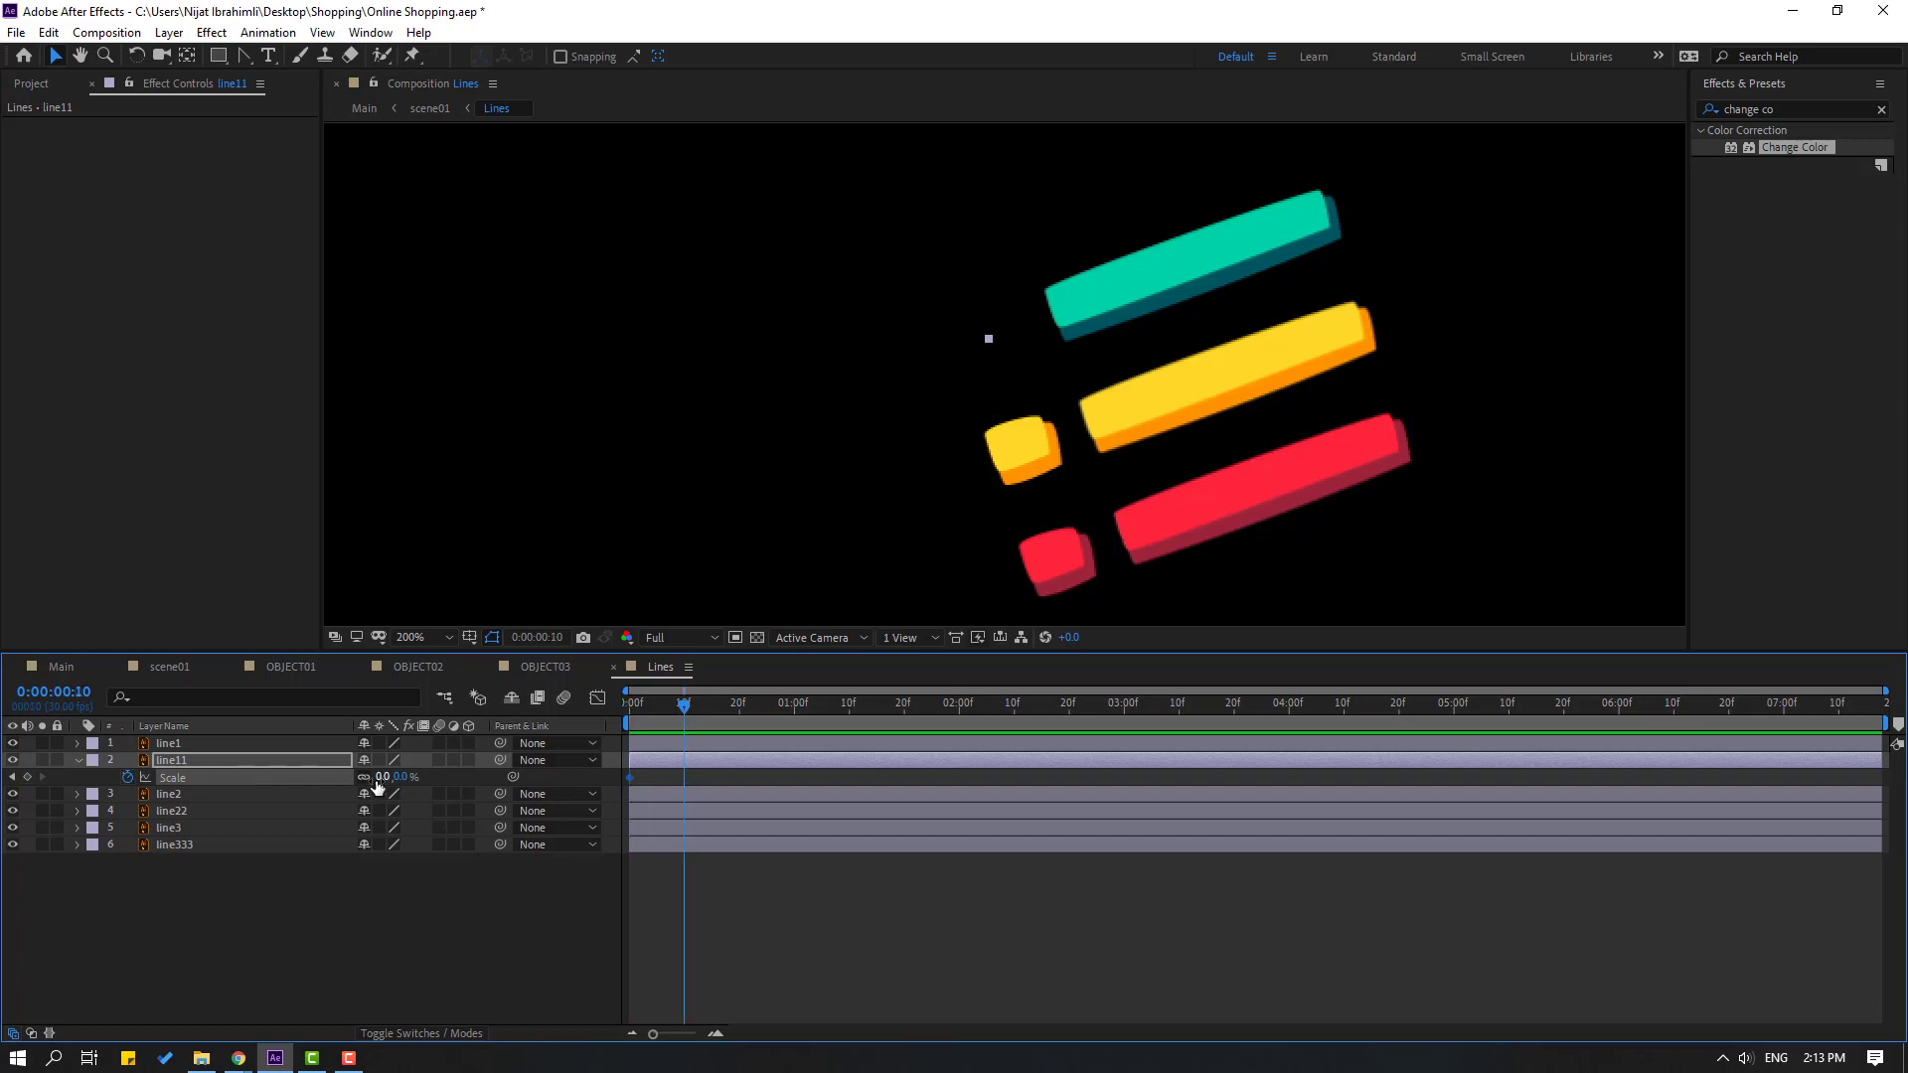
type("100")
key("Return")
key("shift+Page_Down")
left_click(402, 777)
type("0")
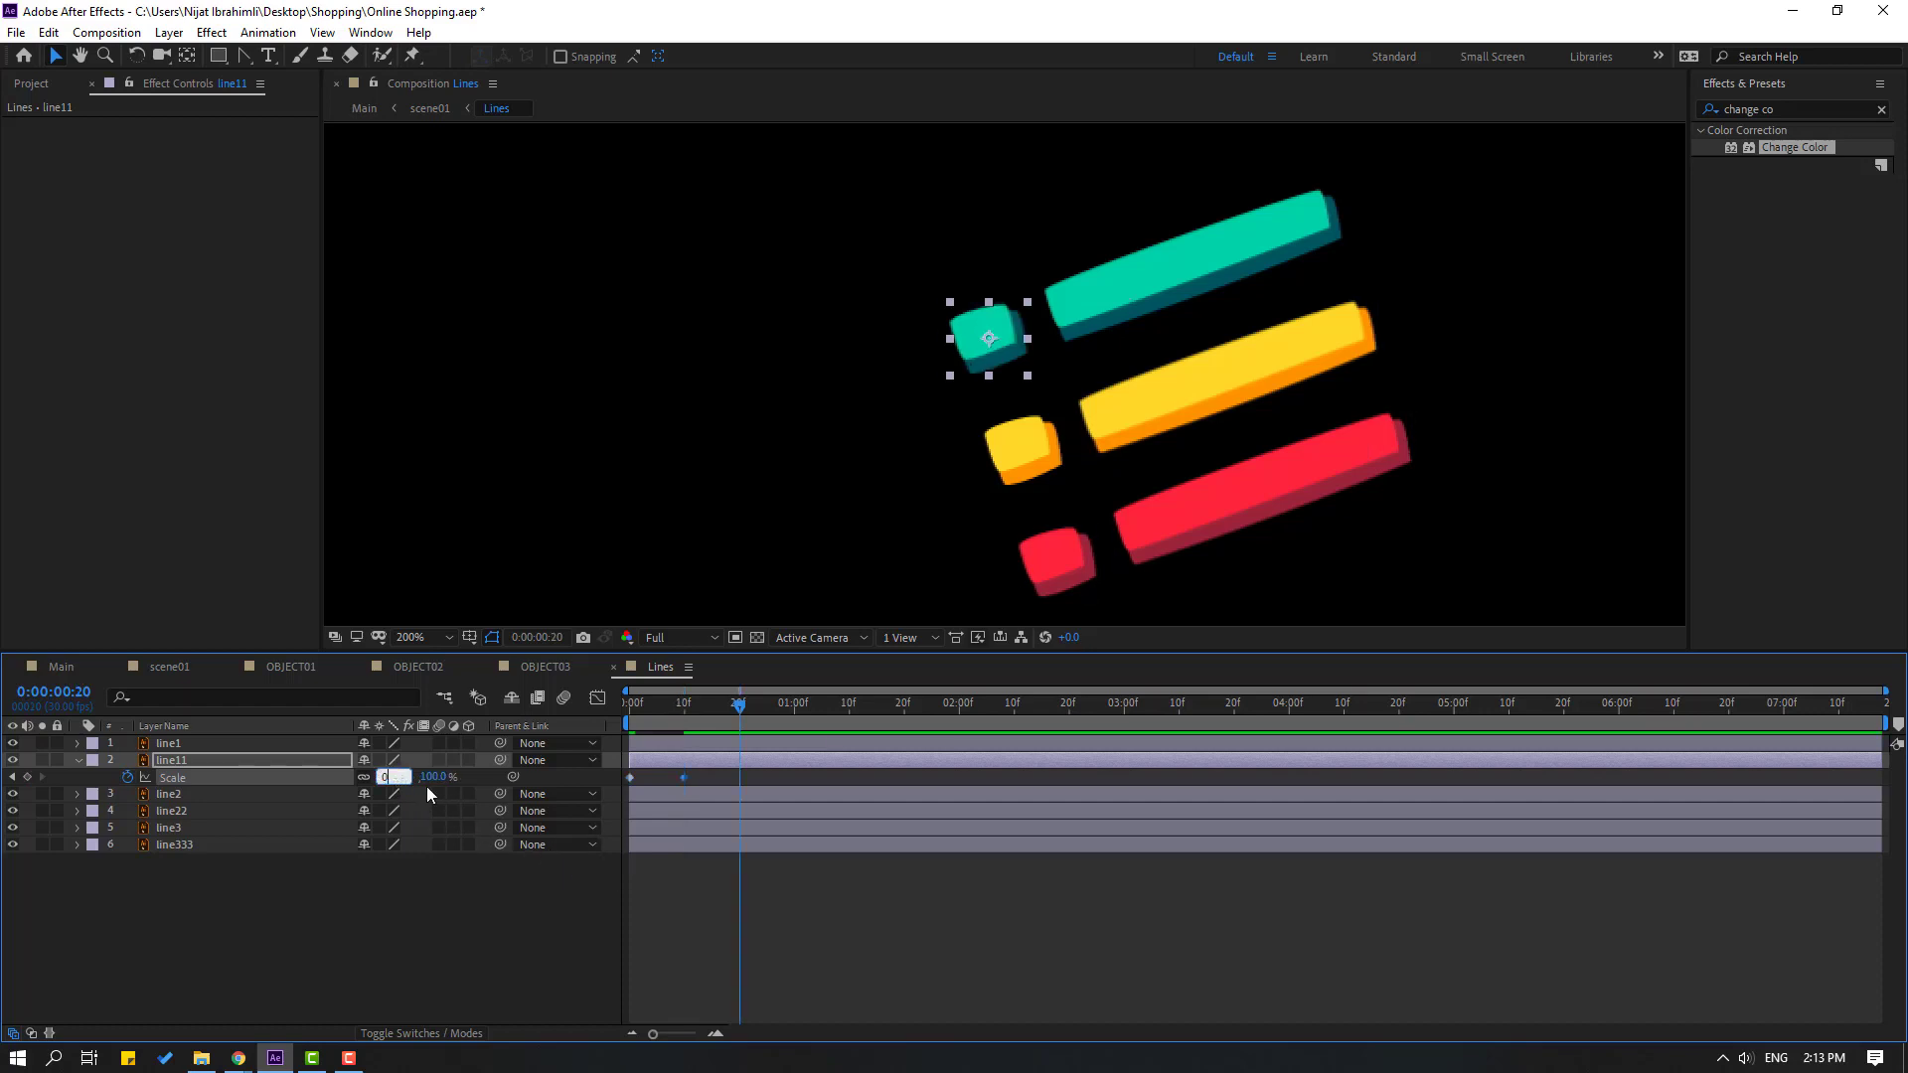
key("Return")
key("n")
key("space")
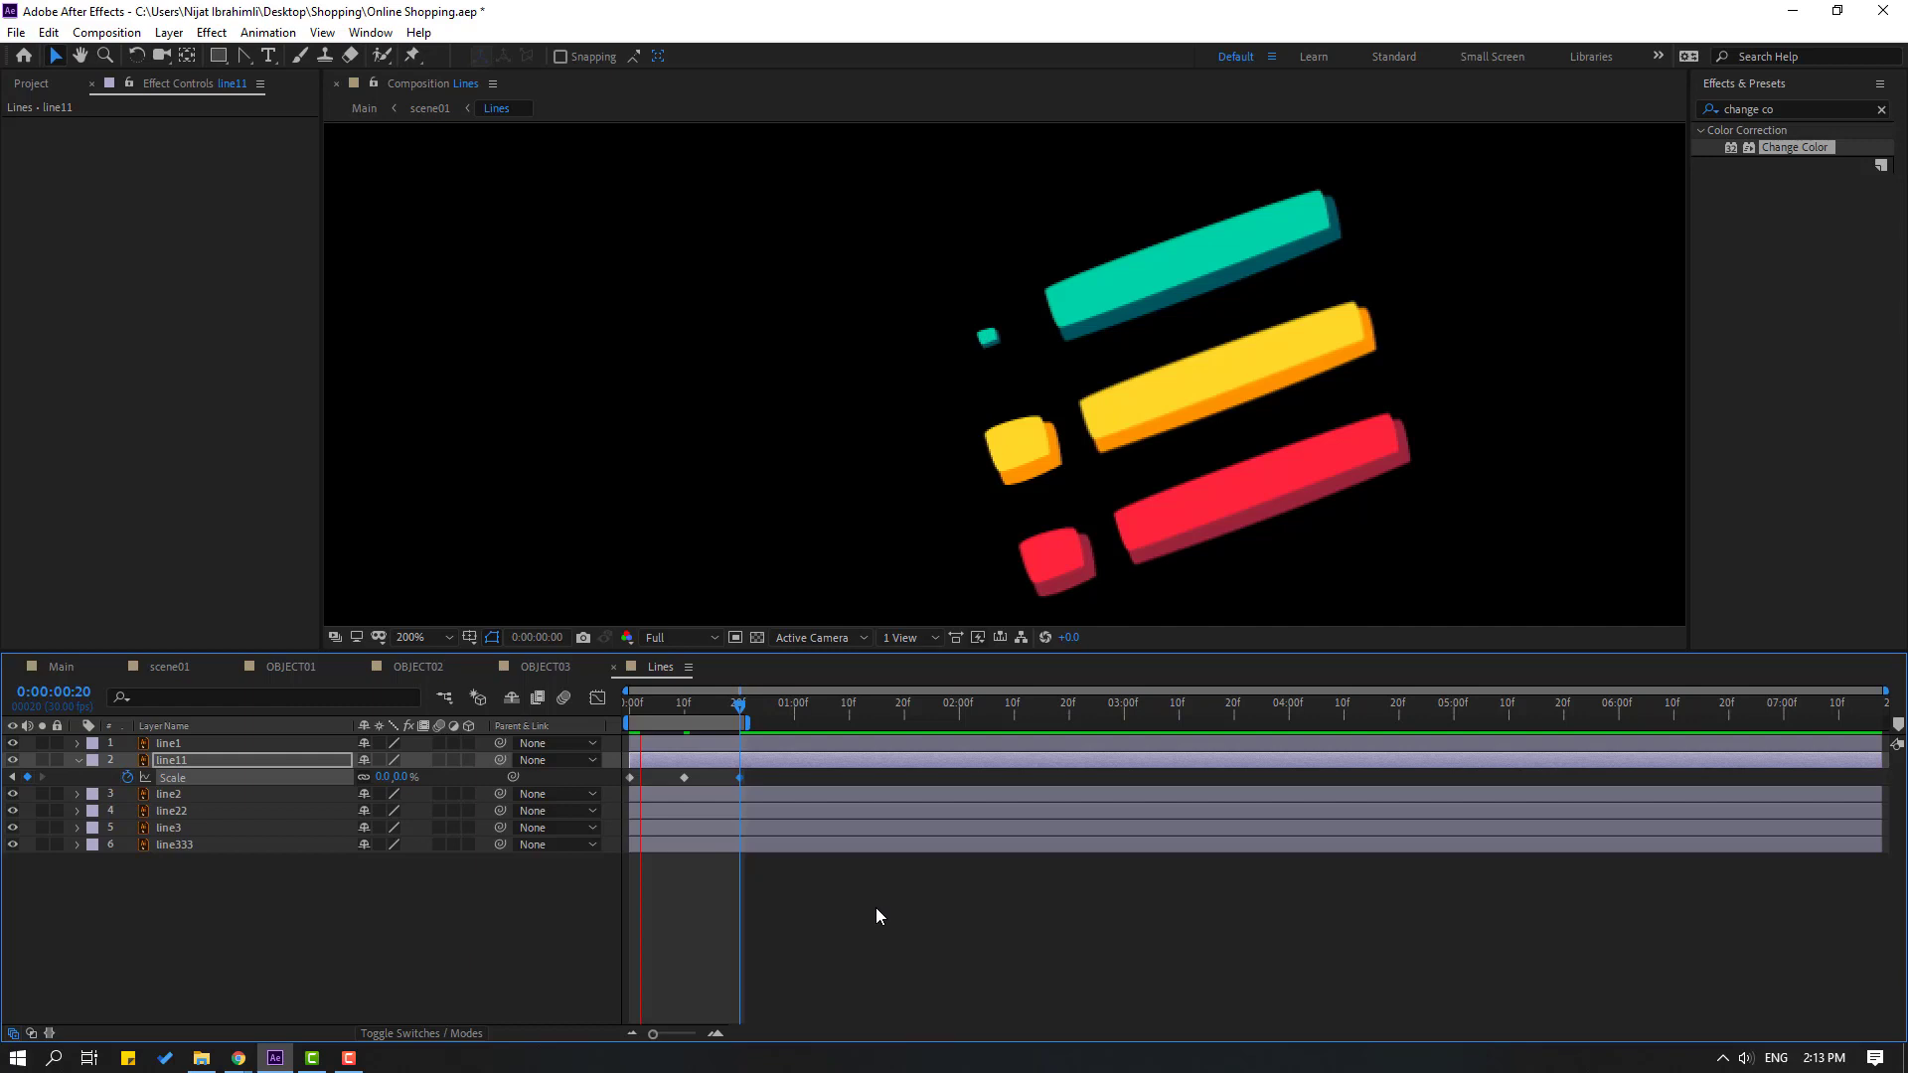
Apply Easy Ease to all three Scale keyframes and preview
left_click_drag(761, 789, 628, 785)
right_click(628, 781)
mouse_move(755, 1025)
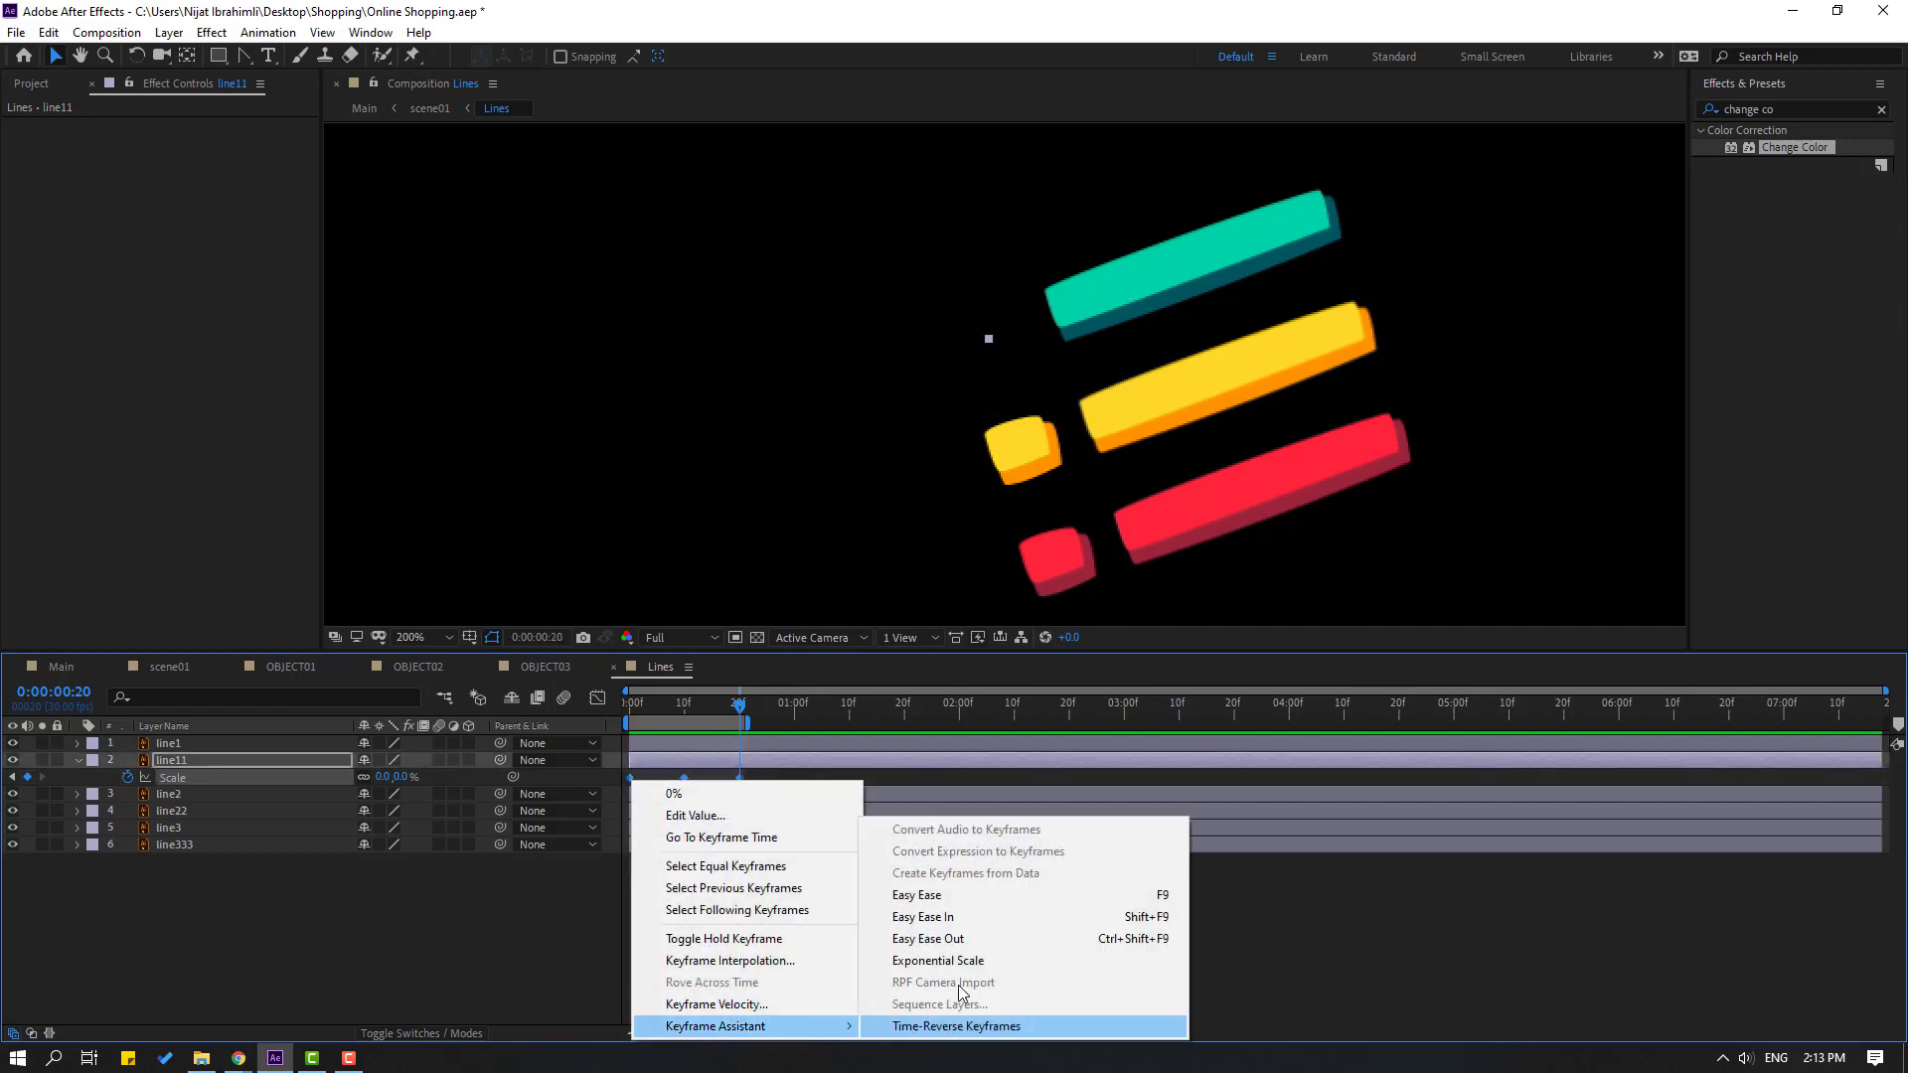
left_click(914, 897)
key("space")
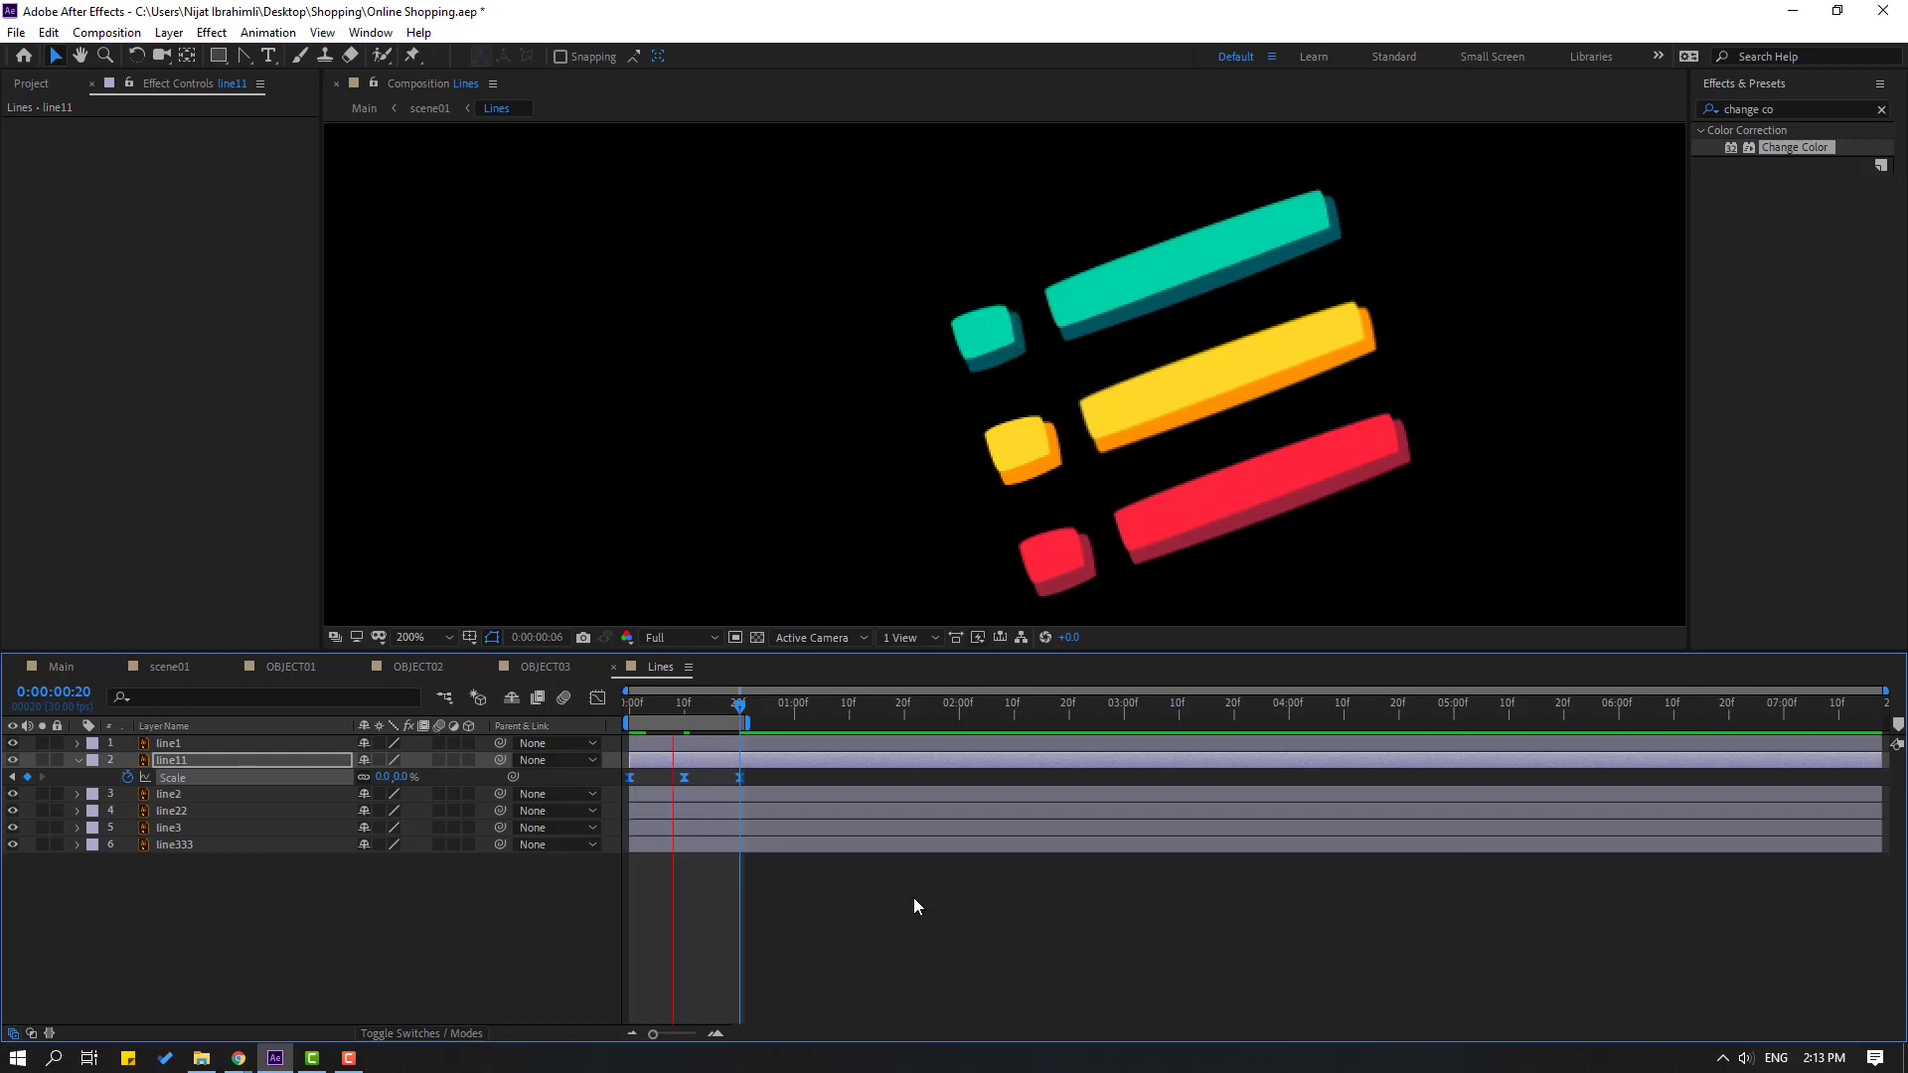
Adjust the middle keyframe's influence in the Scale speed graph and add an expression to Scale
left_click(597, 698)
left_click_drag(693, 846, 716, 898)
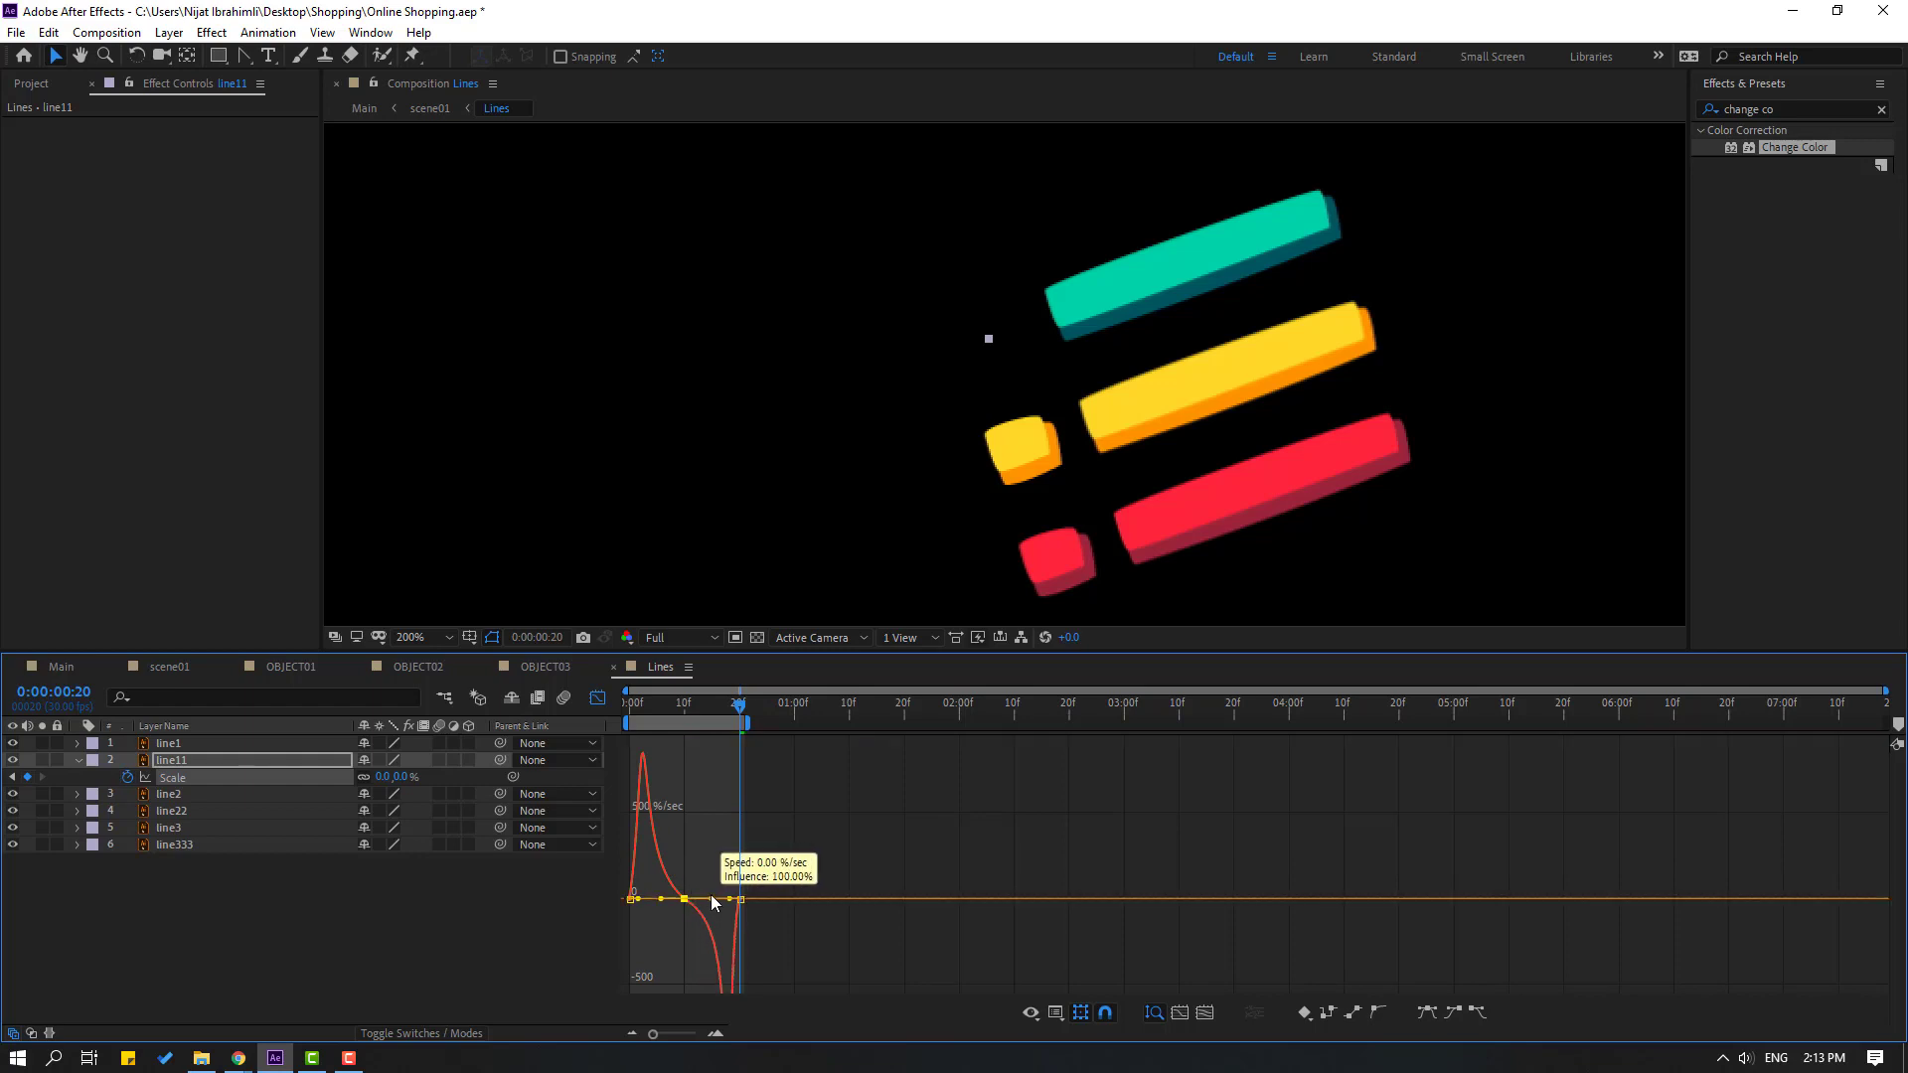
key("space")
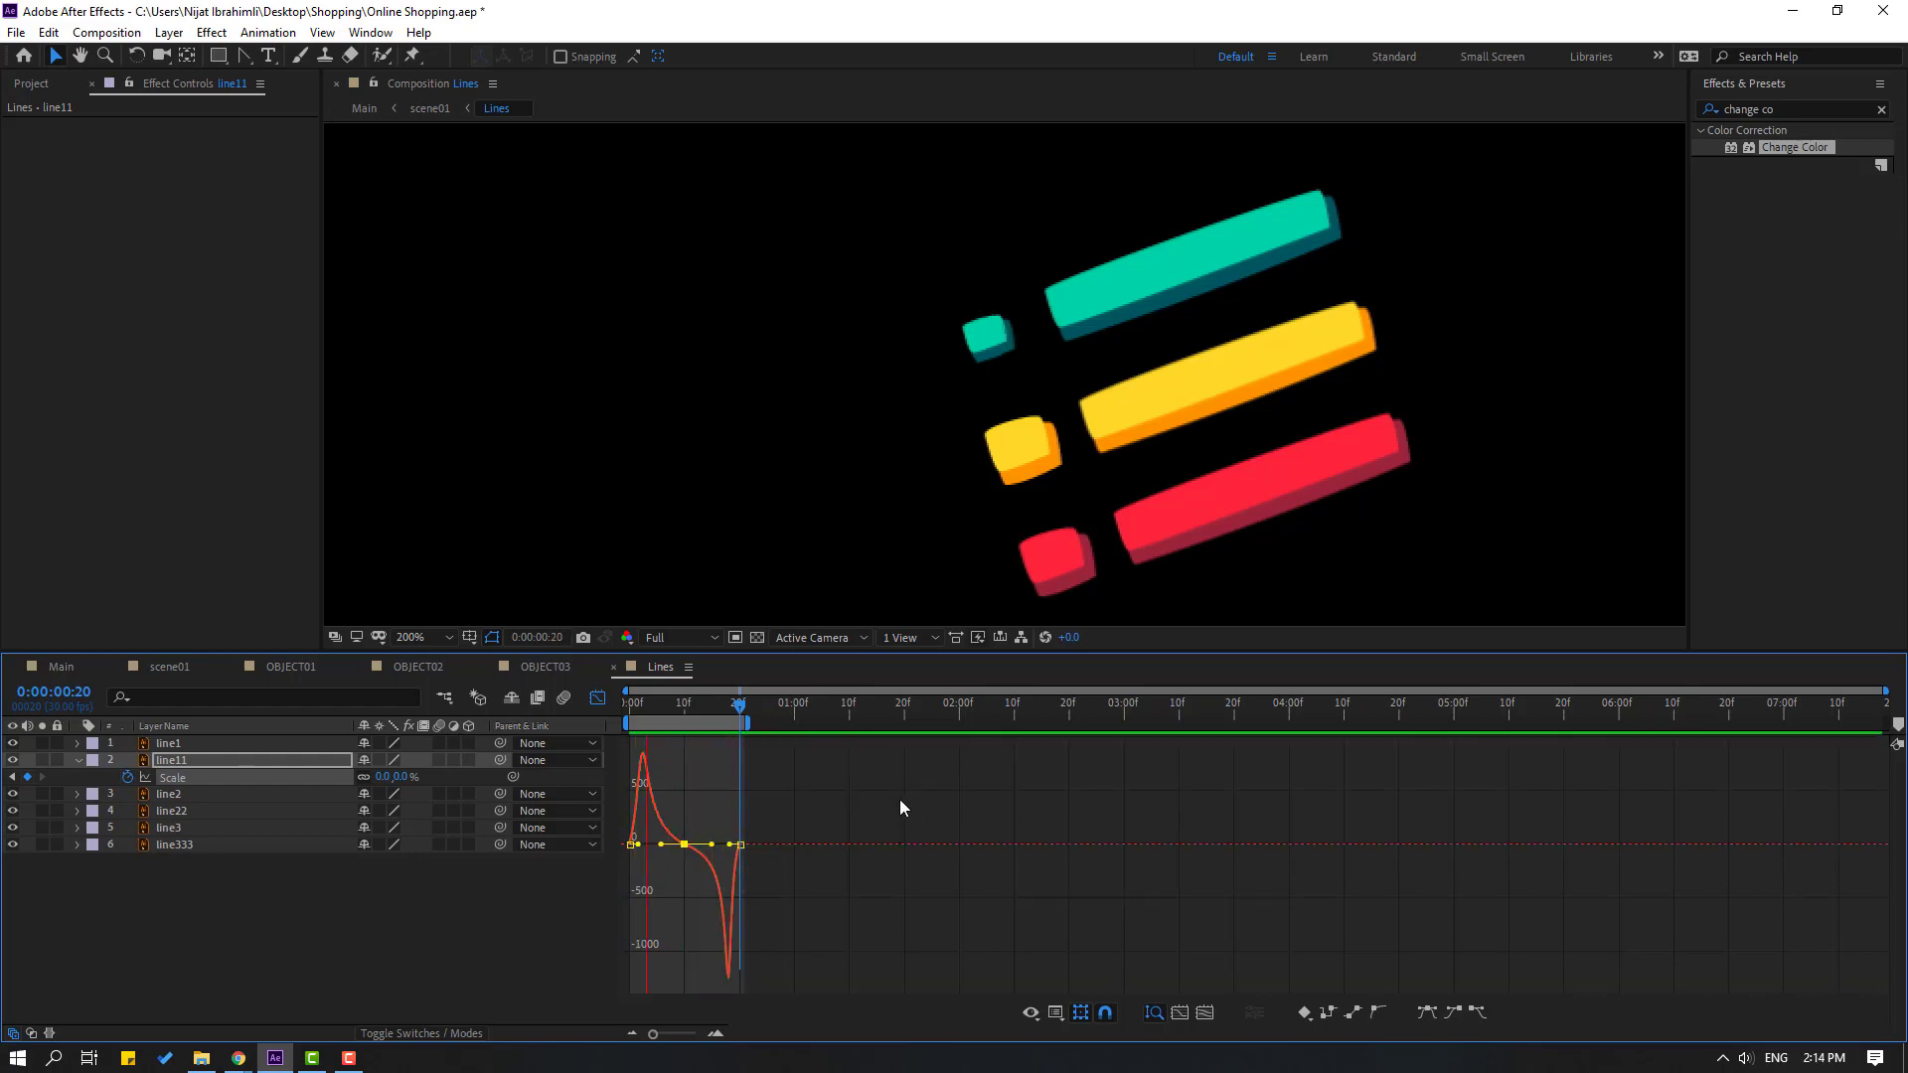
left_click(597, 699)
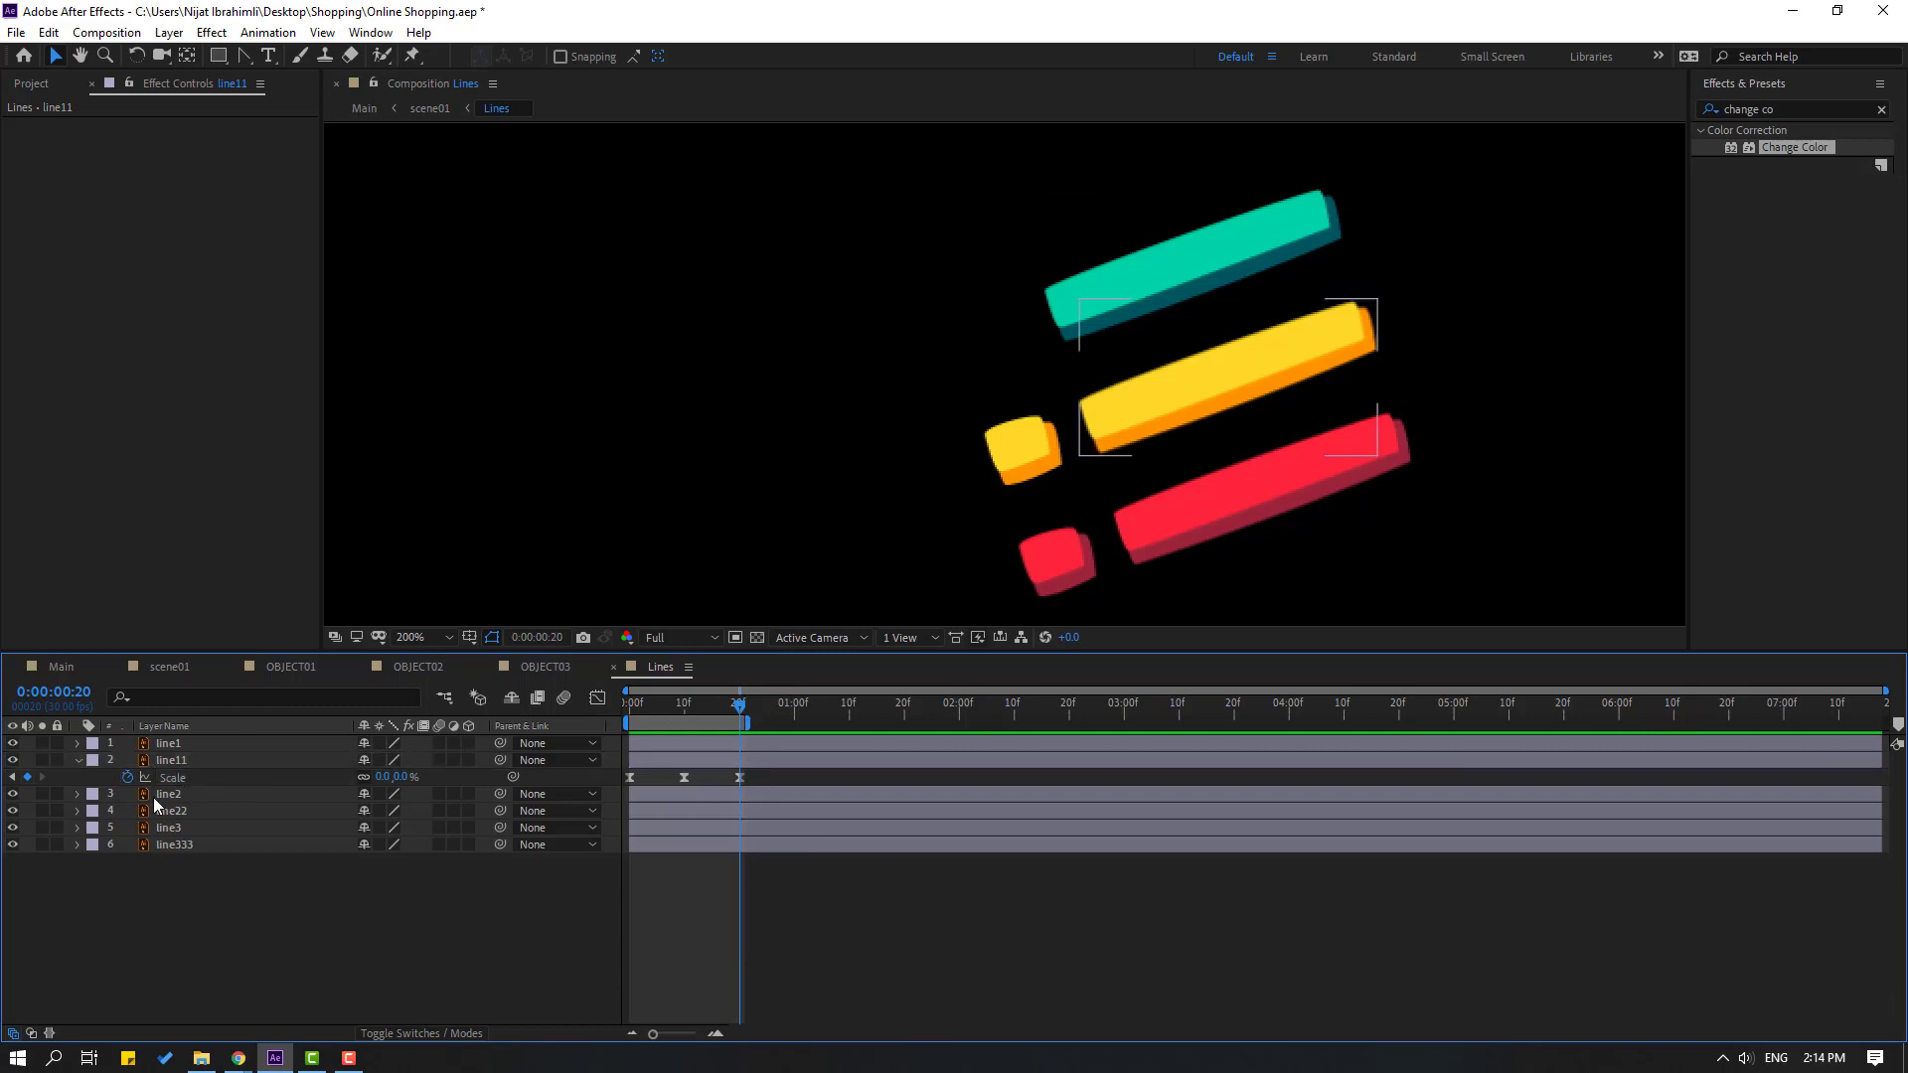
left_click(129, 778, "alt")
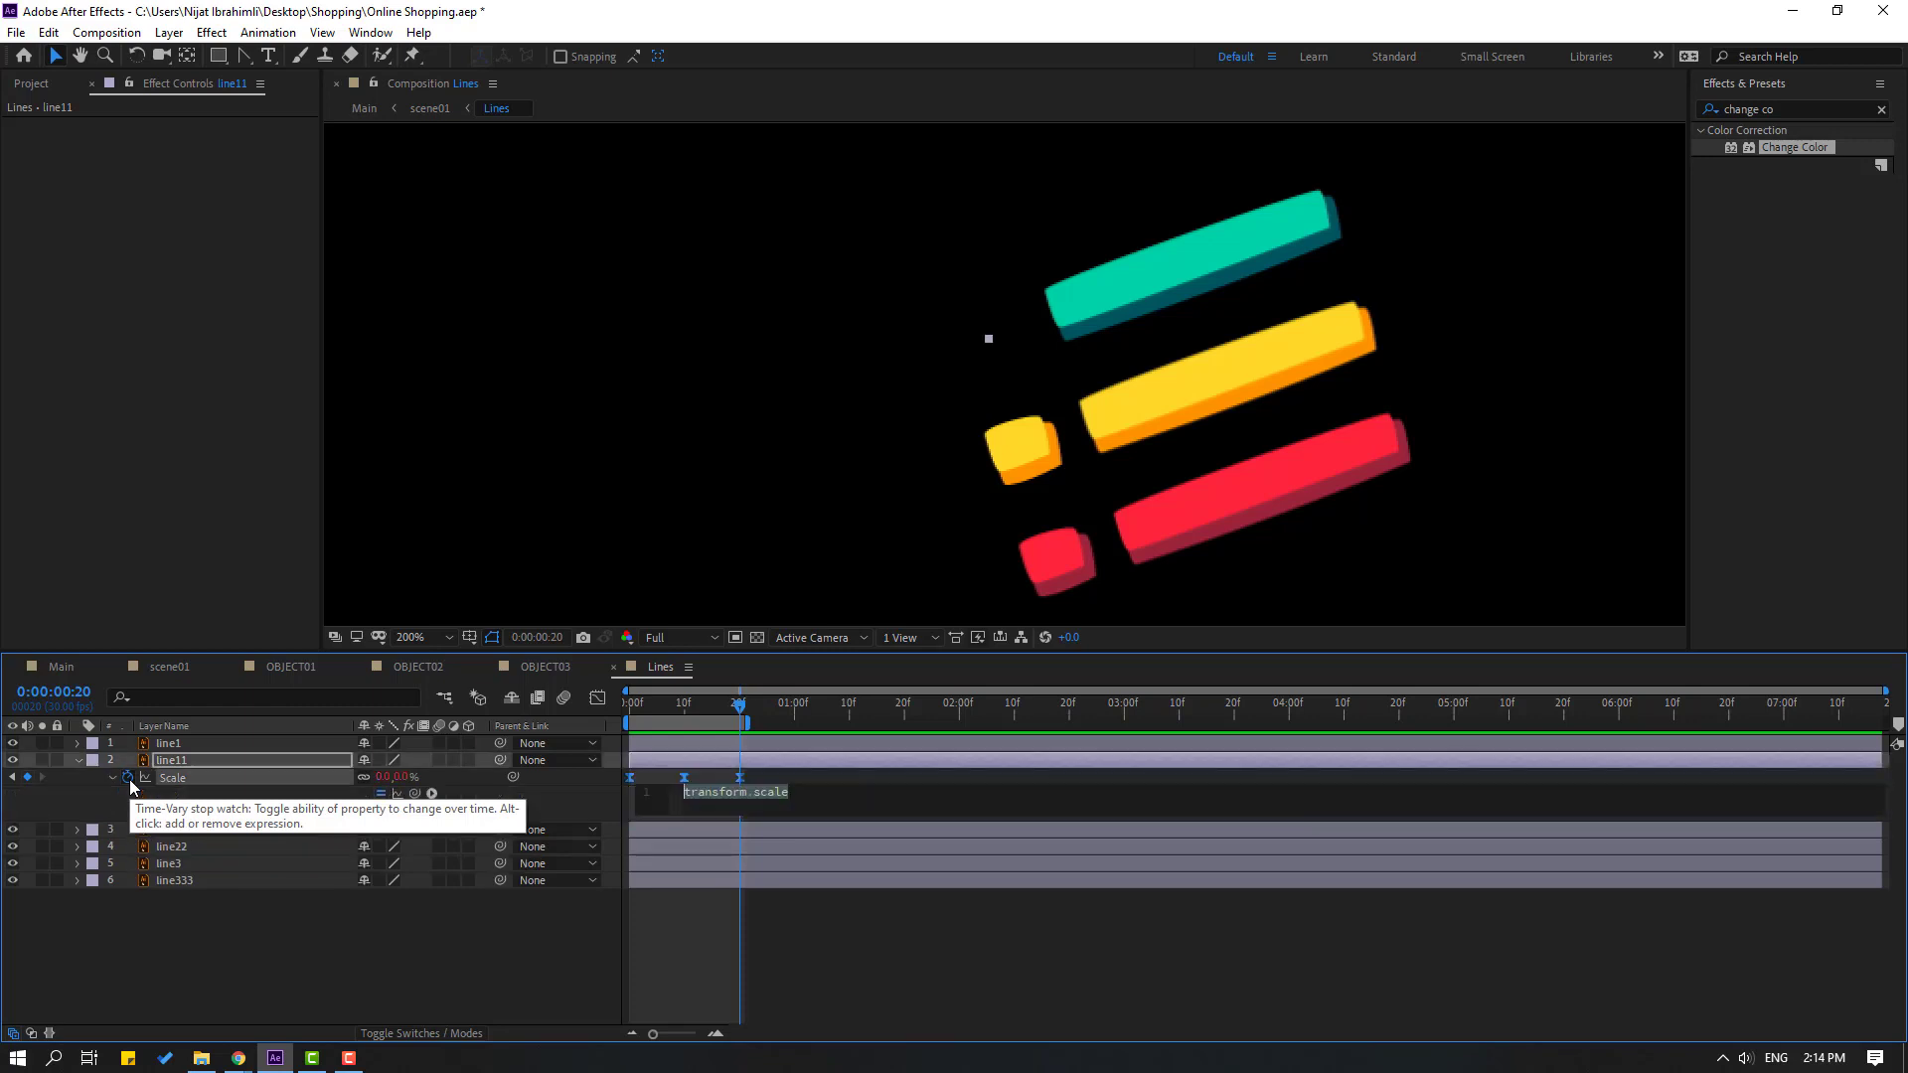
Give line11's Scale a loopOutDuration cycle expression
left_click(431, 793)
mouse_move(596, 692)
left_click(886, 496)
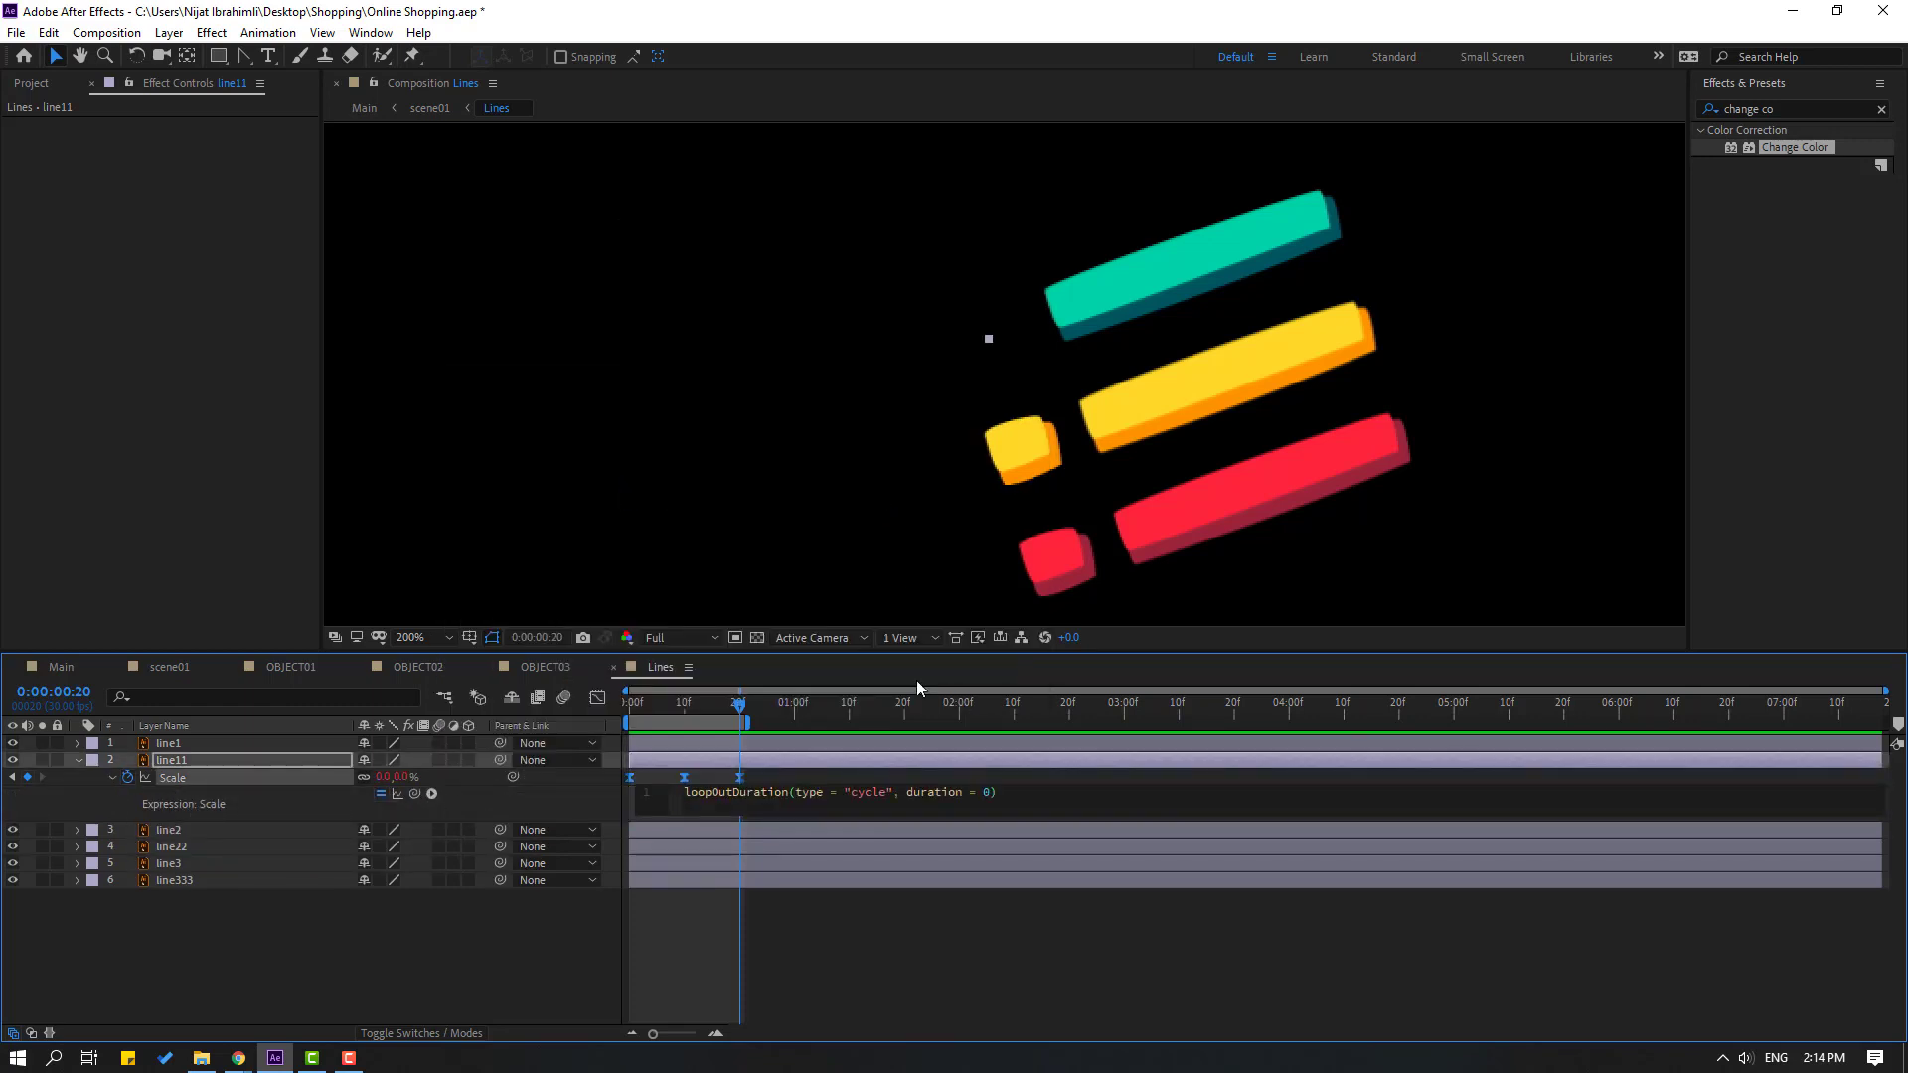
left_click(1278, 974)
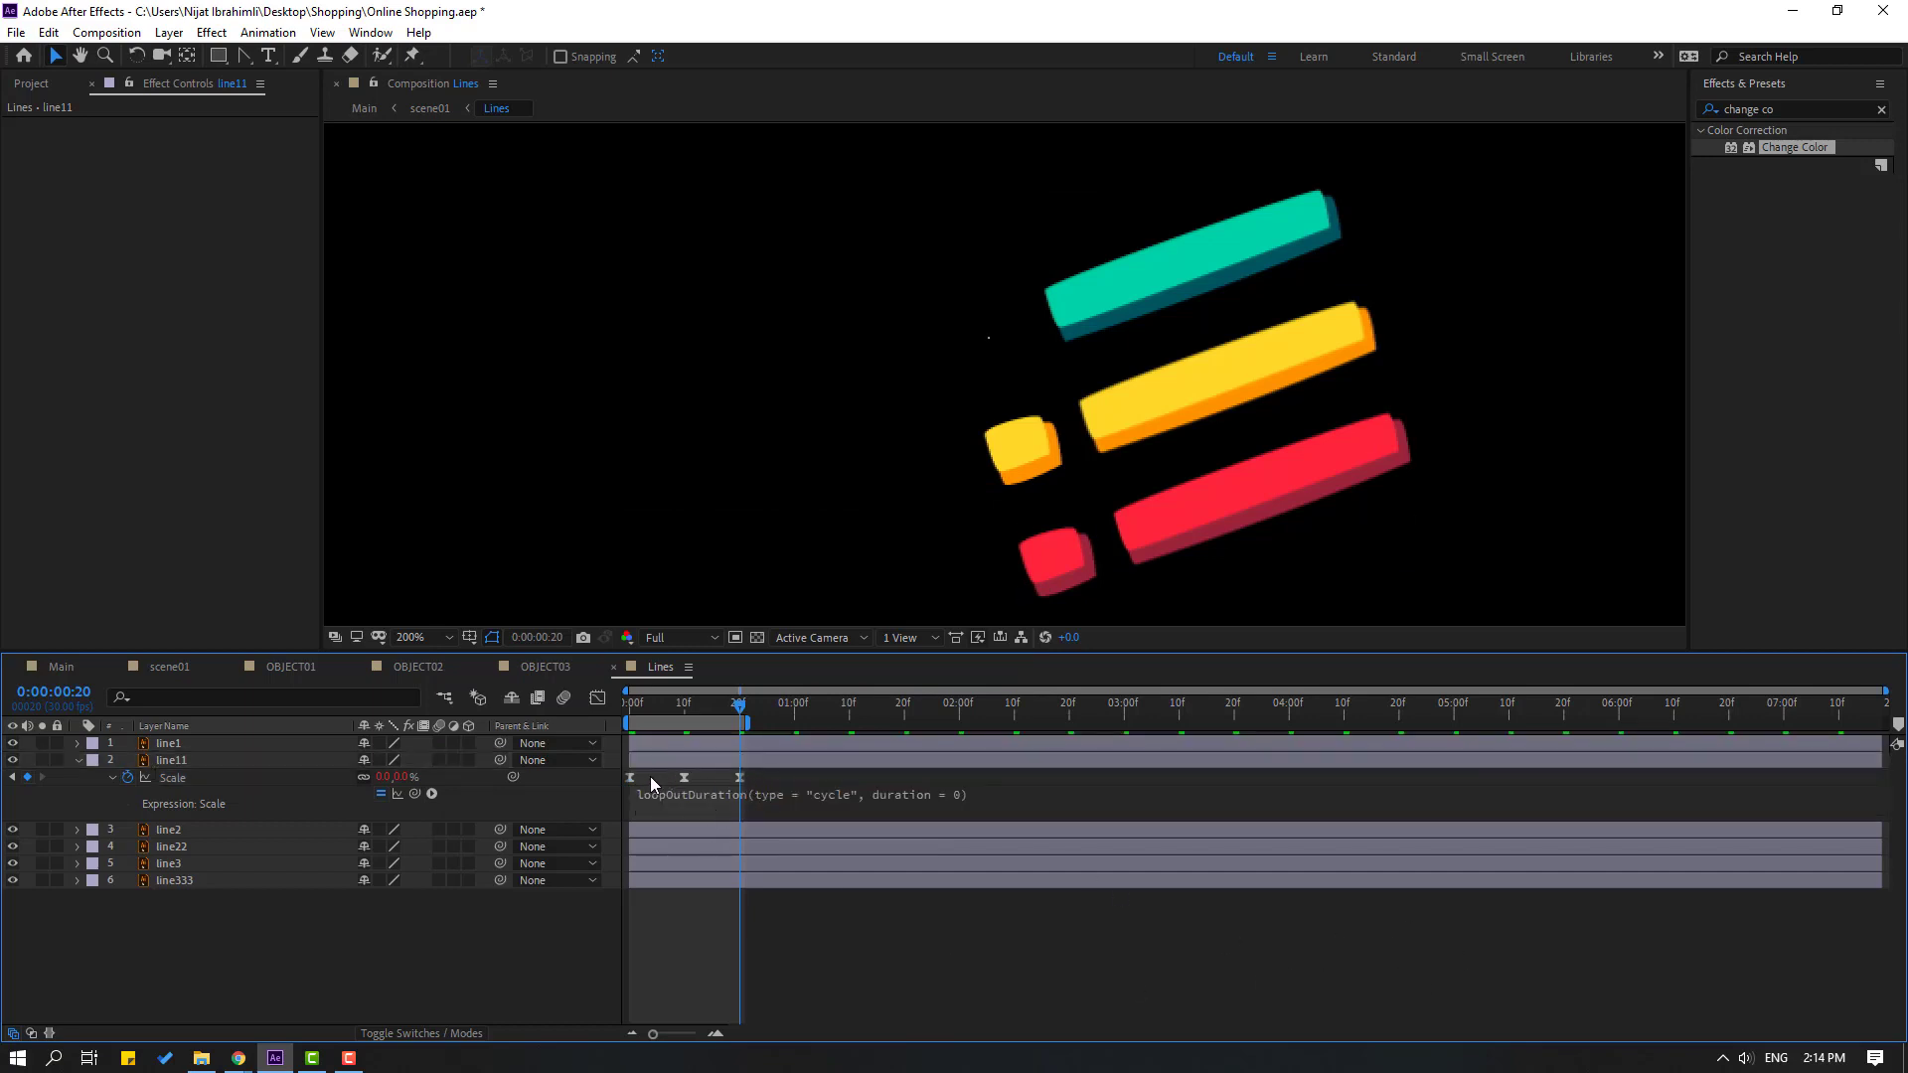
left_click(611, 780)
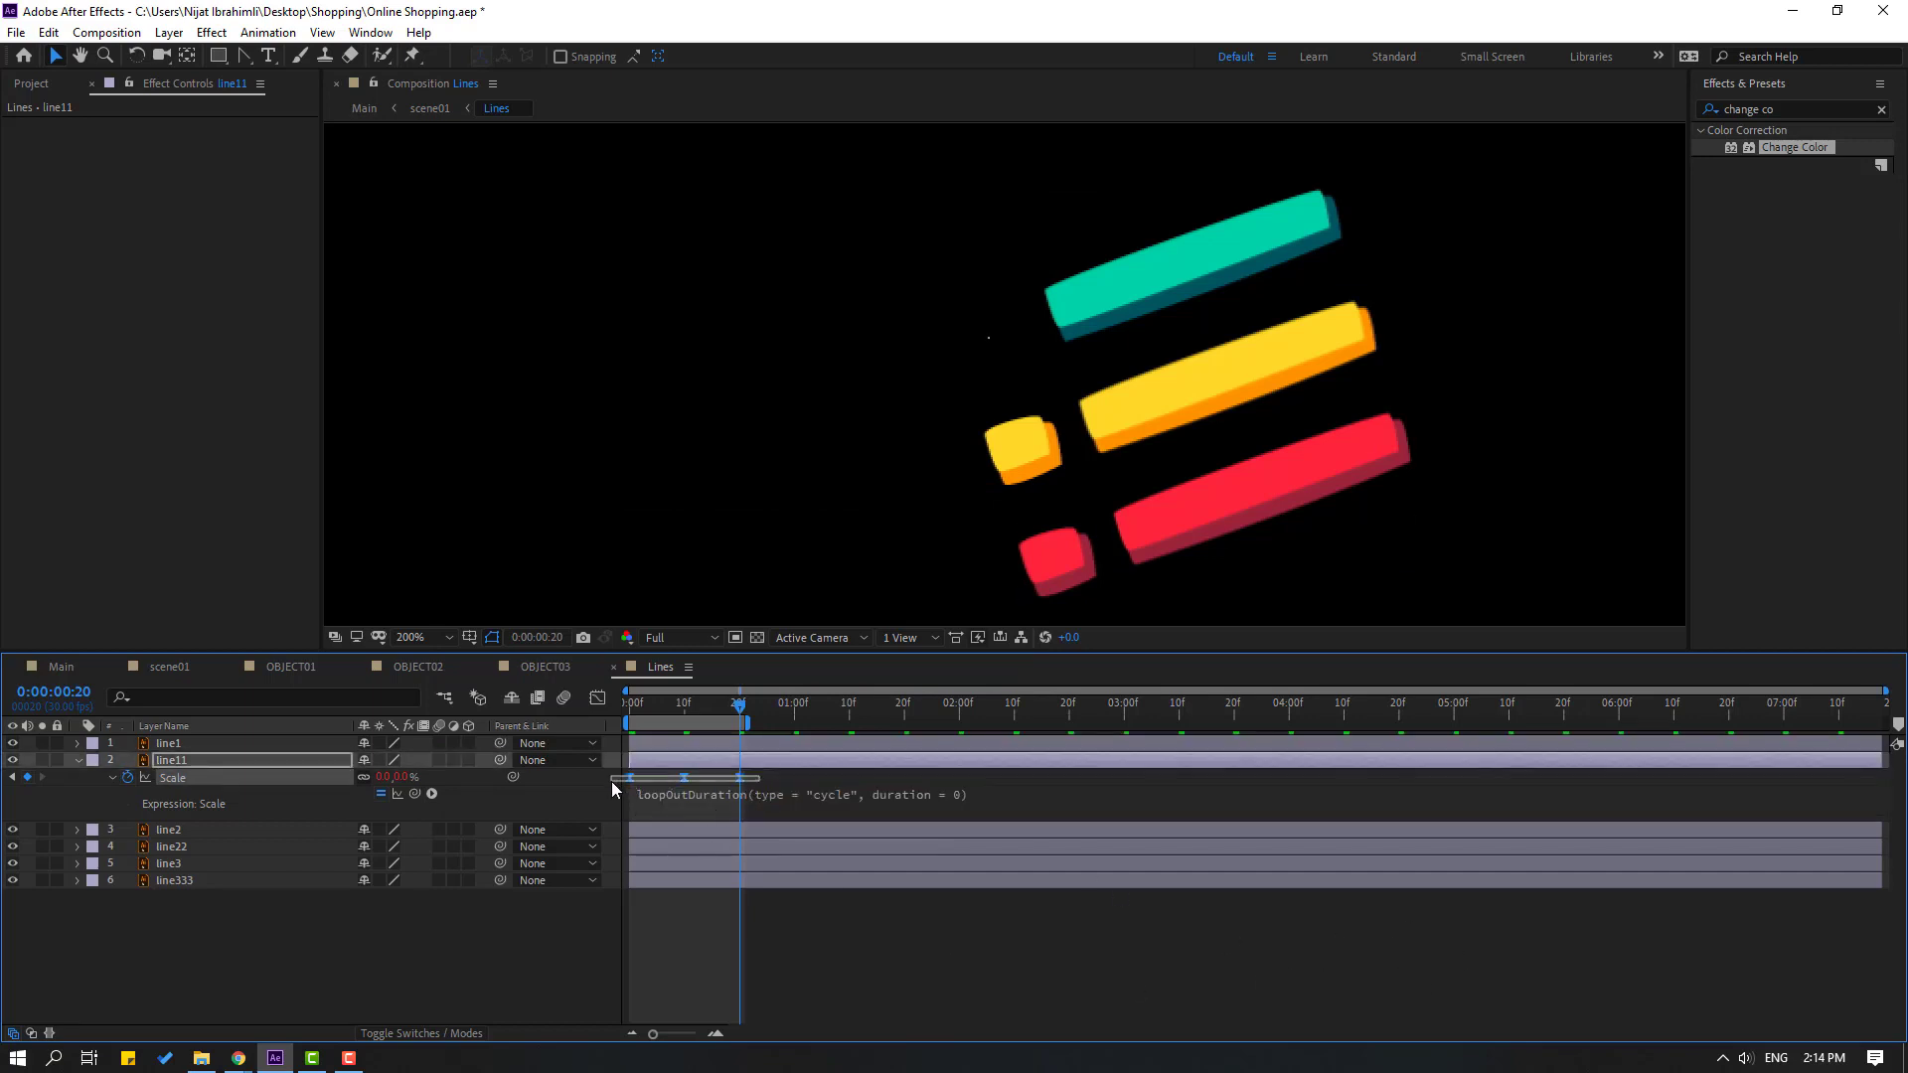
Preview the looping squares from frame 0, showing the red square line333's Scale keyframes
left_click(1016, 468)
left_click_drag(732, 700, 592, 720)
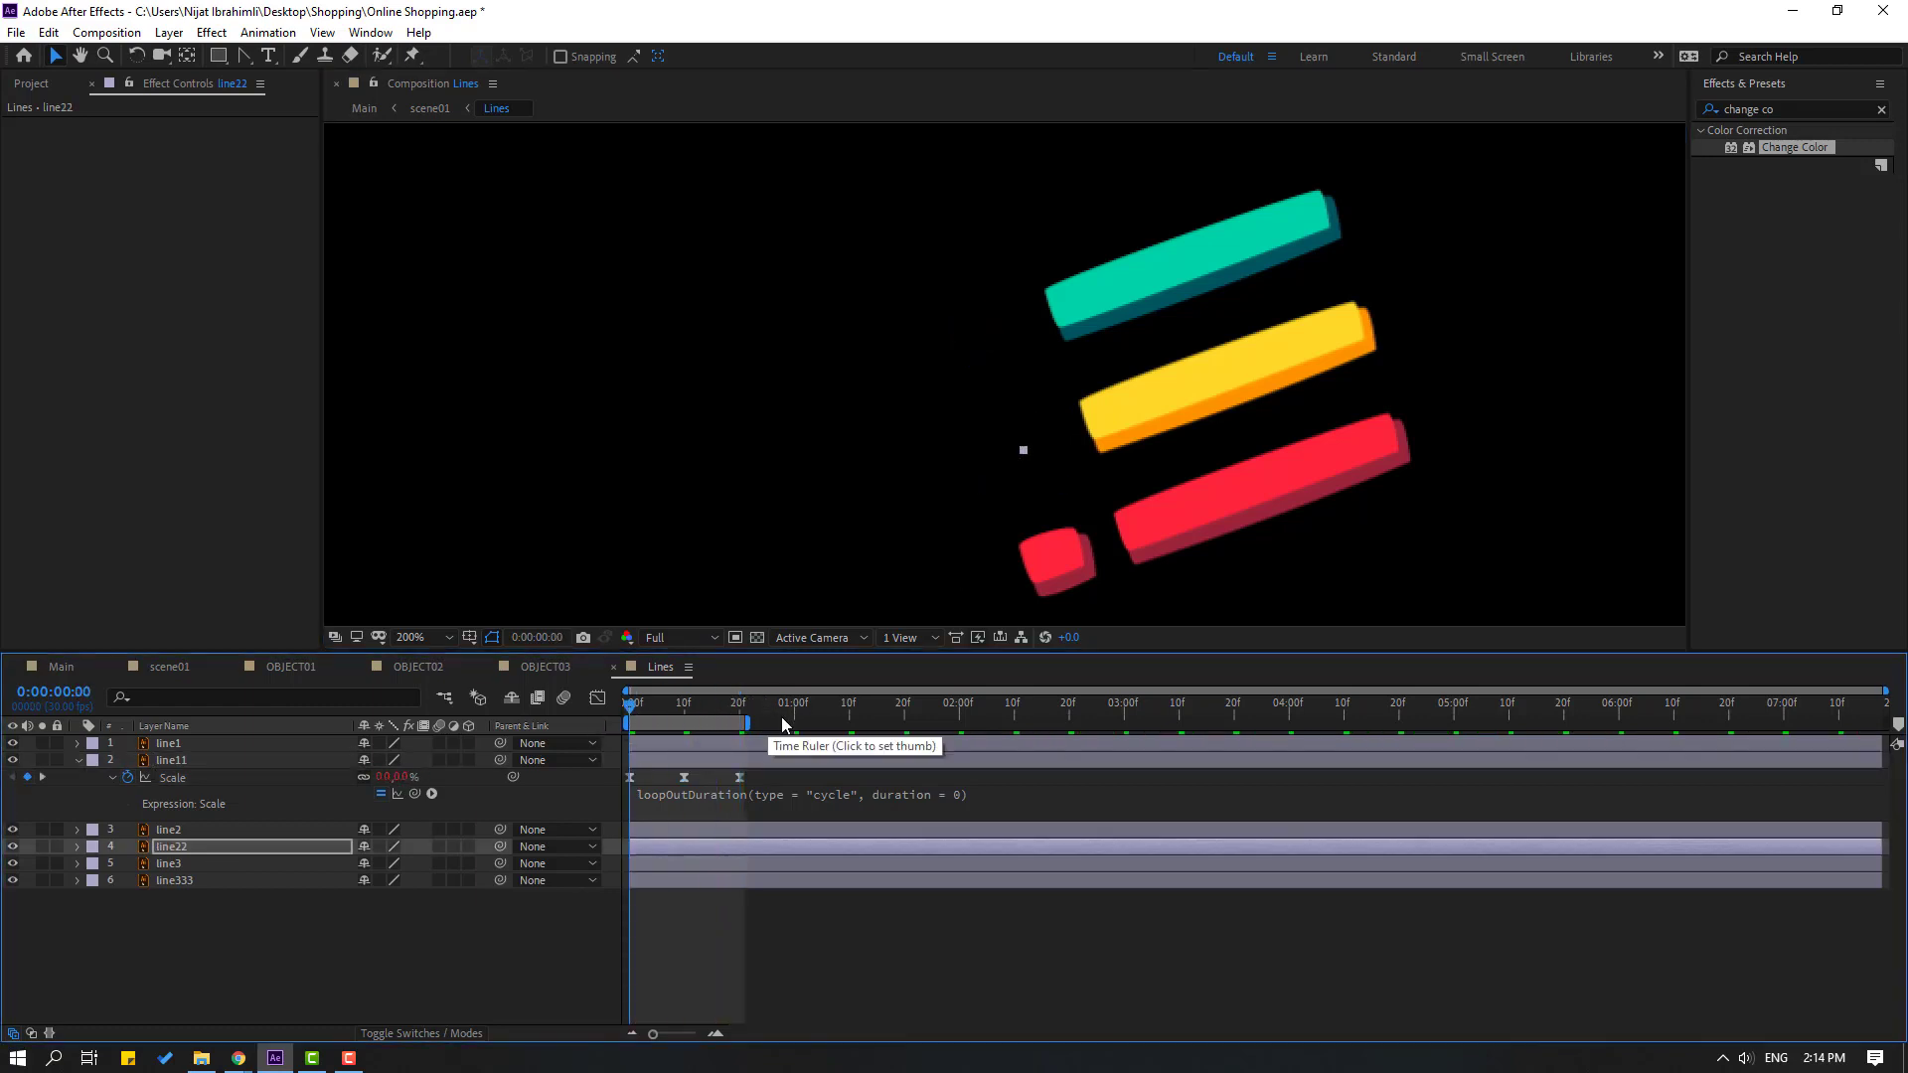
key("space")
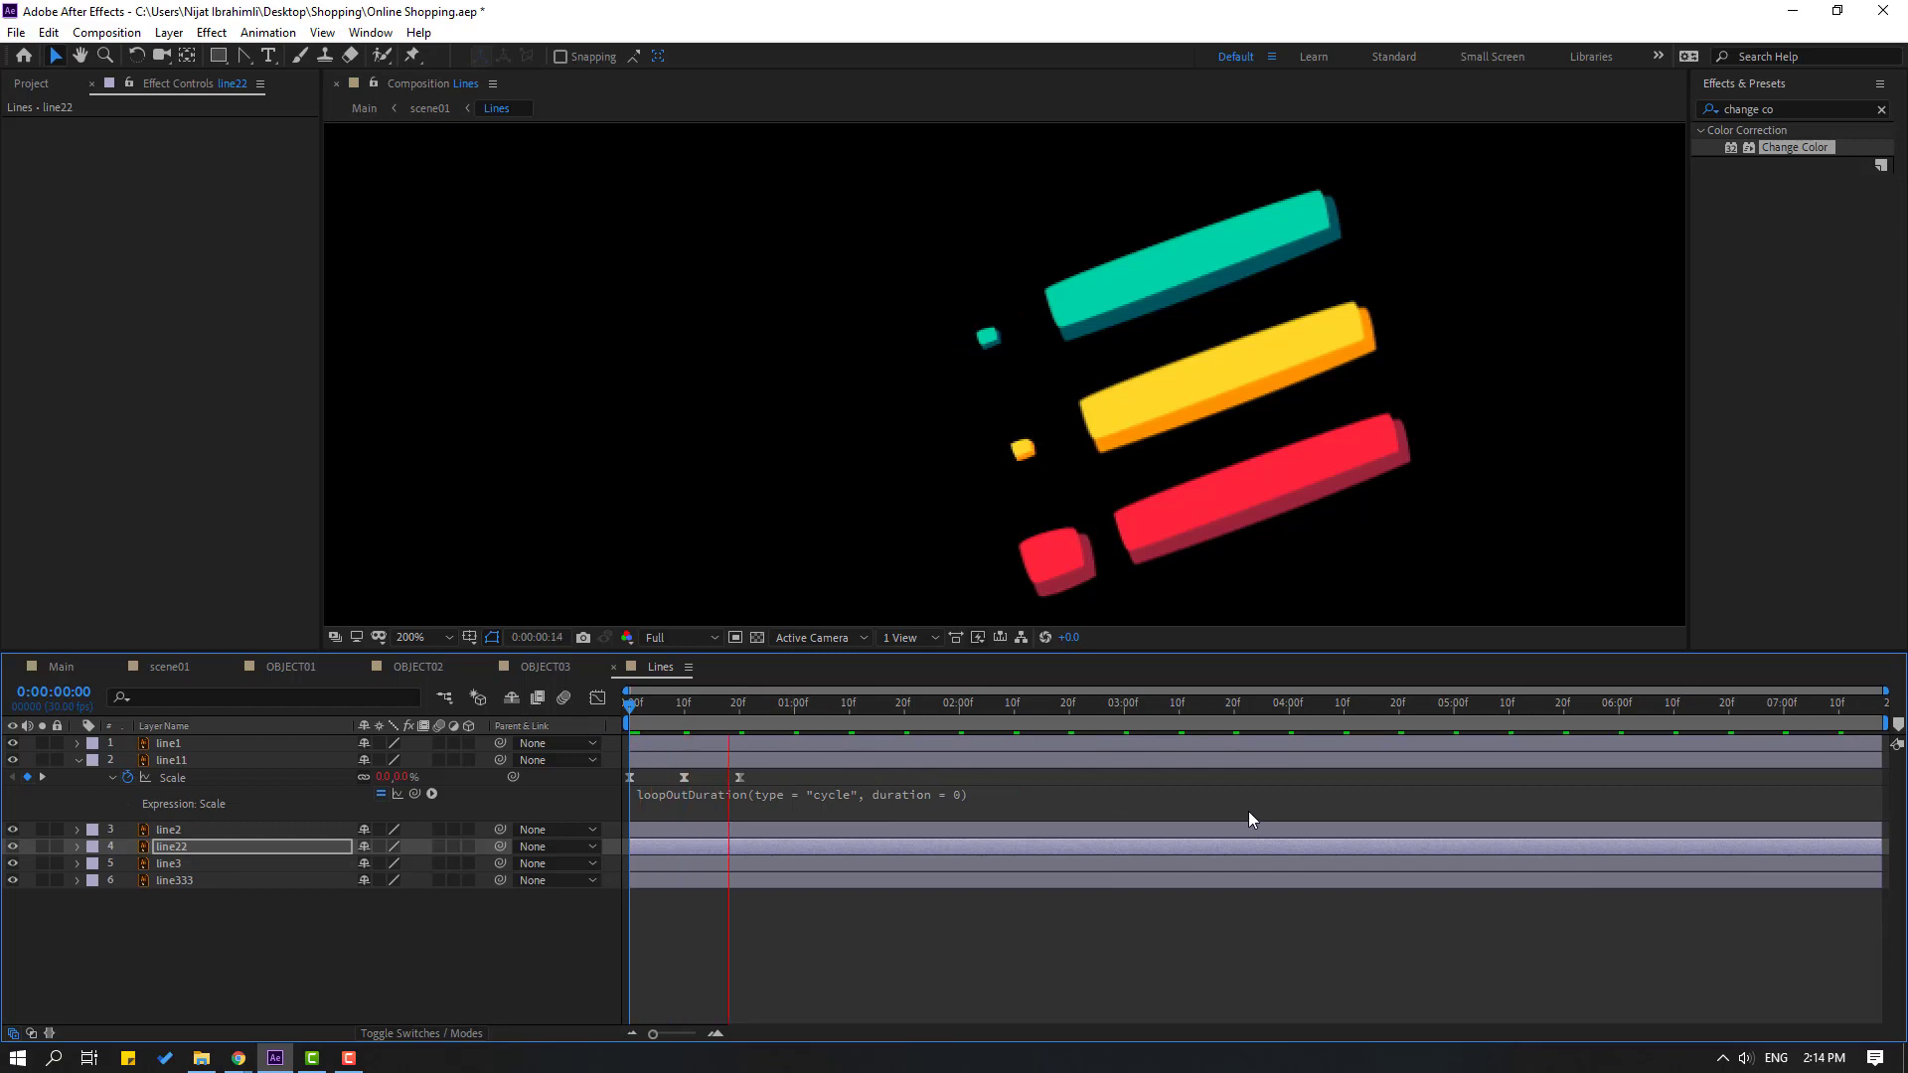
key("space")
left_click(1057, 568)
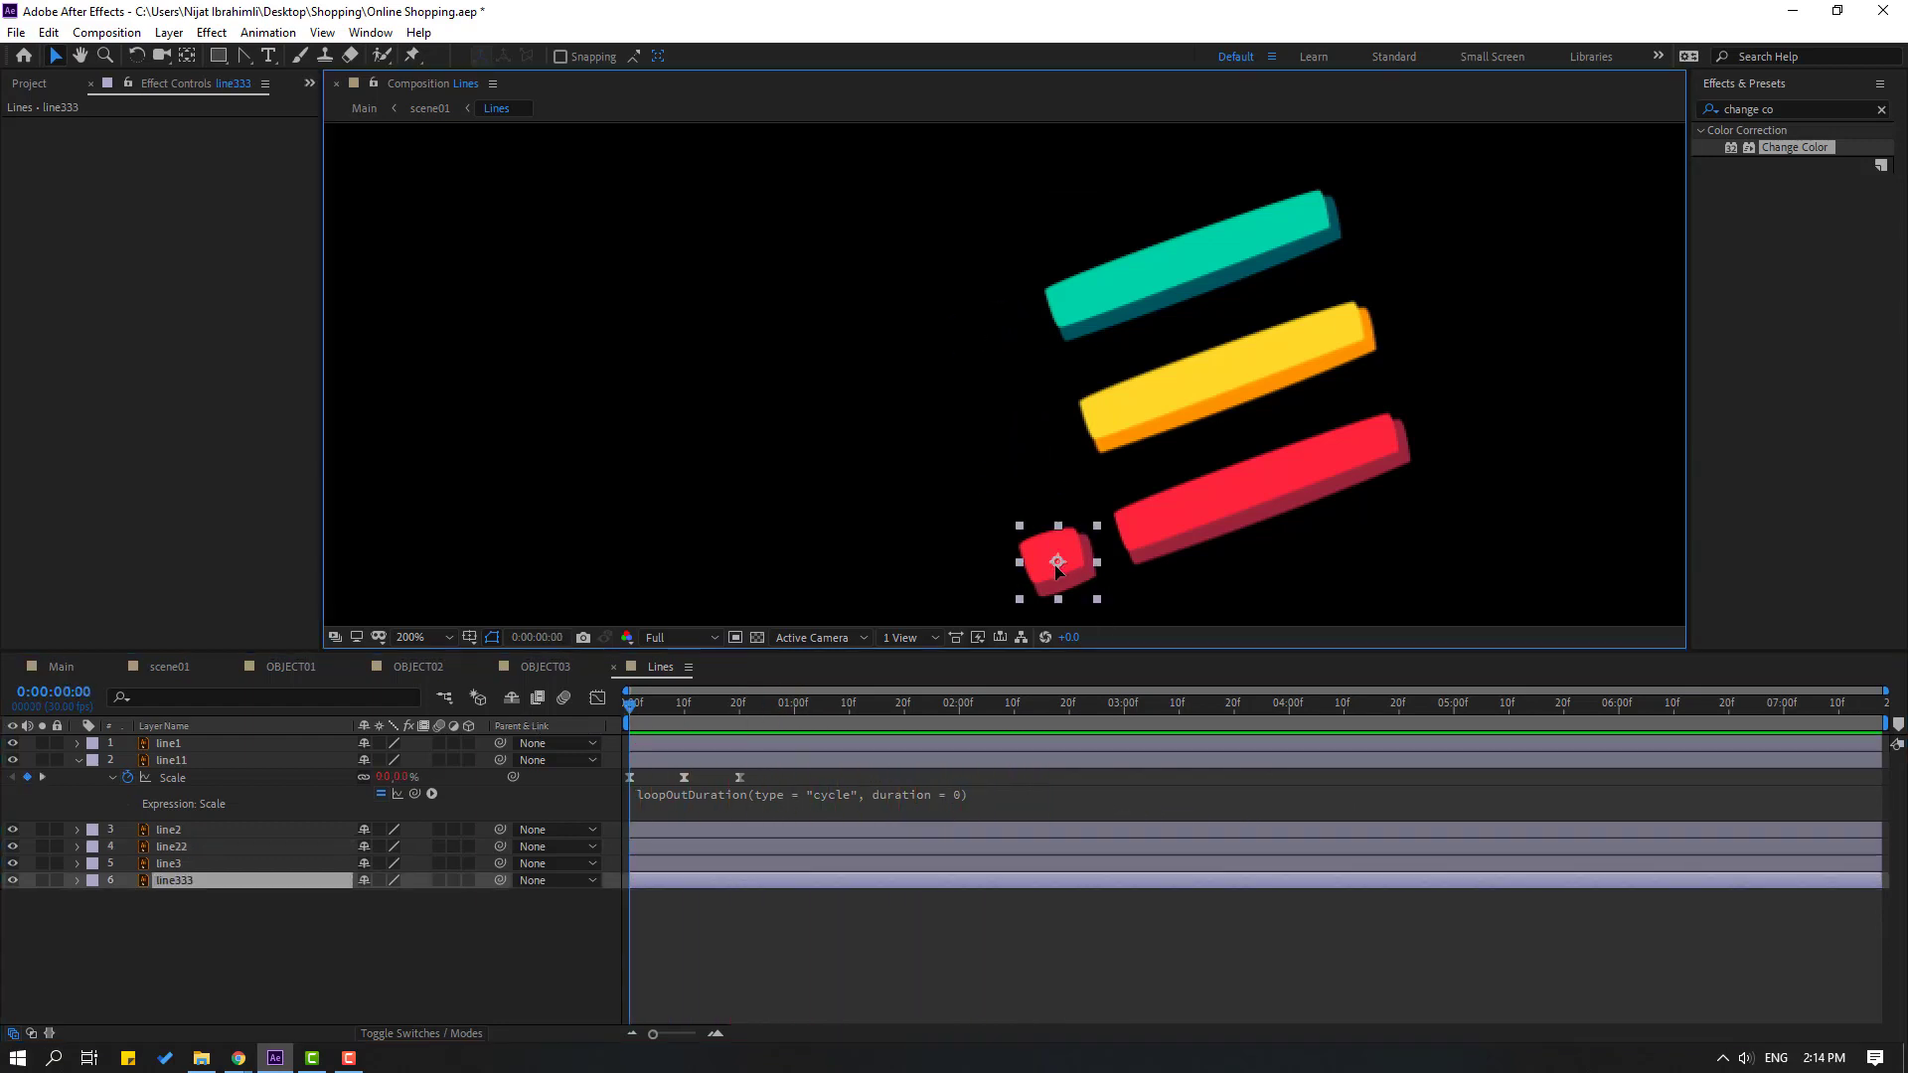
left_click(838, 892)
key("space")
key("space")
key("s")
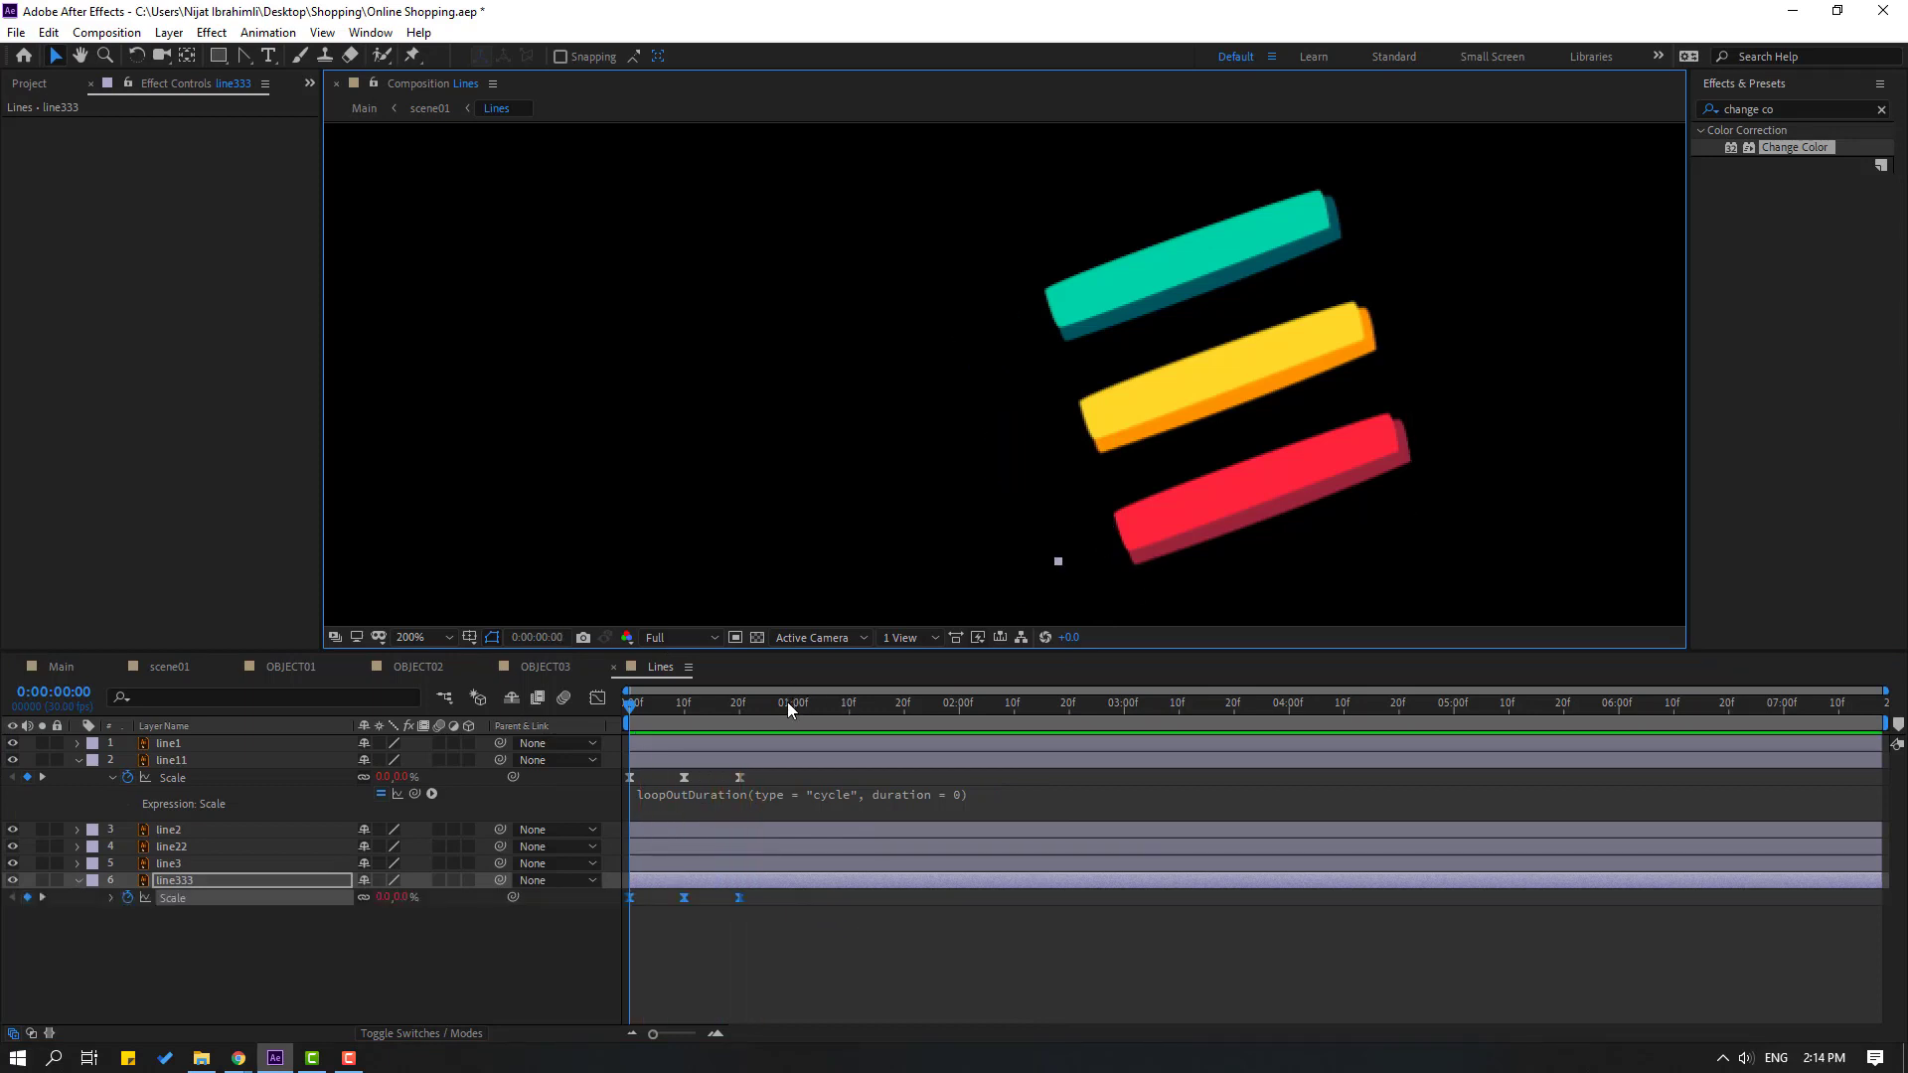
Shift yellow line22's Scale keyframes later, stretch line333's keyframes over more time, and preview
left_click(1025, 449)
key("s")
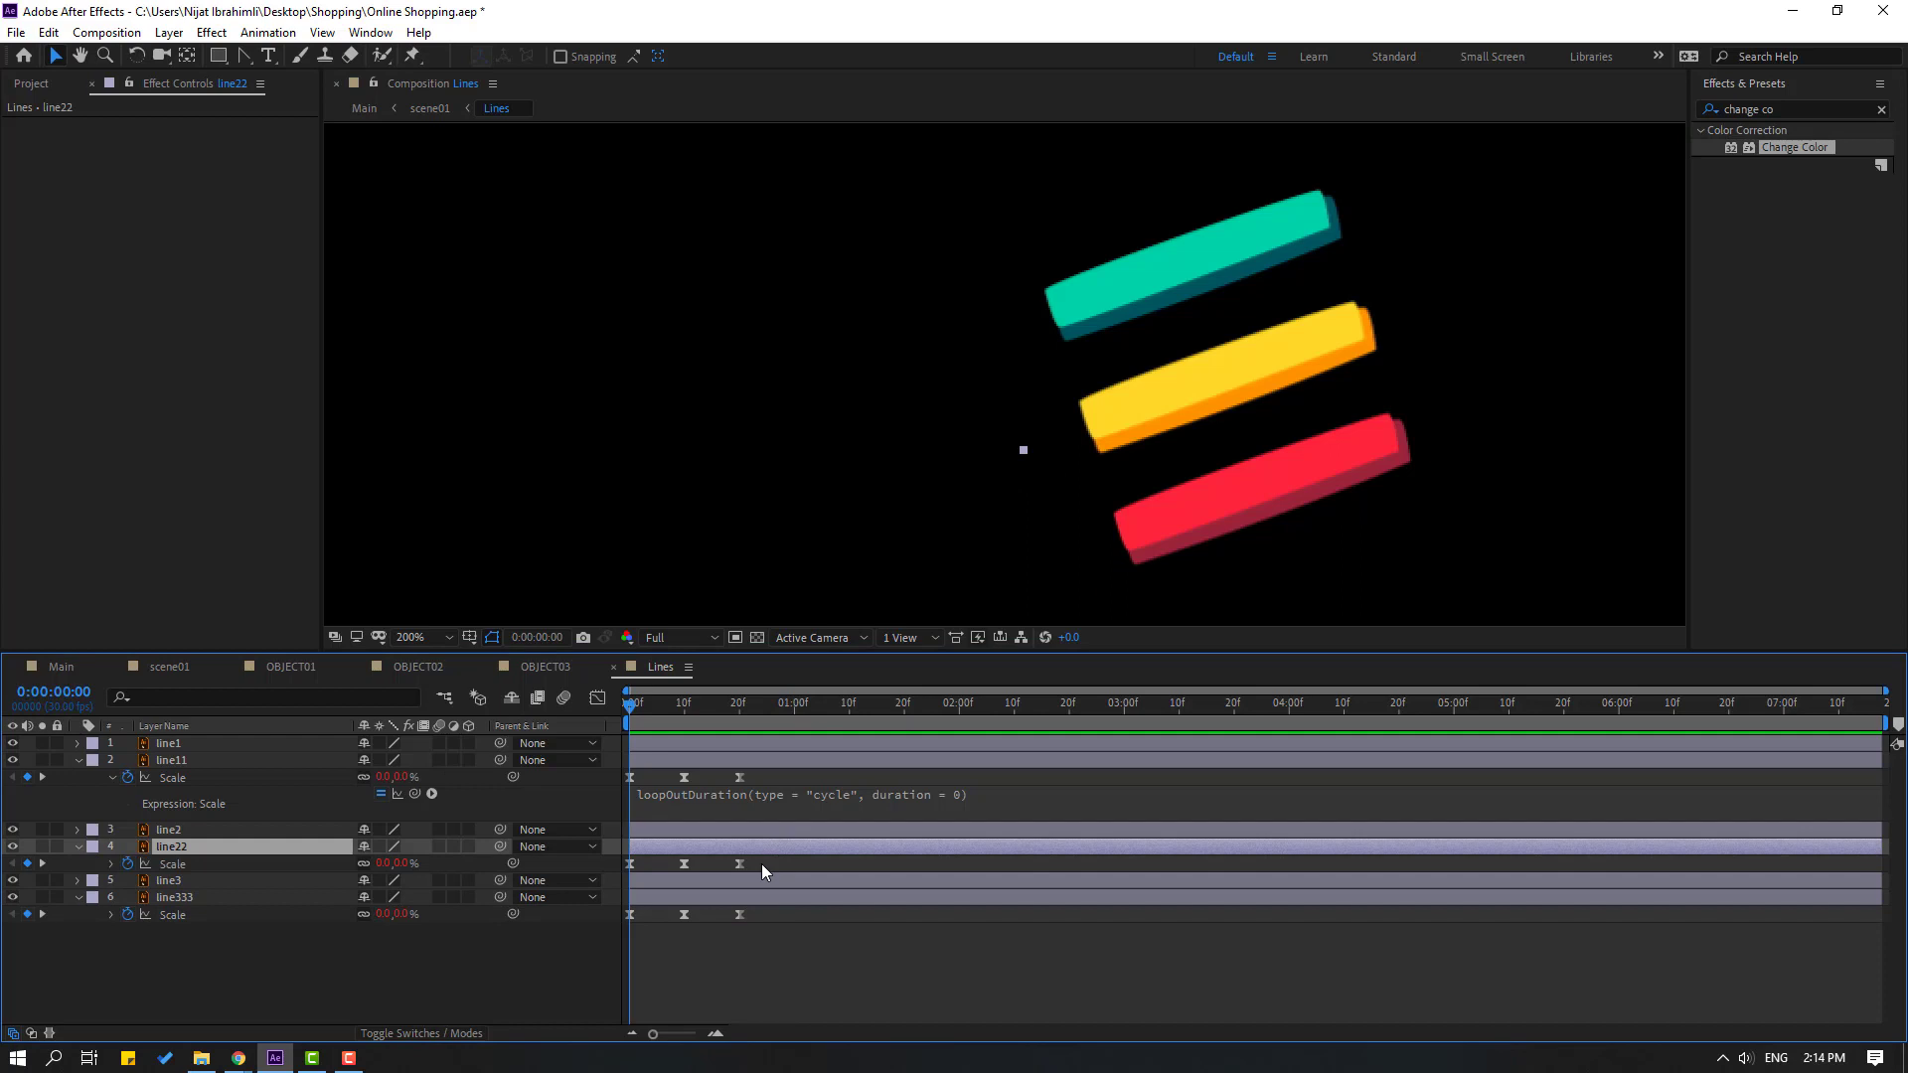
left_click_drag(763, 872, 626, 936)
left_click_drag(742, 918, 821, 916)
key("space")
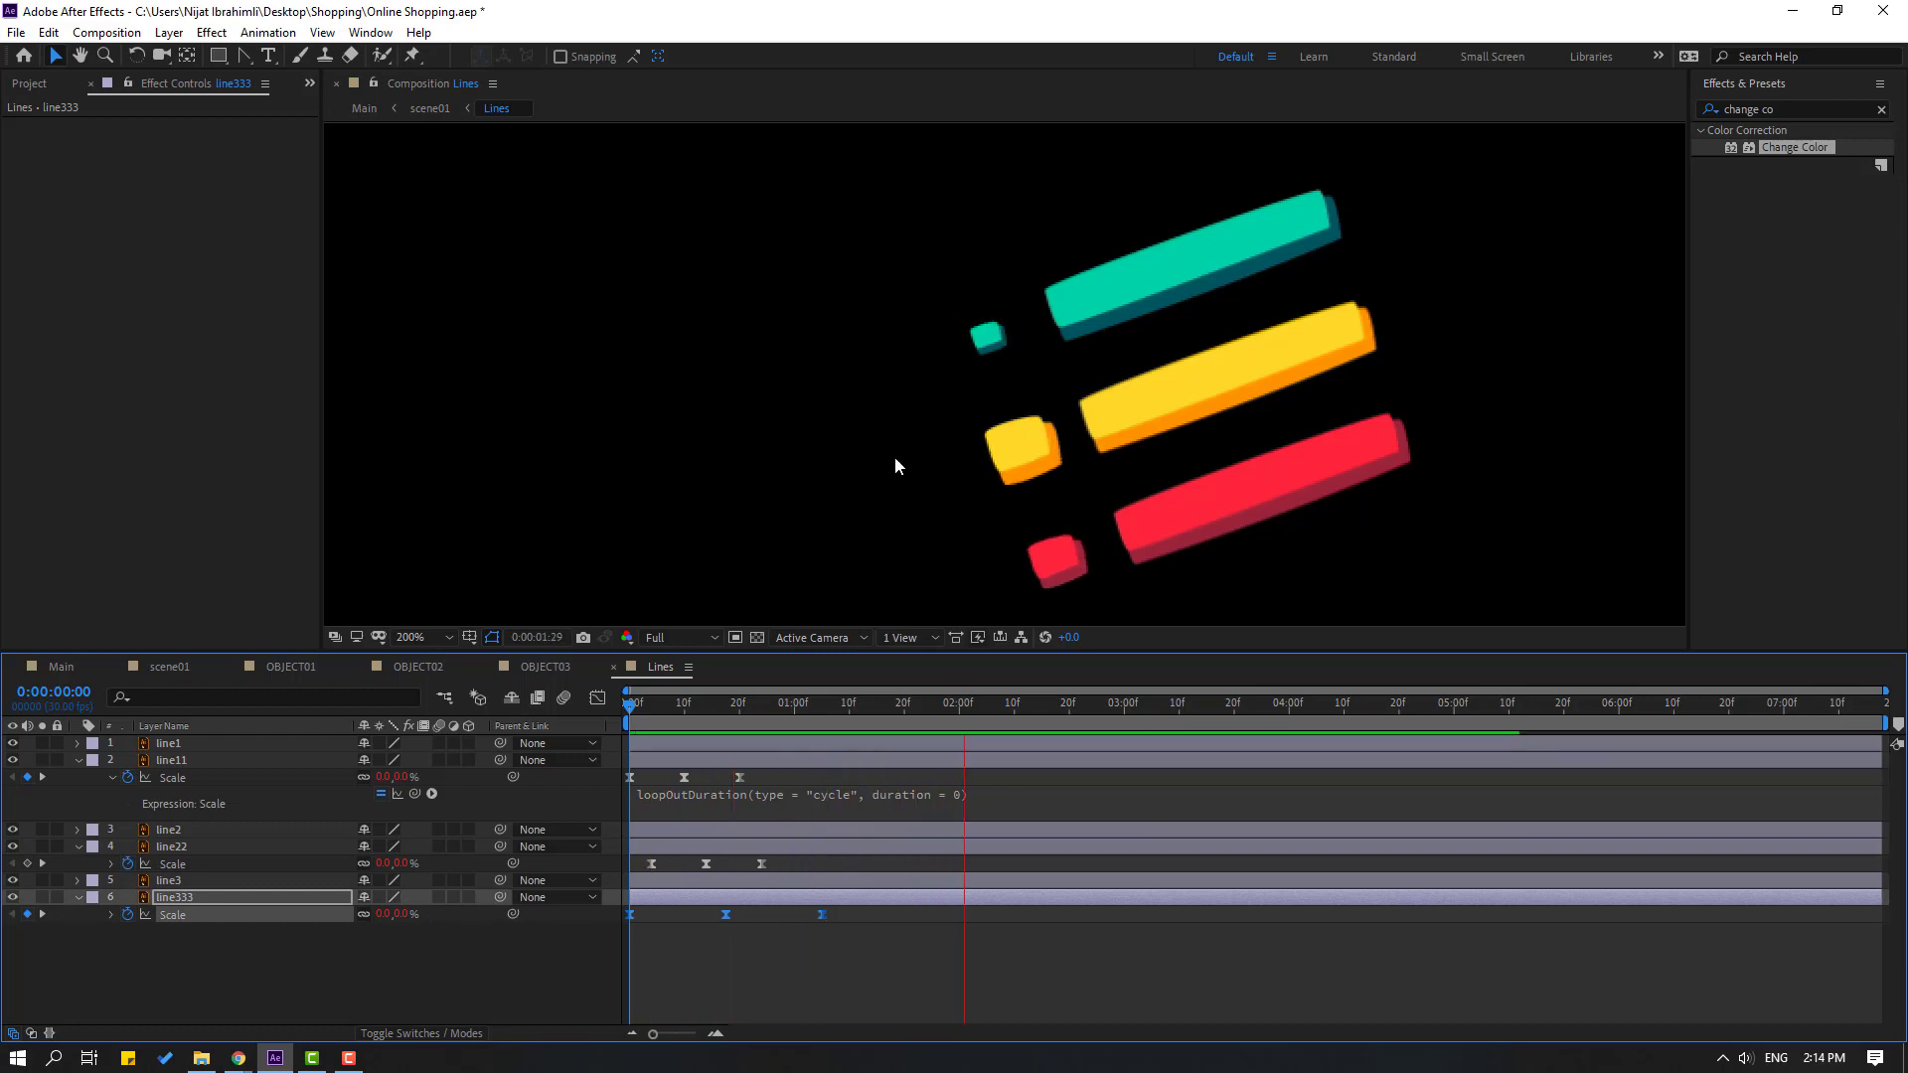
Draw a pen mask path from the left to the right end of the teal bar line1
left_click(761, 705)
left_click(1103, 298)
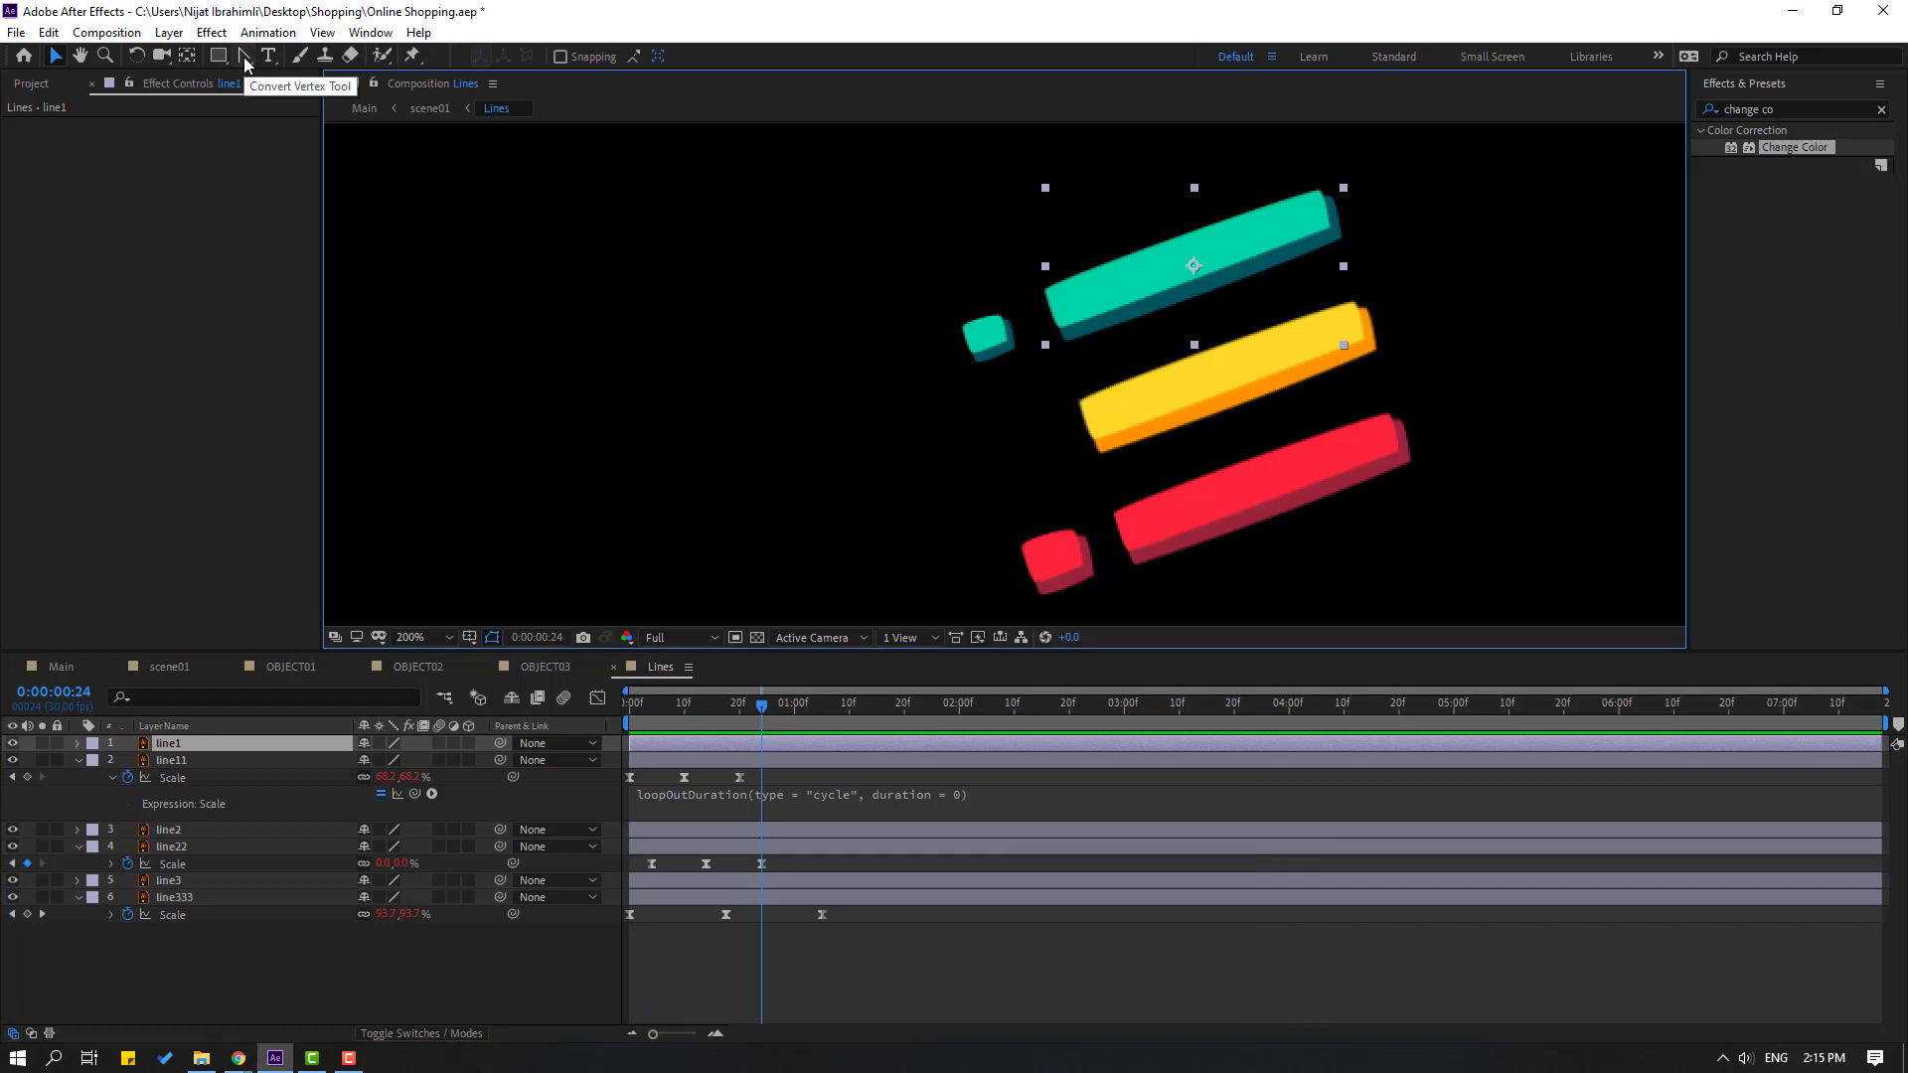
left_click_drag(242, 56, 295, 68)
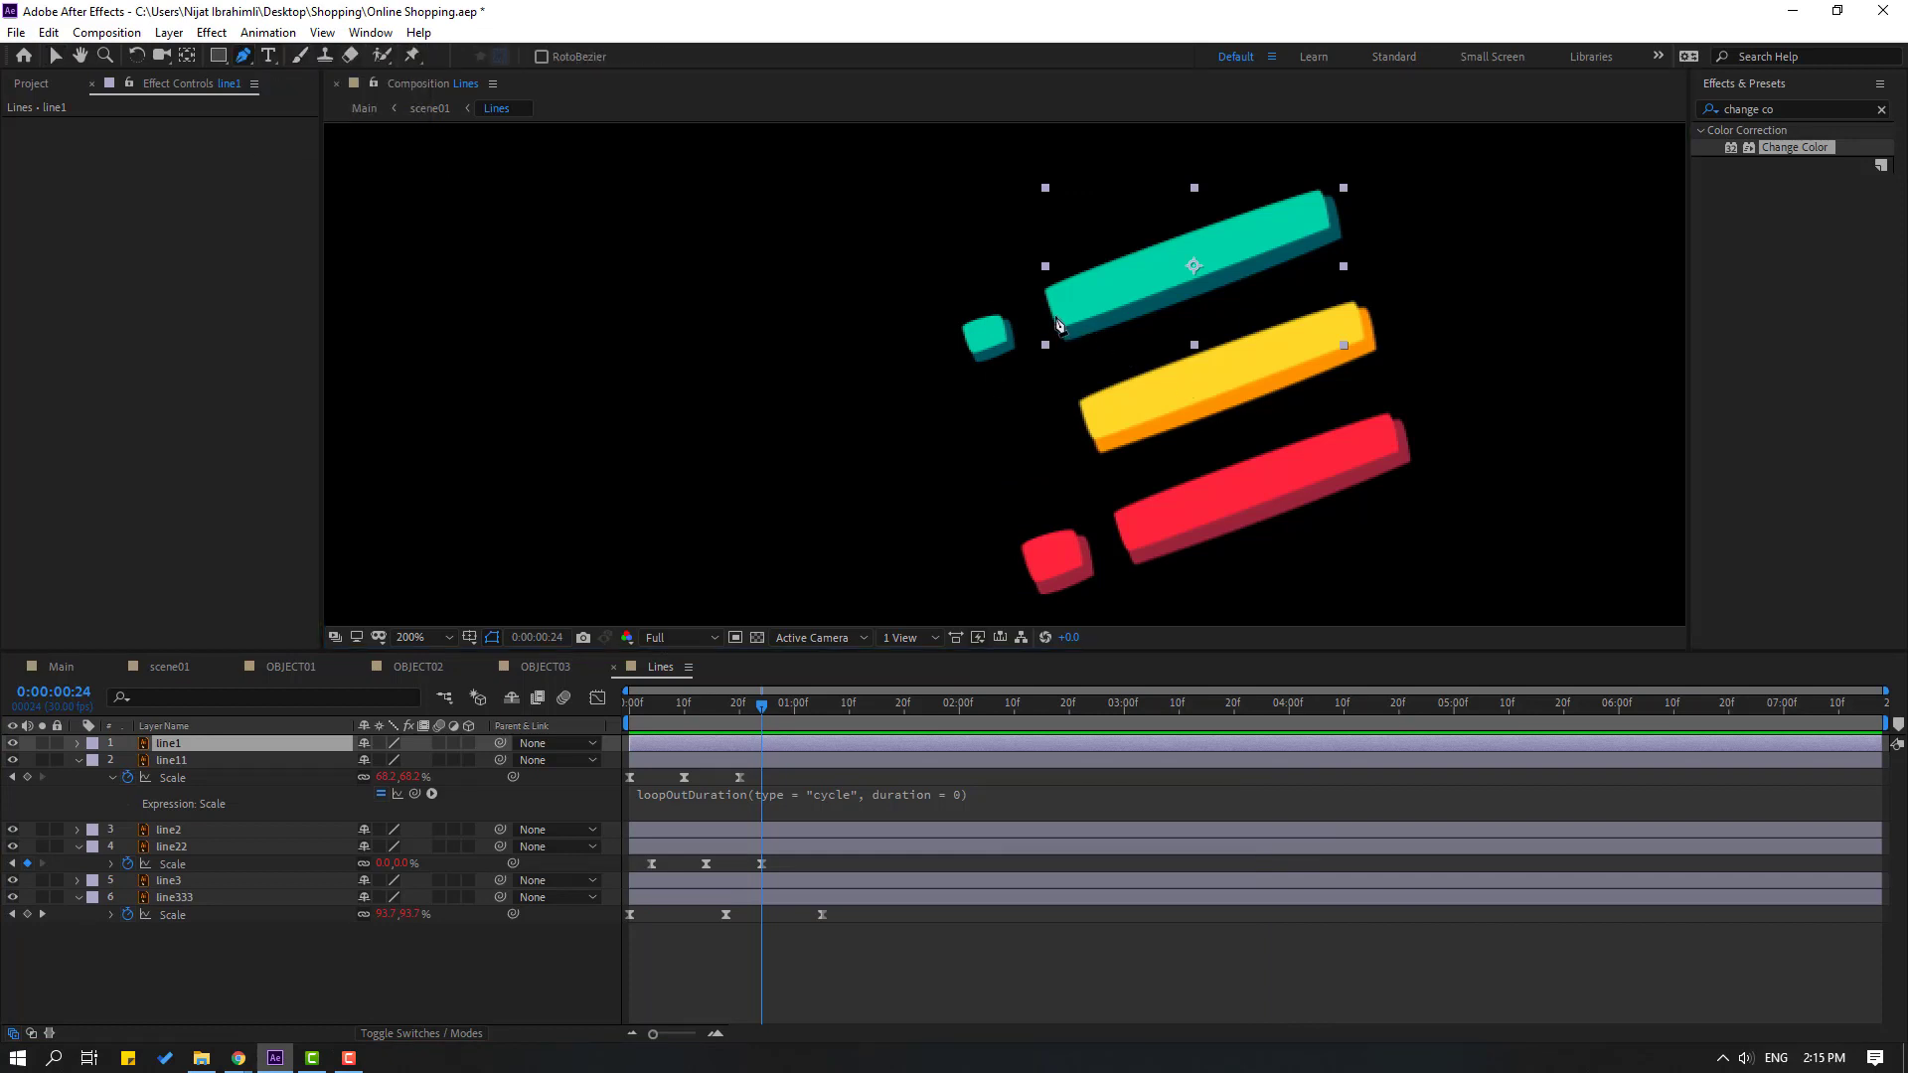
left_click(1052, 316)
left_click(1336, 213)
left_click(56, 58)
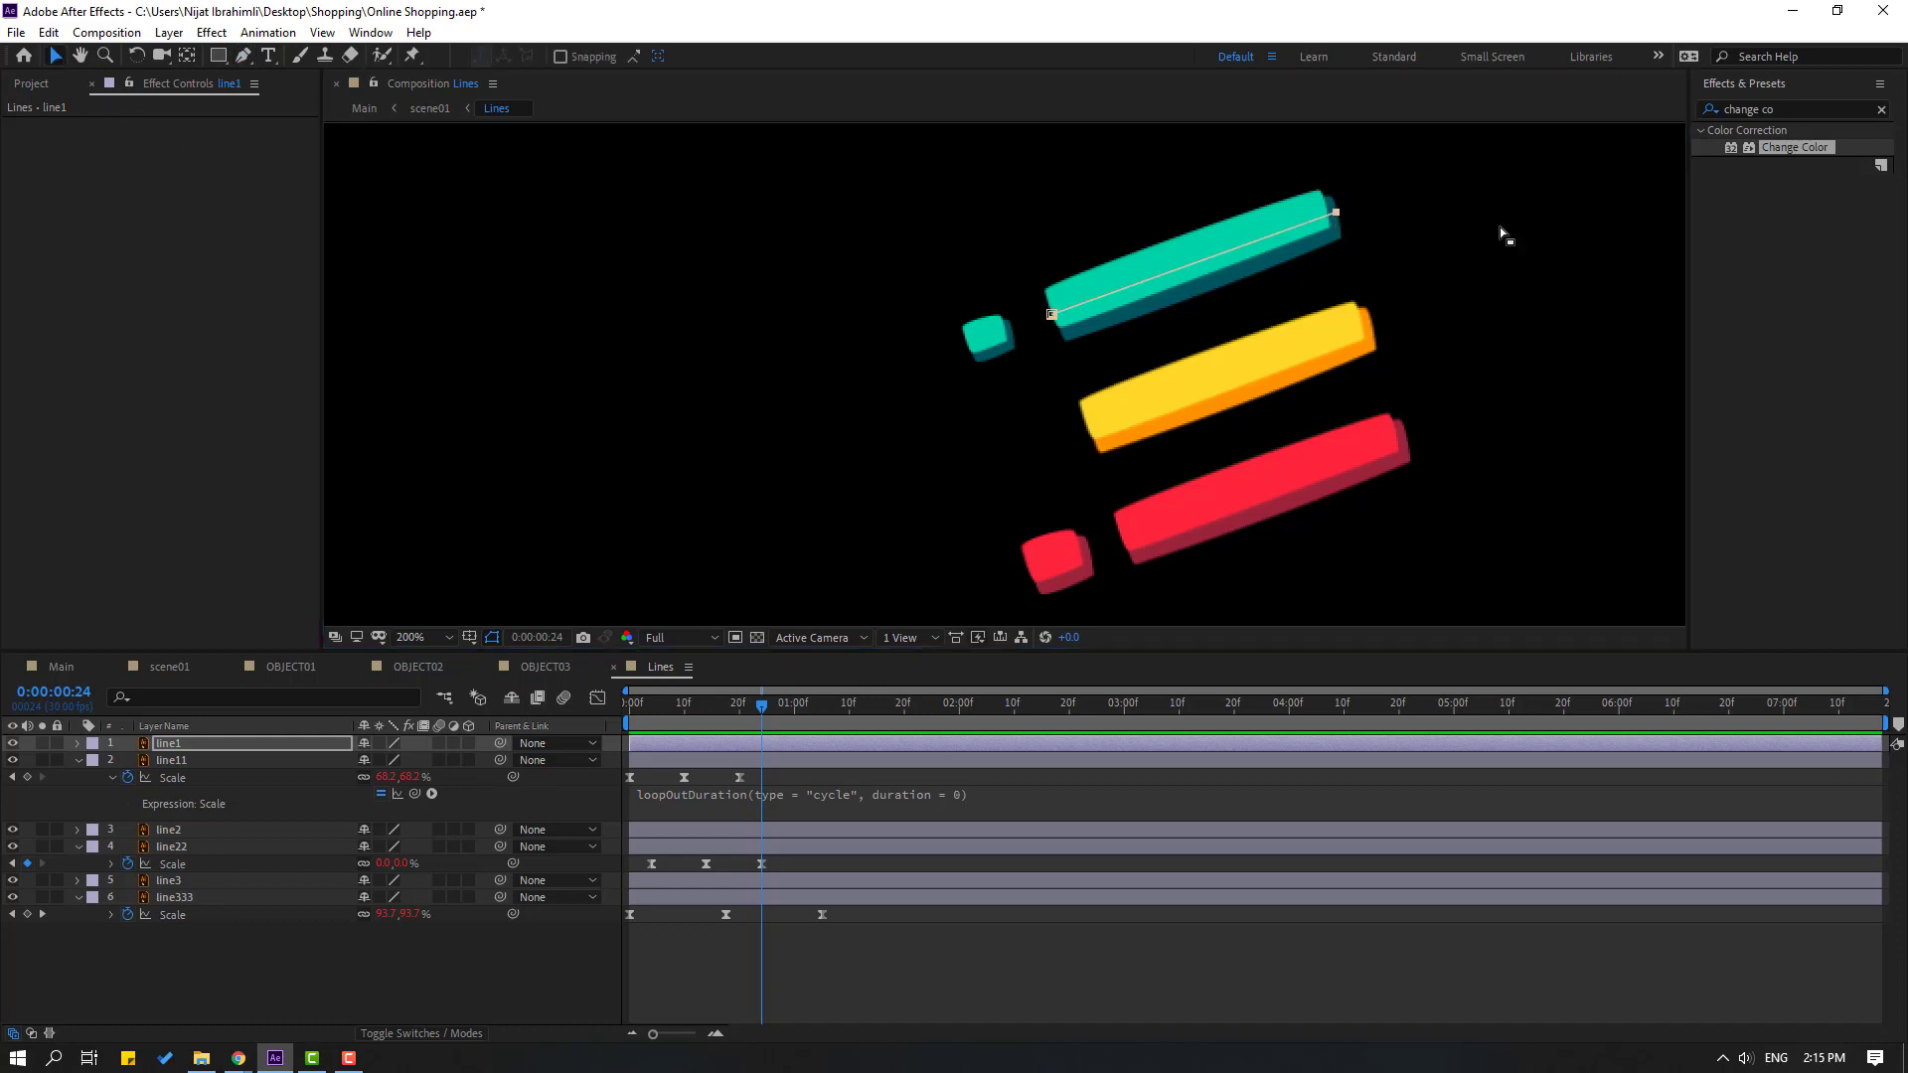
Apply Stroke to line1 with Reveal Original Image, a wider brush, and 100% hardness
left_click(1795, 106)
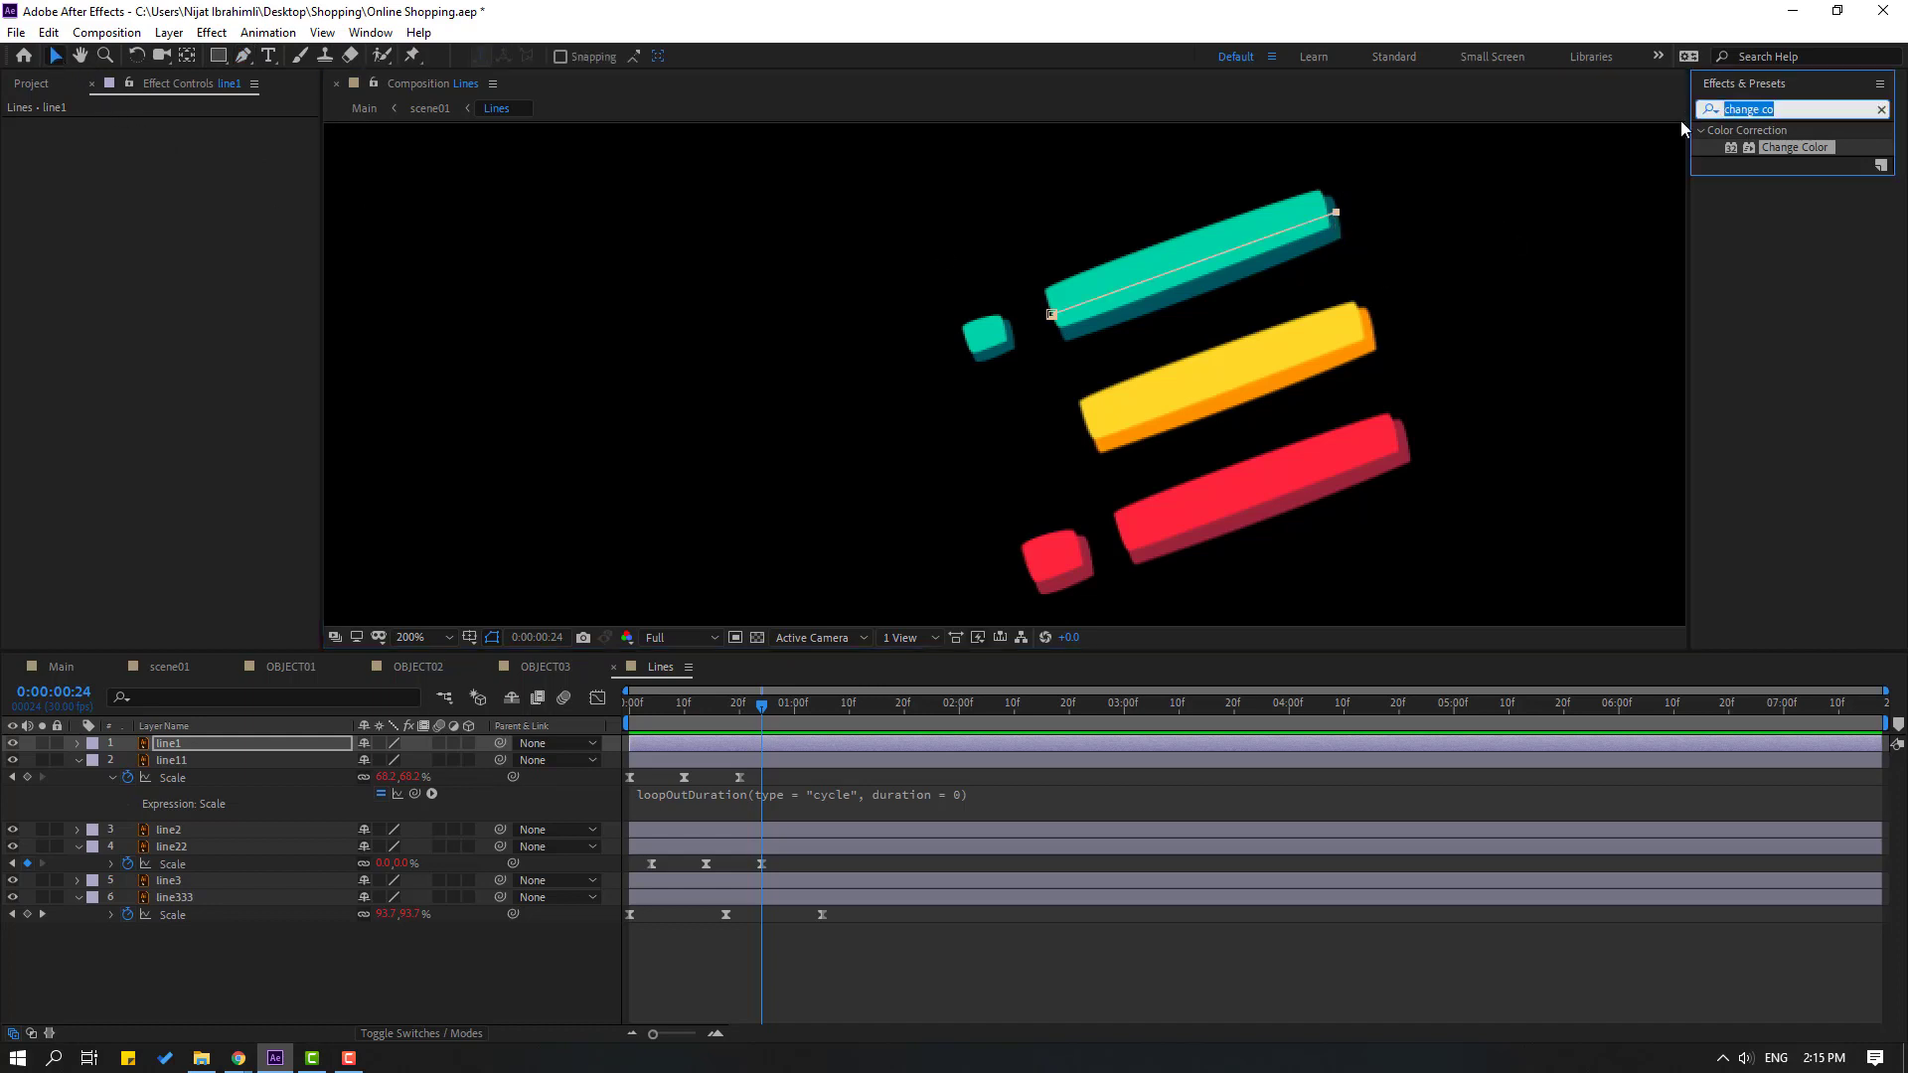
type("stroke")
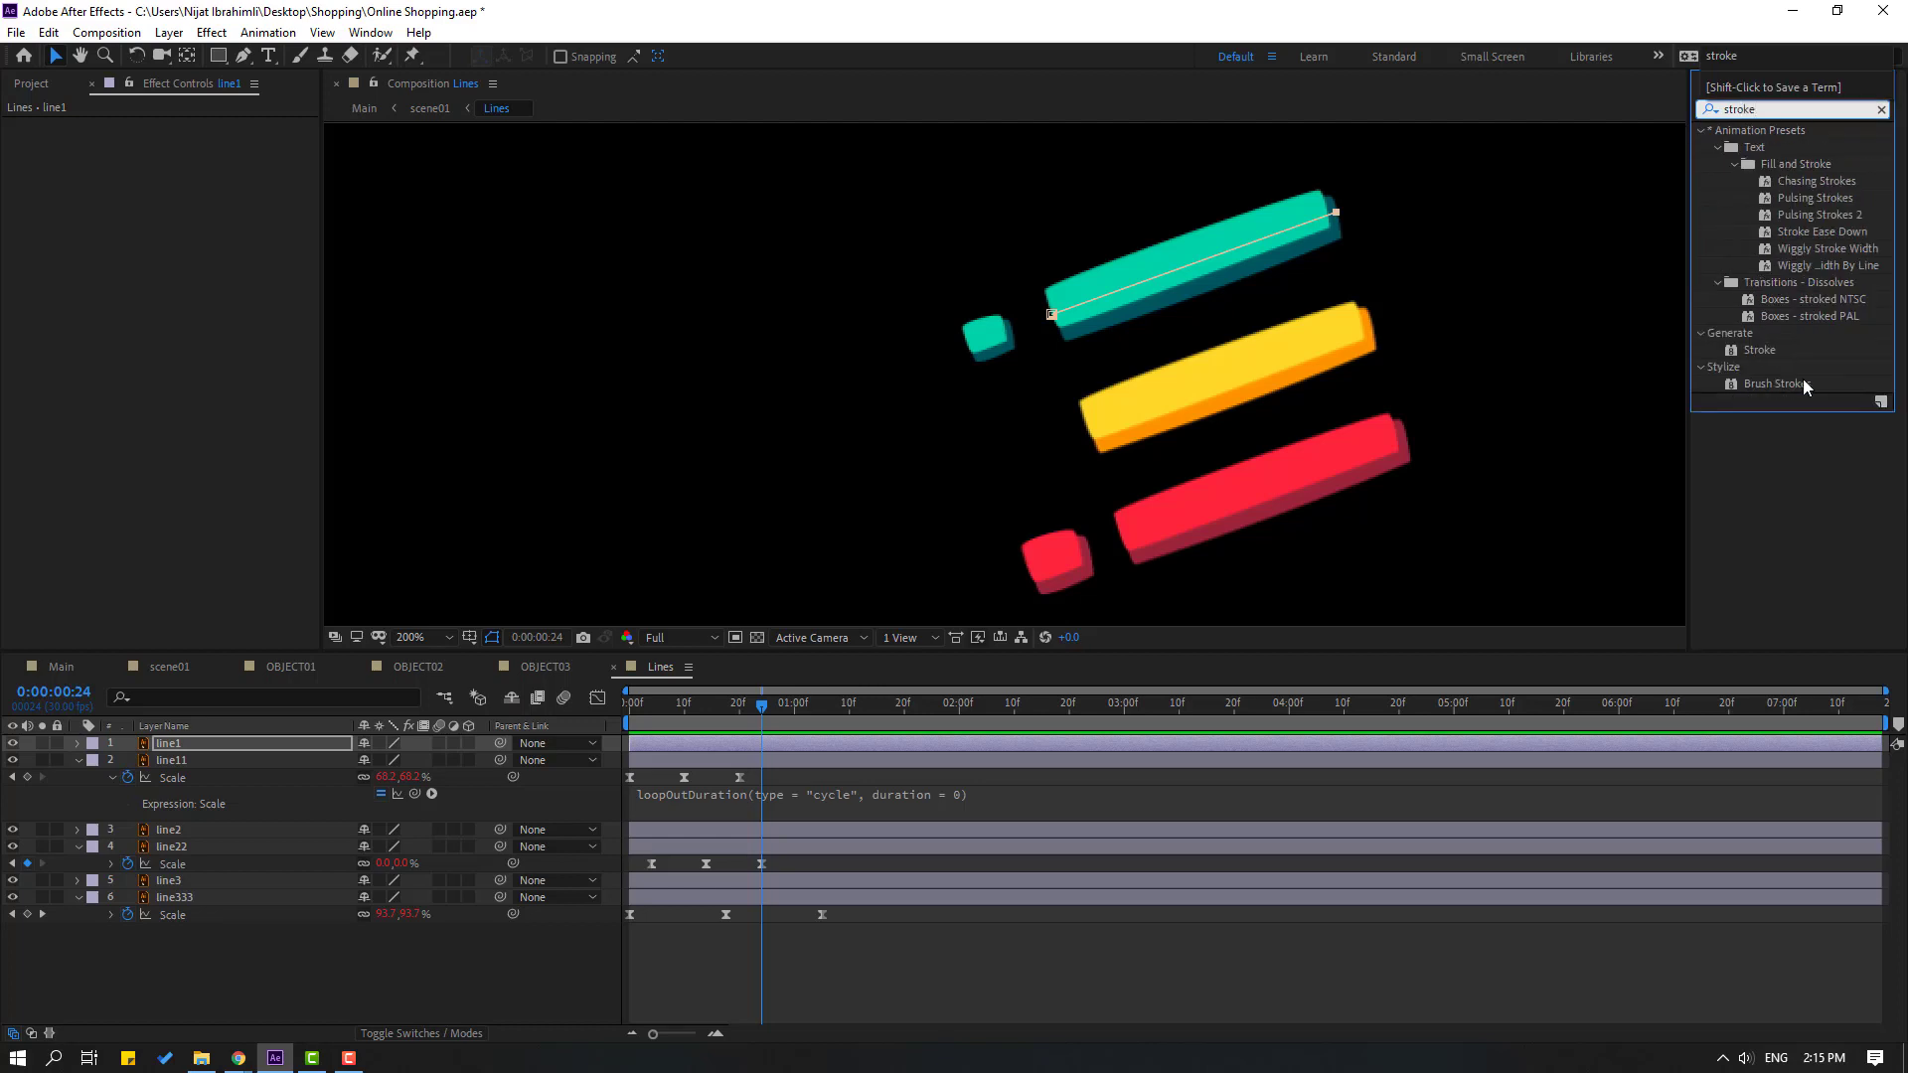
mouse_move(1771, 356)
left_mouse_down()
mouse_move(1248, 569)
mouse_move(1043, 375)
mouse_move(1141, 277)
mouse_move(1123, 288)
left_mouse_up()
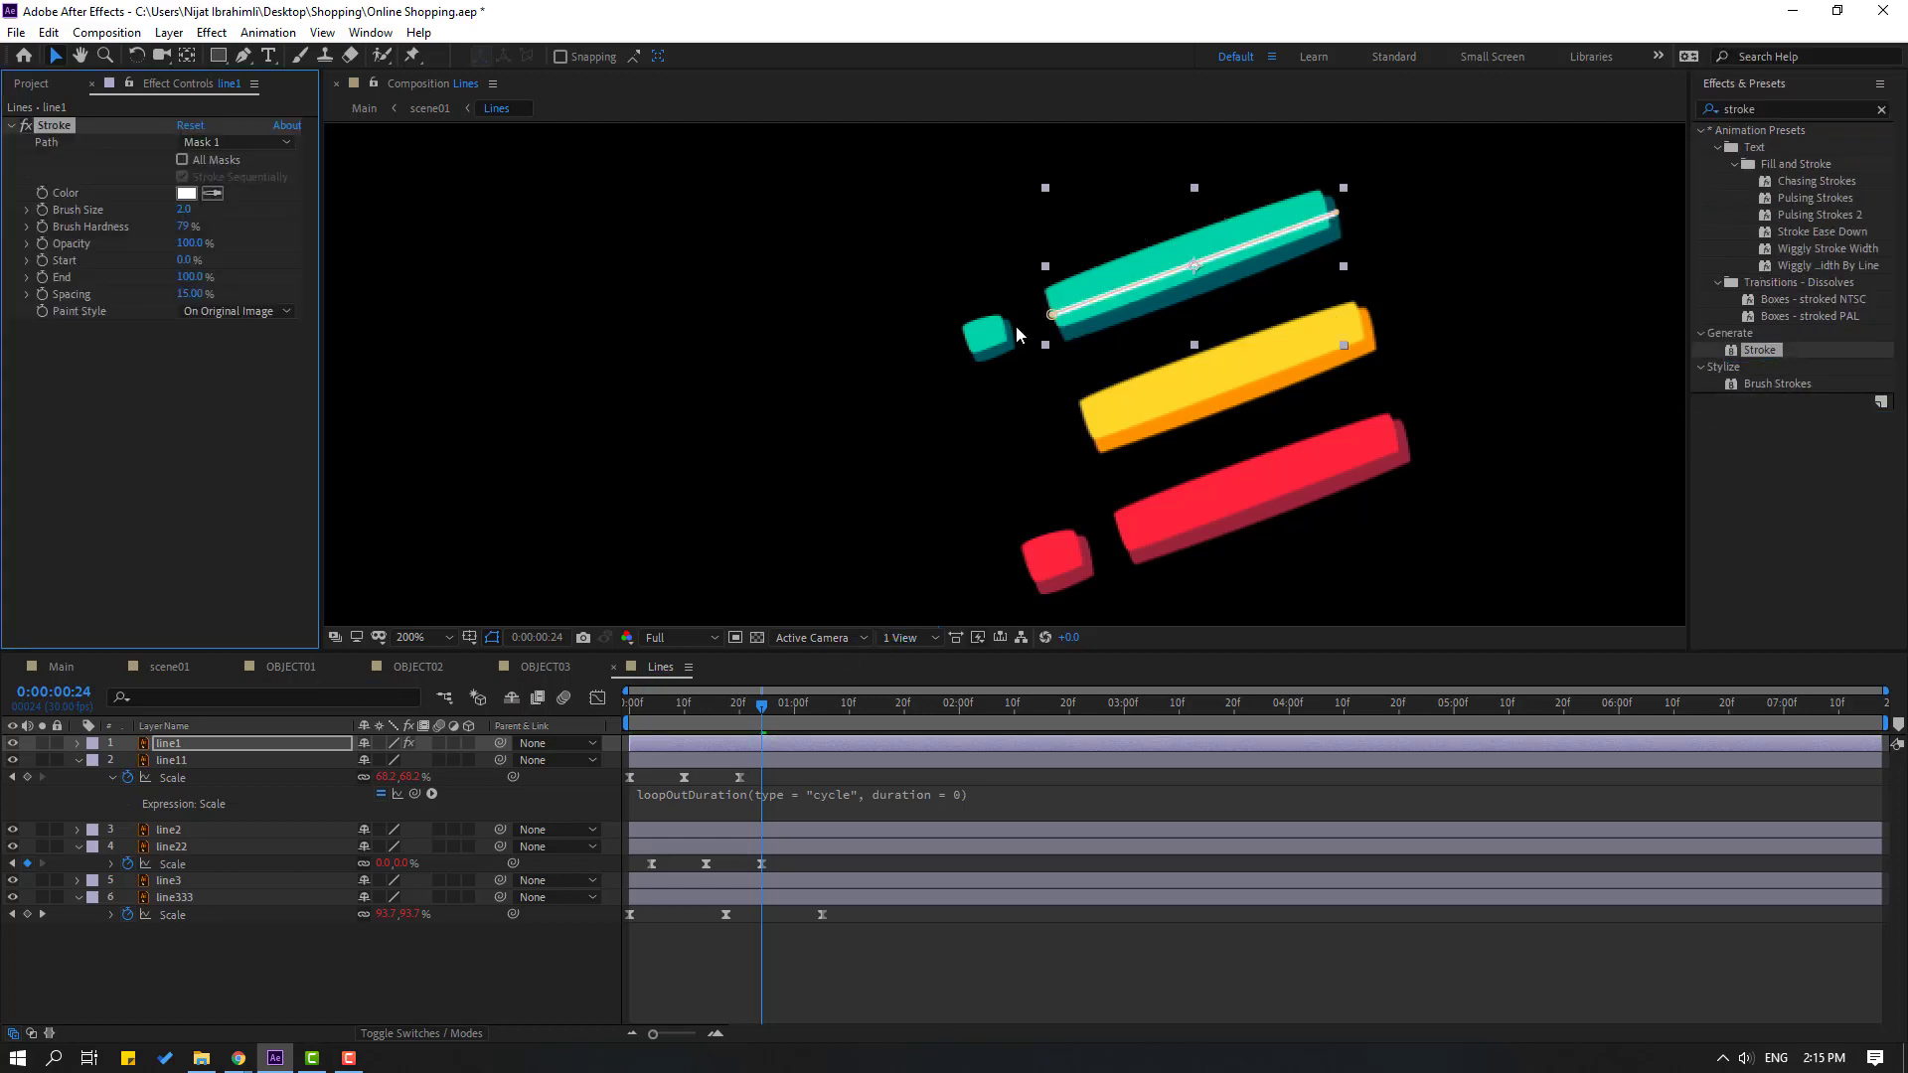
left_click(210, 313)
left_click(288, 381)
left_click_drag(185, 209, 368, 187)
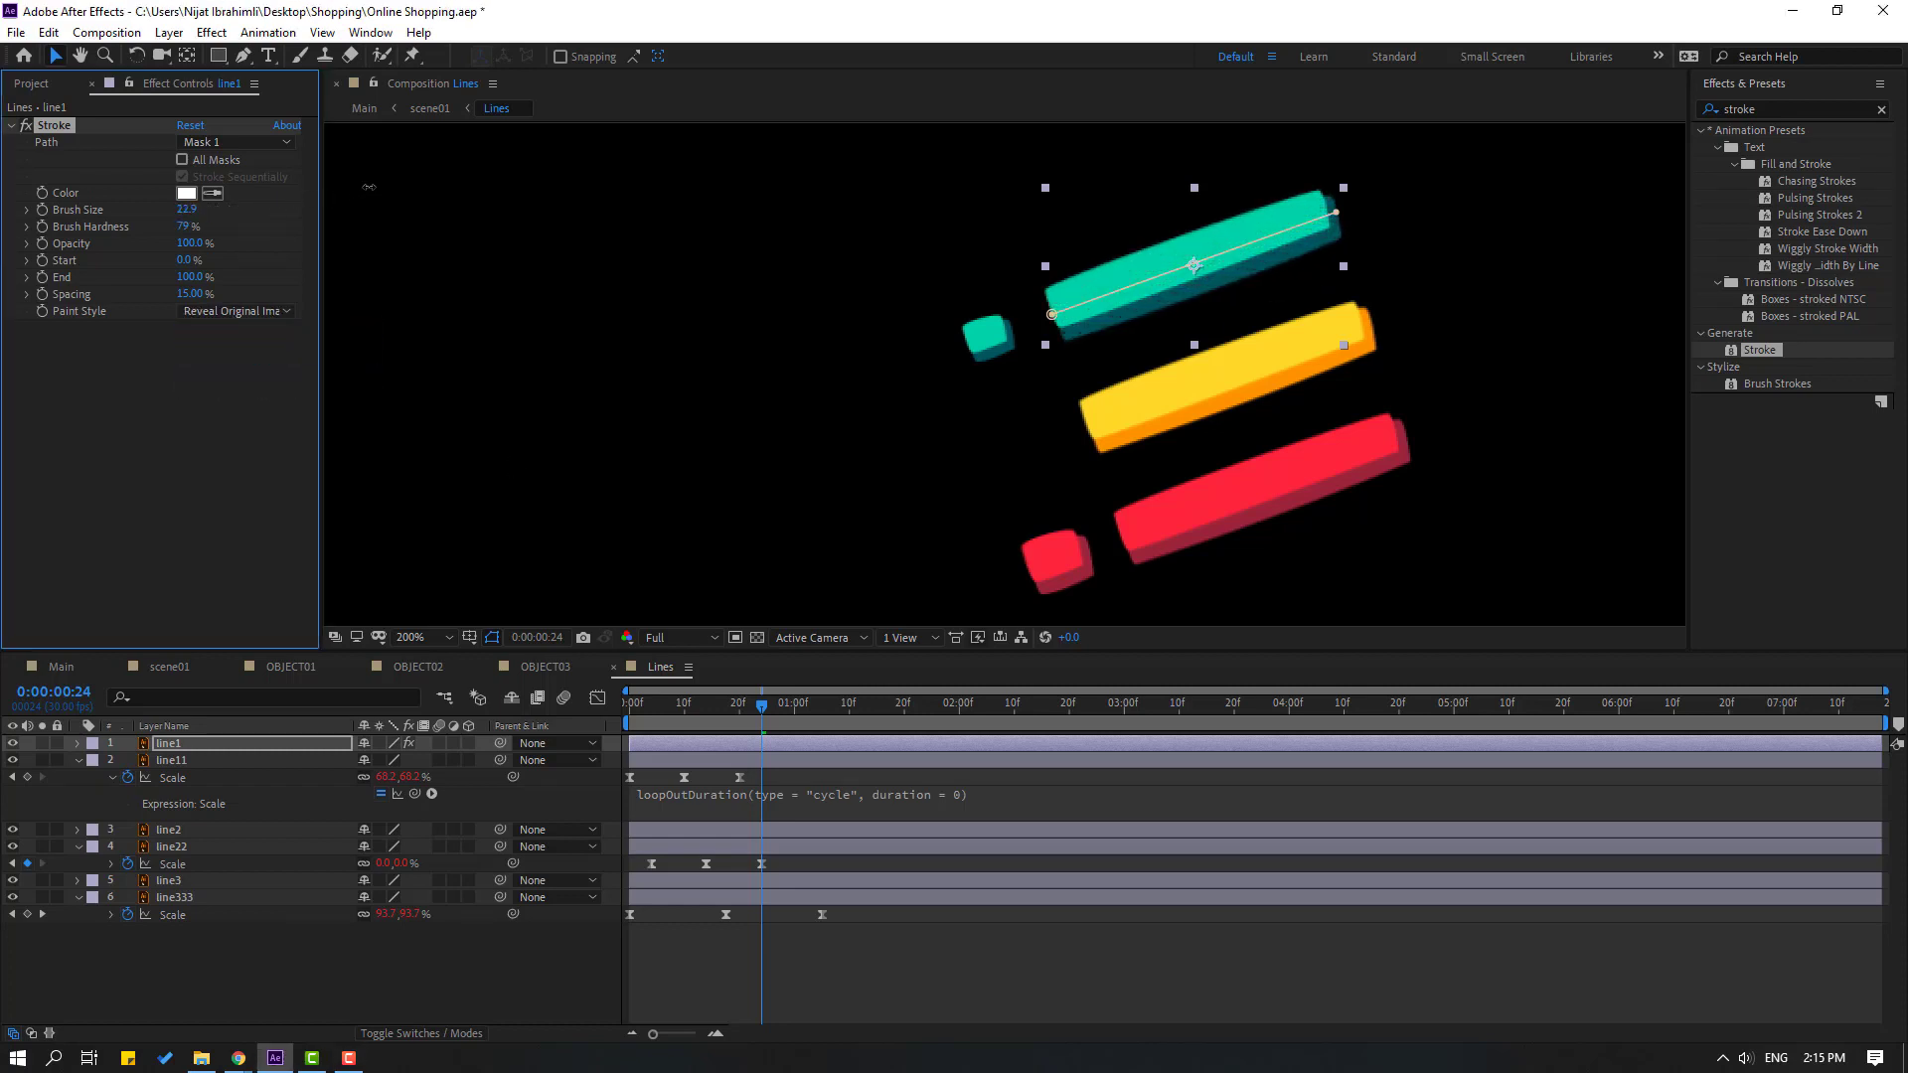
left_click(185, 227)
key("Return")
Set Stroke End to 0% and keyframe it at the start of the timeline
left_click(189, 276)
type("0")
key("Return")
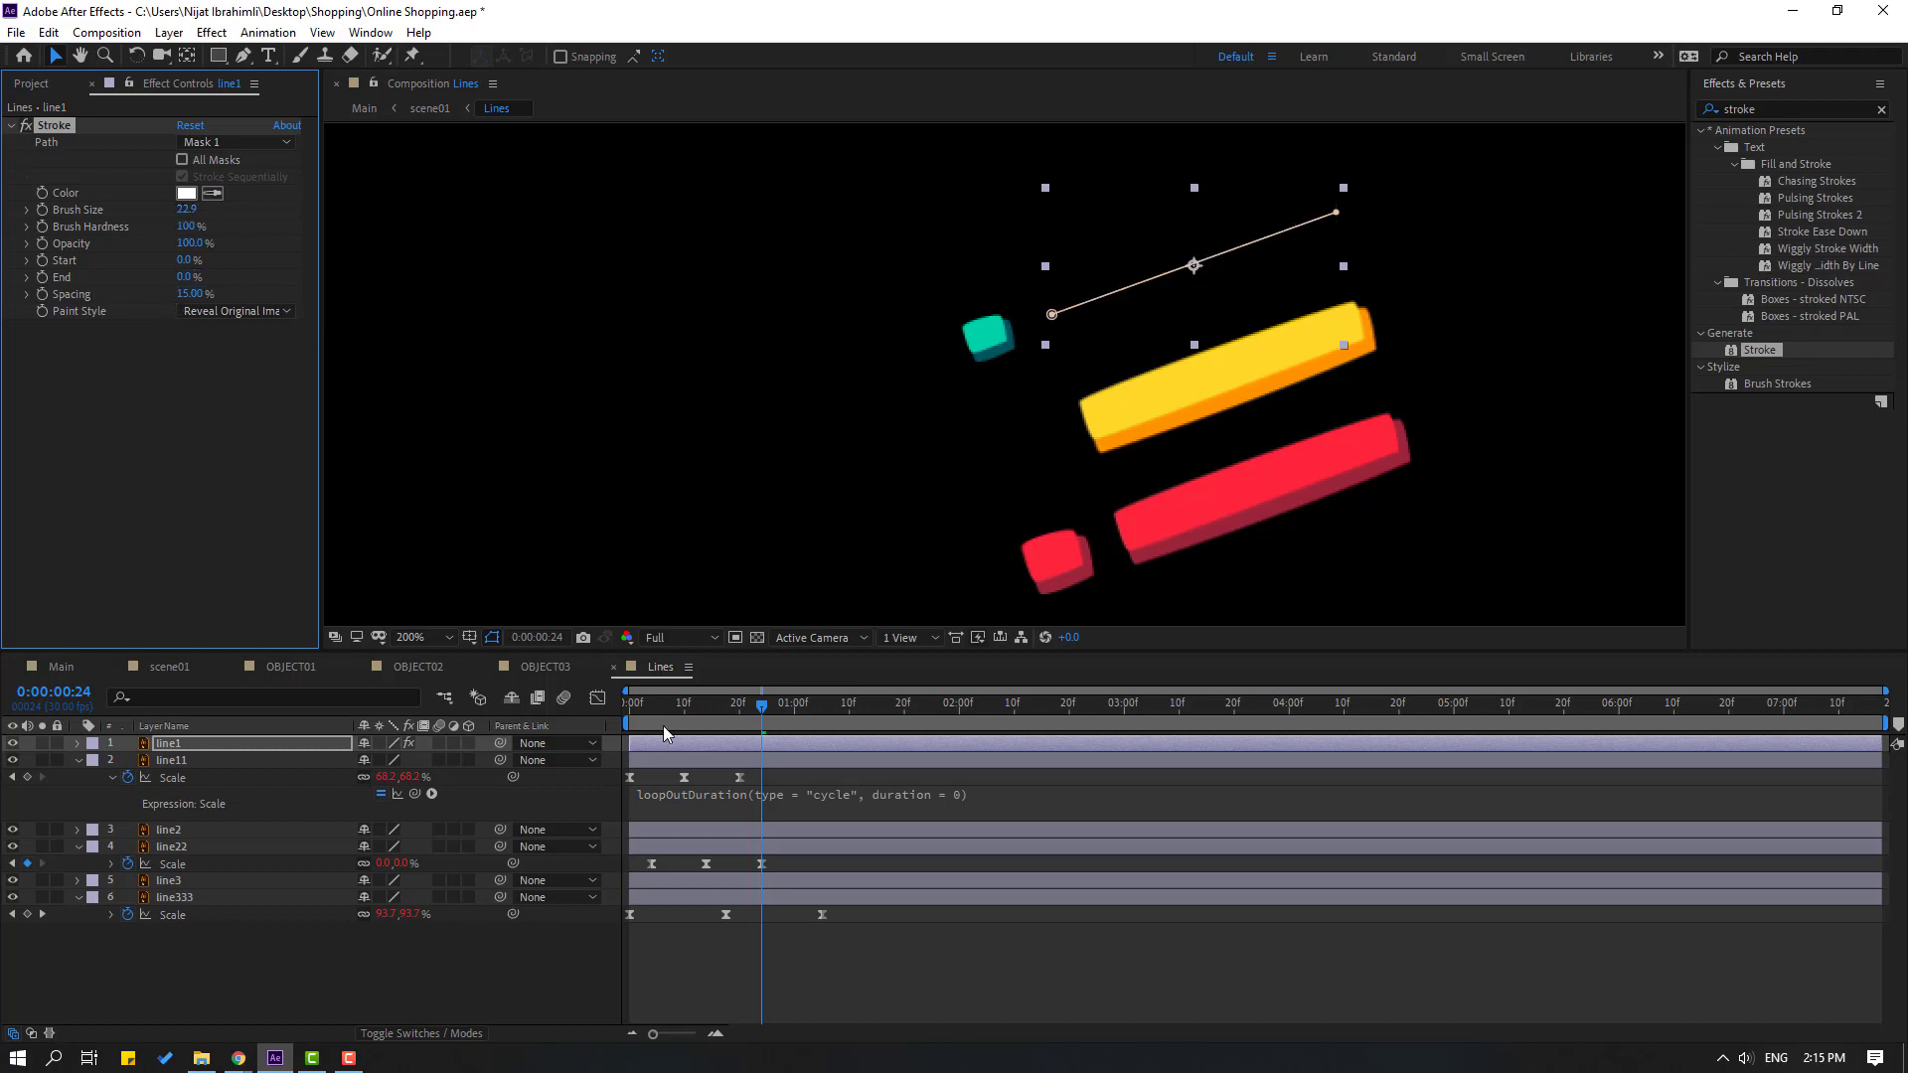
left_click_drag(748, 714, 608, 723)
left_click(42, 277)
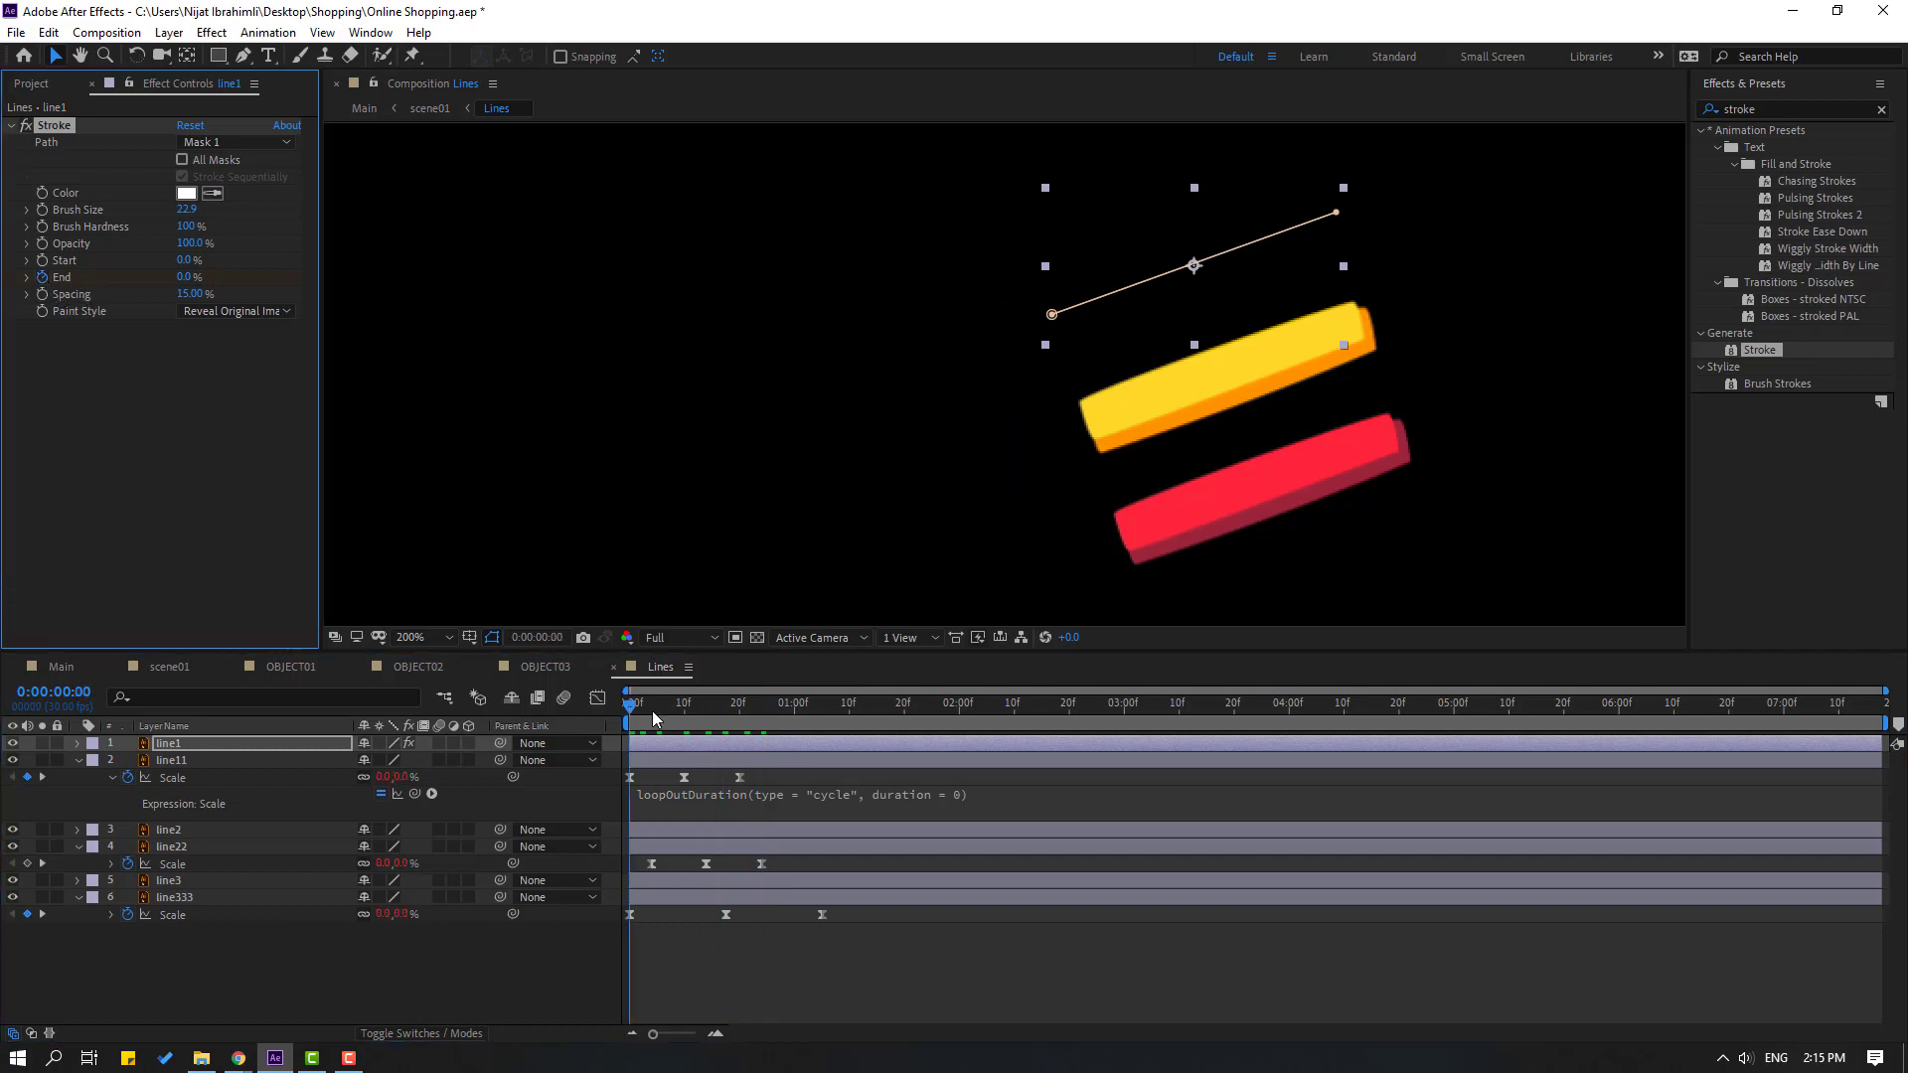
Keyframe Stroke End at 100% on frame 10 and 0% on frame 20, then preview
key("shift+Page_Down")
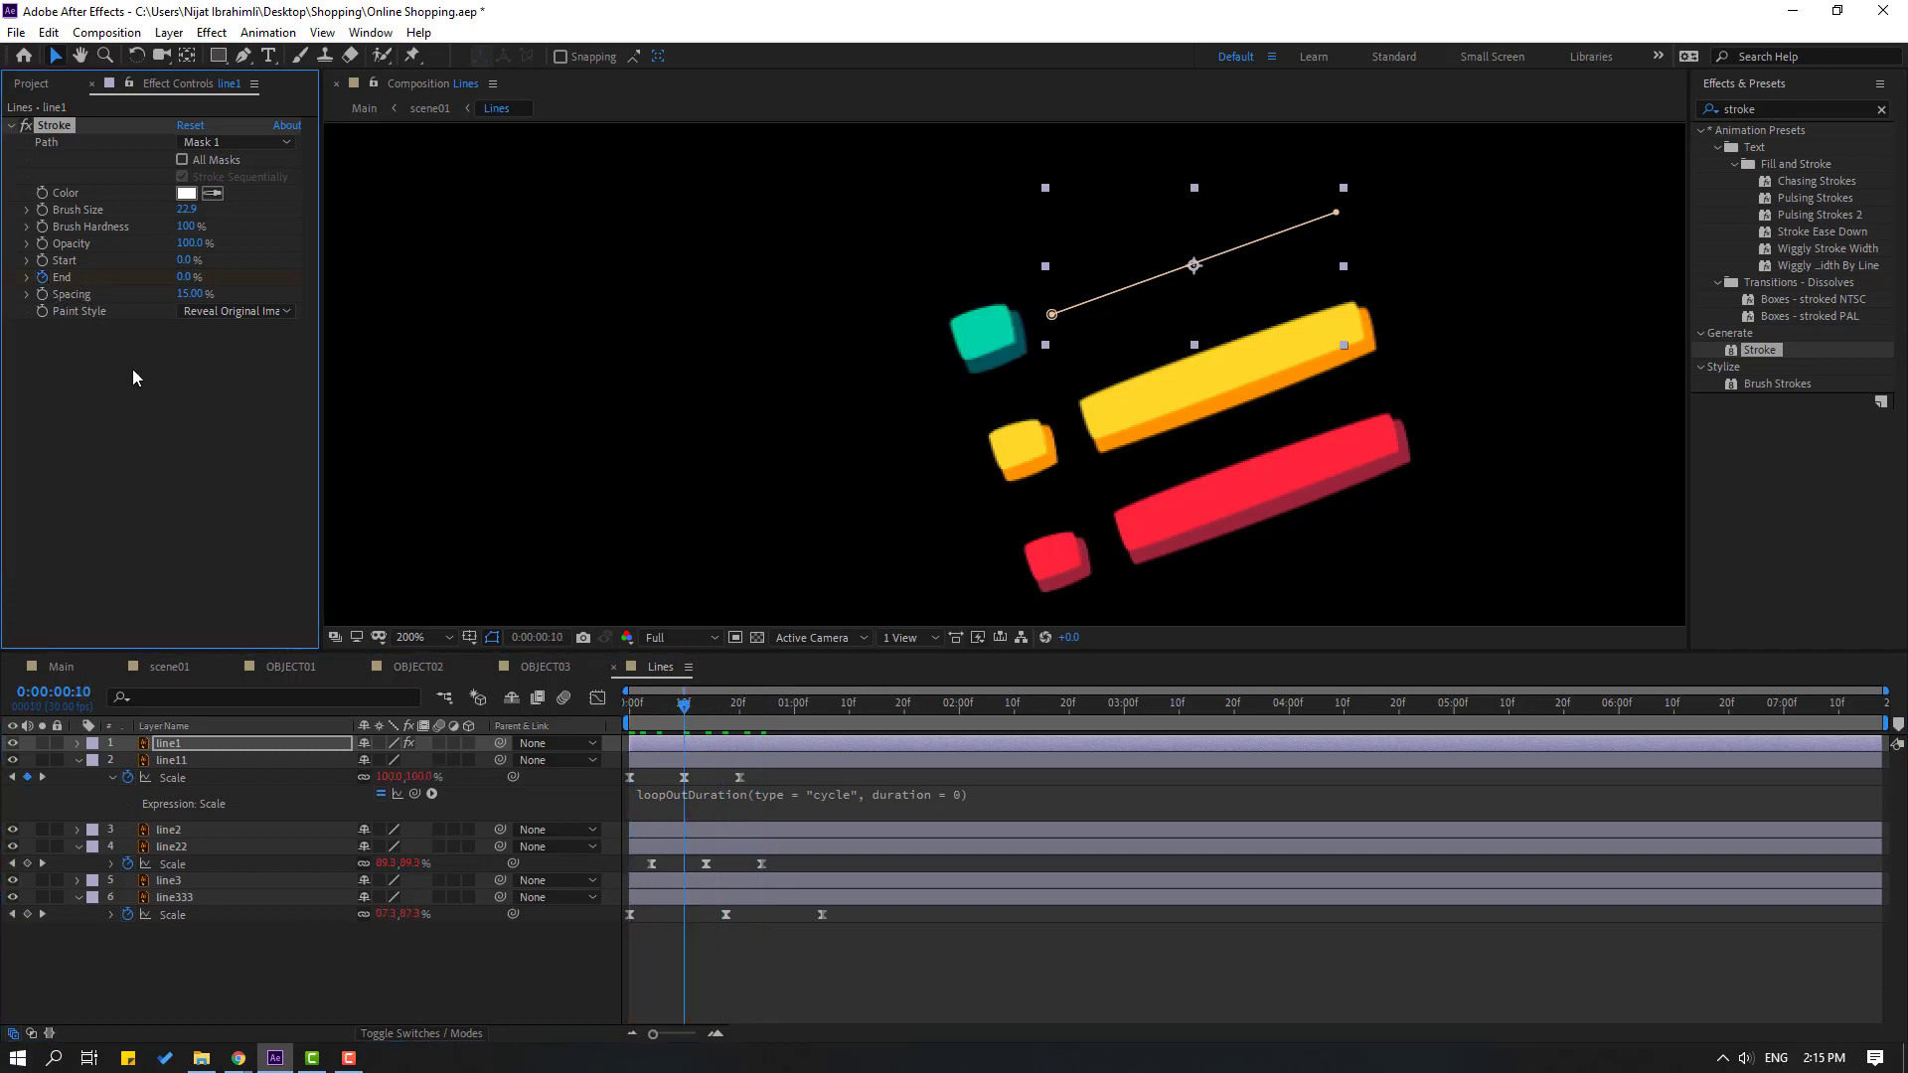
left_click(186, 277)
type("100")
key("Return")
key("shift+Page_Down")
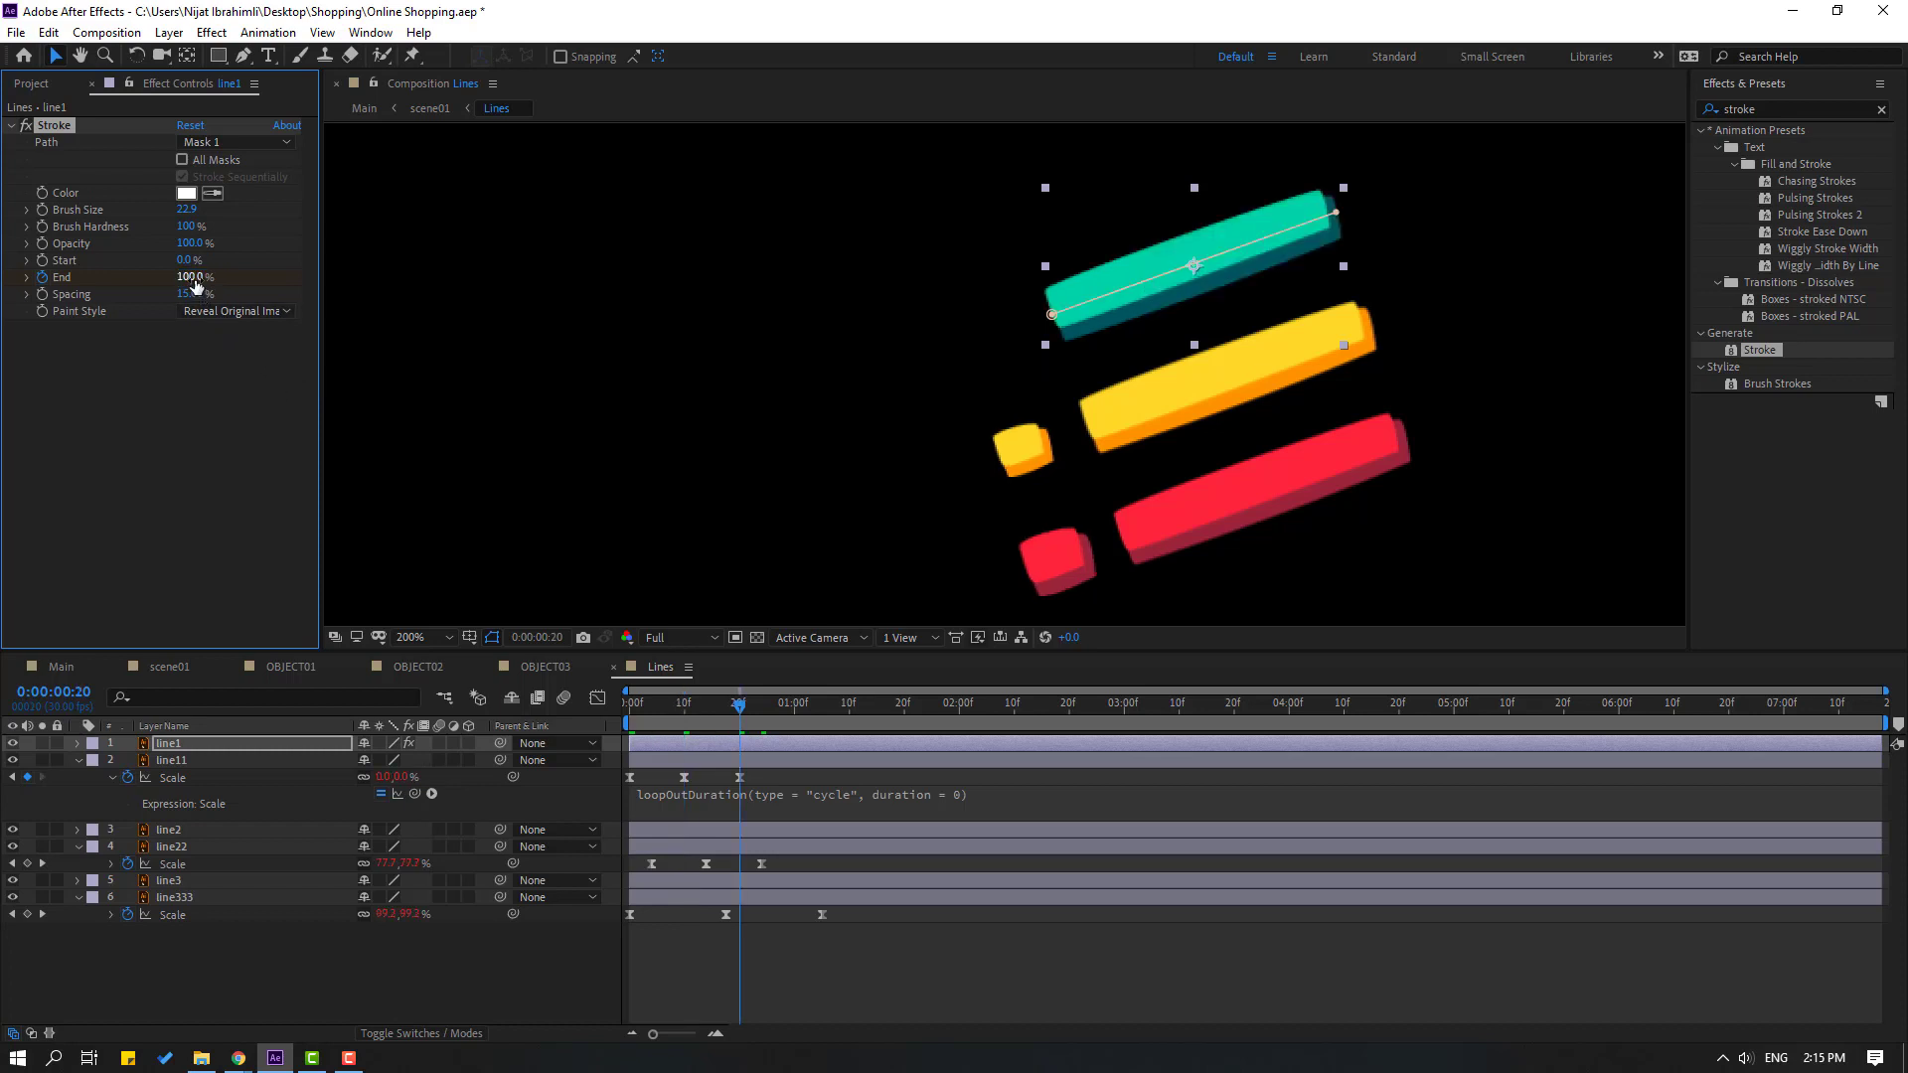
left_click(192, 279)
type("0")
key("Return")
key("space")
key("space")
Apply Easy Ease to line1's End keyframes
key("u")
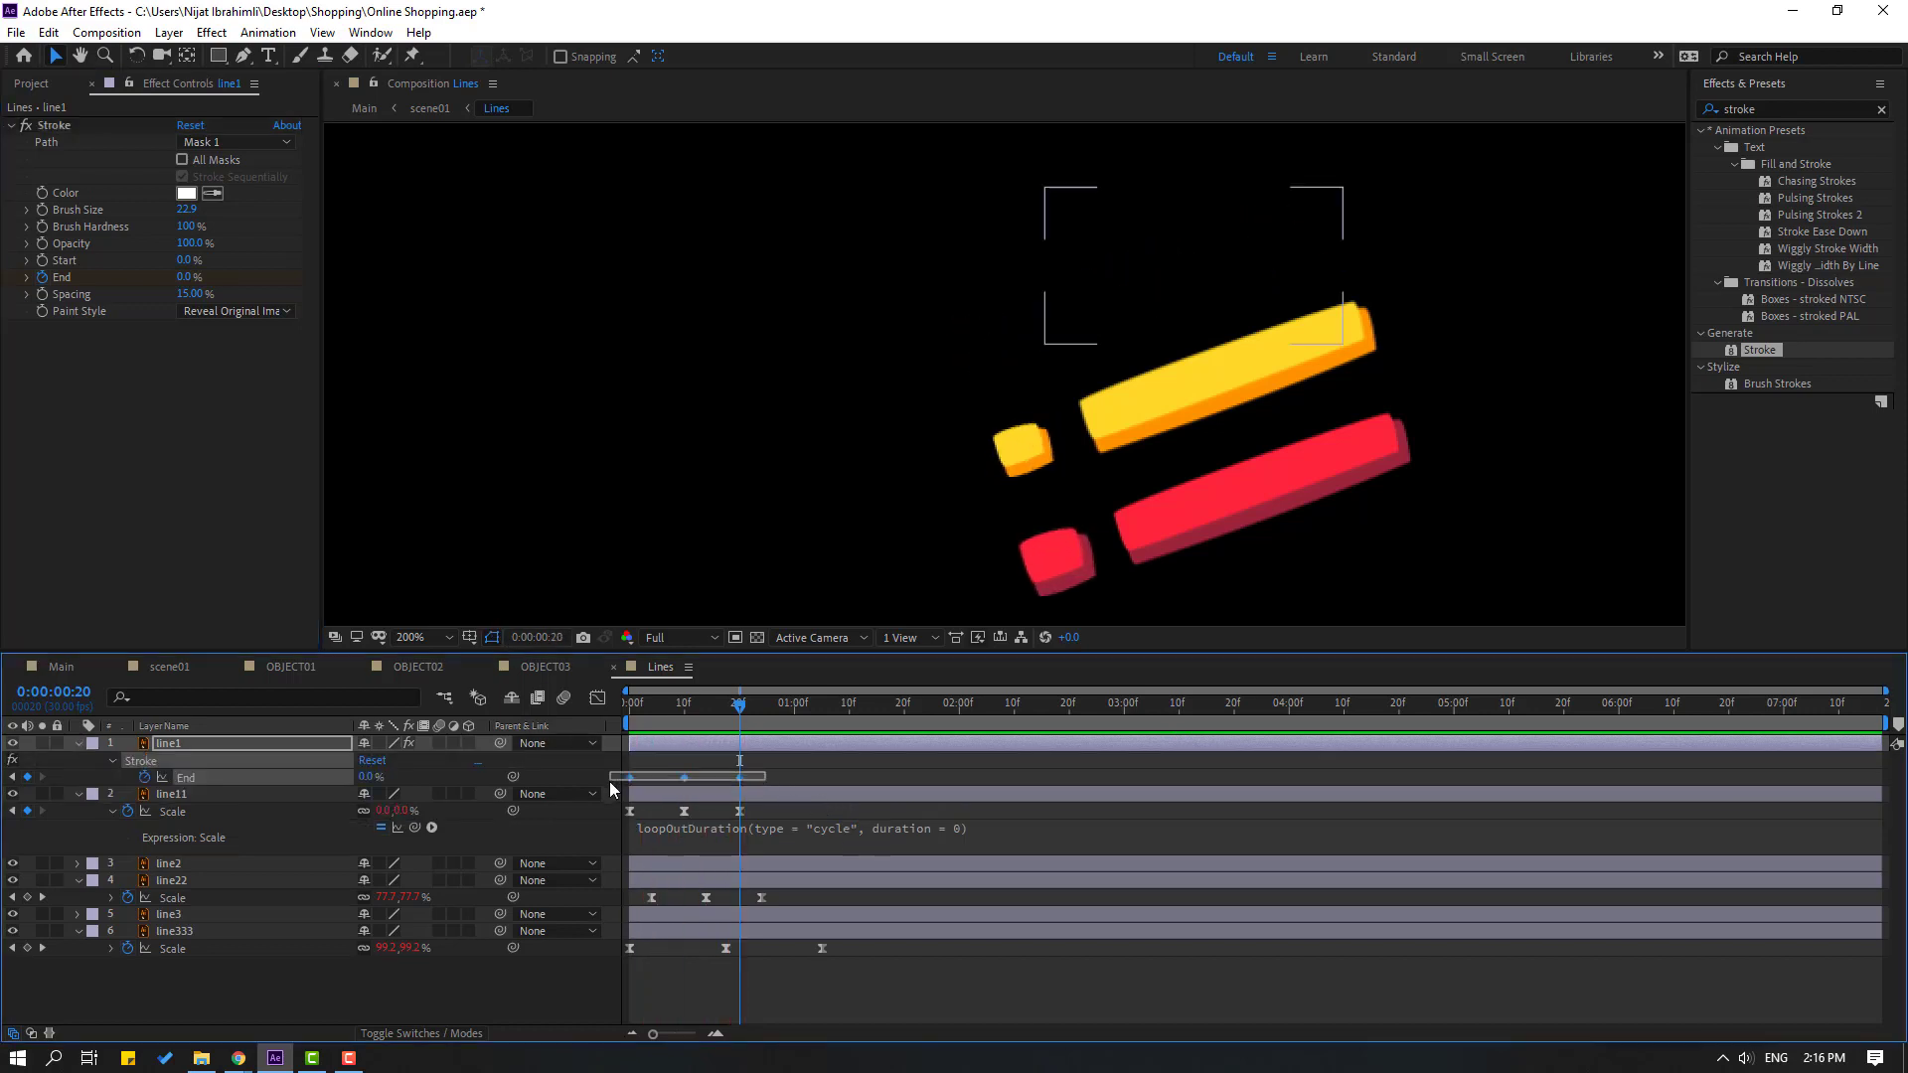
right_click(630, 778)
mouse_move(771, 1025)
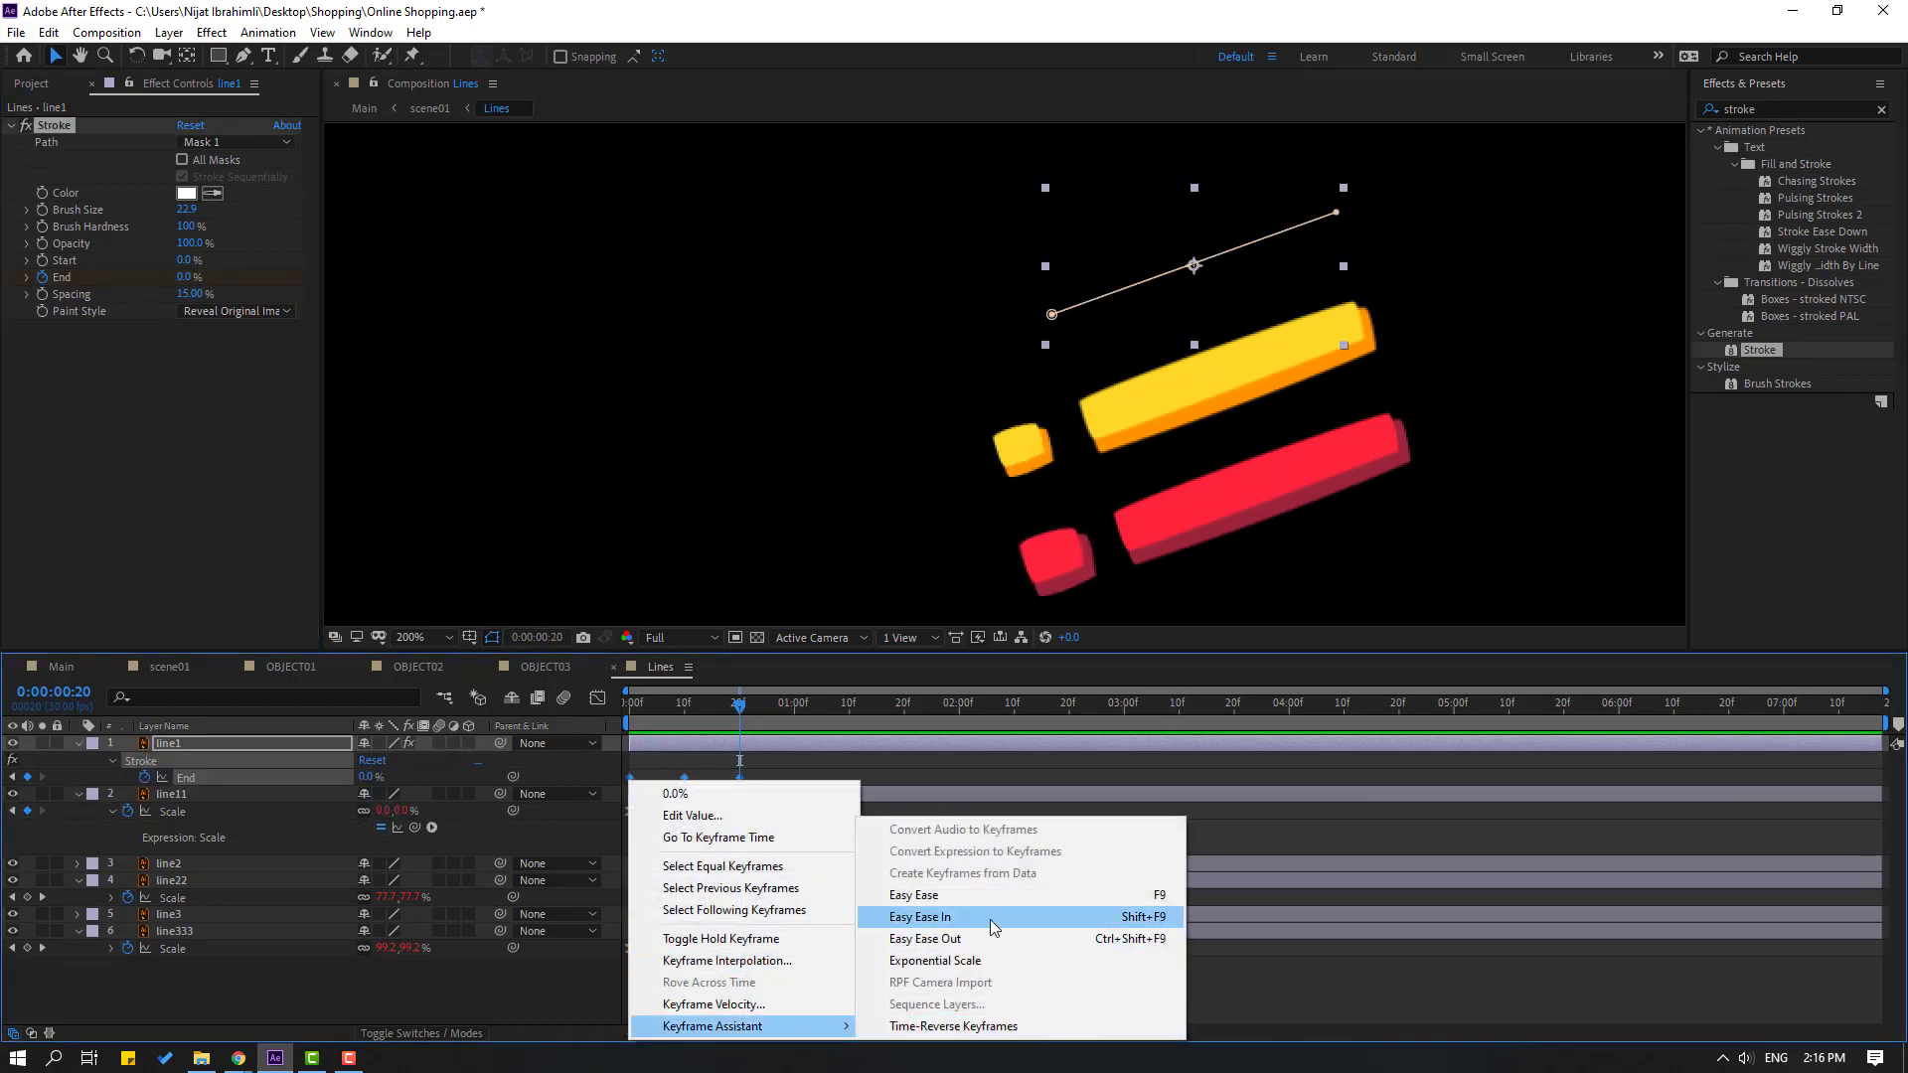
left_click(971, 897)
key("Home")
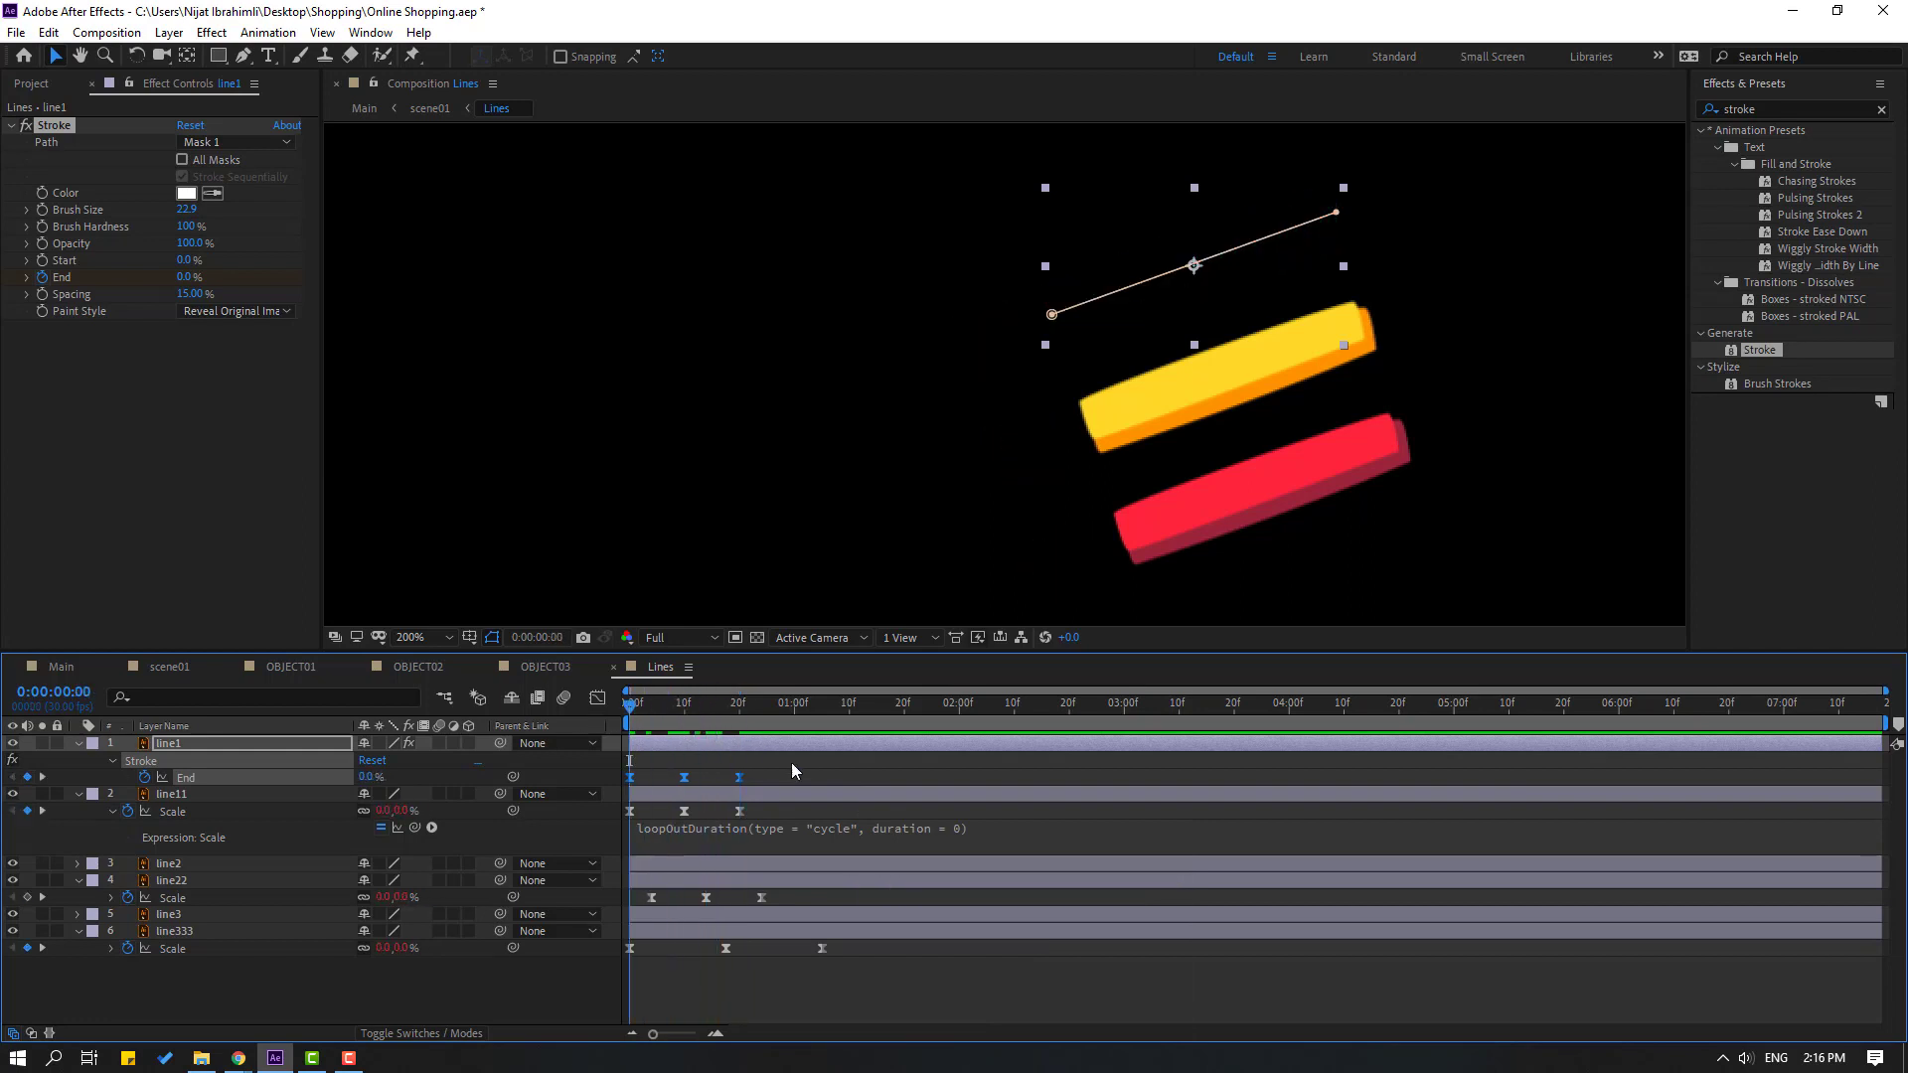
left_click(832, 767)
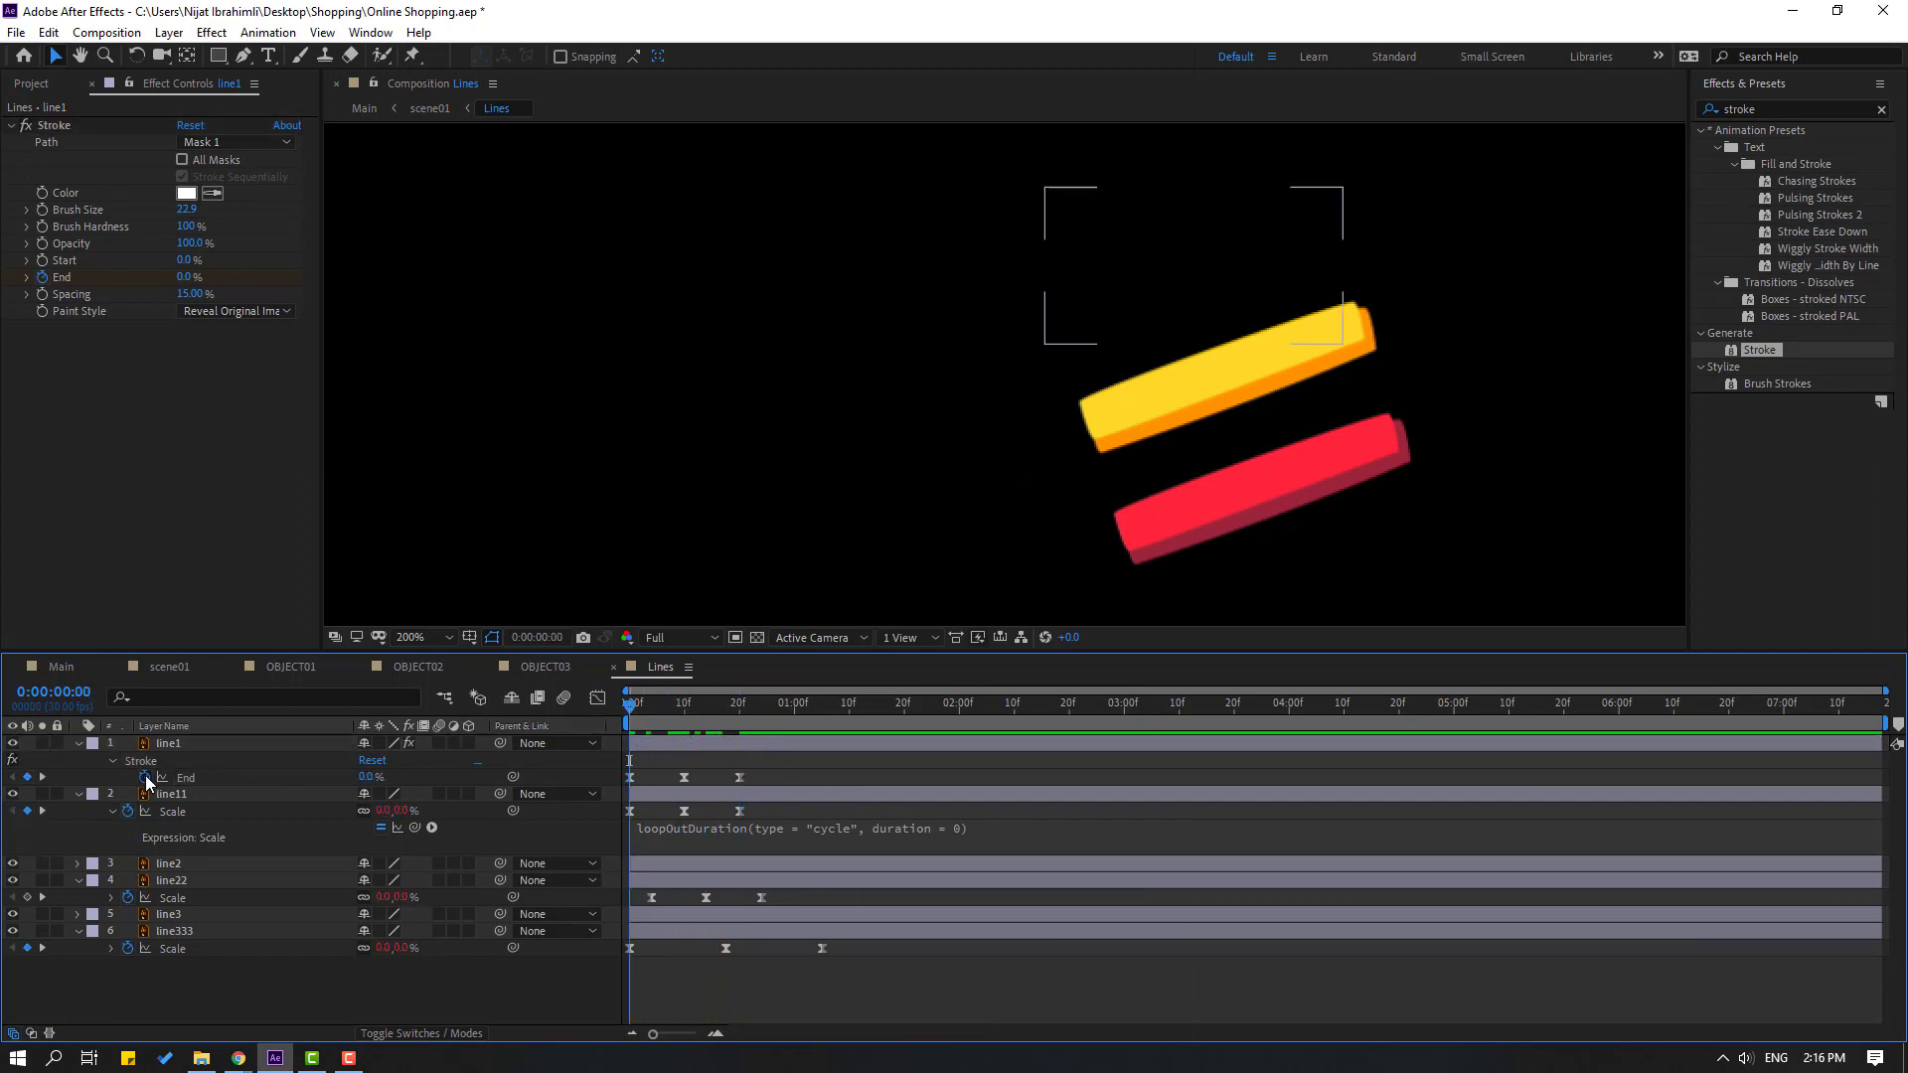
Add a loopOutDuration cycle expression to the Stroke End property
left_click(145, 778, "alt")
left_click(431, 794)
mouse_move(576, 694)
left_click(883, 495)
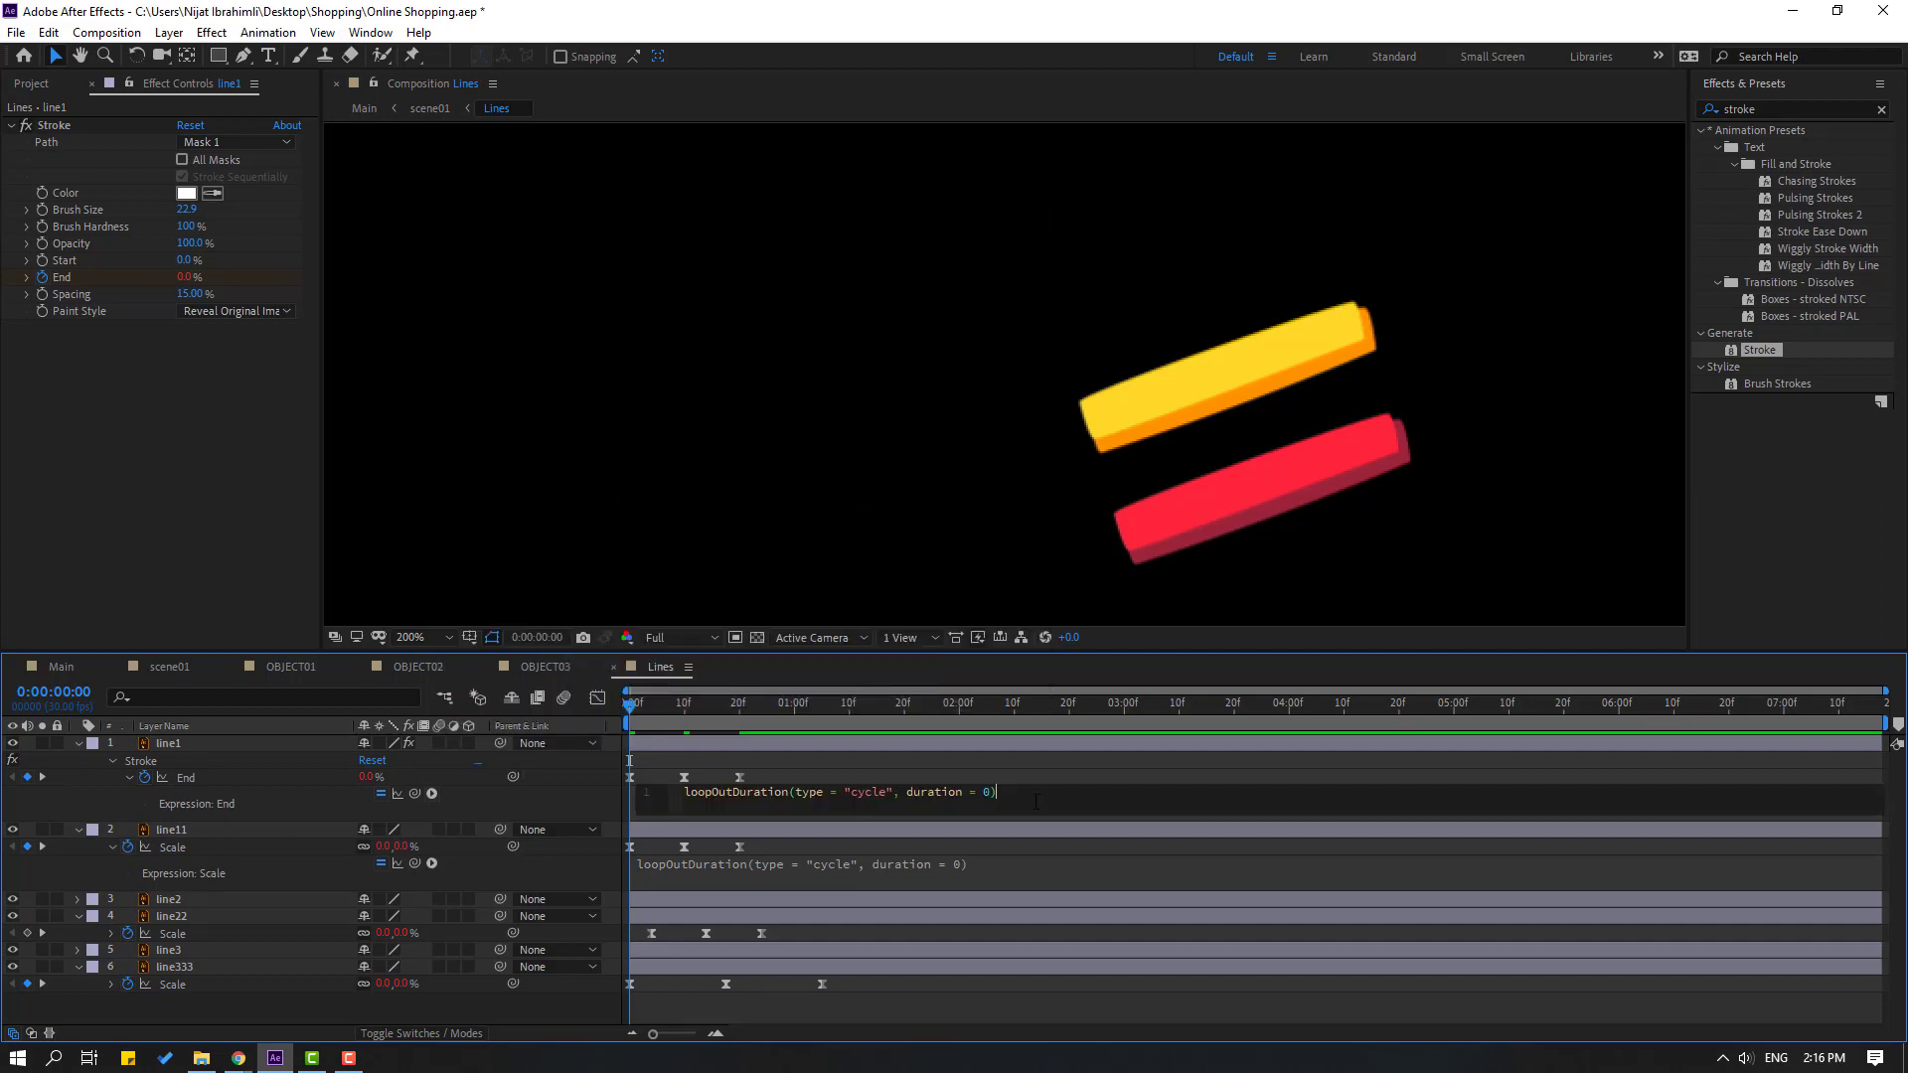
left_click(1136, 778)
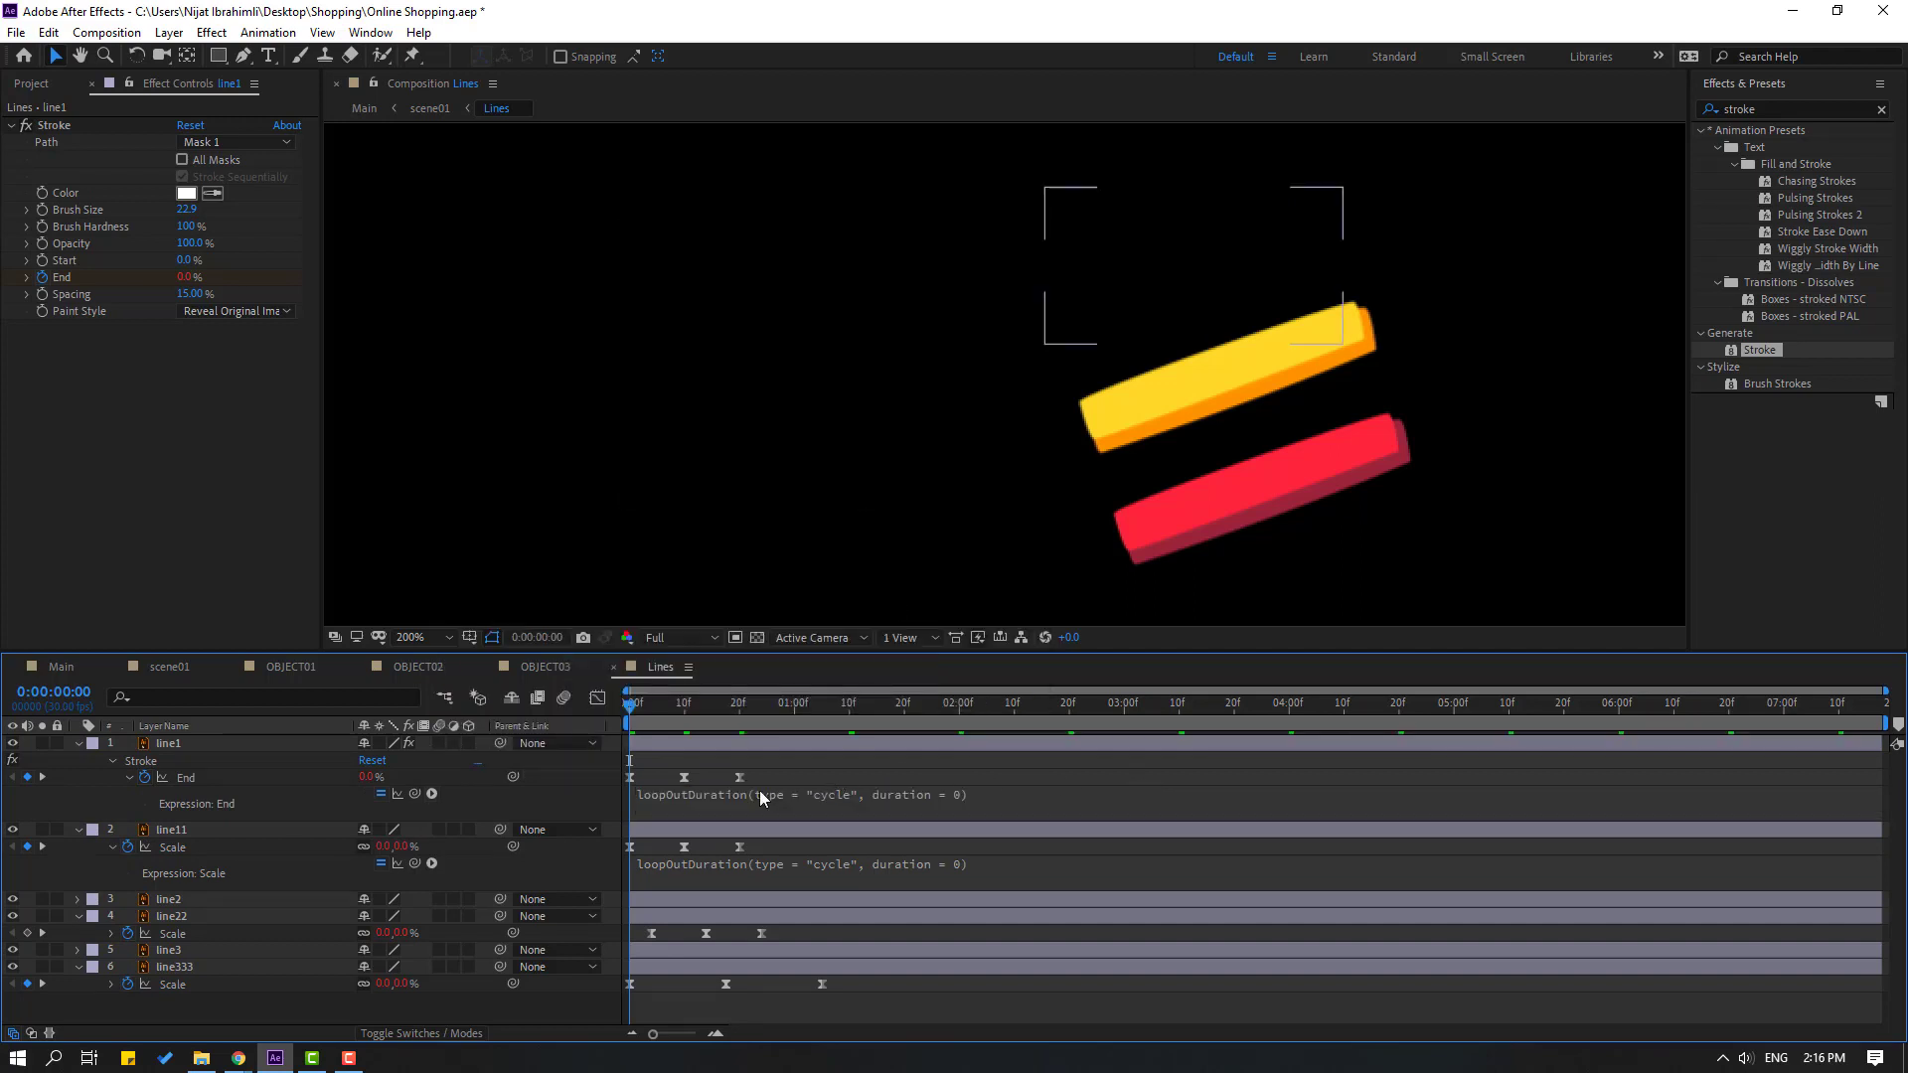
Delay line1's End keyframes by about ten frames and preview the looping stroke
left_click_drag(755, 777, 673, 783)
key("space")
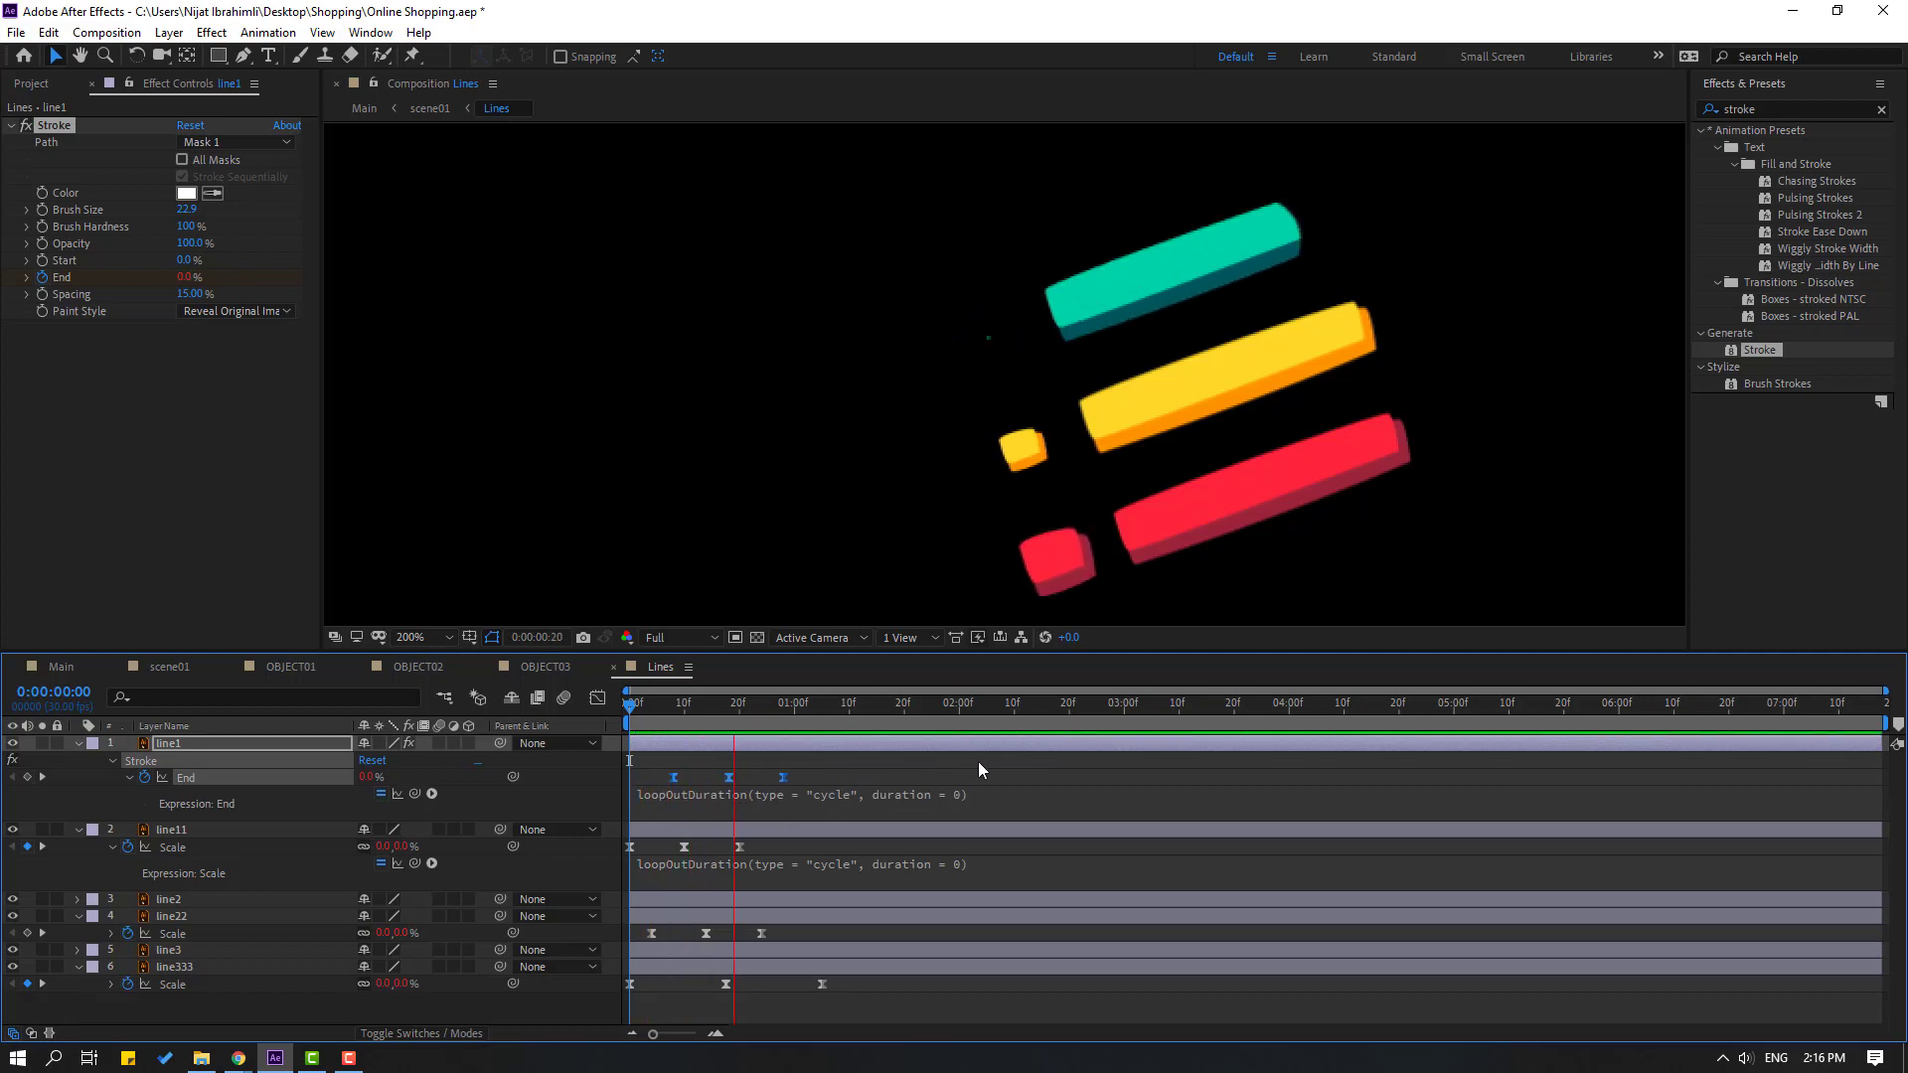
scroll(755, 447, "down", 6)
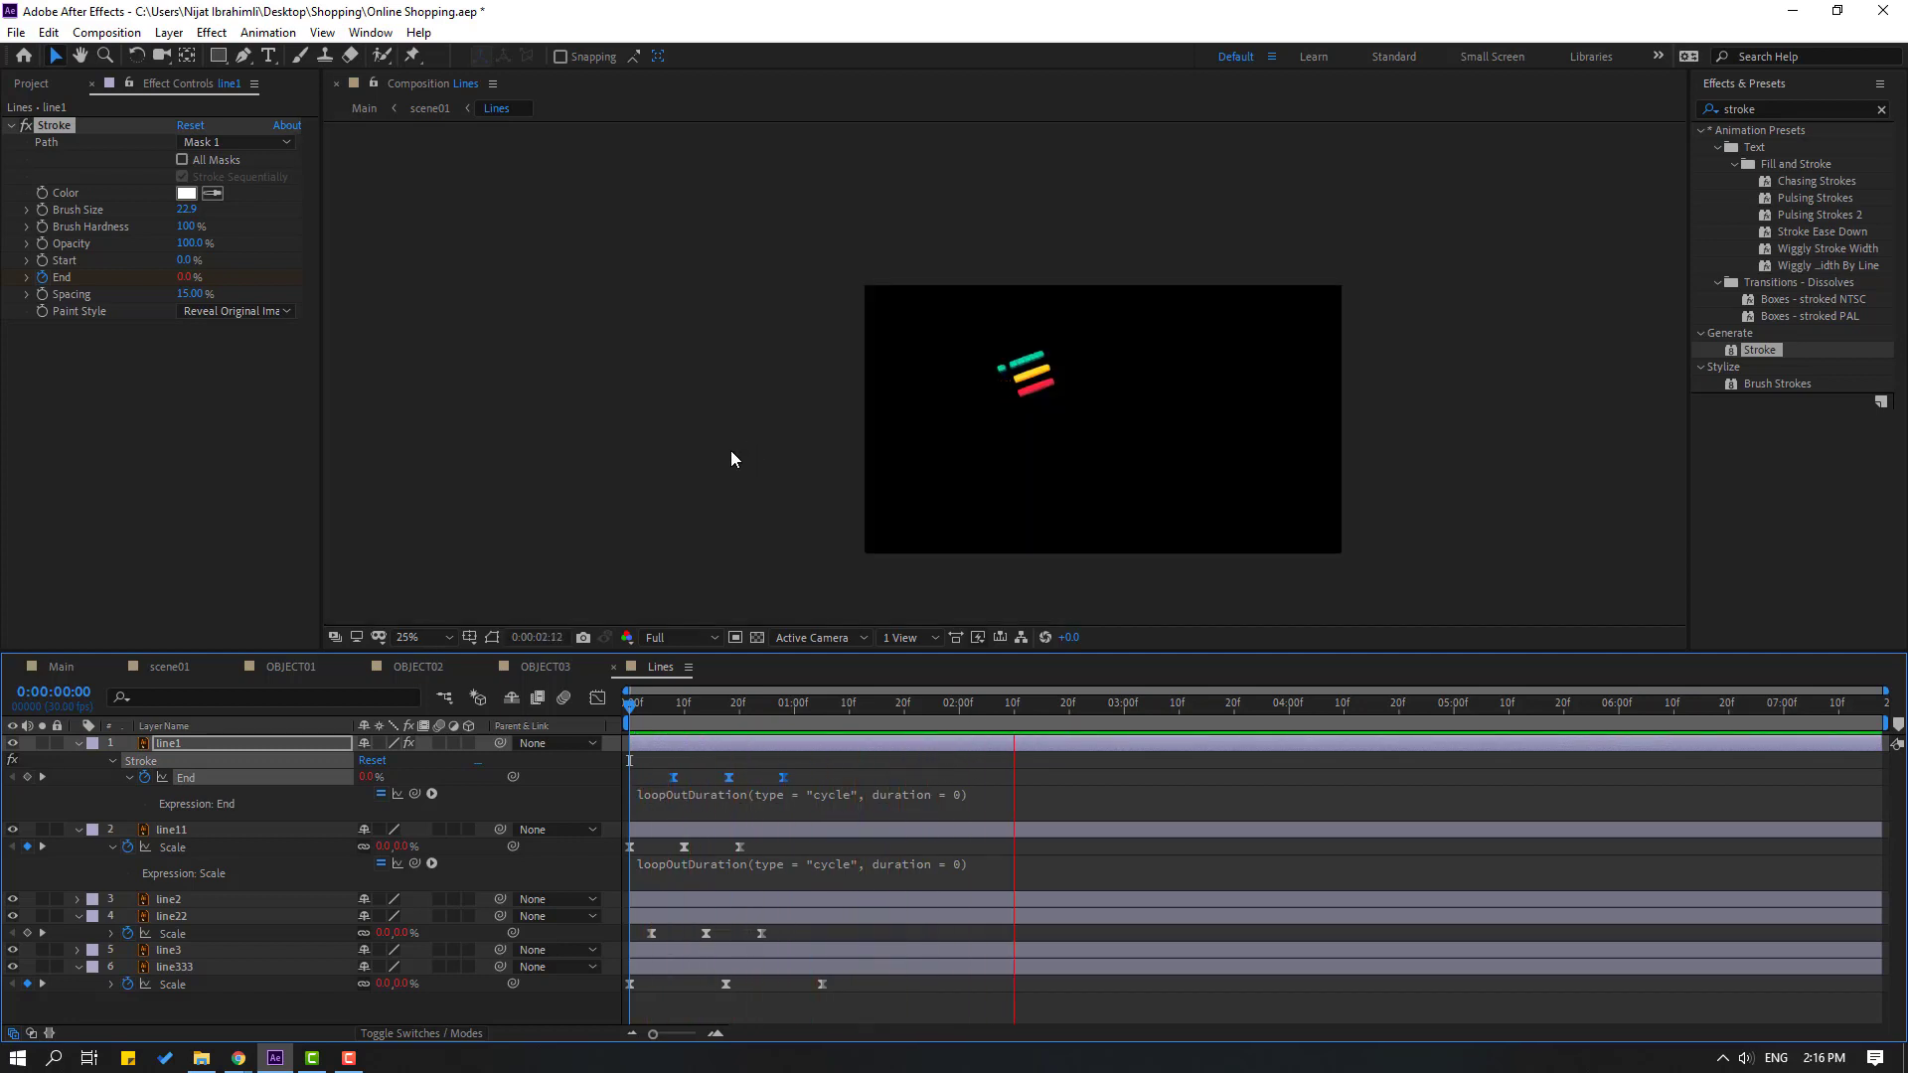
key("space")
scroll(695, 457, "up", 4)
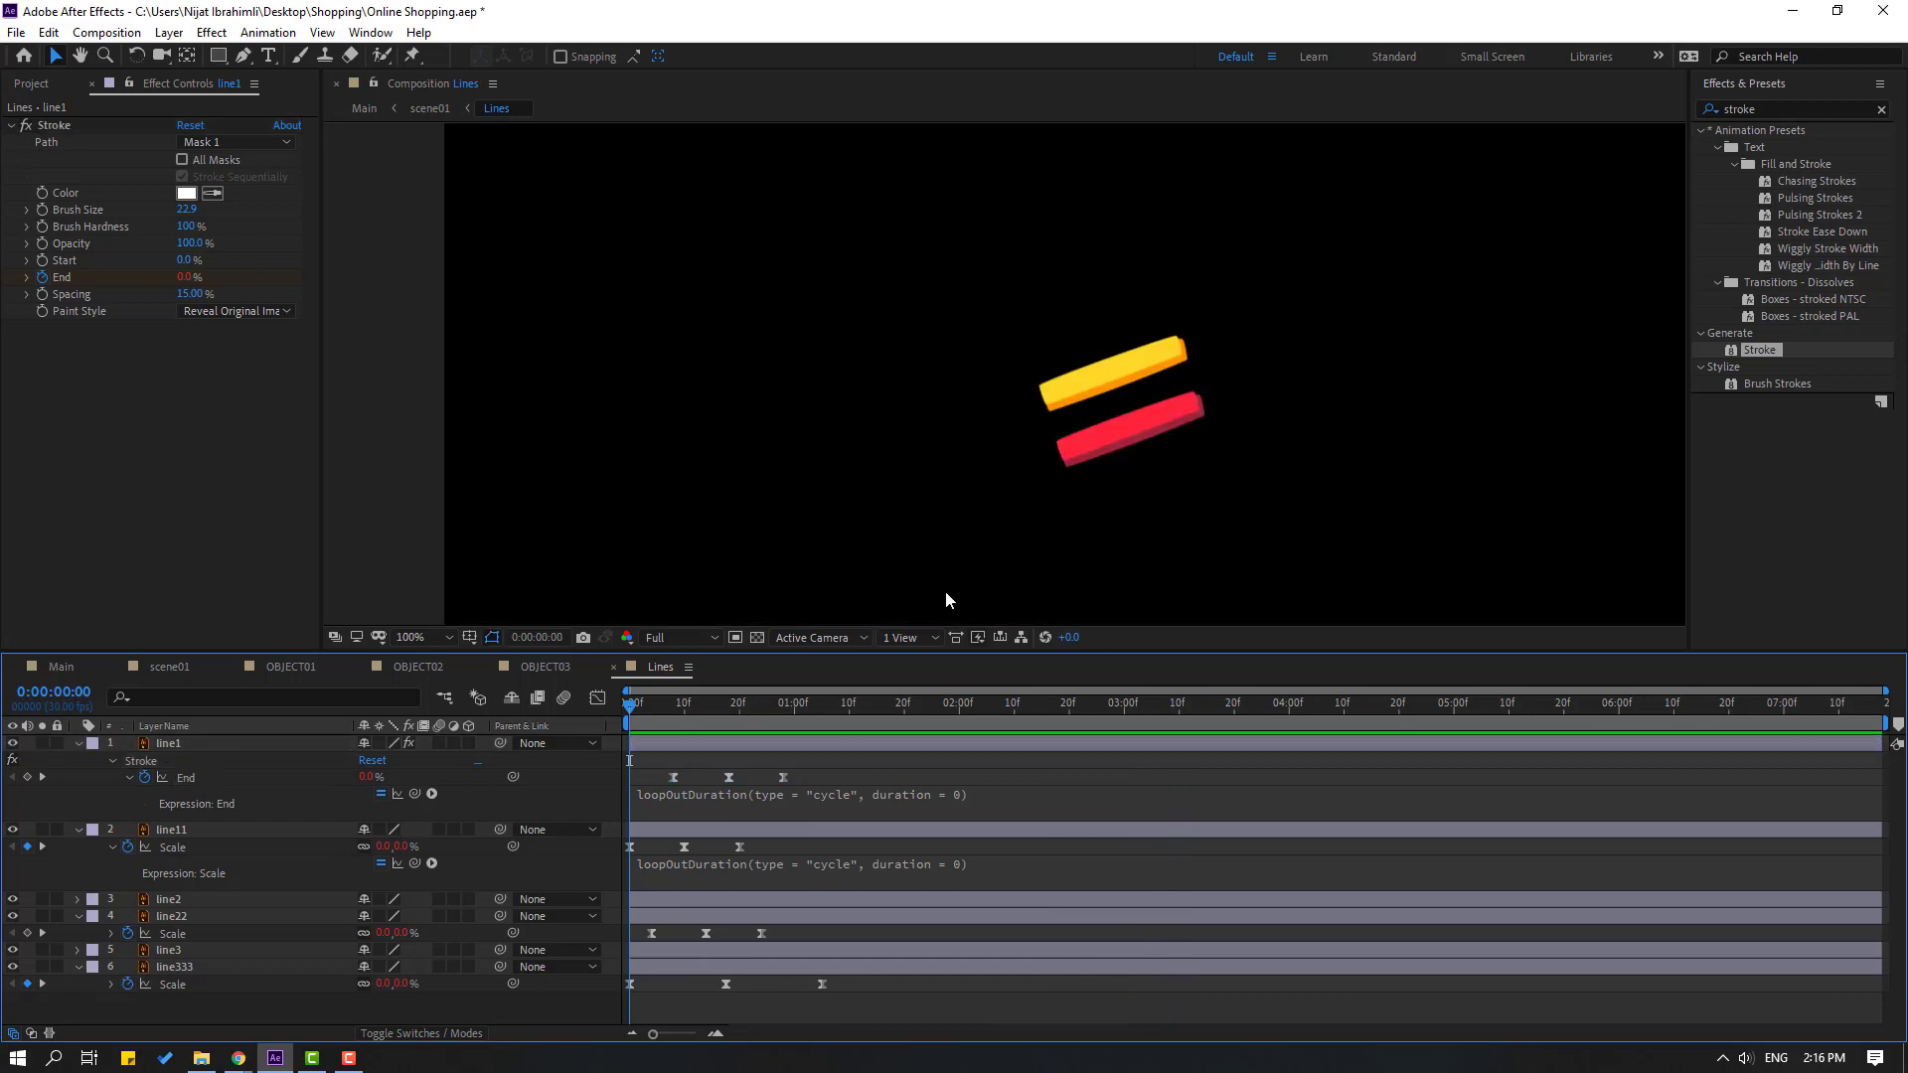
Pan the view and draw a pen mask path along the yellow bar line2
left_click(1089, 384)
scroll(1143, 438, "up", 2)
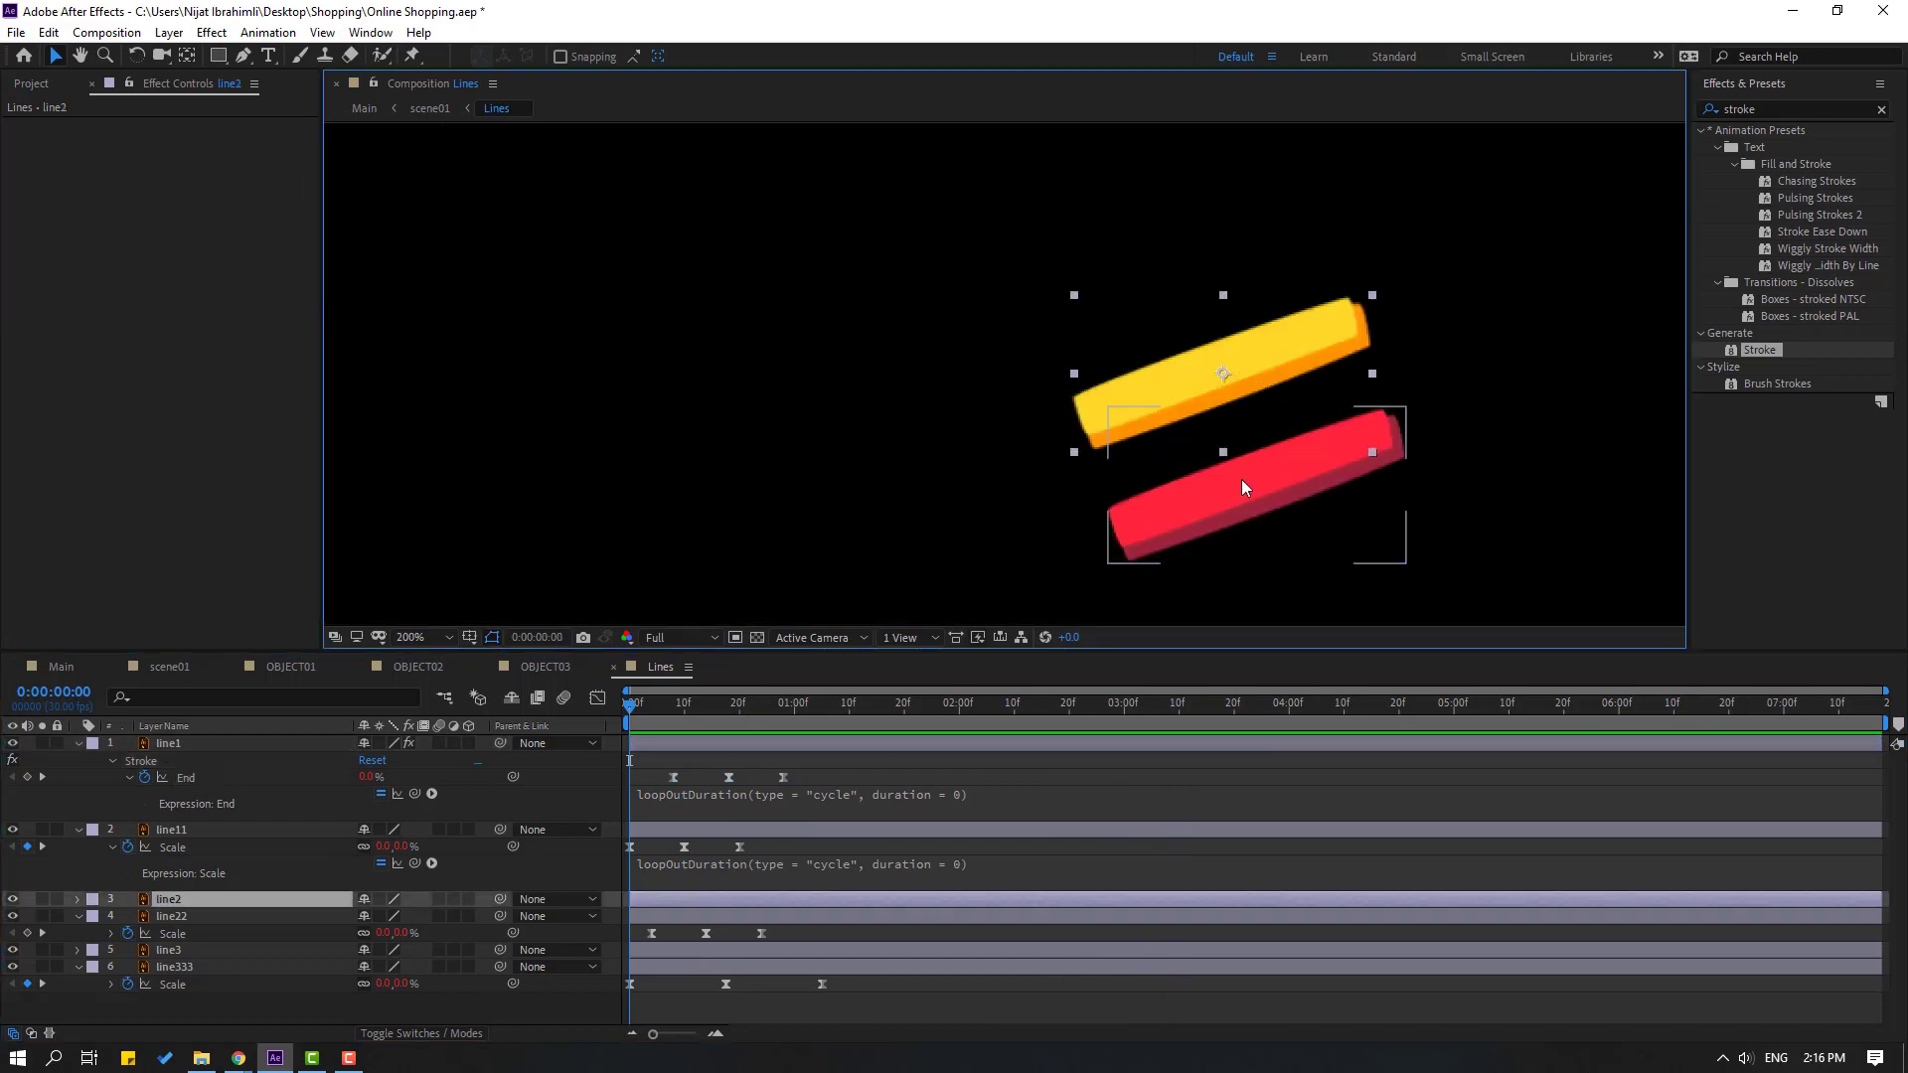
left_click_drag(1166, 464, 881, 427)
left_click(243, 56)
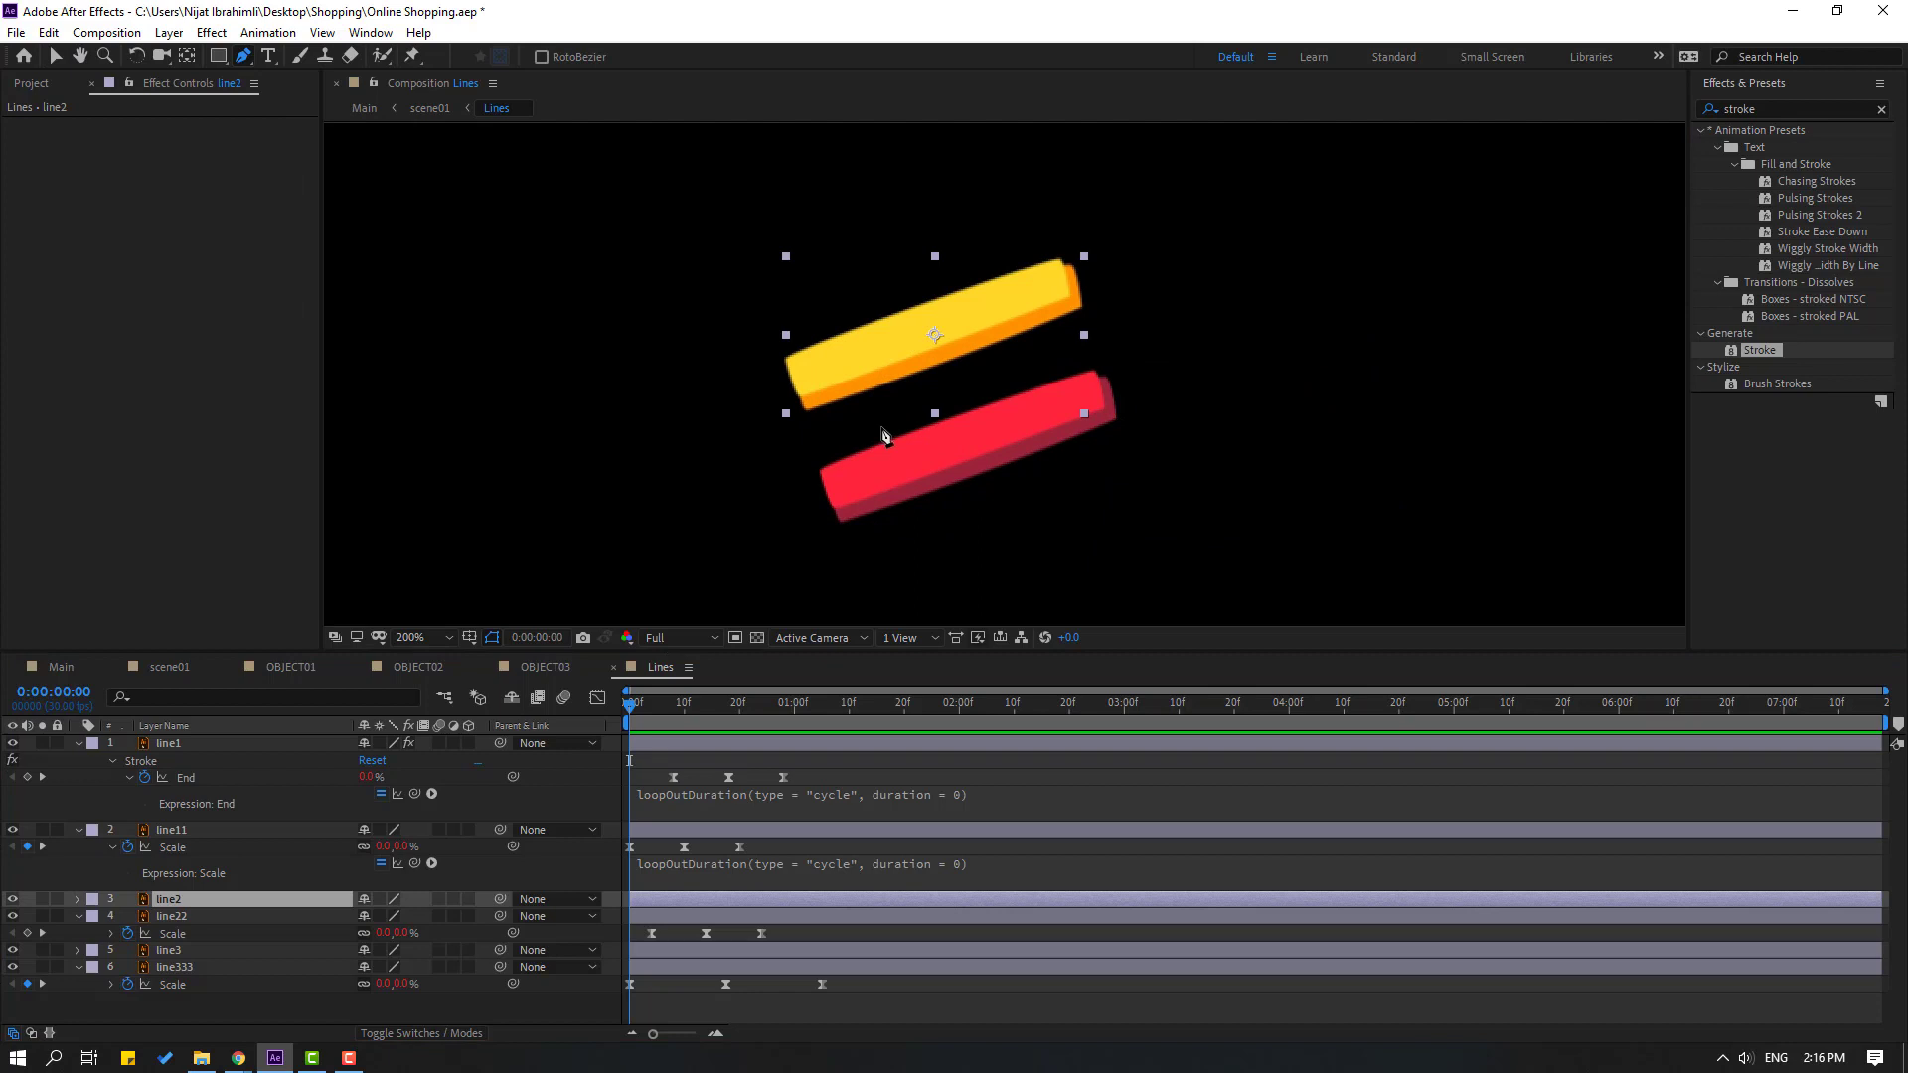
left_click(793, 384)
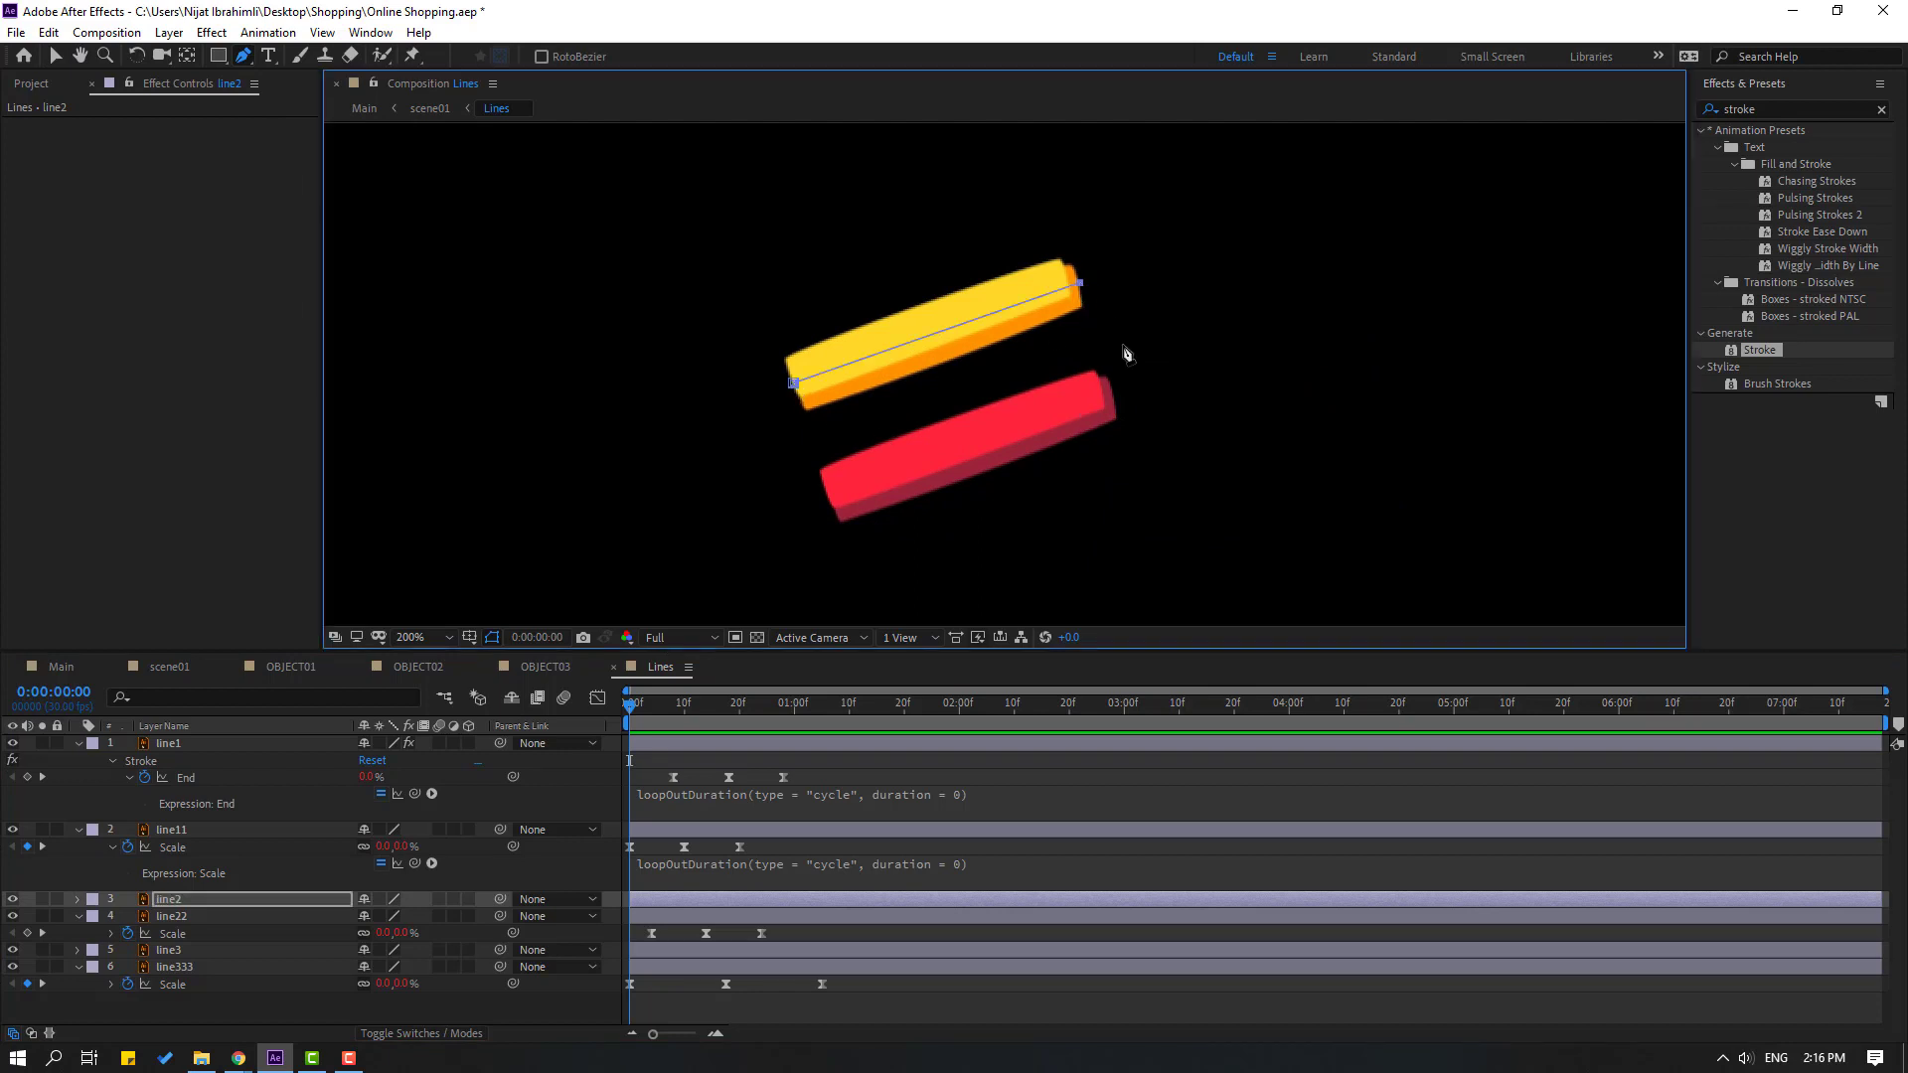
left_click(54, 62)
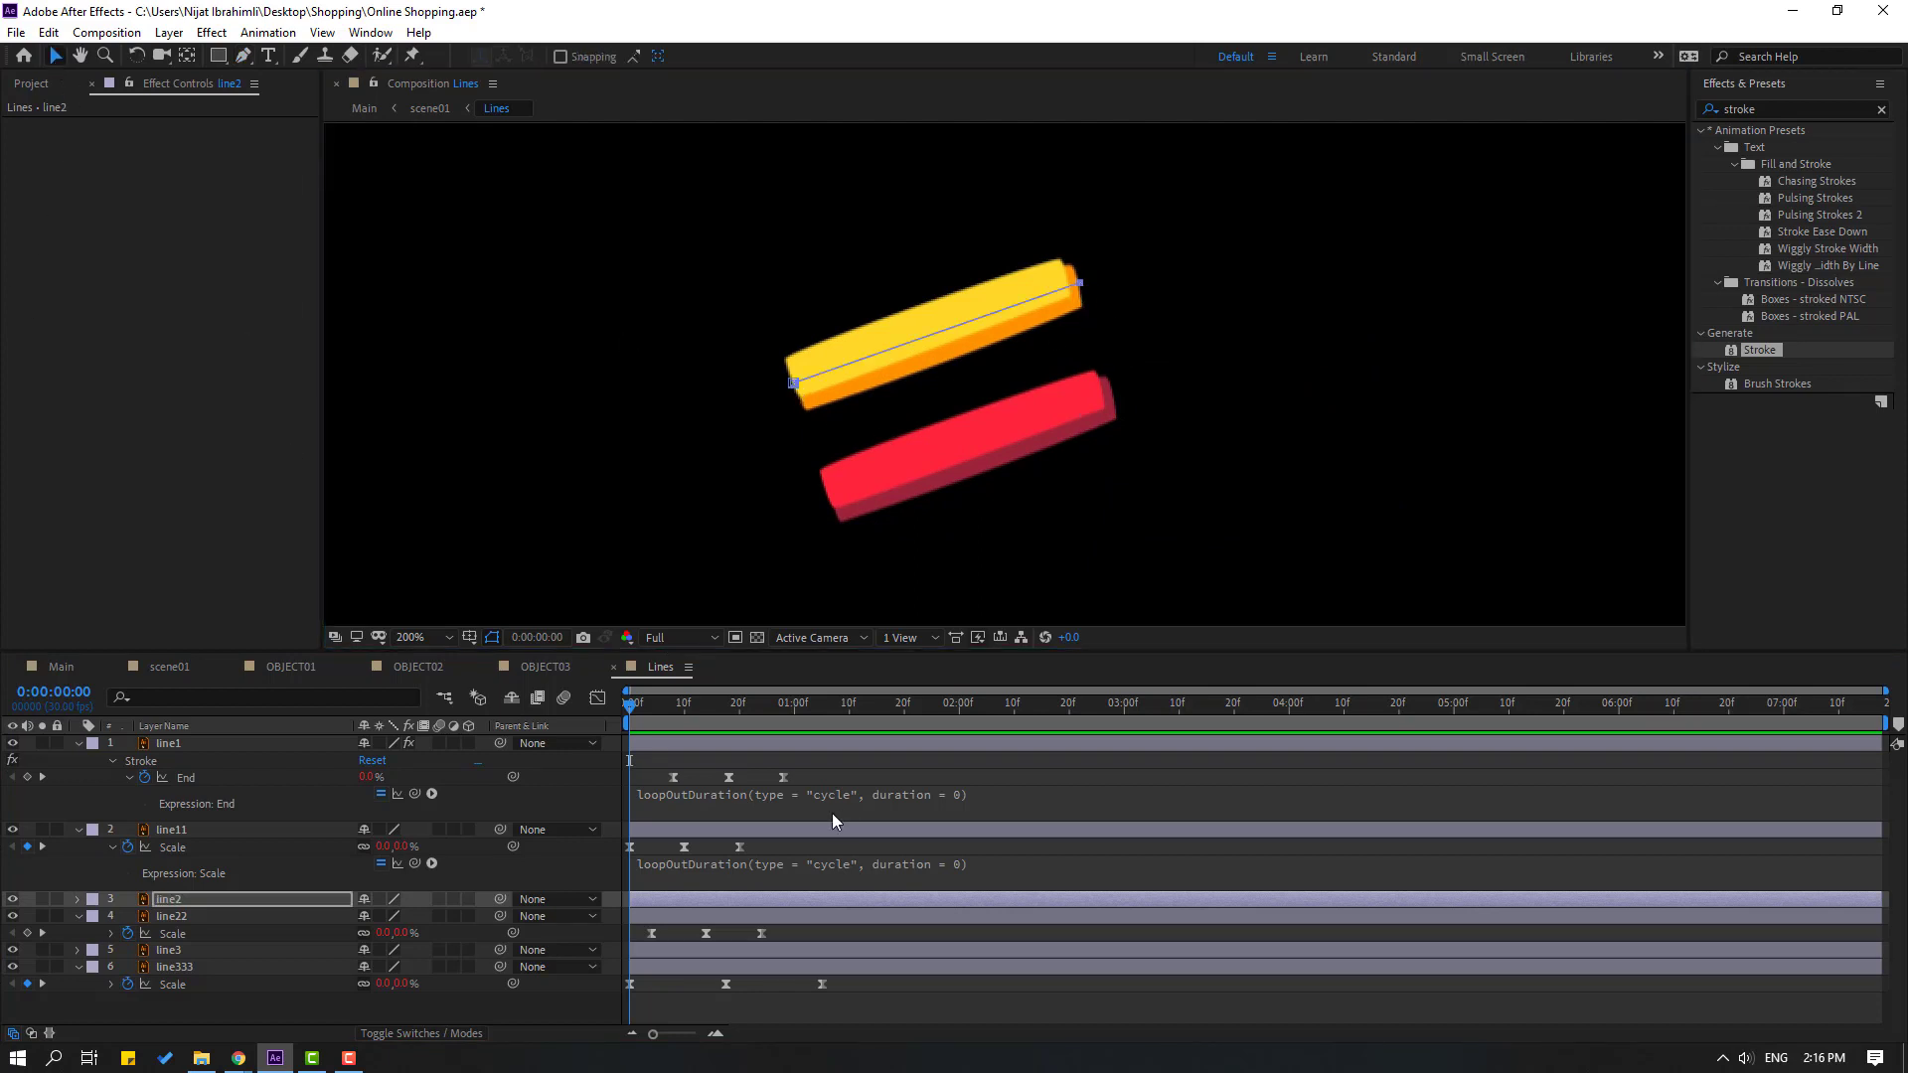
Paste line1's Stroke effect onto line2 and preview
left_click(165, 747)
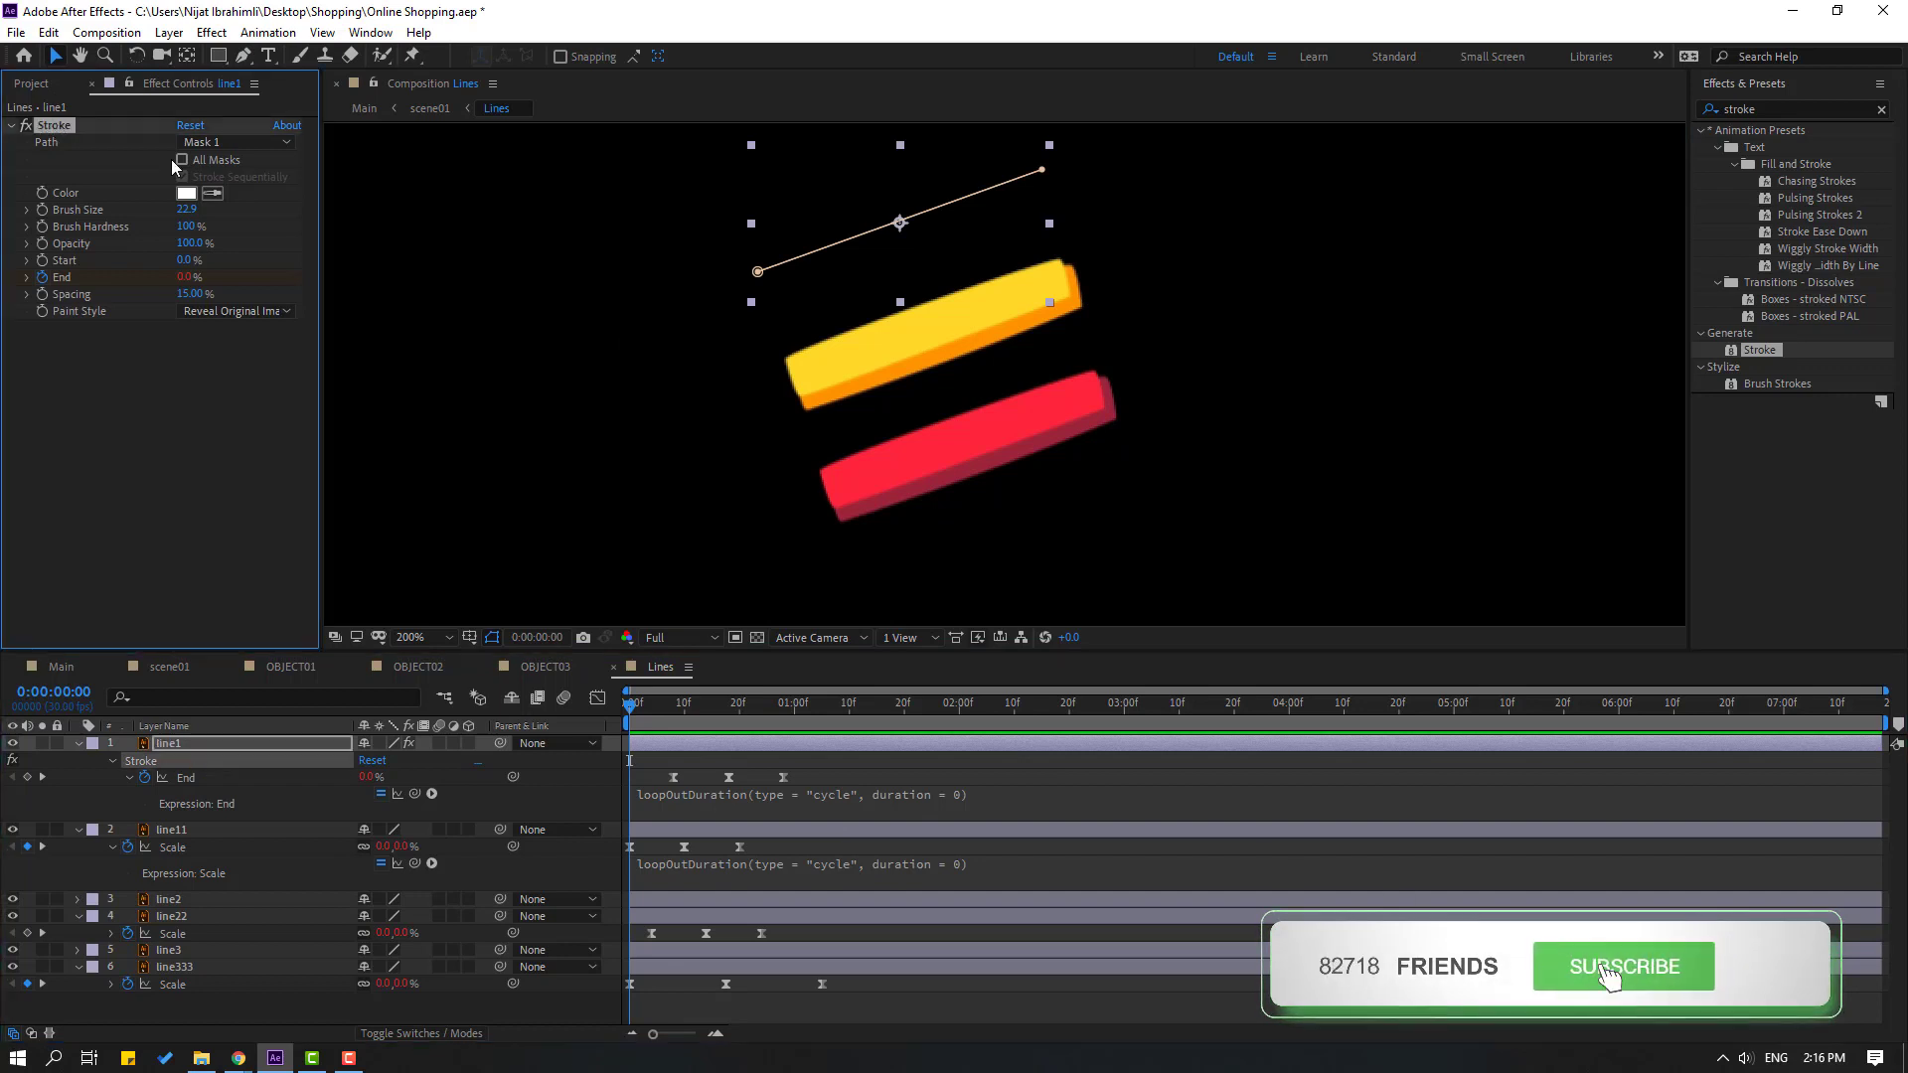
left_click(834, 379)
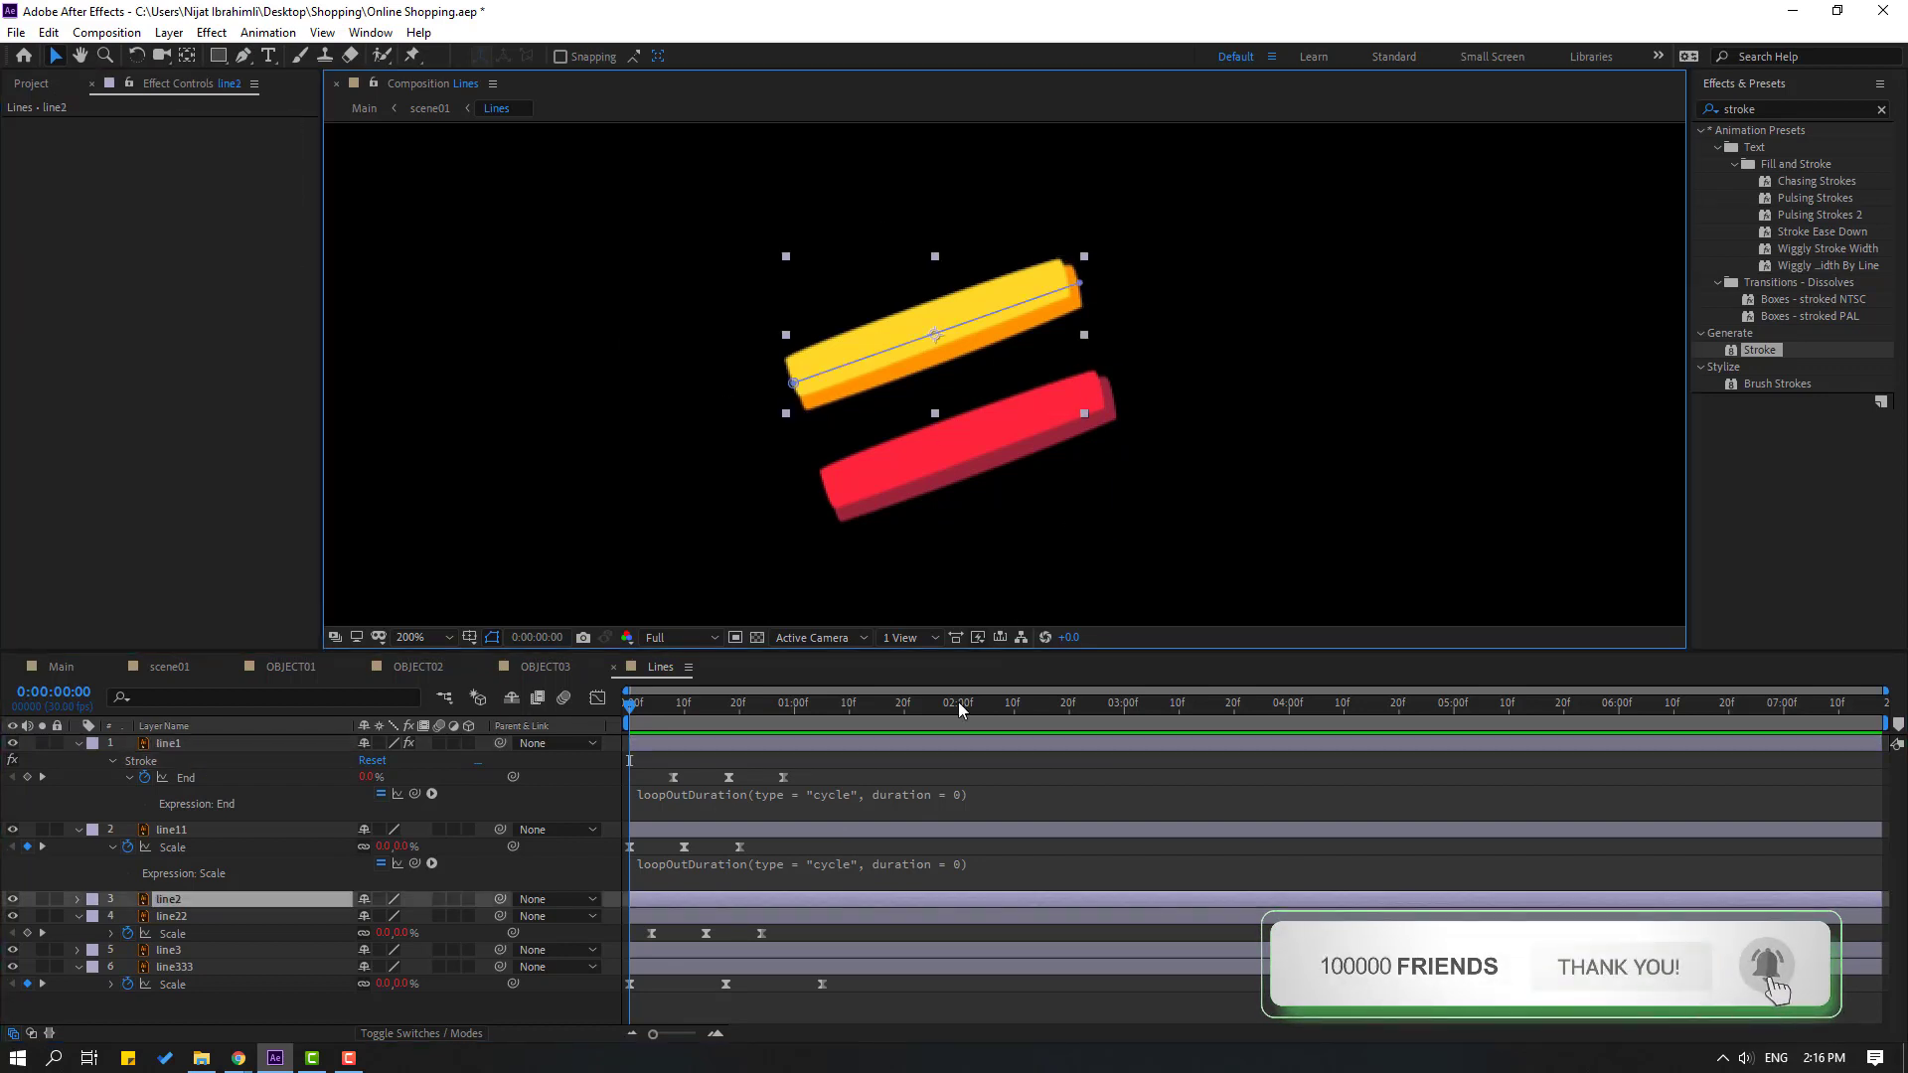
key("ctrl+alt+shift+e")
key("space")
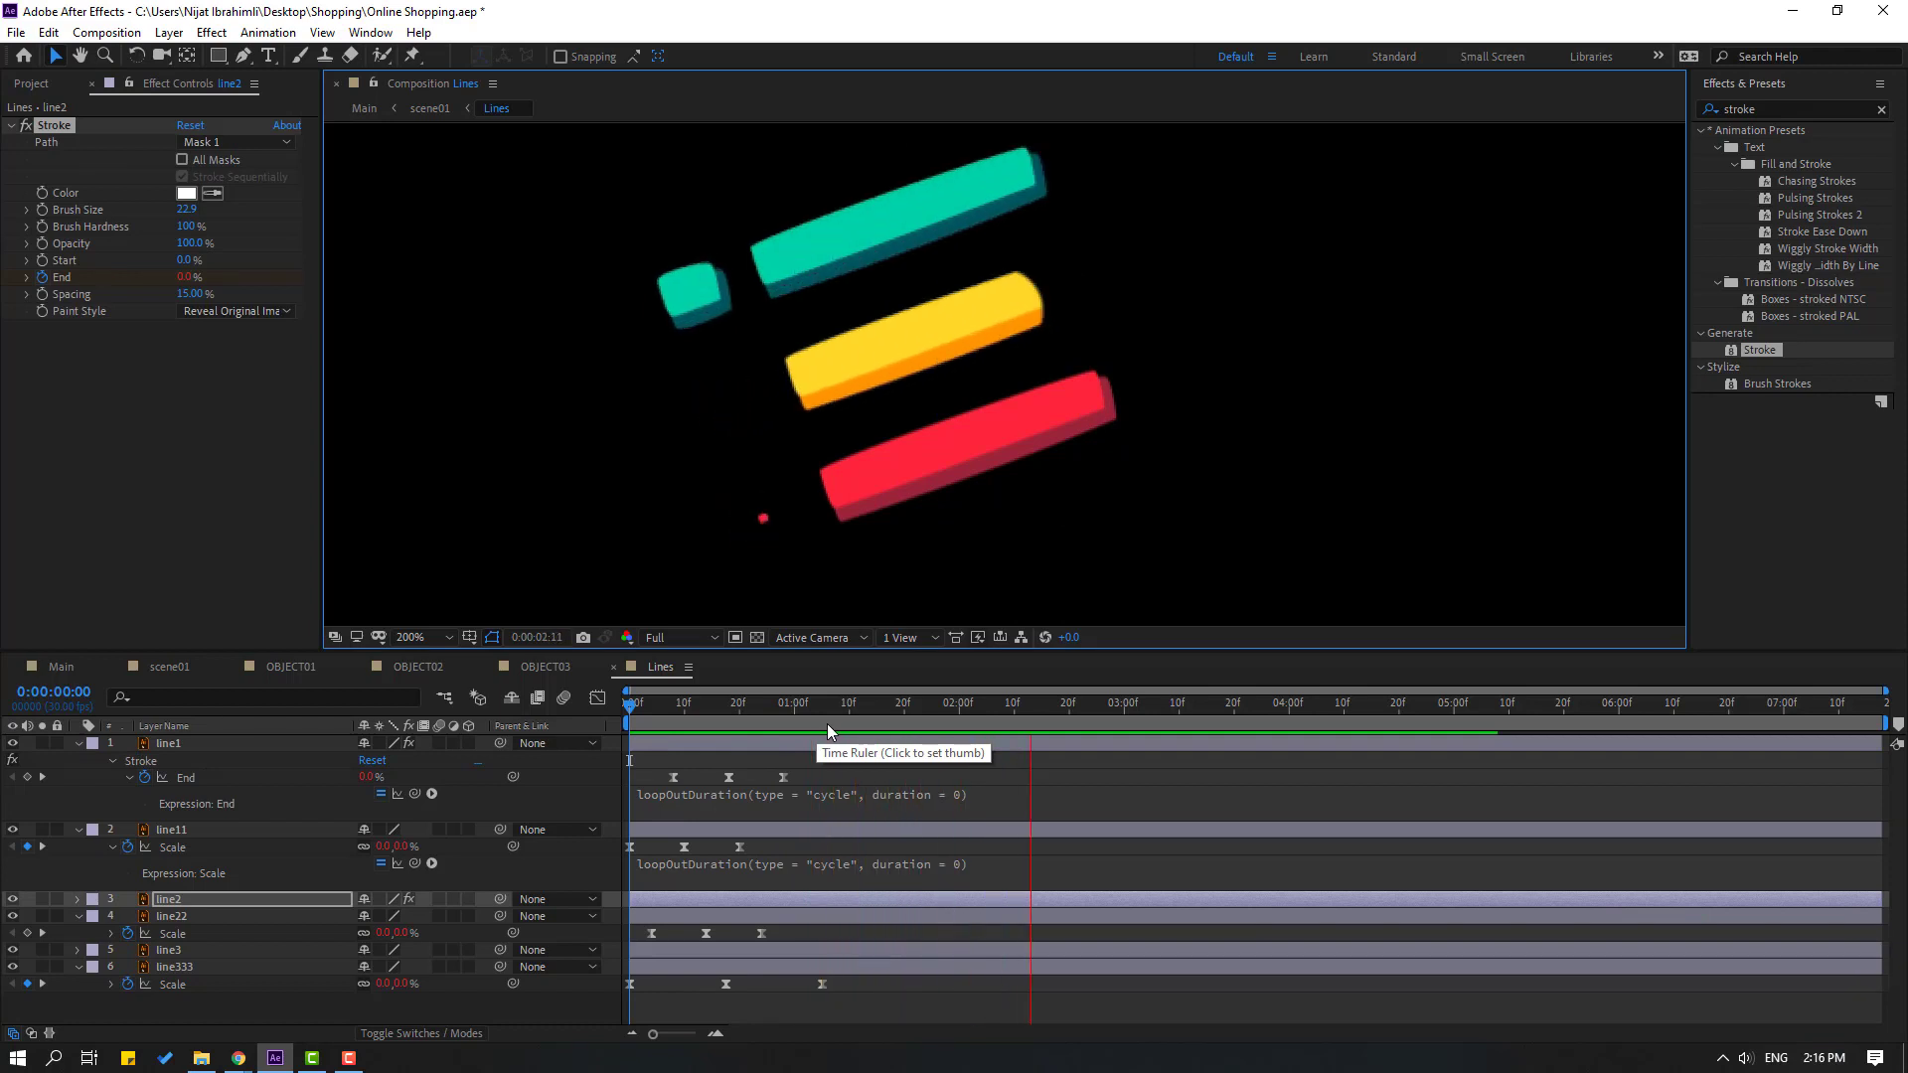
key("space")
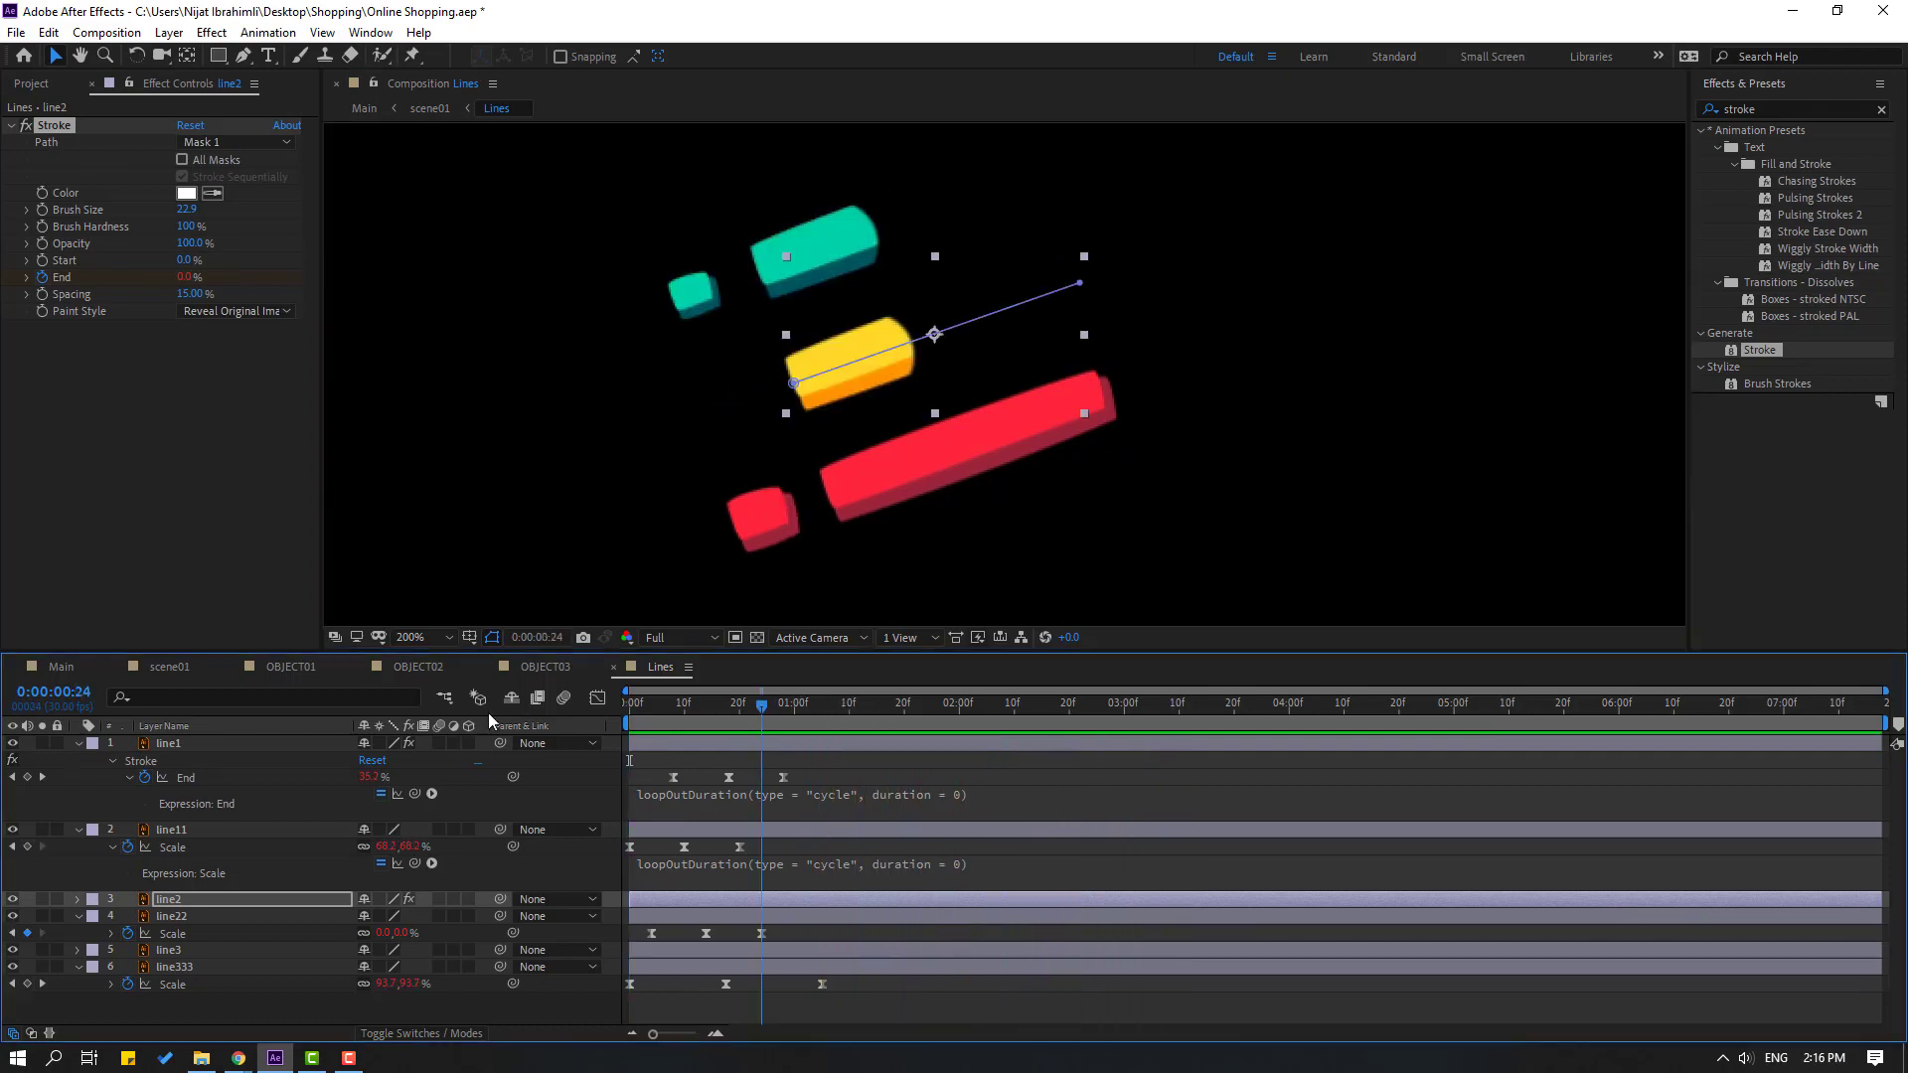
Mask the red bar line3 and paste the Stroke effect and End keyframes onto it
left_click(865, 491)
left_click(245, 56)
left_click(829, 501)
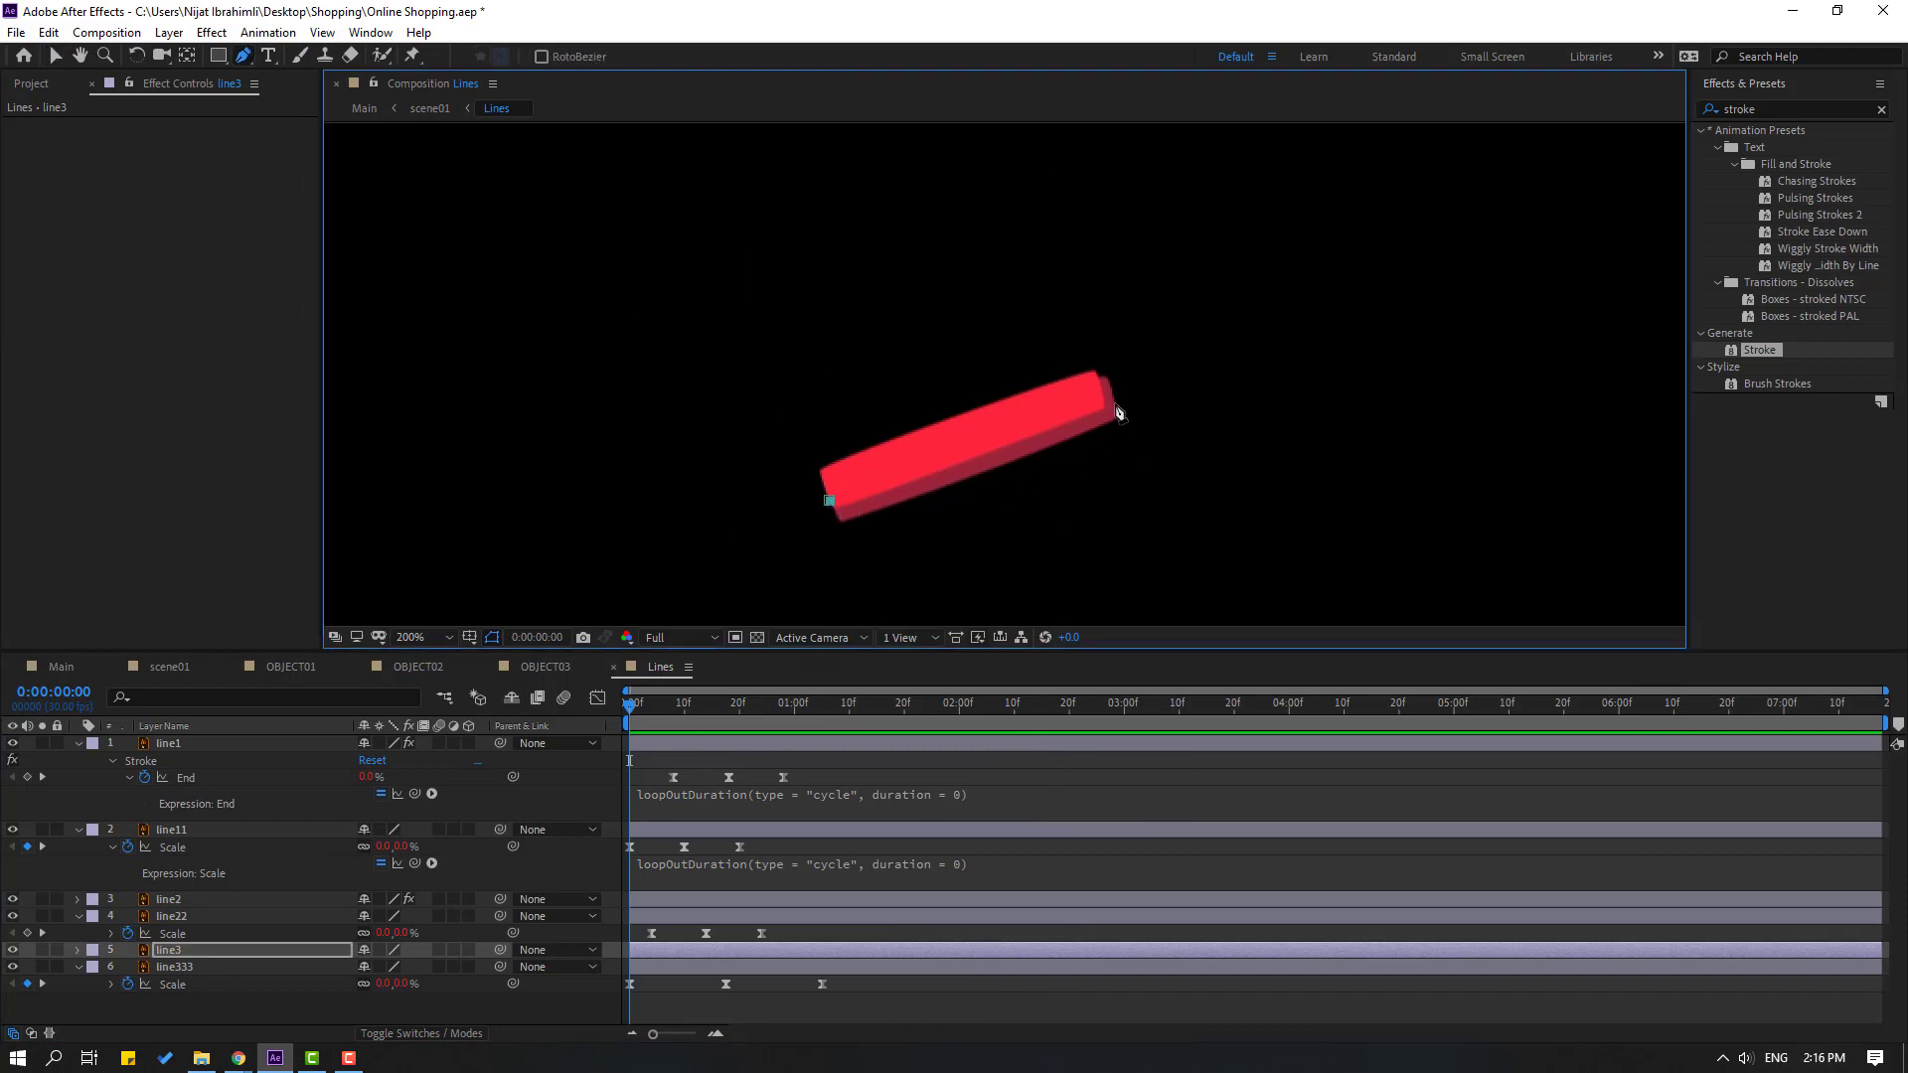
left_click(56, 56)
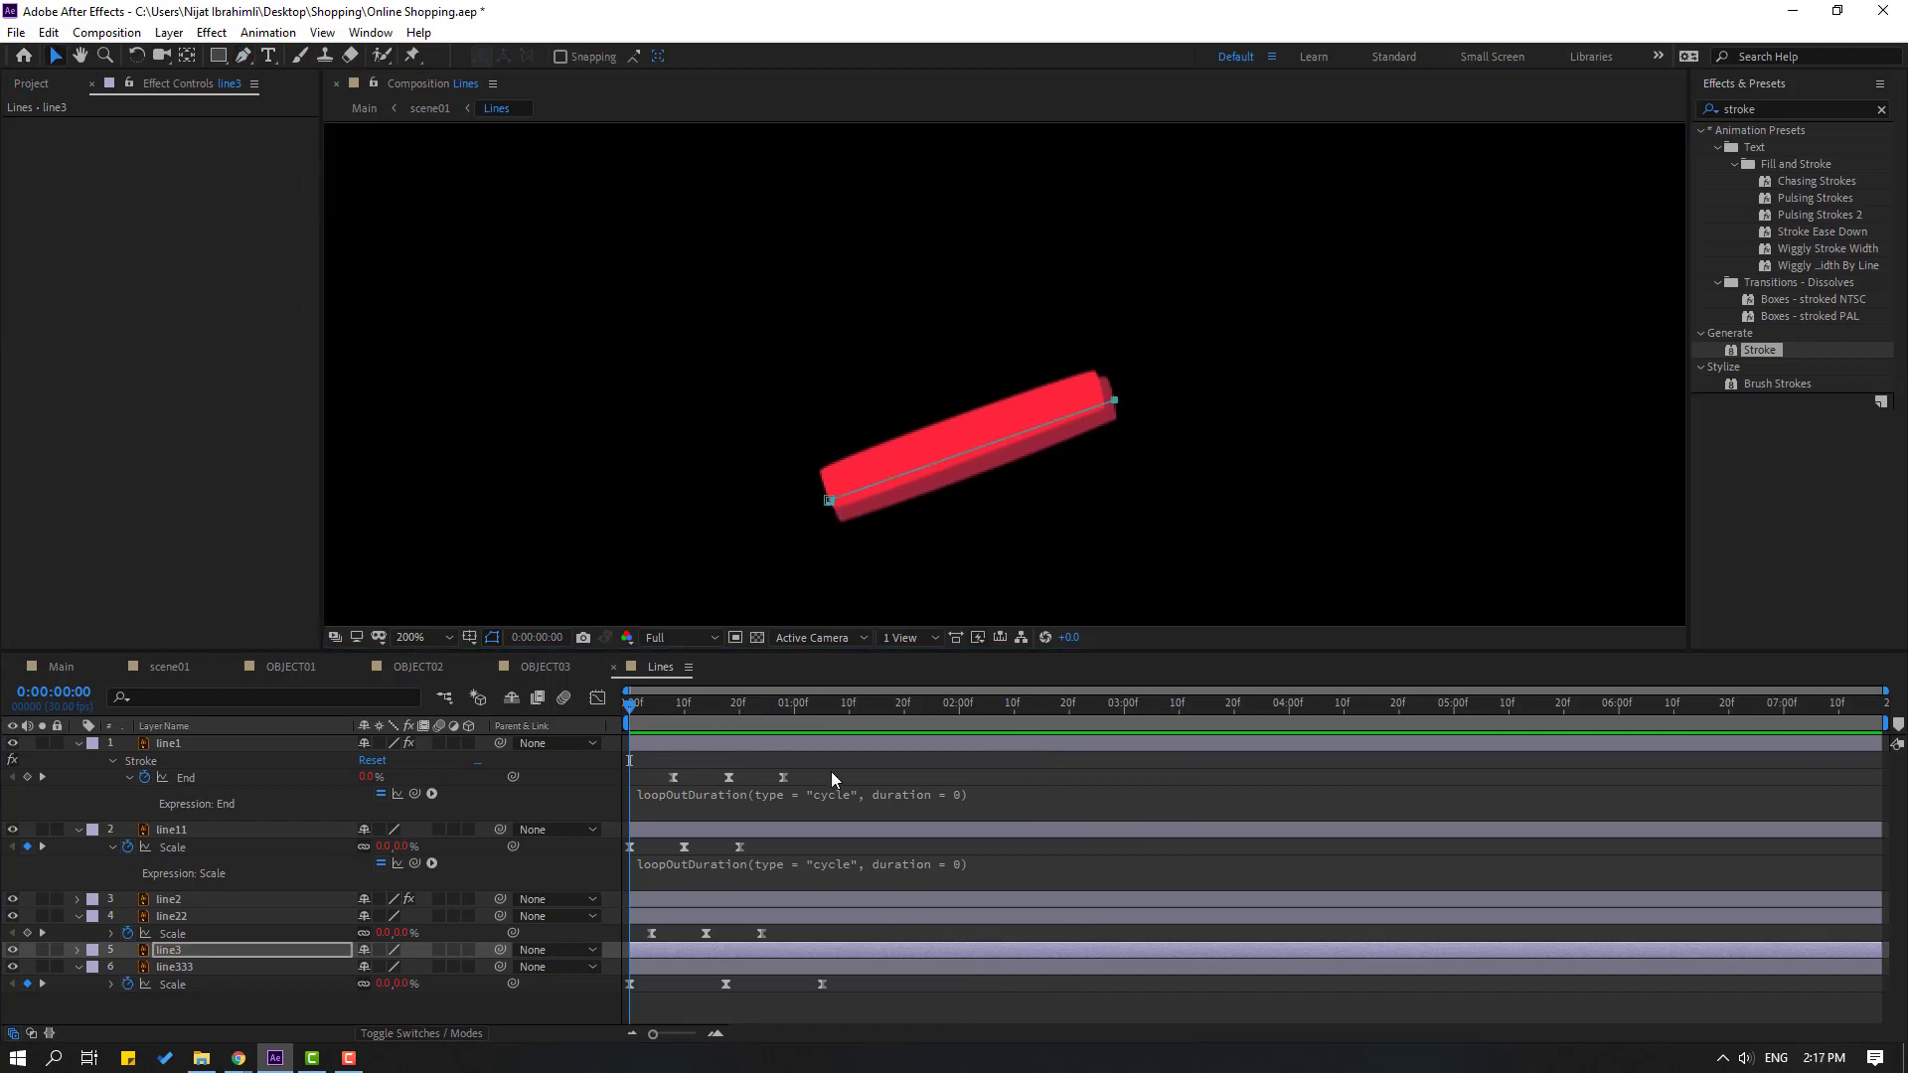
key("ctrl+alt+shift+e")
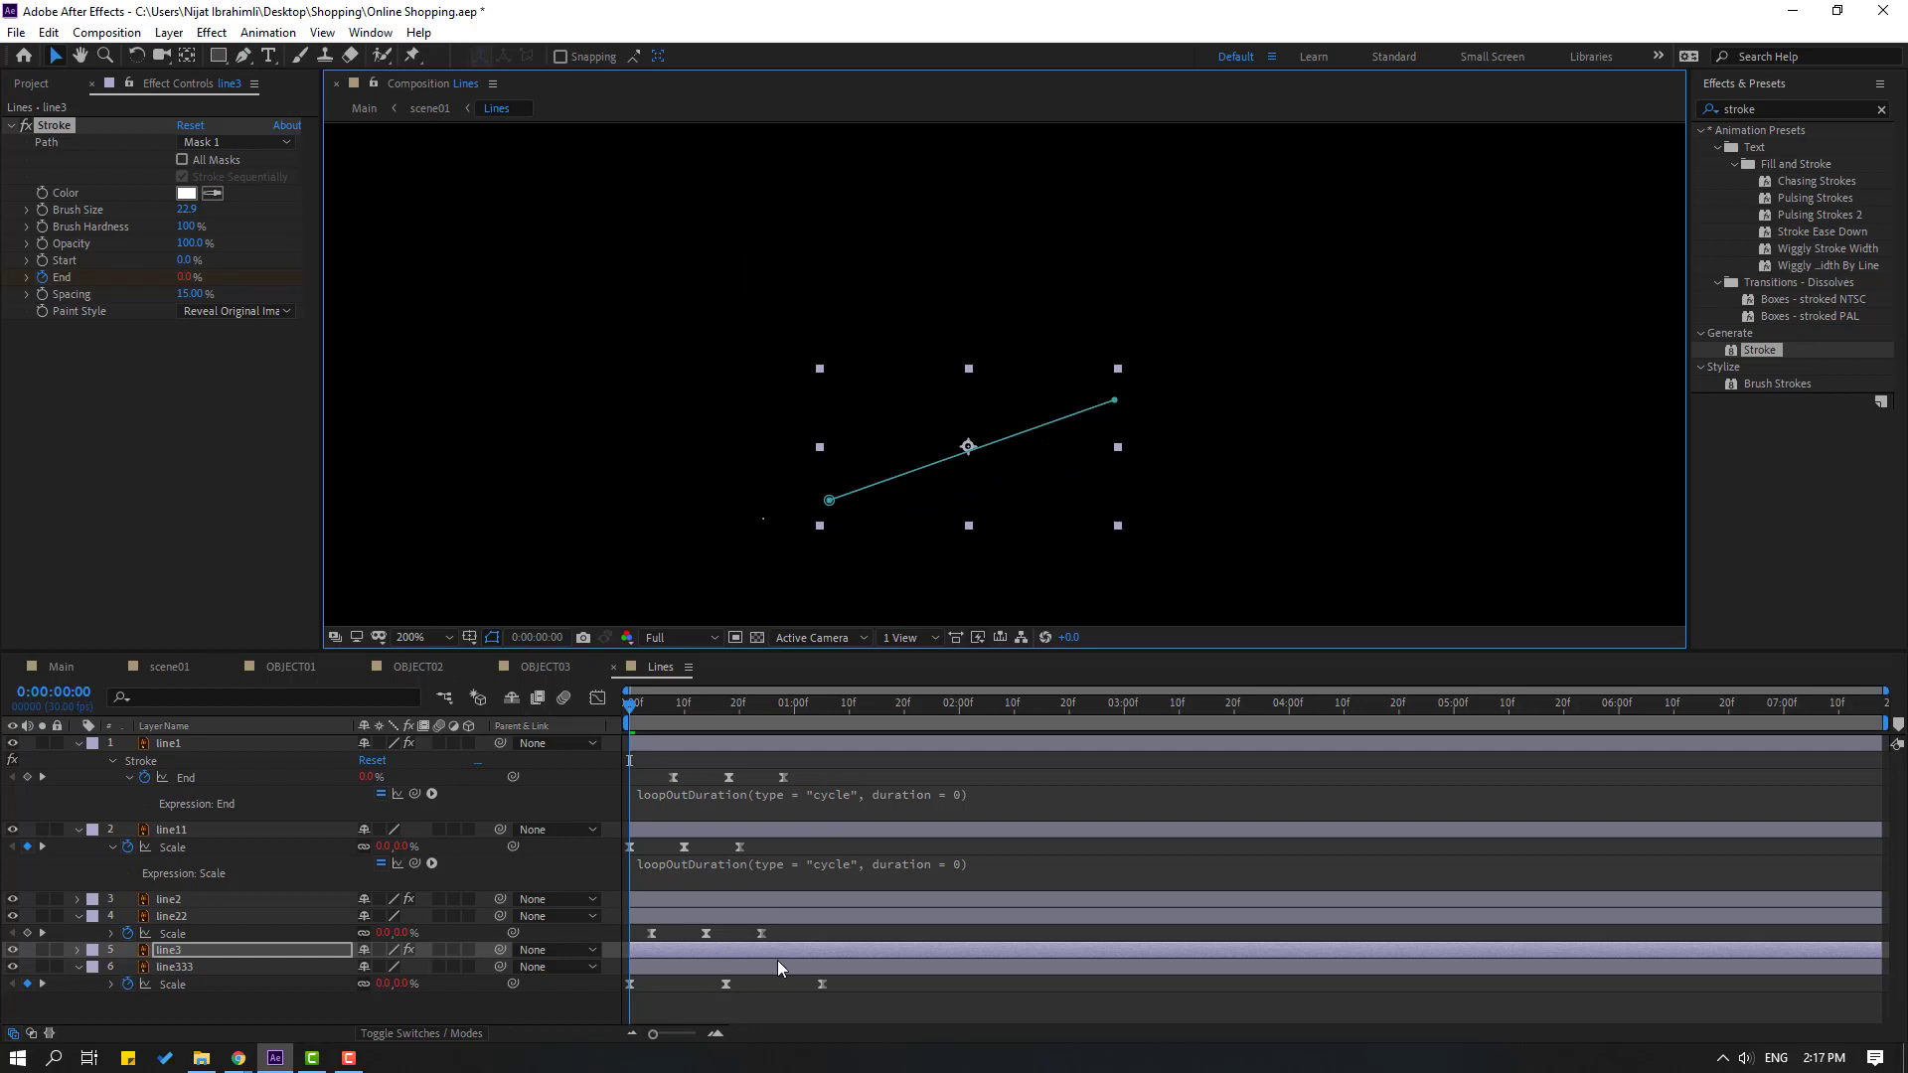
key("ctrl+v")
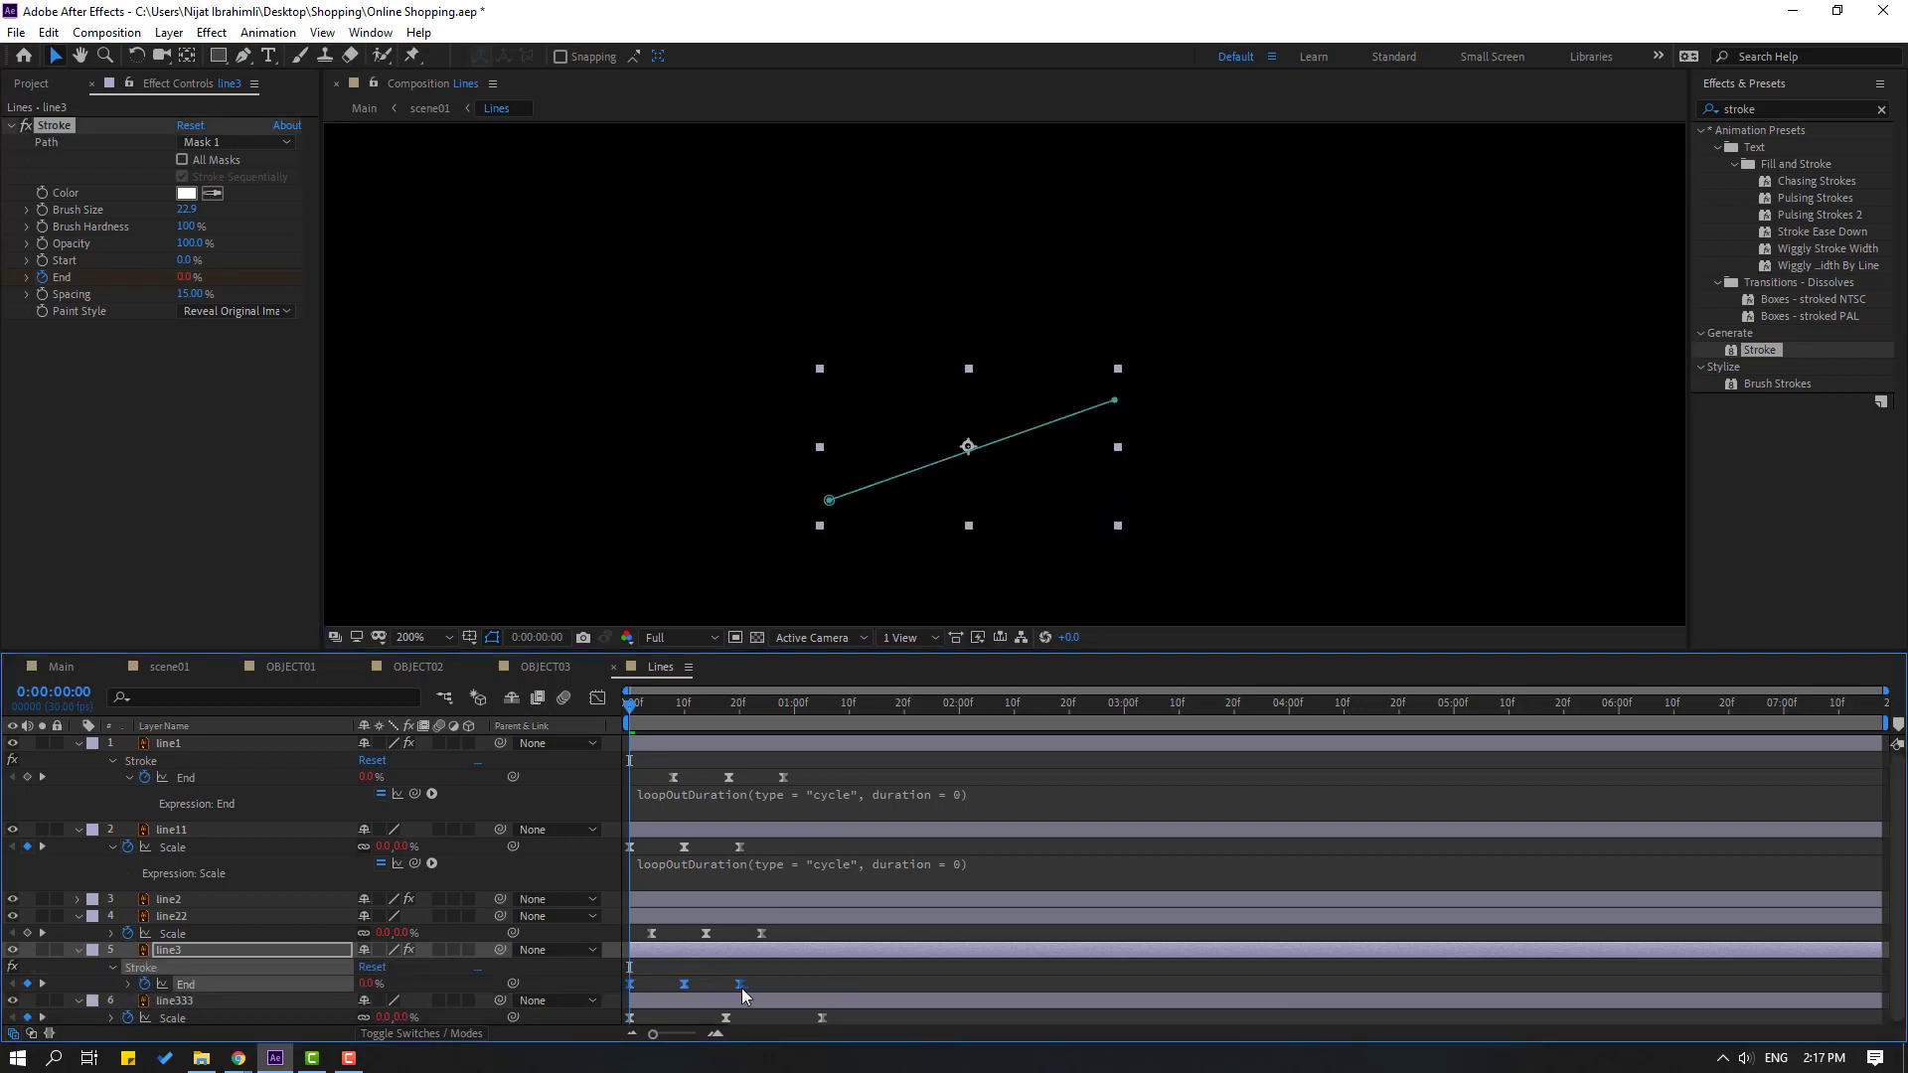
left_click(974, 981)
Preview the line animations, stop at frame 26, and close the Lines composition
key("space")
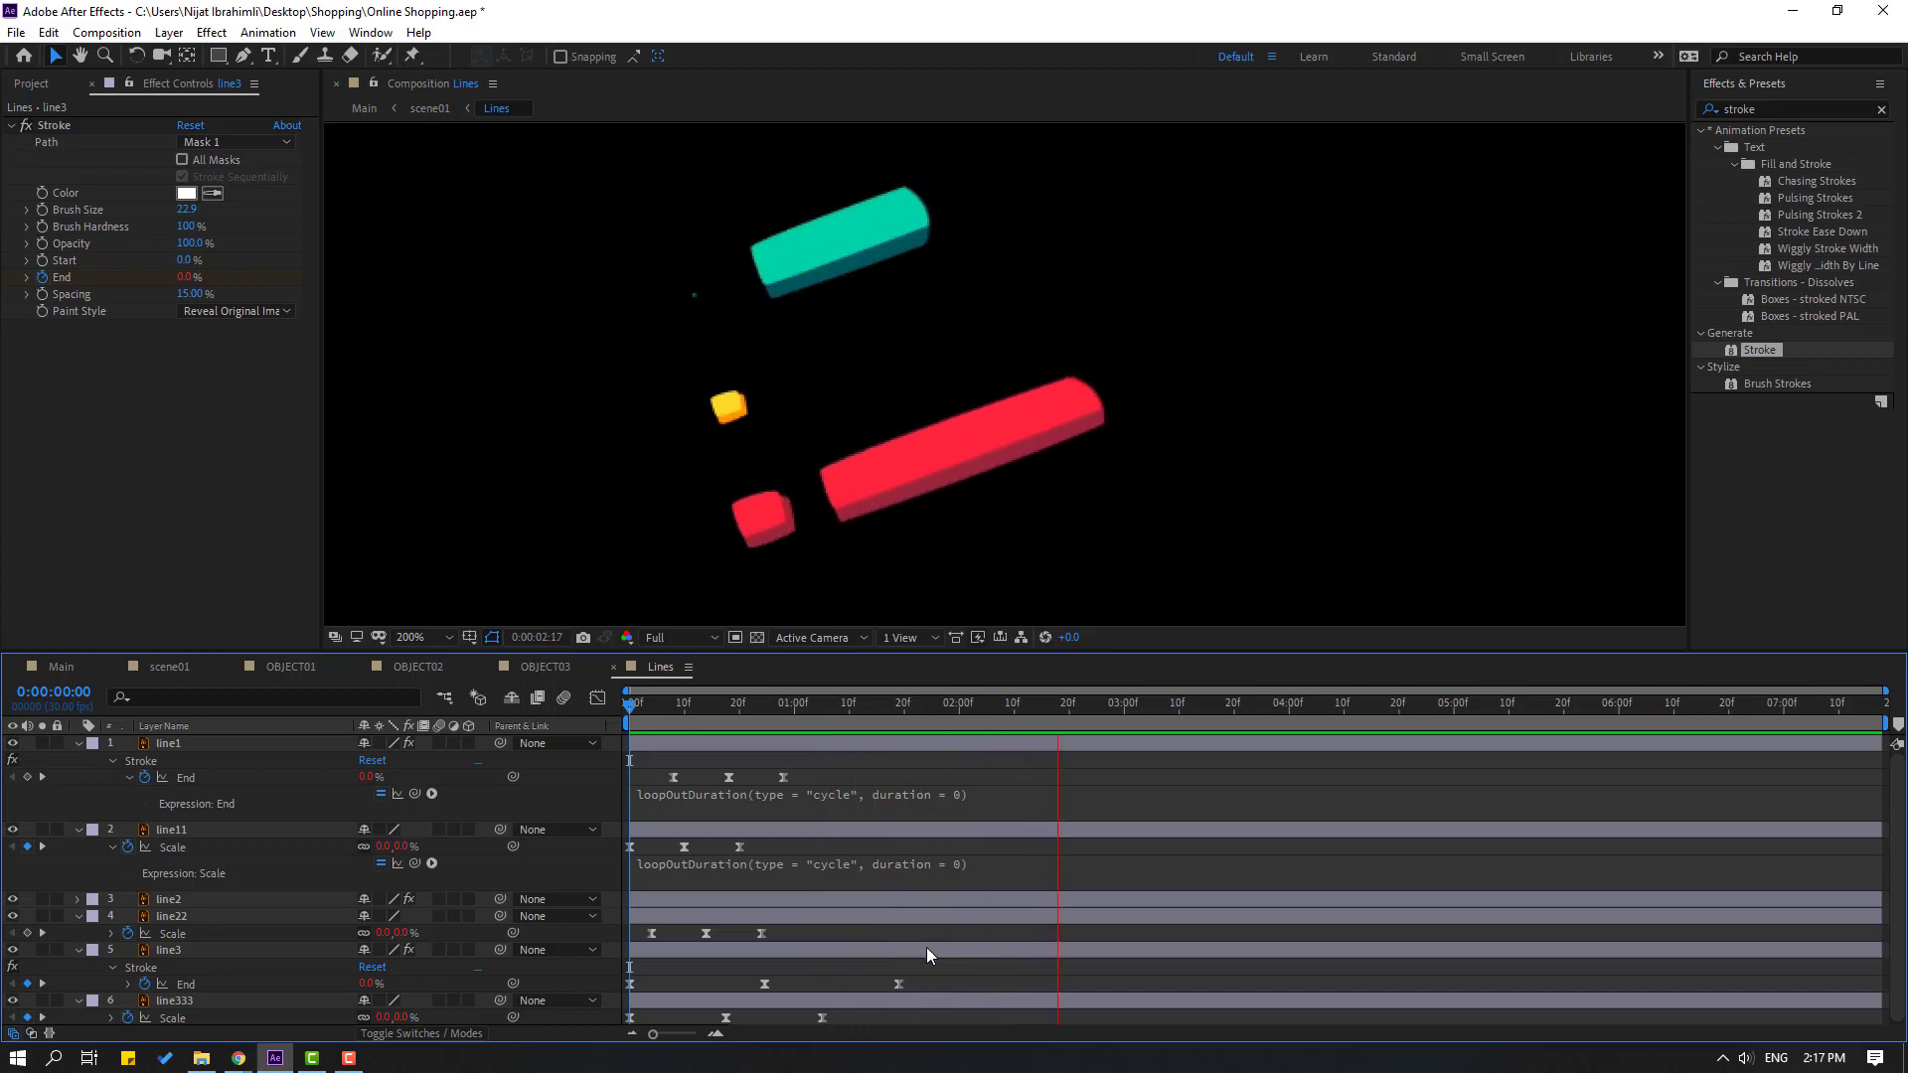
scroll(910, 475, "down", 4)
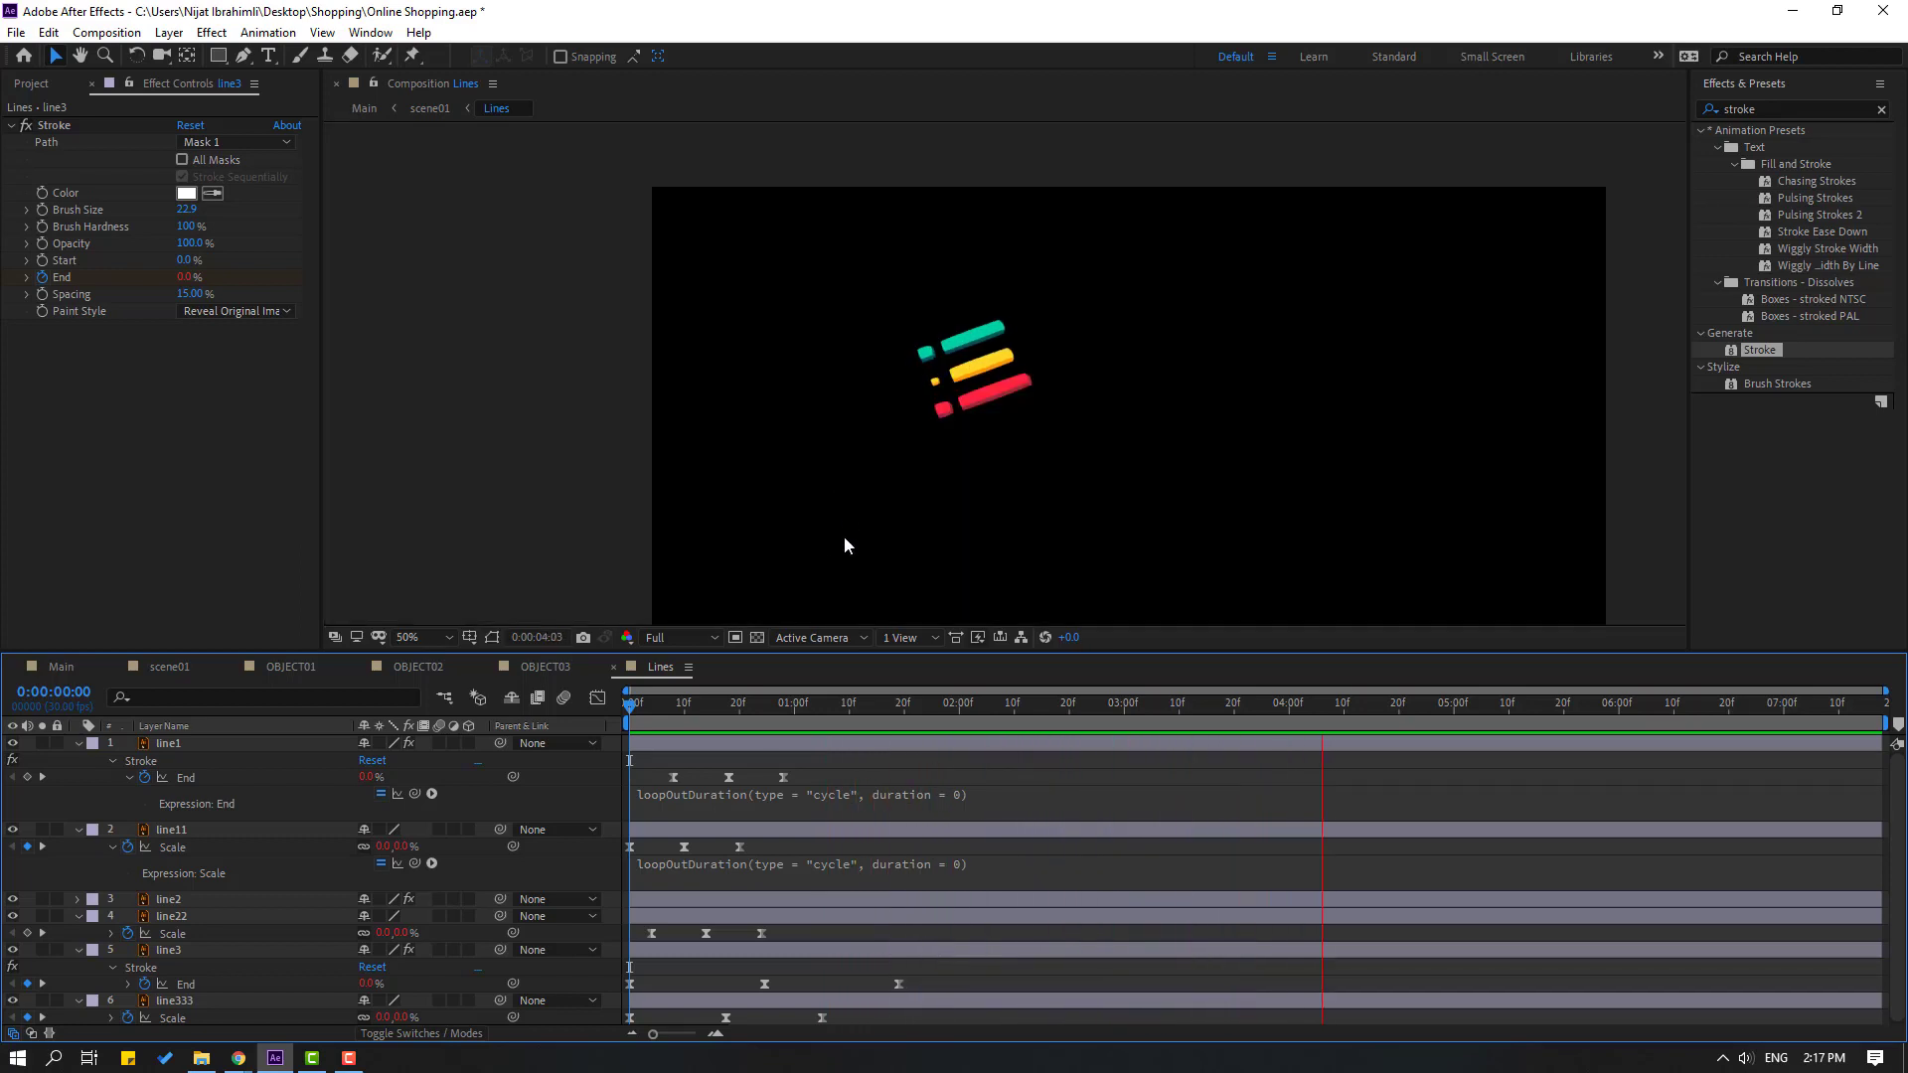
left_click(777, 711)
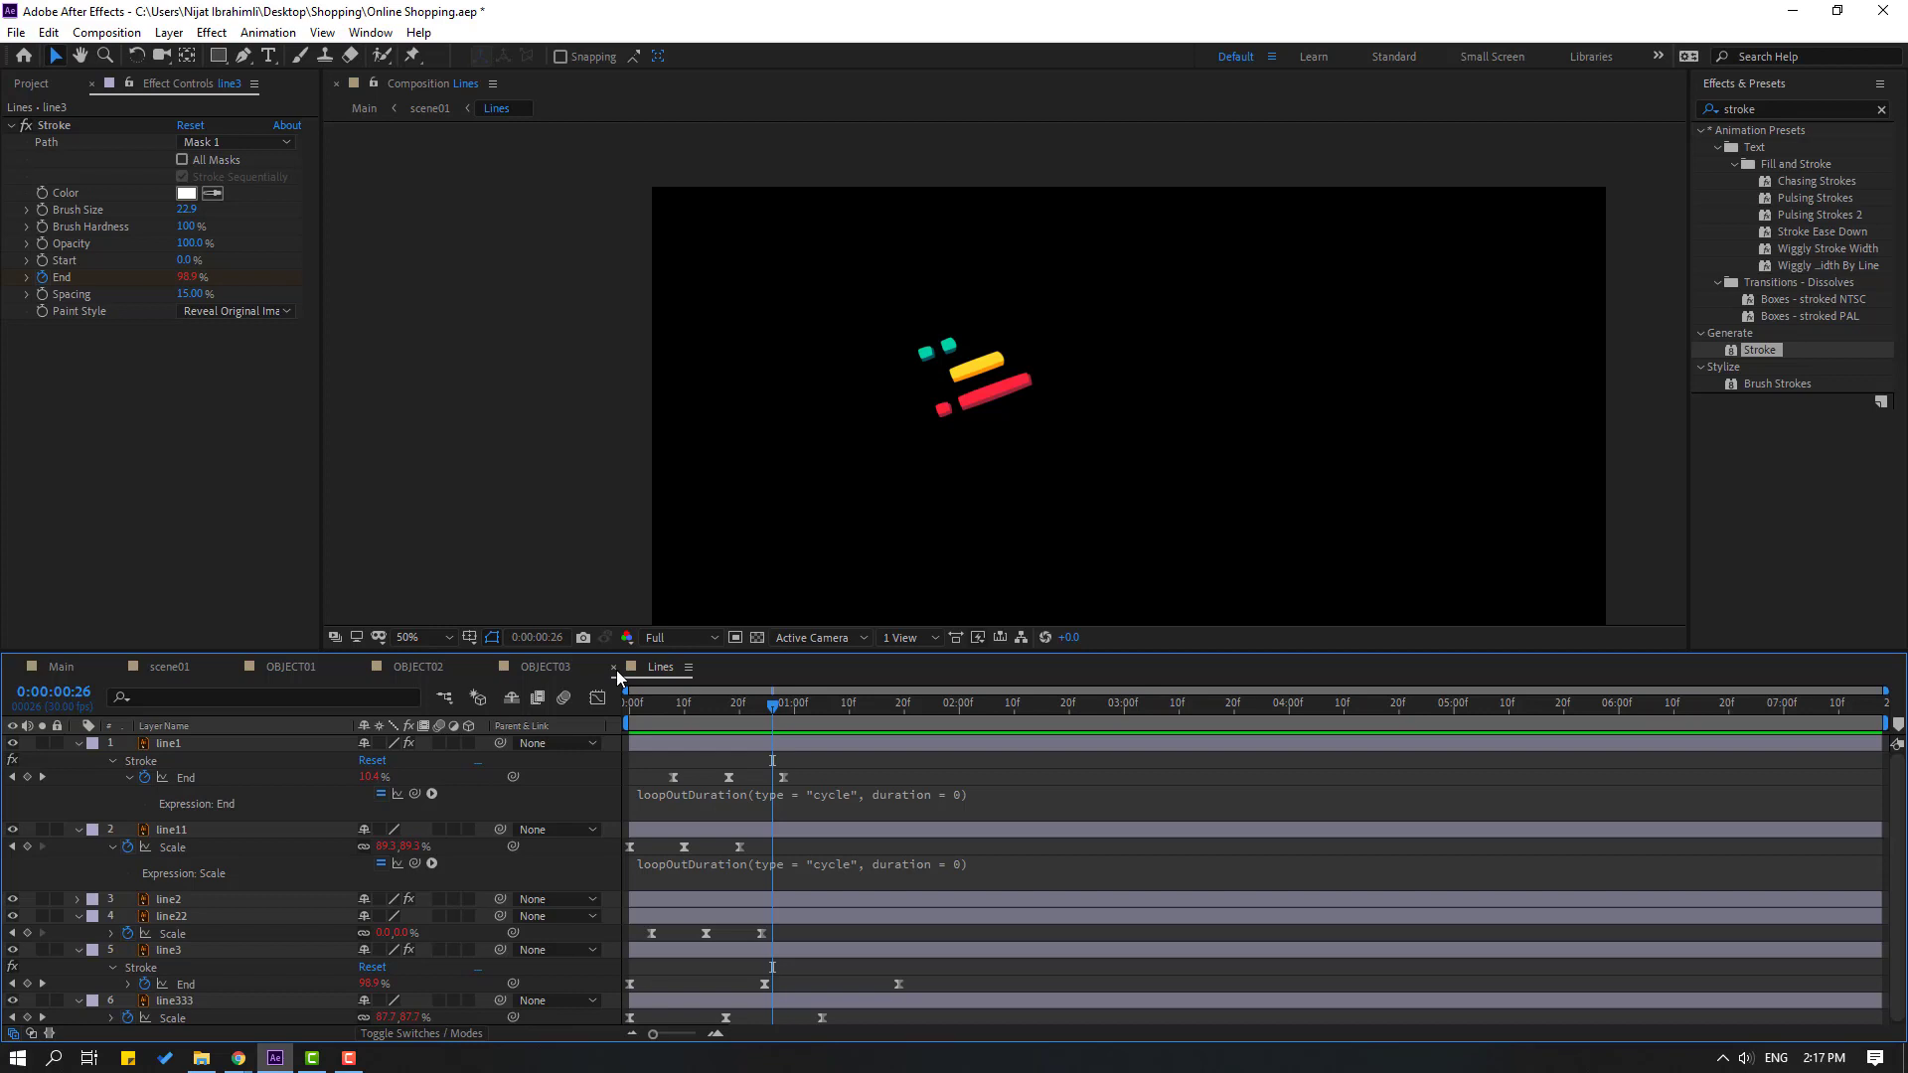
left_click(615, 669)
Delay the Lines layer in scene01 so it starts later, then preview the retimed scene
left_click(189, 667)
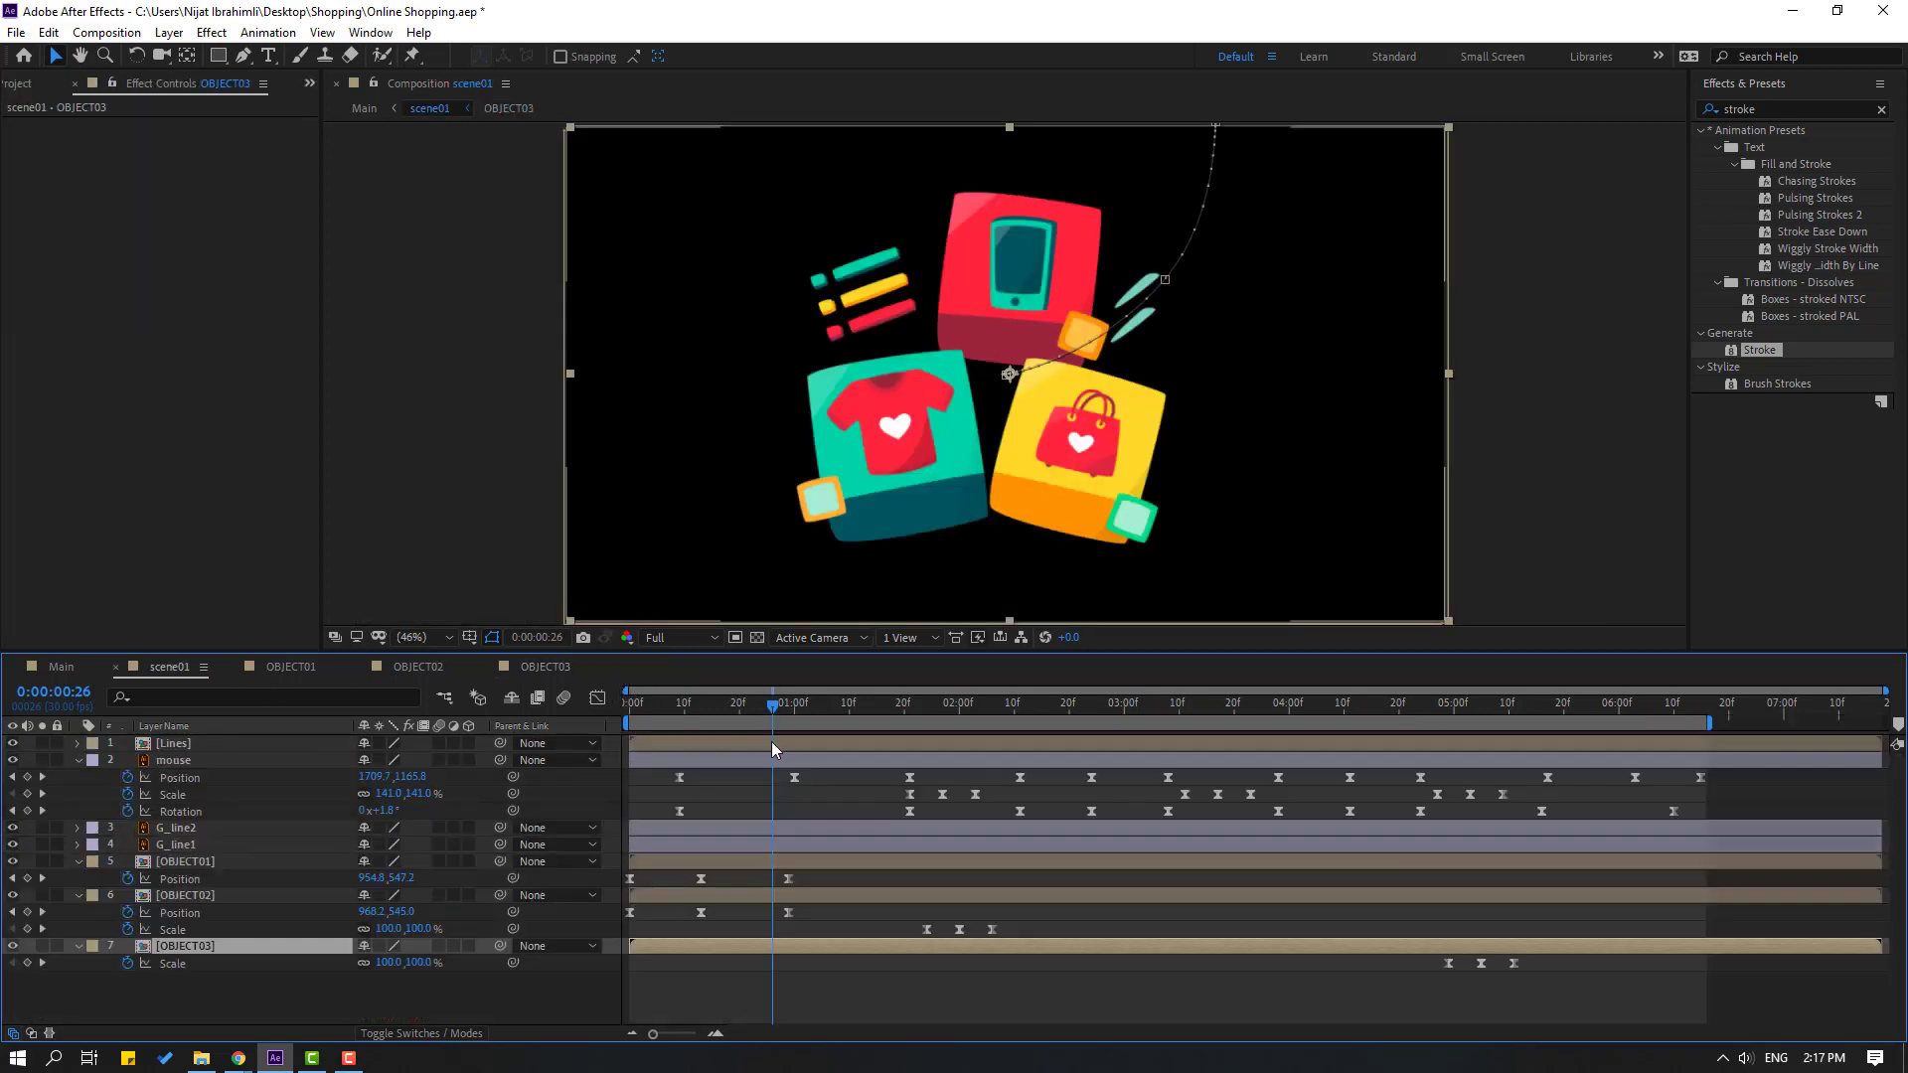
left_click_drag(737, 717, 629, 711)
key("space")
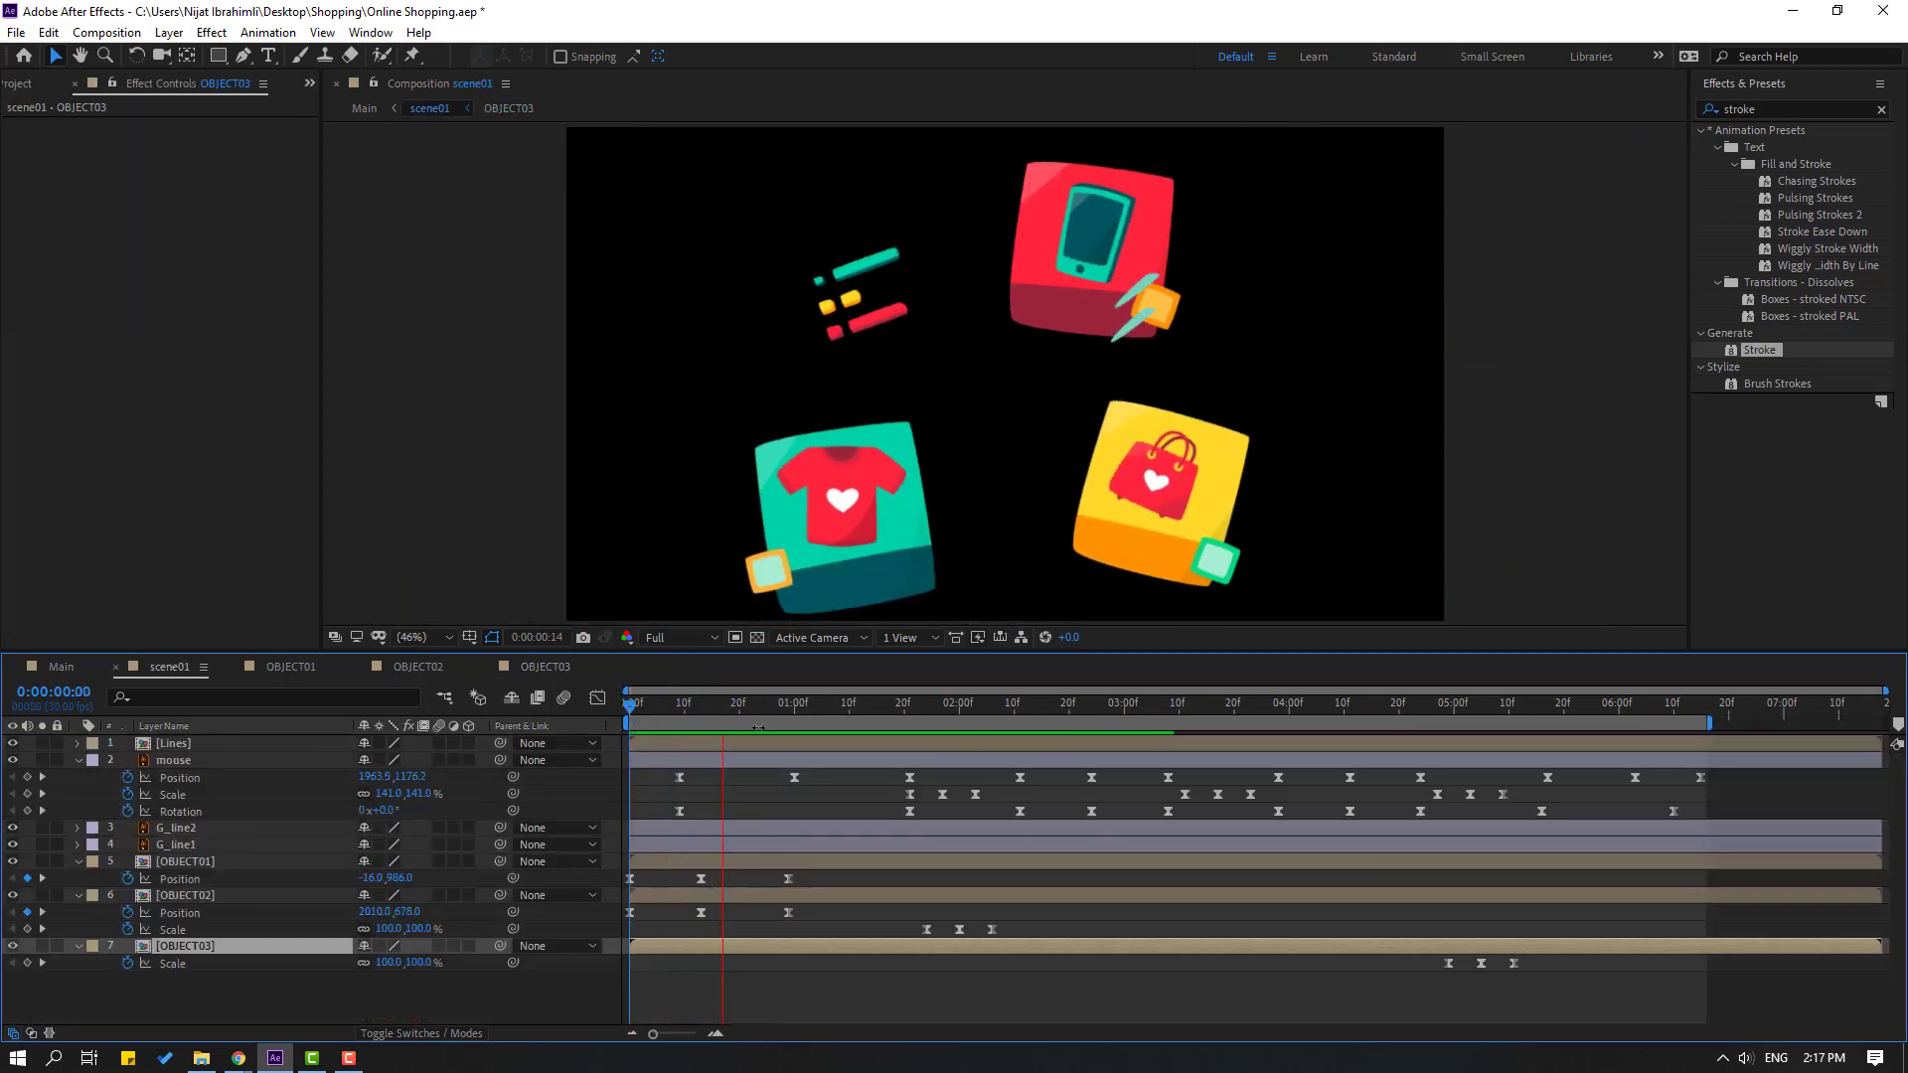
left_click(652, 709)
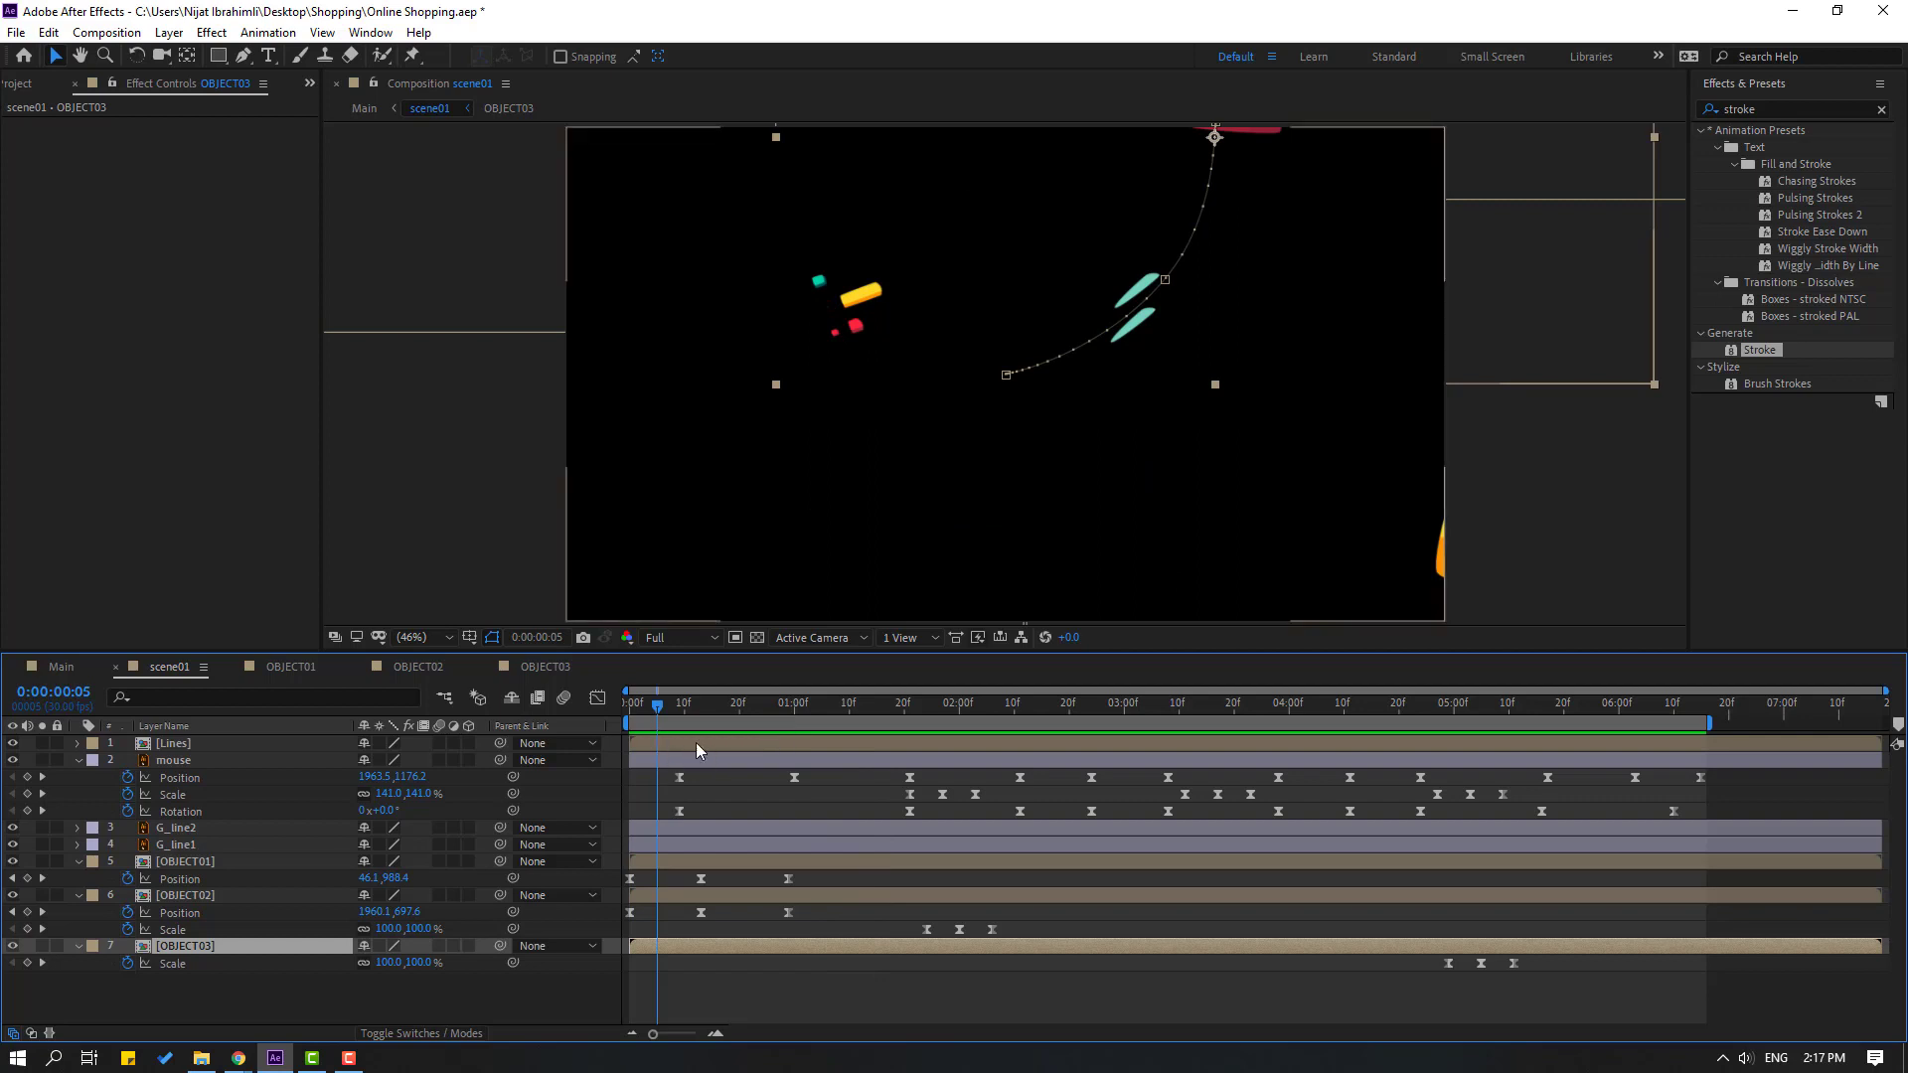
left_click(690, 745)
left_click_drag(648, 743, 713, 743)
key("space")
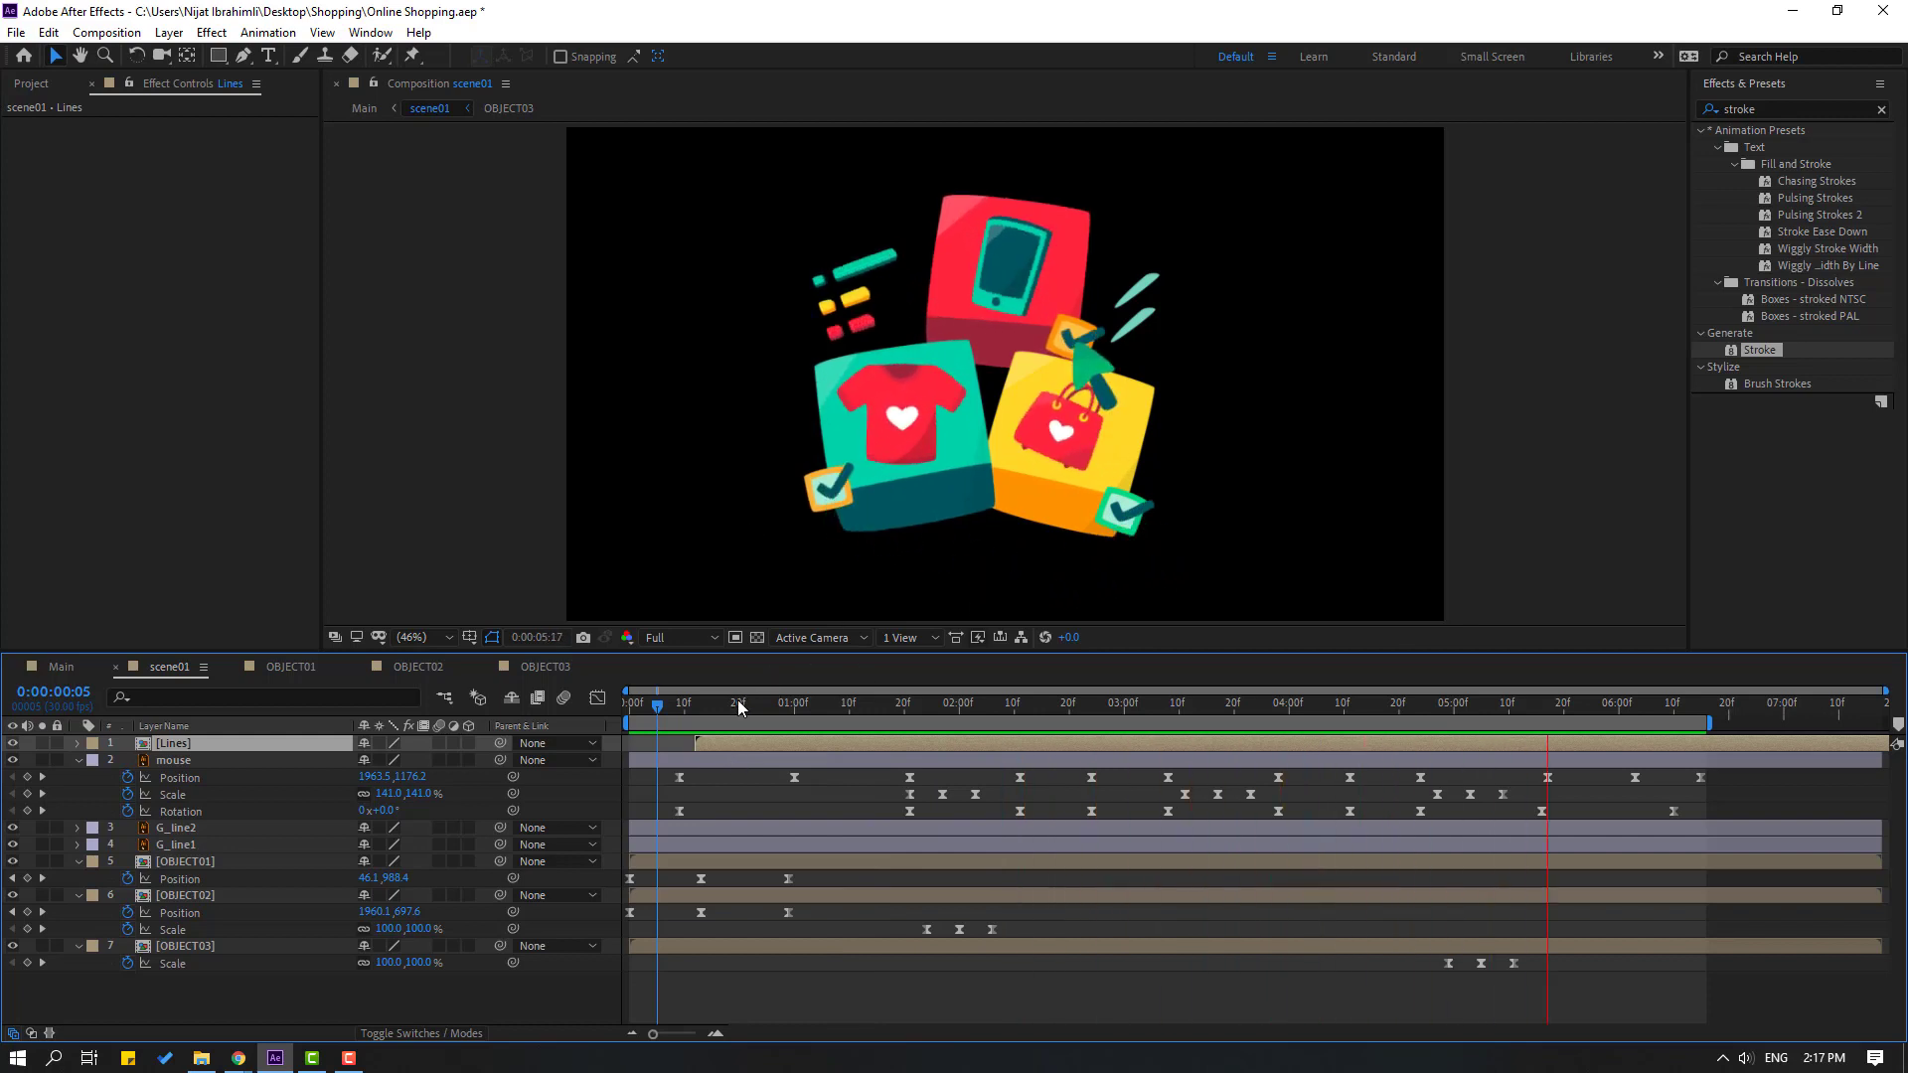
key("space")
Delete the G_line2 and G_line1 layers from scene01
left_click(1135, 293)
key("Delete")
left_click(1142, 322)
key("Delete")
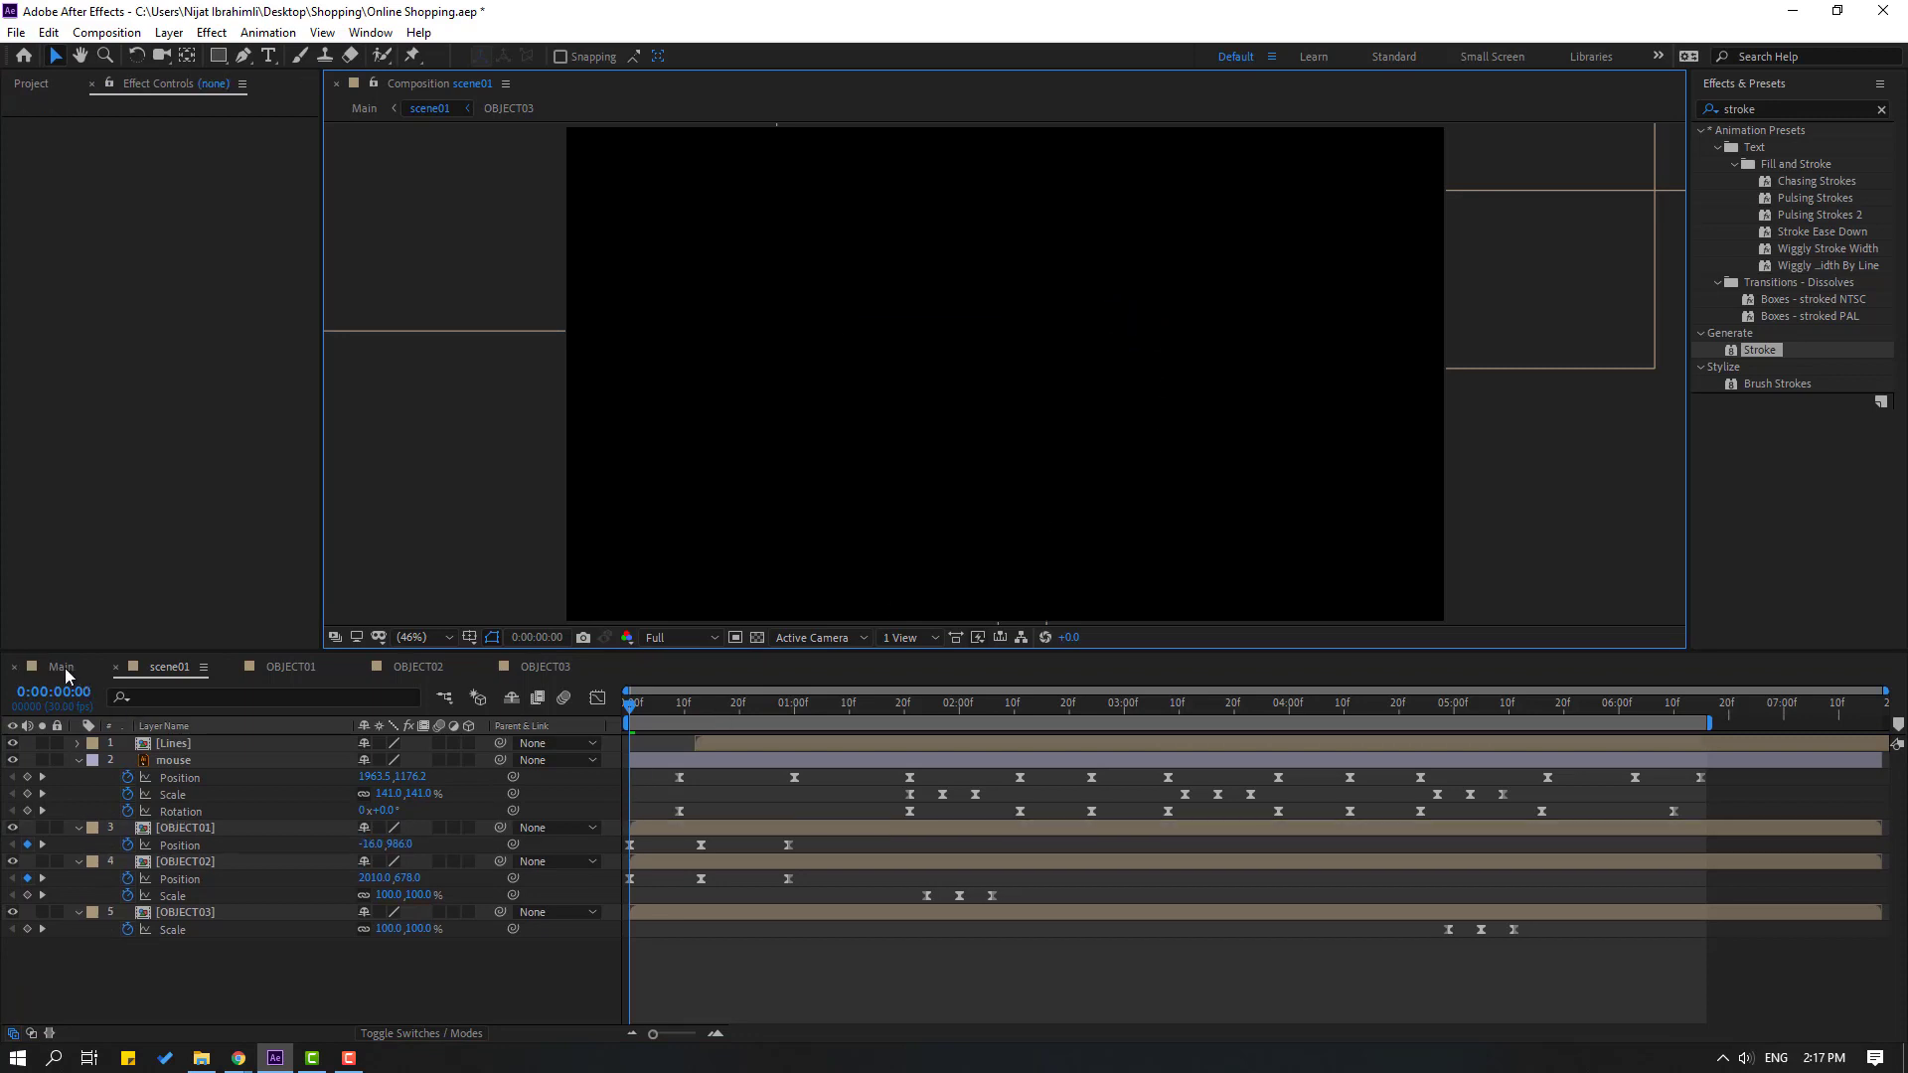
Preview the Main composition and scrub through it to about 4 seconds
left_click(63, 667)
key("space")
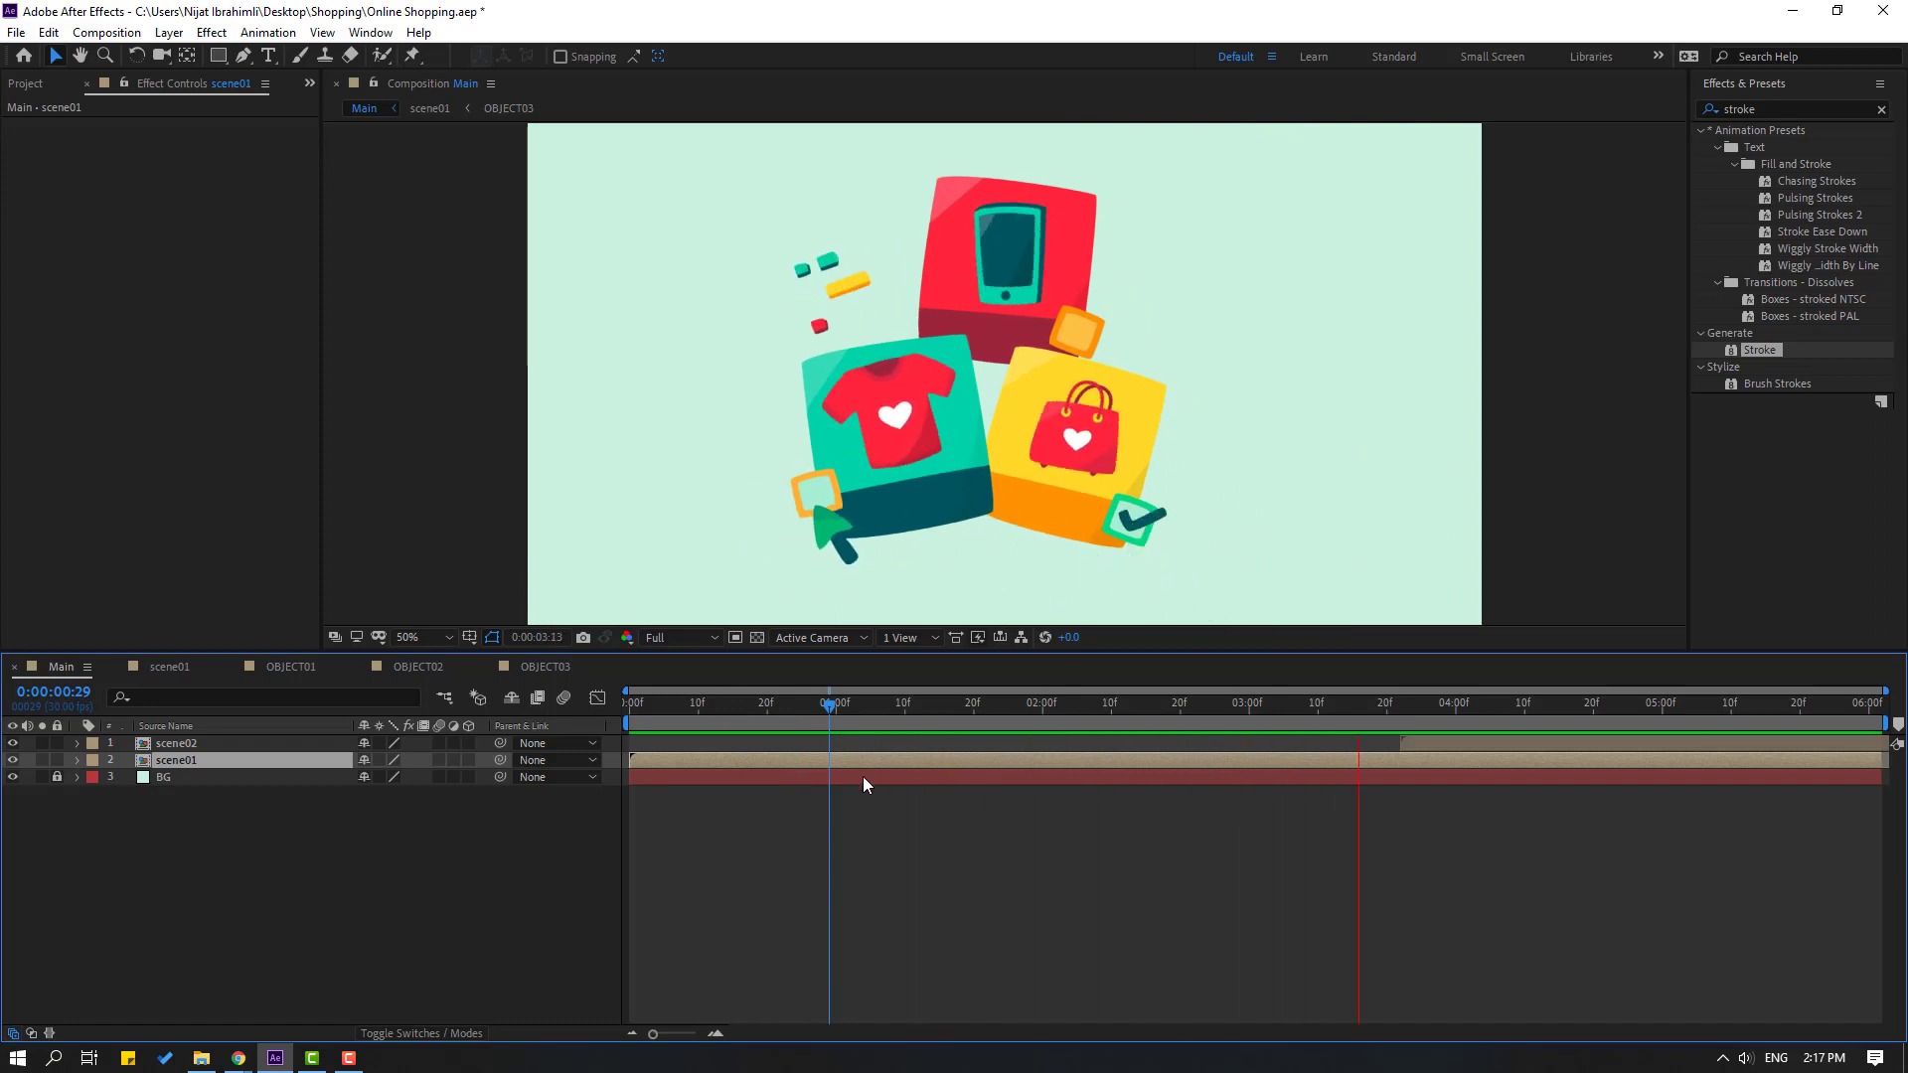
left_click_drag(1018, 706, 167, 778)
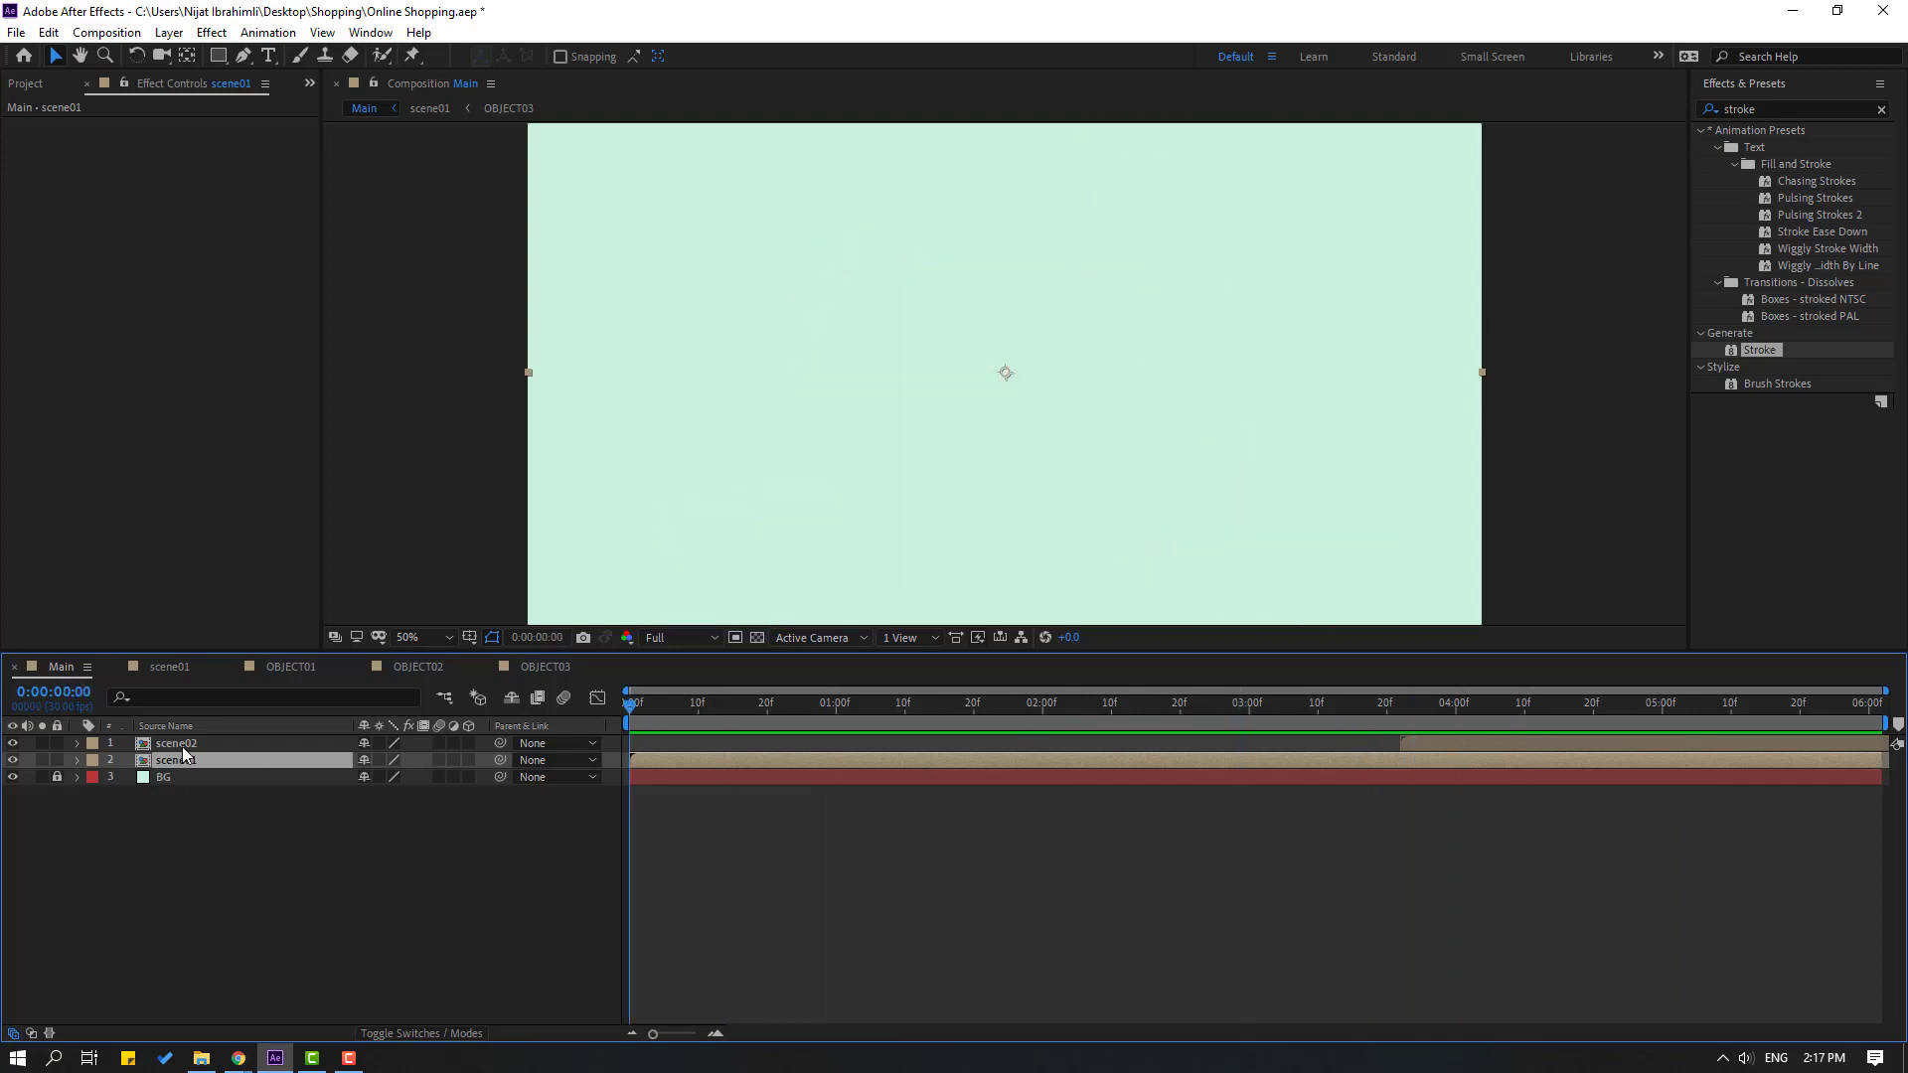
Pre-compose gift_z, gift_right, gift_left and gift_box in scene02 into a new GIFT composition
double_click(182, 747)
left_click(1033, 284)
left_click(195, 878, "ctrl")
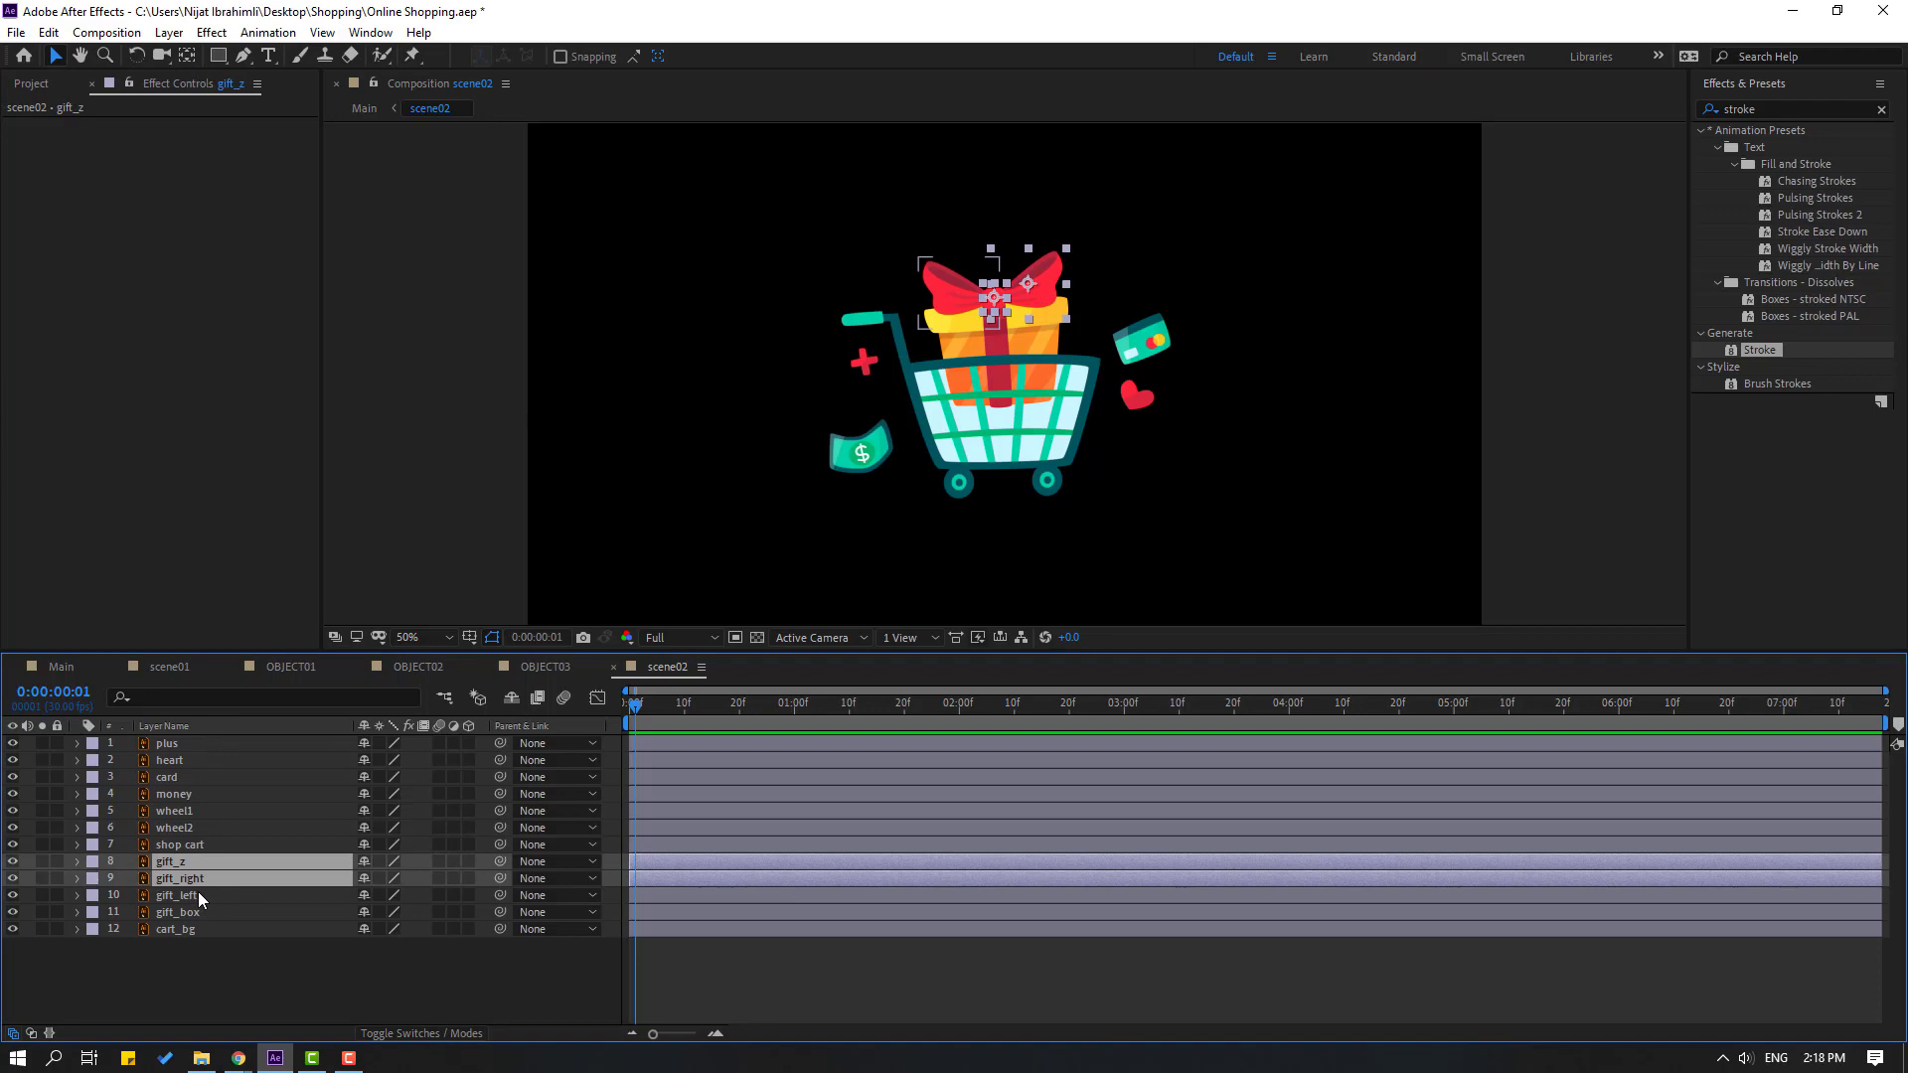
left_click(198, 896, "ctrl")
left_click(189, 913, "ctrl")
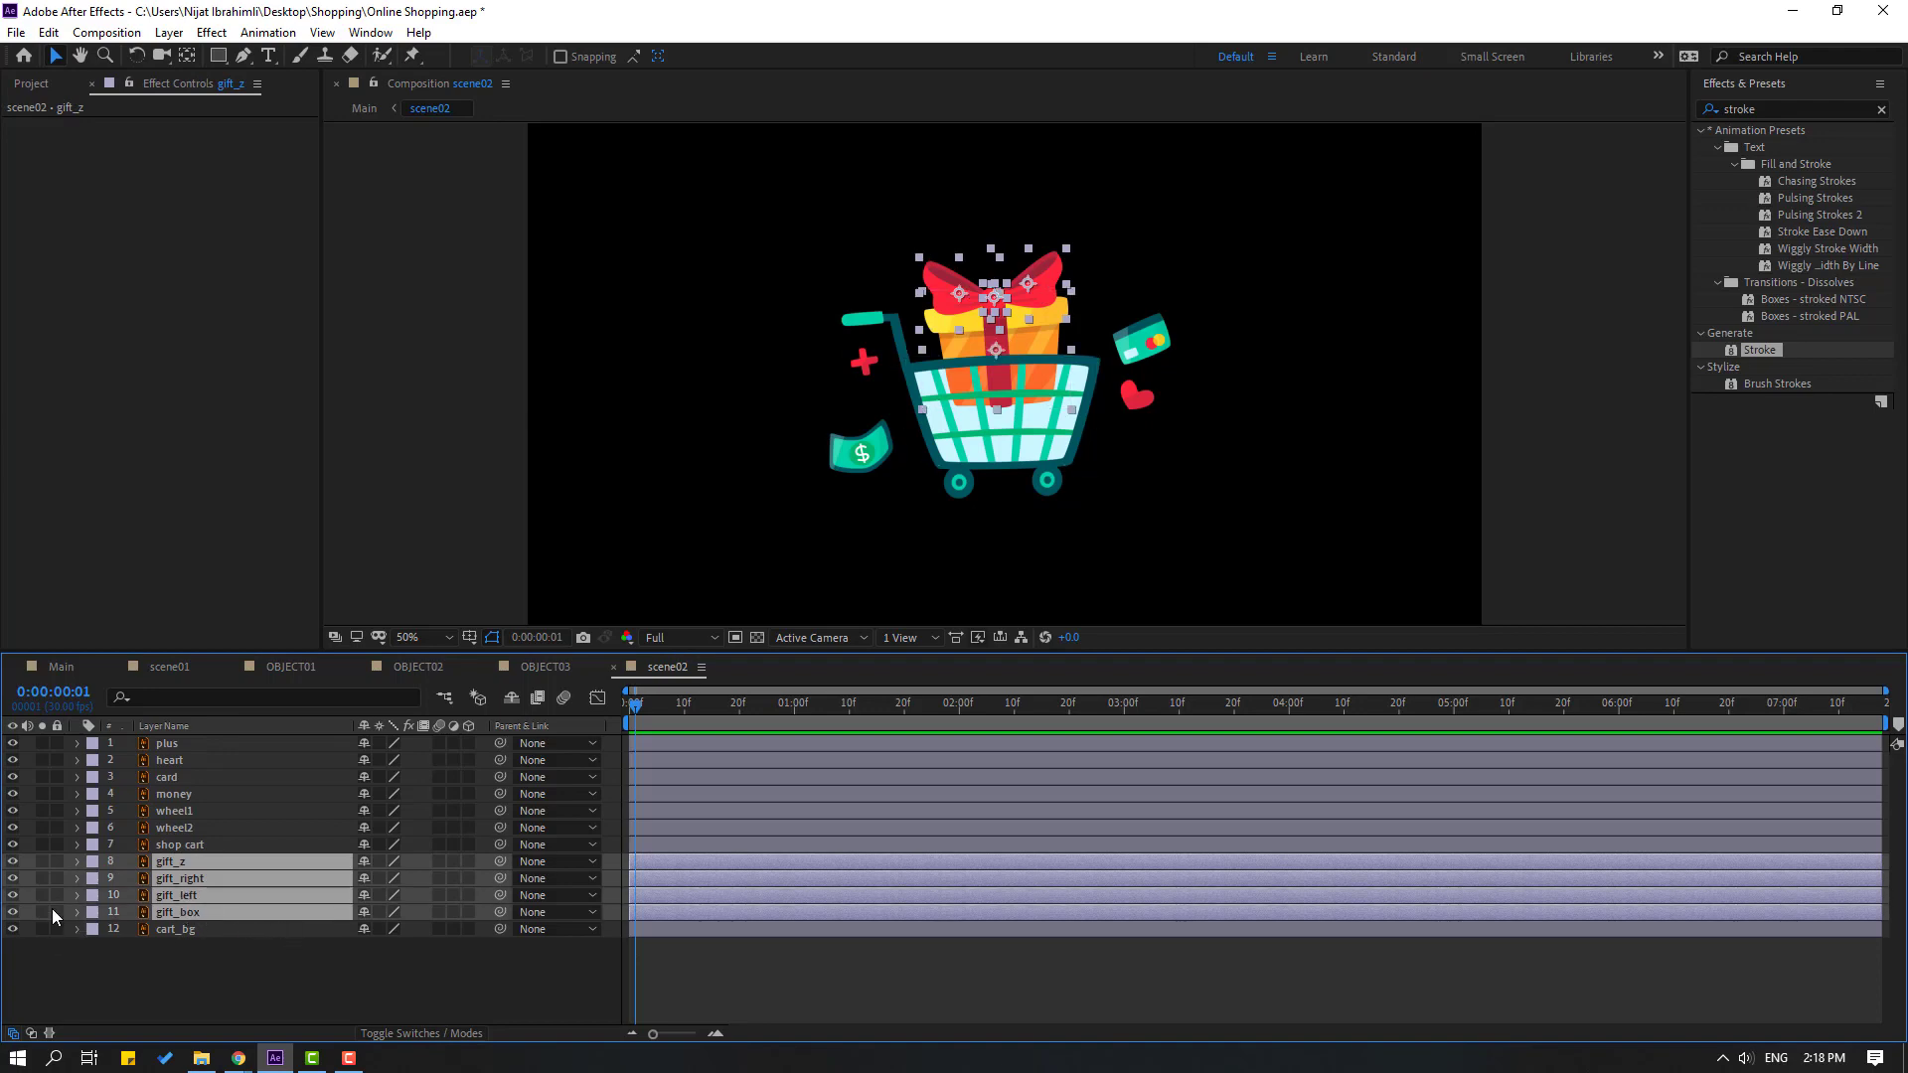
right_click(164, 891)
left_click(208, 797)
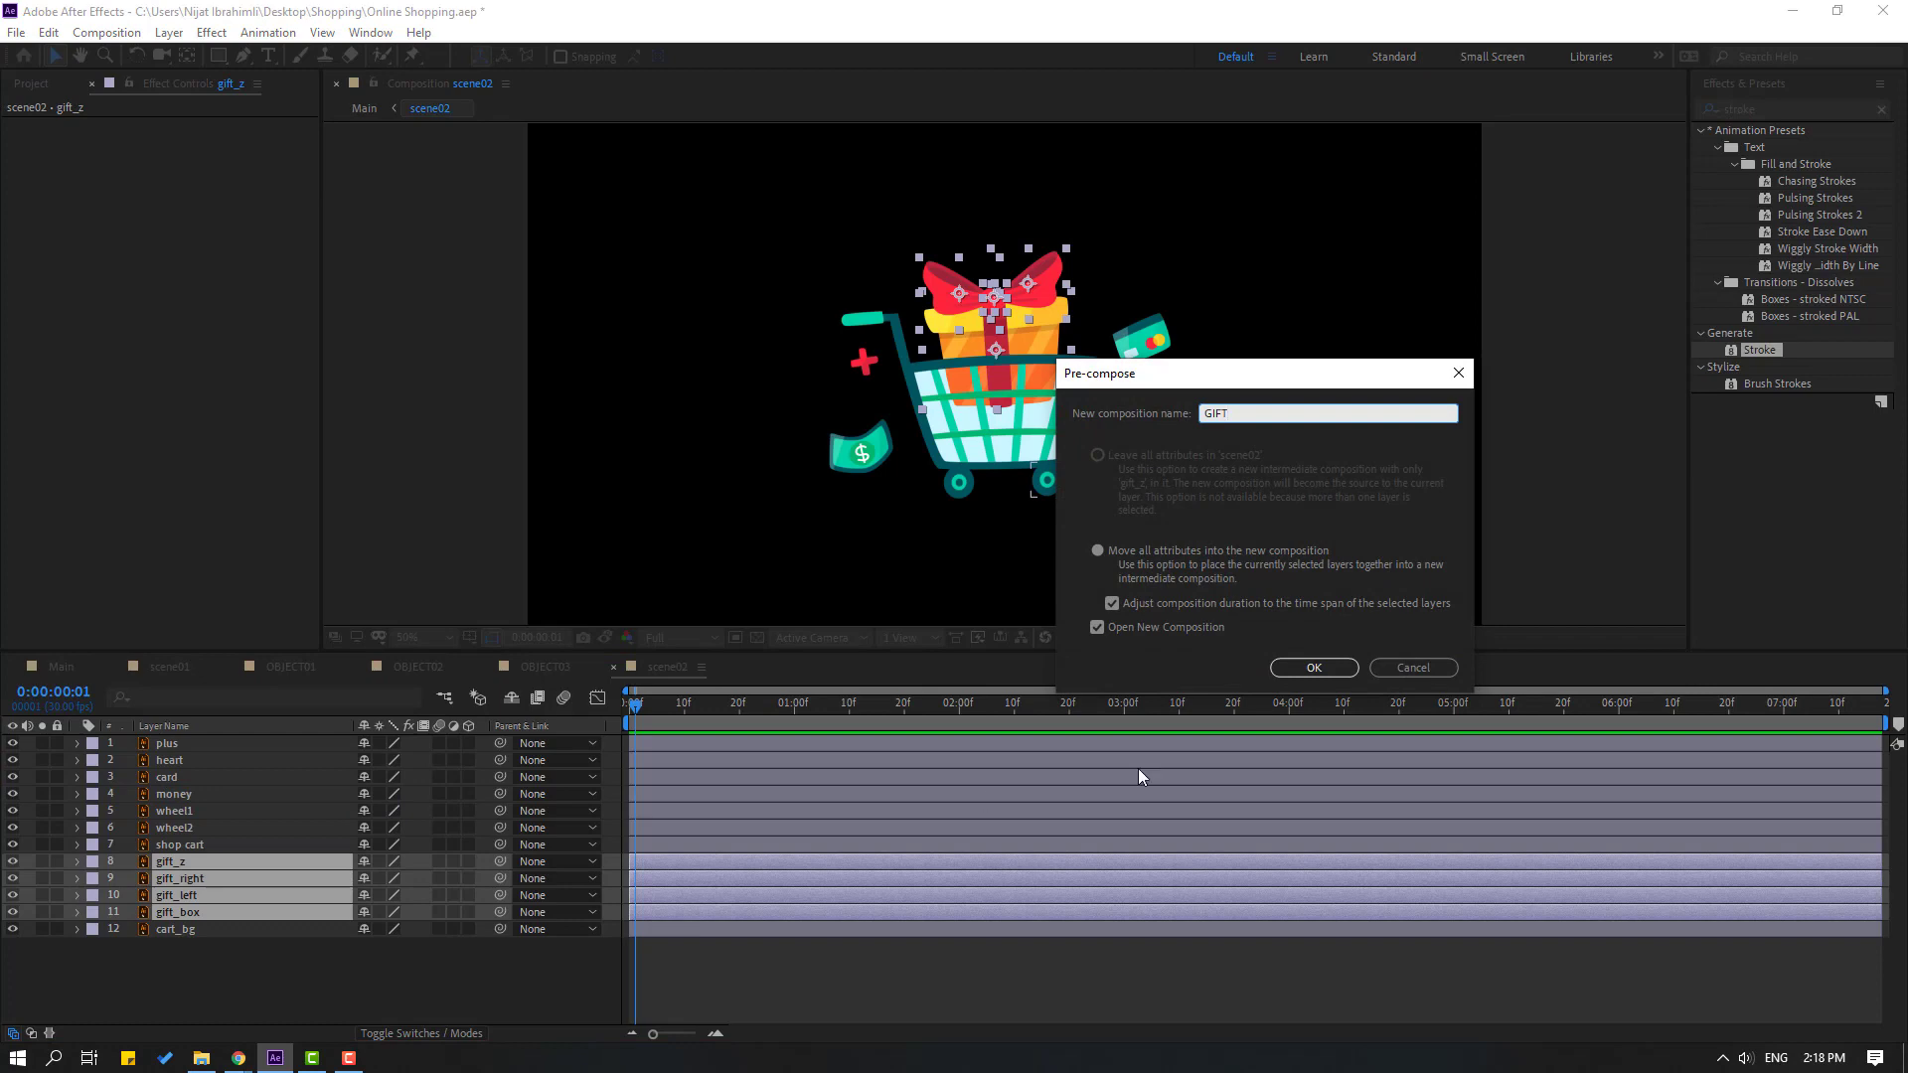
left_click(1347, 668)
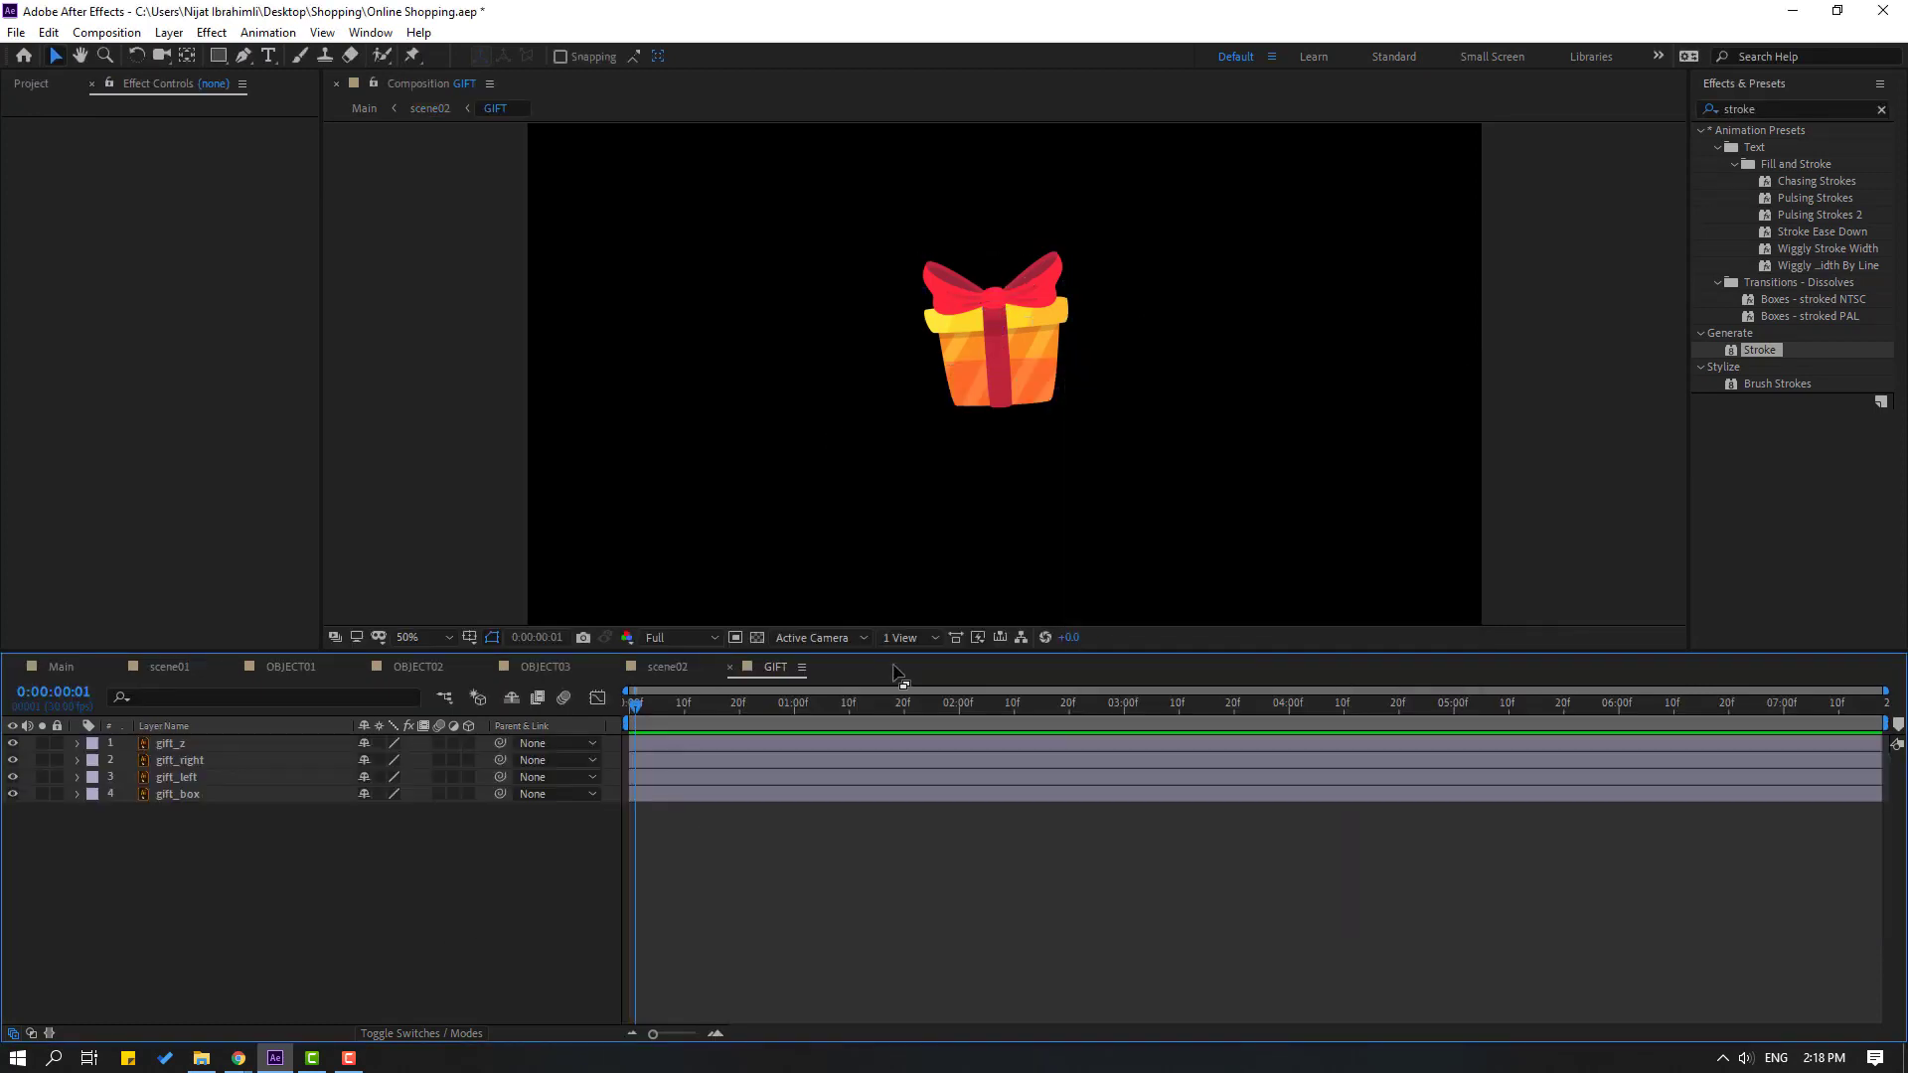
Move gift_right's anchor point to its inner tip at the bow's centre knot
scroll(1015, 351, "up", 4)
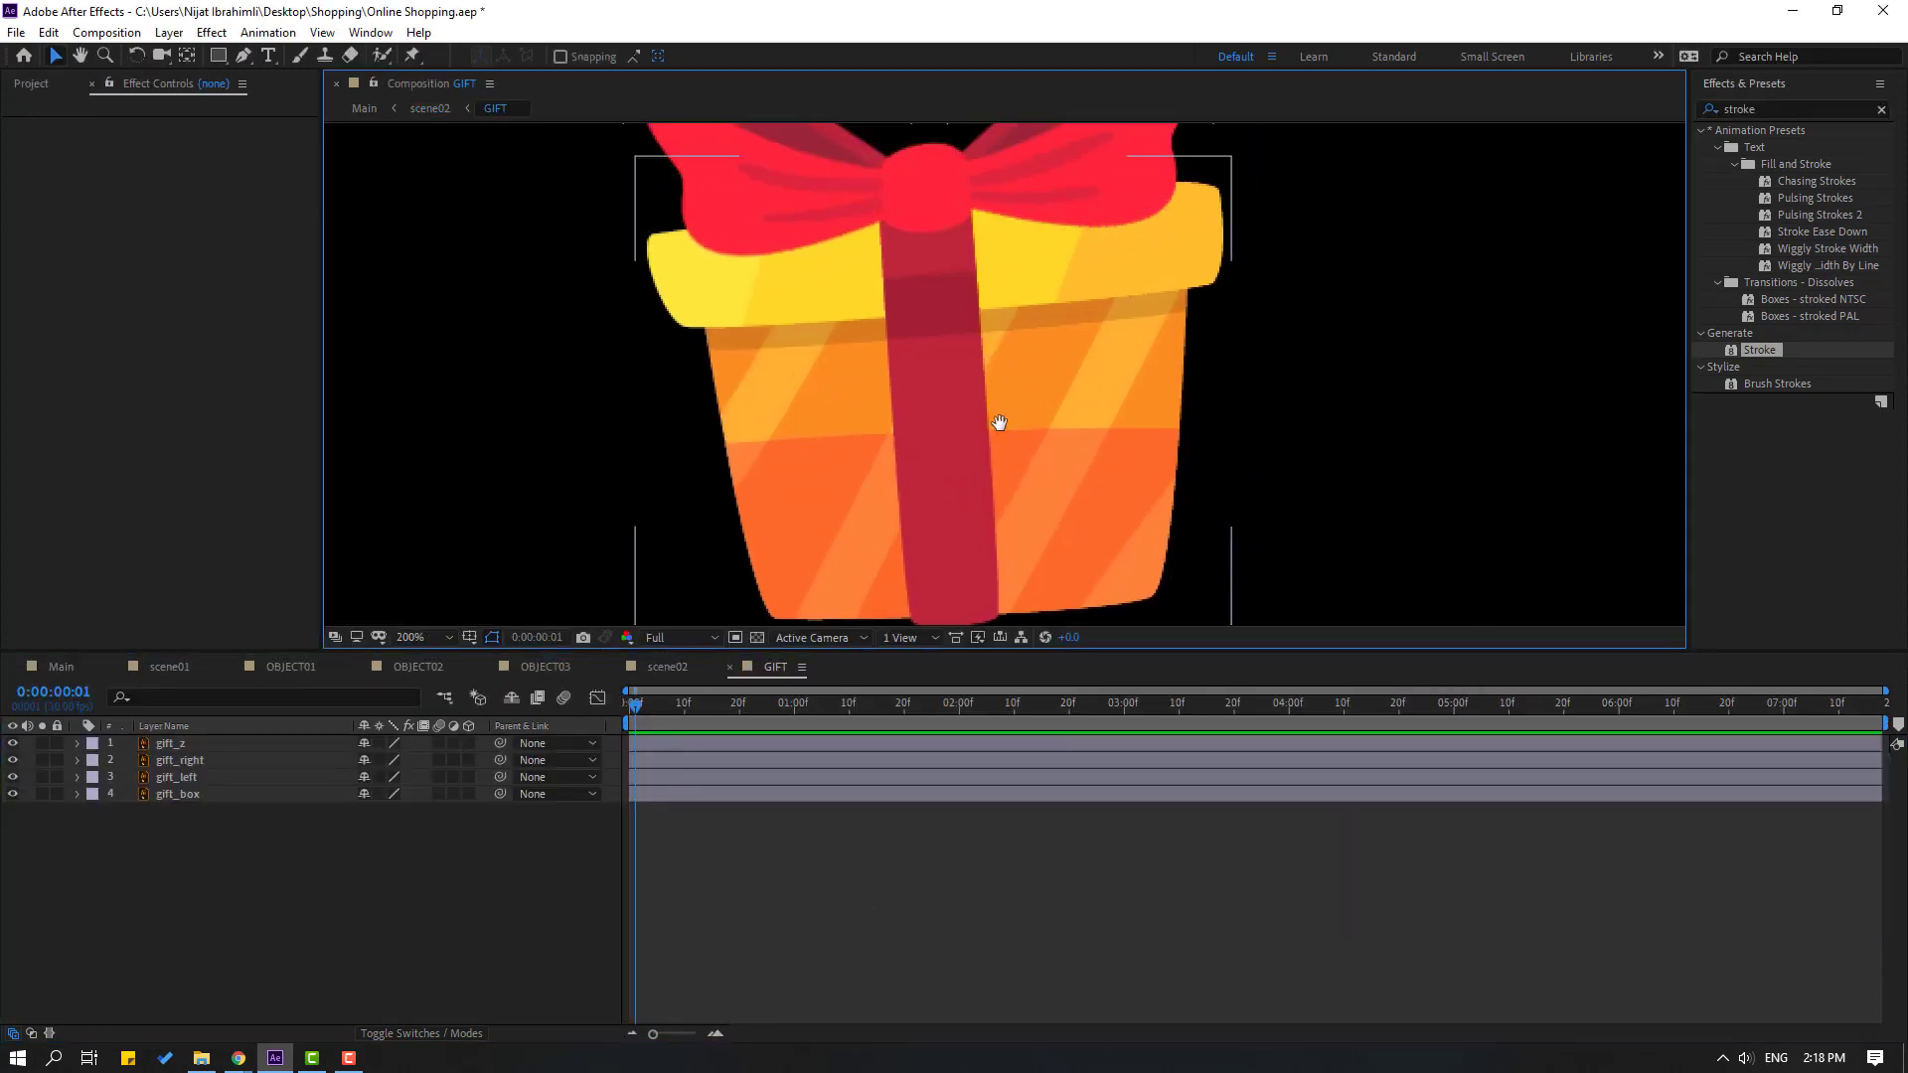
left_click(1067, 248)
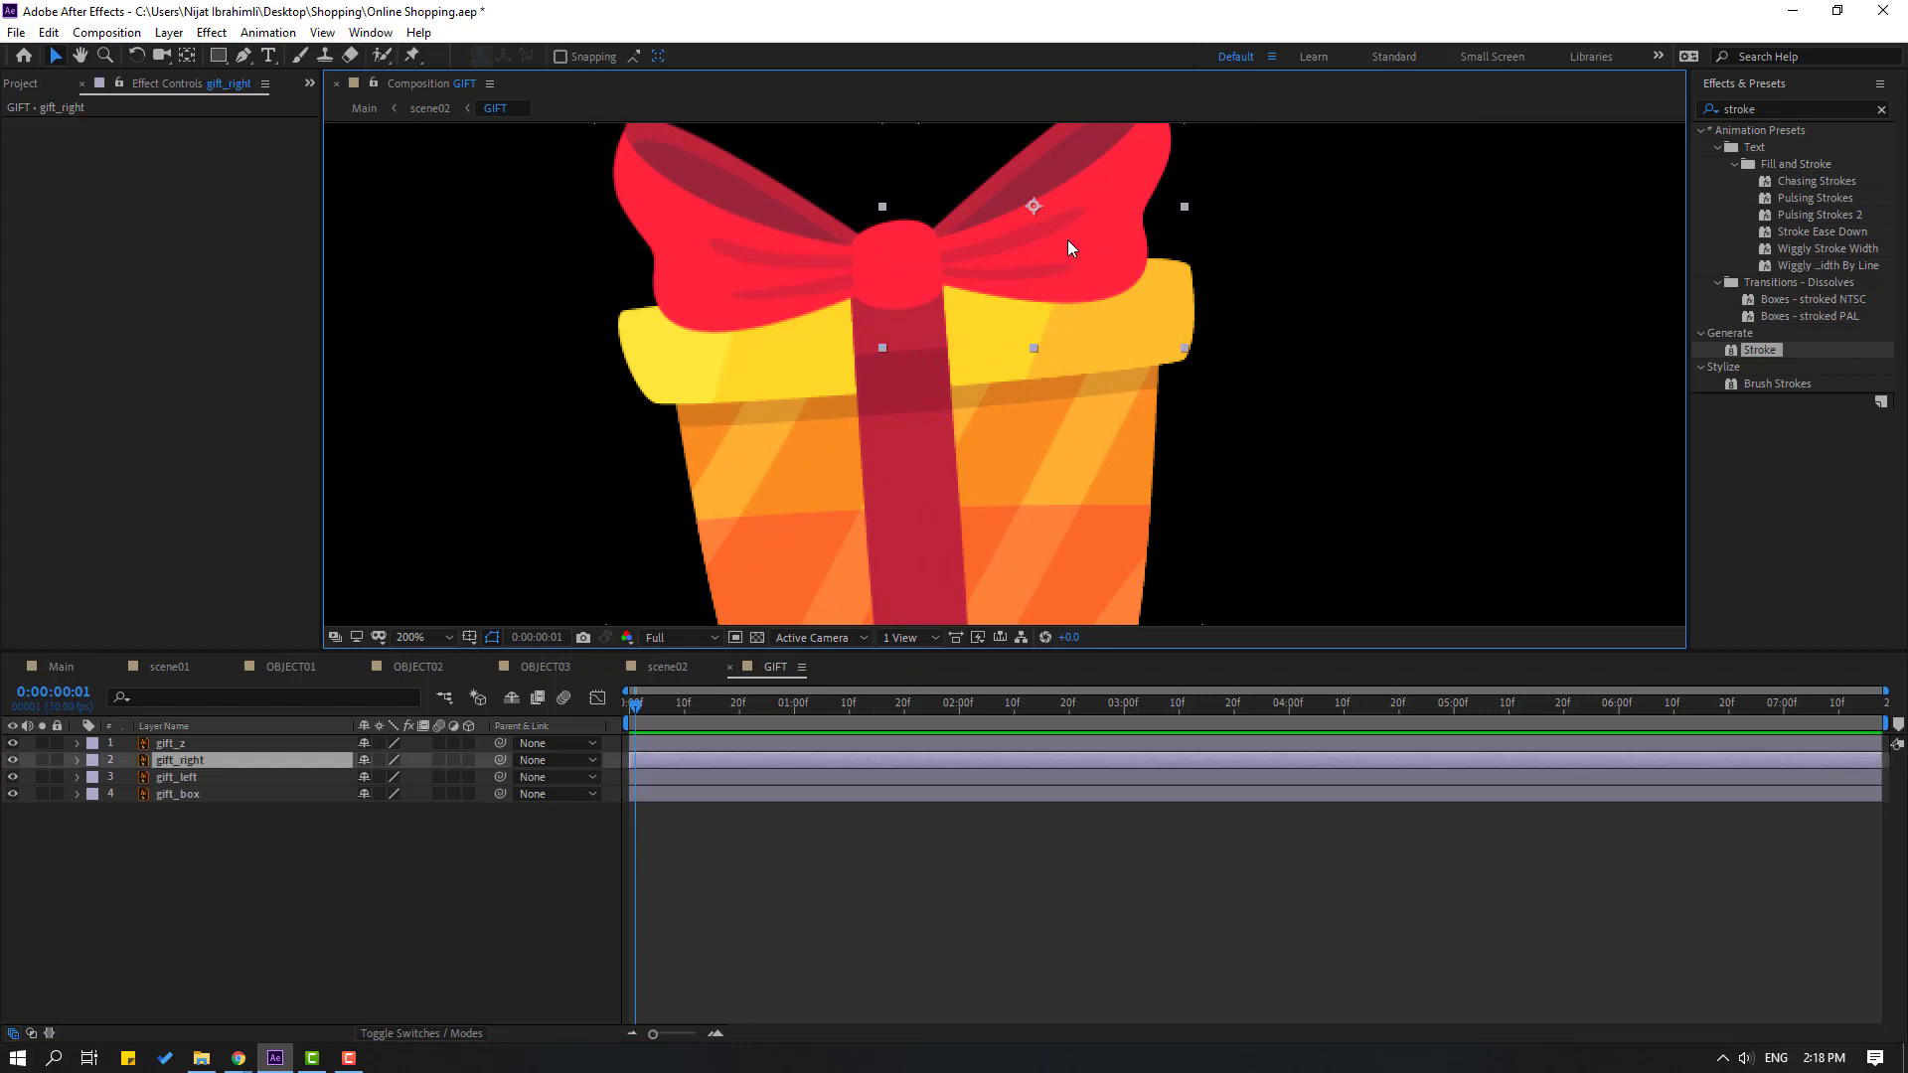
left_click(42, 760)
left_click_drag(1054, 311, 1017, 407)
left_click(186, 57)
left_click_drag(988, 315, 874, 360)
left_click(56, 56)
left_click(42, 760)
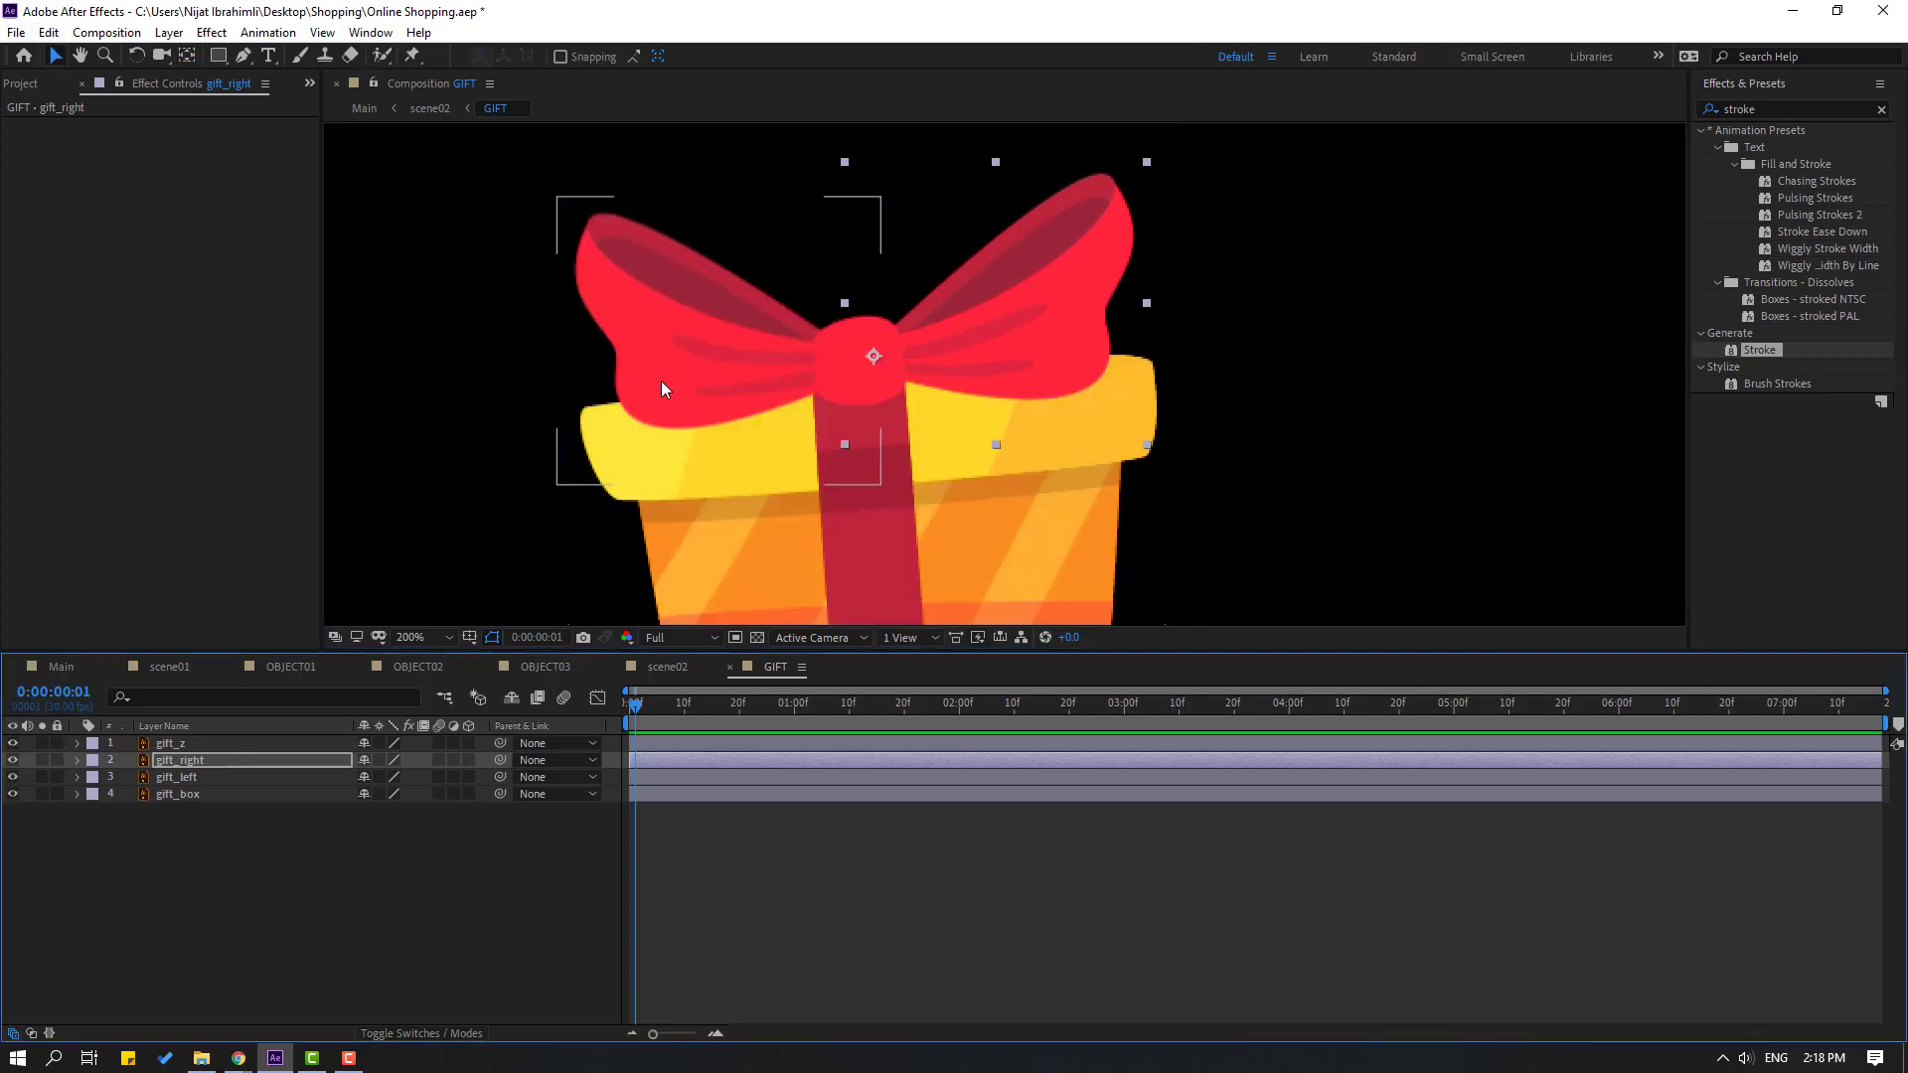
Move gift_left's anchor point to its inner tip at the bow's centre knot
left_click(634, 314)
left_click(42, 777)
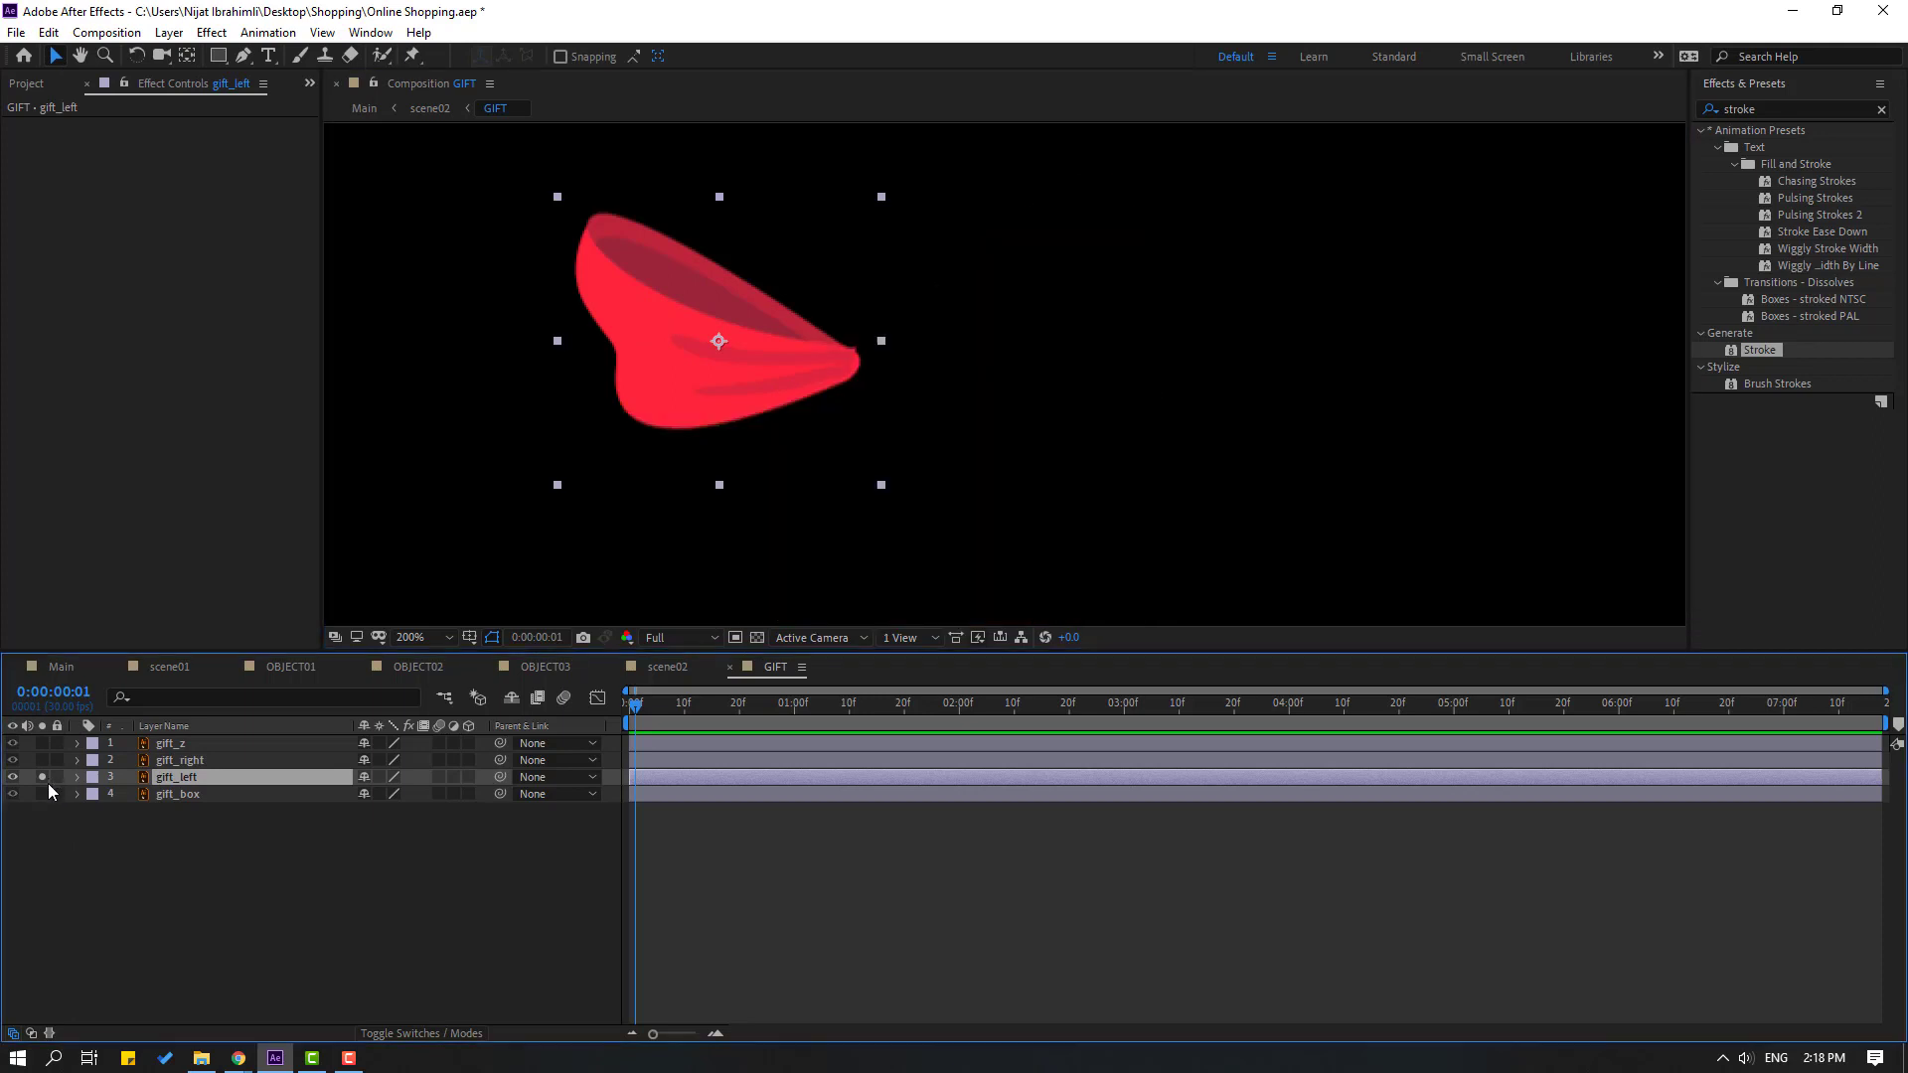
left_click(186, 56)
left_click_drag(726, 340, 847, 363)
left_click(57, 57)
left_click(41, 777)
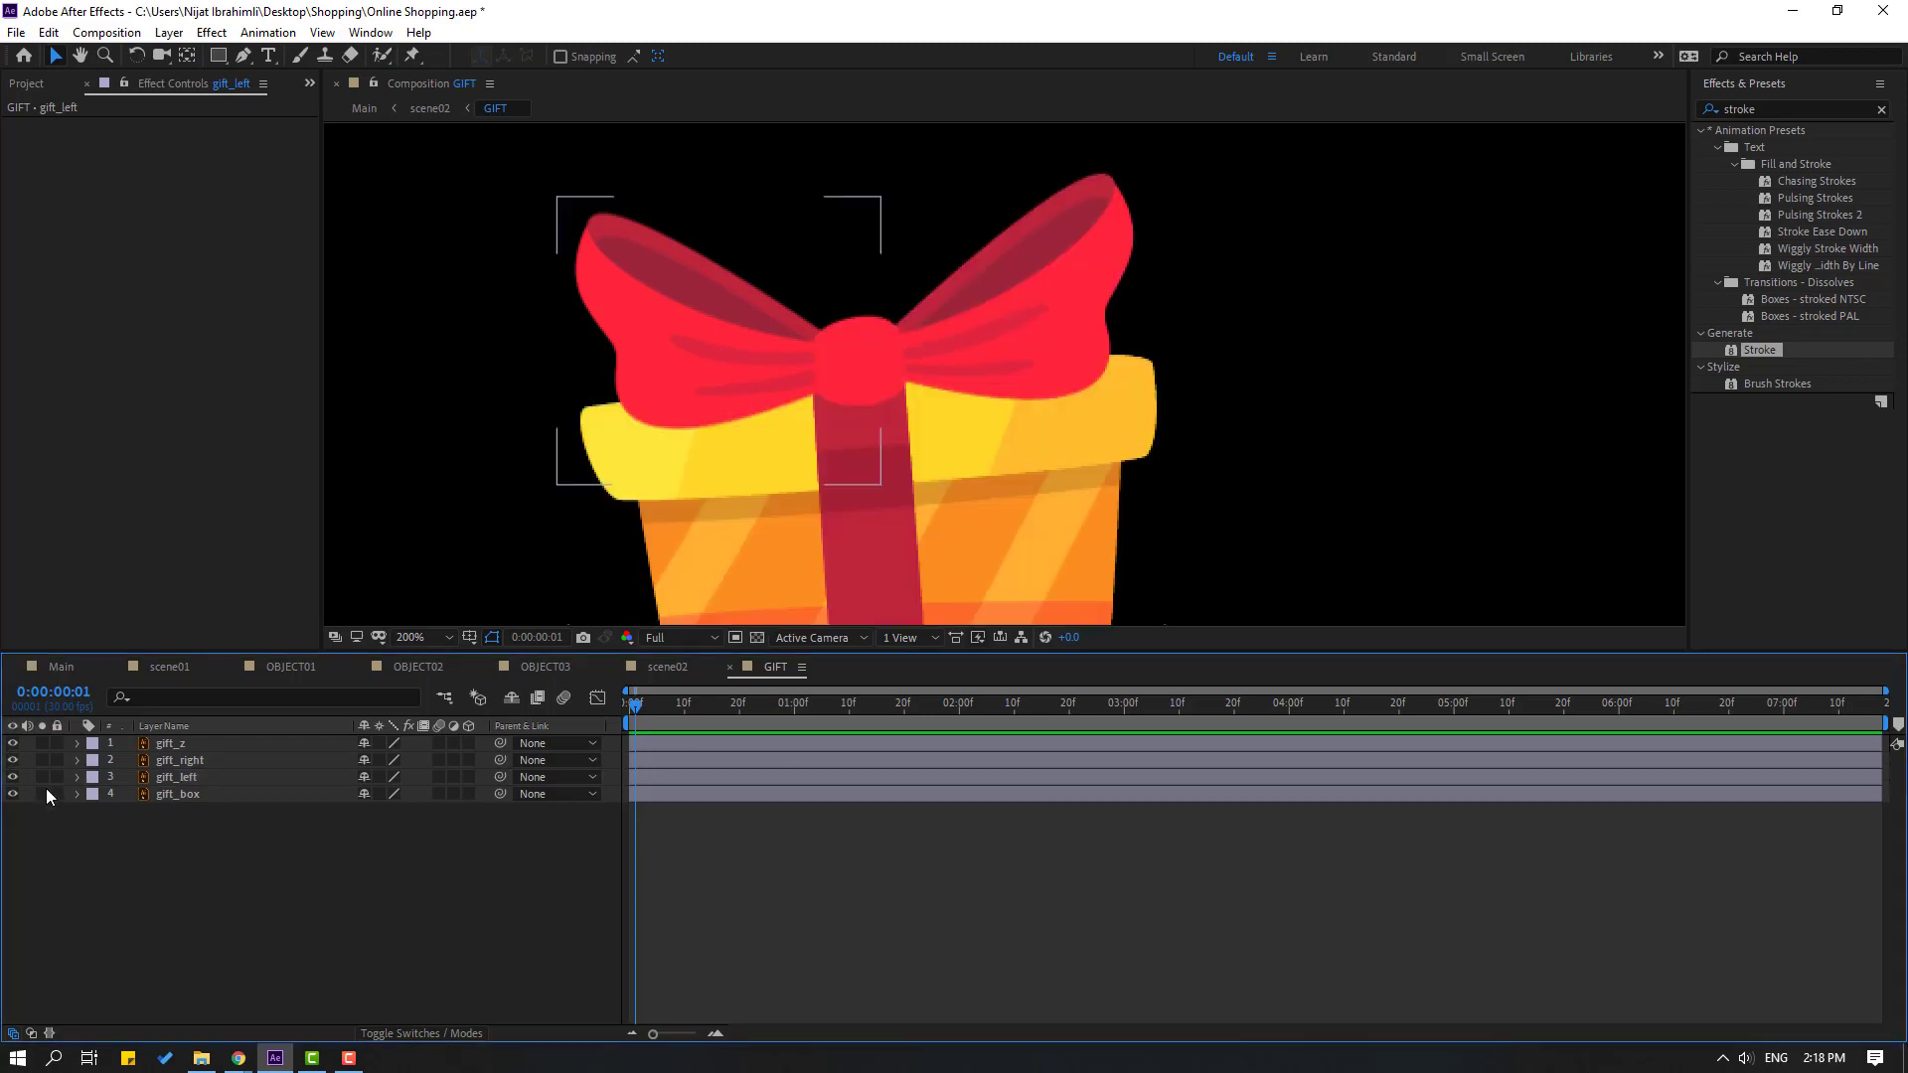
Parent gift_z, gift_right and gift_left to gift_box
left_click(171, 743)
left_click_drag(499, 743, 194, 794)
left_click(236, 862)
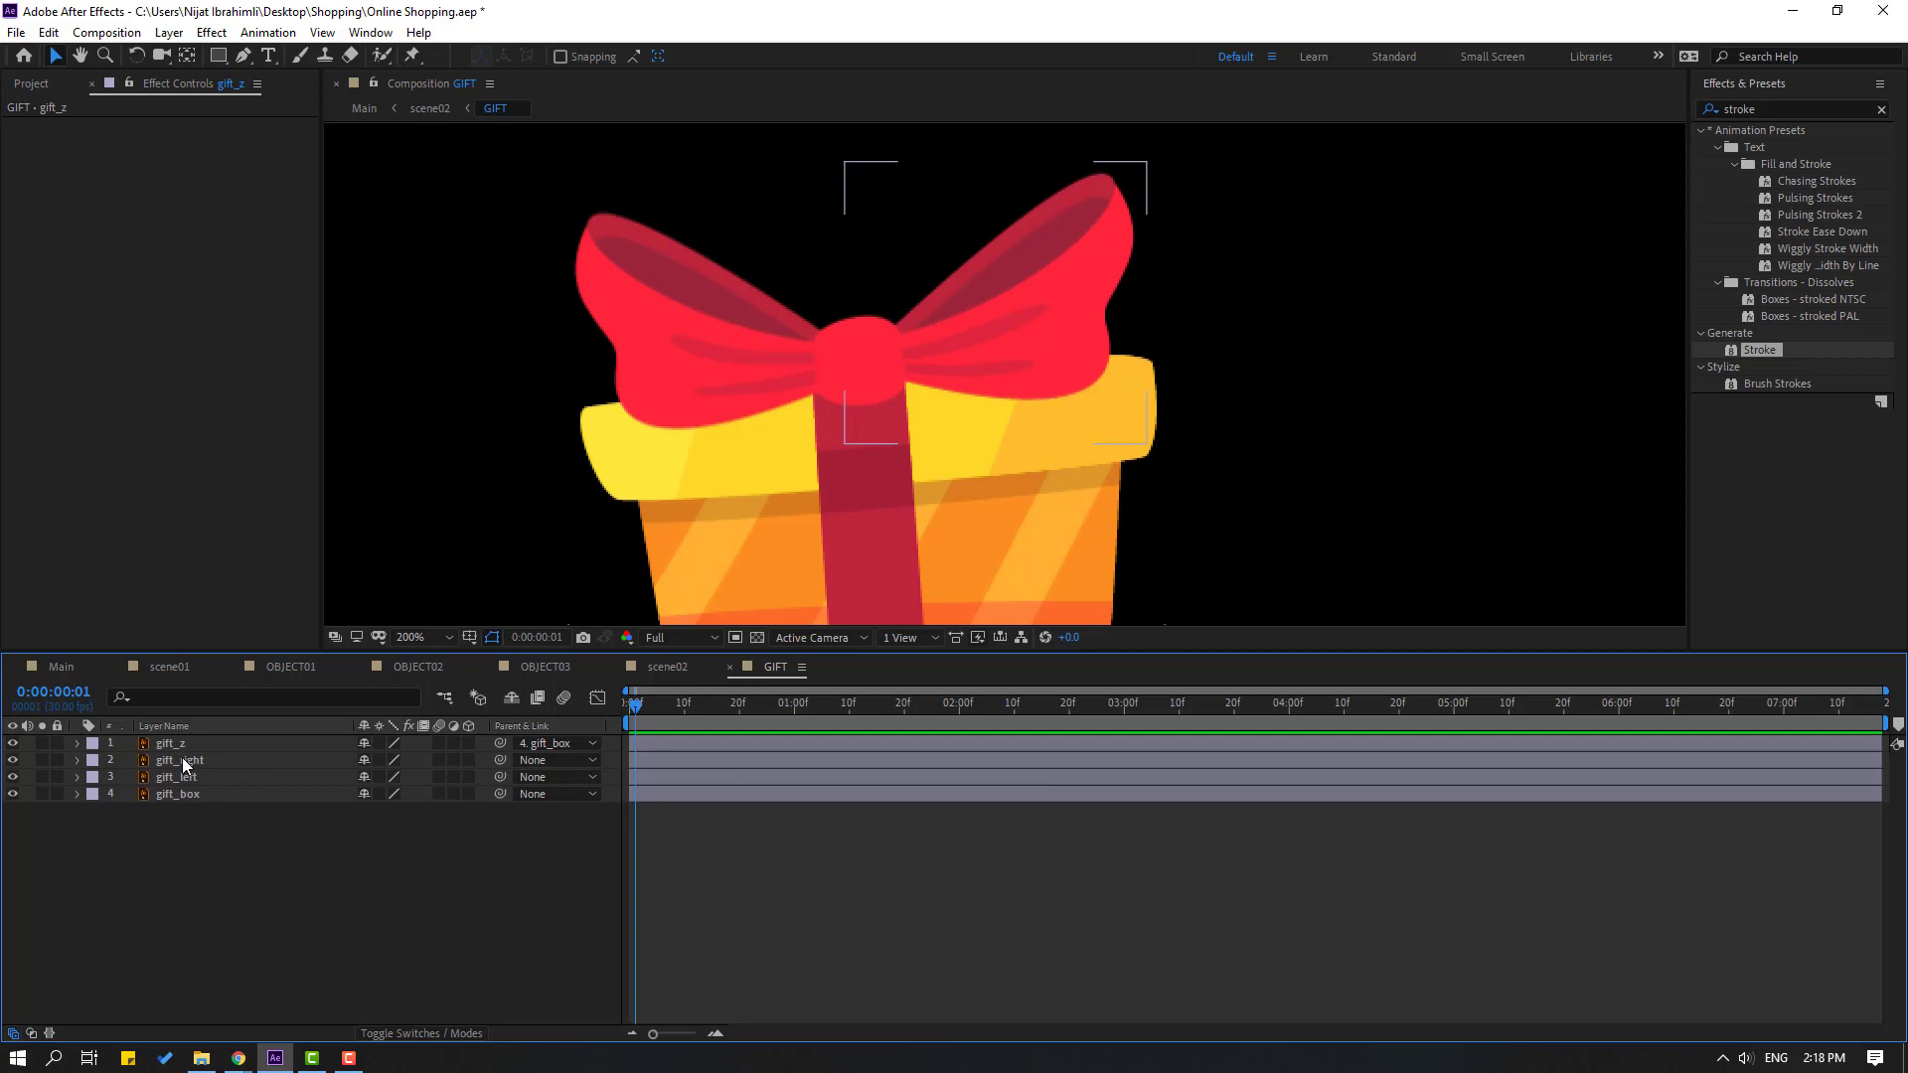
left_click(181, 760)
left_click(193, 777, "ctrl")
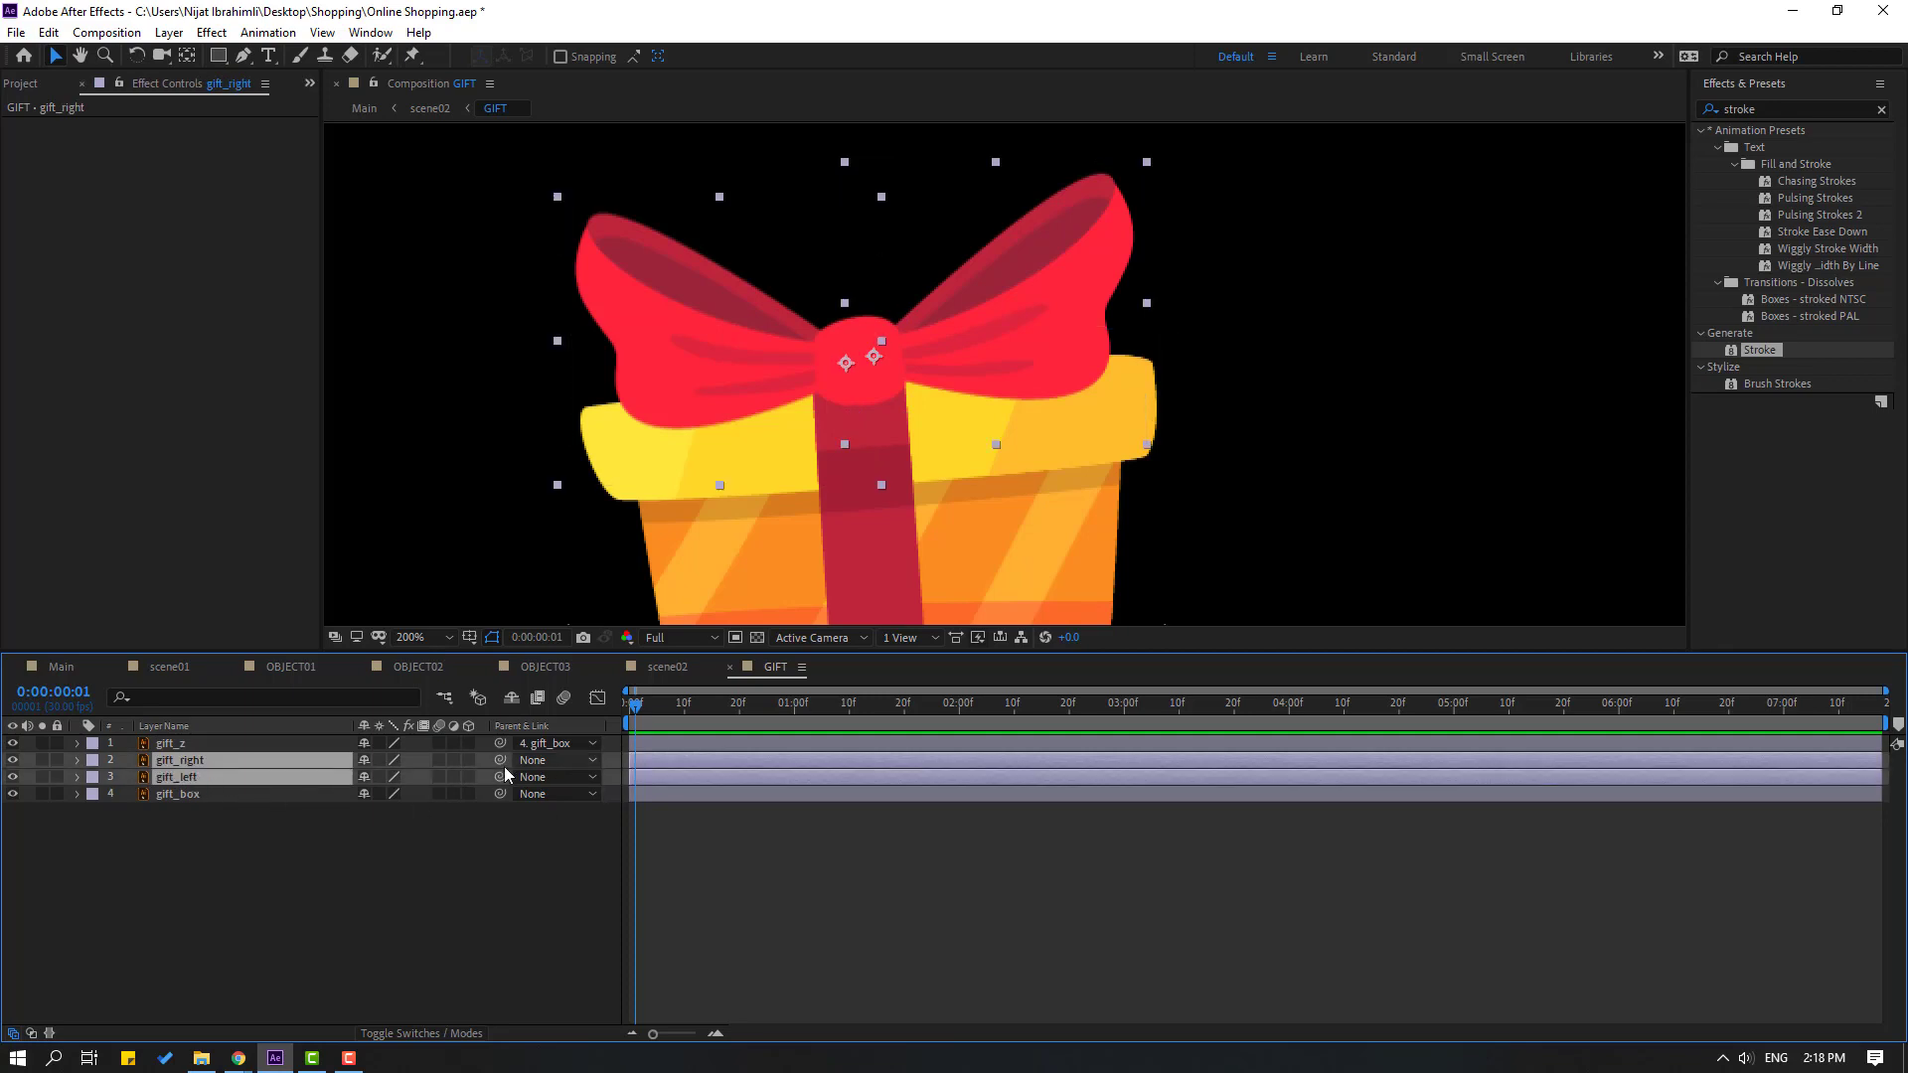
left_click_drag(500, 761, 199, 795)
left_click(216, 853)
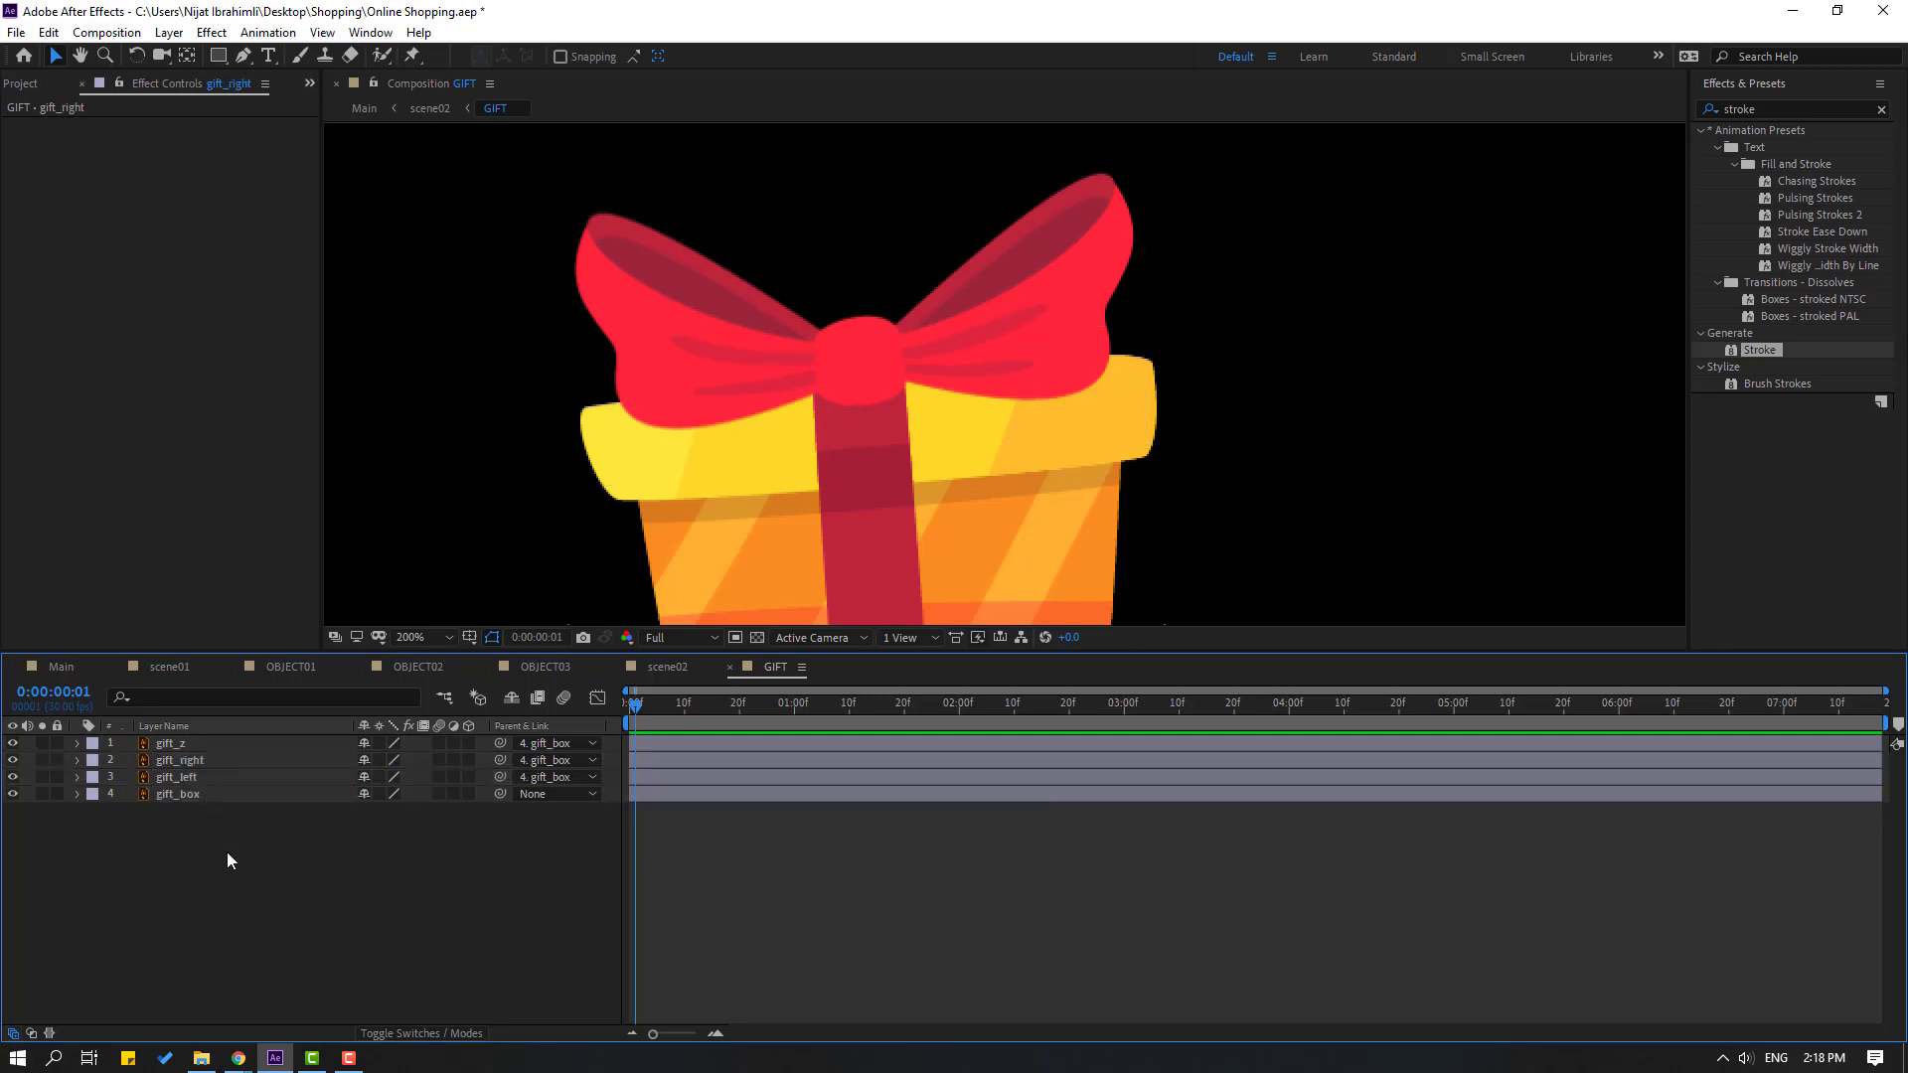
left_click(189, 760)
Start Rotation keyframes on the bow halves, gift_right at about -23° and +16° at 10f
left_click(193, 778, "ctrl")
key("r")
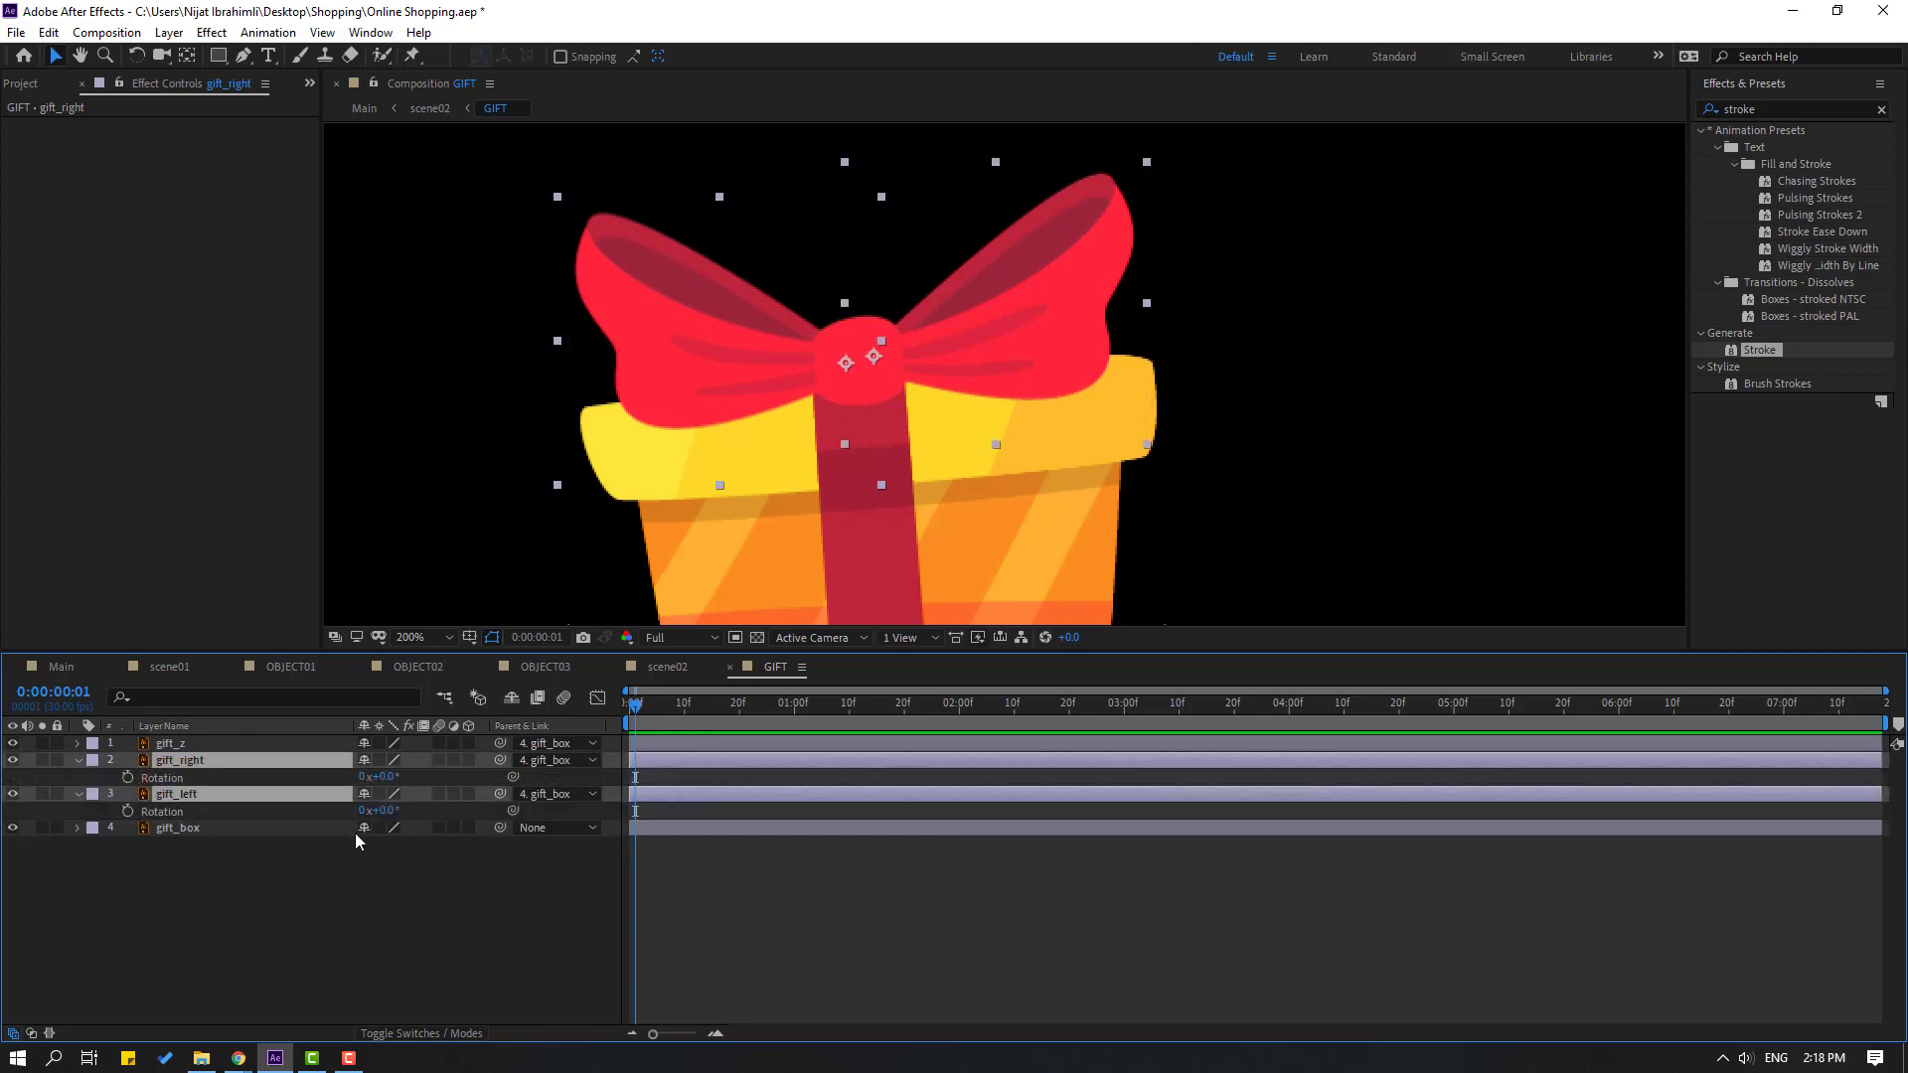
mouse_move(380, 776)
left_mouse_down()
mouse_move(357, 775)
mouse_move(414, 812)
mouse_move(361, 776)
mouse_move(378, 813)
left_mouse_up()
left_click(128, 777)
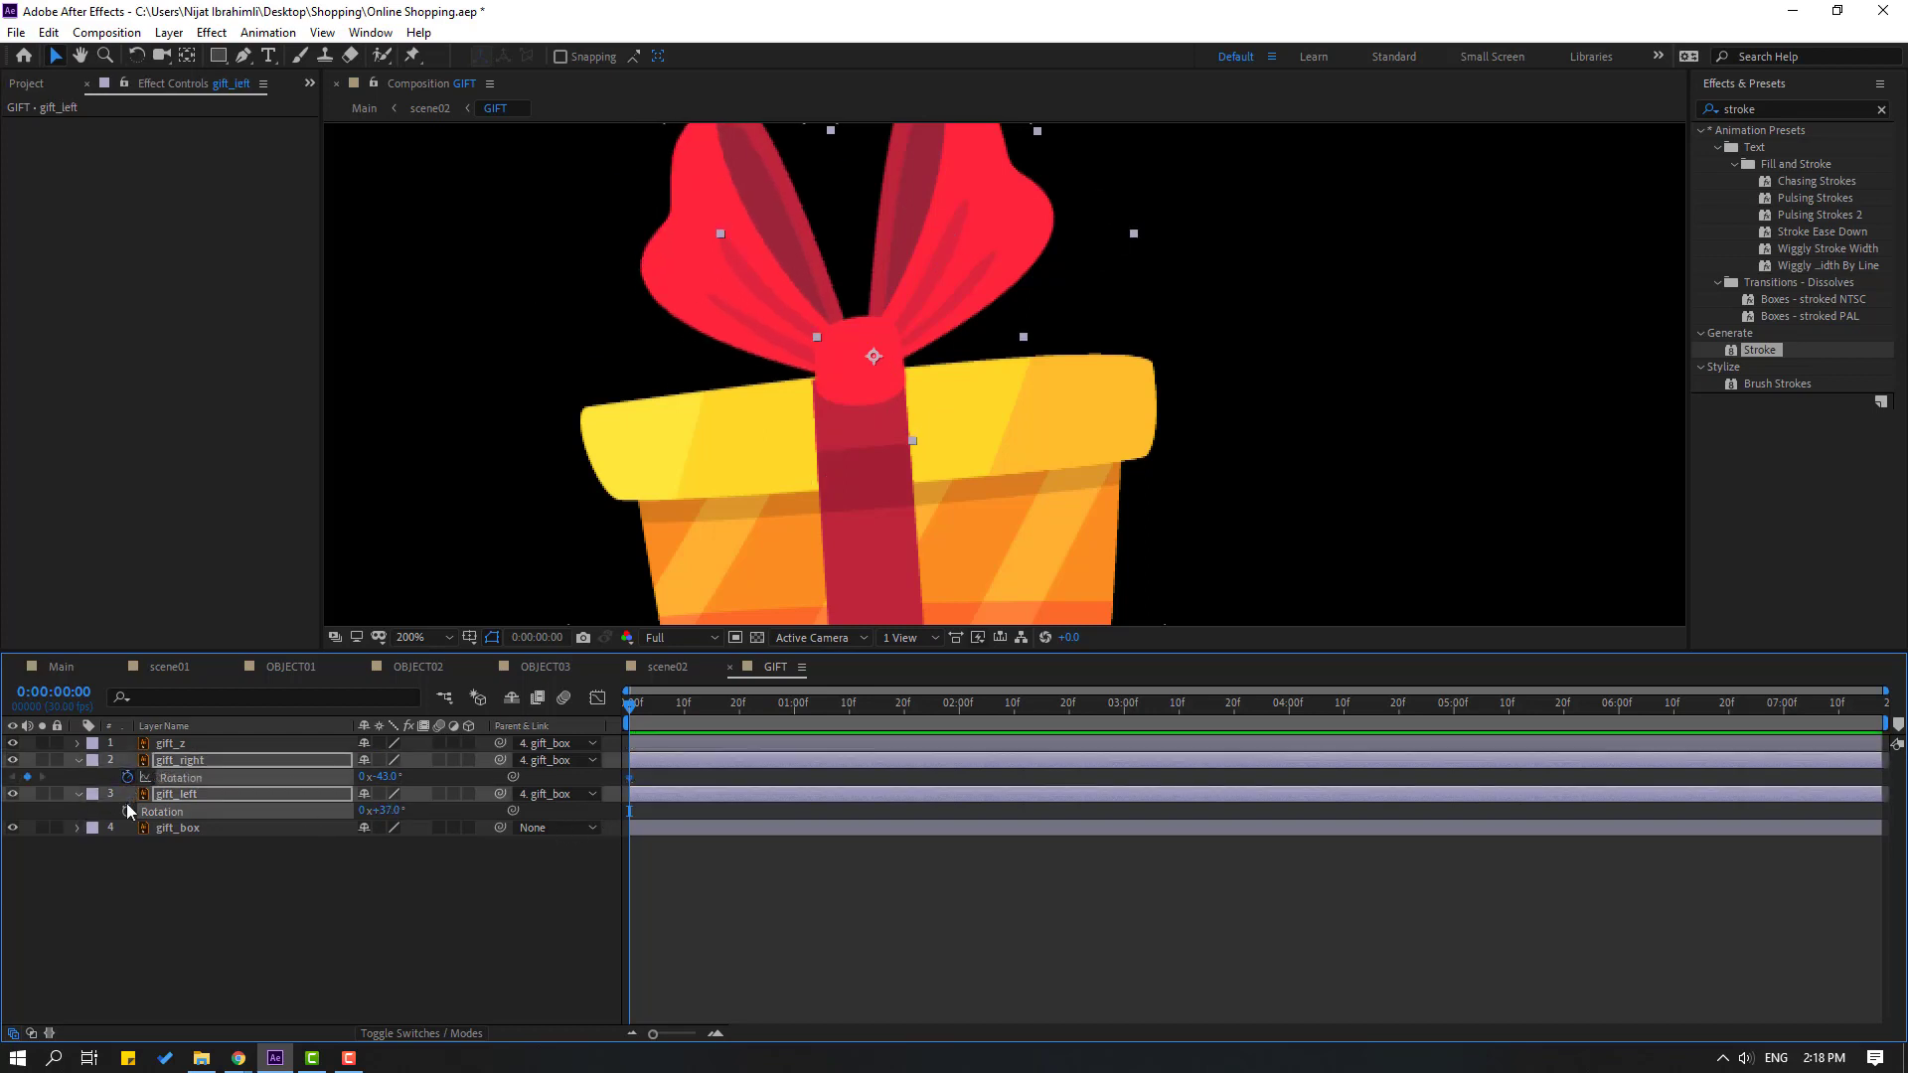
key("shift+Page_Down")
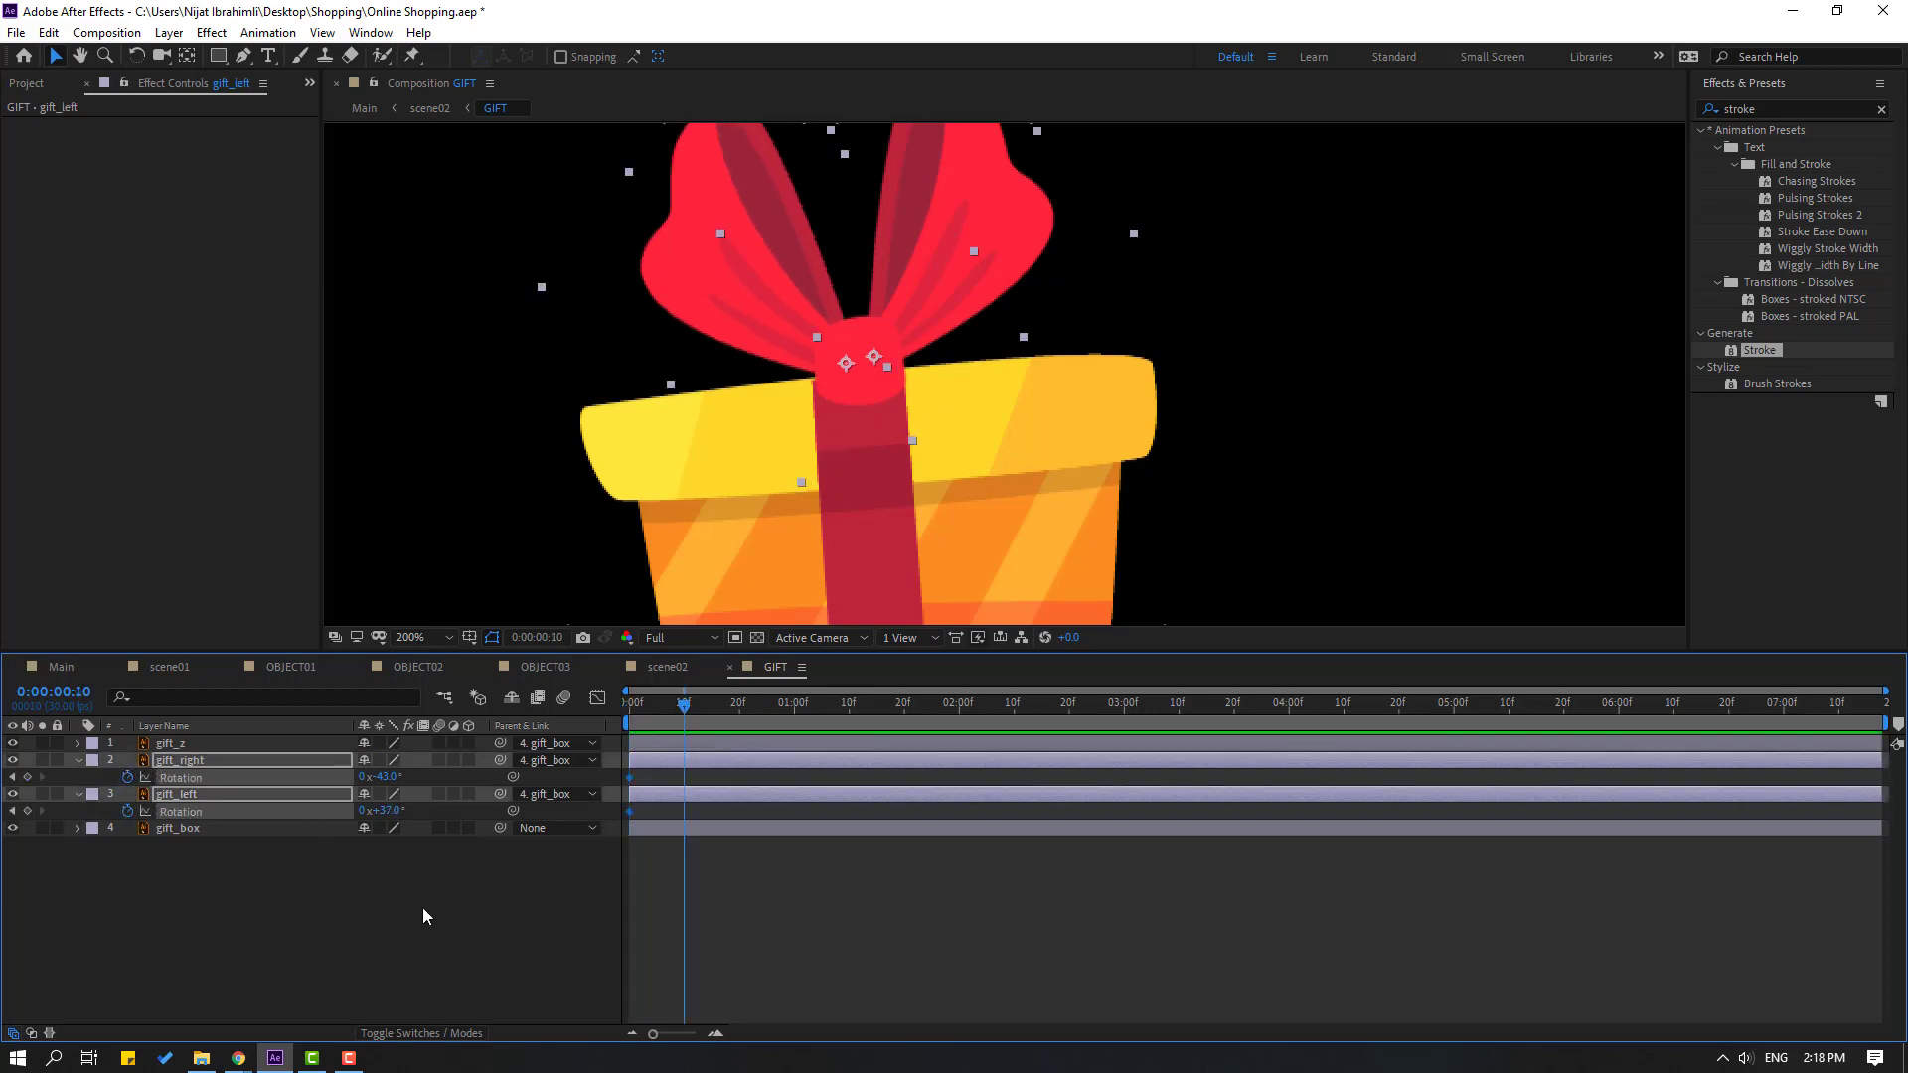
left_click(384, 896)
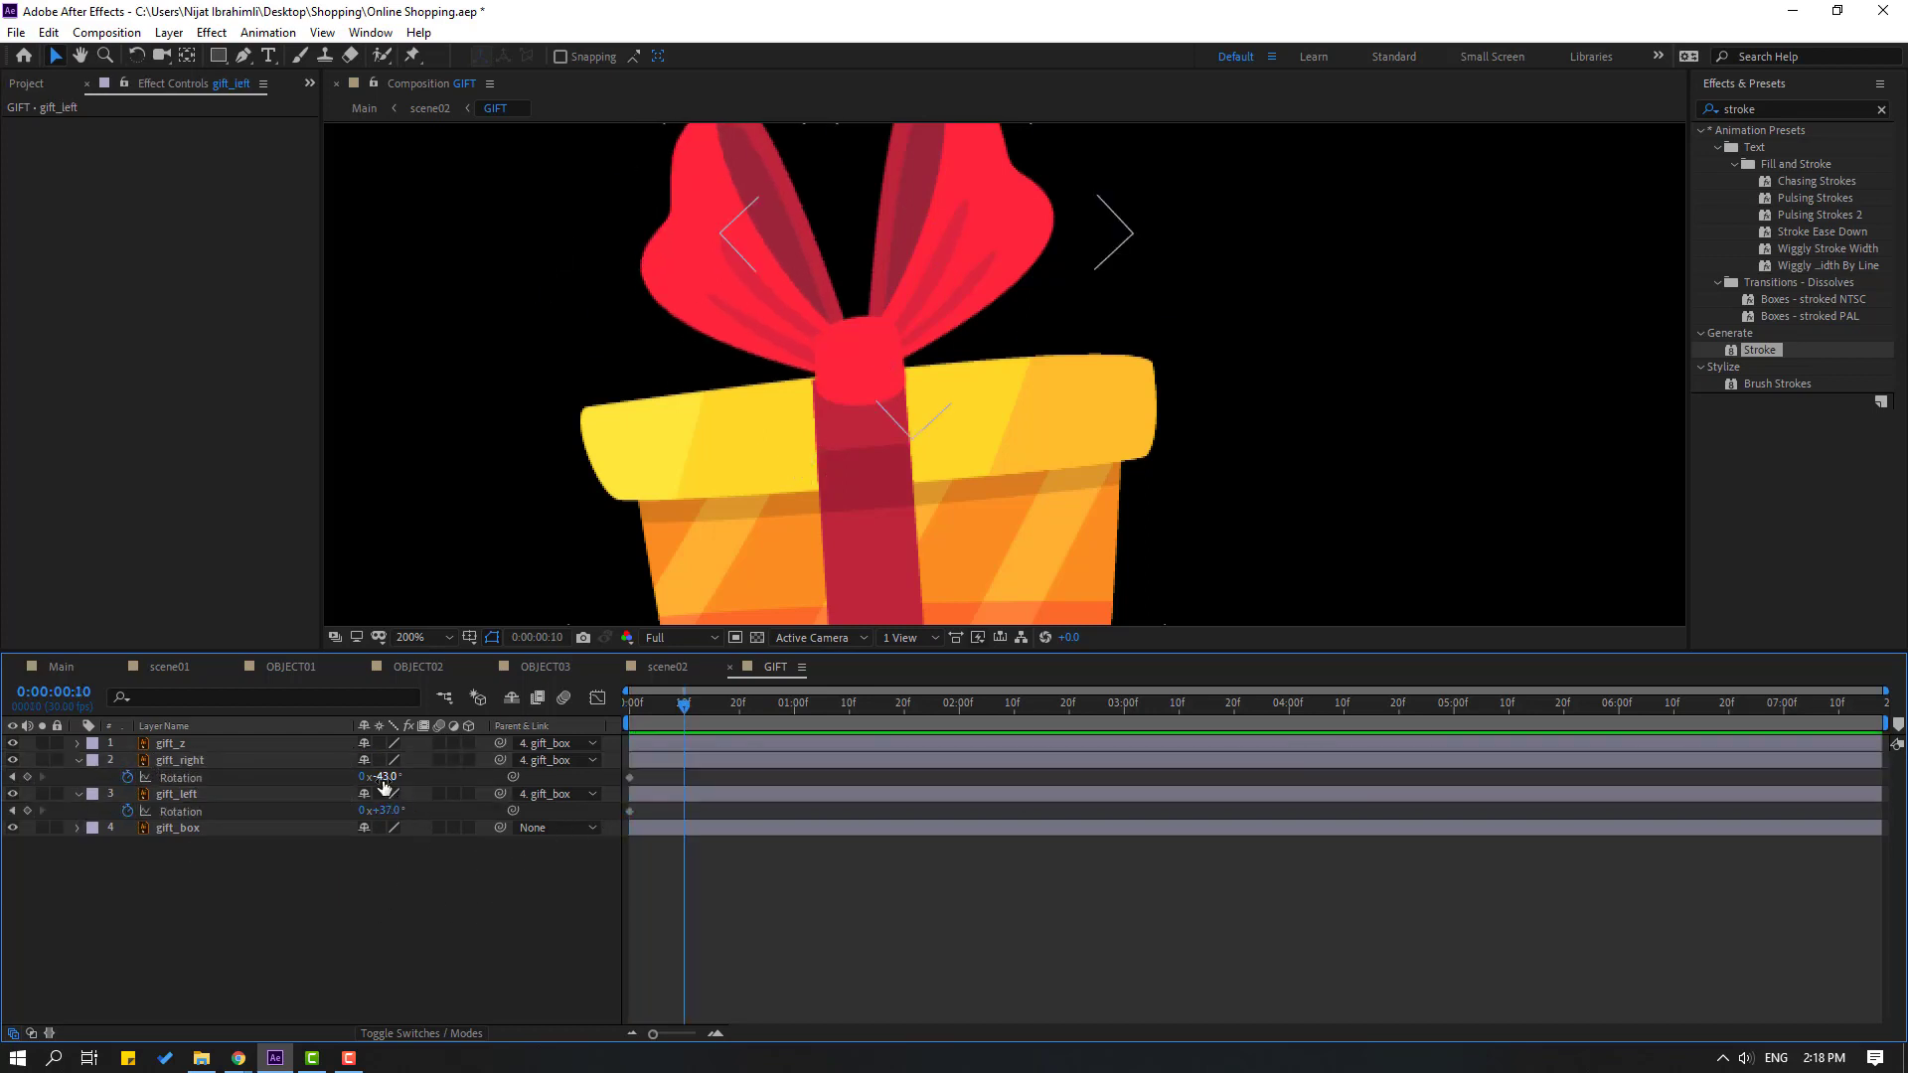
mouse_move(383, 786)
left_mouse_down()
mouse_move(433, 804)
mouse_move(367, 814)
mouse_move(410, 777)
mouse_move(390, 777)
left_mouse_up()
At frame 20, set gift_right's Rotation to -15° and gift_left's to 15°
left_click(399, 777)
key("shift+Page_Down")
type("-15")
key("Return")
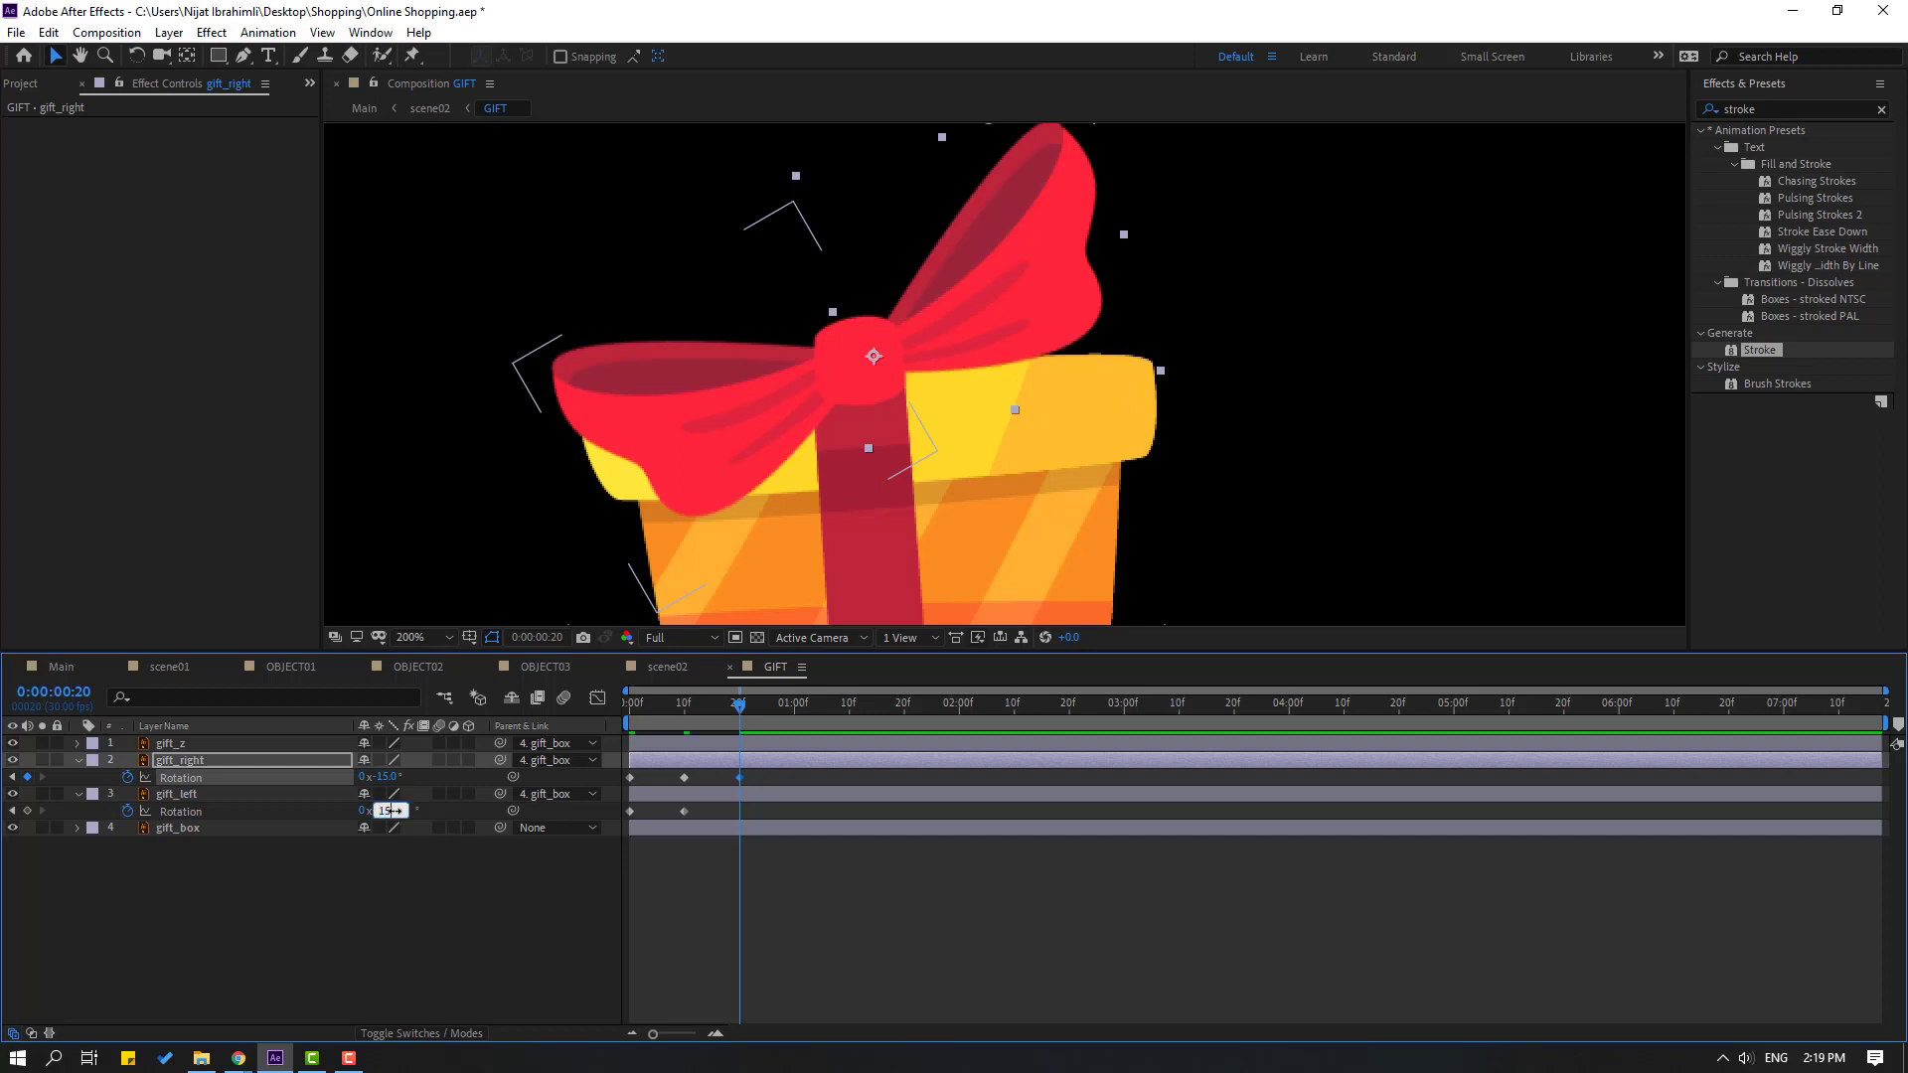
left_click(390, 811)
type("15")
key("Return")
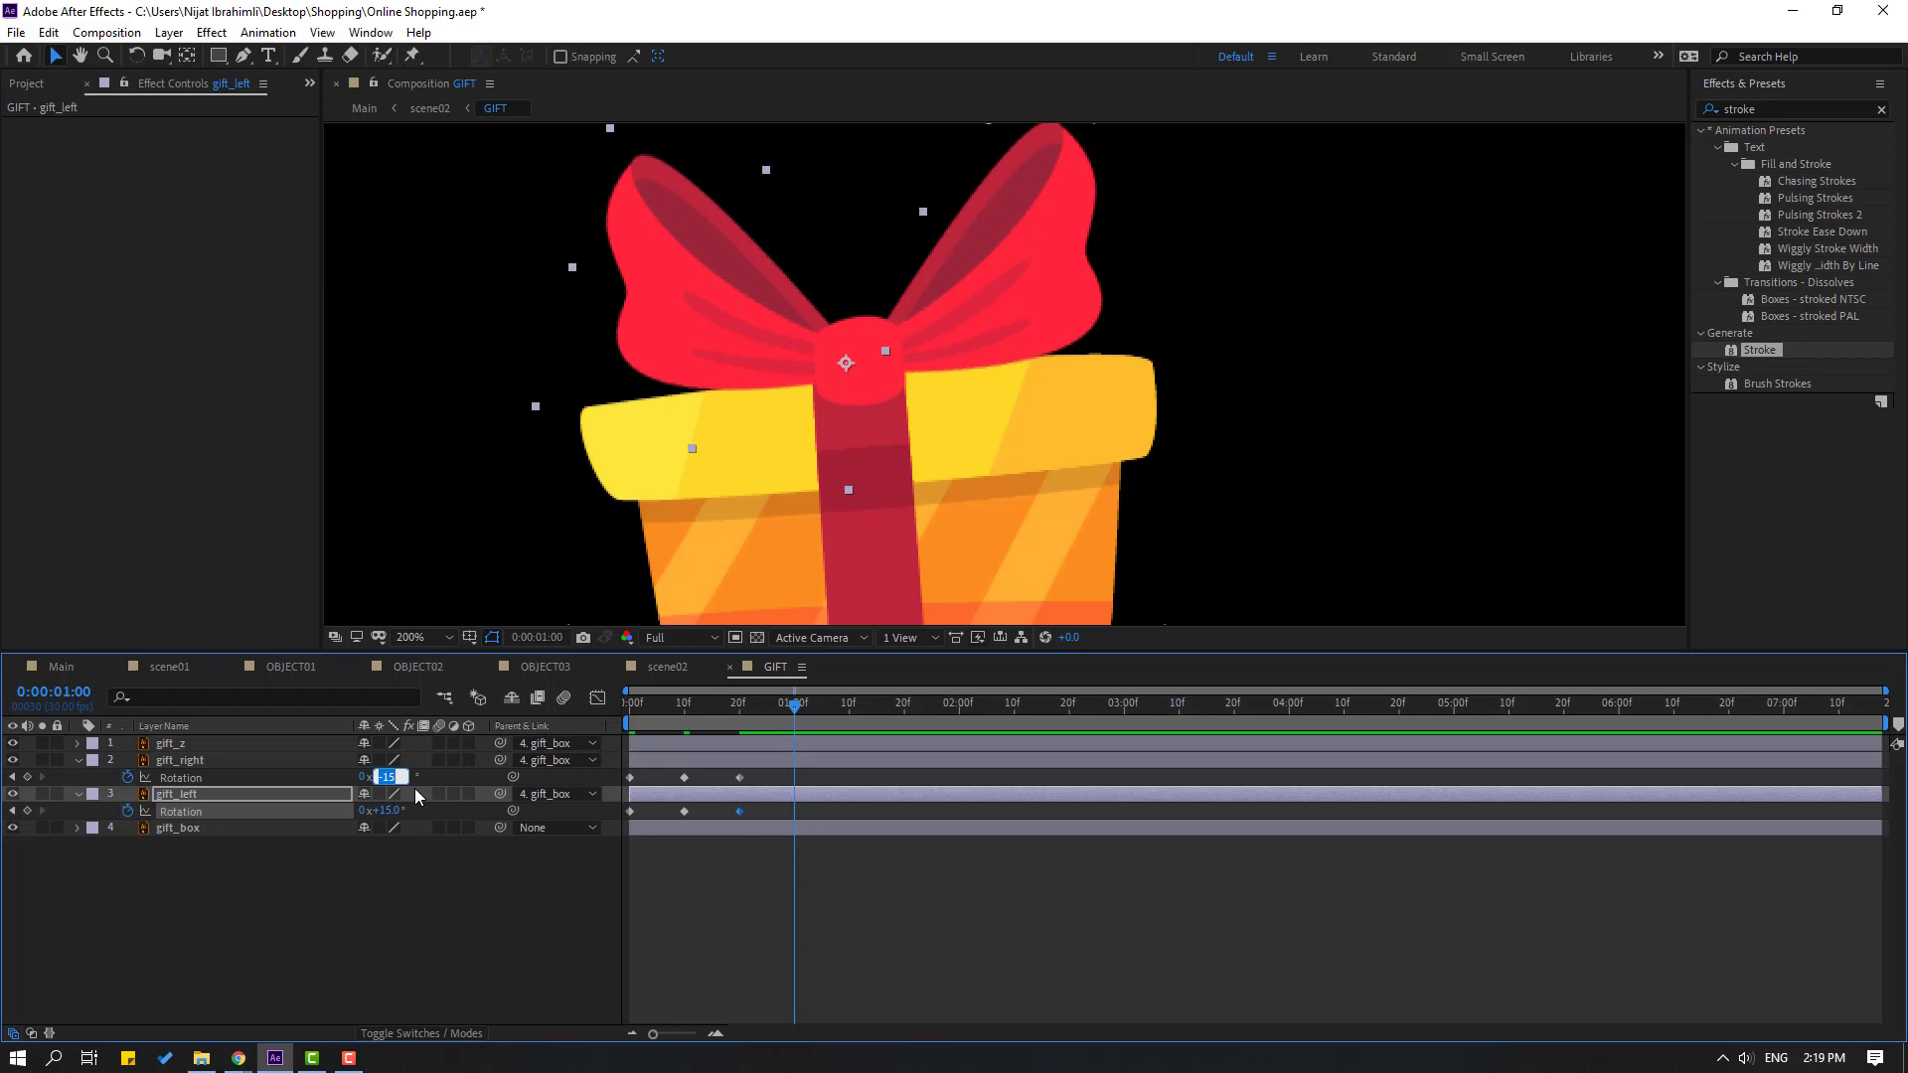
Set gift_right/gift_left Rotation to 7°/-7° at 1:00 and -3°/3° at 1:10
type("7")
key("Return")
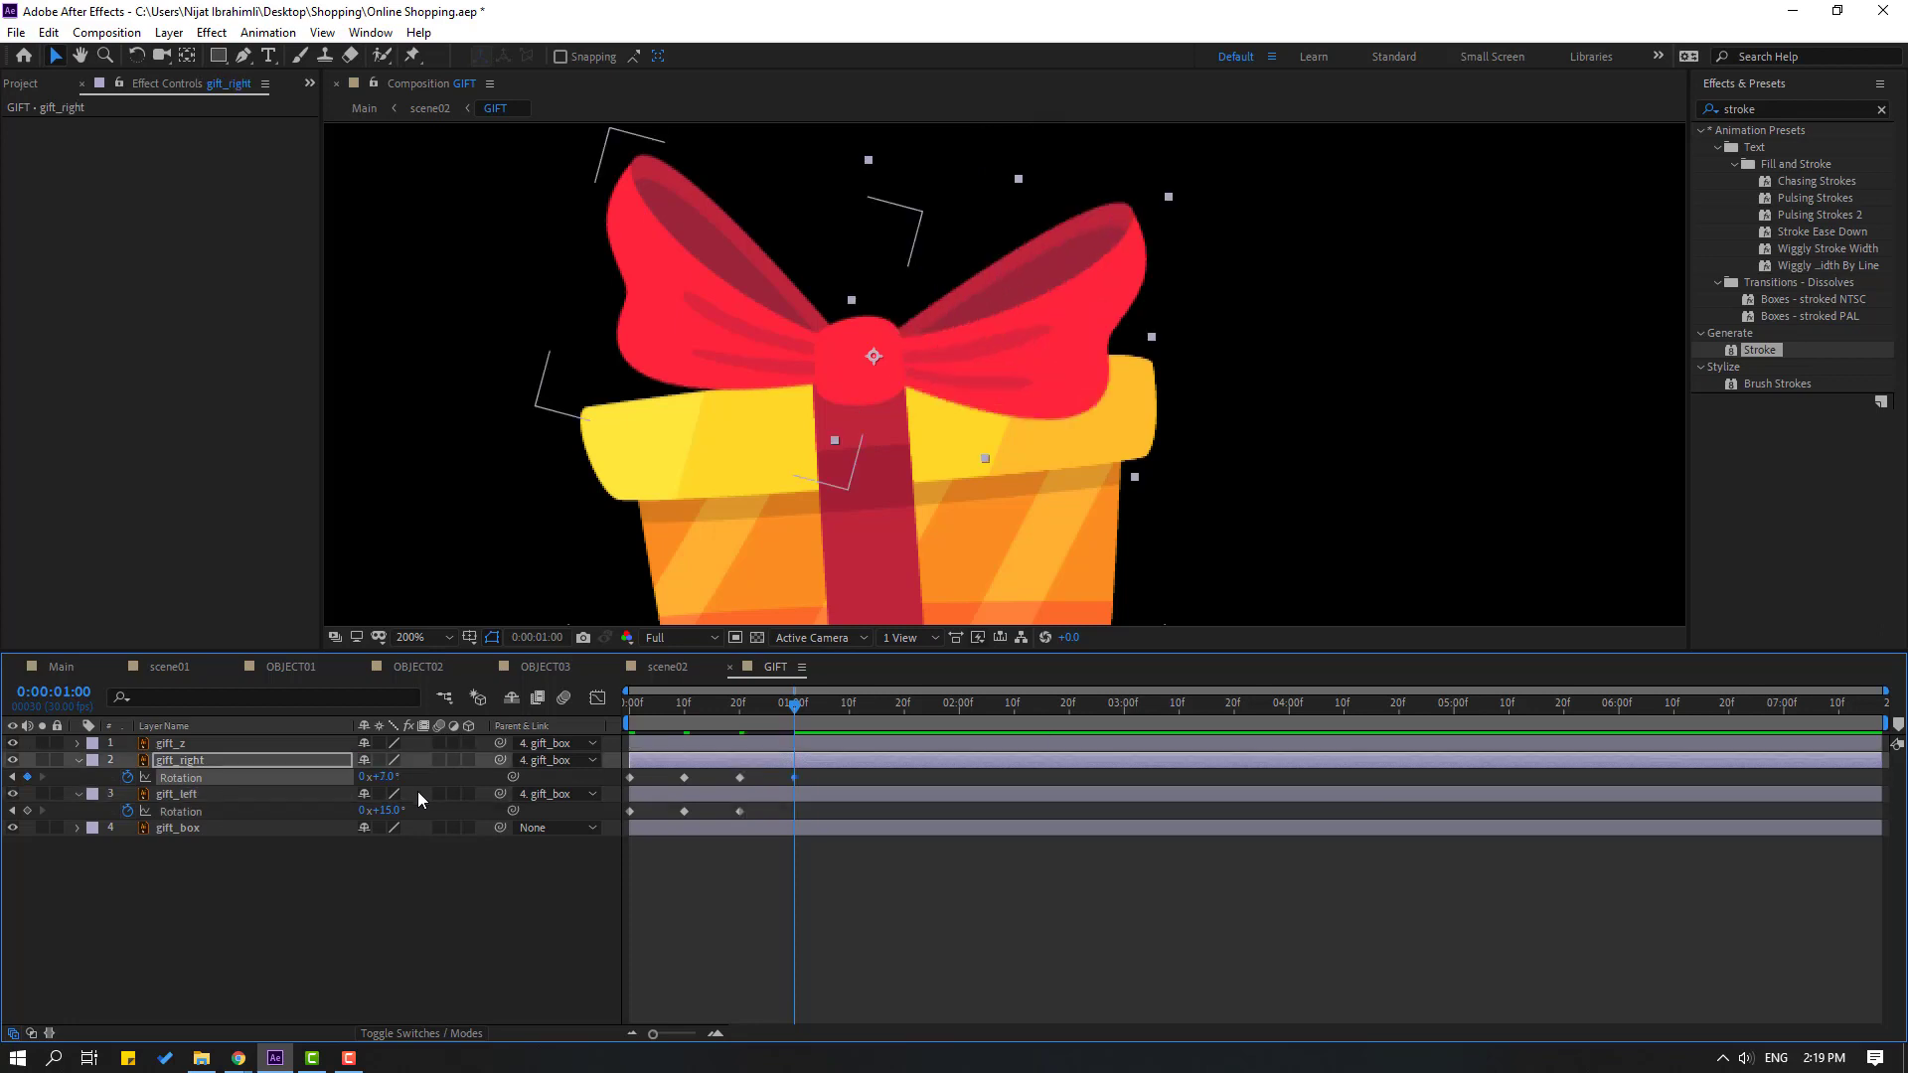
left_click(390, 811)
type("-7")
key("Return")
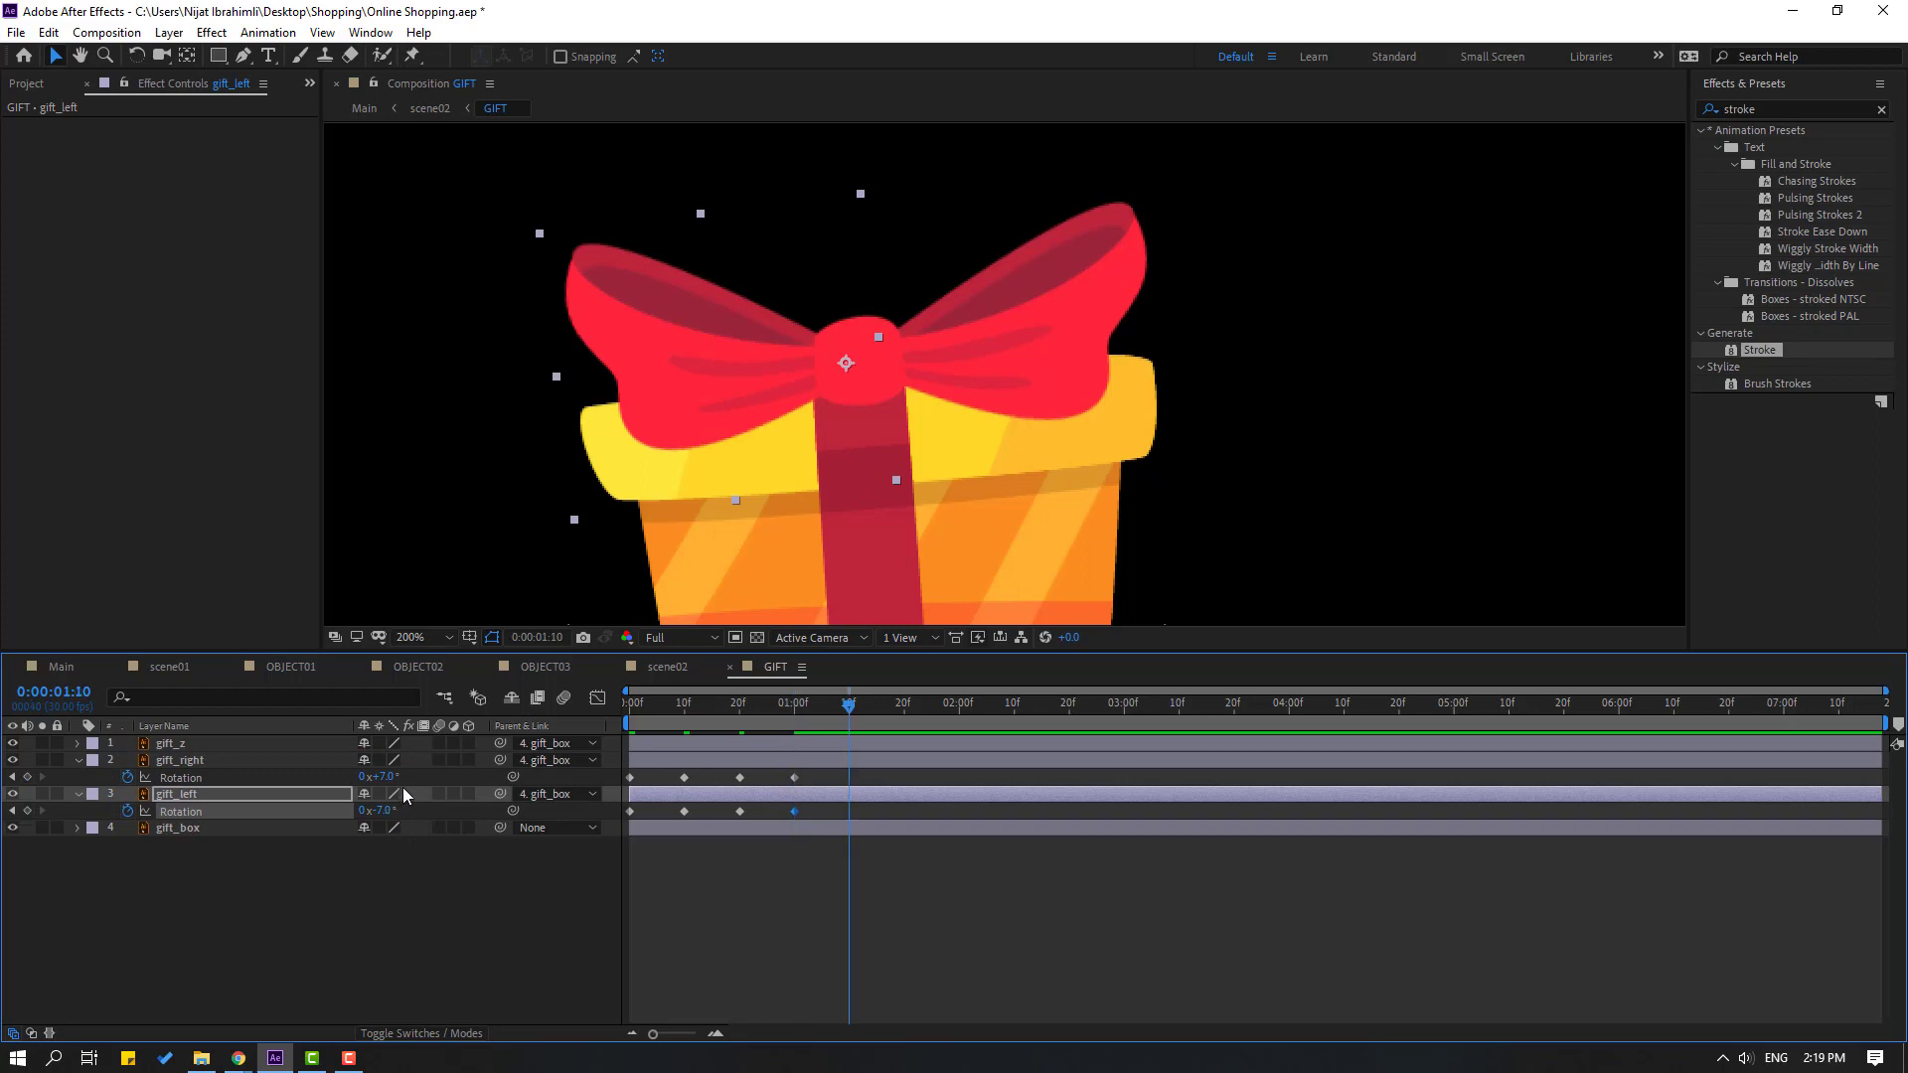
type("-3")
key("Return")
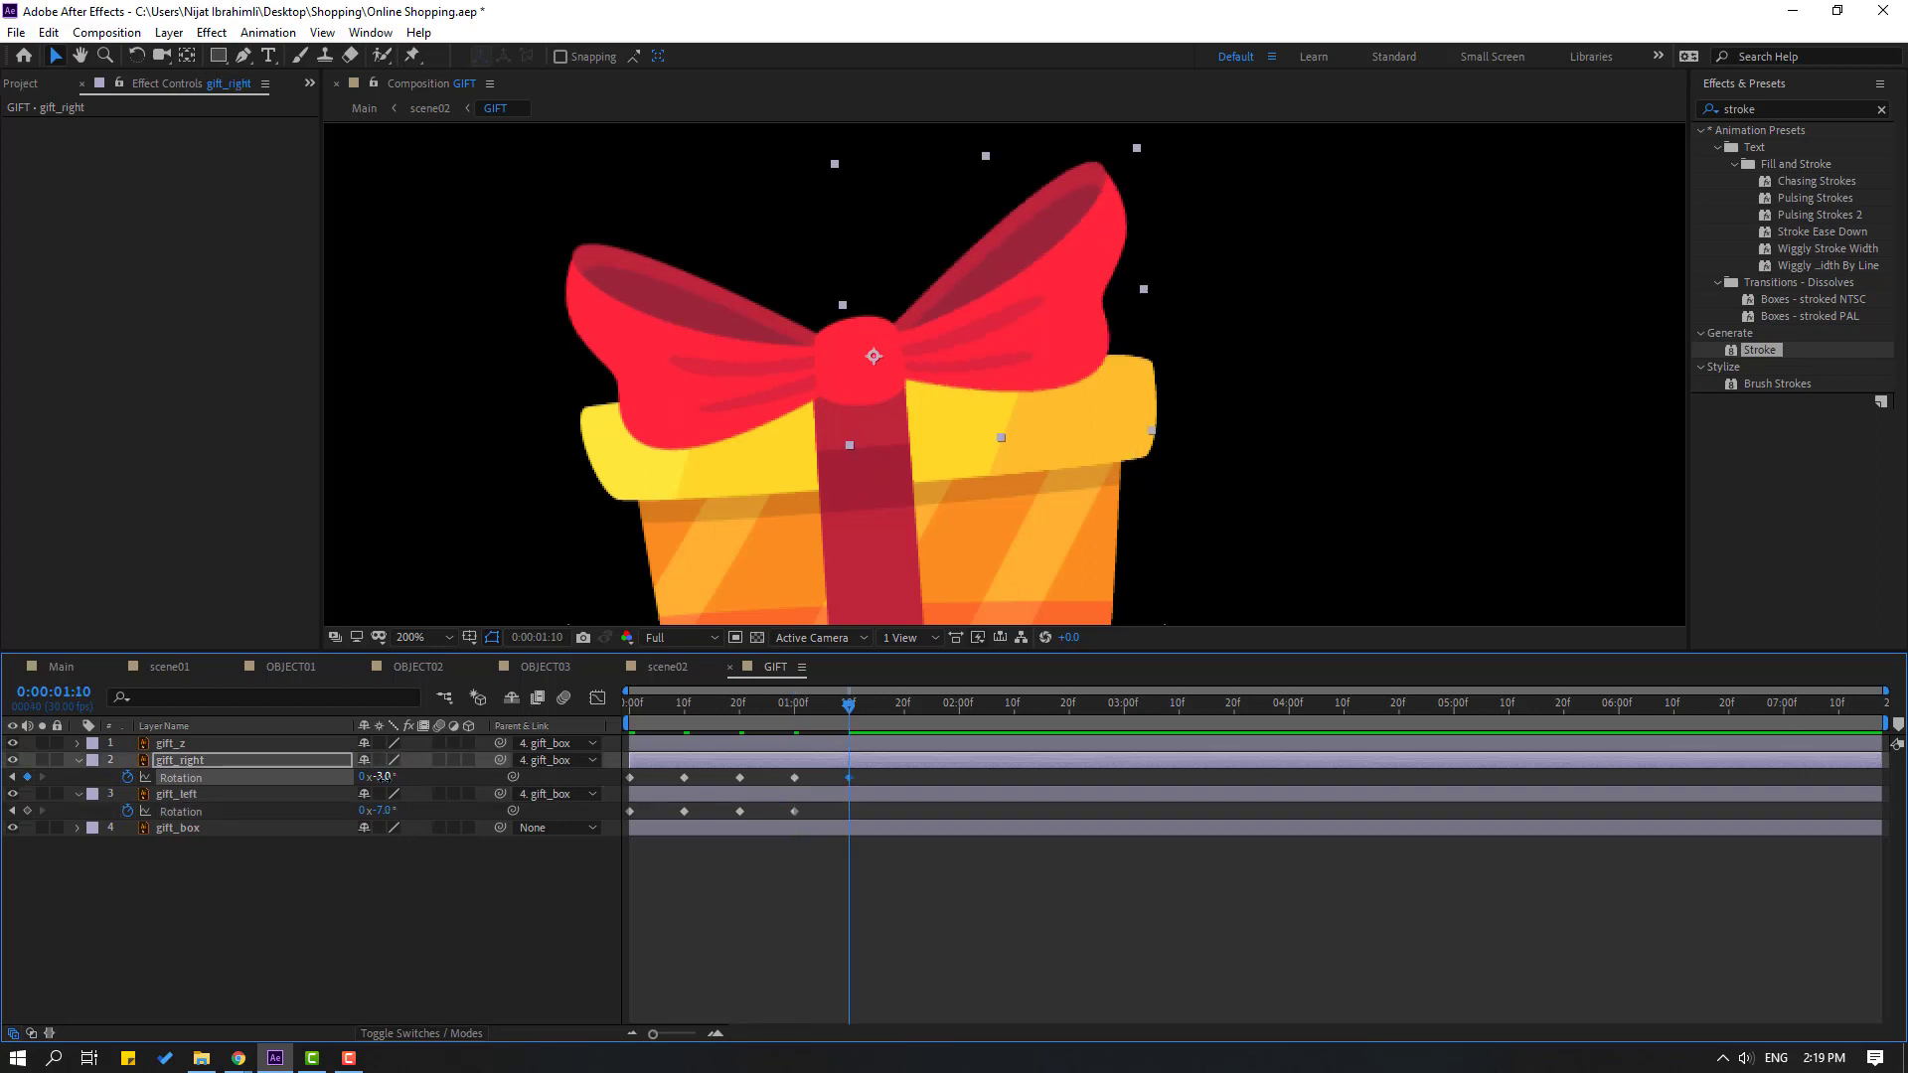
type("3")
key("Return")
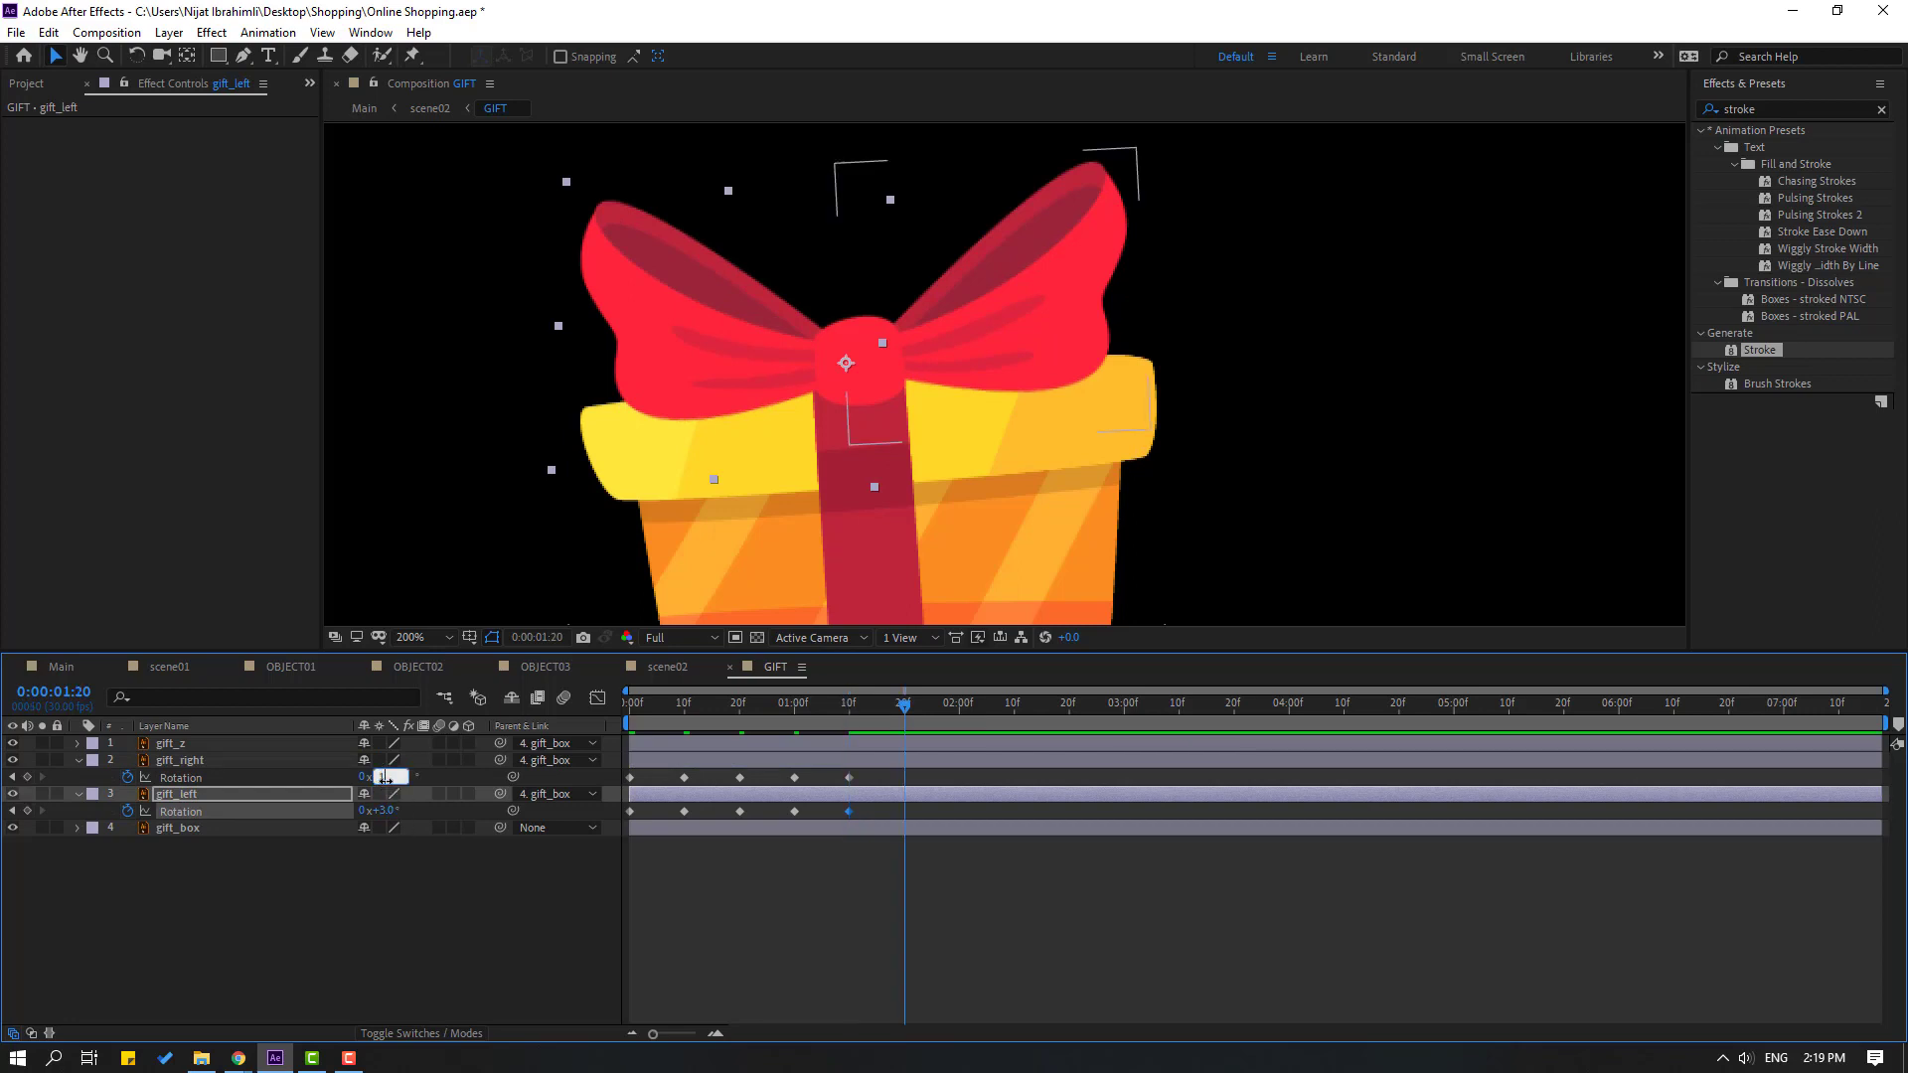
Set the bow halves to ±1.5° at 1:20 and both to 0° at 2:00
left_click(384, 778)
type("1.5")
key("Return")
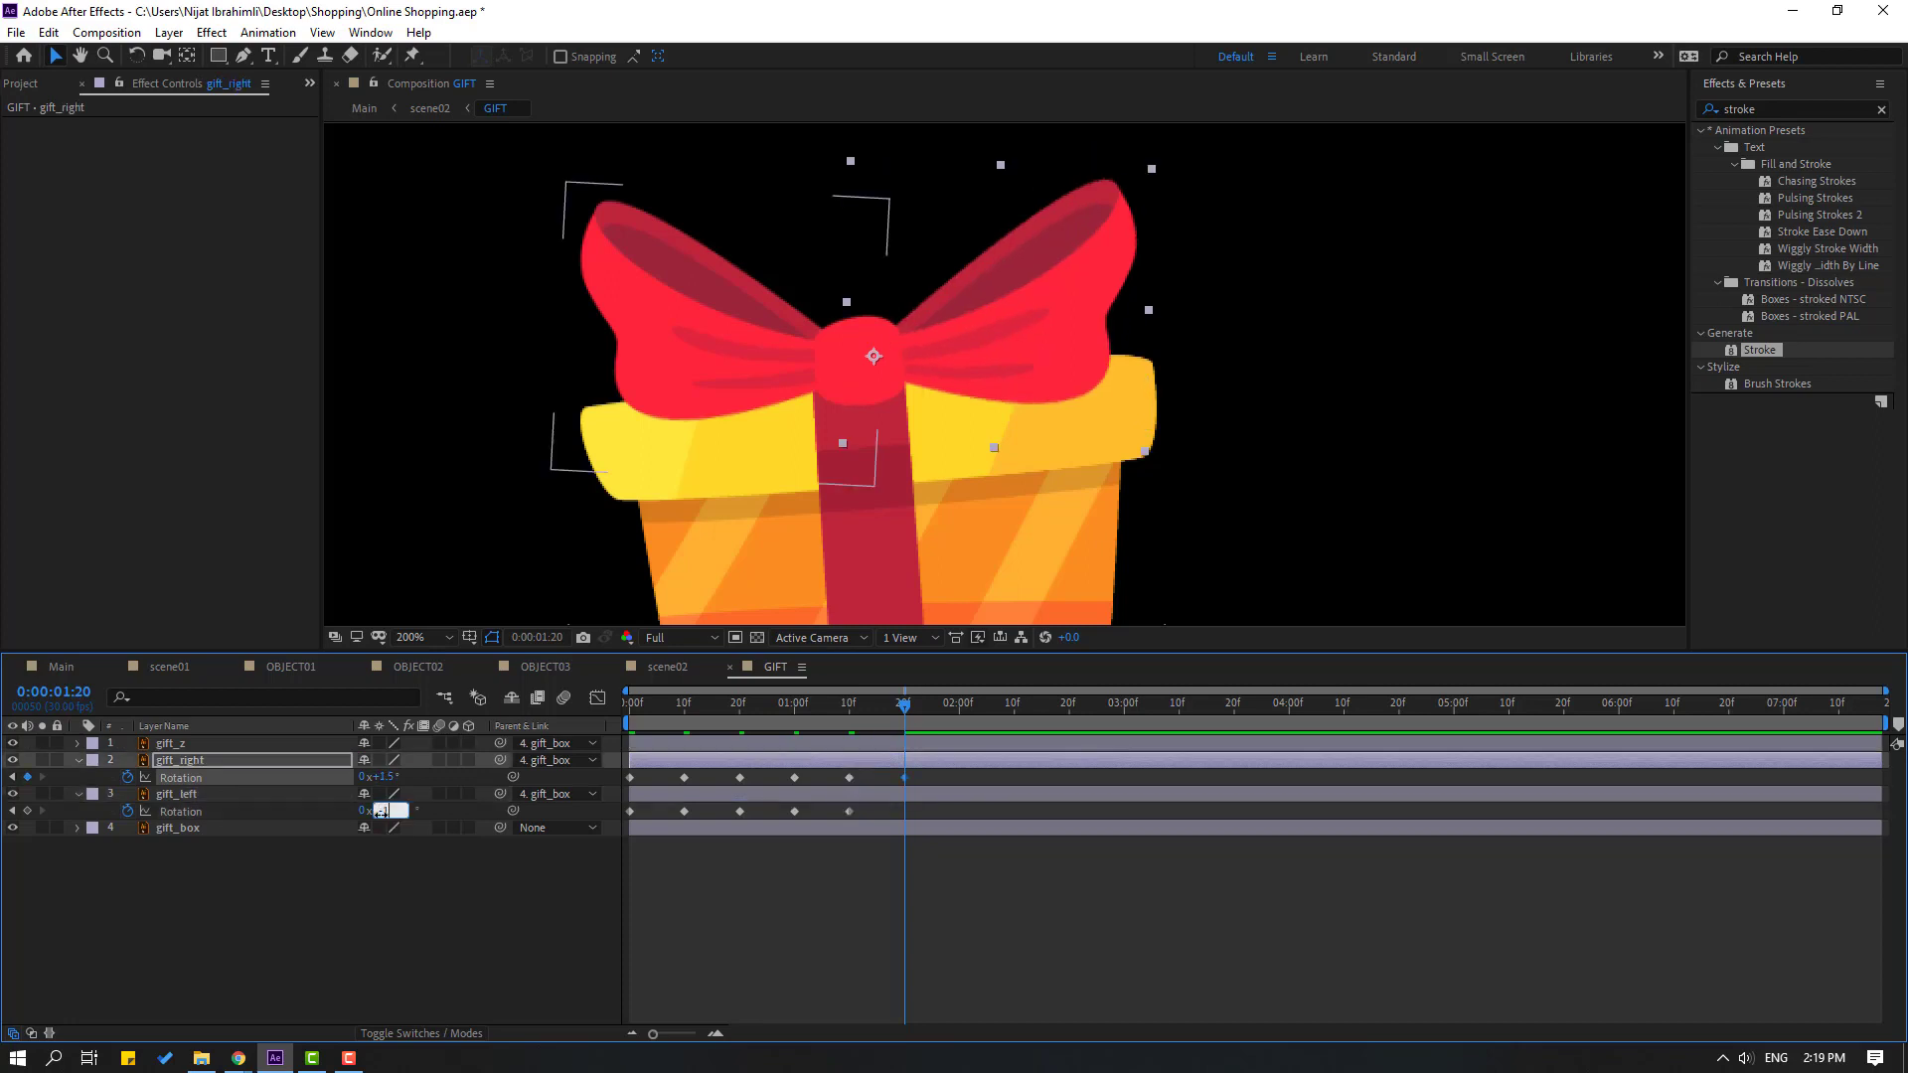
key("Return")
key("shift+Page_Down")
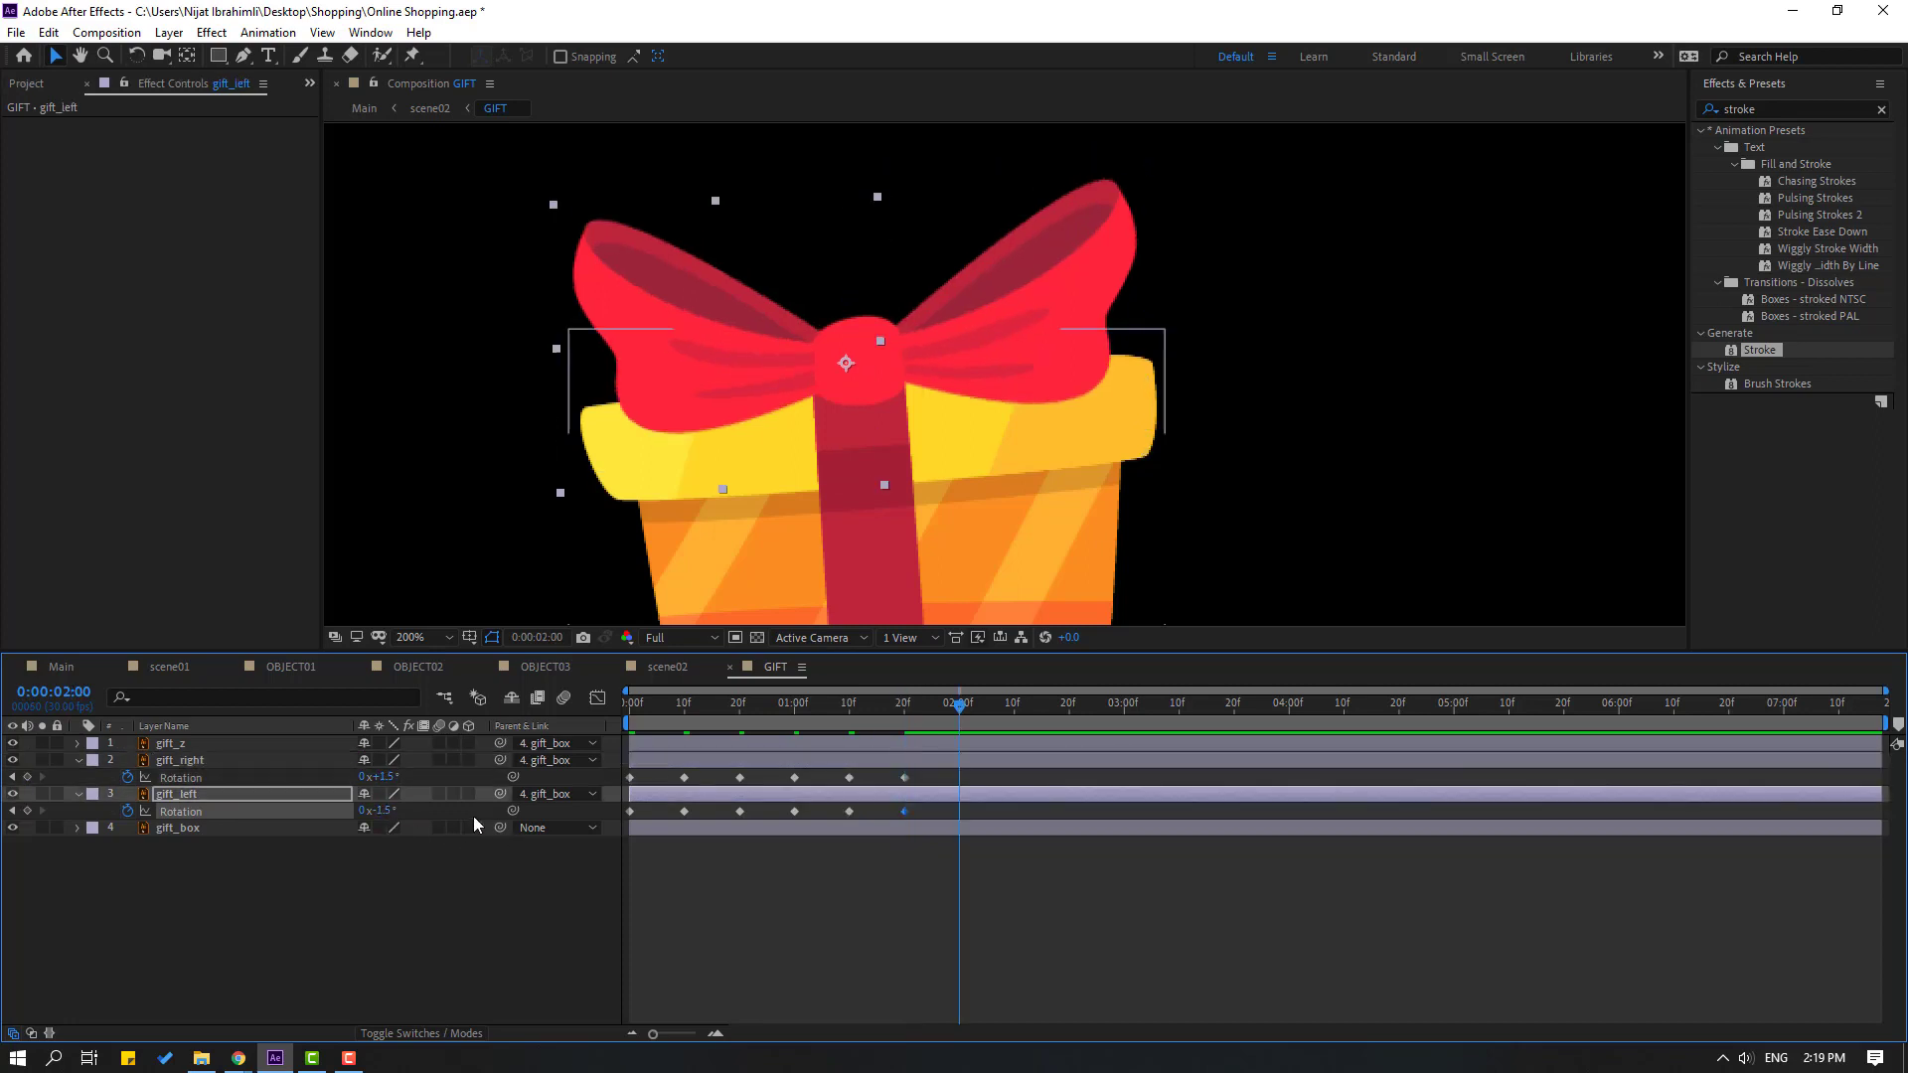
left_click(387, 778)
type("0")
key("Tab")
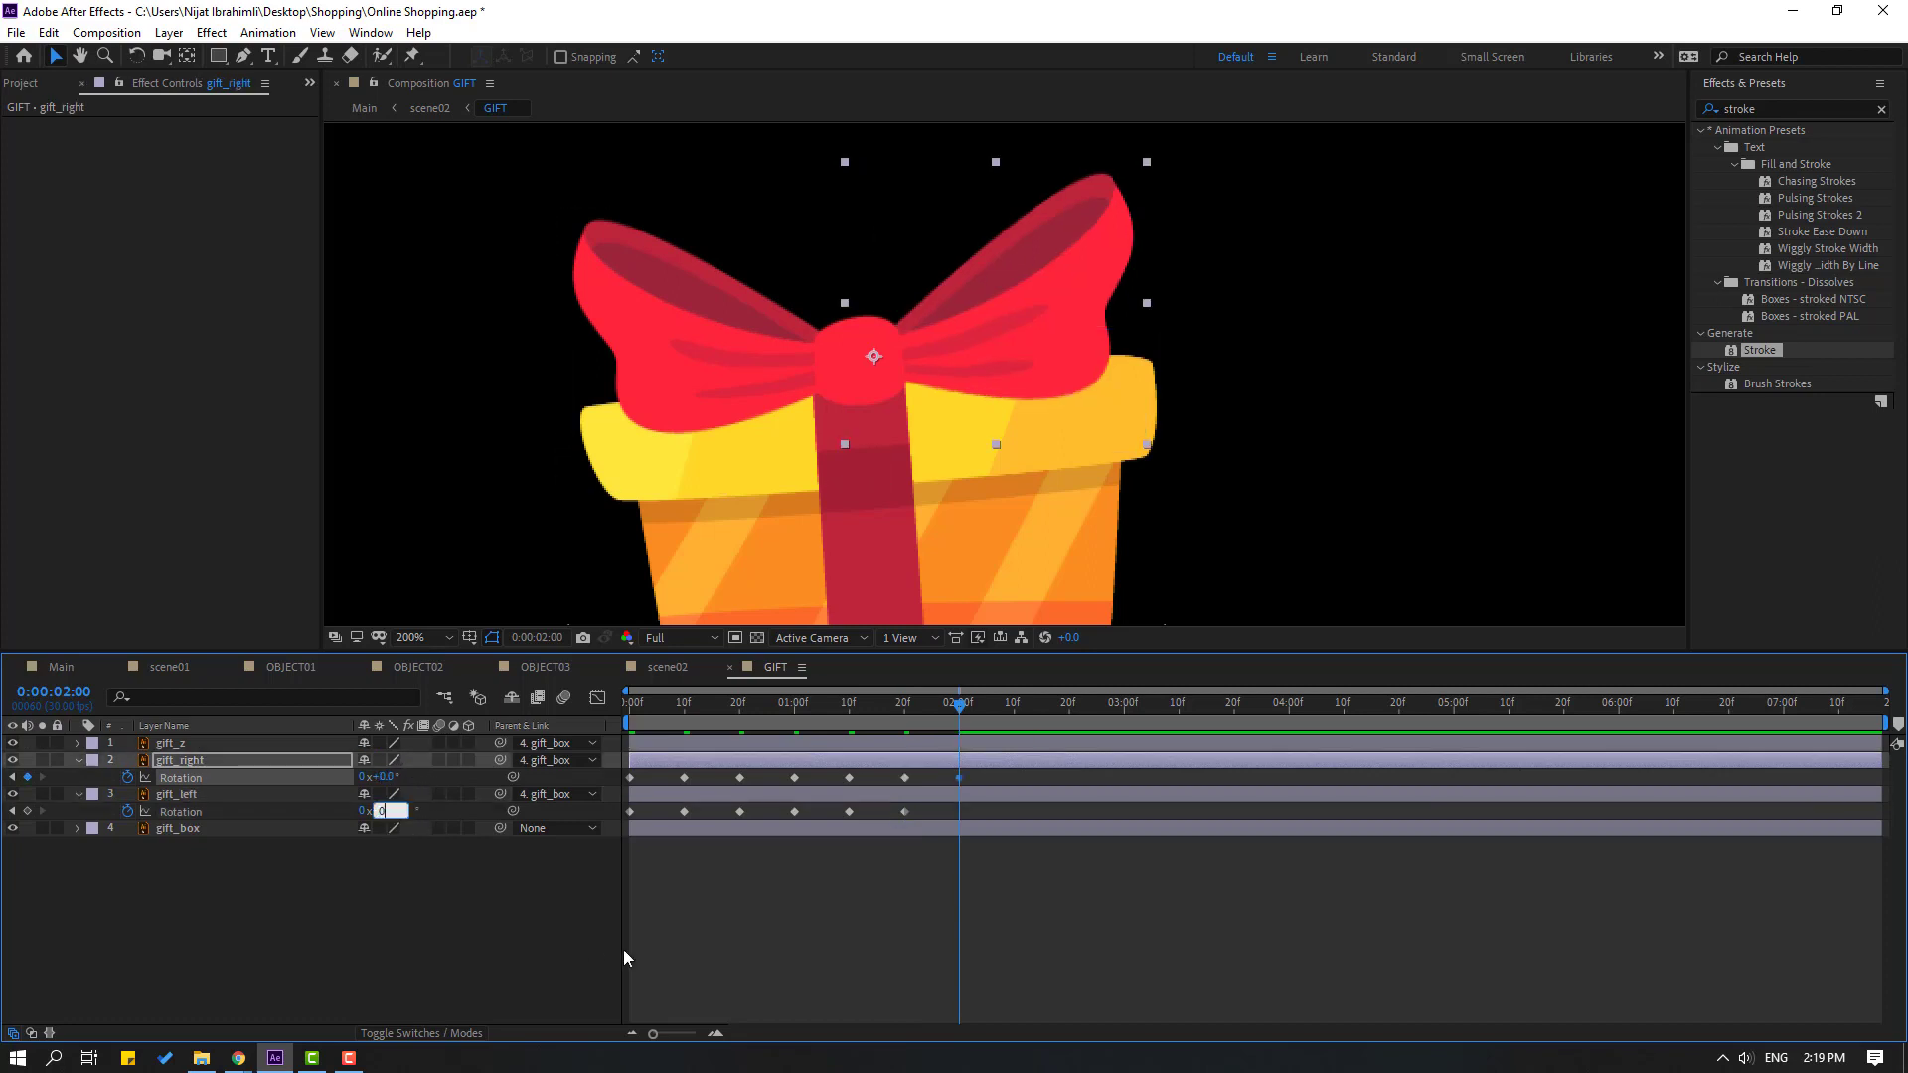
type("0")
key("Return")
Apply Easy Ease to all the bow Rotation keyframes and preview the wobble
left_click(892, 970)
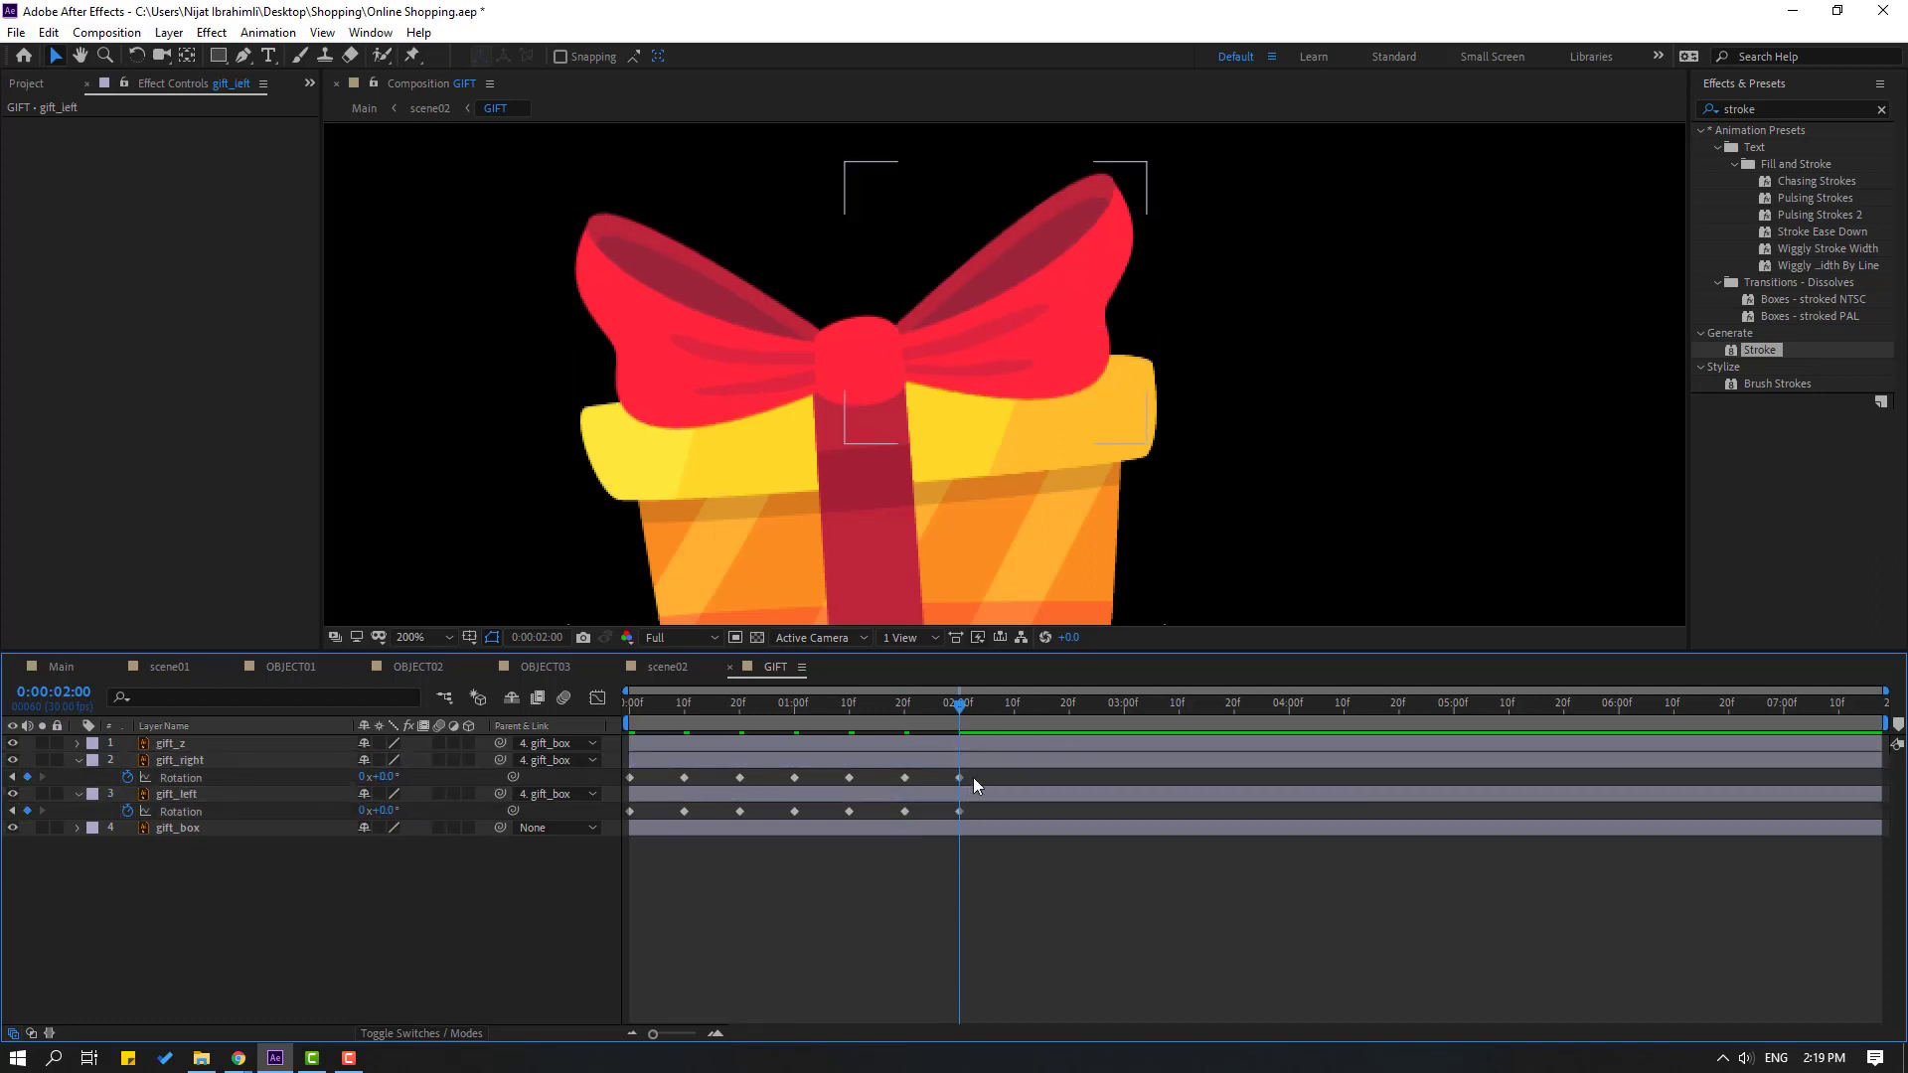
left_click_drag(981, 772, 629, 828)
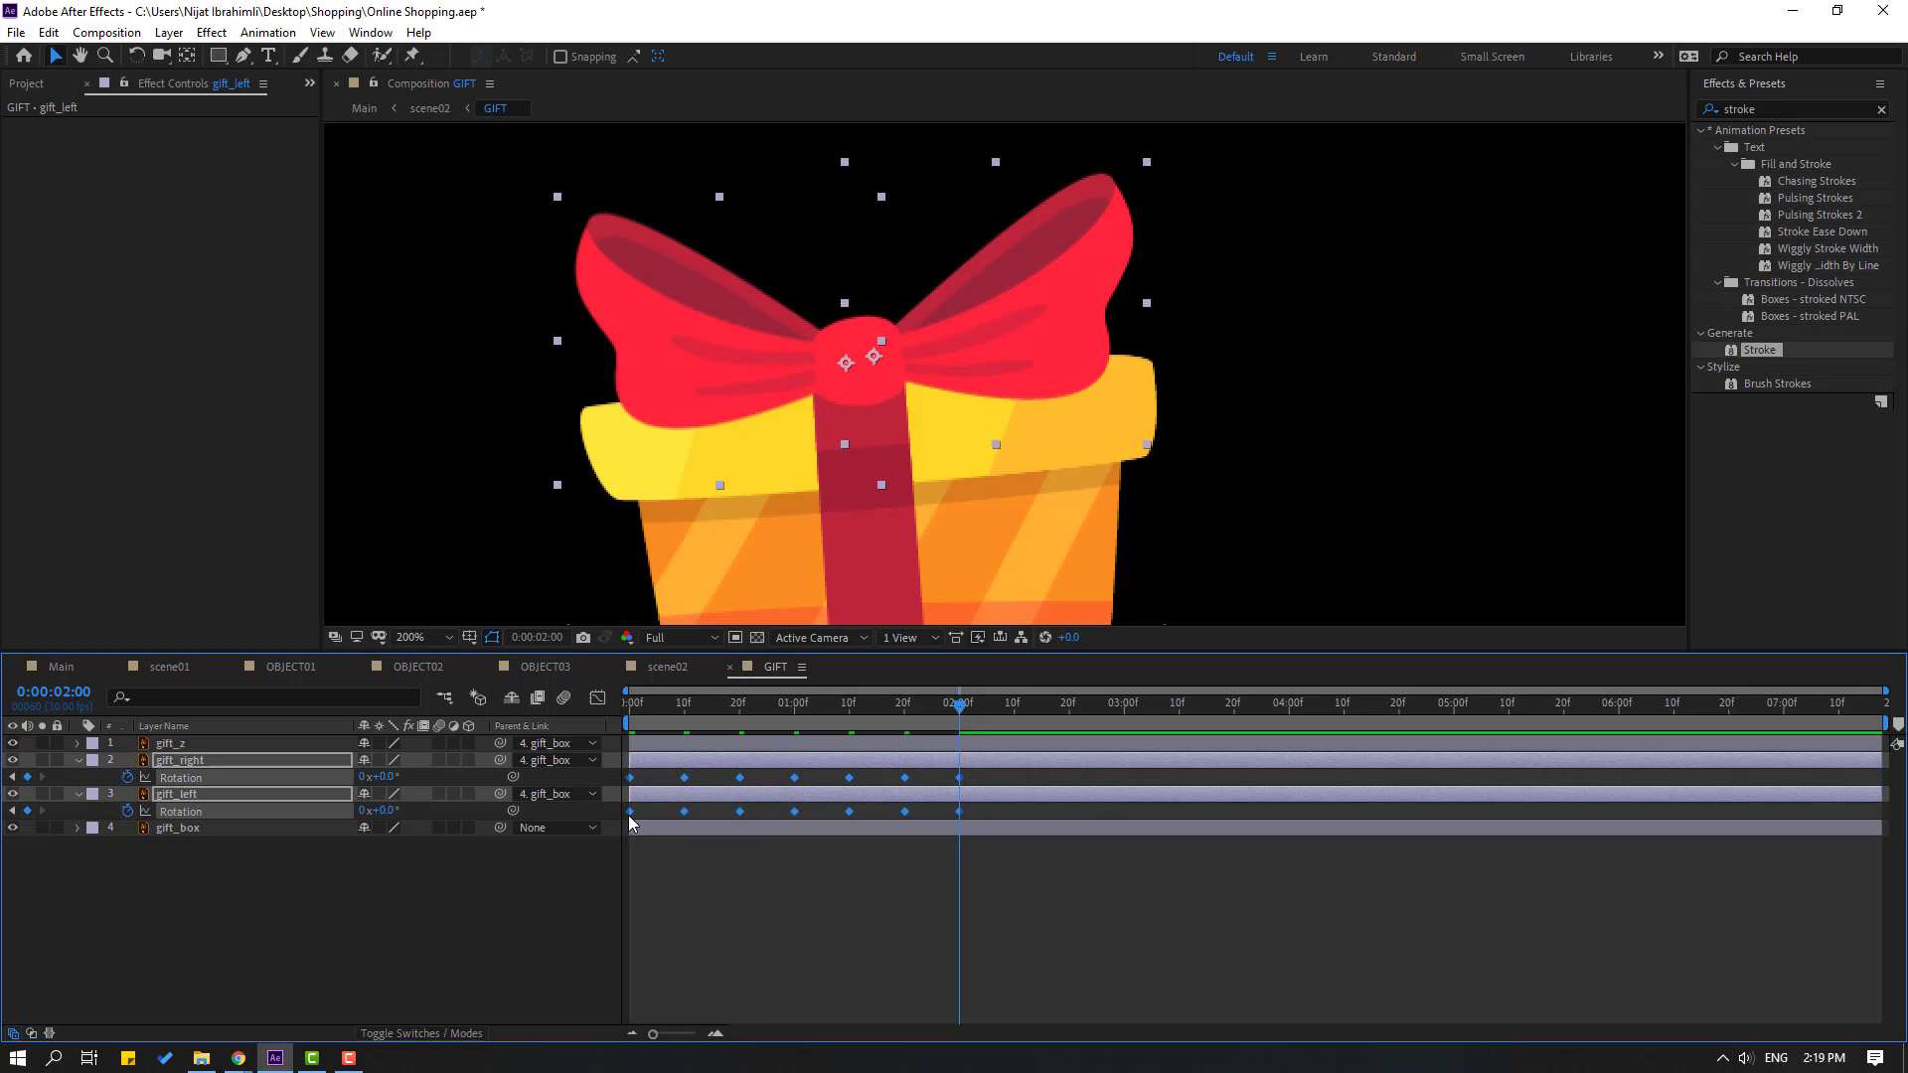
right_click(630, 813)
mouse_move(685, 775)
left_click(994, 864)
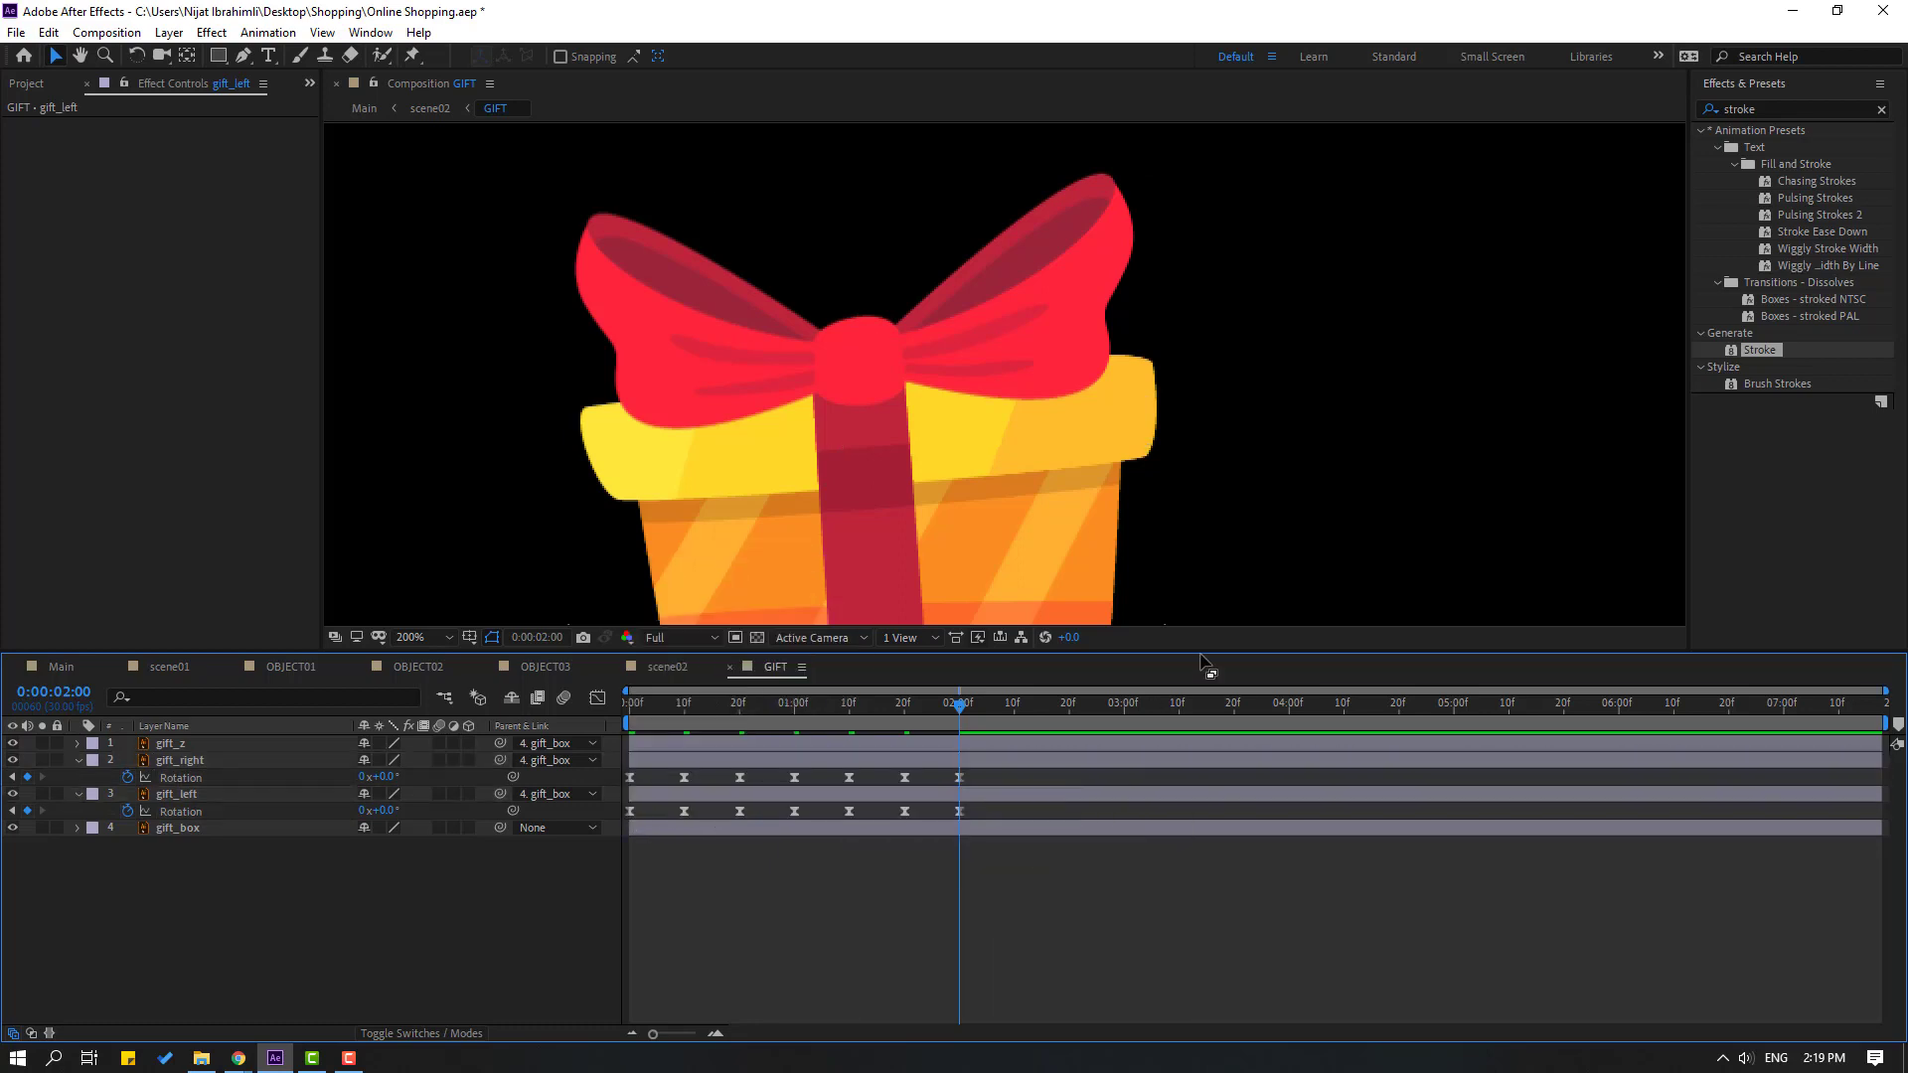
key("space")
key("space")
key("space")
scroll(1161, 431, "down", 4)
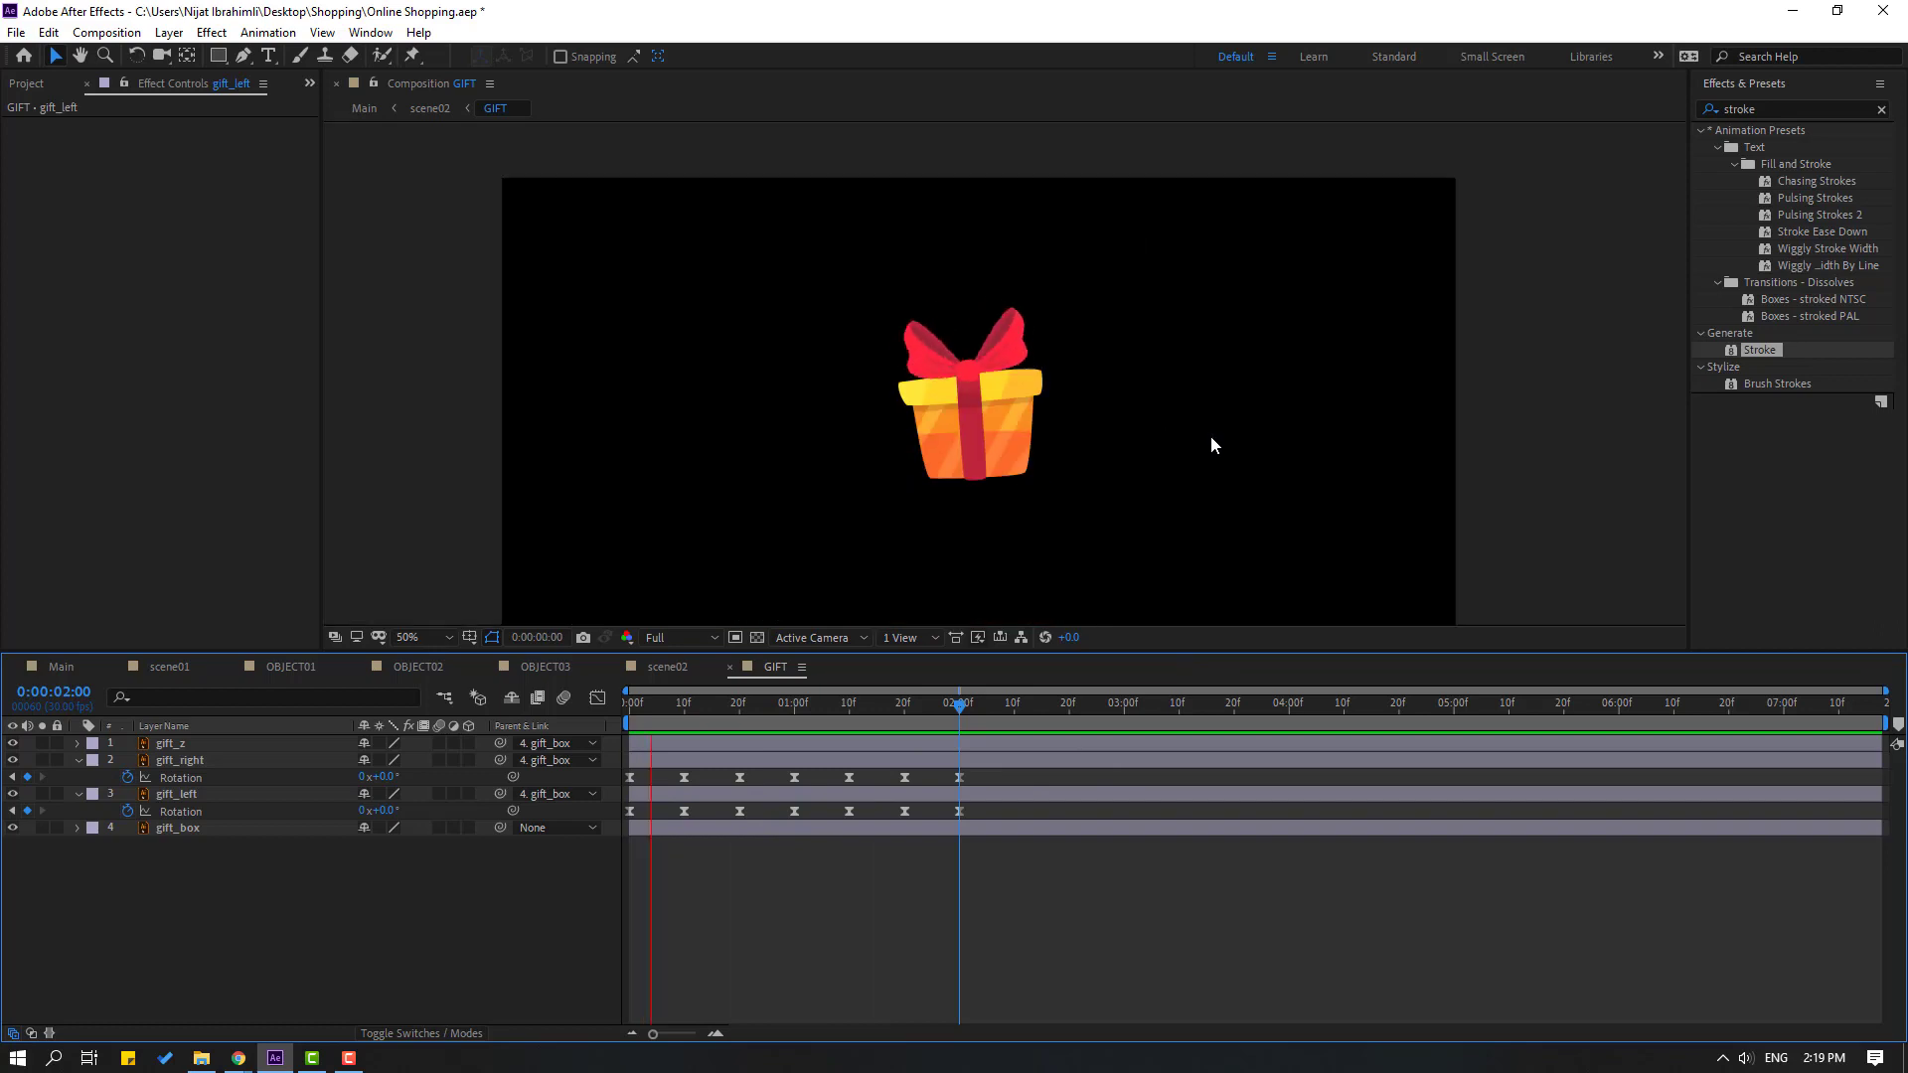
left_click(632, 706)
Keyframe GIFT's Position from above the frame at 0f down into the cart at 10f, then preview
left_click(663, 666)
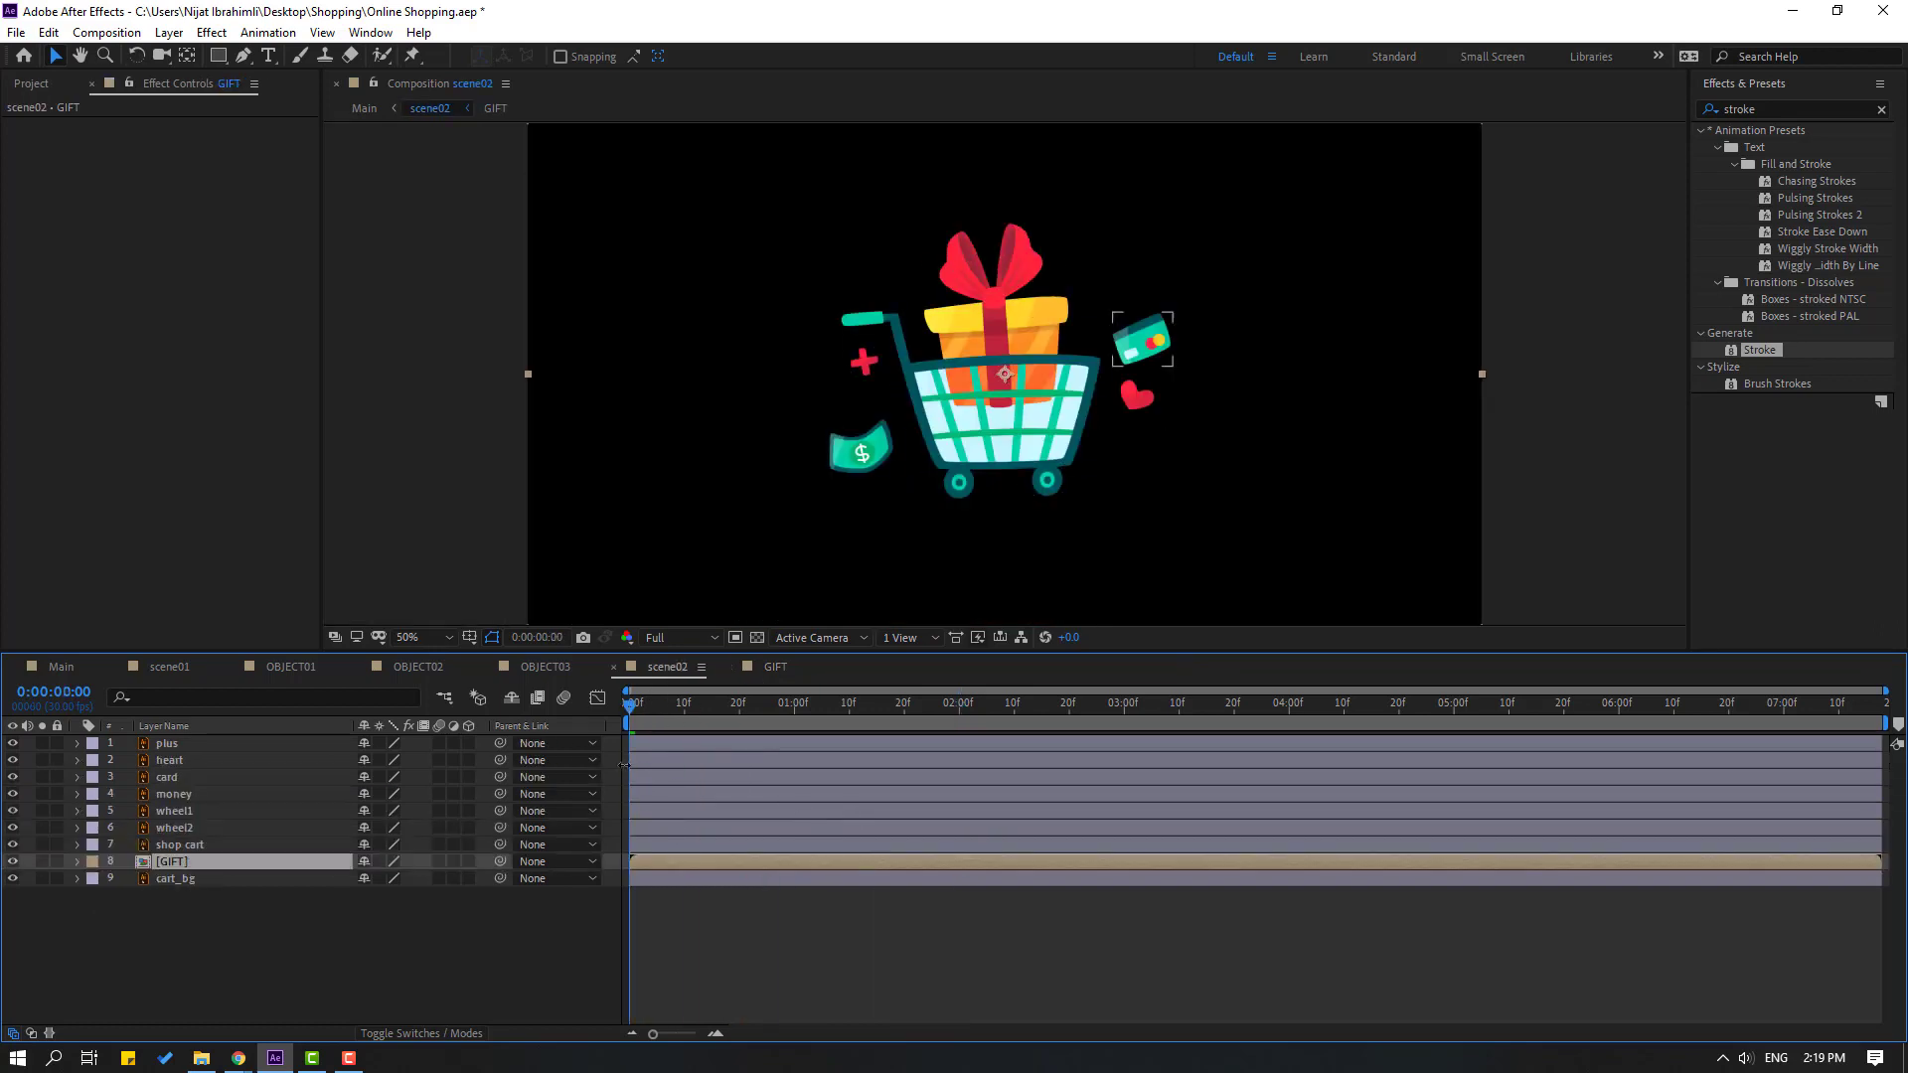
key("p")
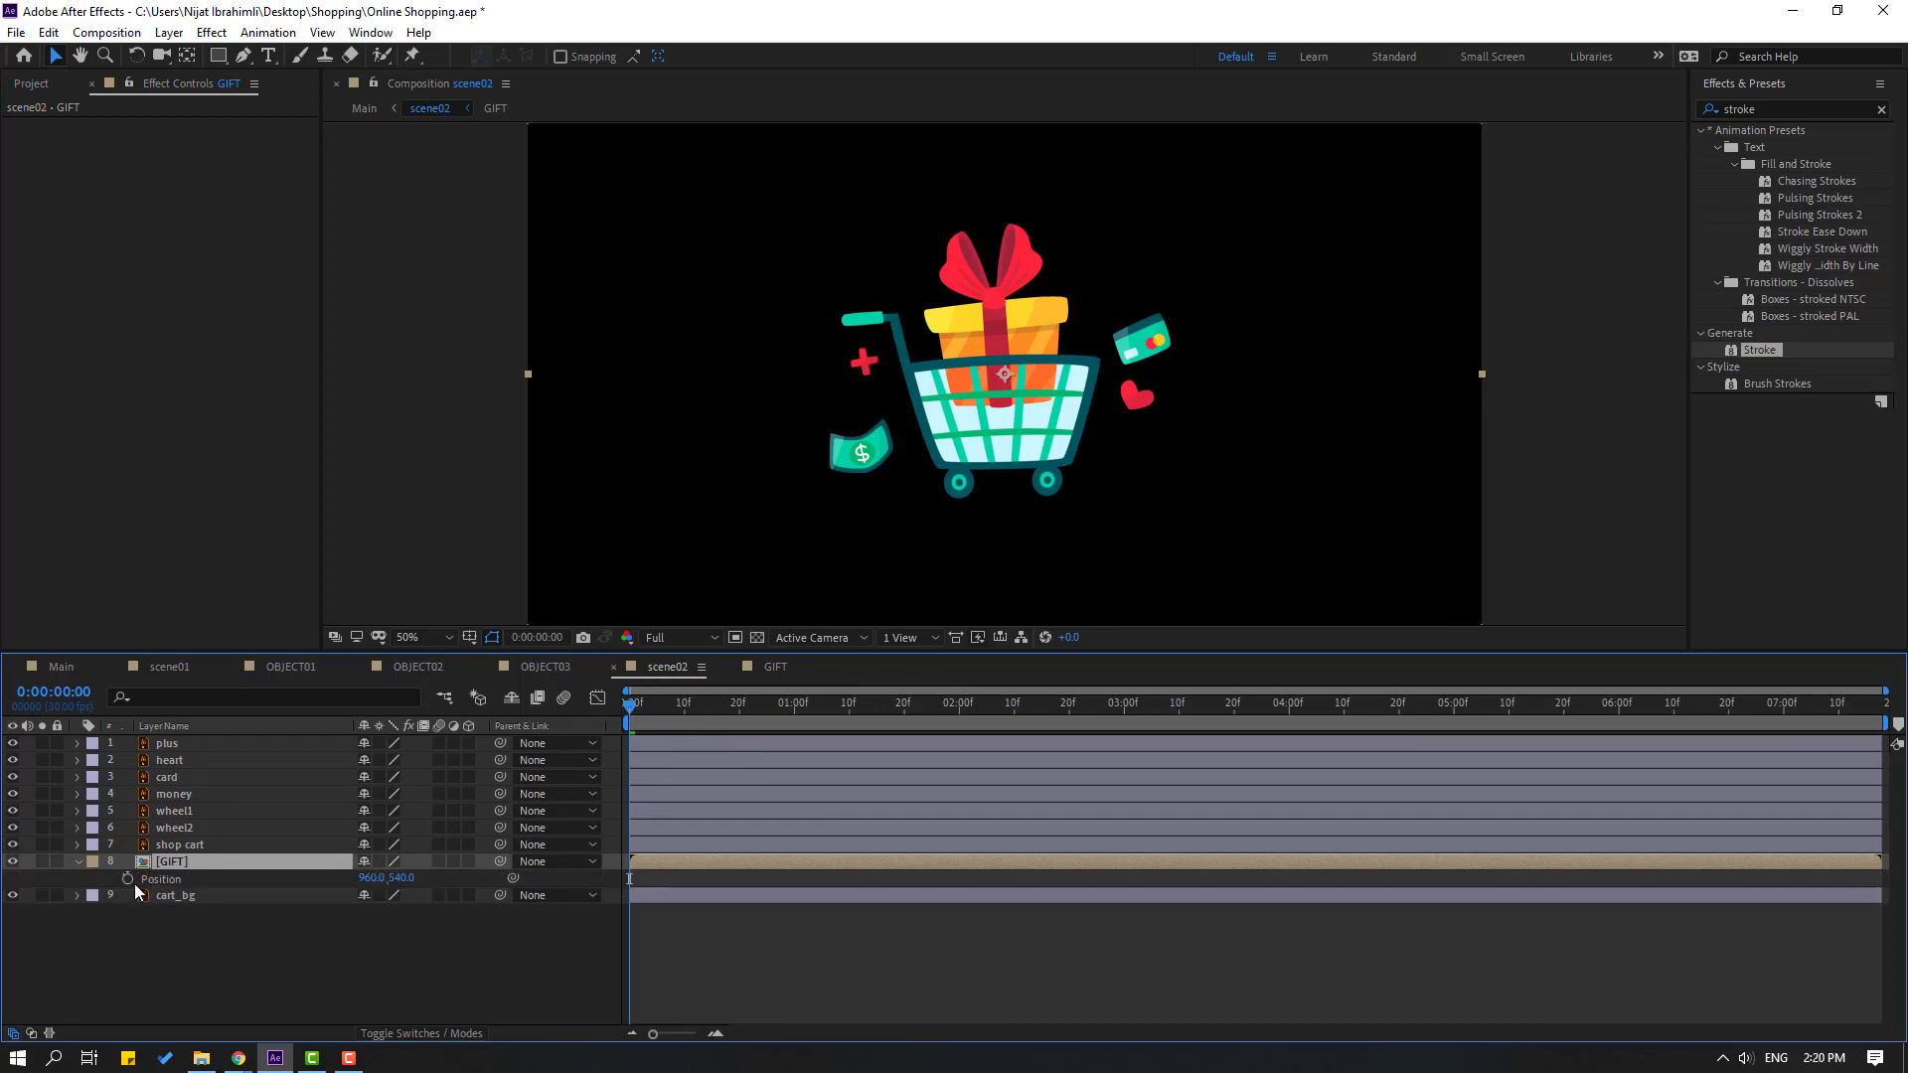
left_click(128, 879)
left_click_drag(999, 368, 952, 419)
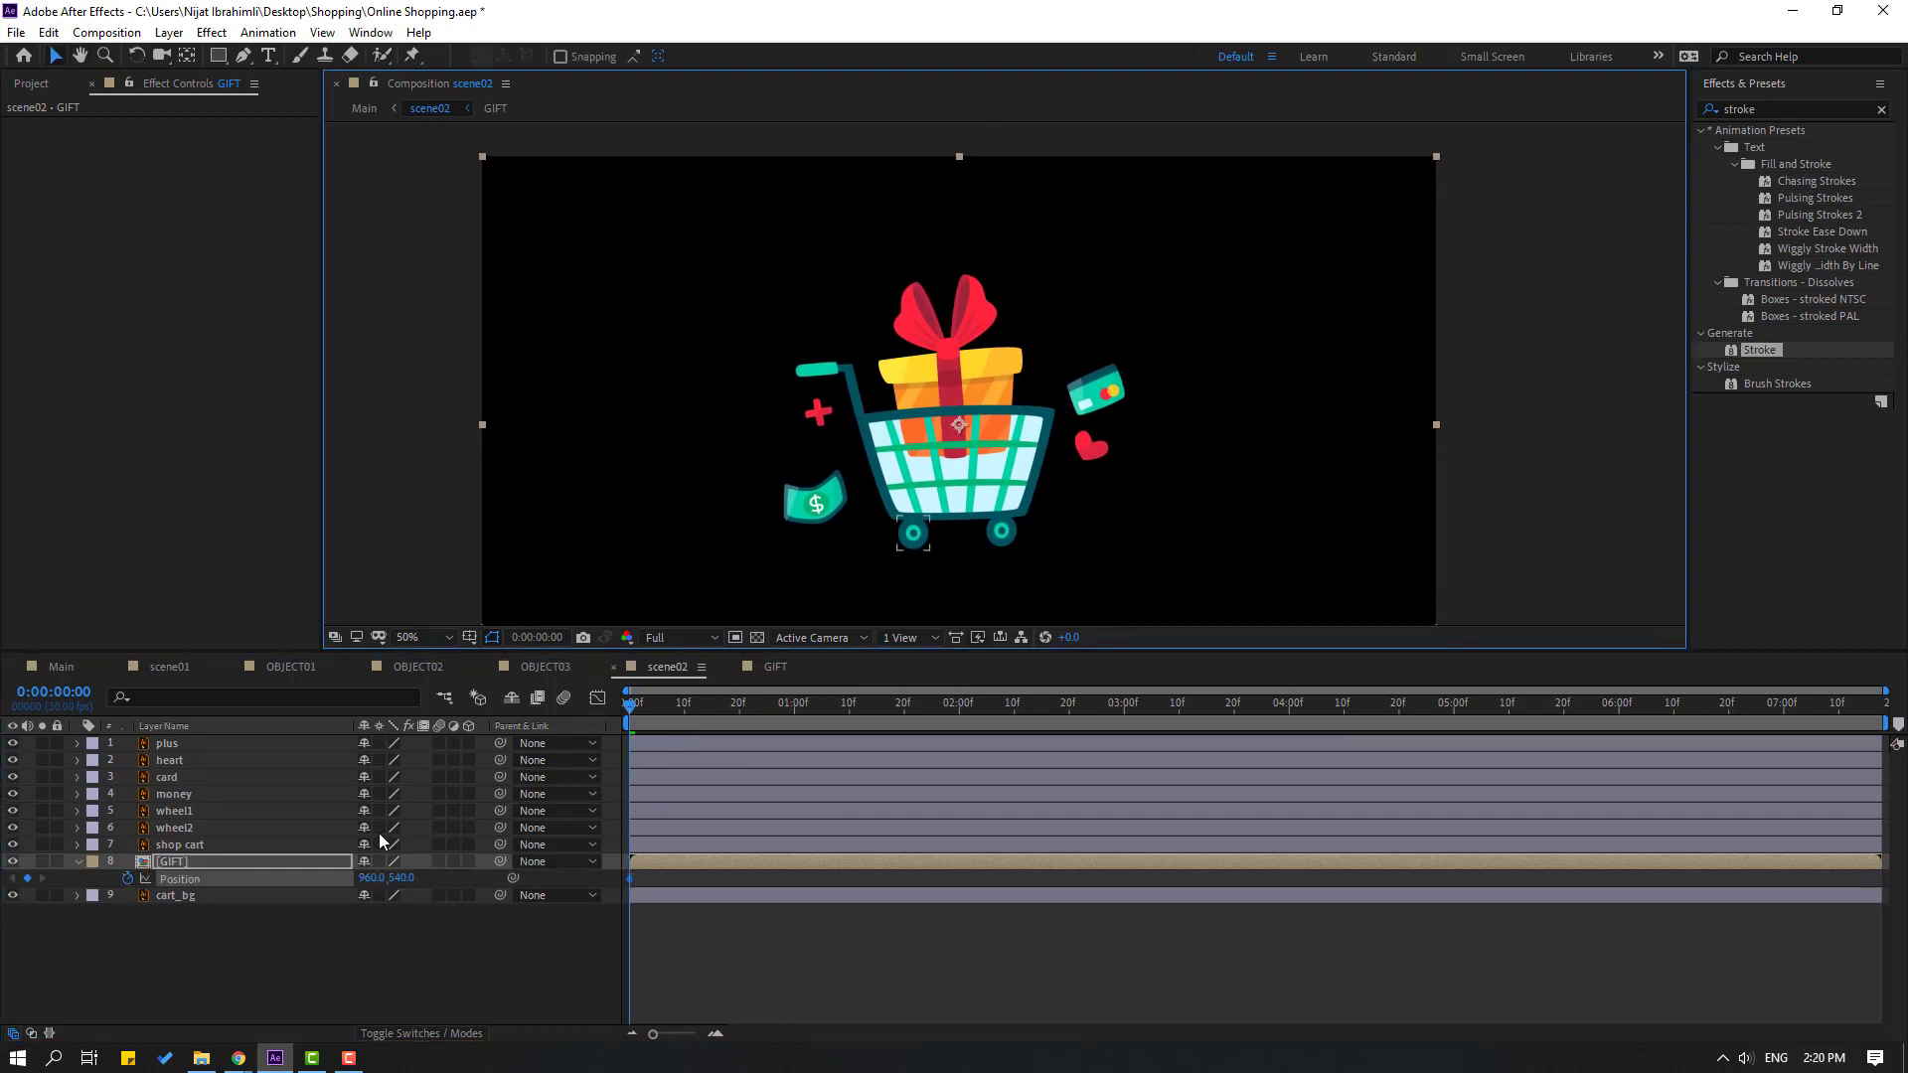
left_click_drag(397, 880, 327, 872)
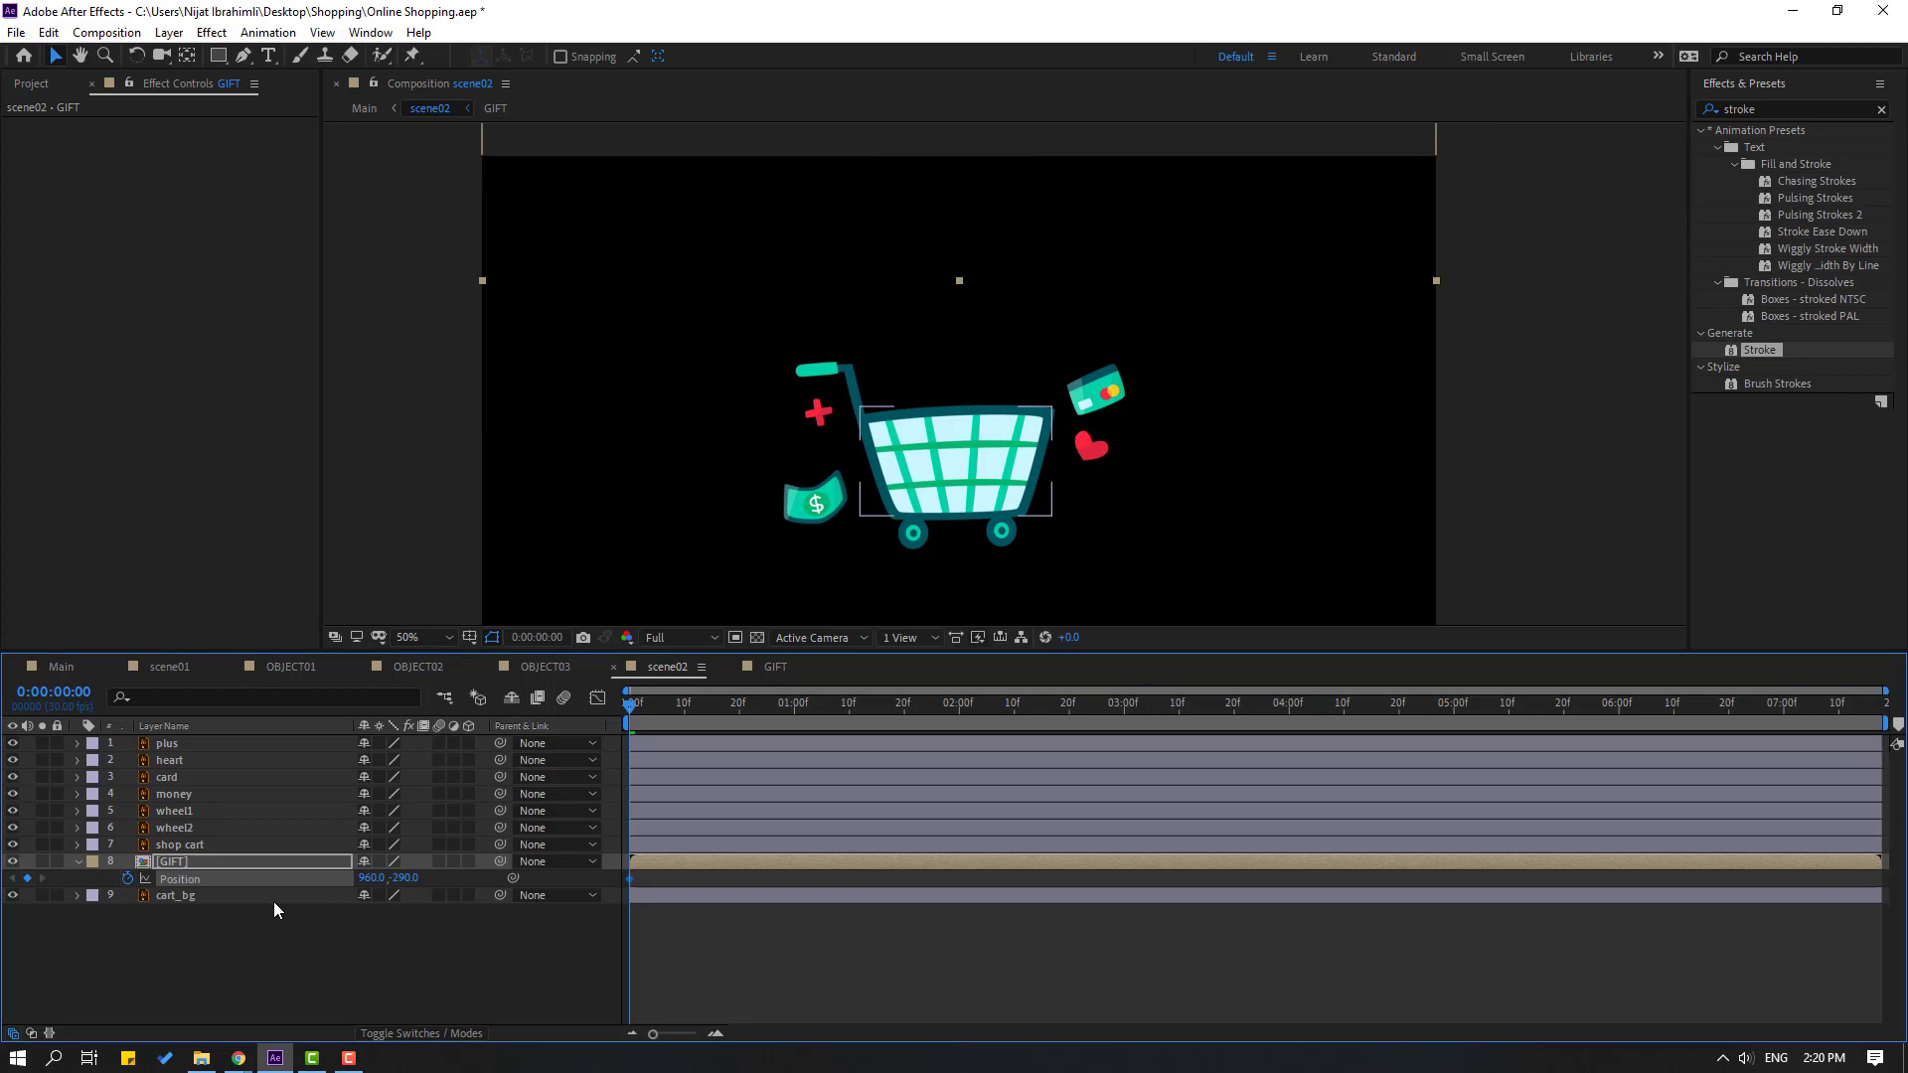
left_click_drag(633, 707, 683, 705)
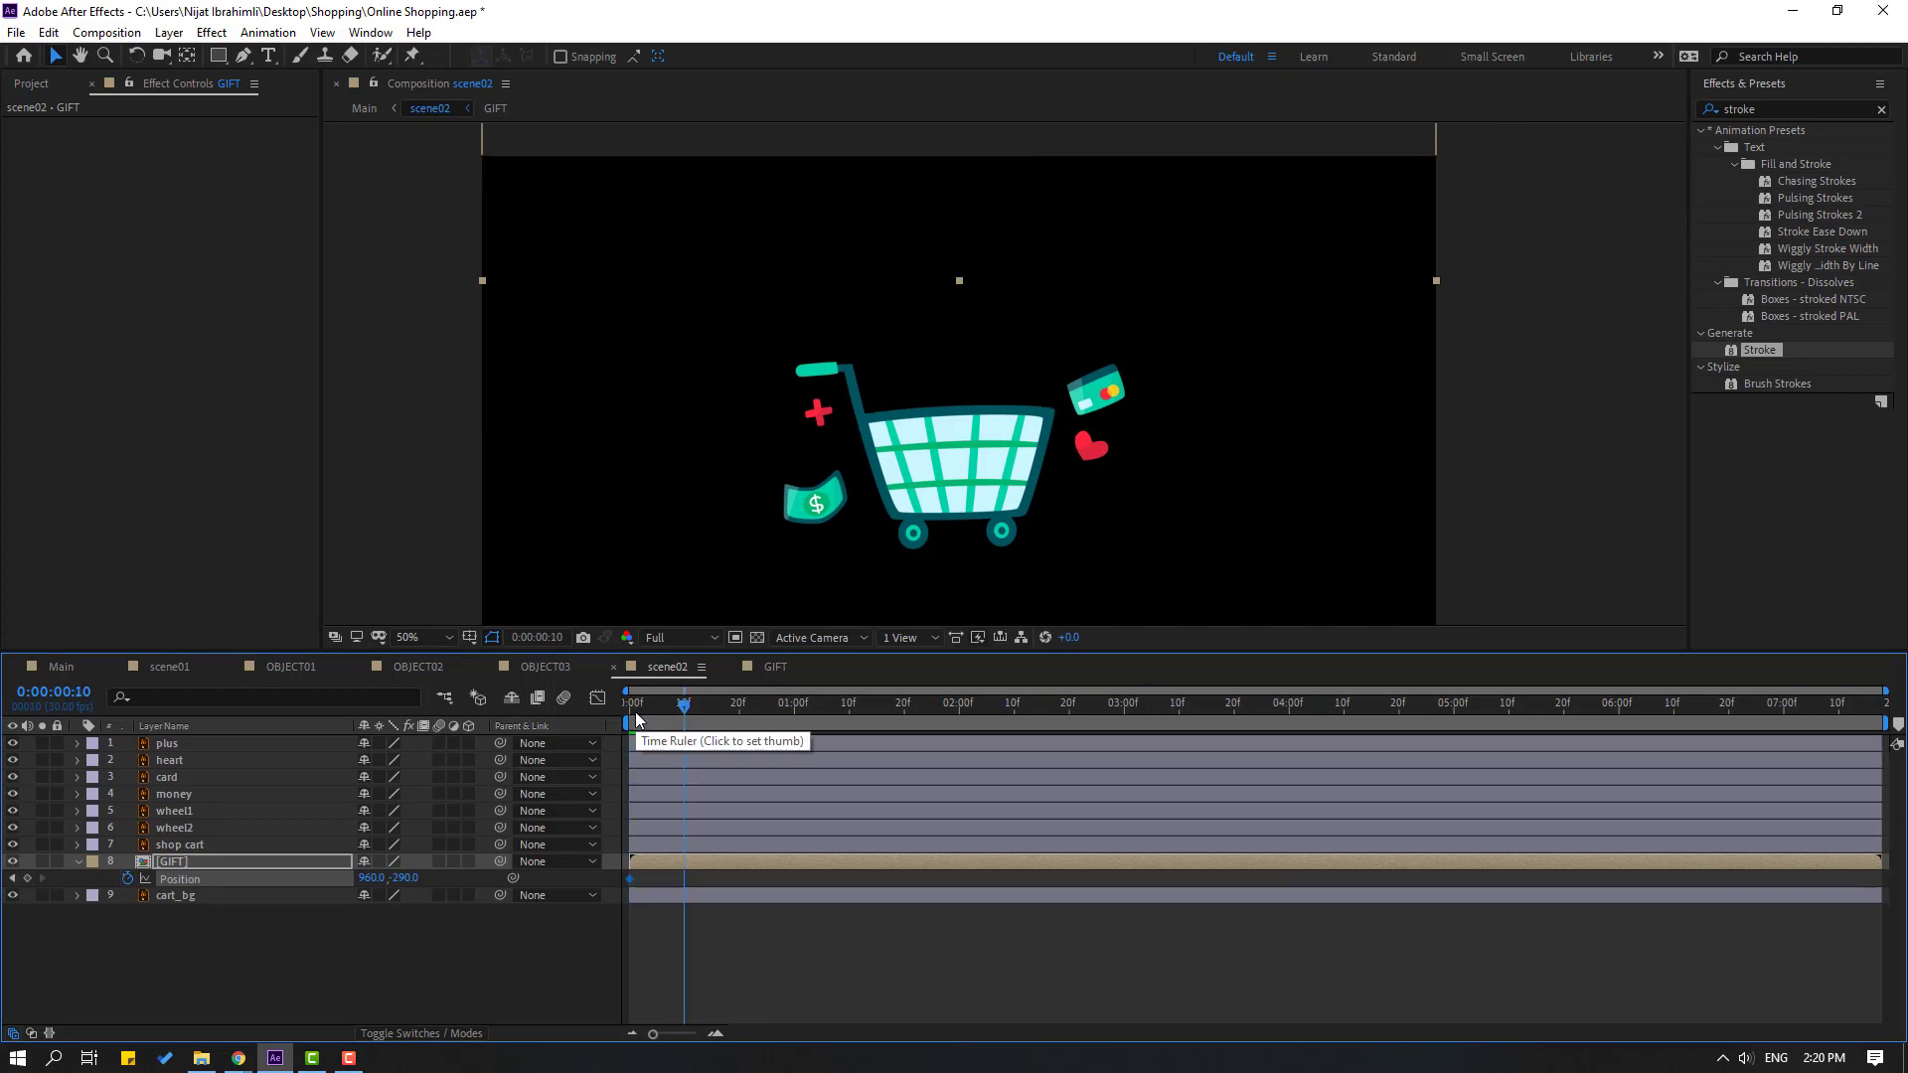
left_click_drag(405, 878, 1405, 816)
key("space")
left_click_drag(711, 897, 622, 872)
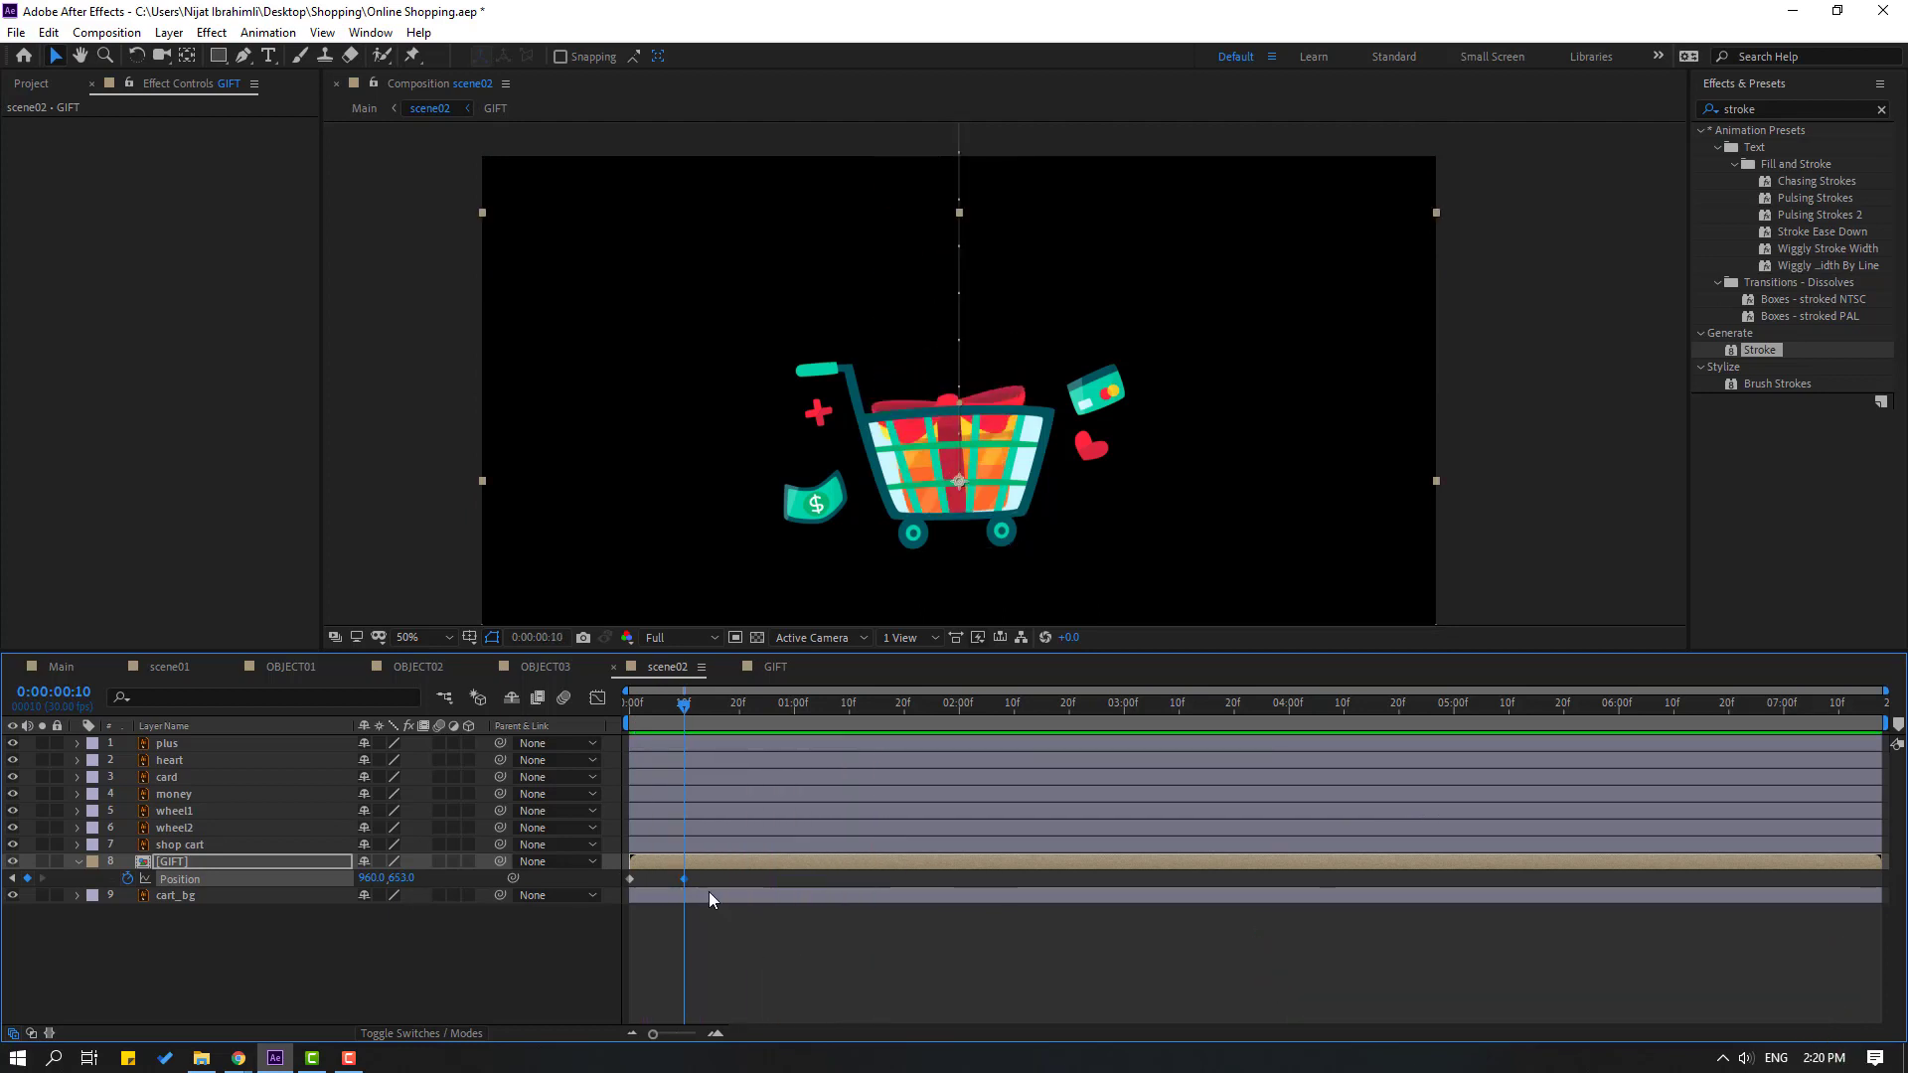
Easy-ease the drop, drag the speed handle for a sharp late acceleration, and move the landing key to about 15f
right_click(683, 879)
mouse_move(874, 867)
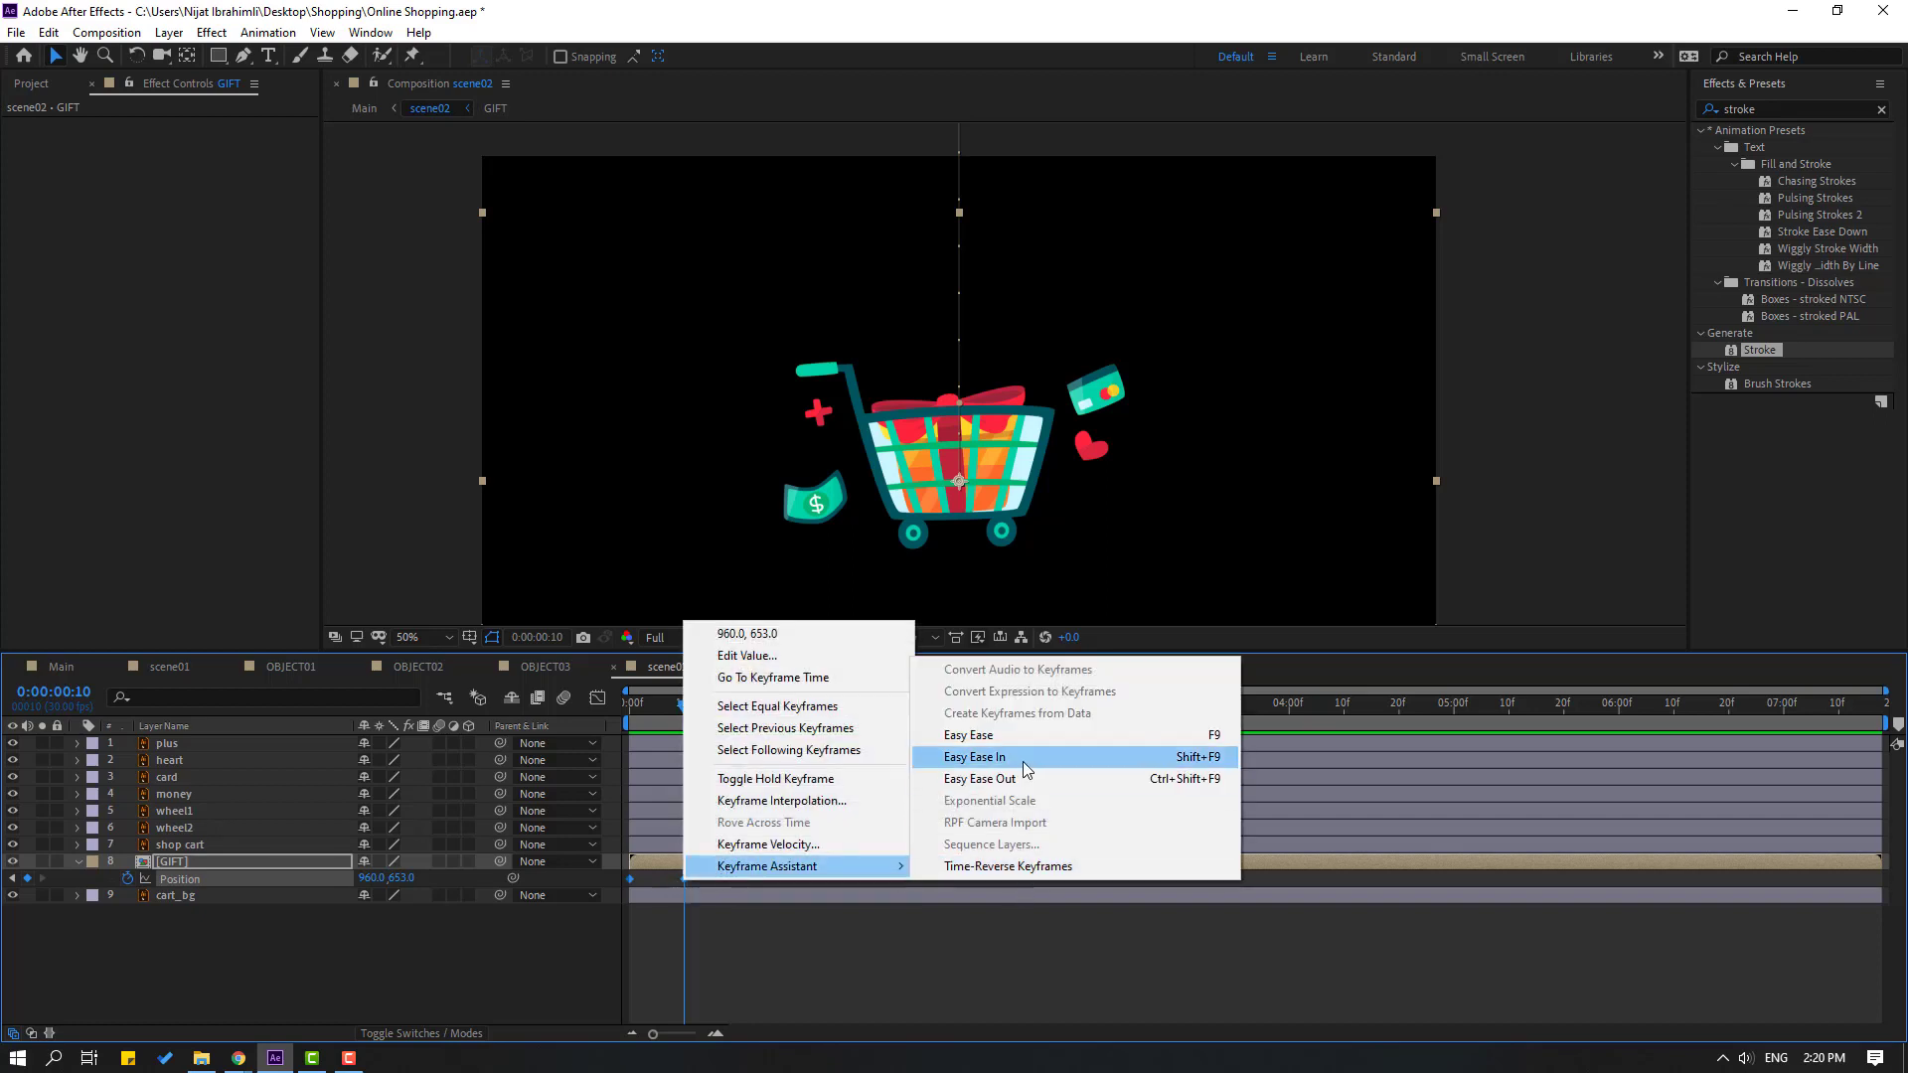
left_click(1021, 735)
left_click(597, 697)
scroll(757, 930, "up", 5)
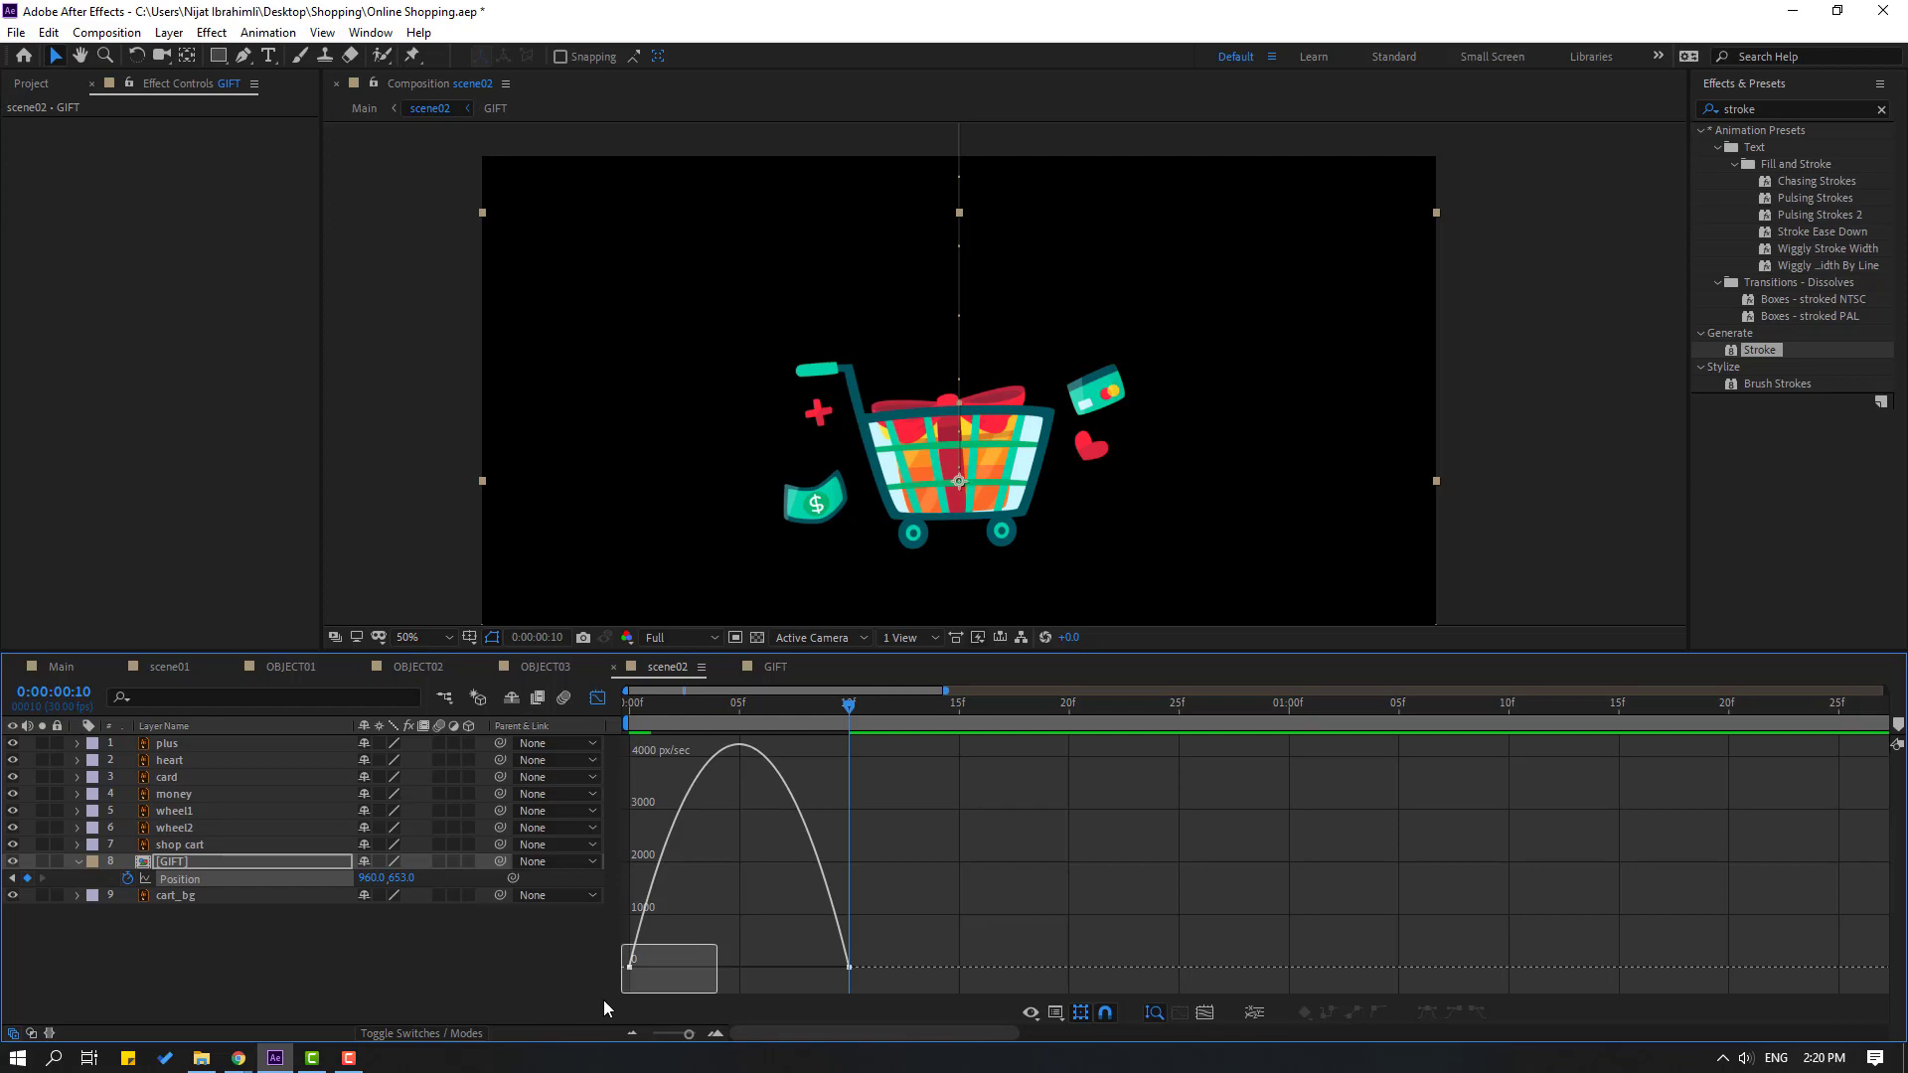
left_click_drag(667, 977, 731, 975)
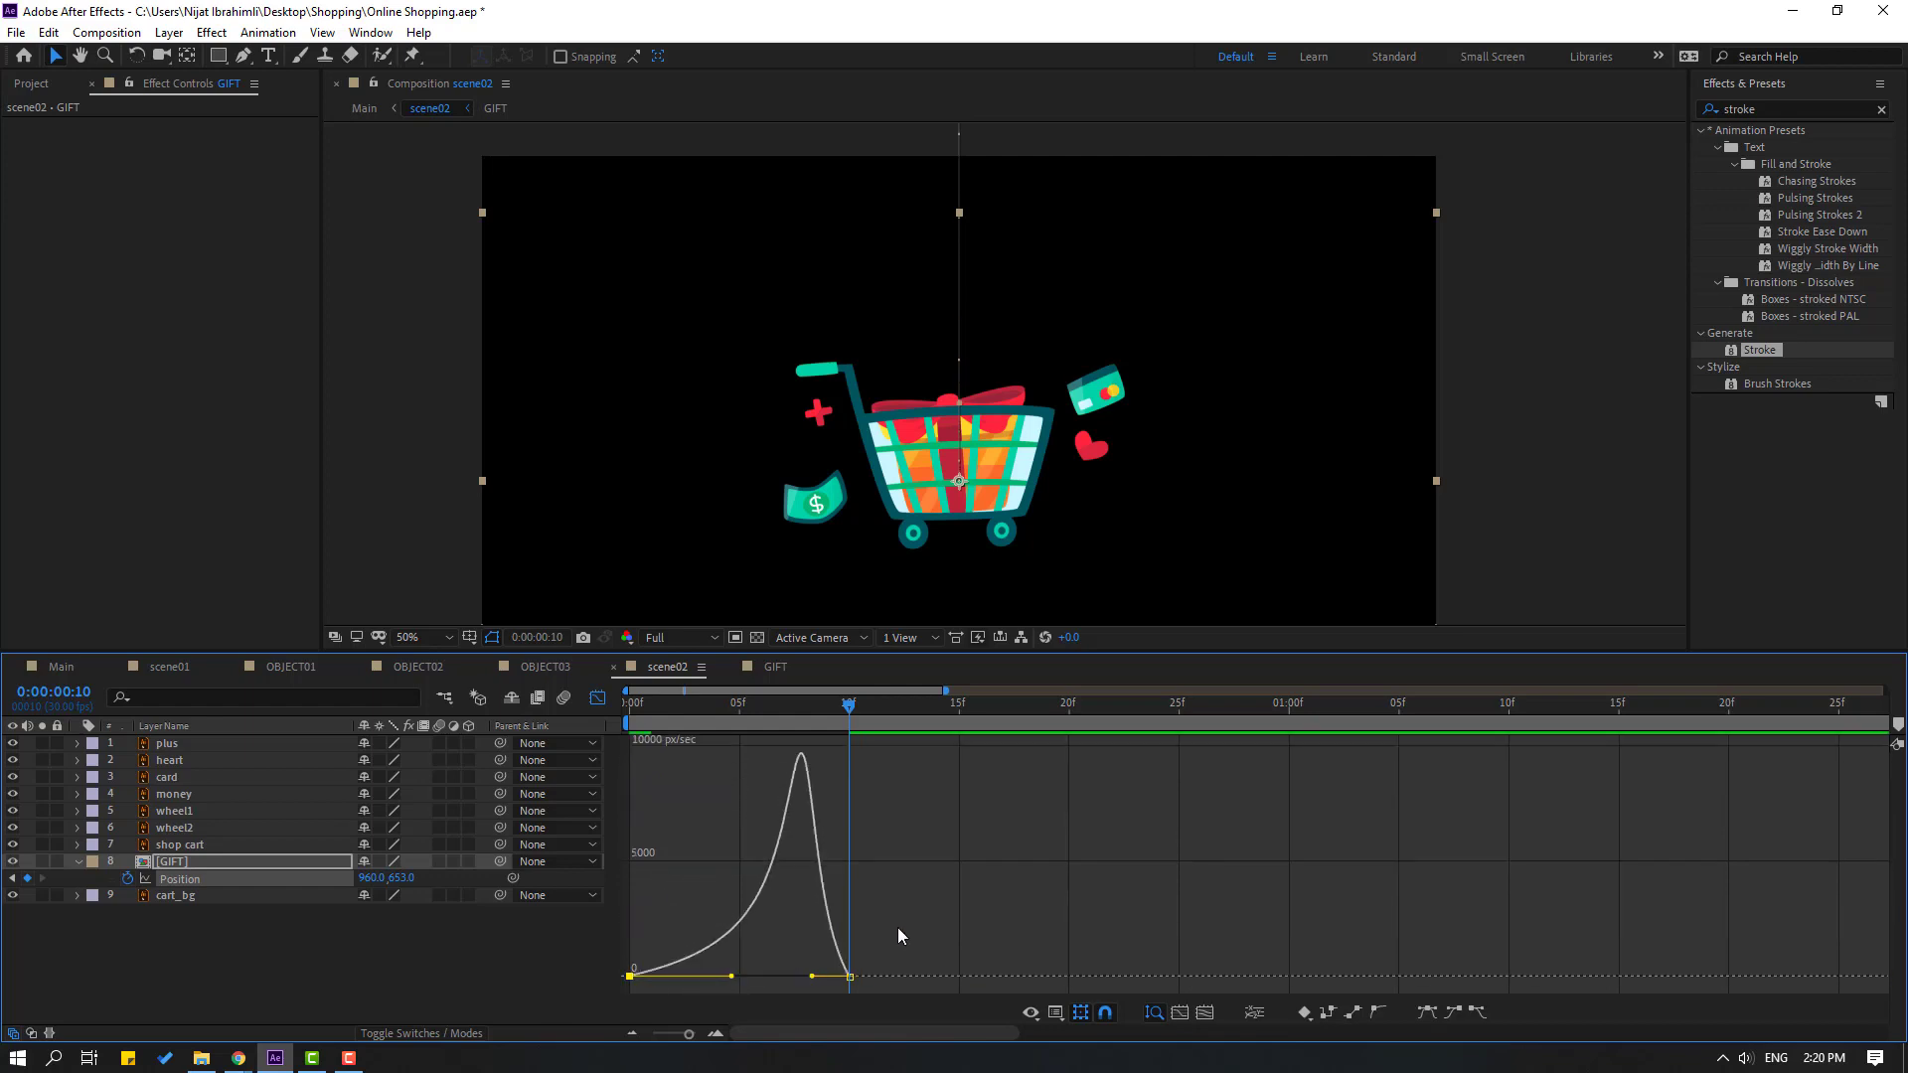
key("space")
left_click(596, 704)
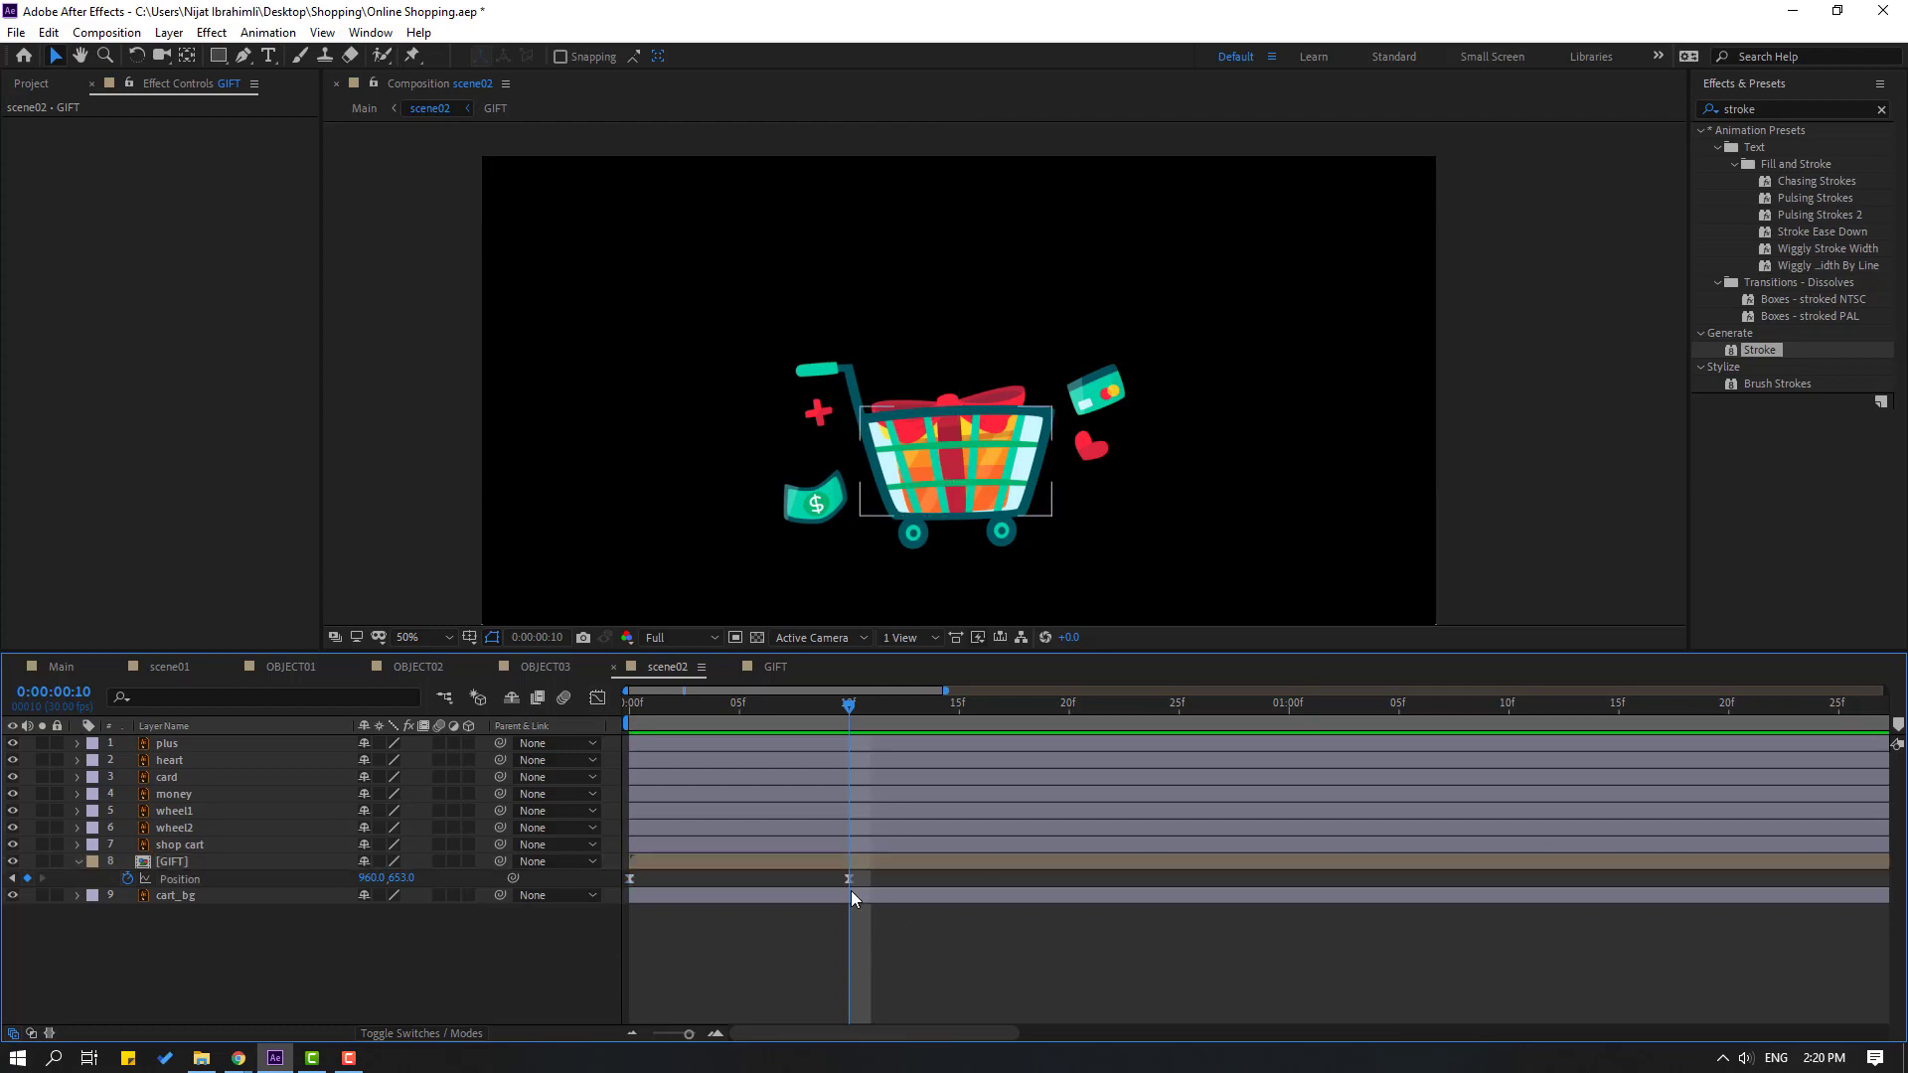
left_click_drag(850, 878, 908, 878)
key("minus")
key("minus")
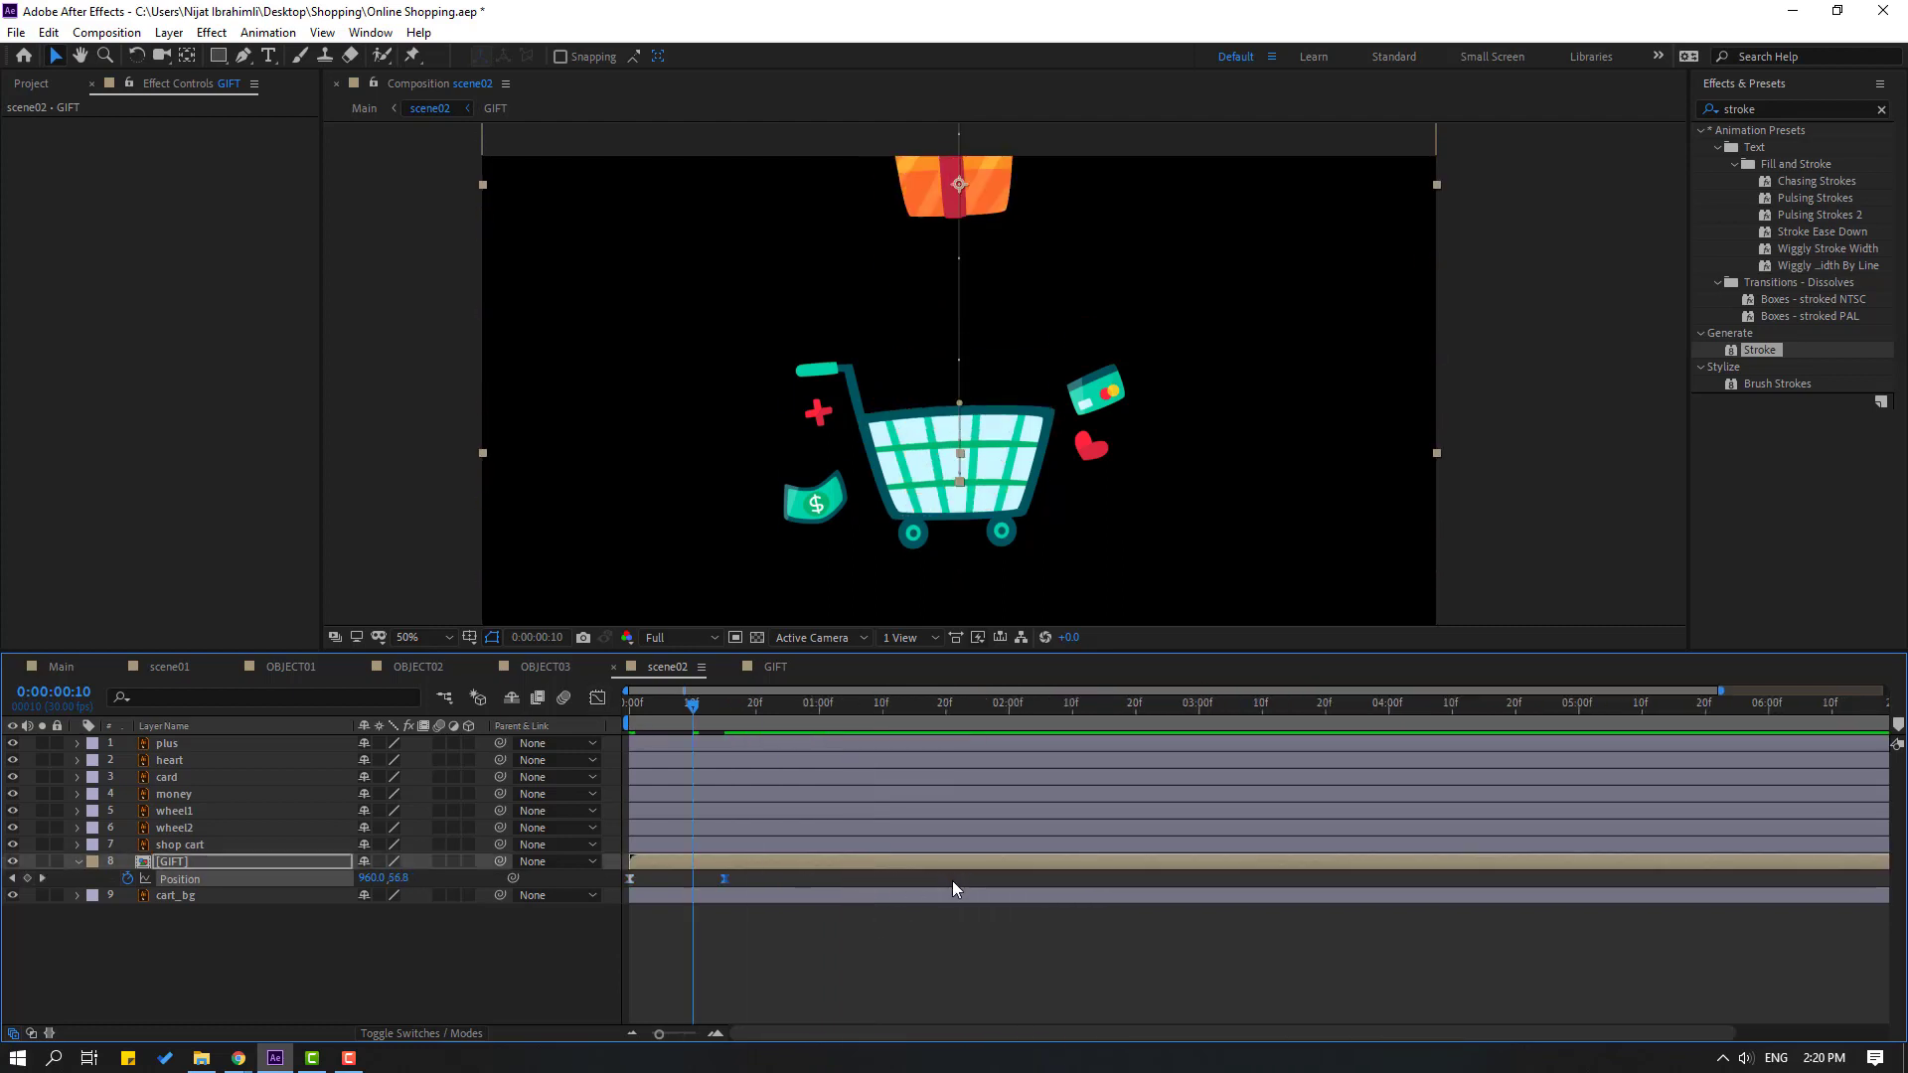
Add a Position keyframe at frame 21 nudging the gift slightly up to 960,638
key("space")
left_click_drag(707, 701, 725, 708)
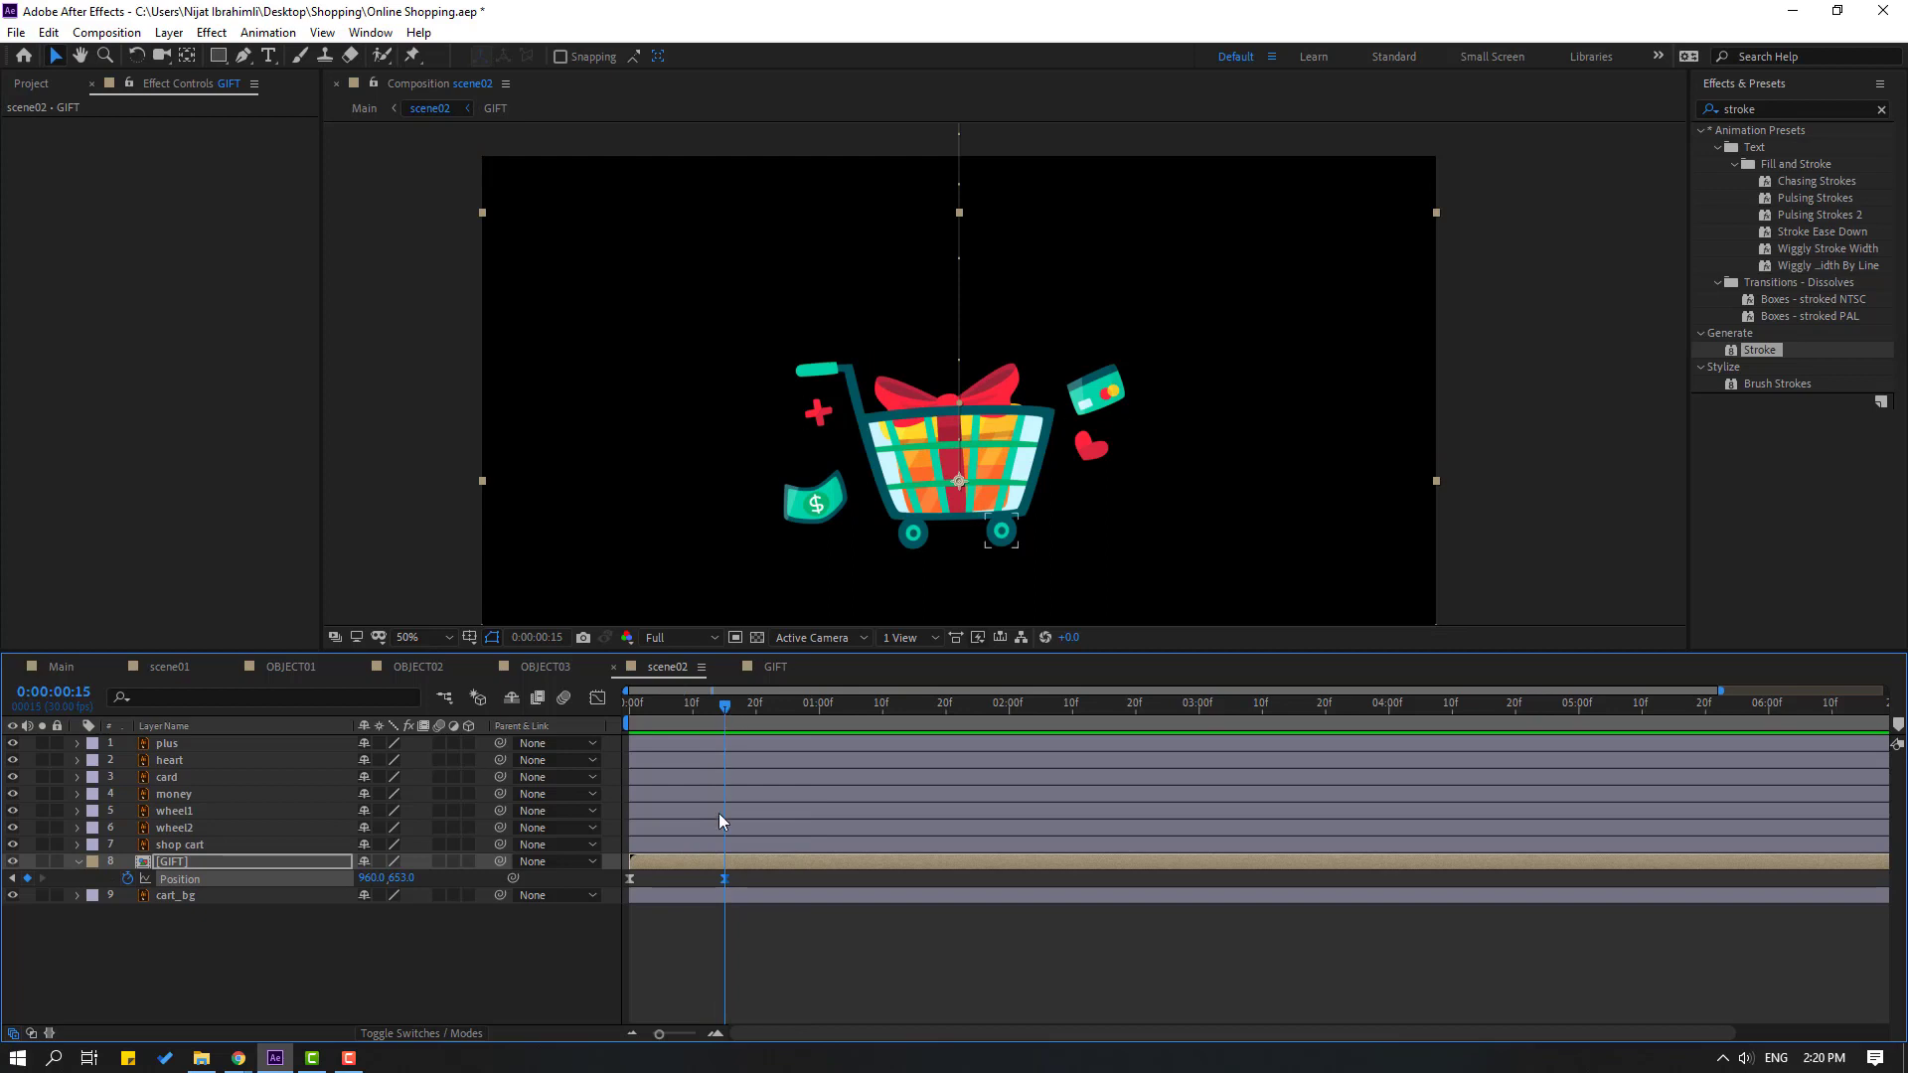
left_click(553, 641)
type("+6")
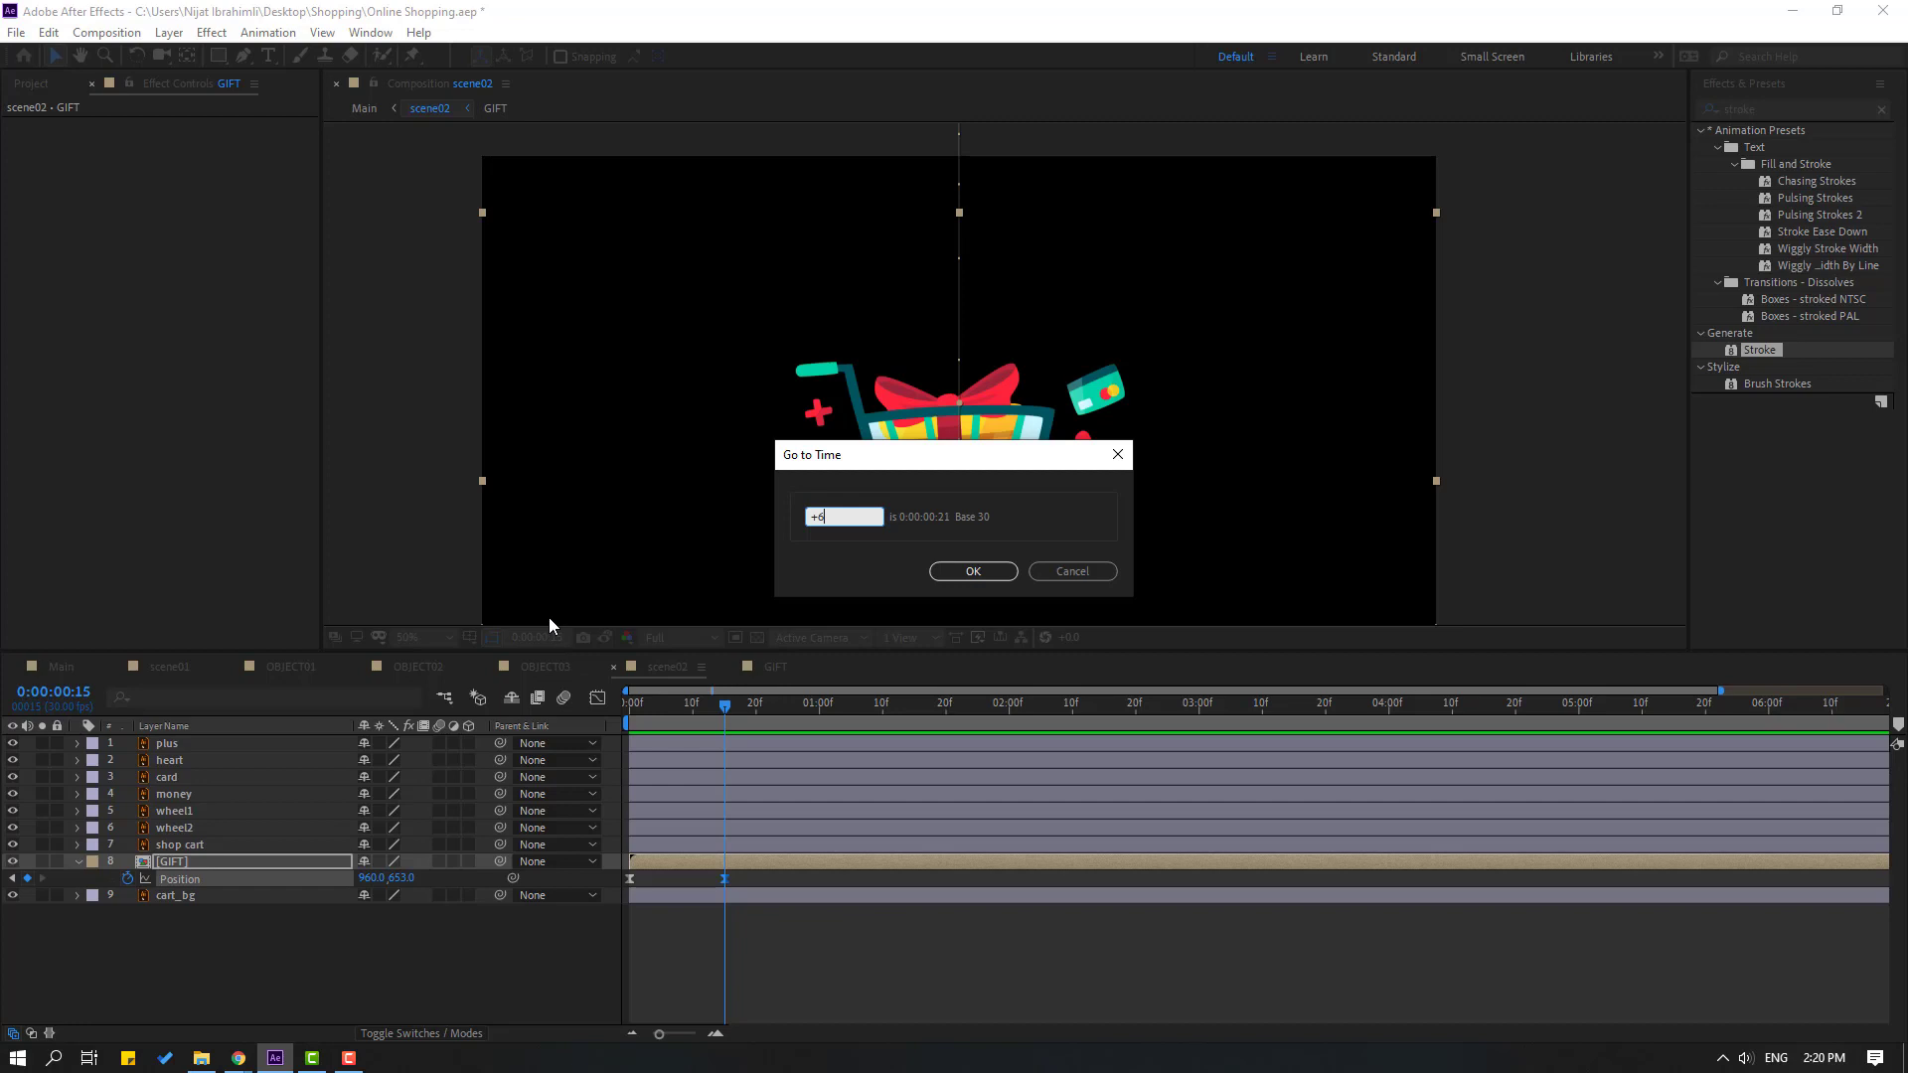
left_click(972, 571)
scroll(963, 571, "up", 4)
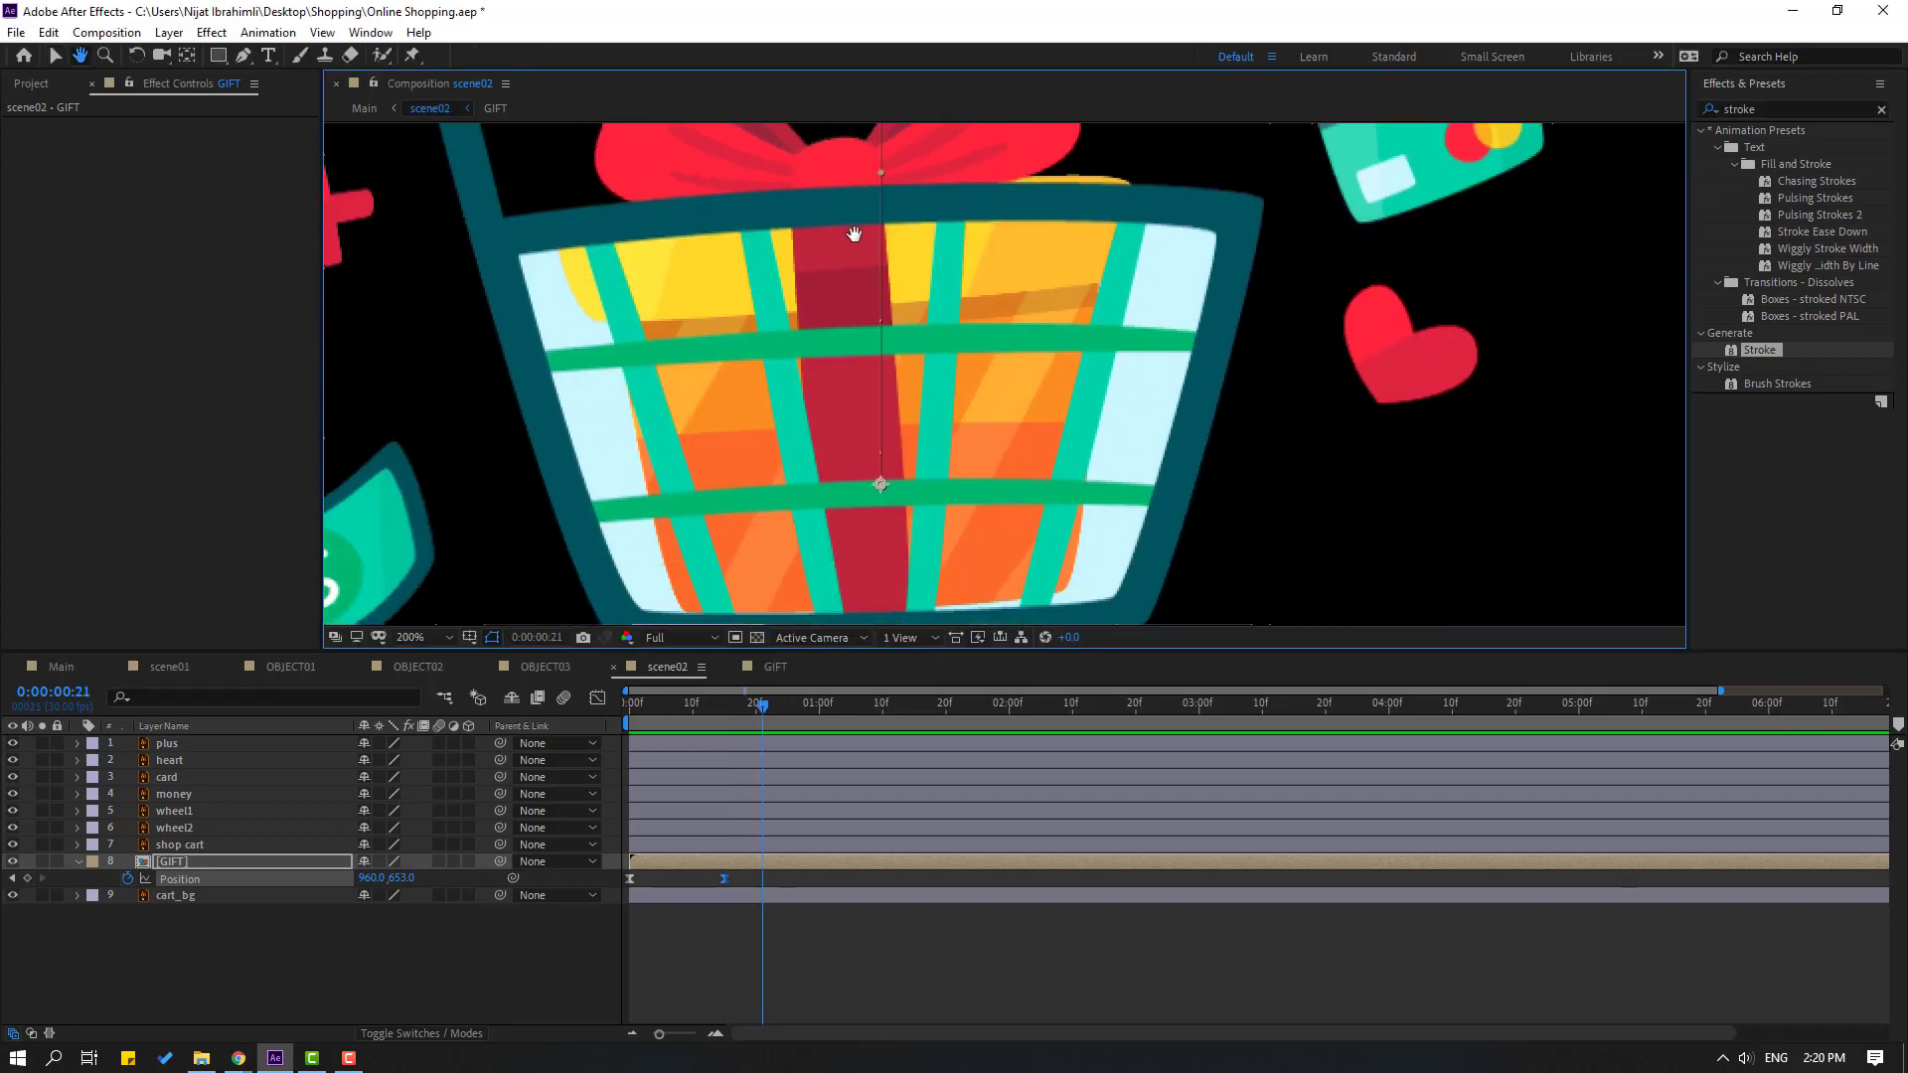
left_click_drag(402, 879, 390, 878)
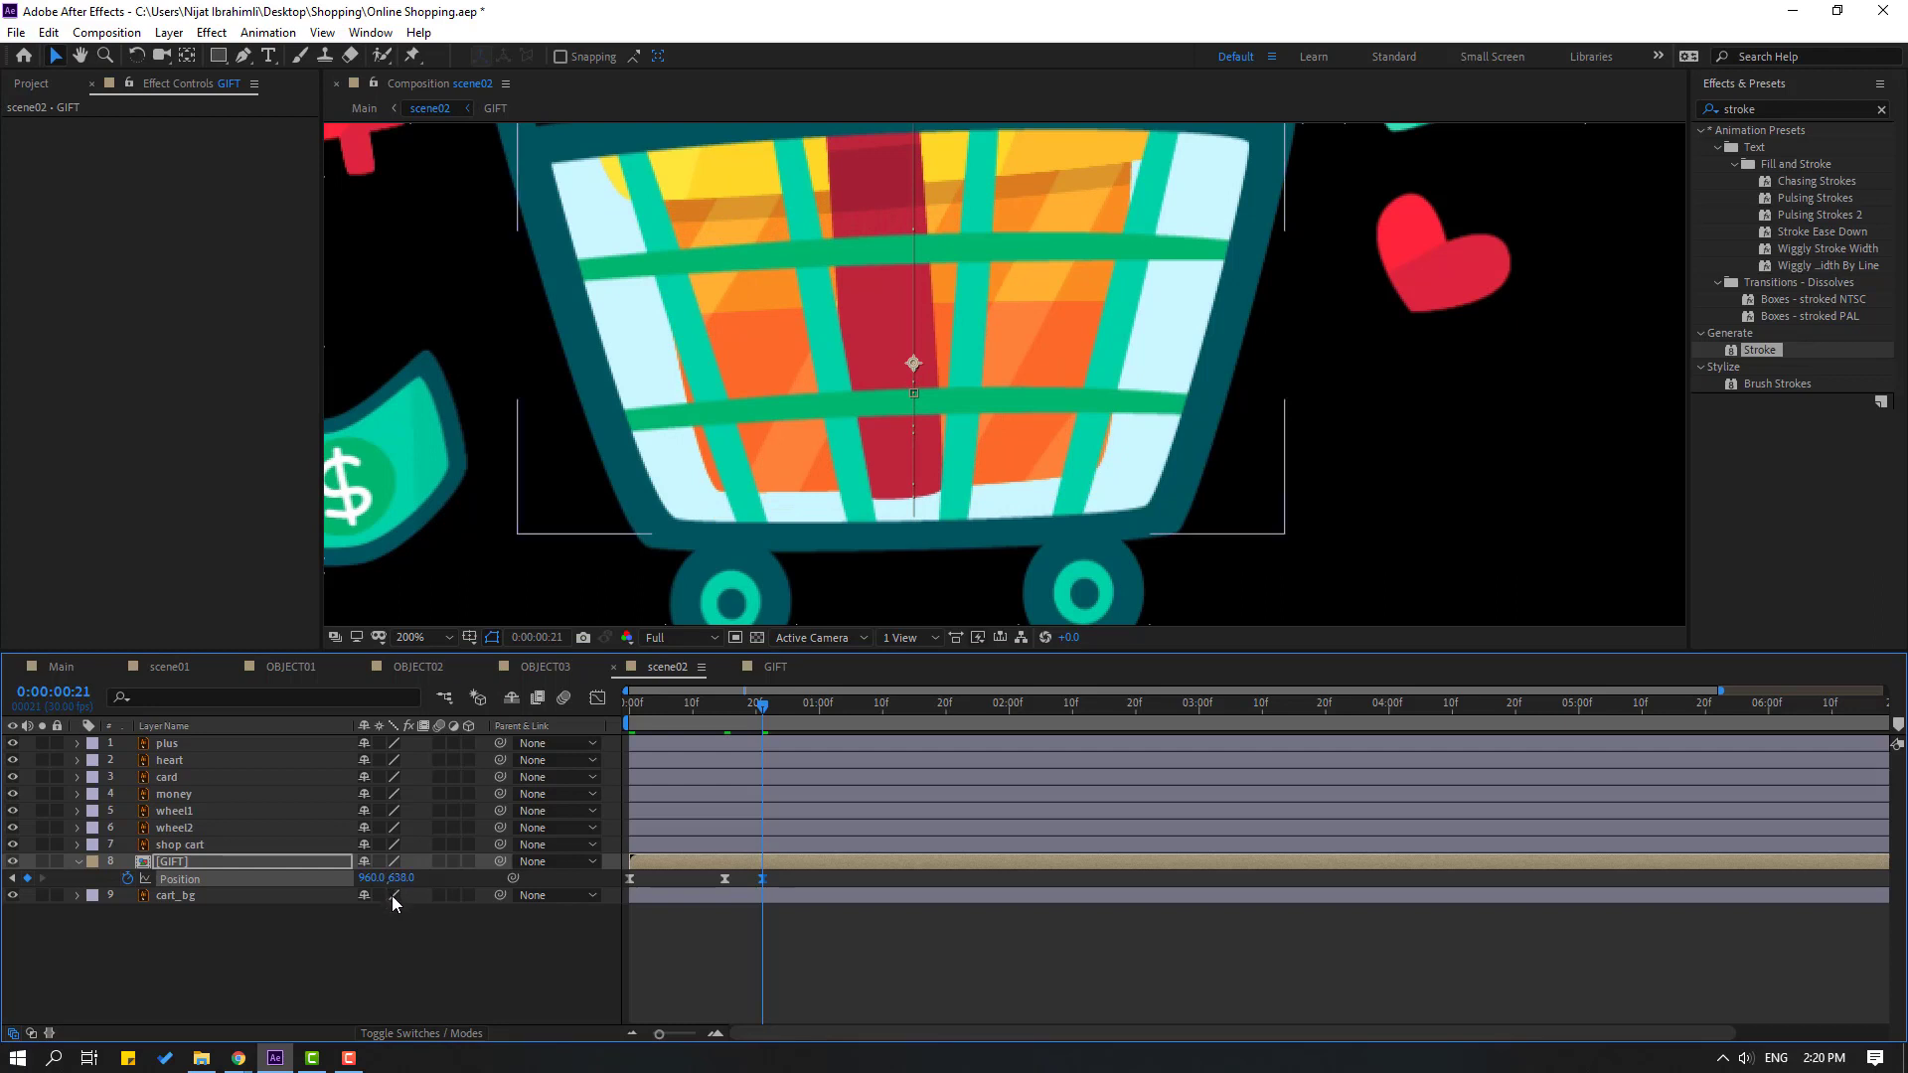
Add a frame-27 Position keyframe at 960,653, preview the bounce, and select the GIFT Position keys
left_click(536, 642)
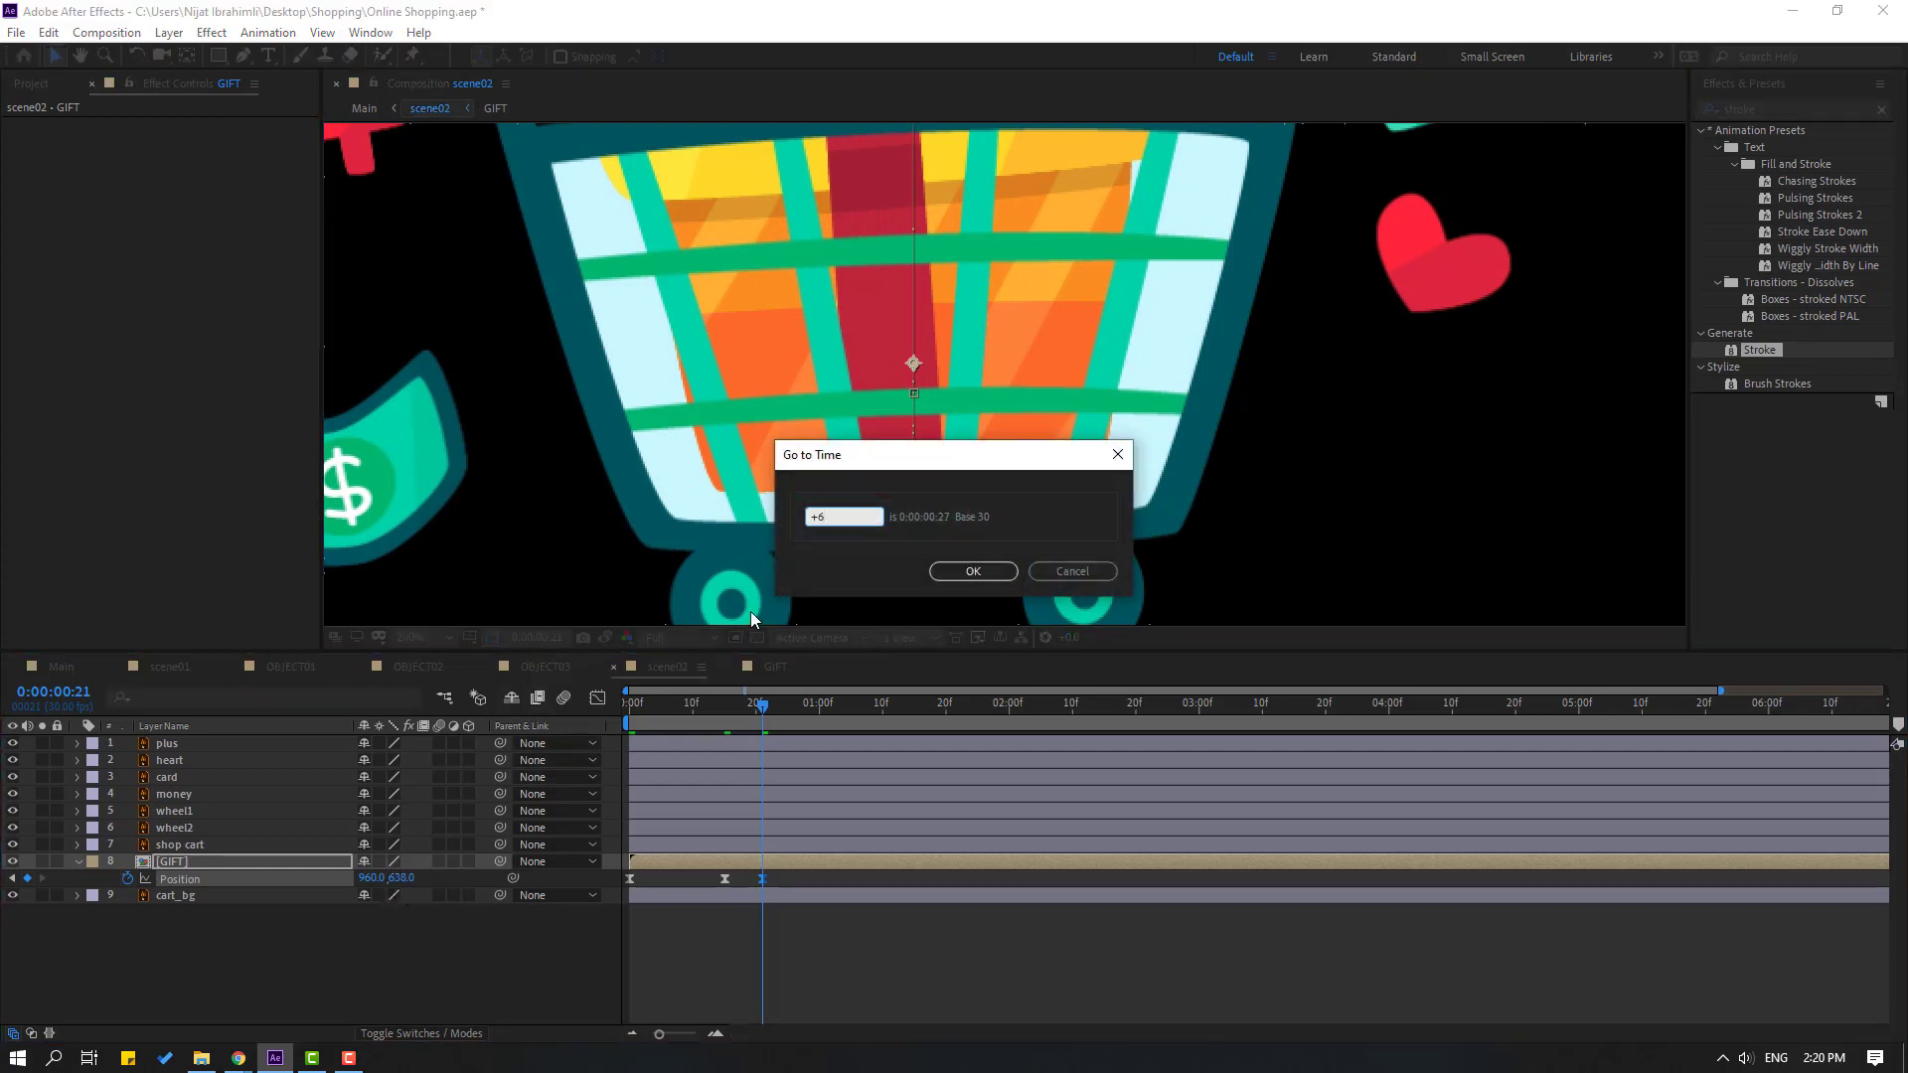
left_click(954, 574)
left_click(725, 879)
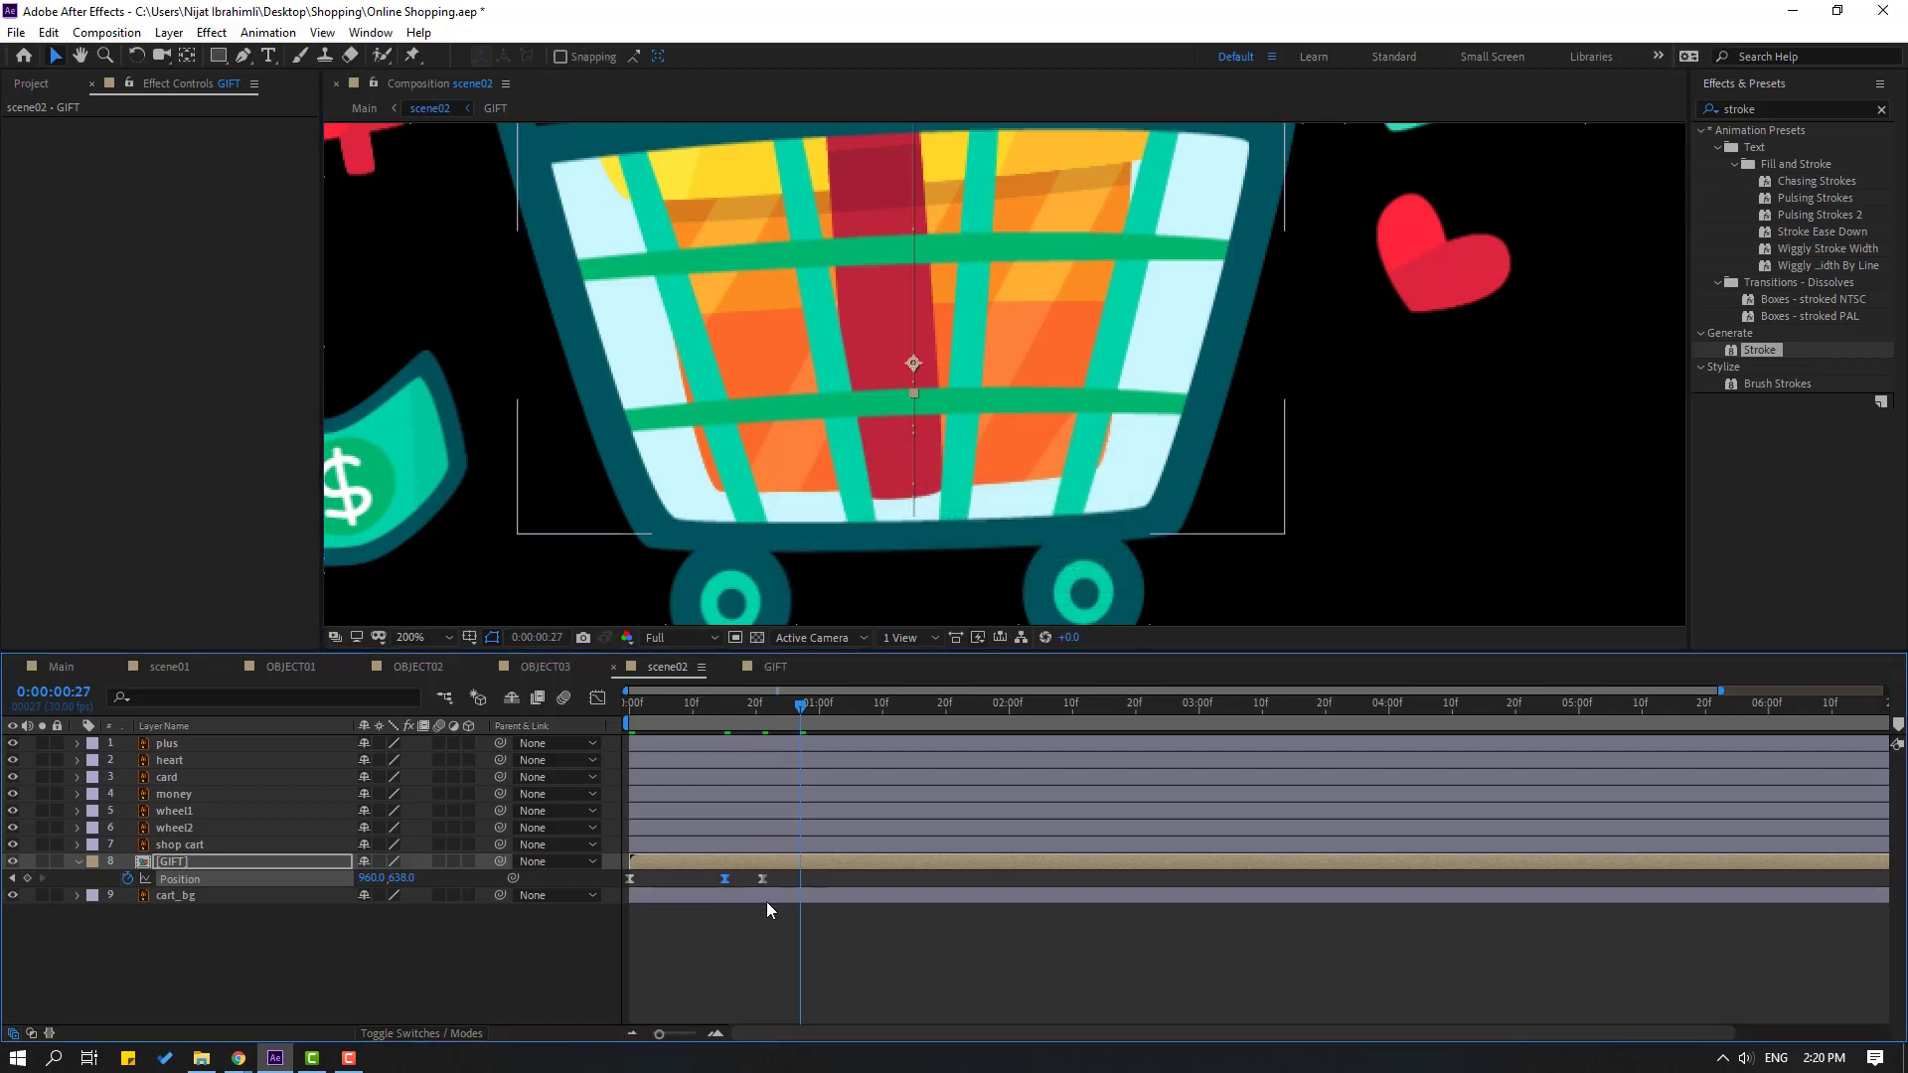
key("ctrl+v")
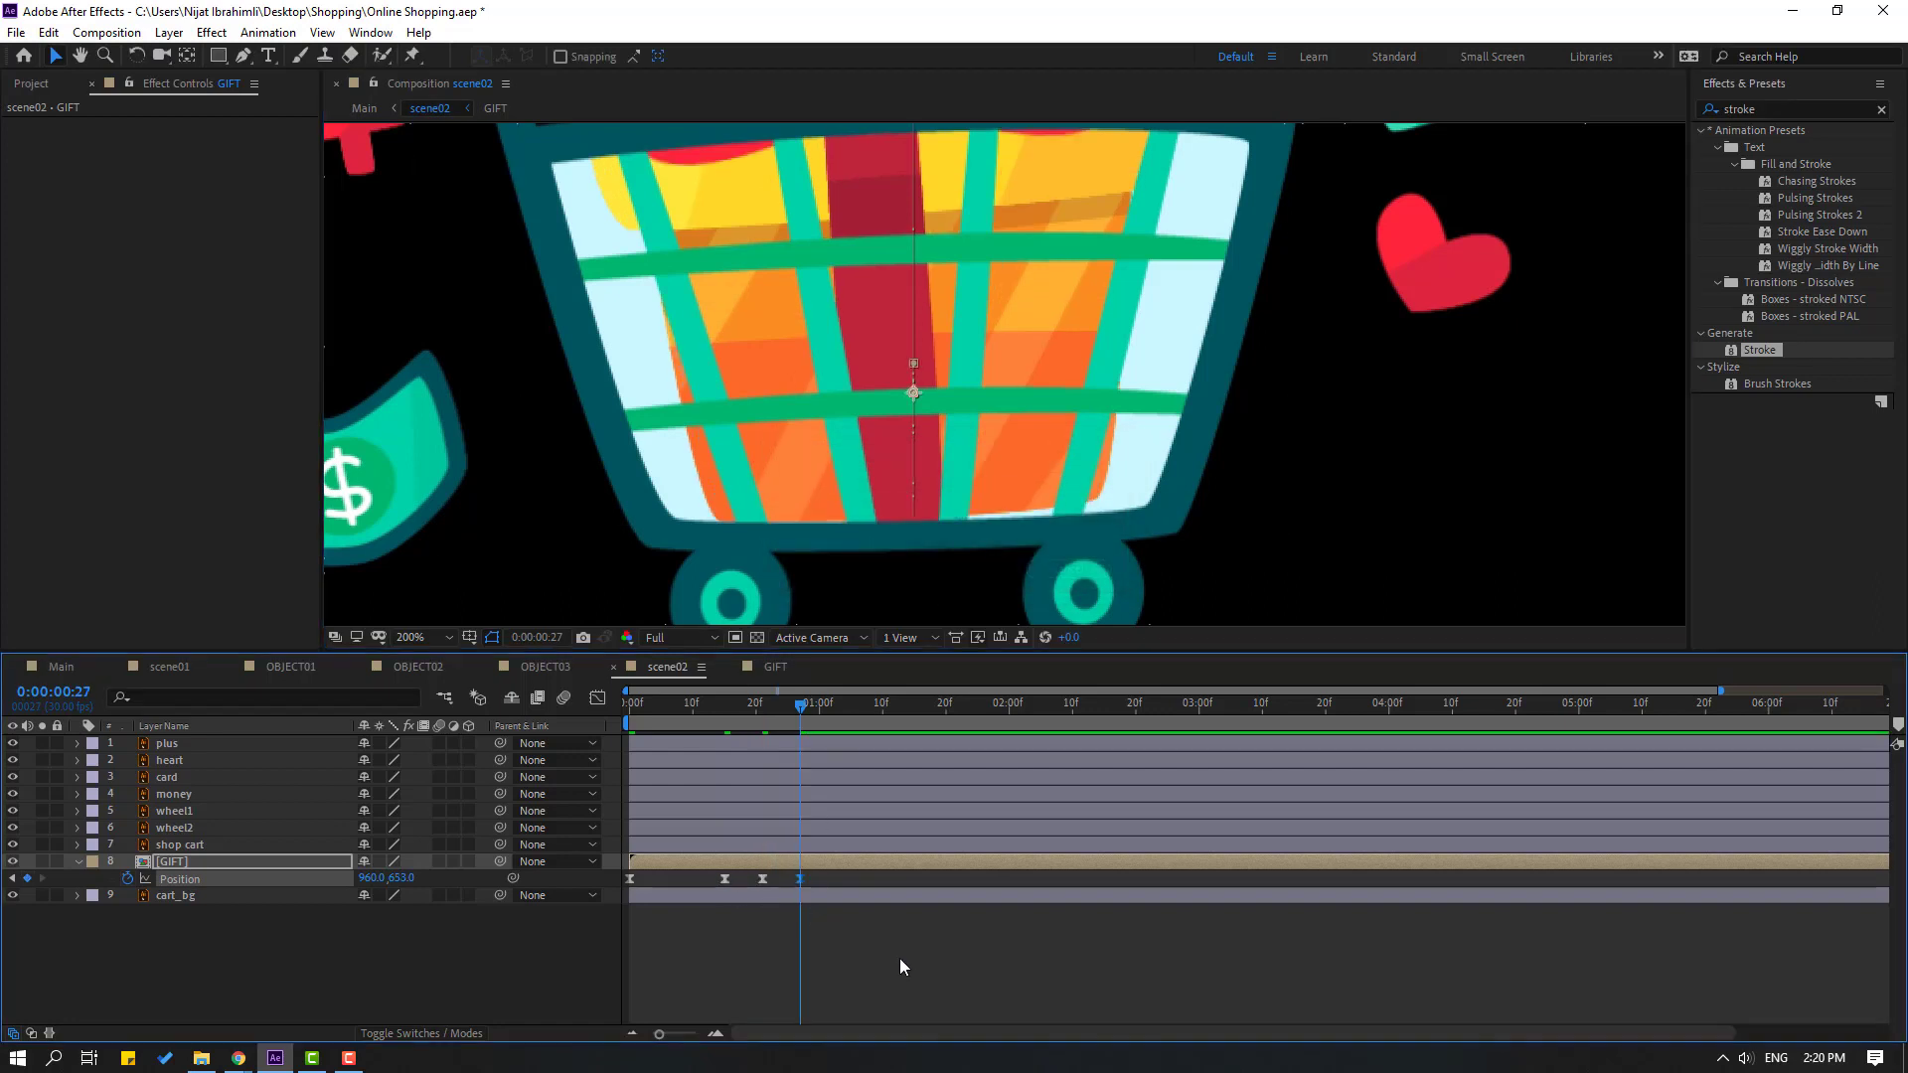
key("minus")
left_click(859, 962)
key("comma")
key("comma")
key("comma")
key("space")
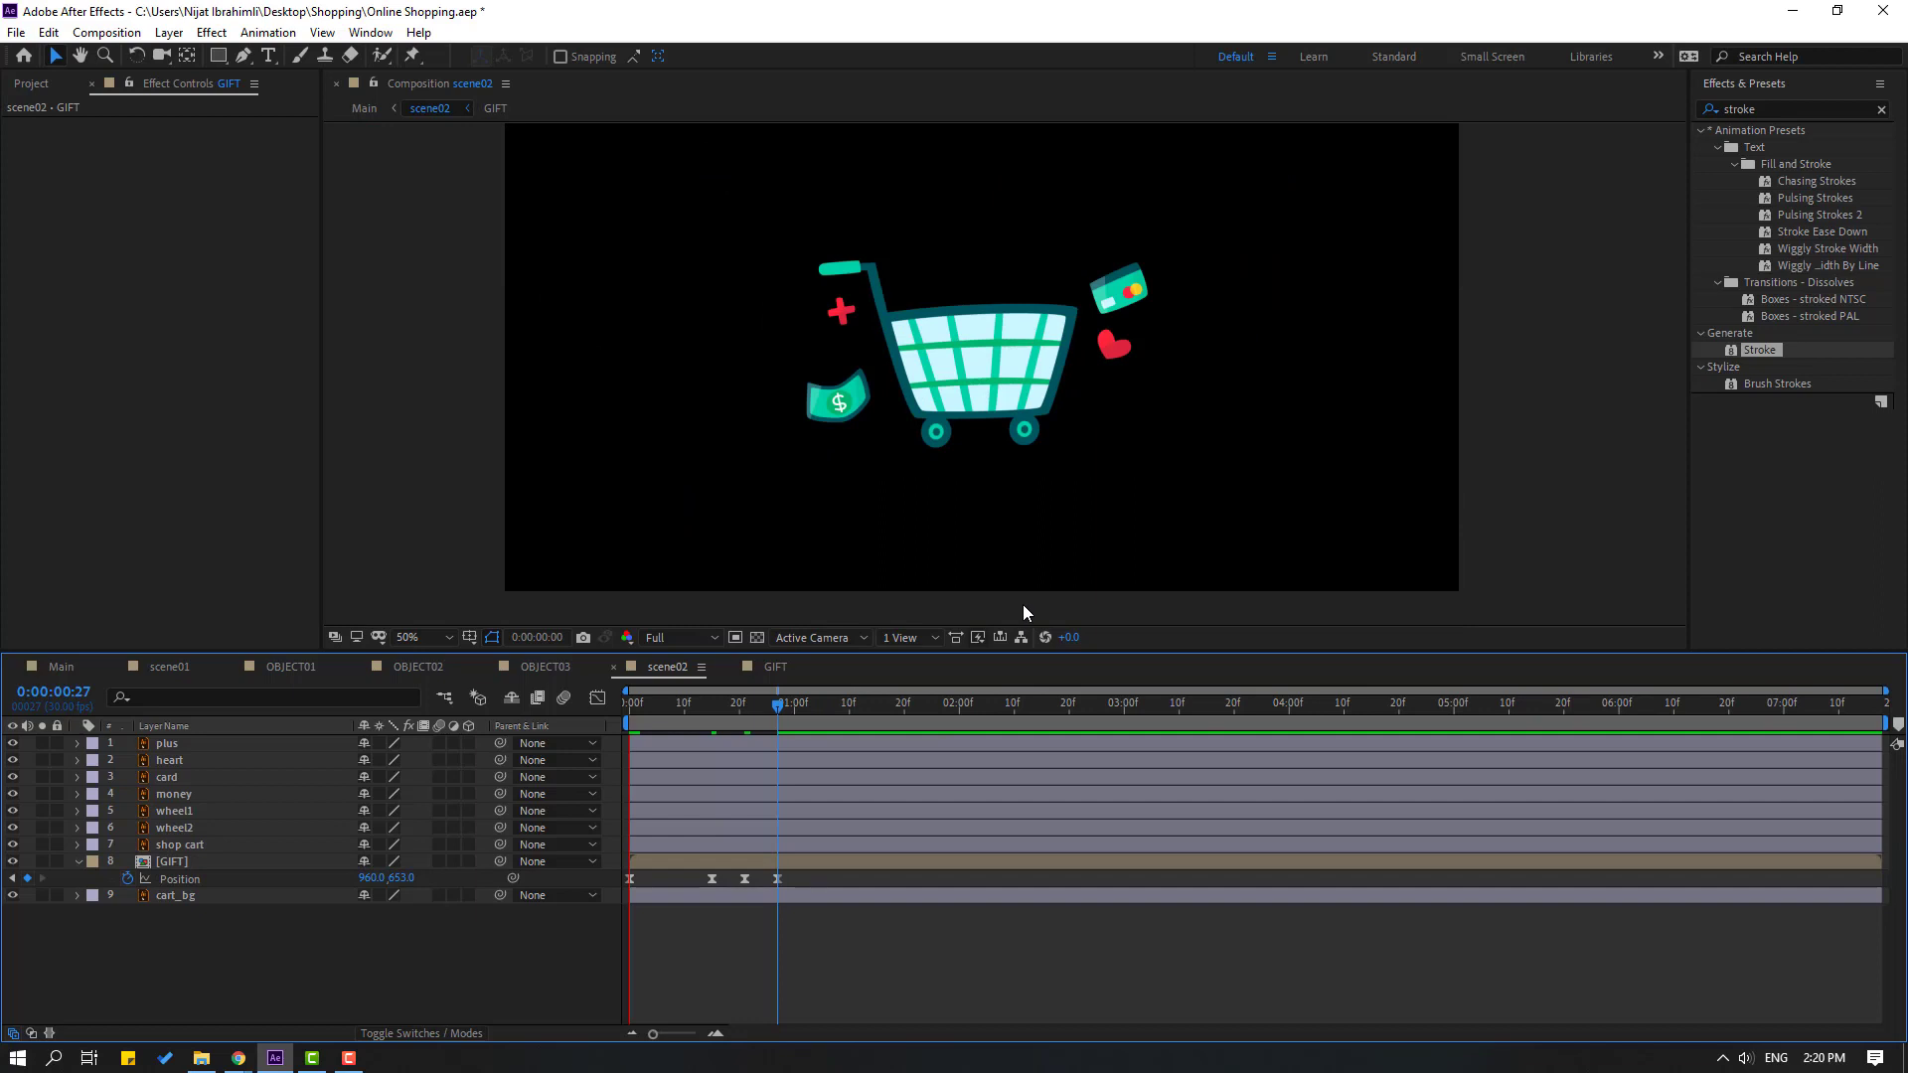
left_click(716, 703)
left_click(729, 703)
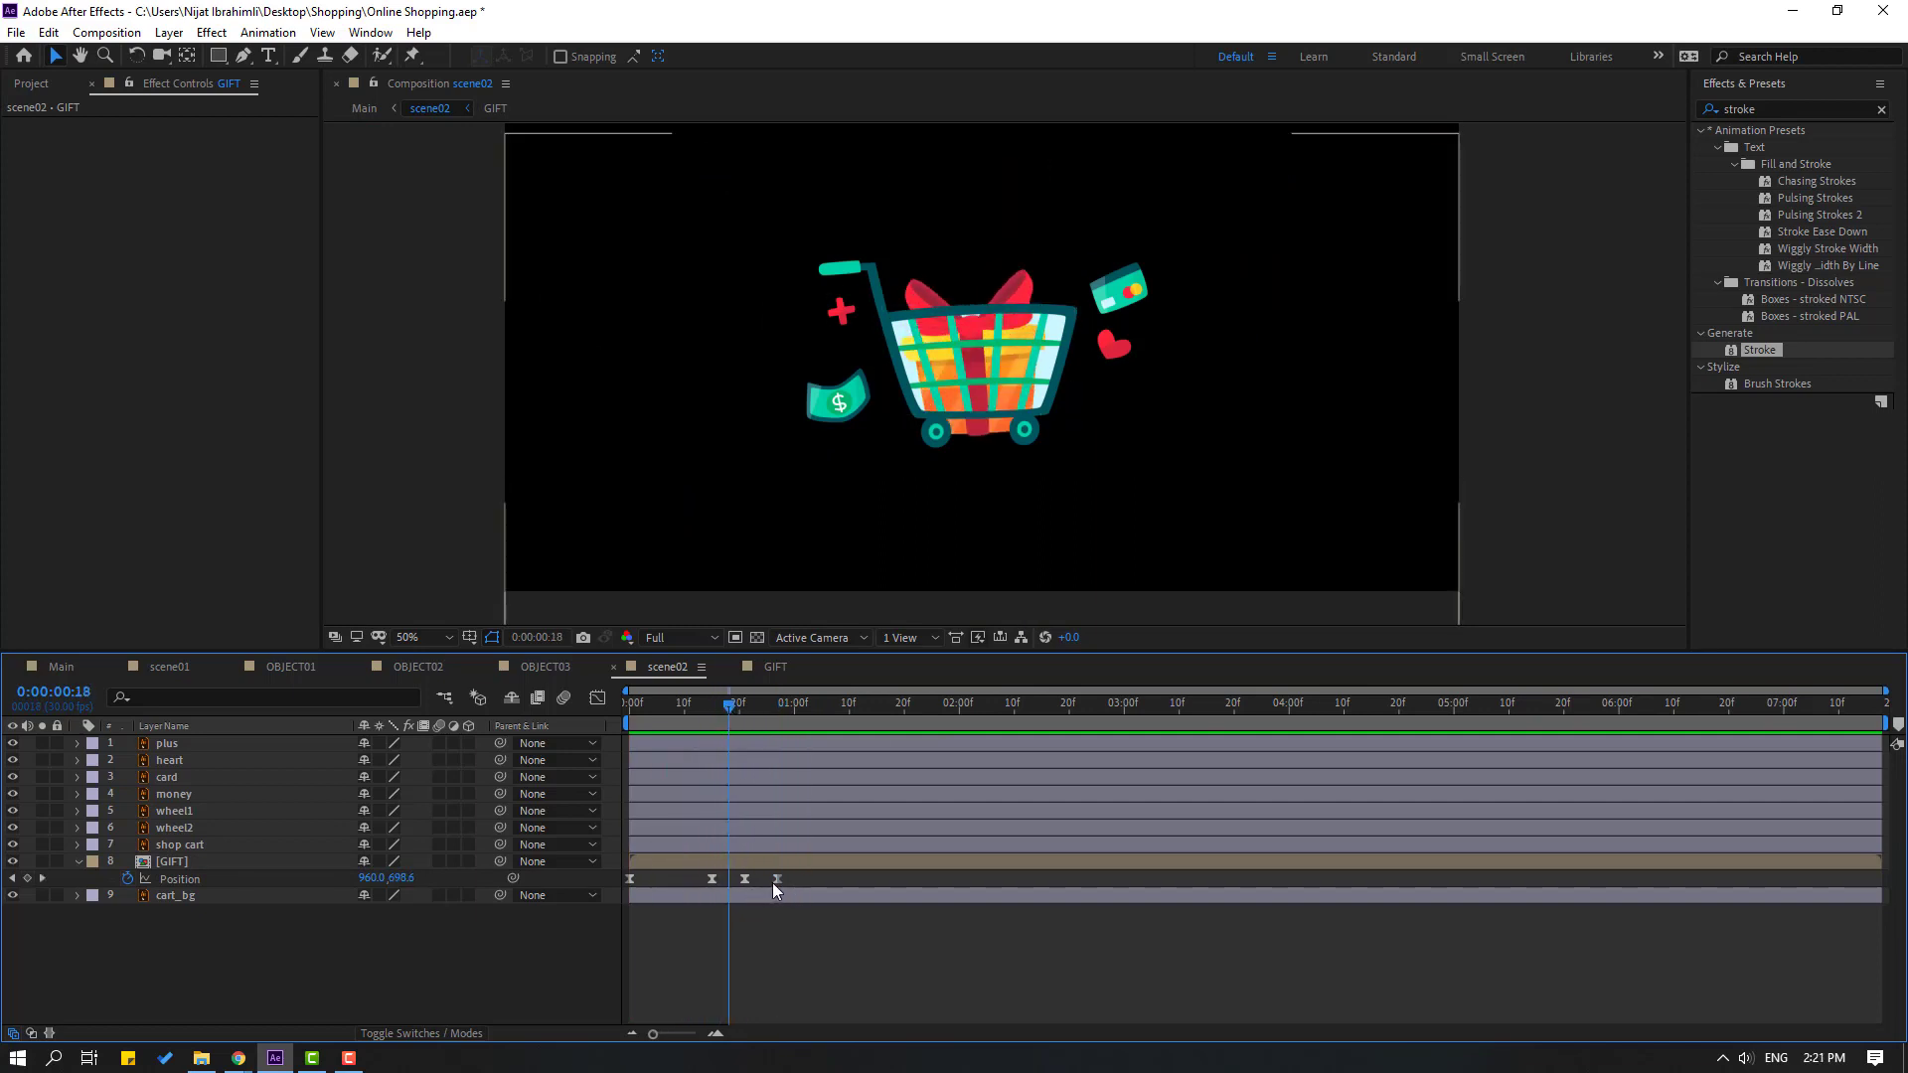
left_click_drag(792, 882, 704, 888)
Set the gift's keyframes to Linear spatial interpolation for a straight drop path, then preview
right_click(712, 880)
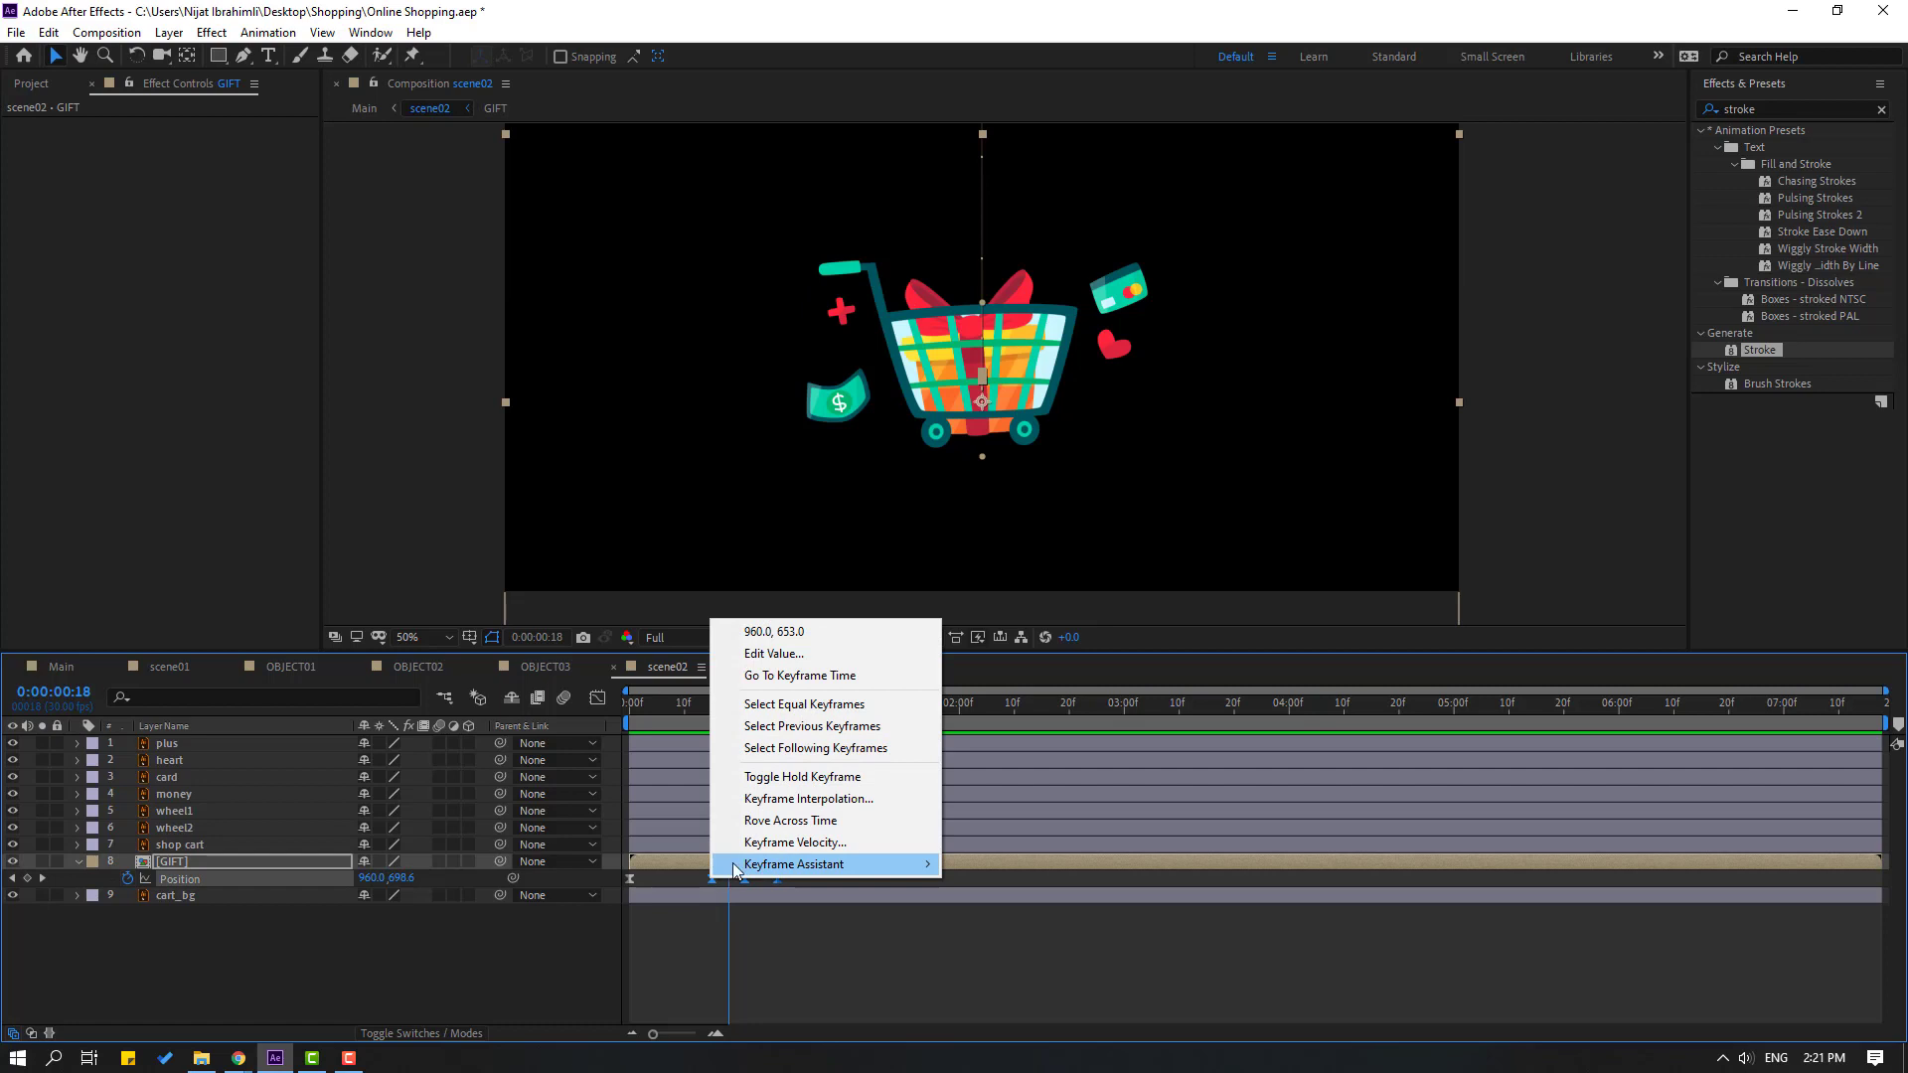
left_click(818, 799)
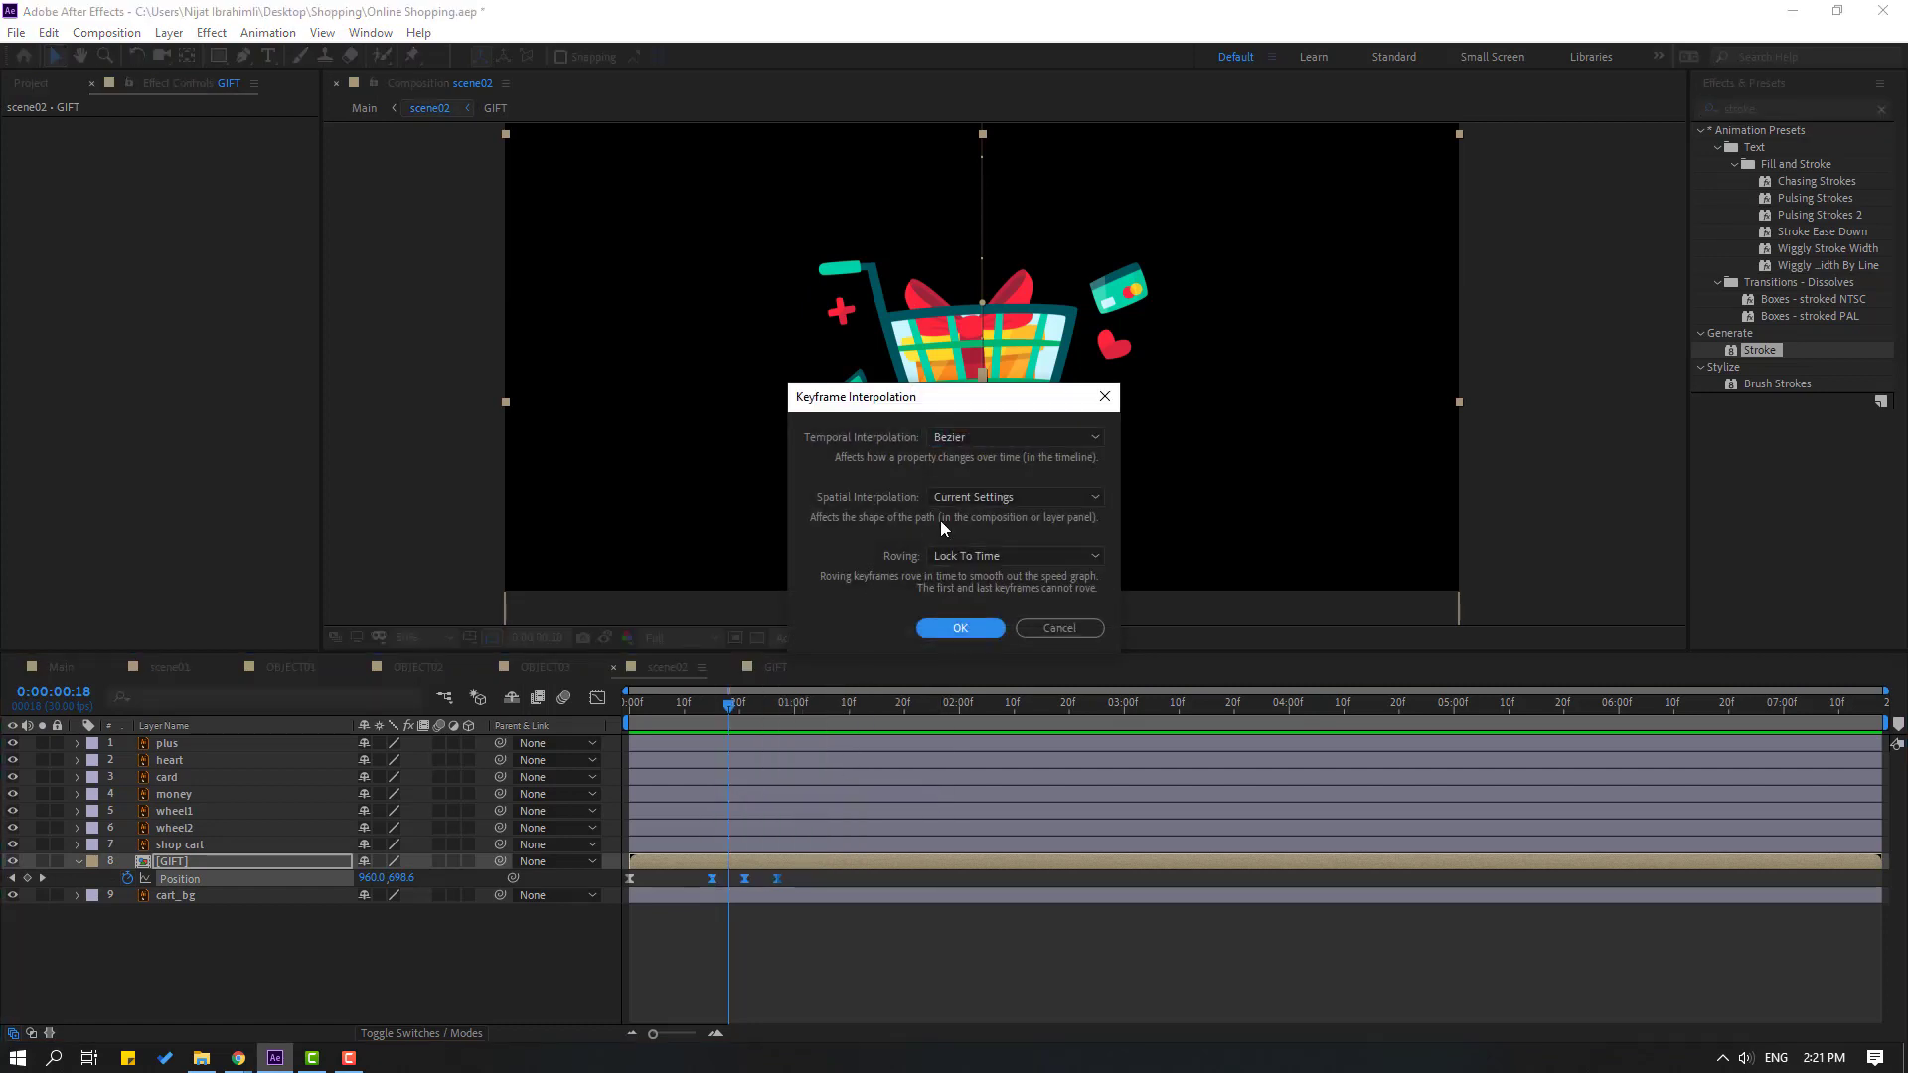
left_click(965, 499)
left_click(968, 543)
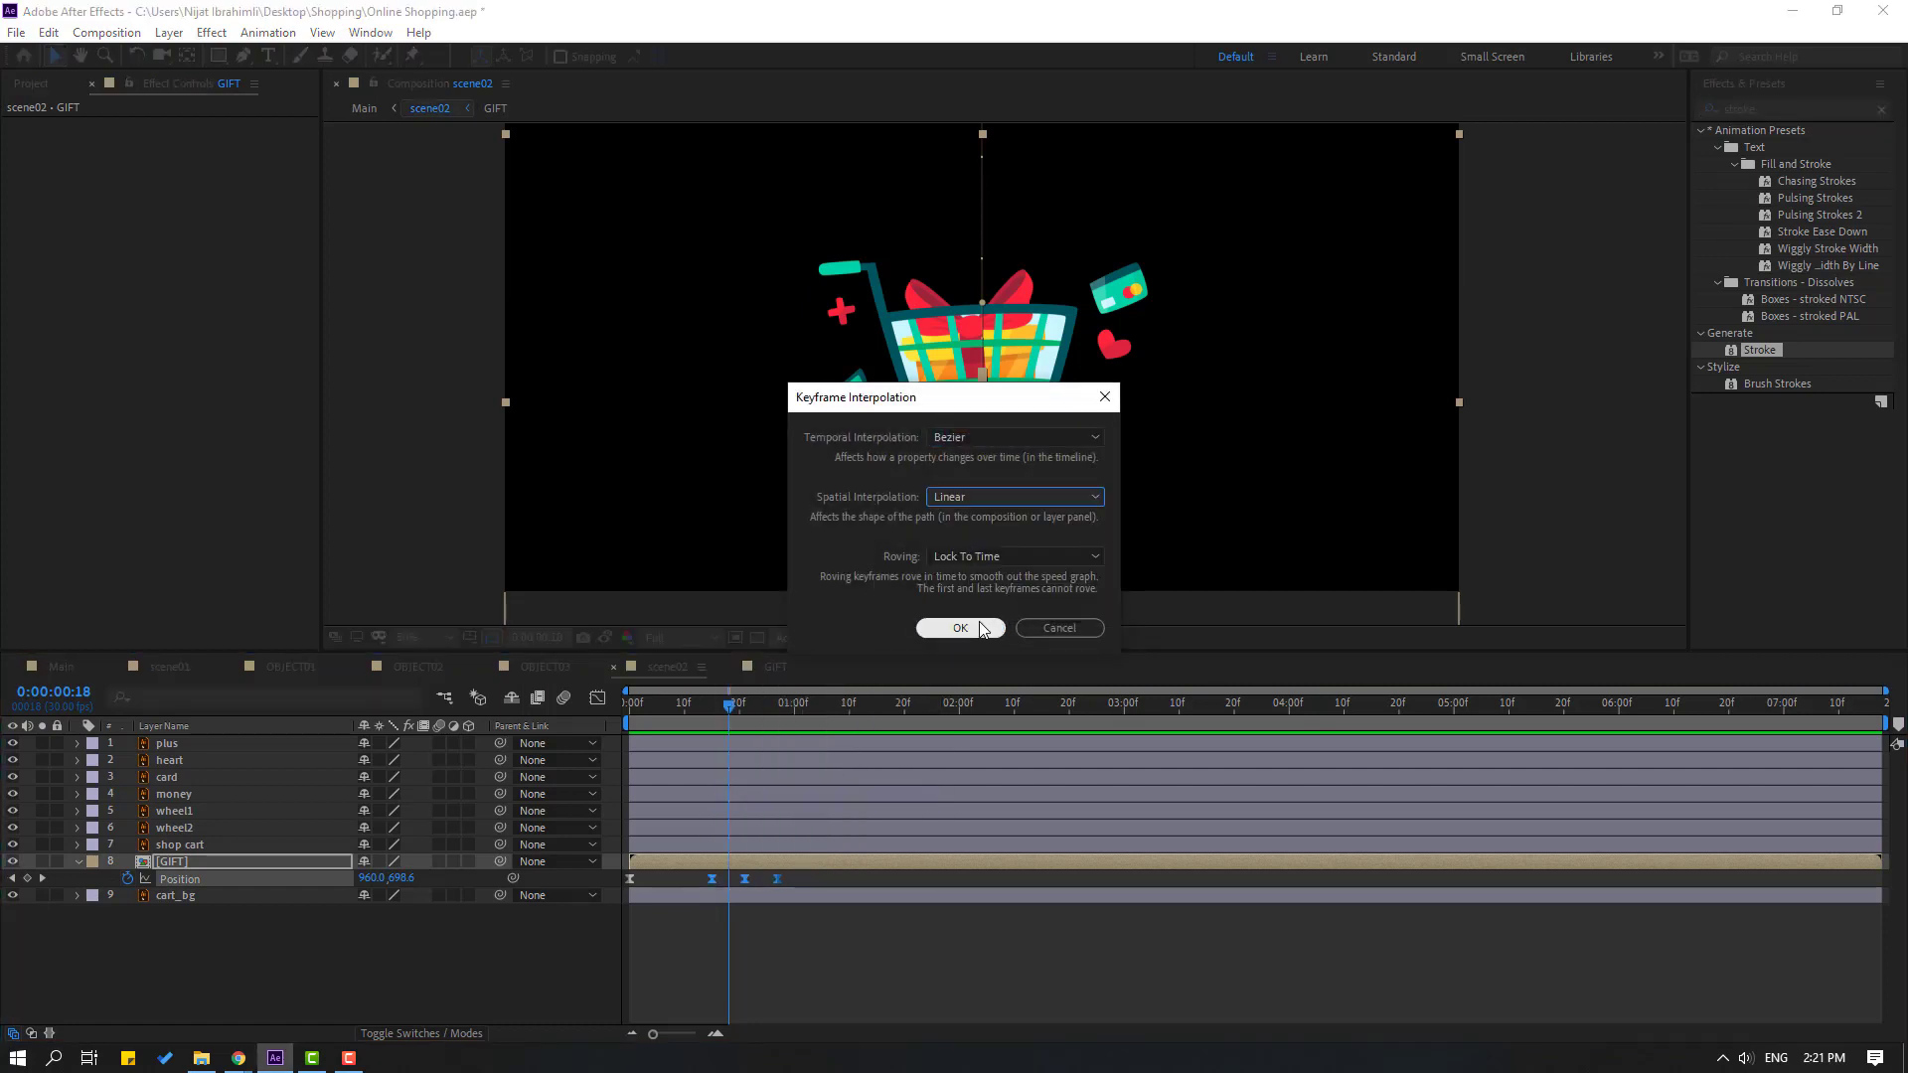
left_click(960, 628)
left_click(903, 951)
key("space")
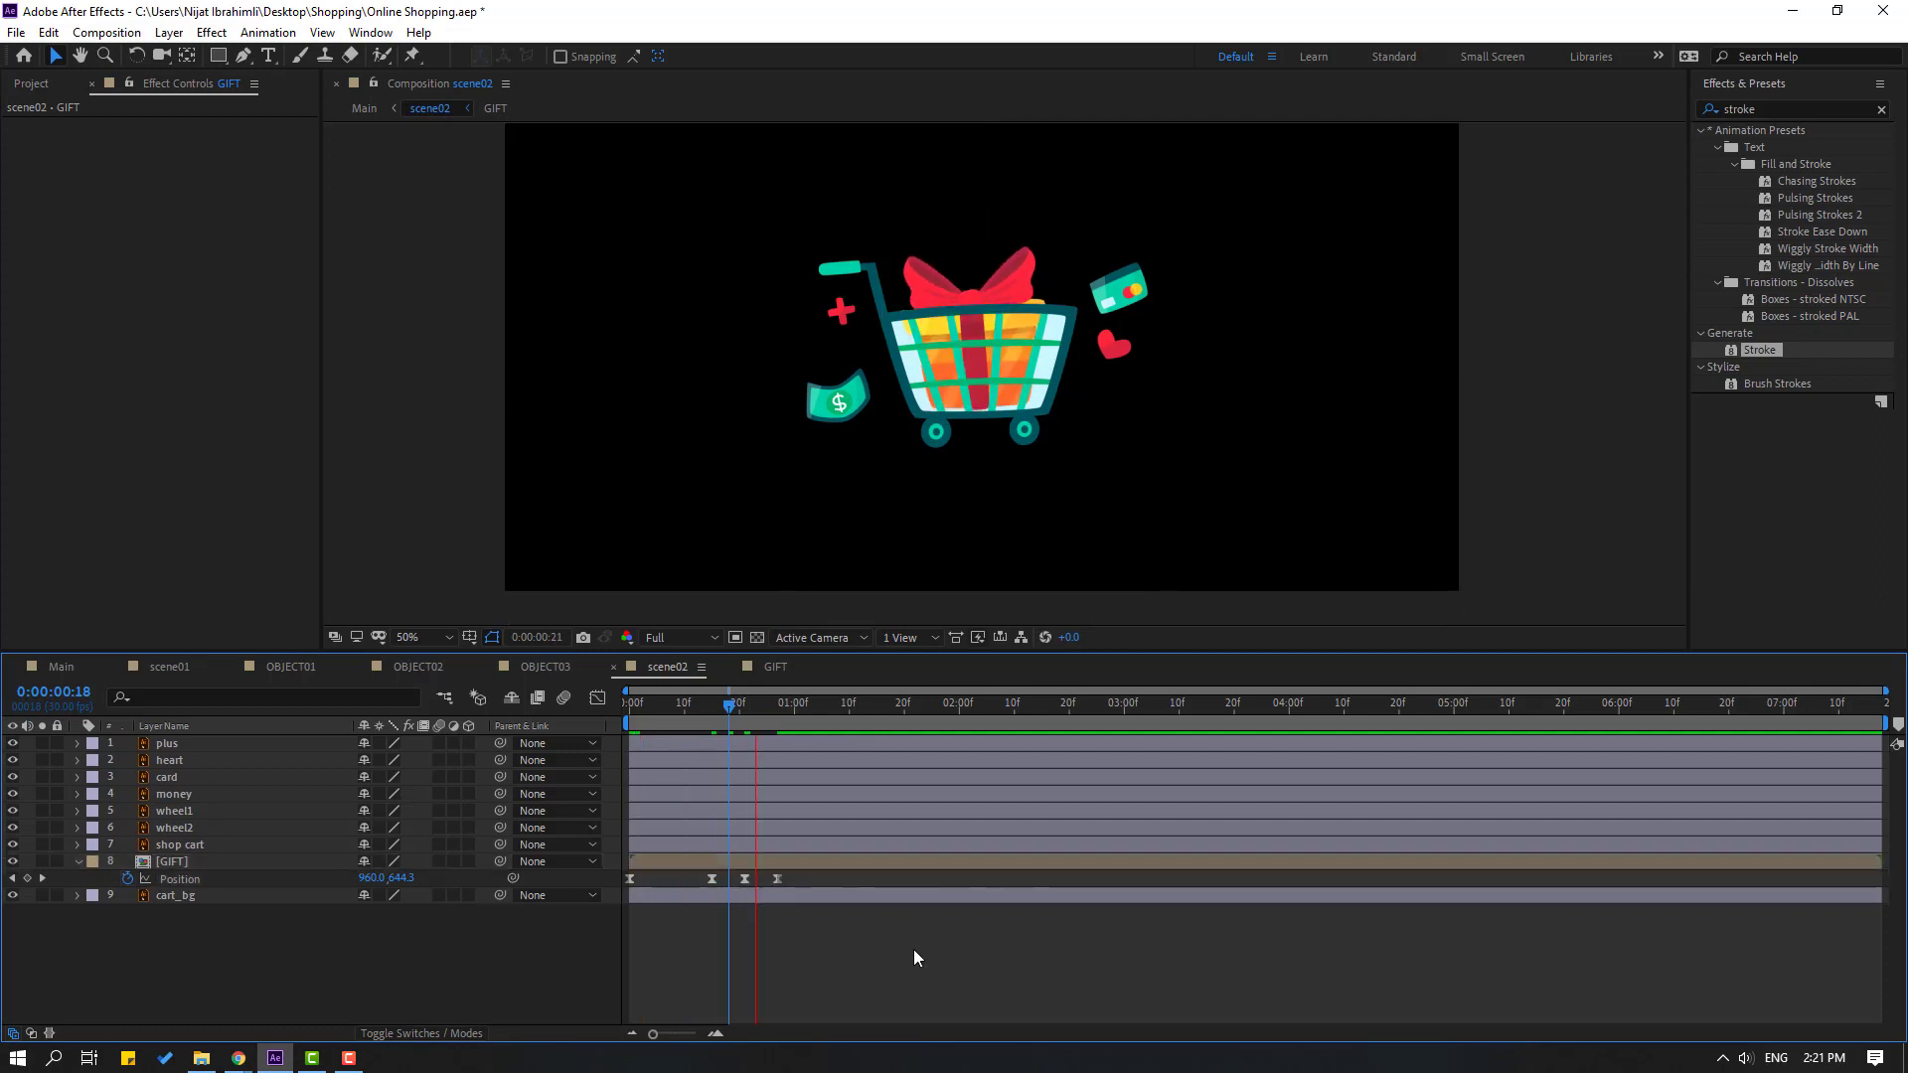
scroll(765, 526, "down", 2)
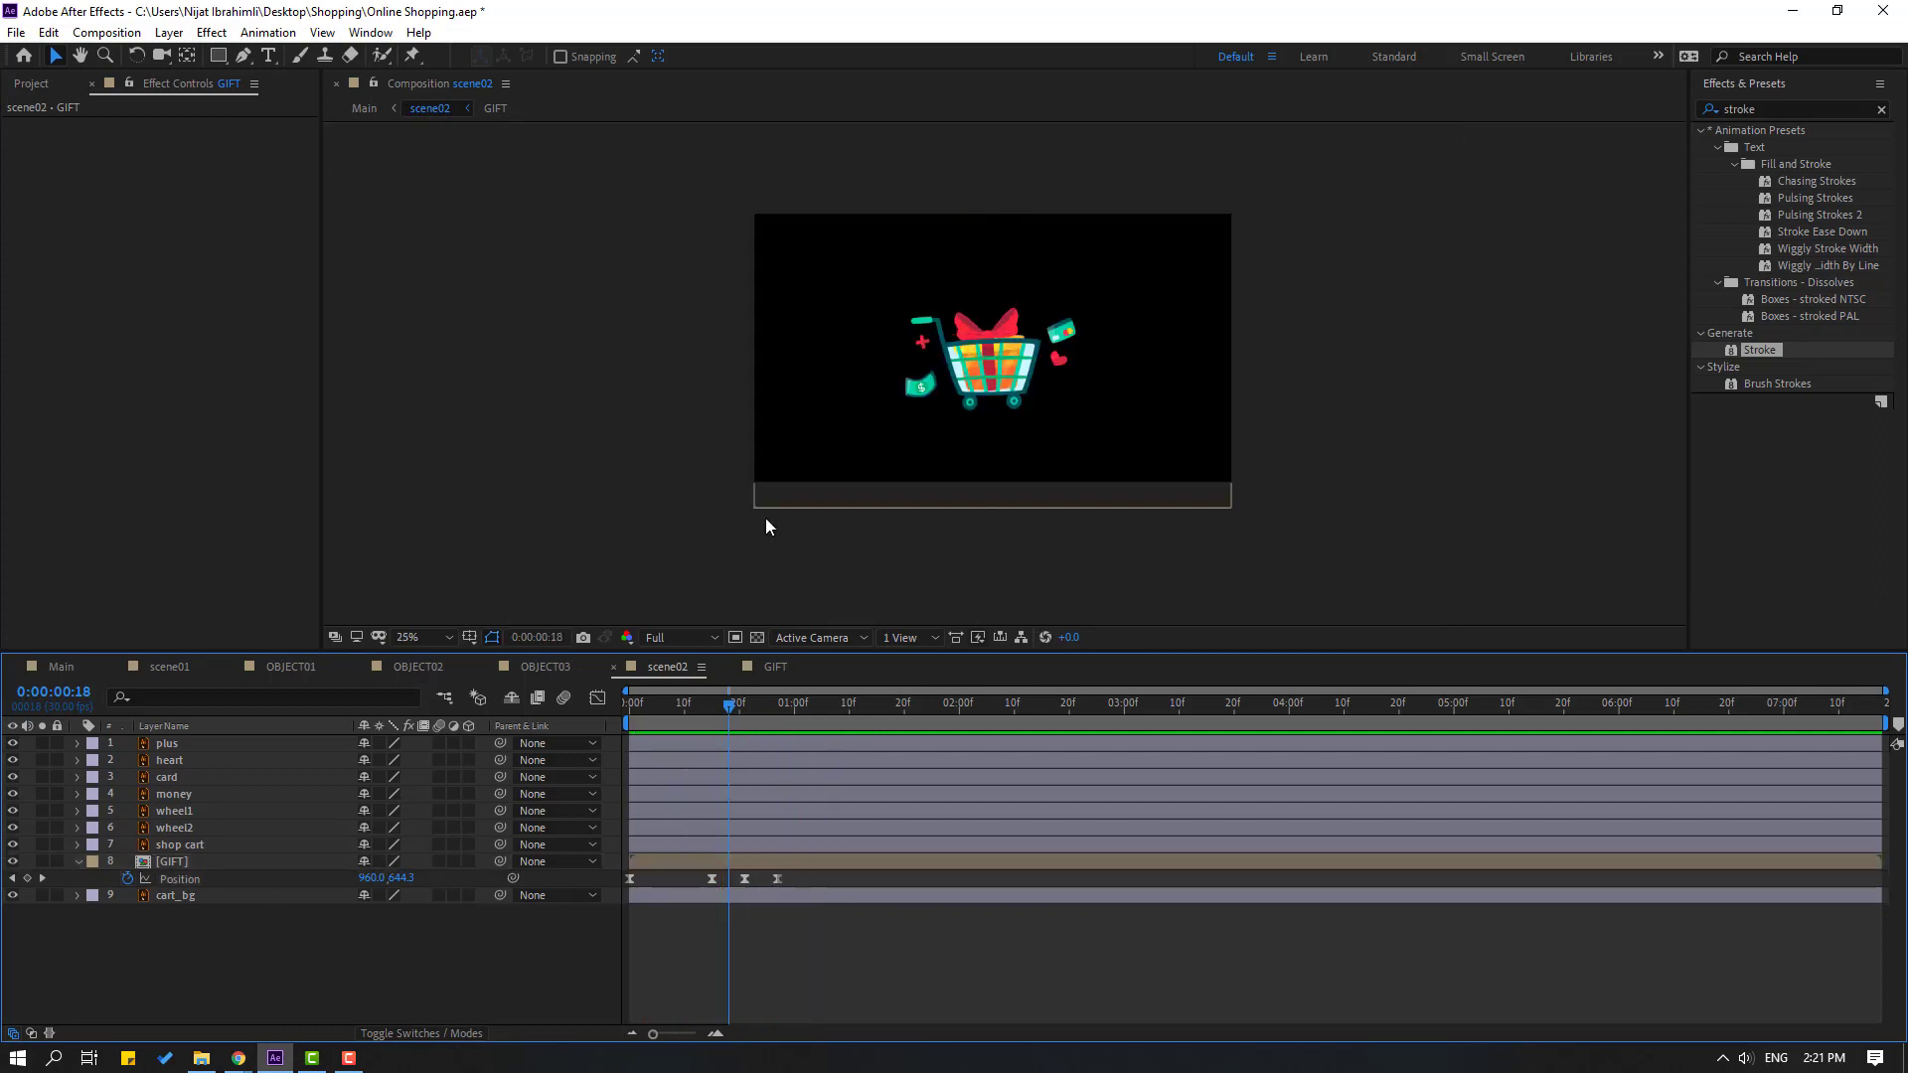
left_click(401, 762)
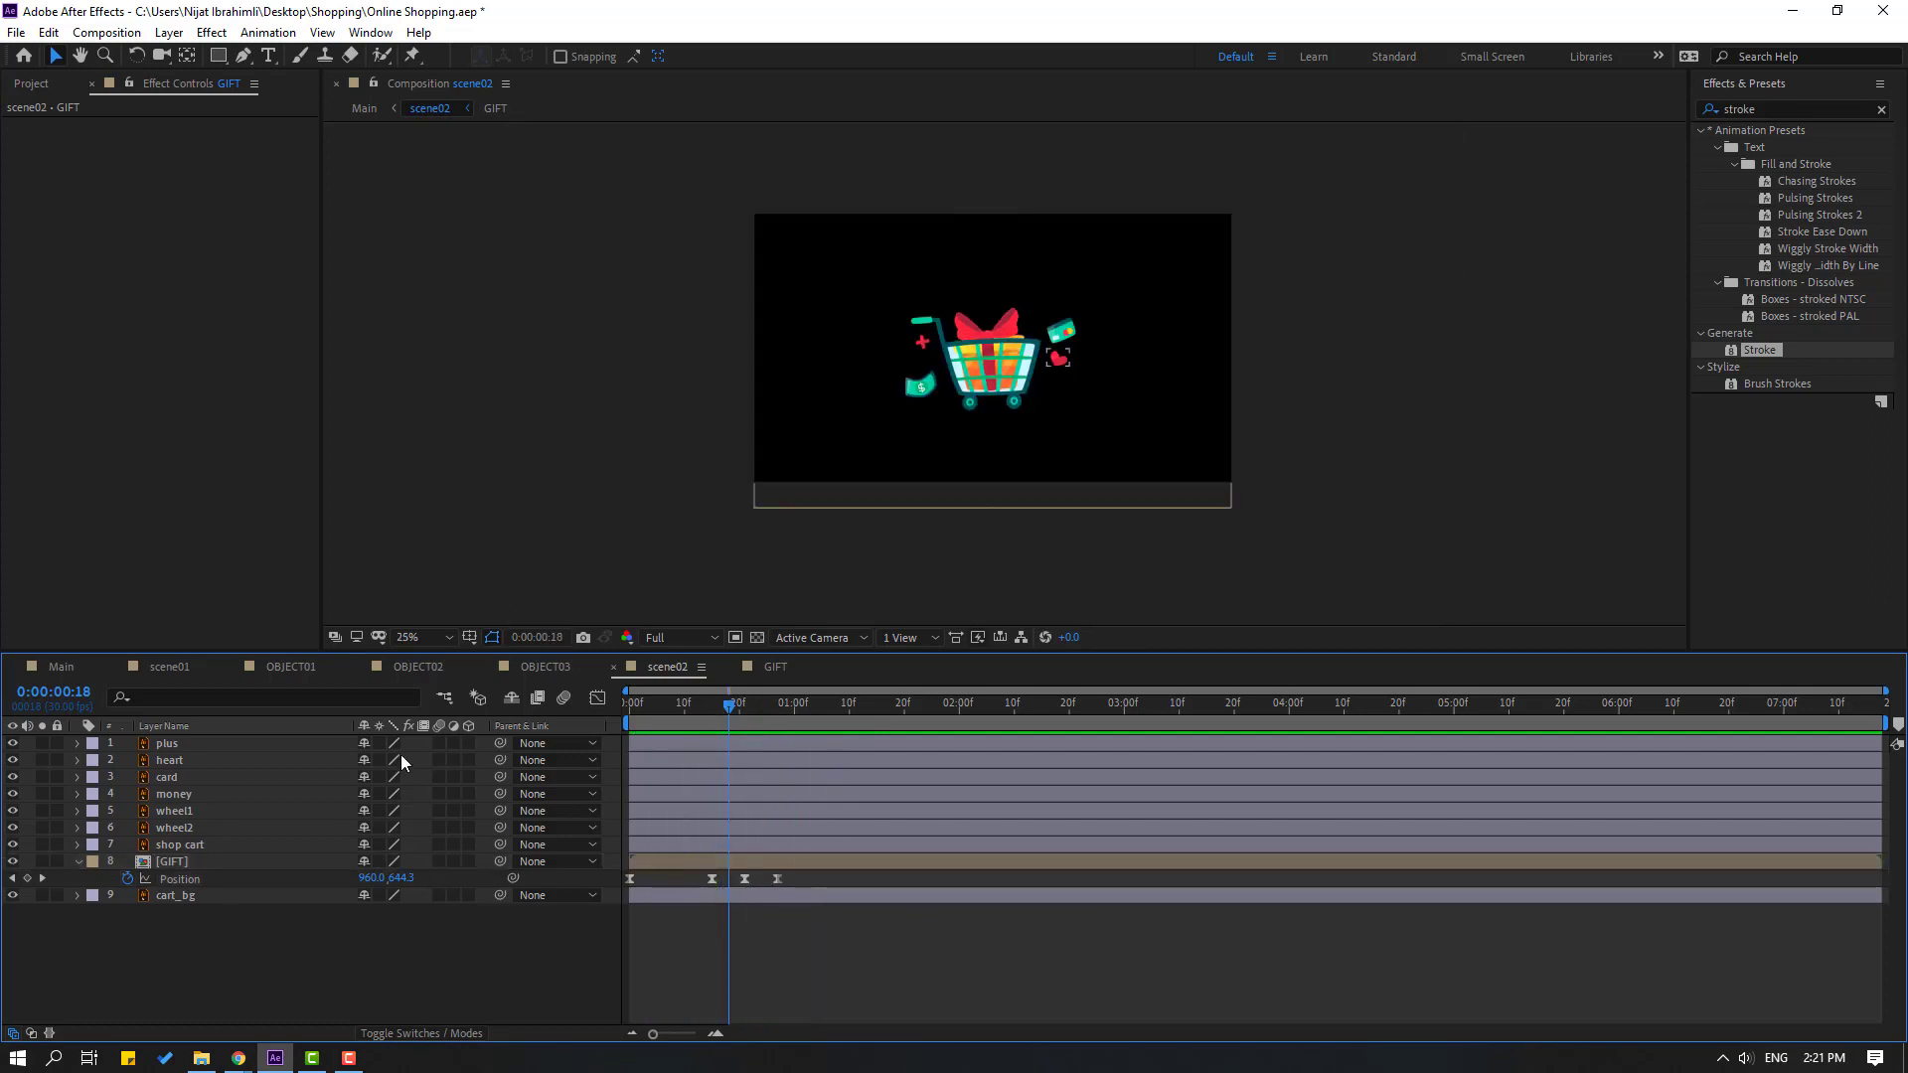
Keyframe the gift's Scale so it starts stretched and returns to 100% on landing
left_click(173, 860)
key("shift+s")
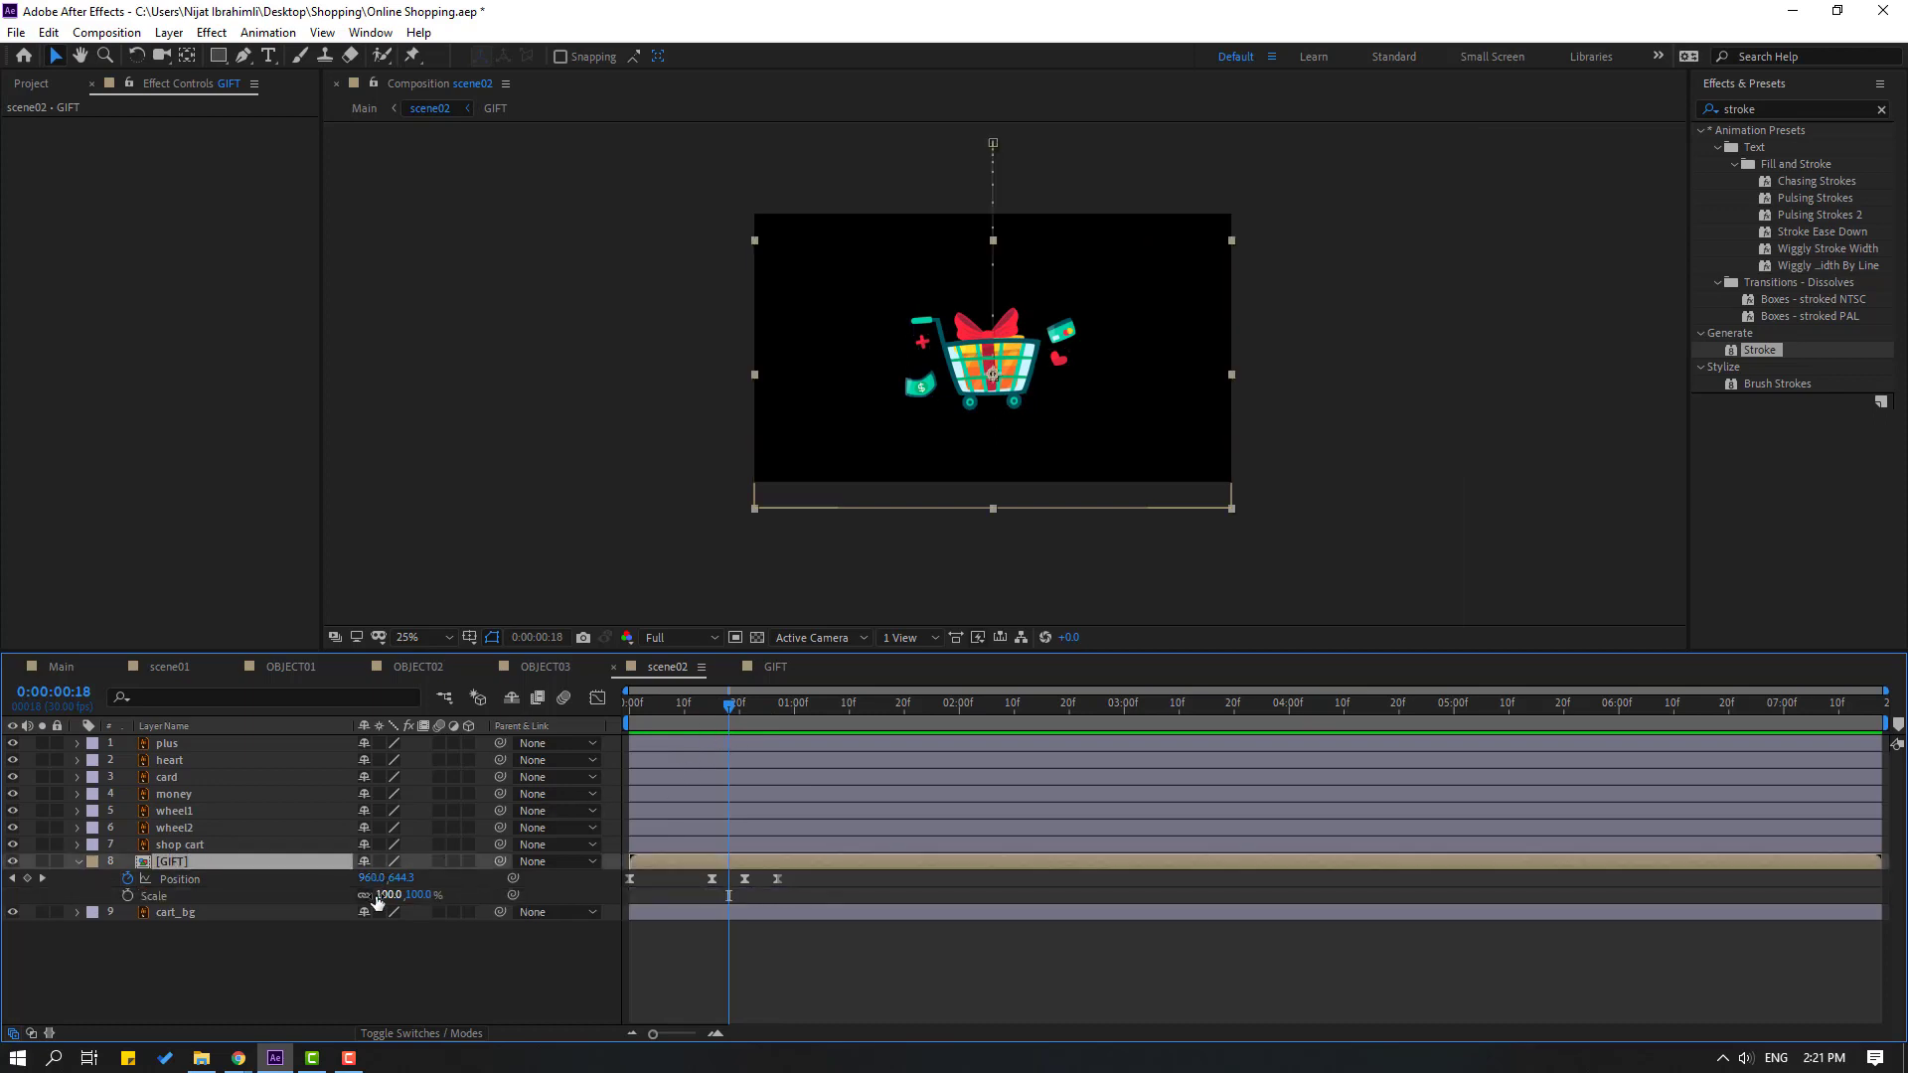
left_click(361, 902)
left_click(712, 701)
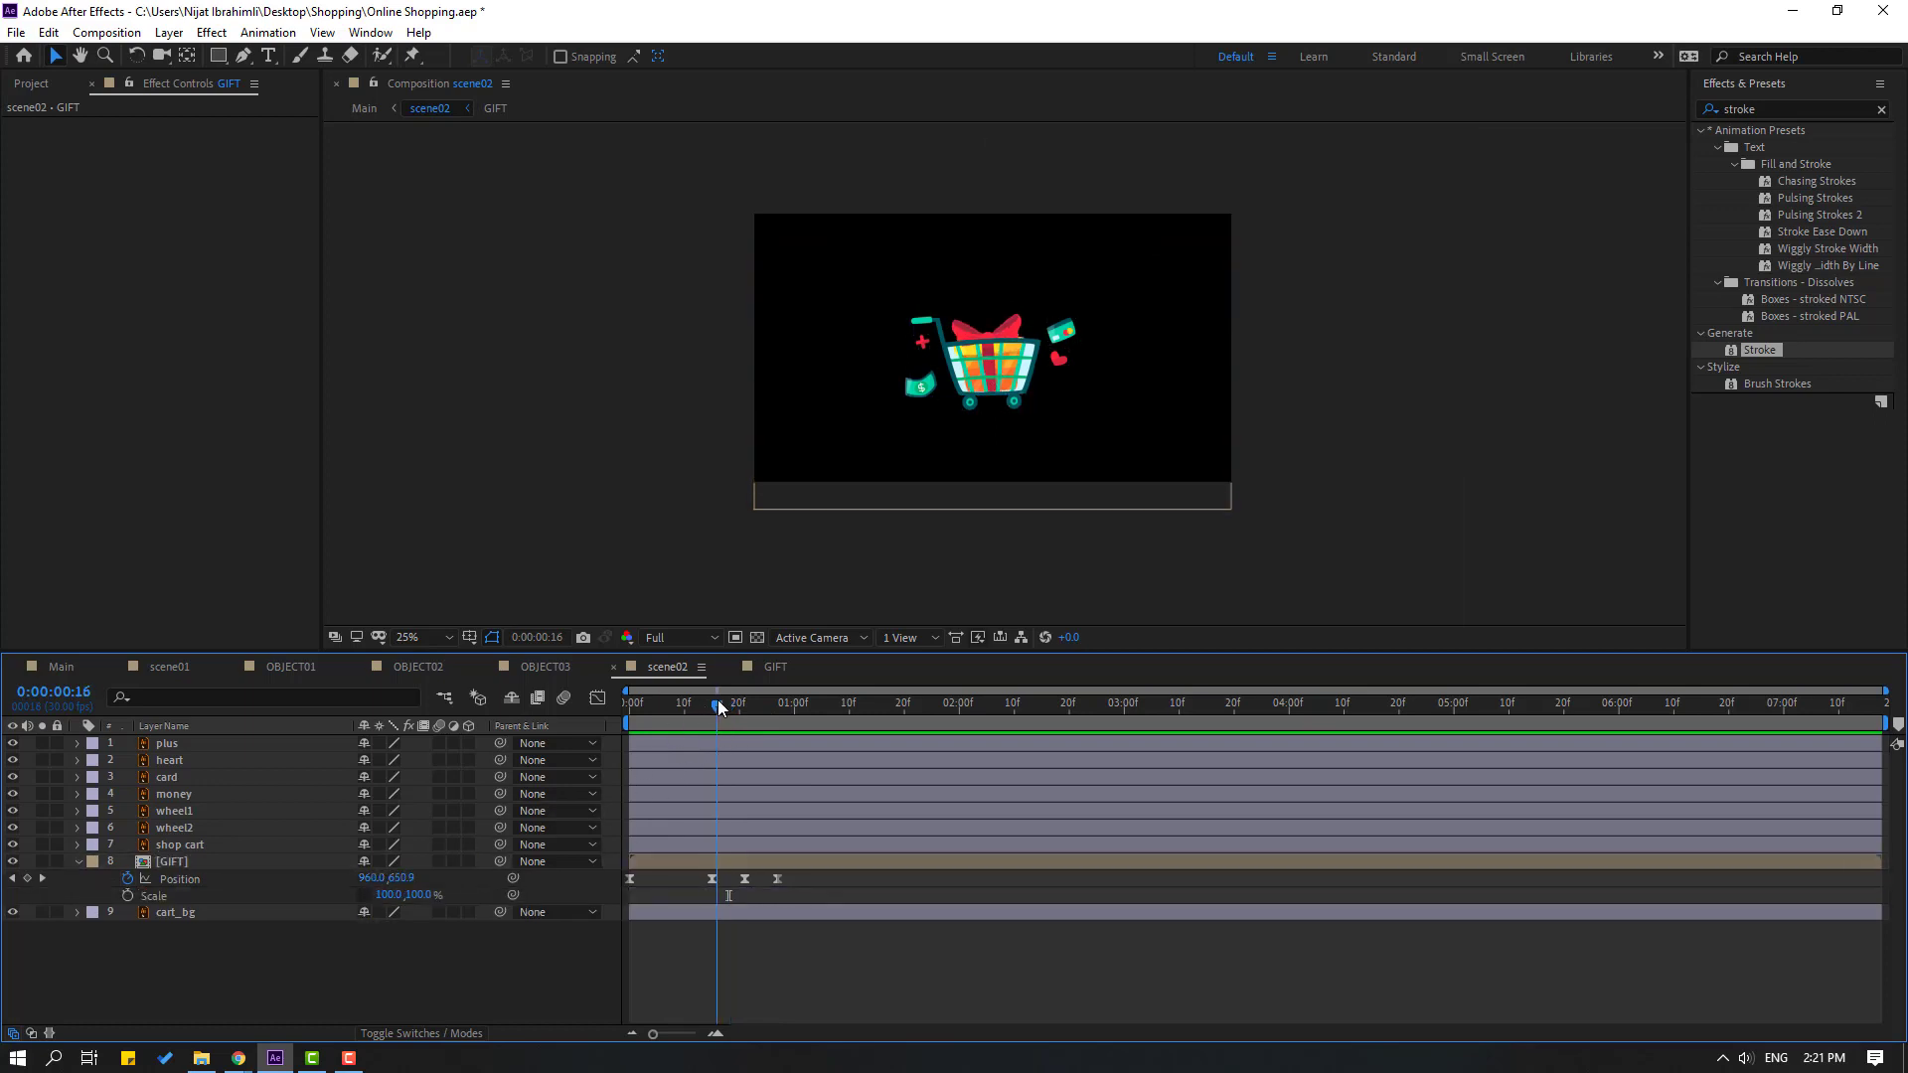
left_click(128, 895)
left_click_drag(711, 701, 684, 701)
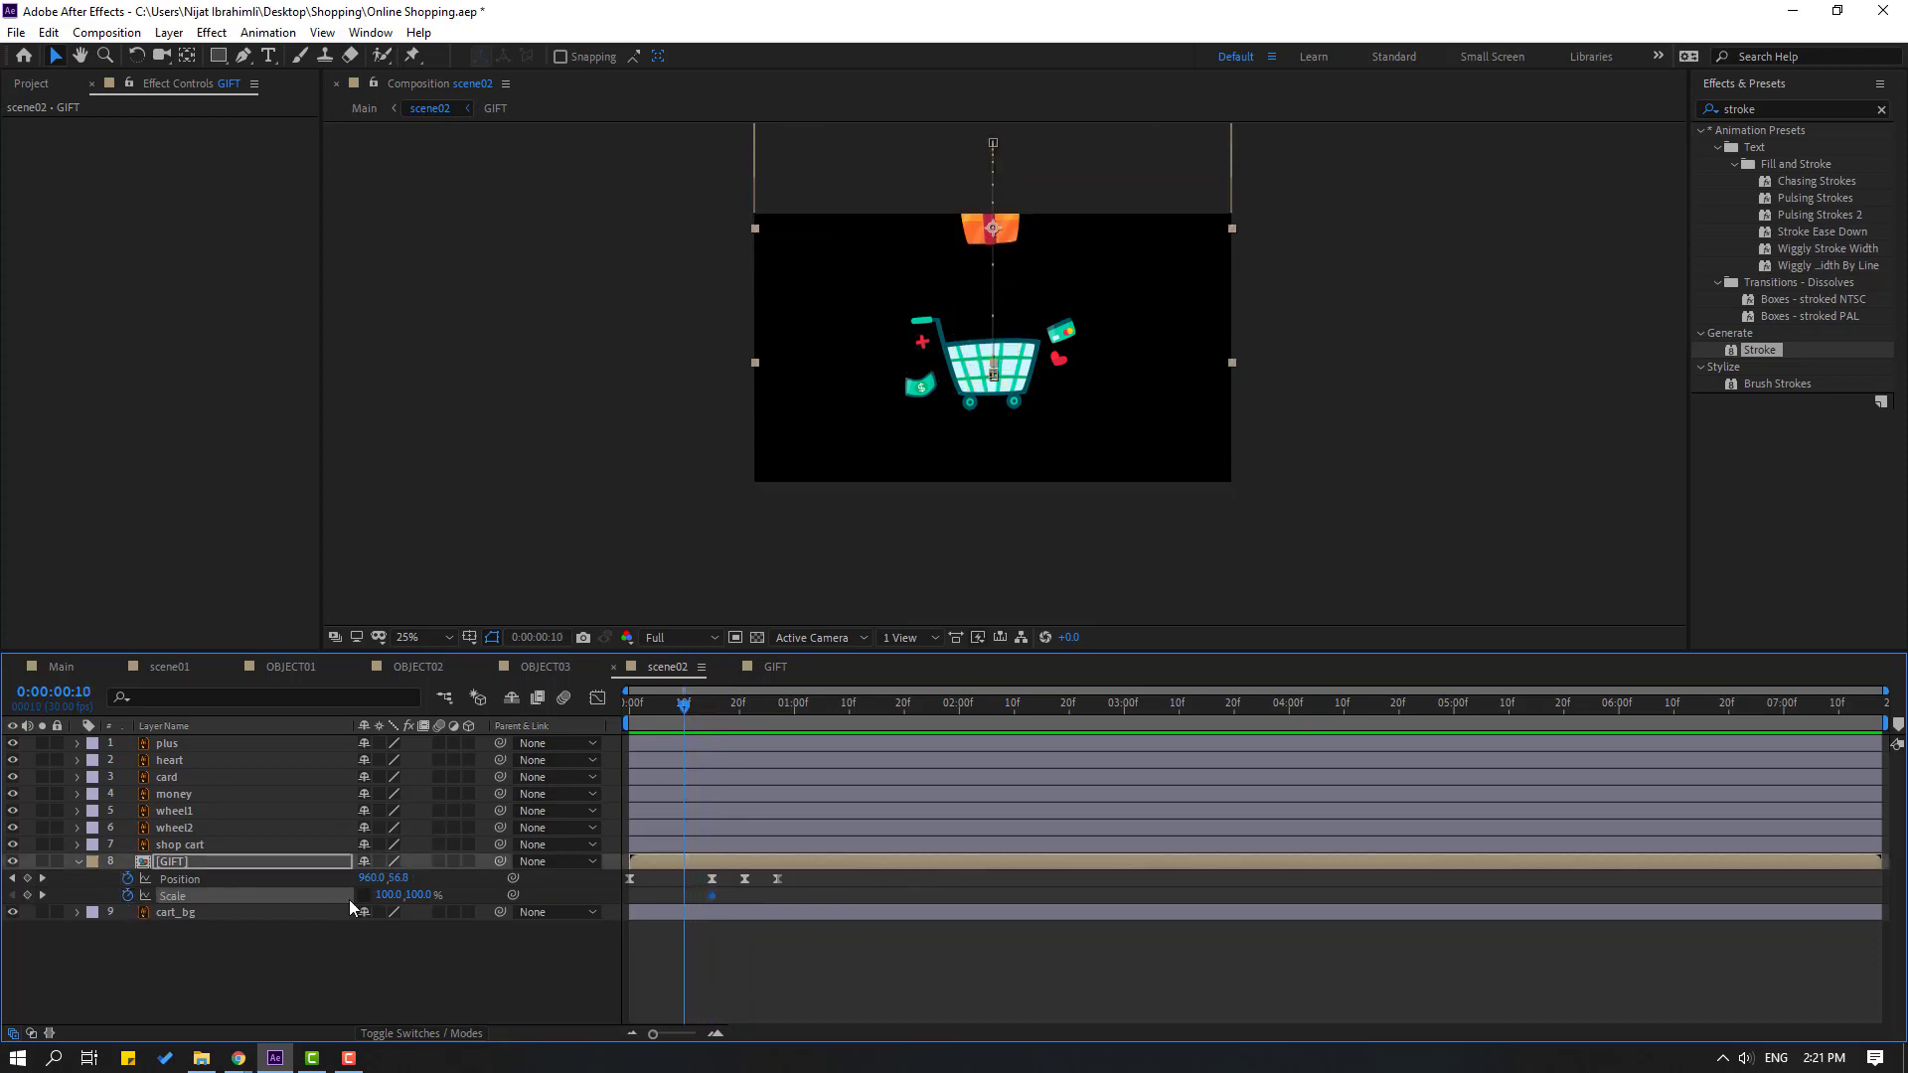
left_click_drag(429, 899, 523, 890)
mouse_move(386, 896)
left_mouse_down()
mouse_move(407, 895)
mouse_move(386, 895)
left_mouse_up()
left_click_drag(683, 896, 630, 898)
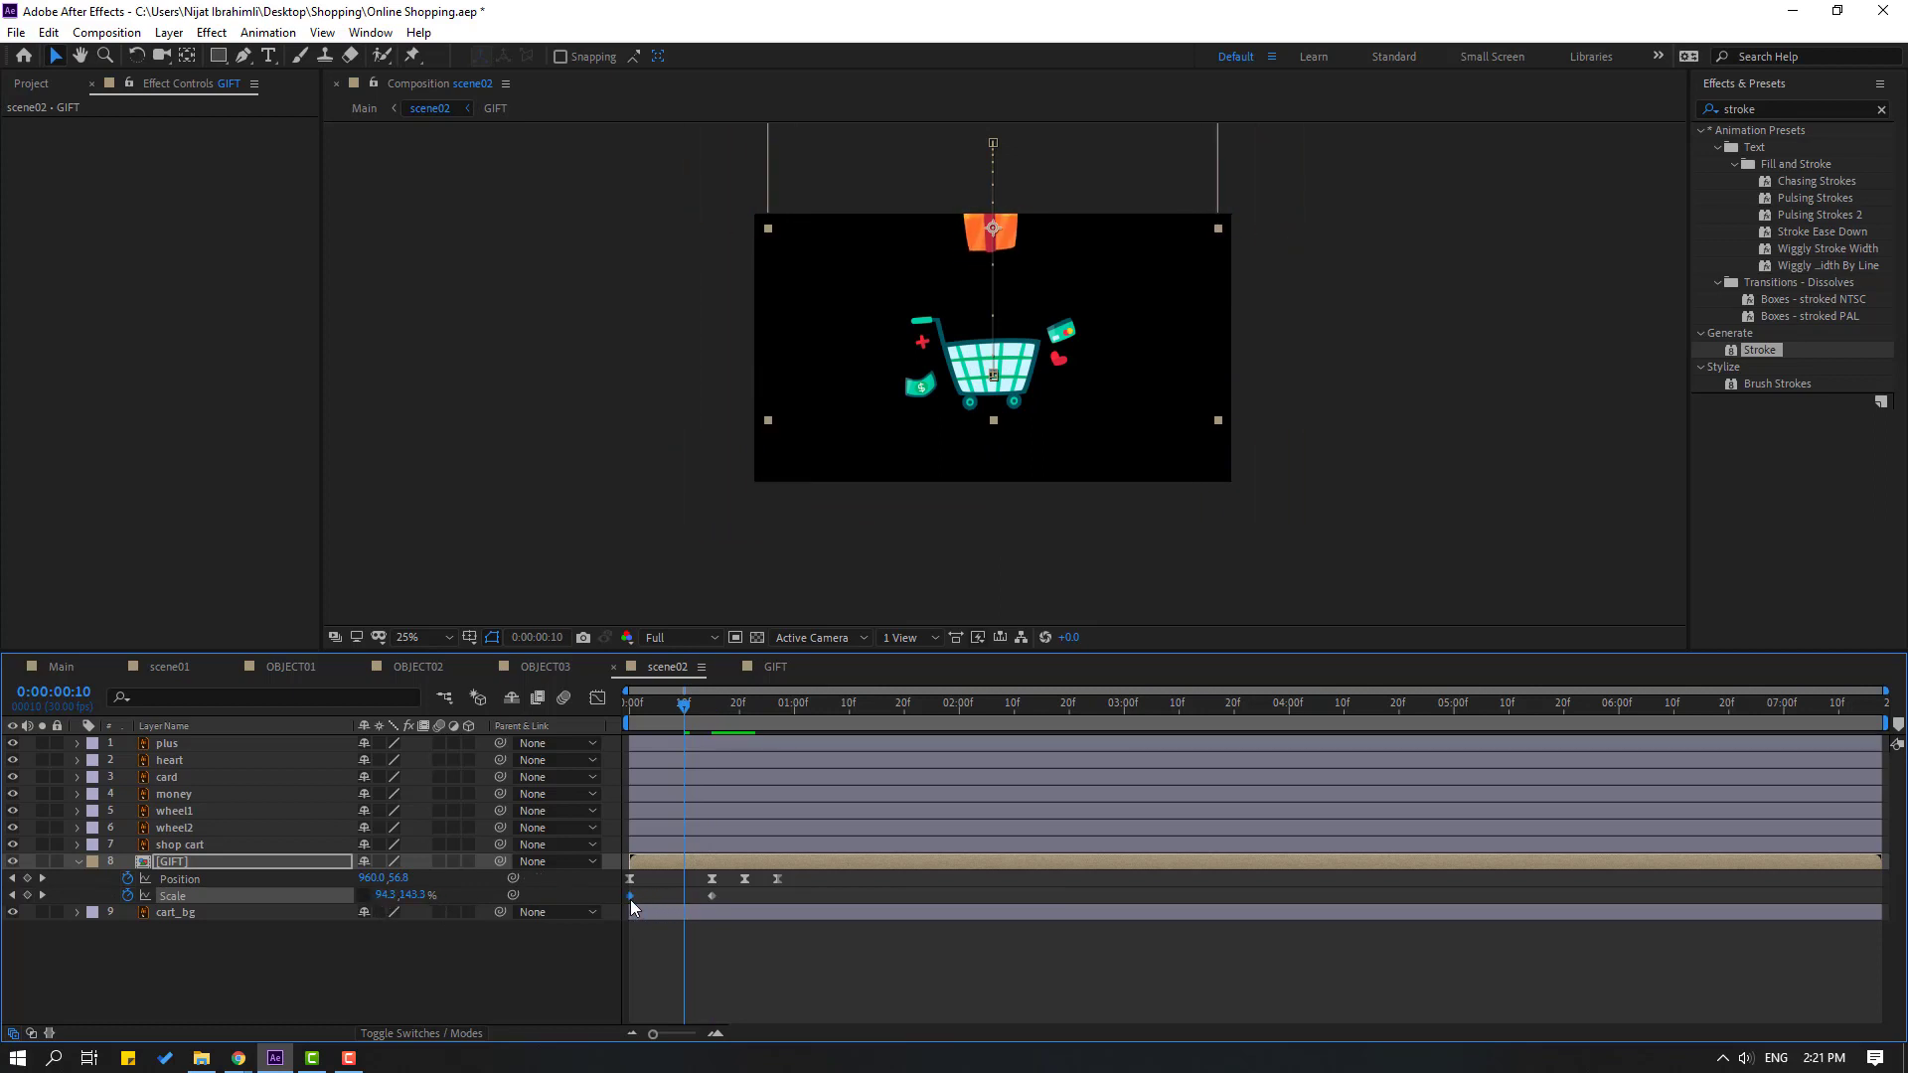
Apply Easy Ease to the gift's Scale keyframes and preview at 50% zoom
left_click_drag(755, 898, 611, 910)
right_click(630, 896)
mouse_move(729, 885)
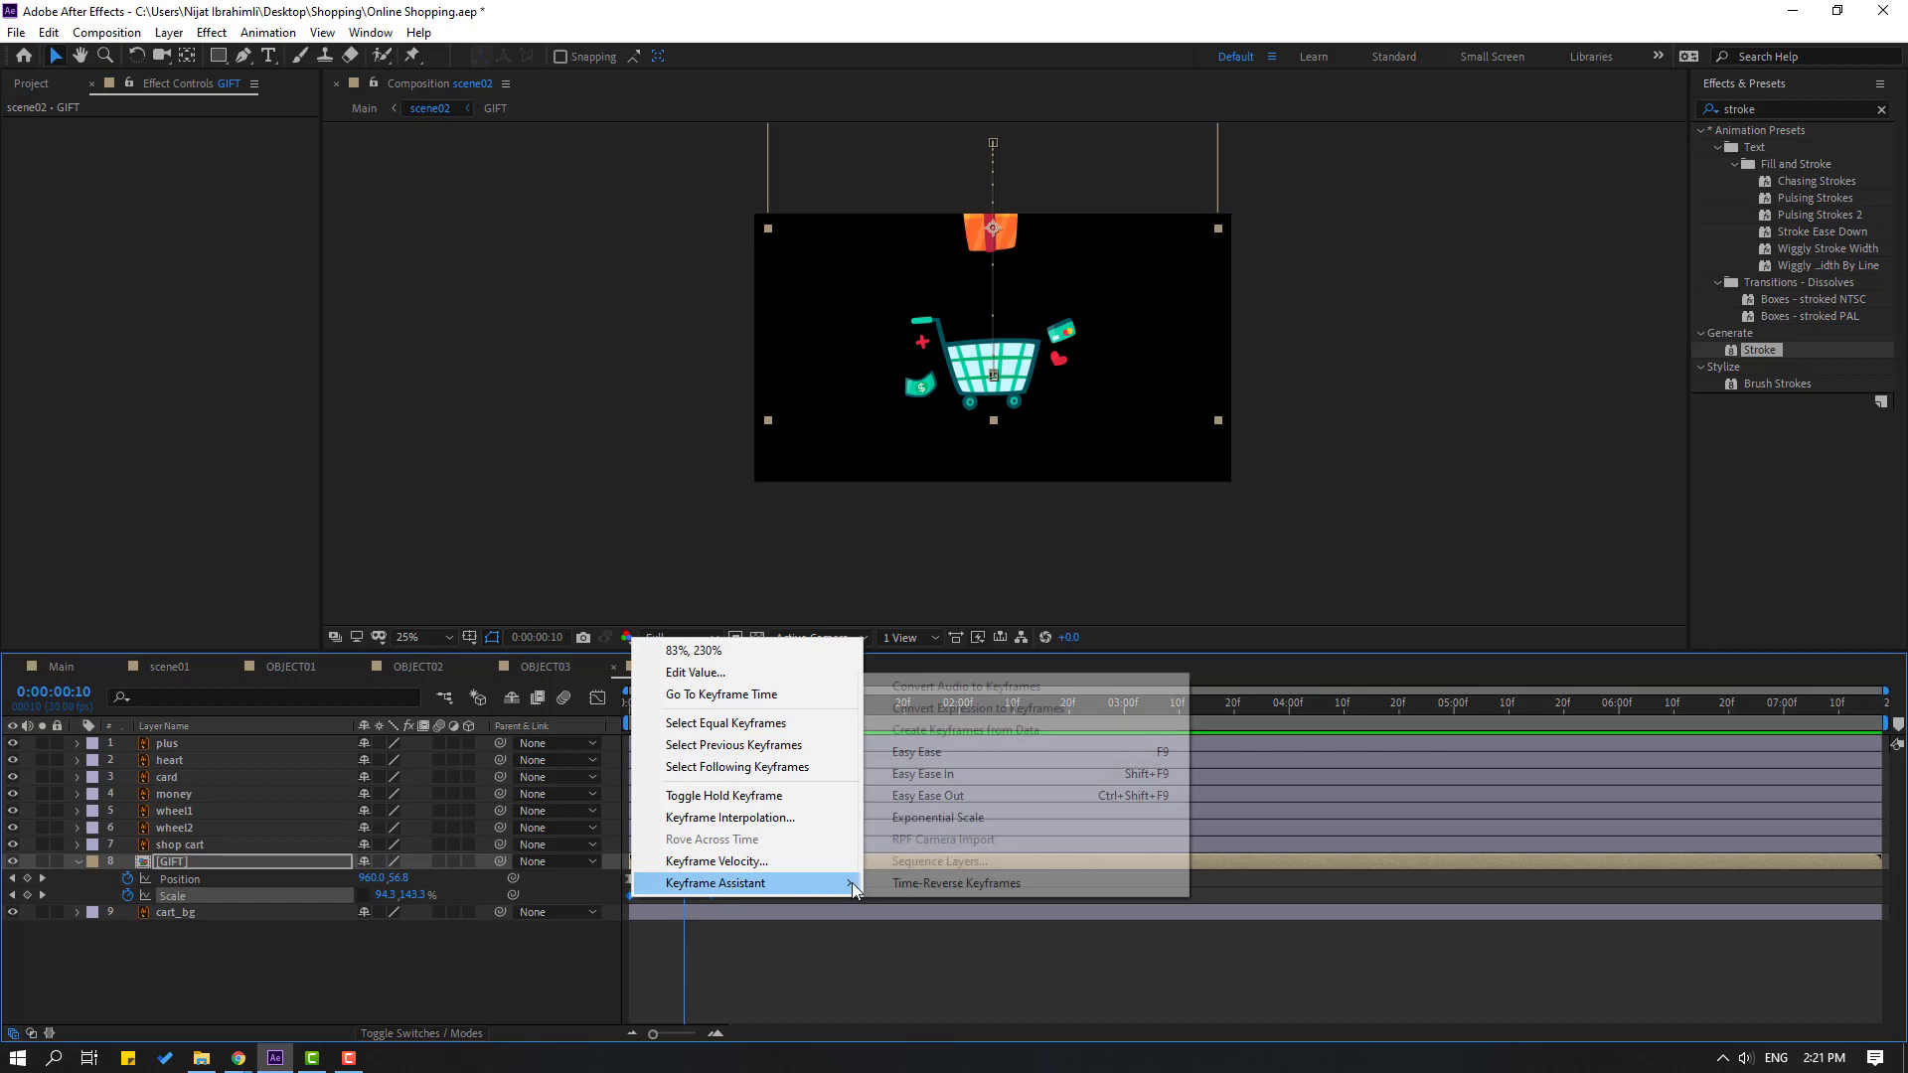
left_click(924, 752)
left_click(870, 914)
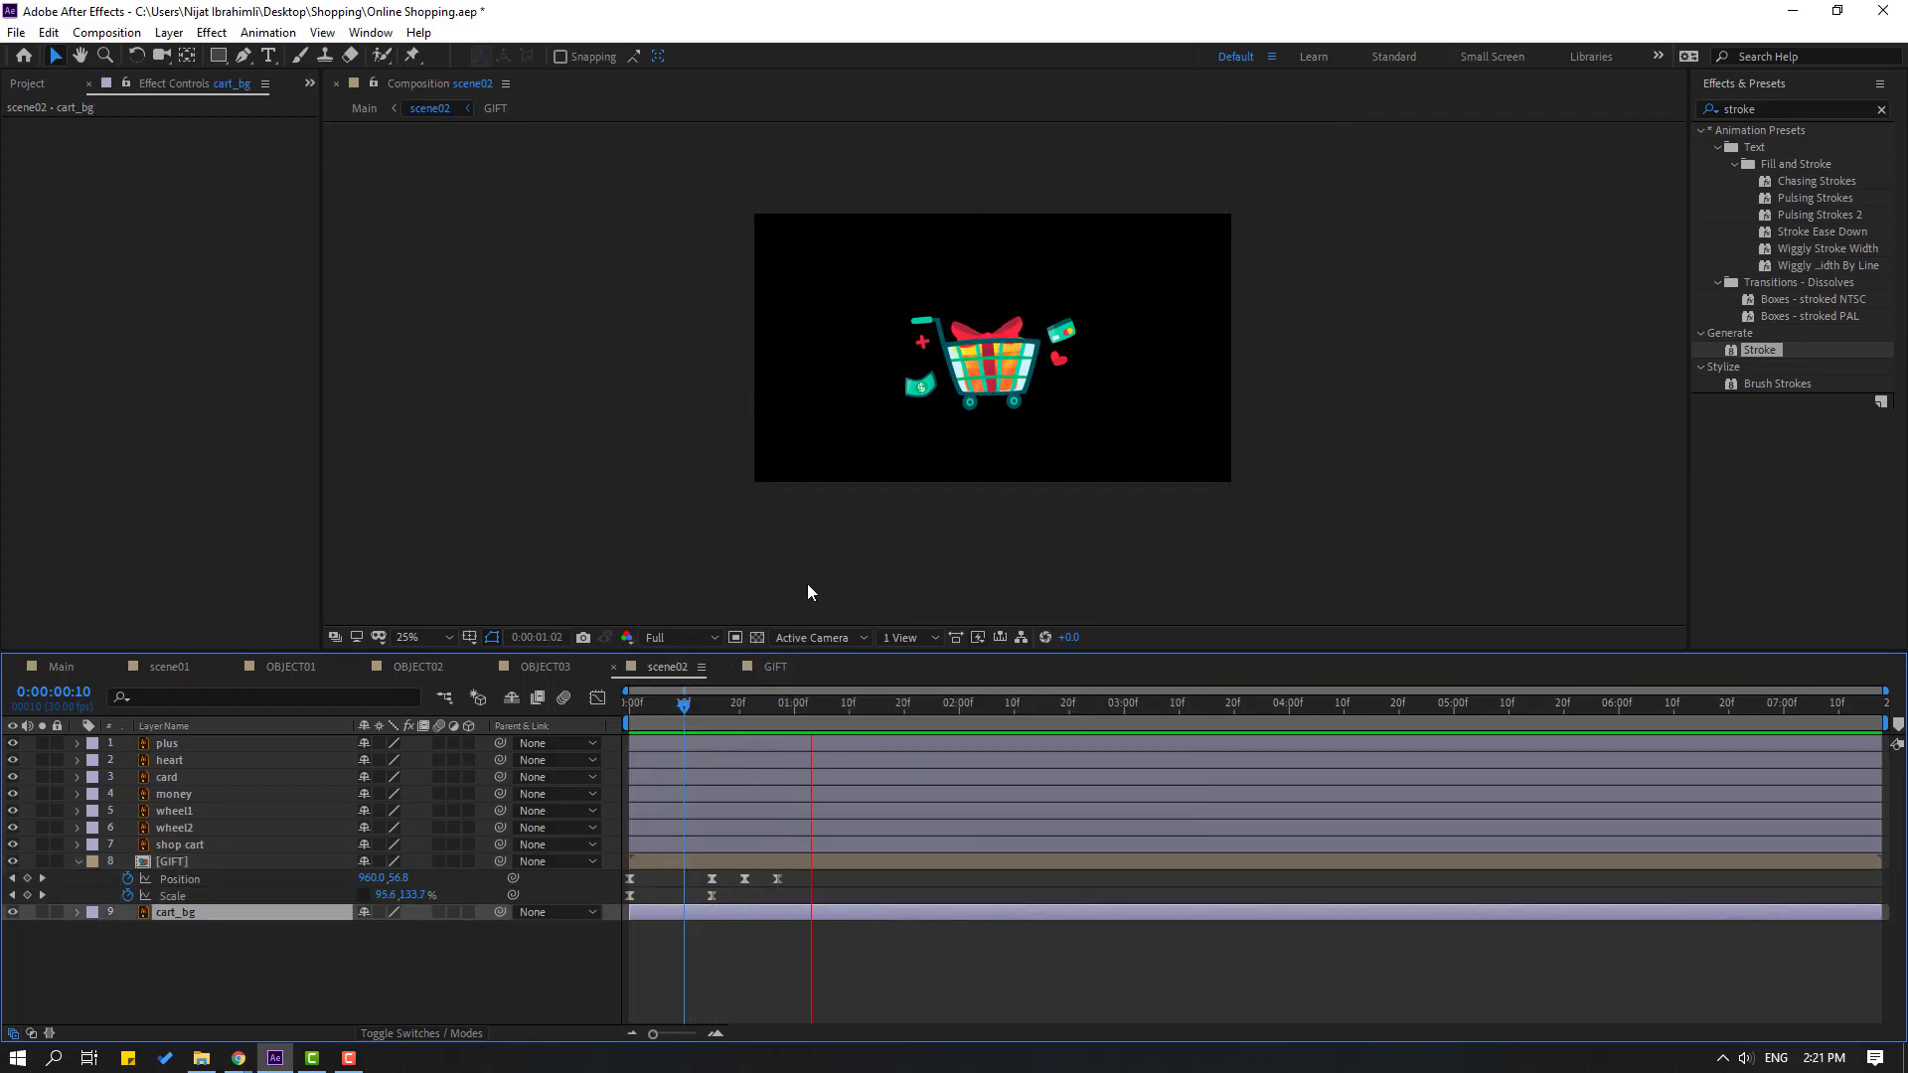
key("period")
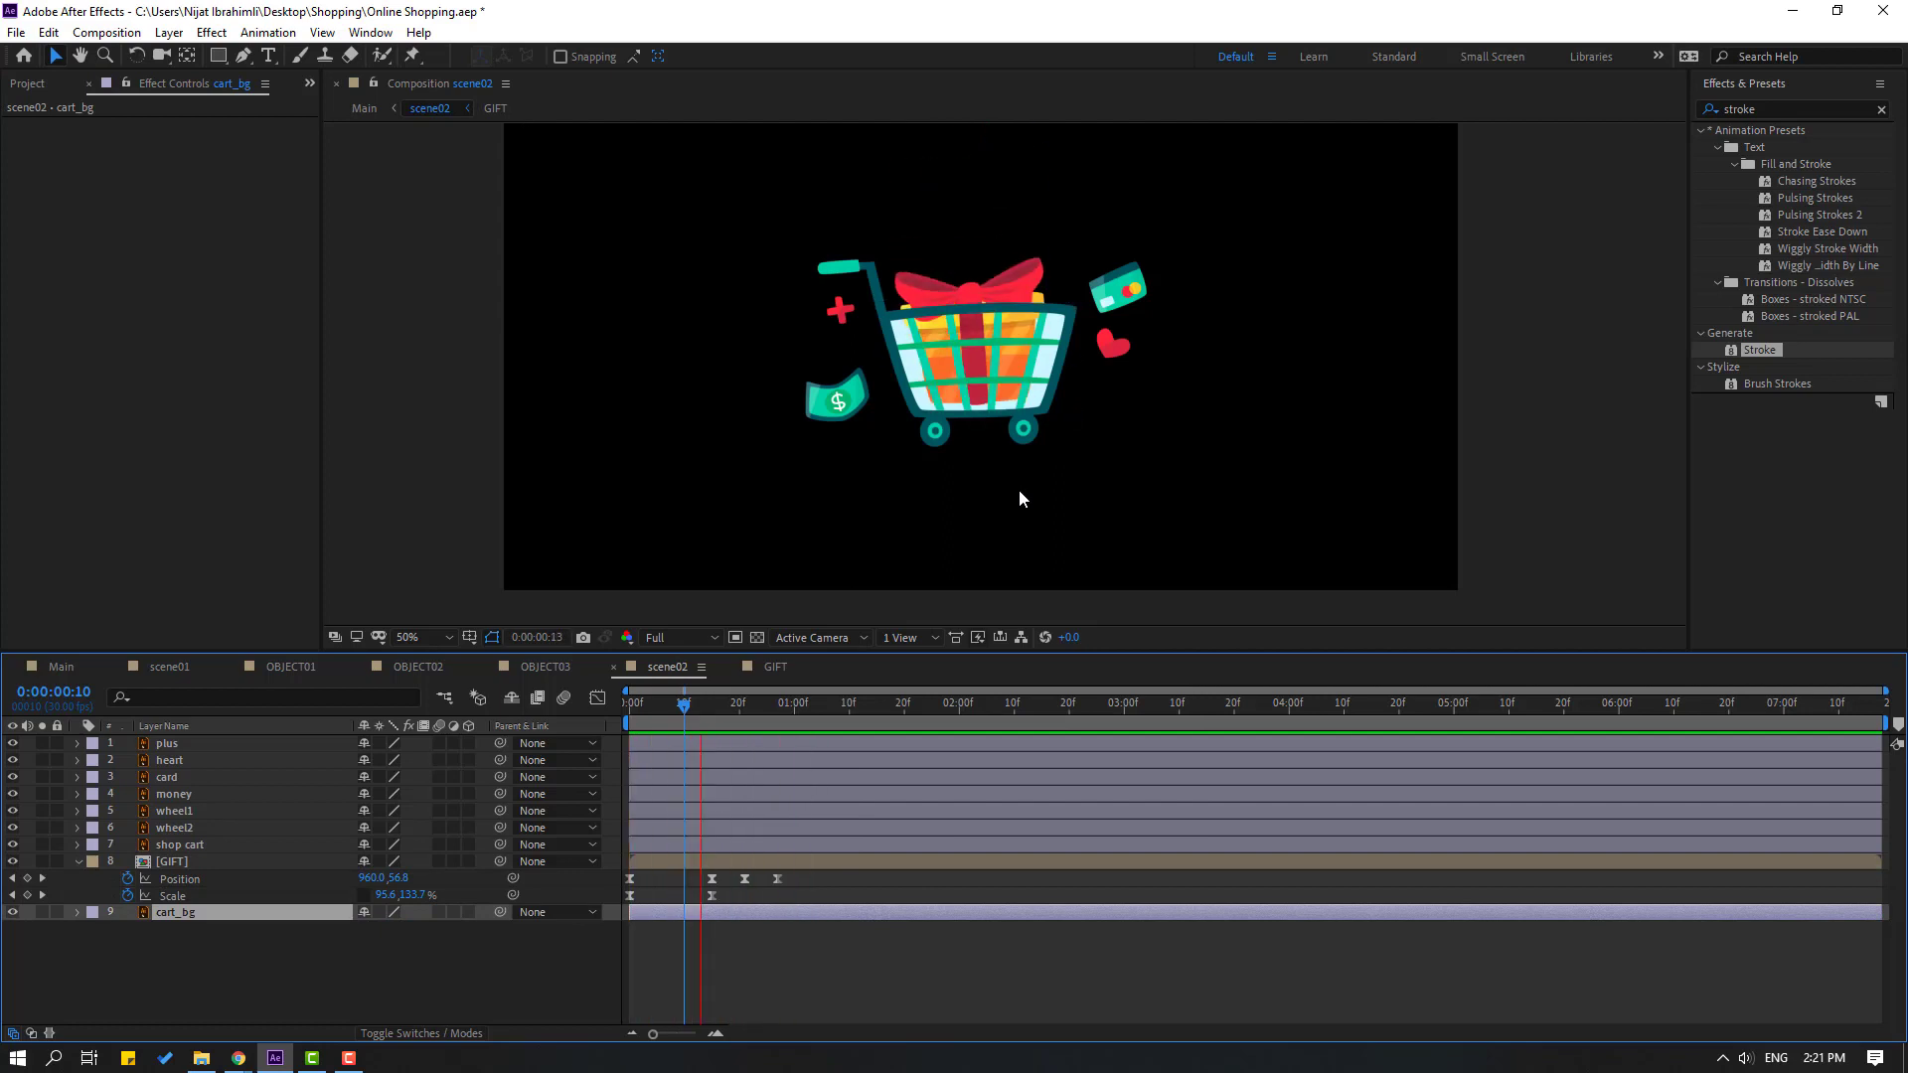
key("space")
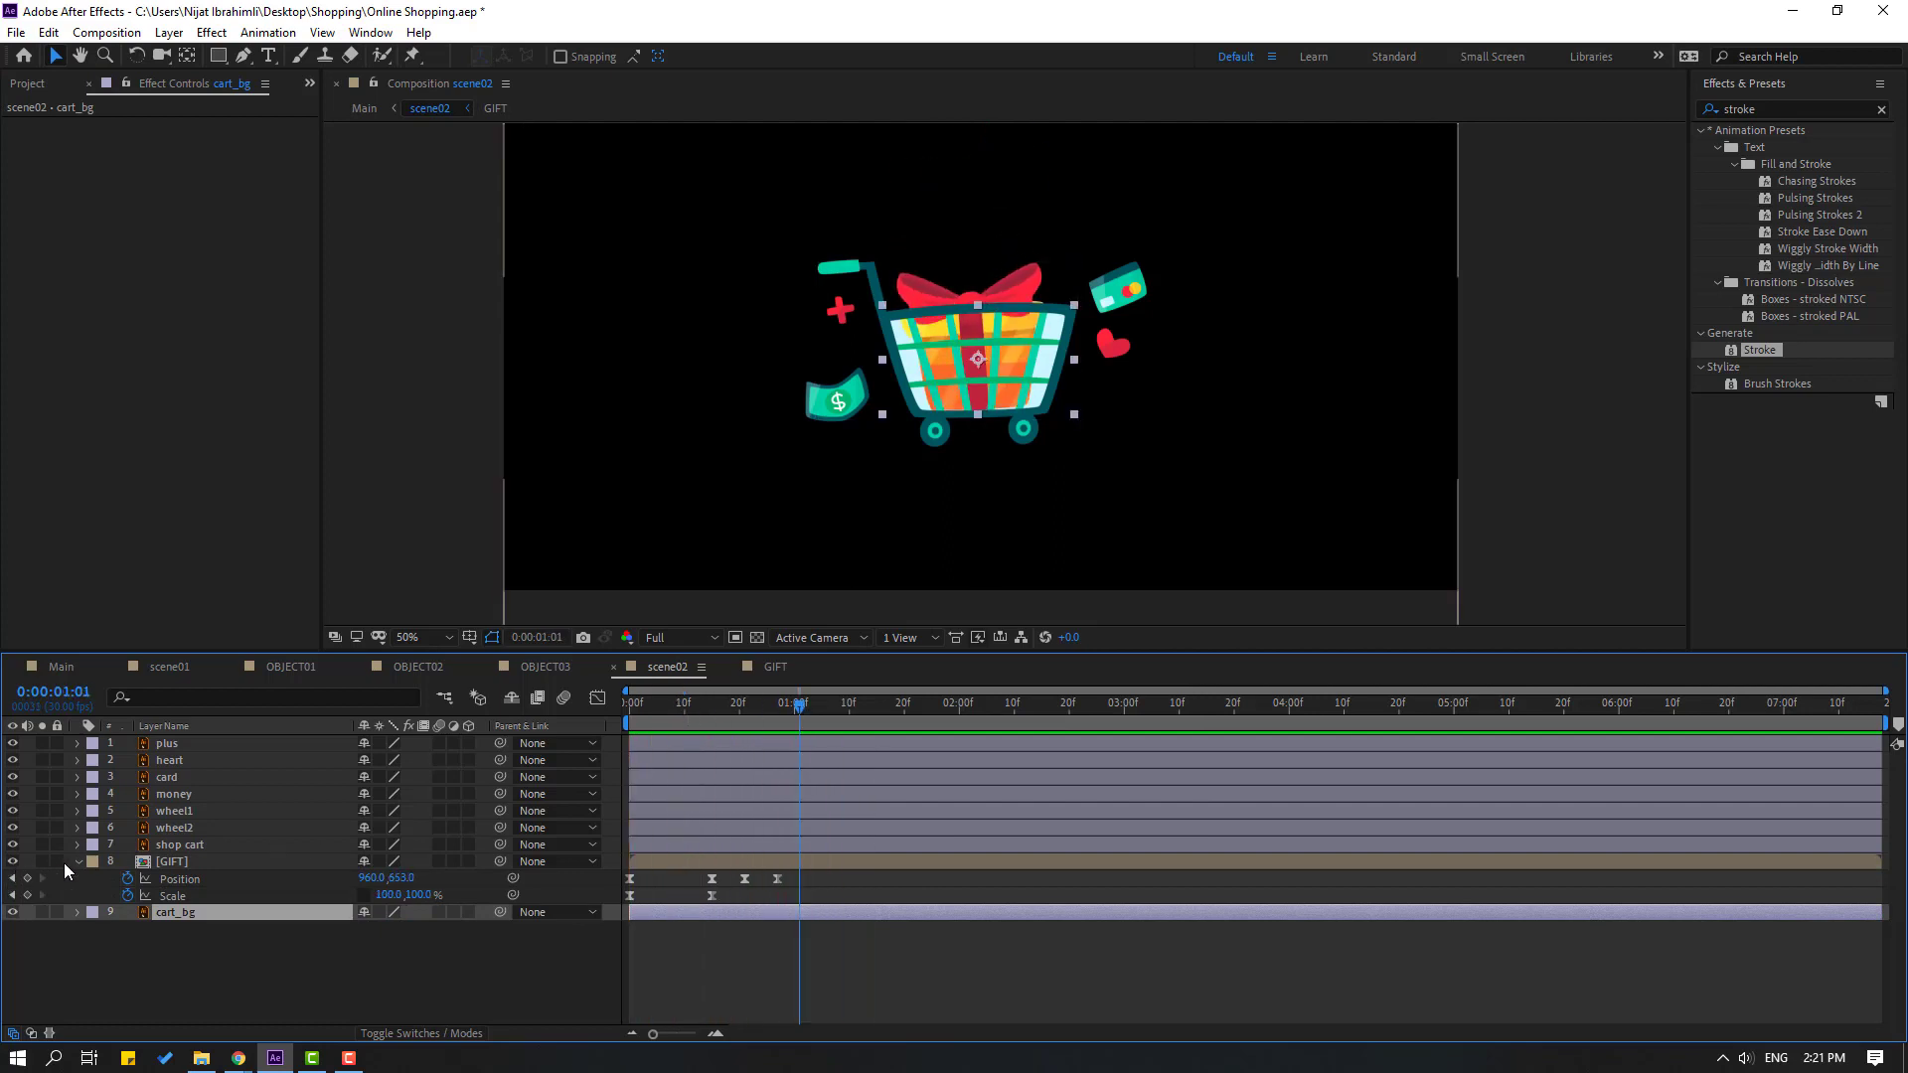
left_click(77, 862)
left_click(282, 943)
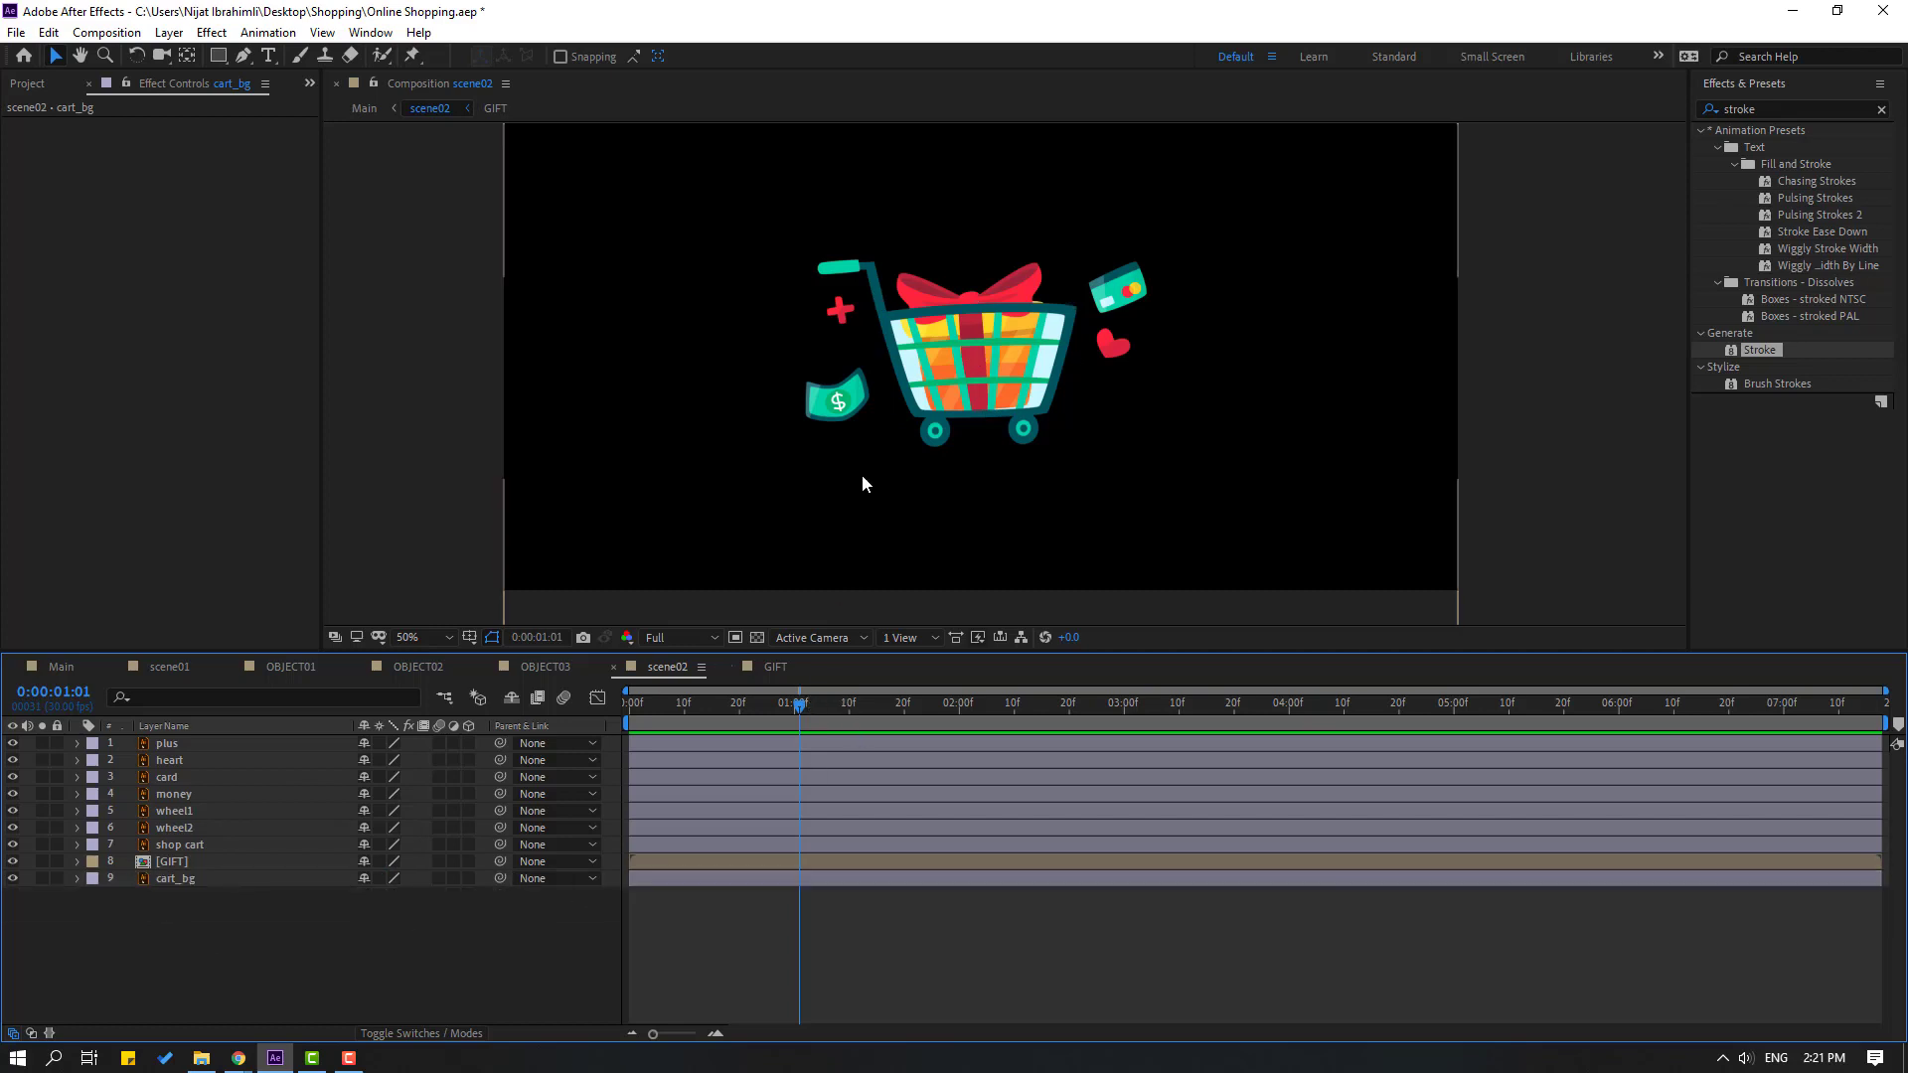
Keyframe the money bill's Position from the cart out to the upper left
left_click(843, 411)
key("period")
left_click_drag(802, 718, 622, 717)
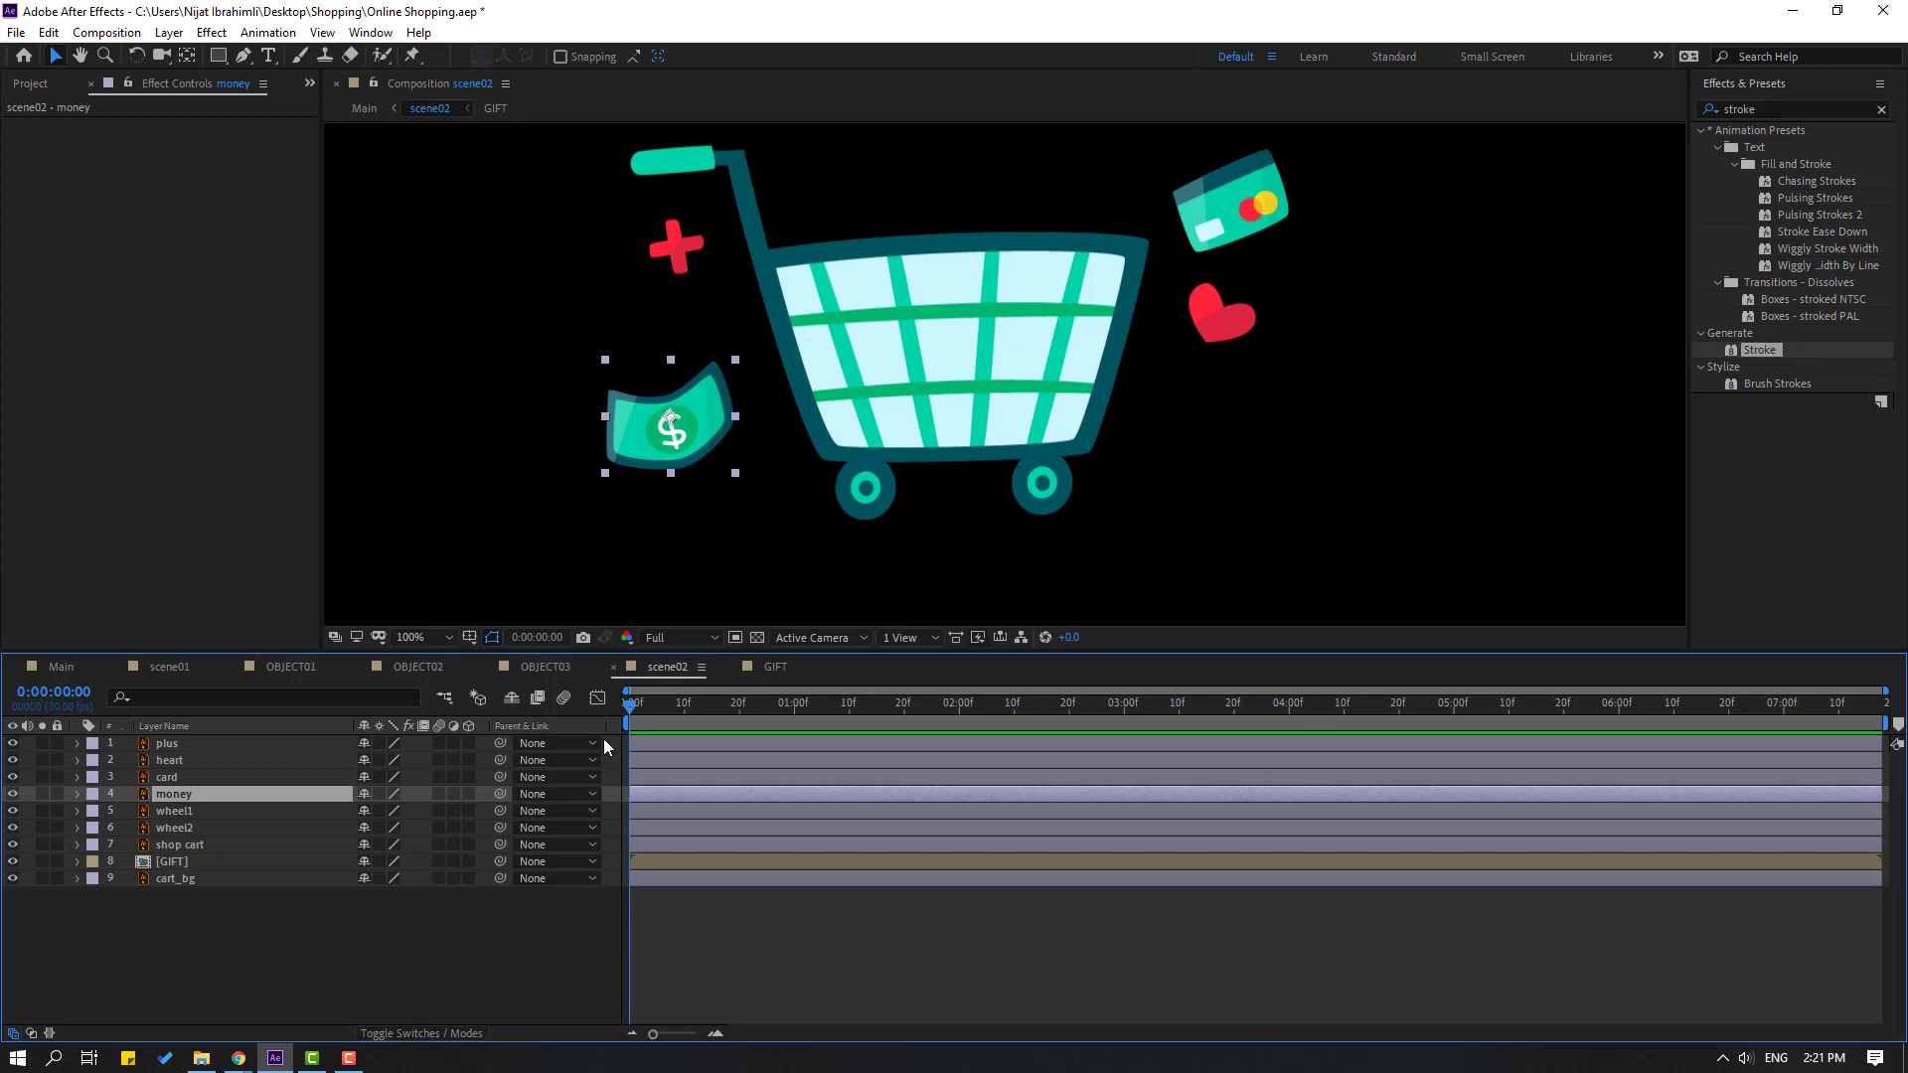
key("p")
key("shift+s")
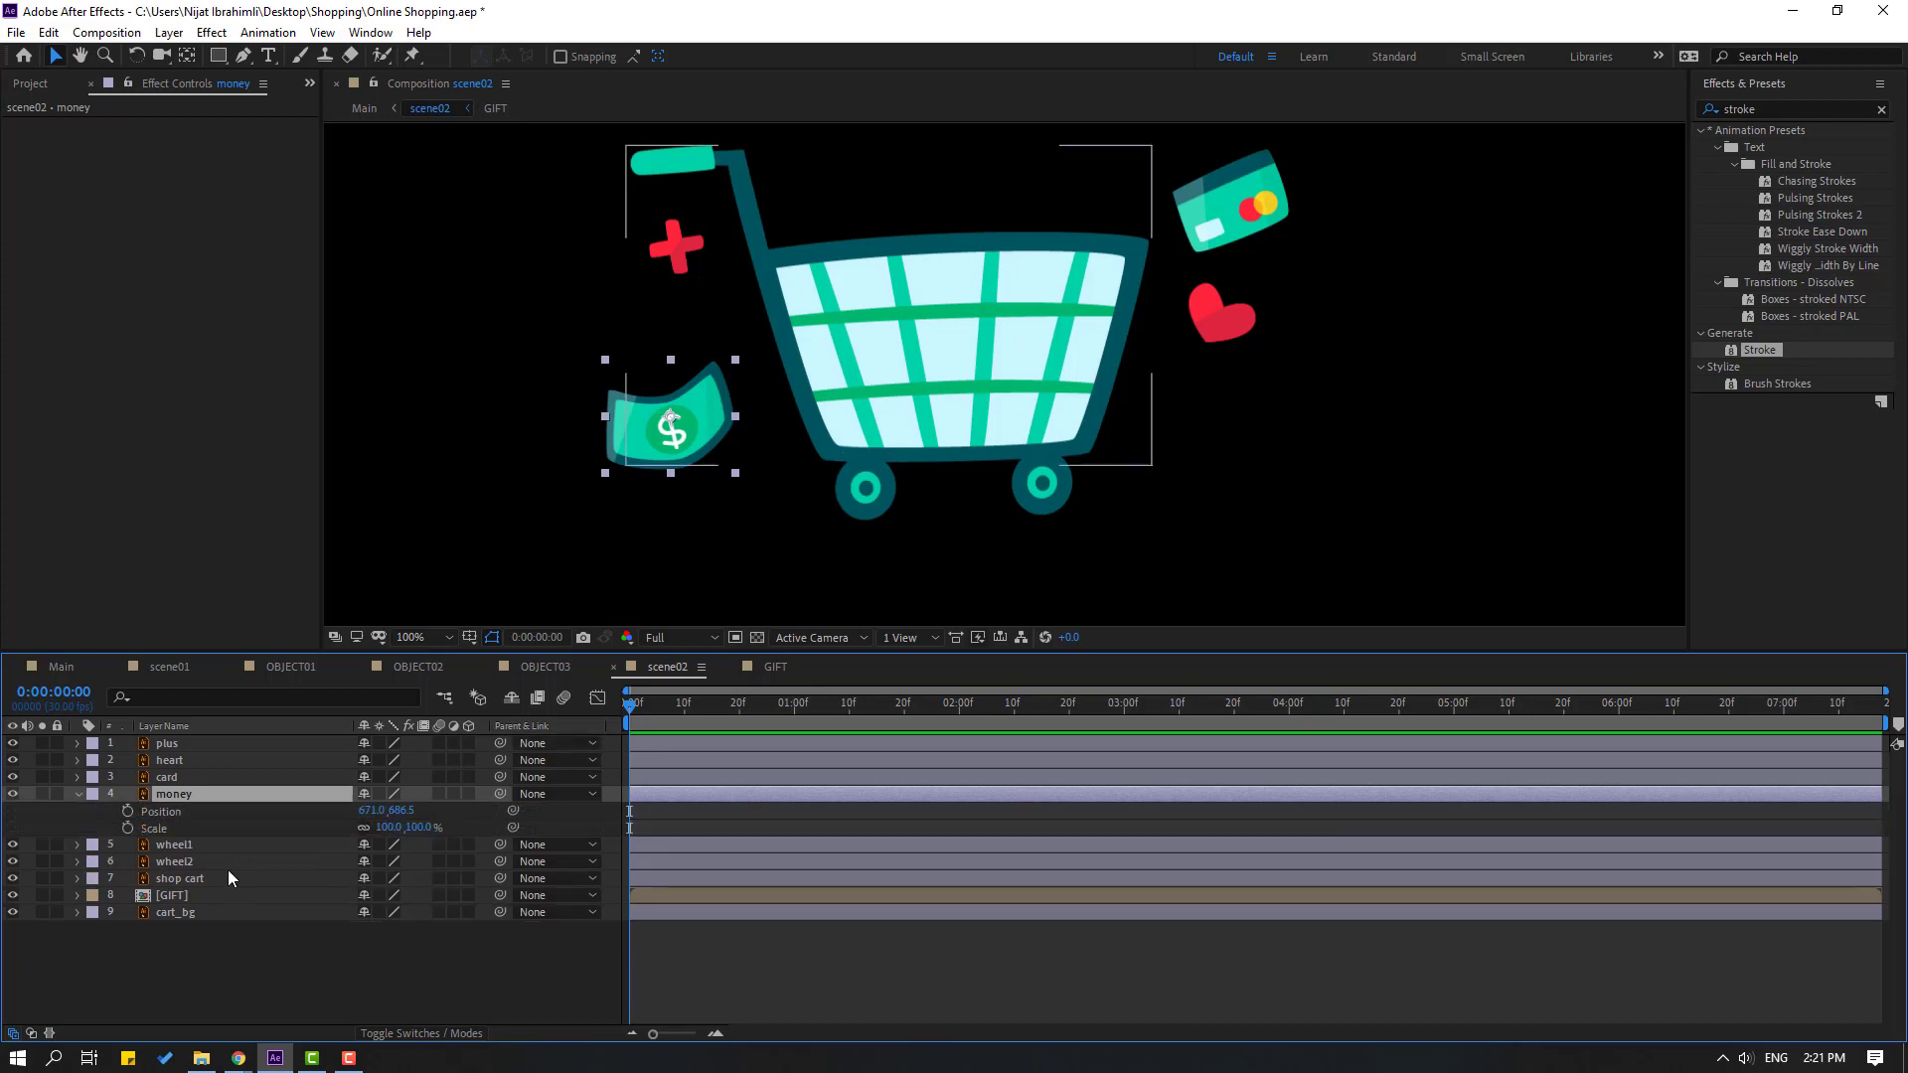
left_click_drag(702, 457, 842, 399)
left_click(127, 811)
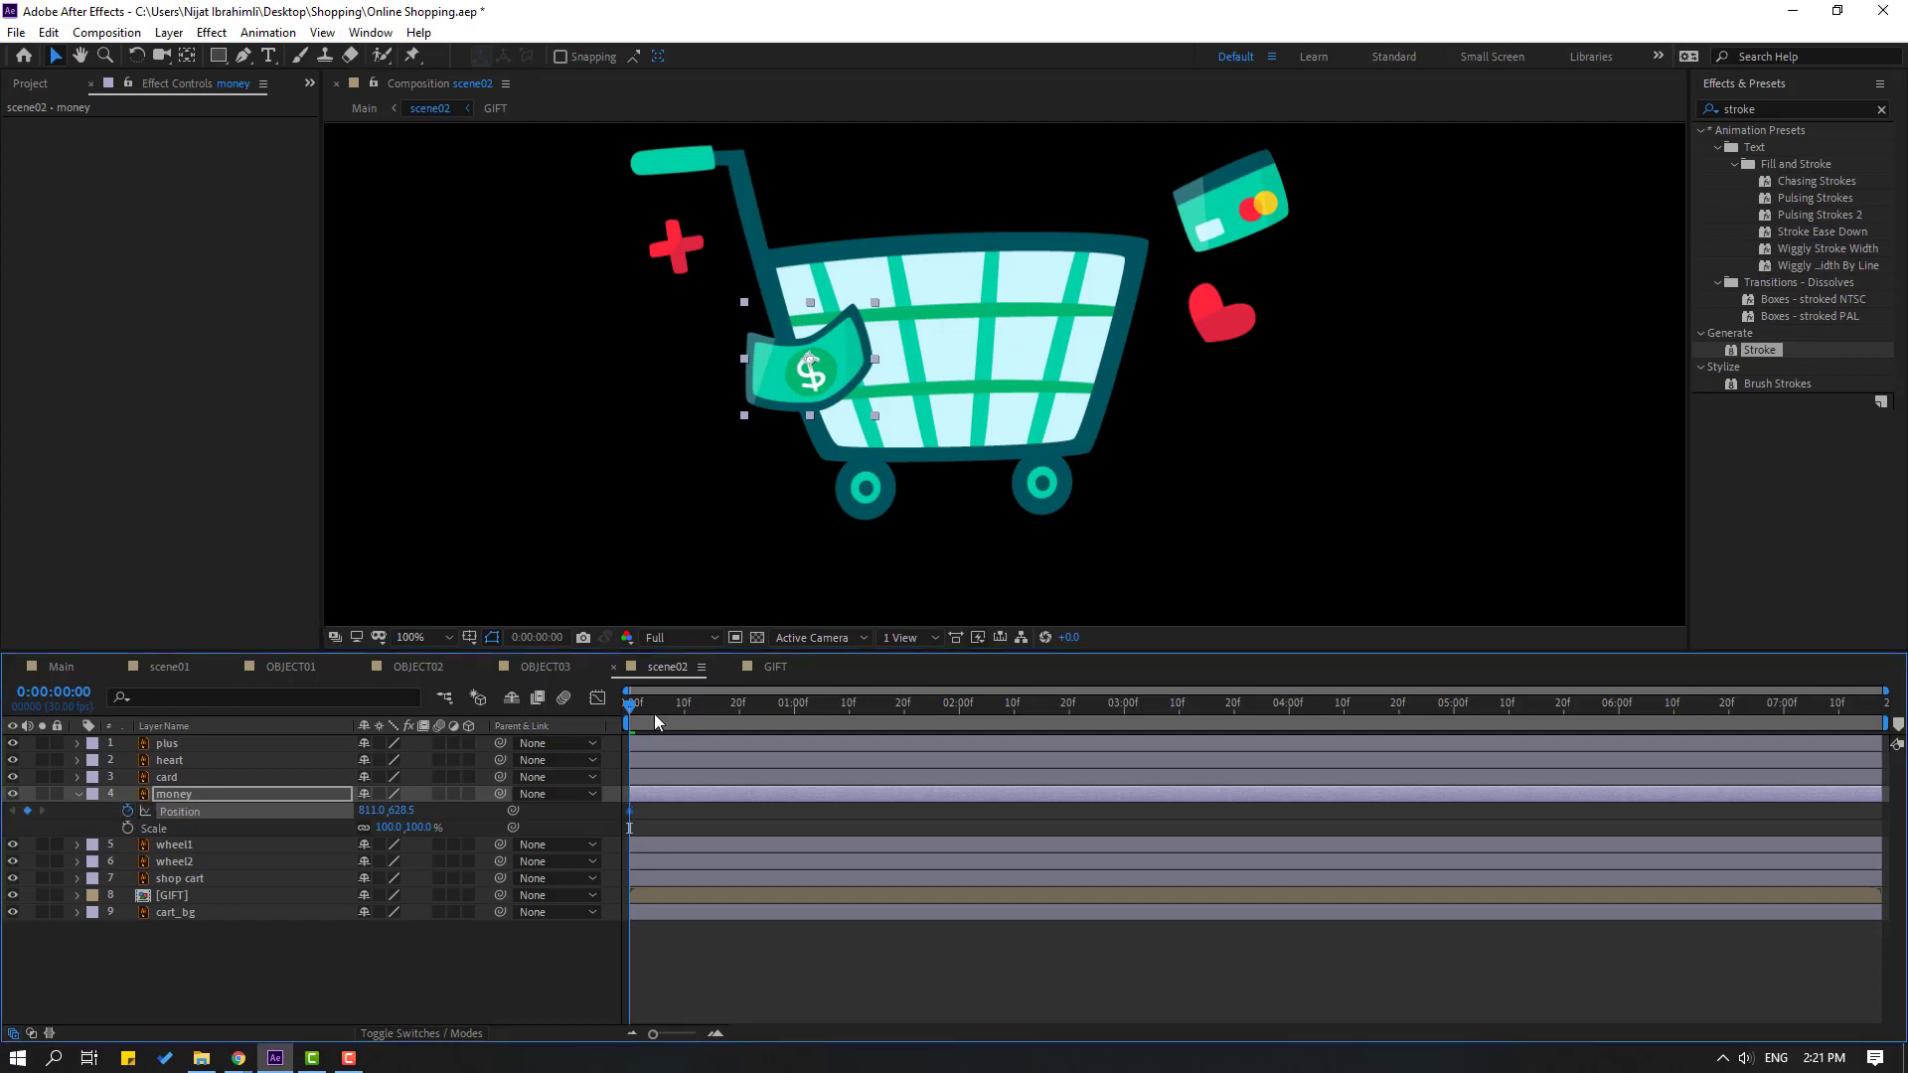
left_click_drag(637, 709, 663, 711)
left_click_drag(840, 379, 618, 266)
Apply Easy Ease to the money's two Position keyframes
left_click_drag(699, 806, 628, 814)
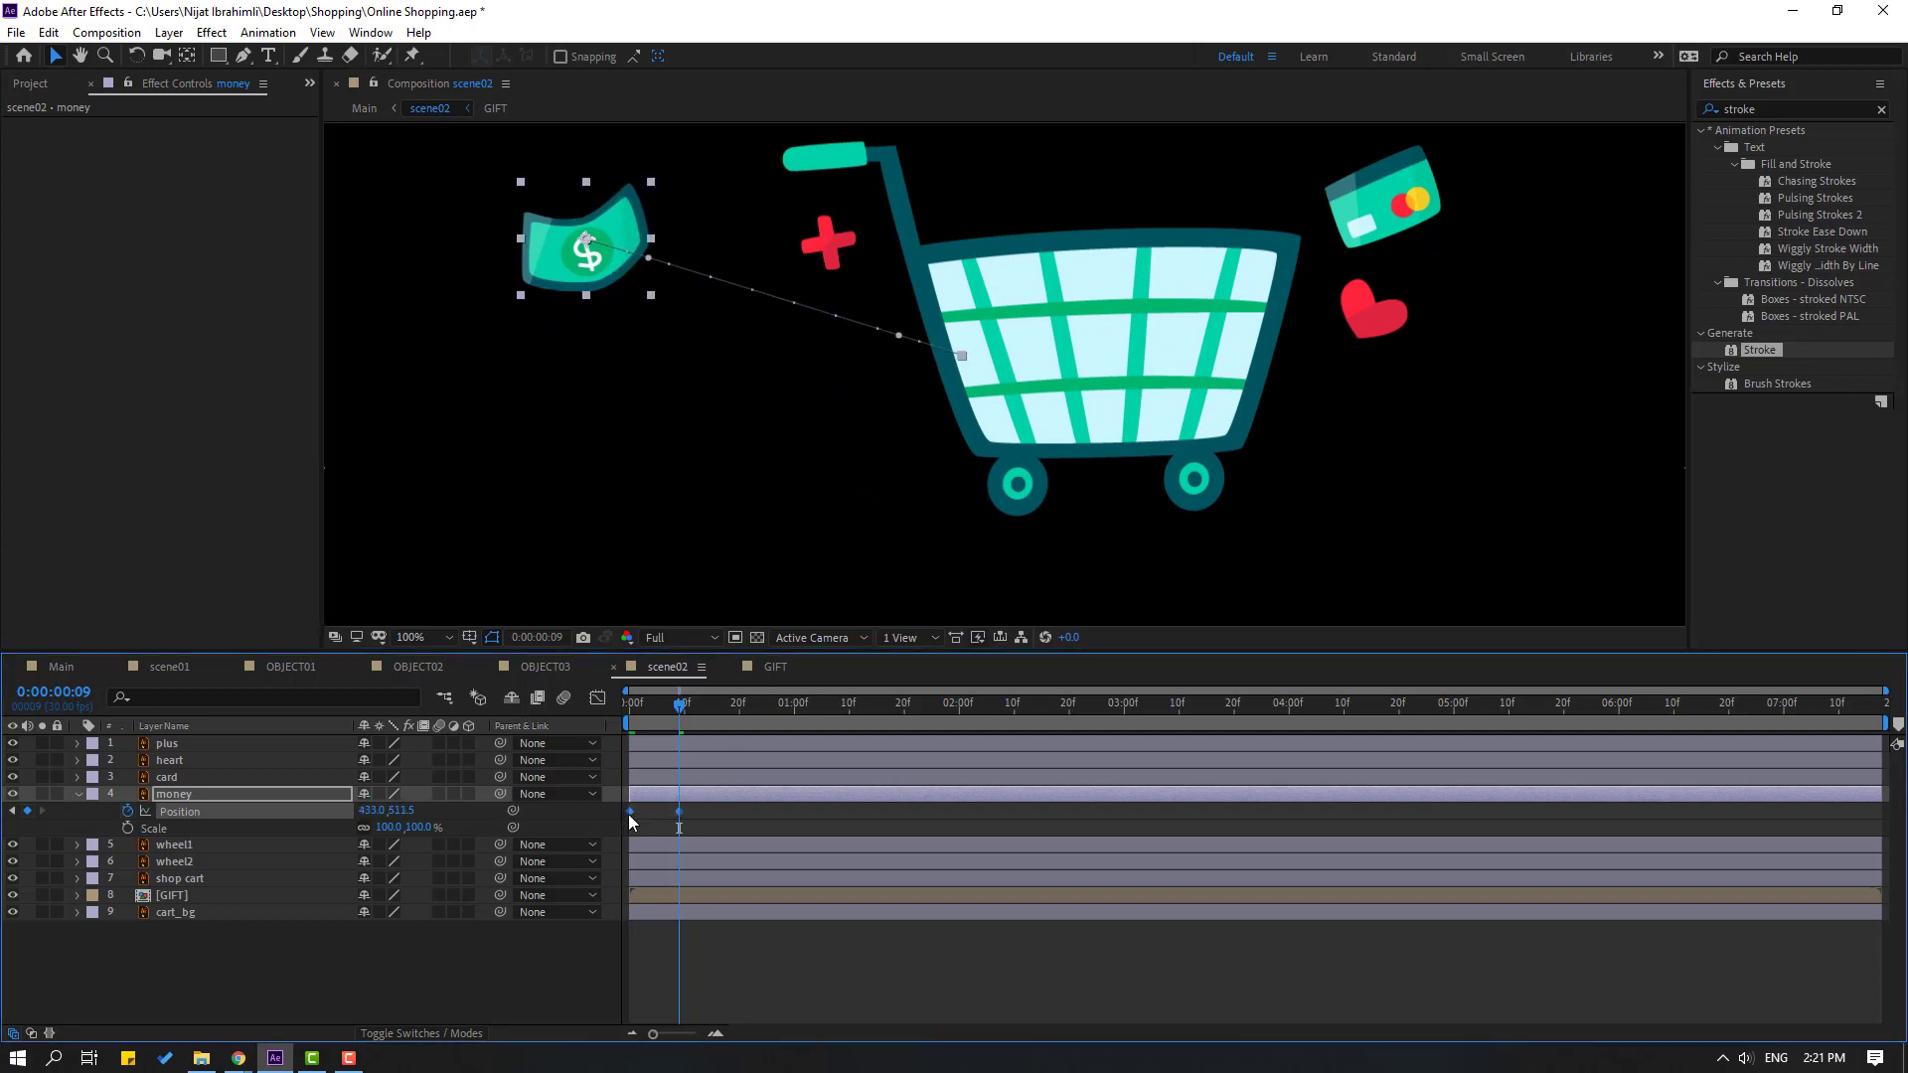
right_click(628, 814)
mouse_move(695, 788)
left_click(872, 863)
key("F2")
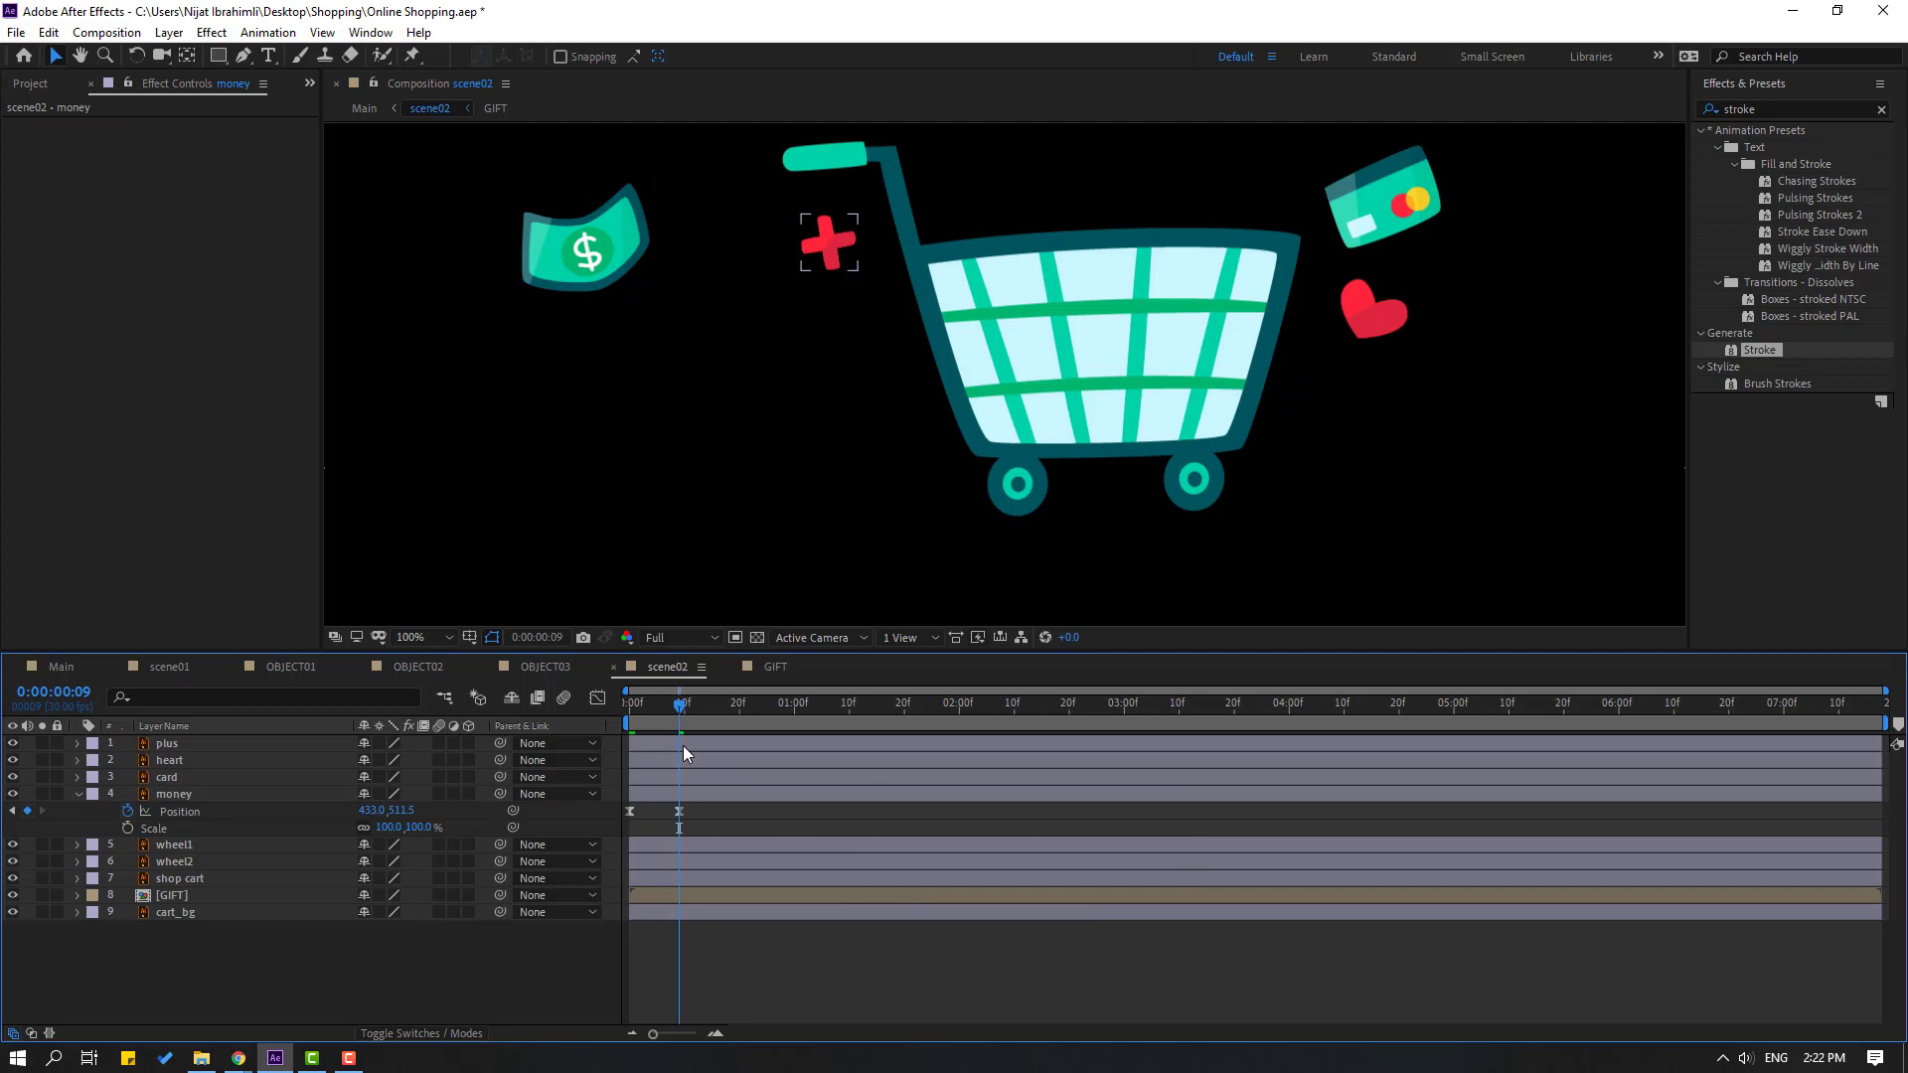
Keyframe the money's Scale from 0% at the first frame to 100%, with Easy Ease
left_click_drag(671, 711, 614, 713)
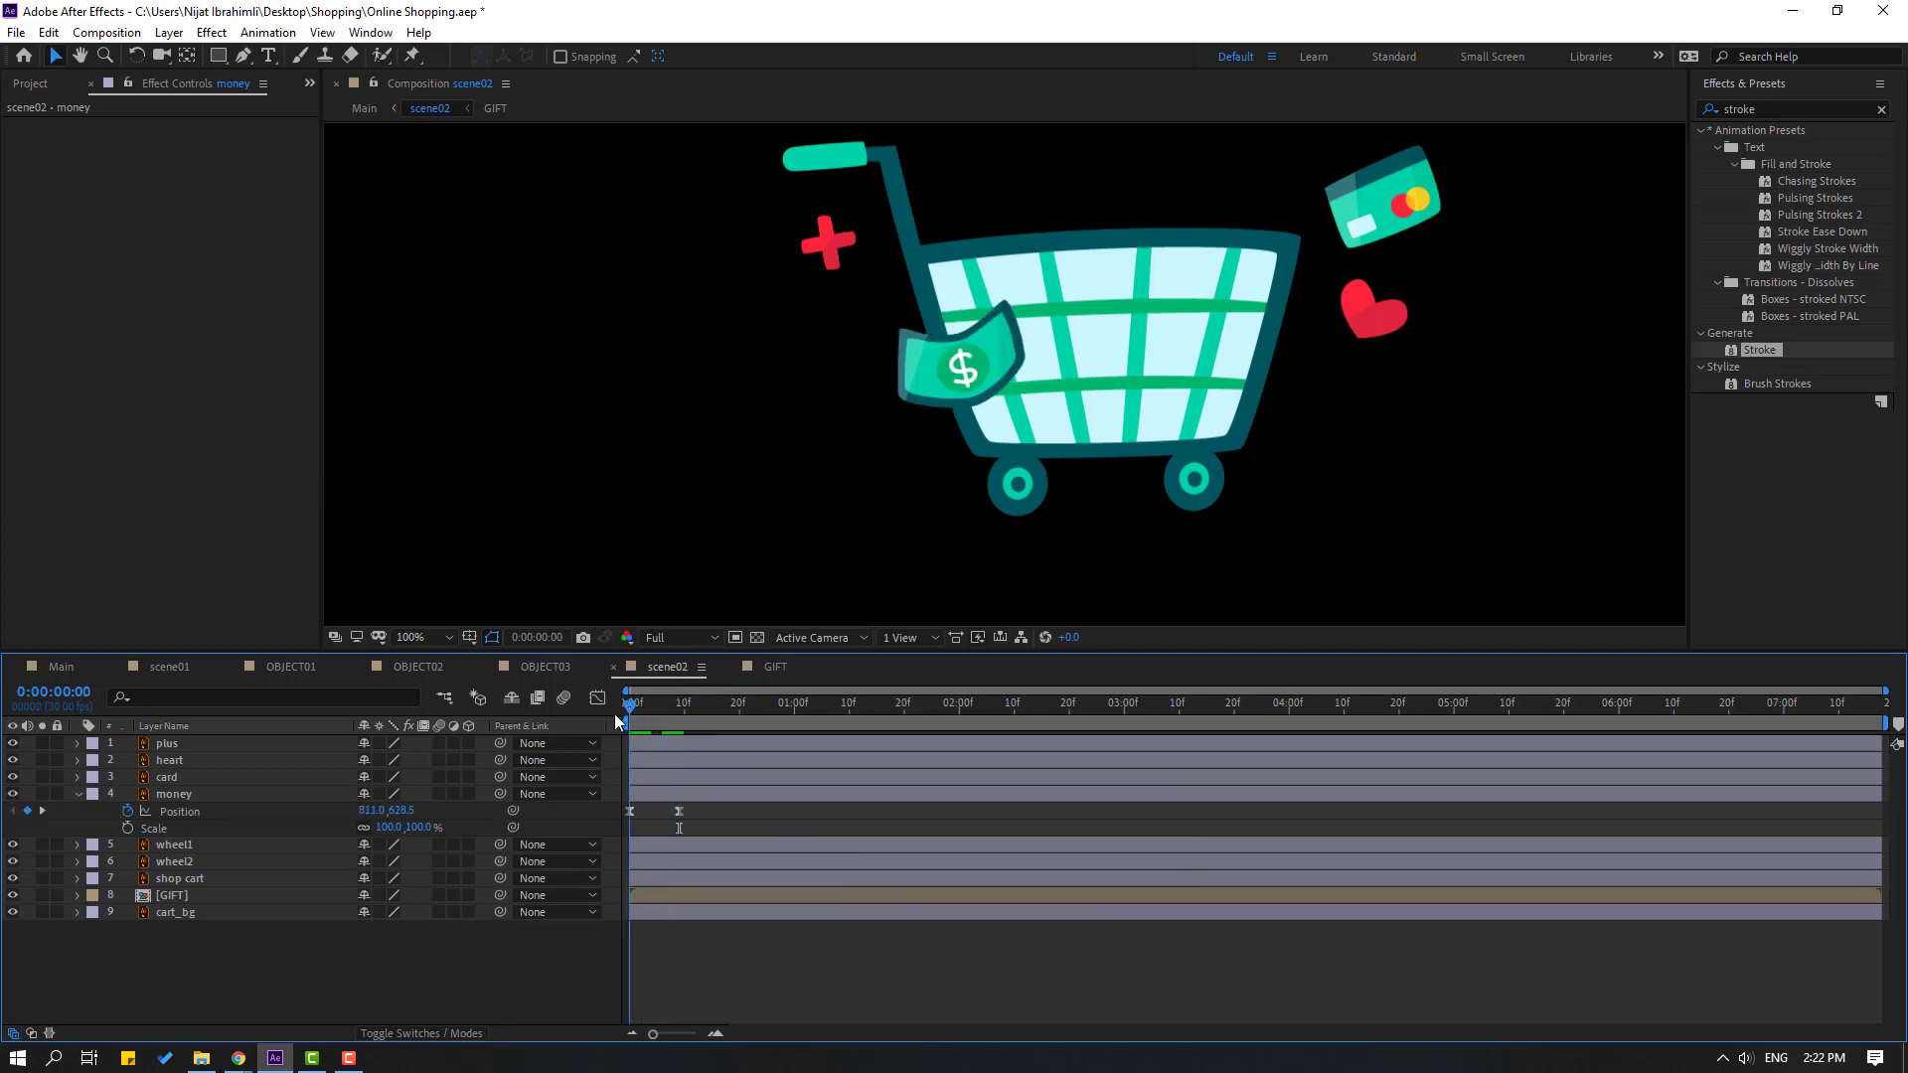
left_click(129, 827)
left_click_drag(630, 832, 651, 831)
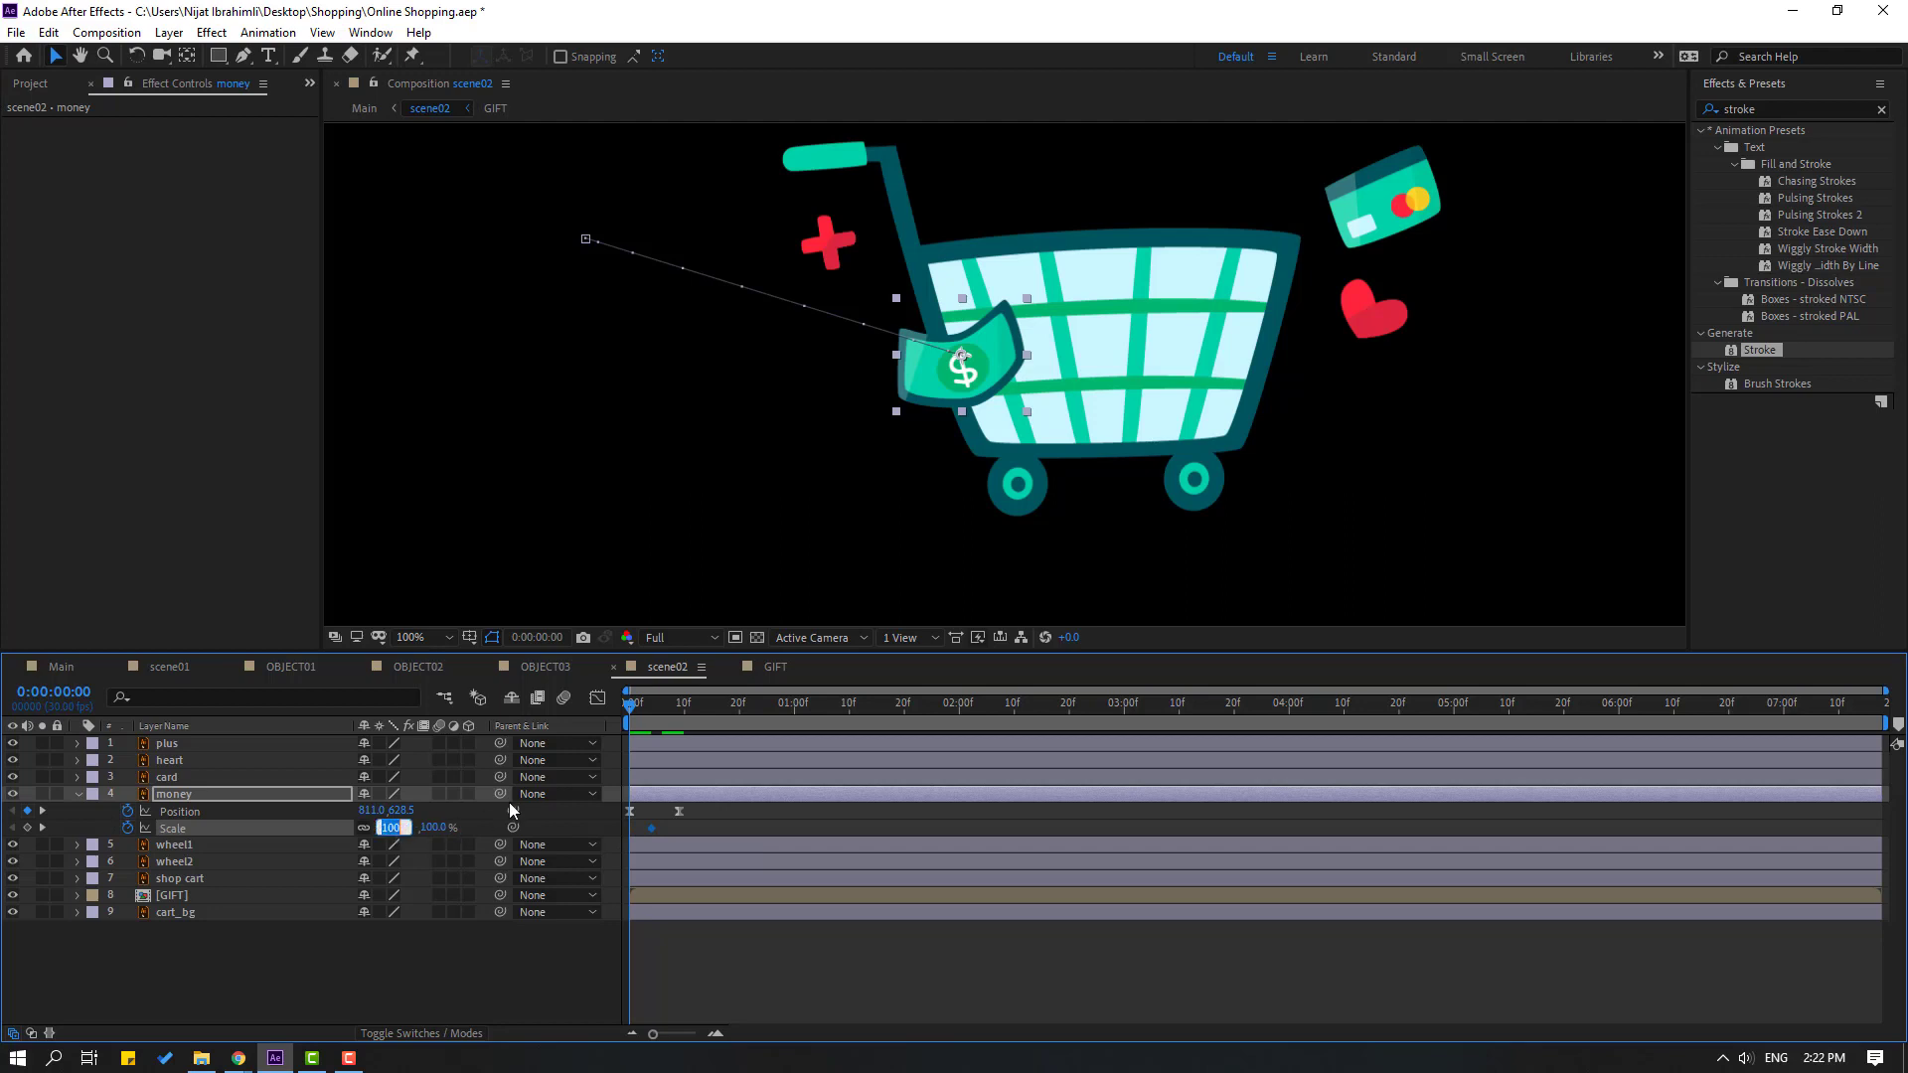
type("0")
key("Return")
right_click(650, 829)
mouse_move(795, 815)
left_click(1039, 881)
Preview, shift the end Position keyframe slightly later, and view the speed graph
key("comma")
key("space")
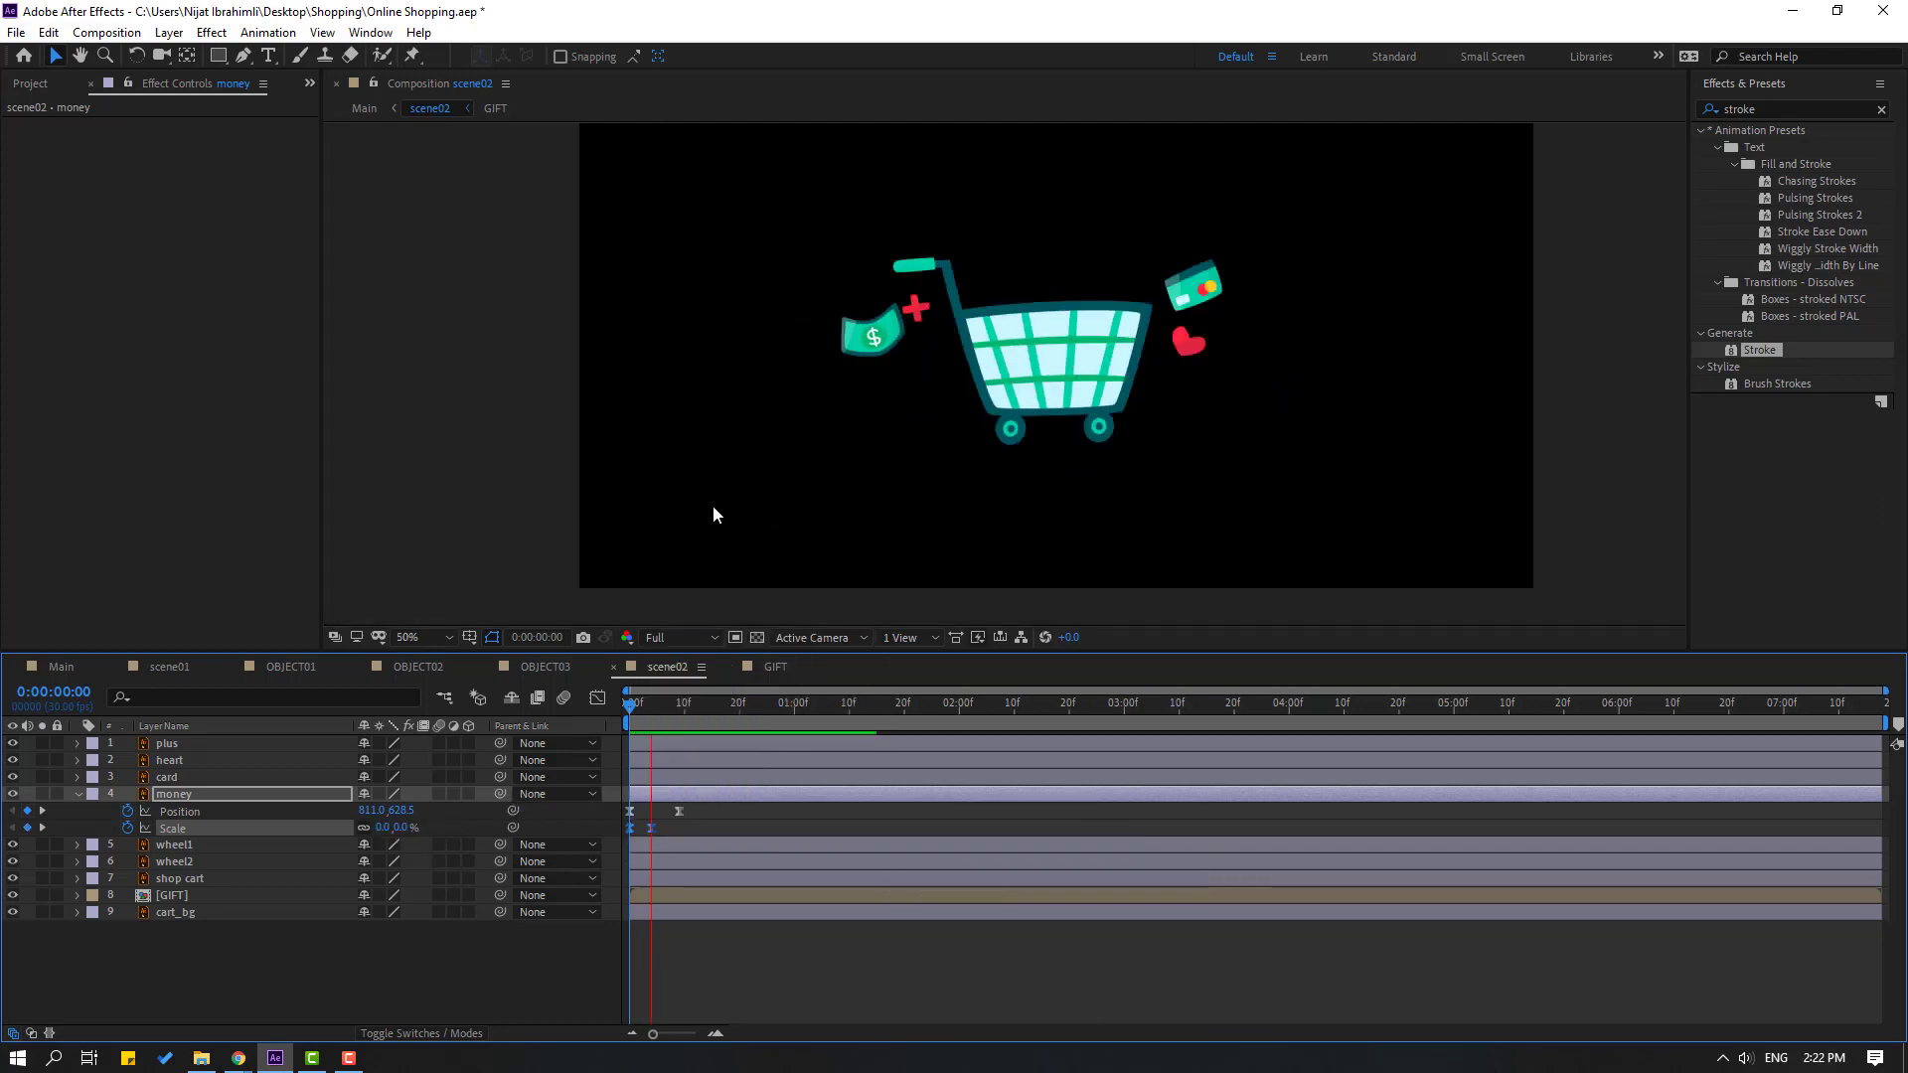
left_click_drag(679, 811, 707, 811)
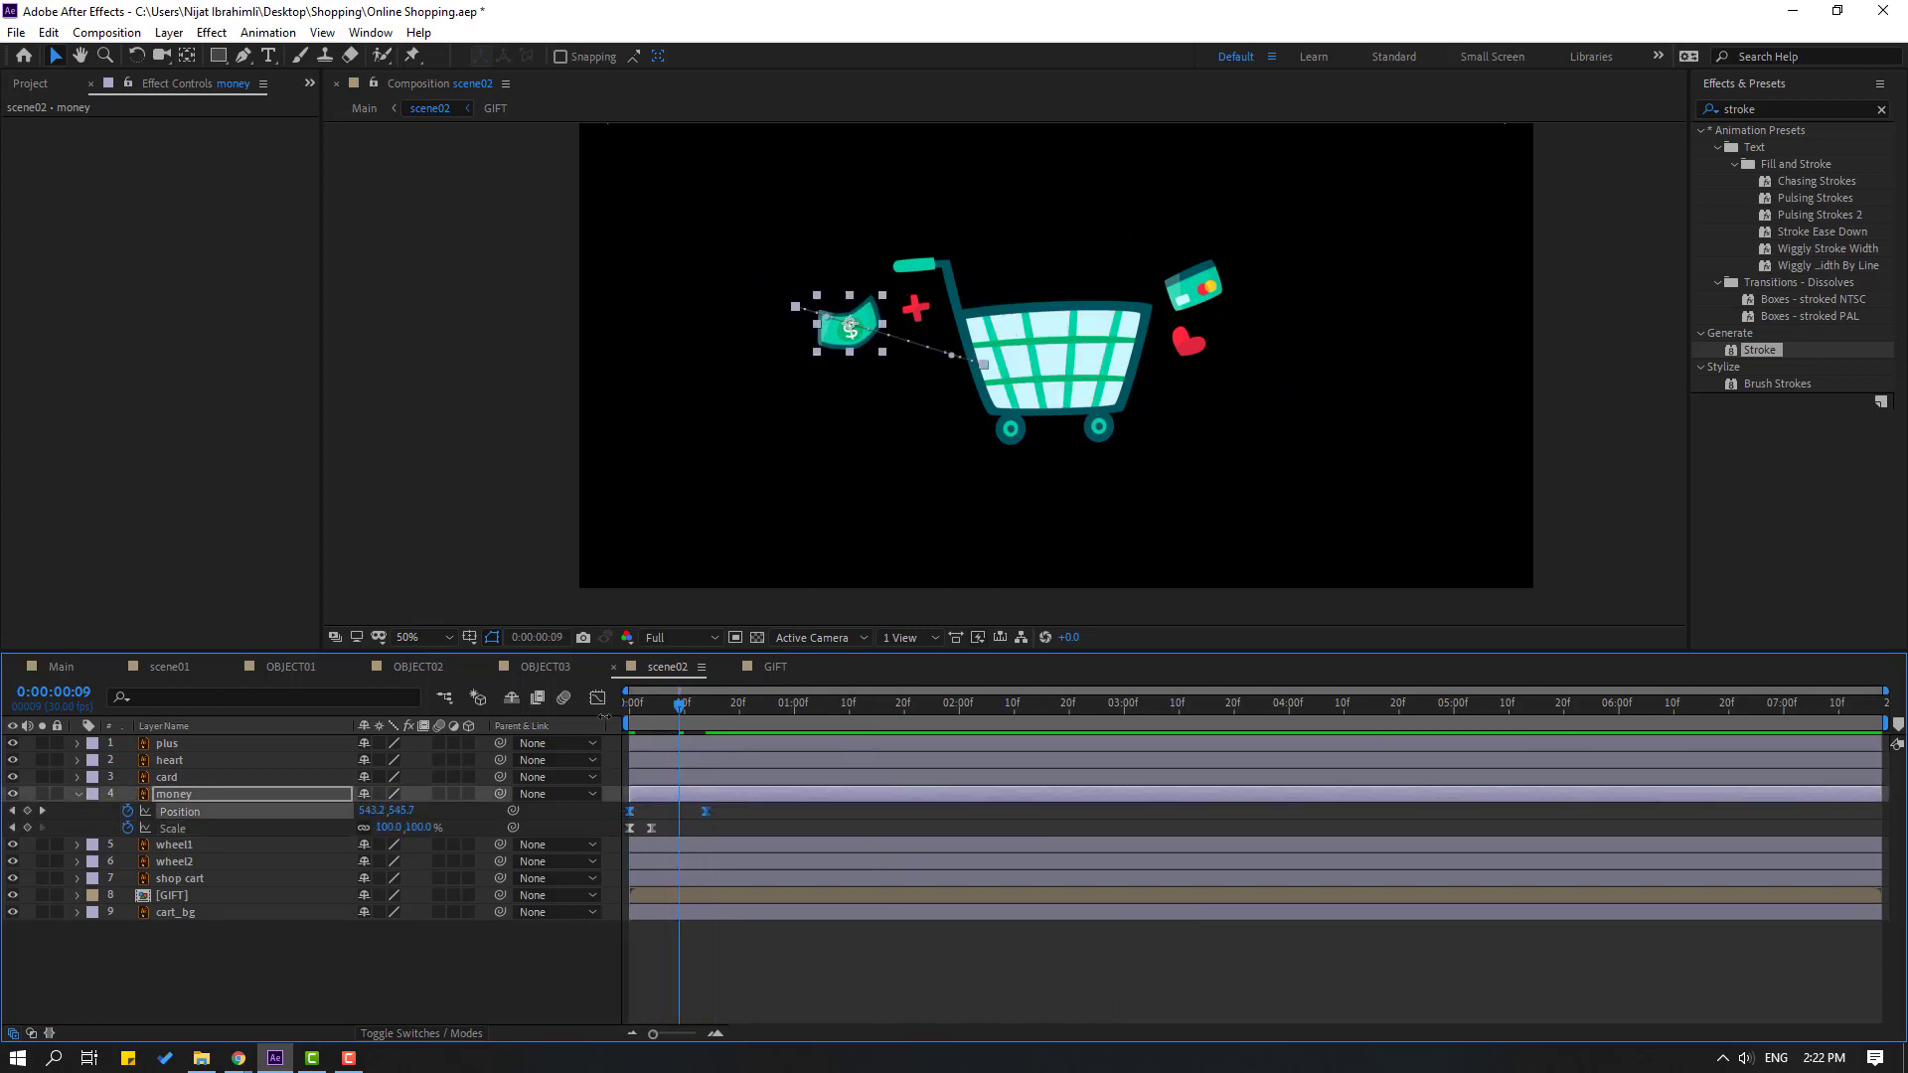
key("shift+F3")
left_click_drag(627, 984, 667, 978)
Move the money's end Position keyframe later and preview the adjusted timing
key("space")
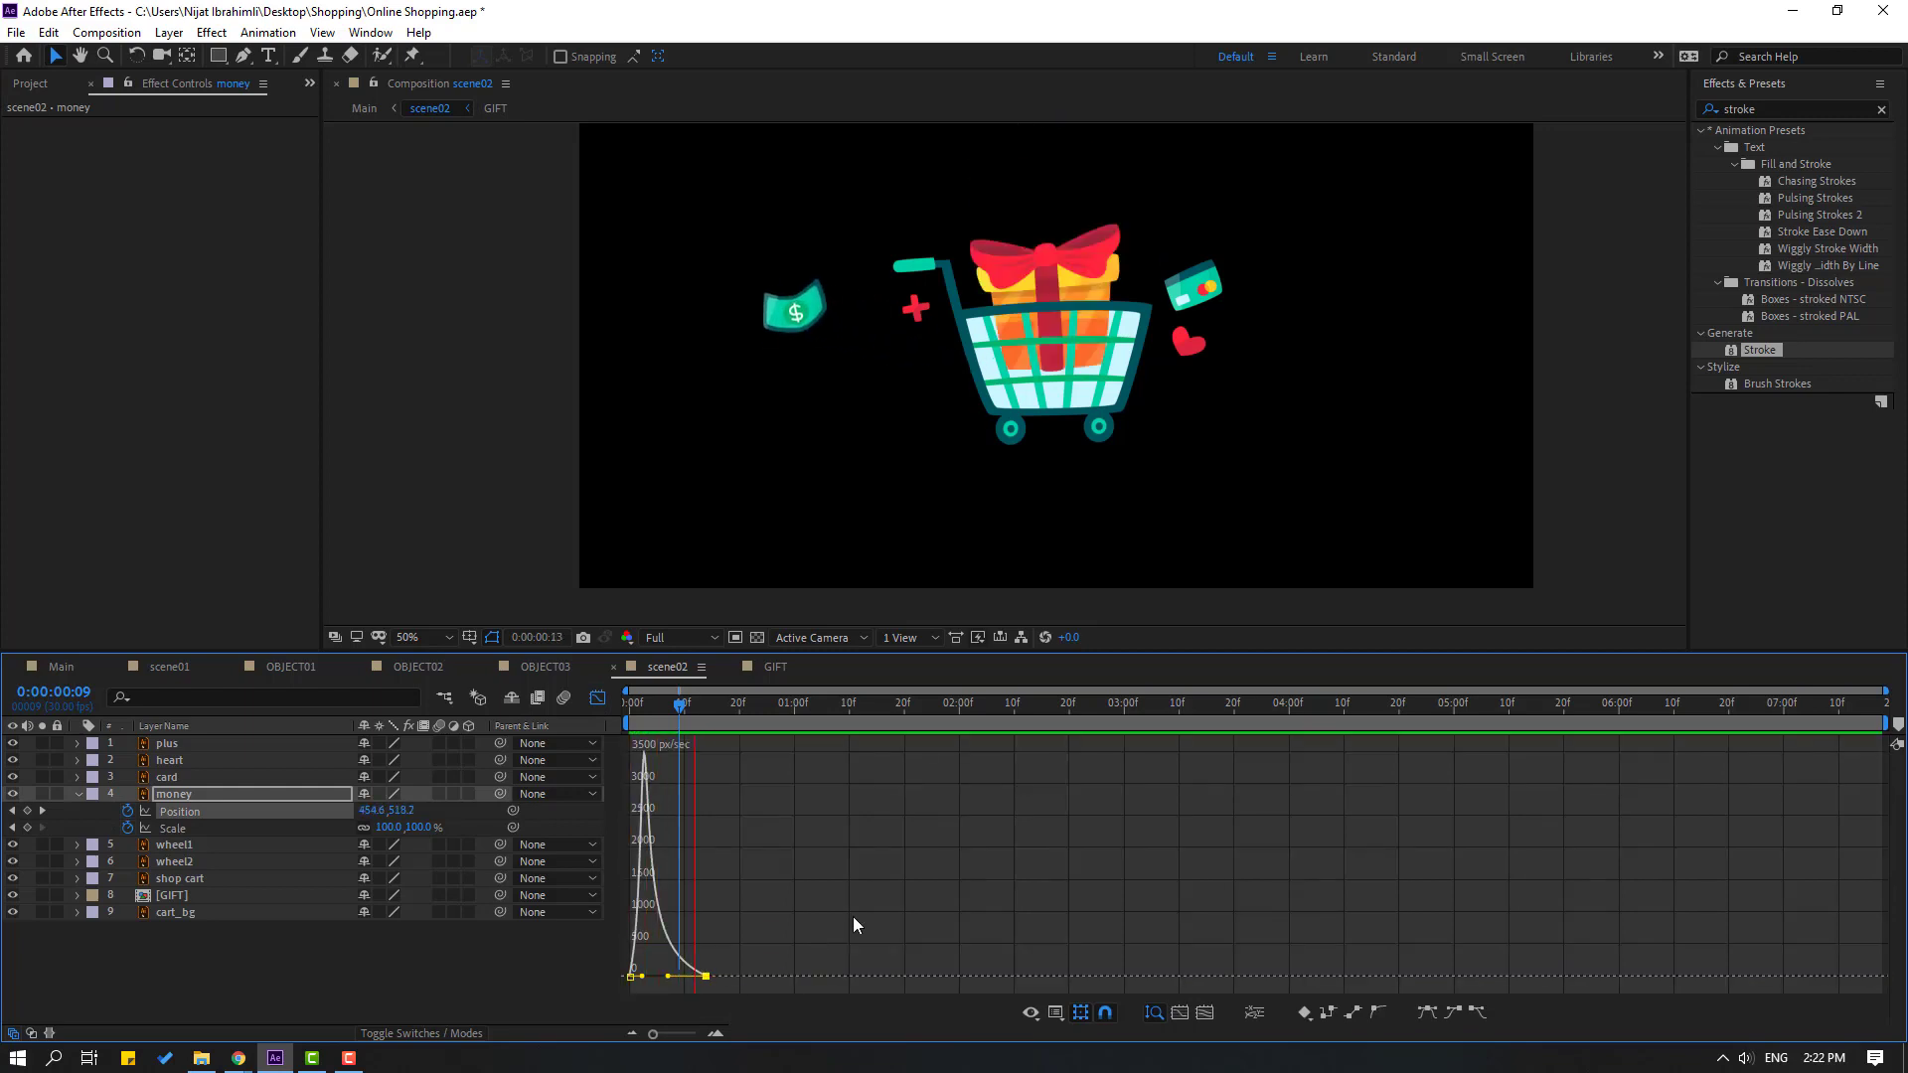
key("space")
left_click(598, 697)
left_click_drag(715, 812, 789, 819)
key("space")
key("space")
Hold the money's Scale at frame 22, then shrink it to 0% by frame 27
left_click_drag(685, 711, 753, 707)
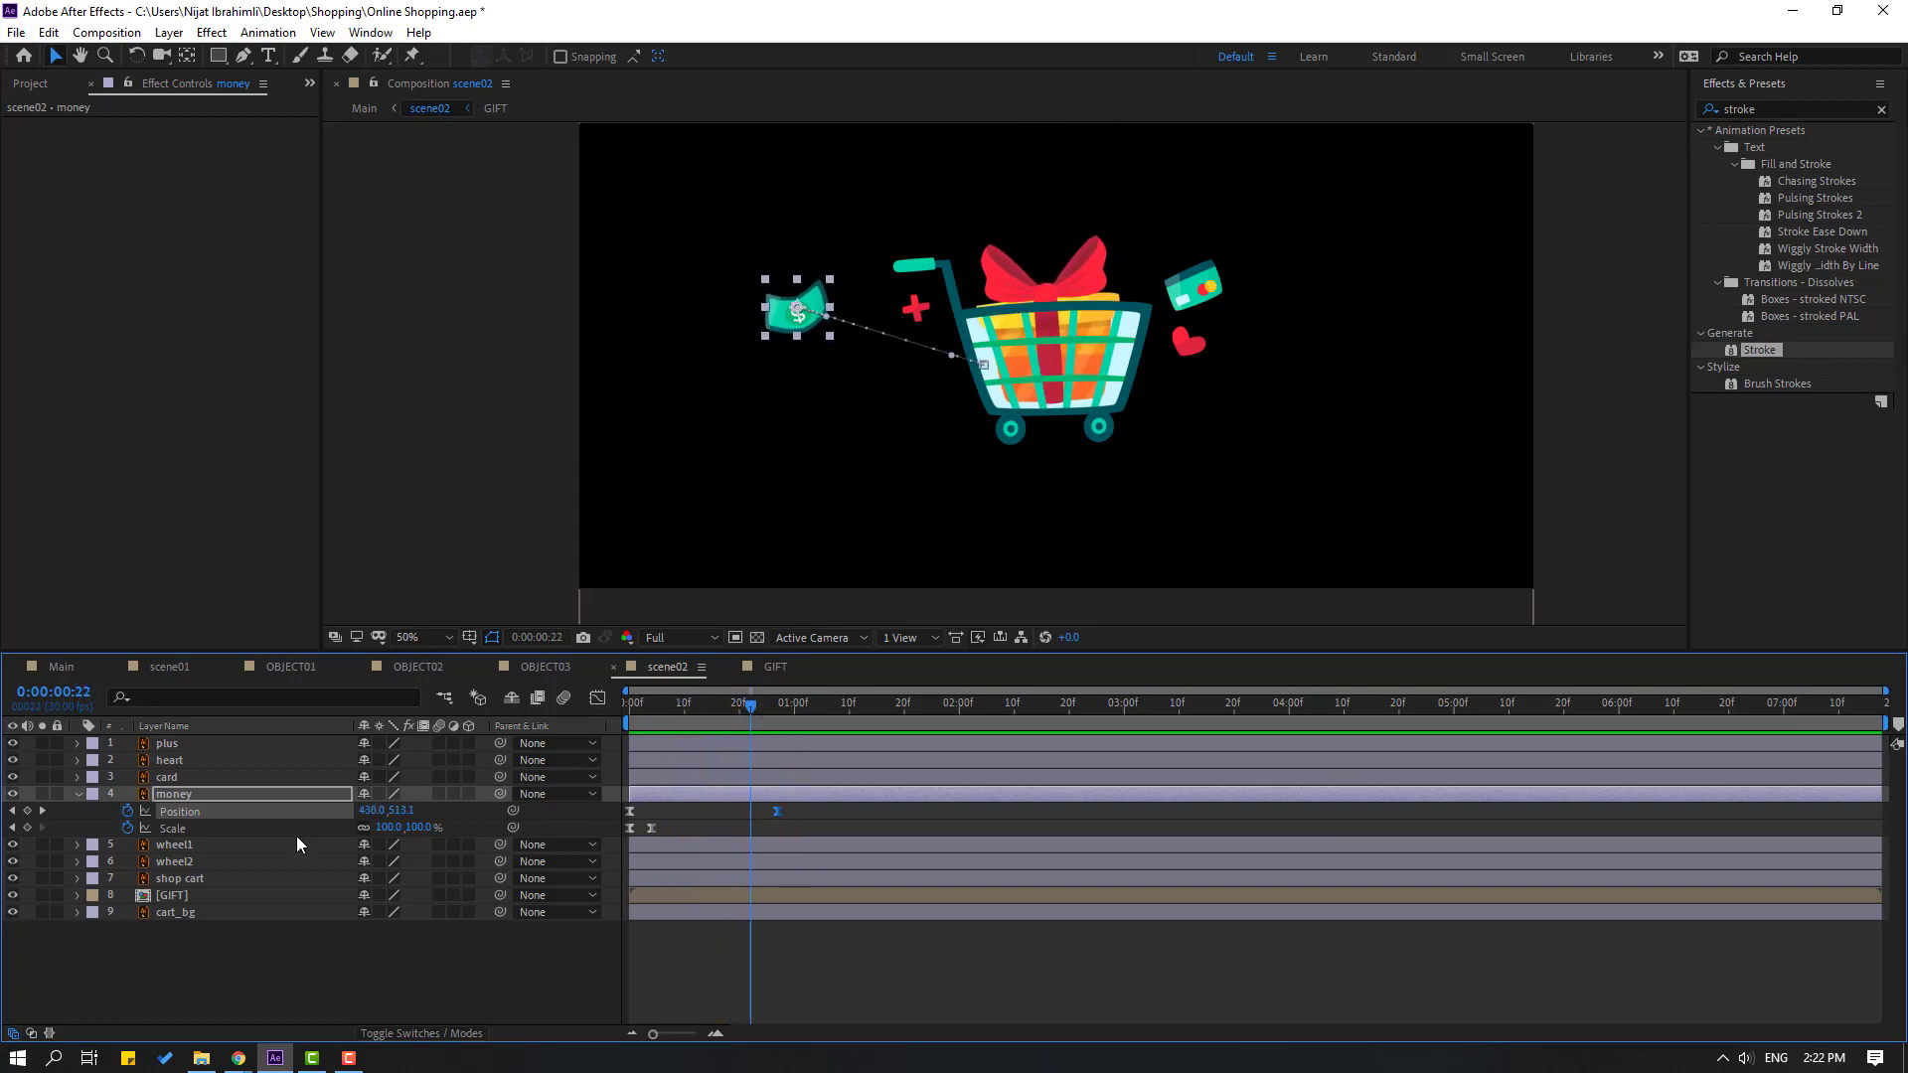
left_click(27, 827)
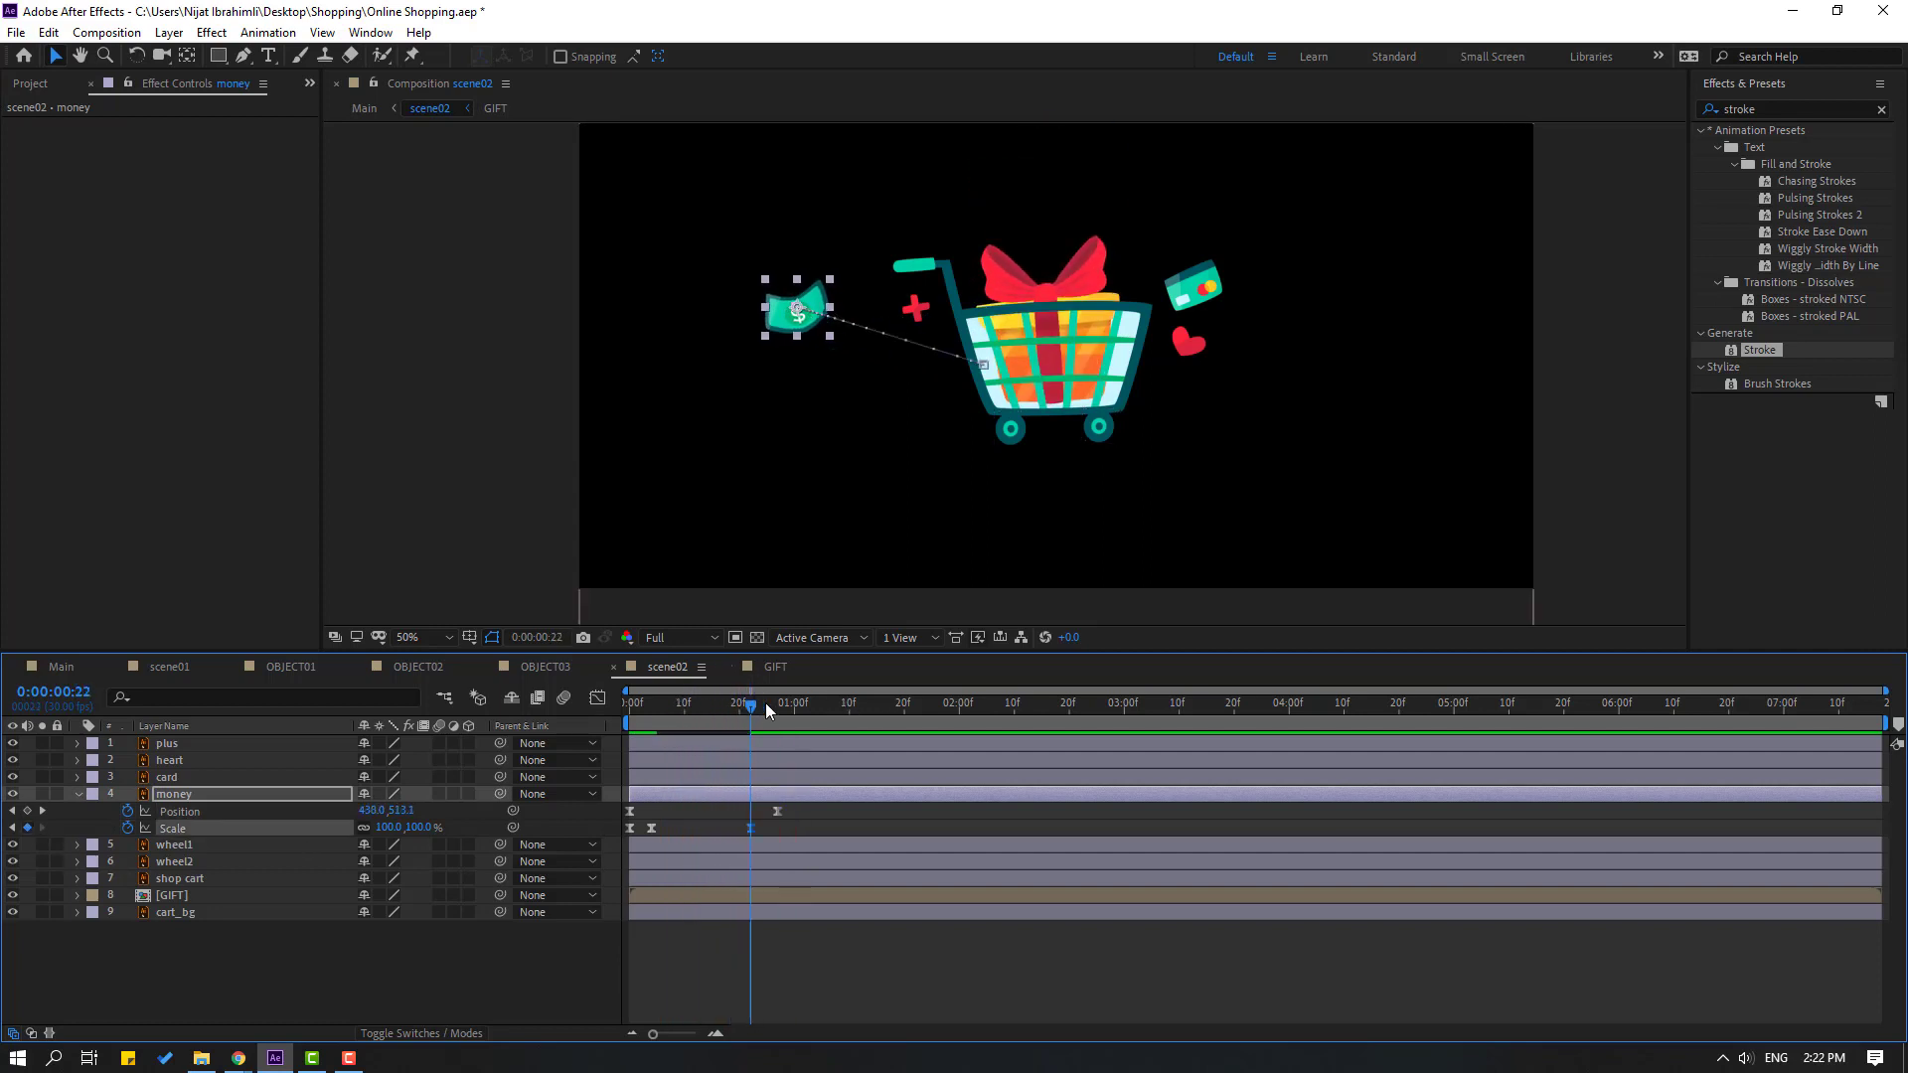
left_click_drag(761, 707, 779, 705)
left_click(393, 828)
type("0")
key("Return")
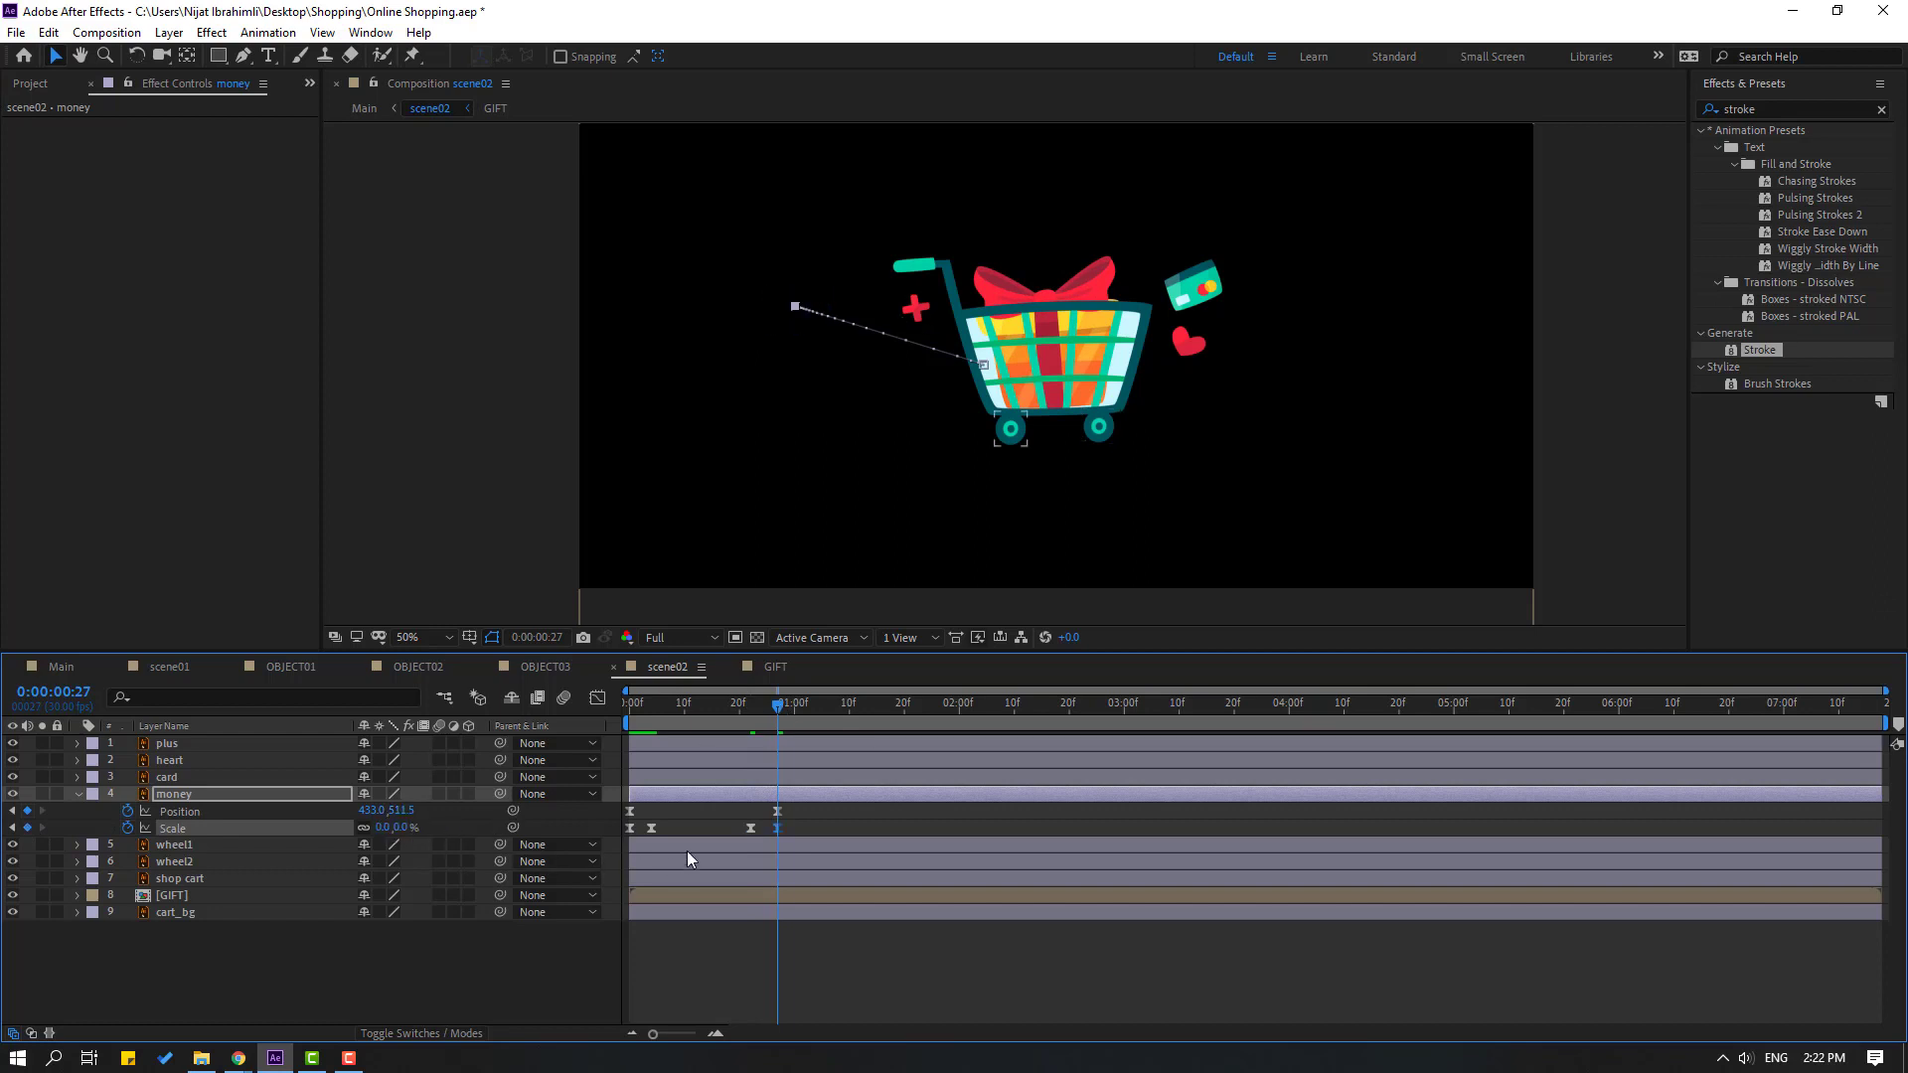
left_click_drag(715, 829, 710, 829)
key("space")
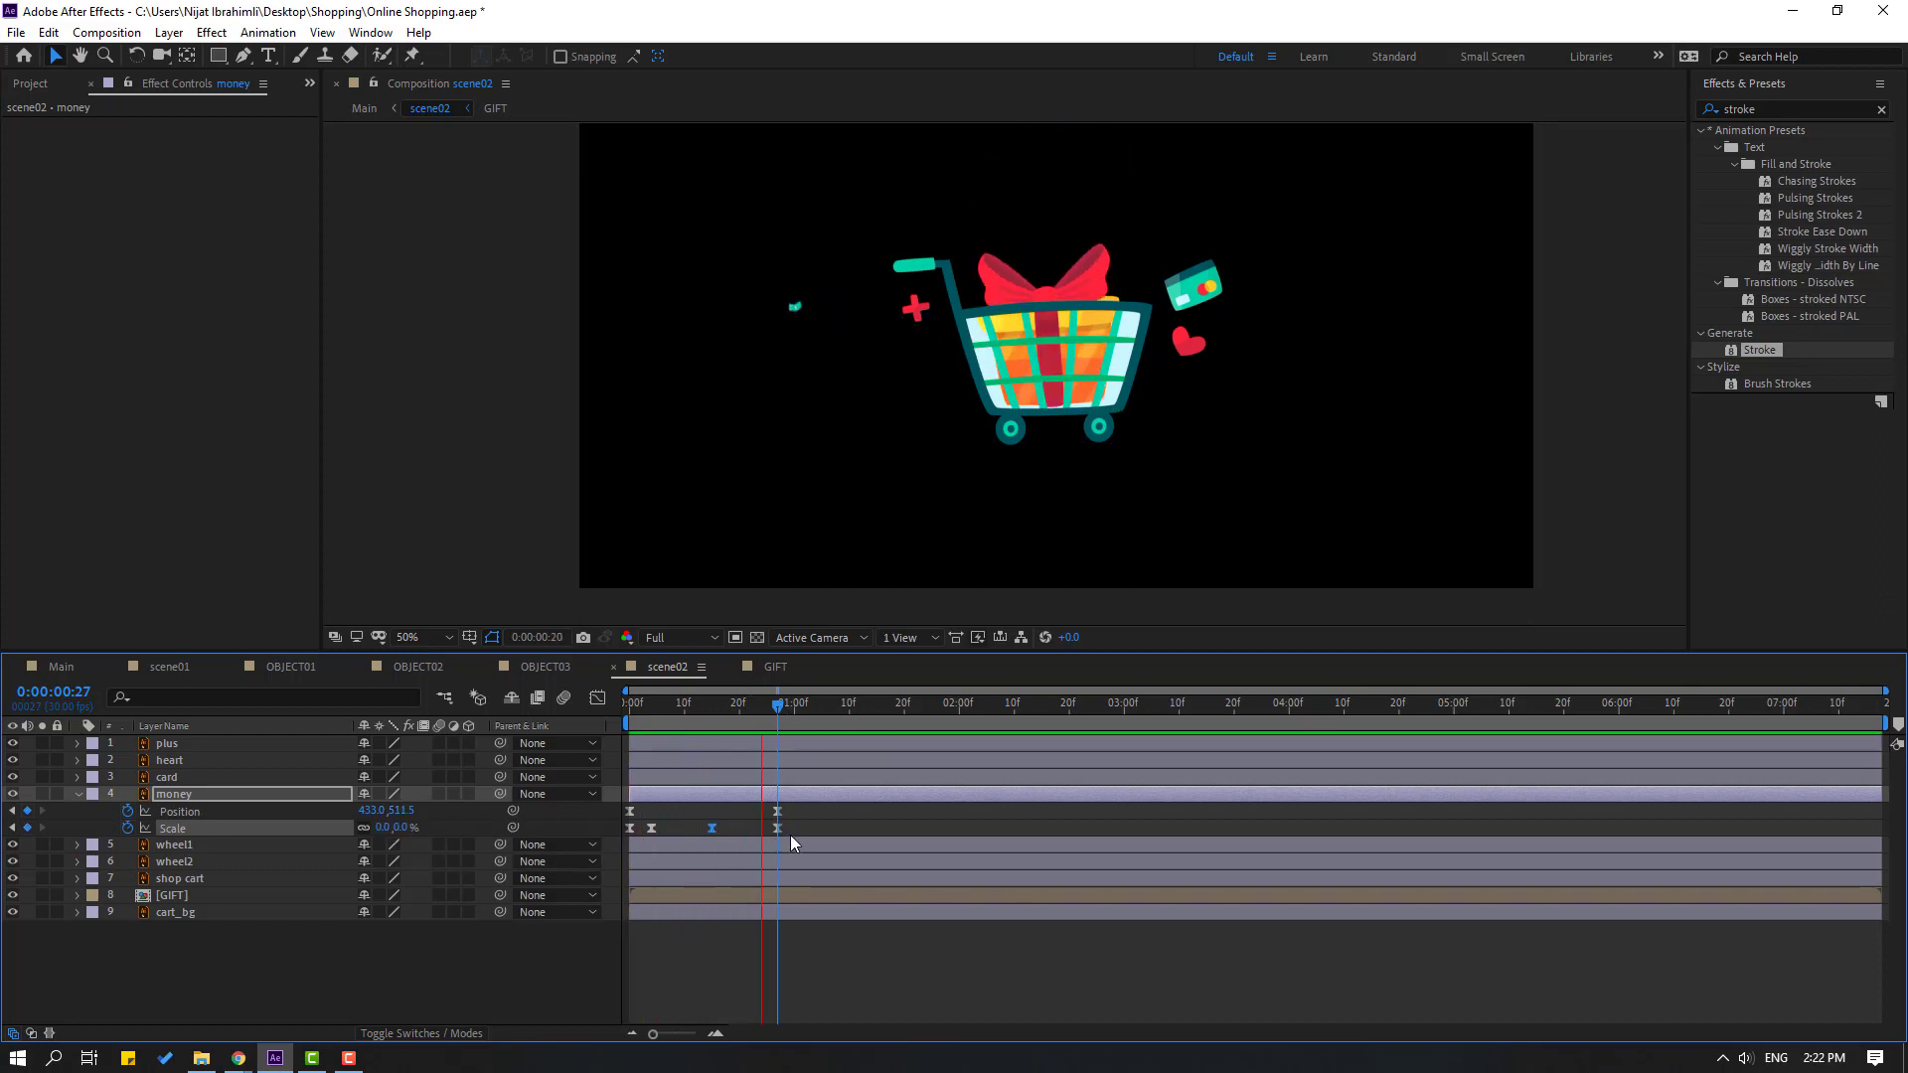
key("space")
key("space")
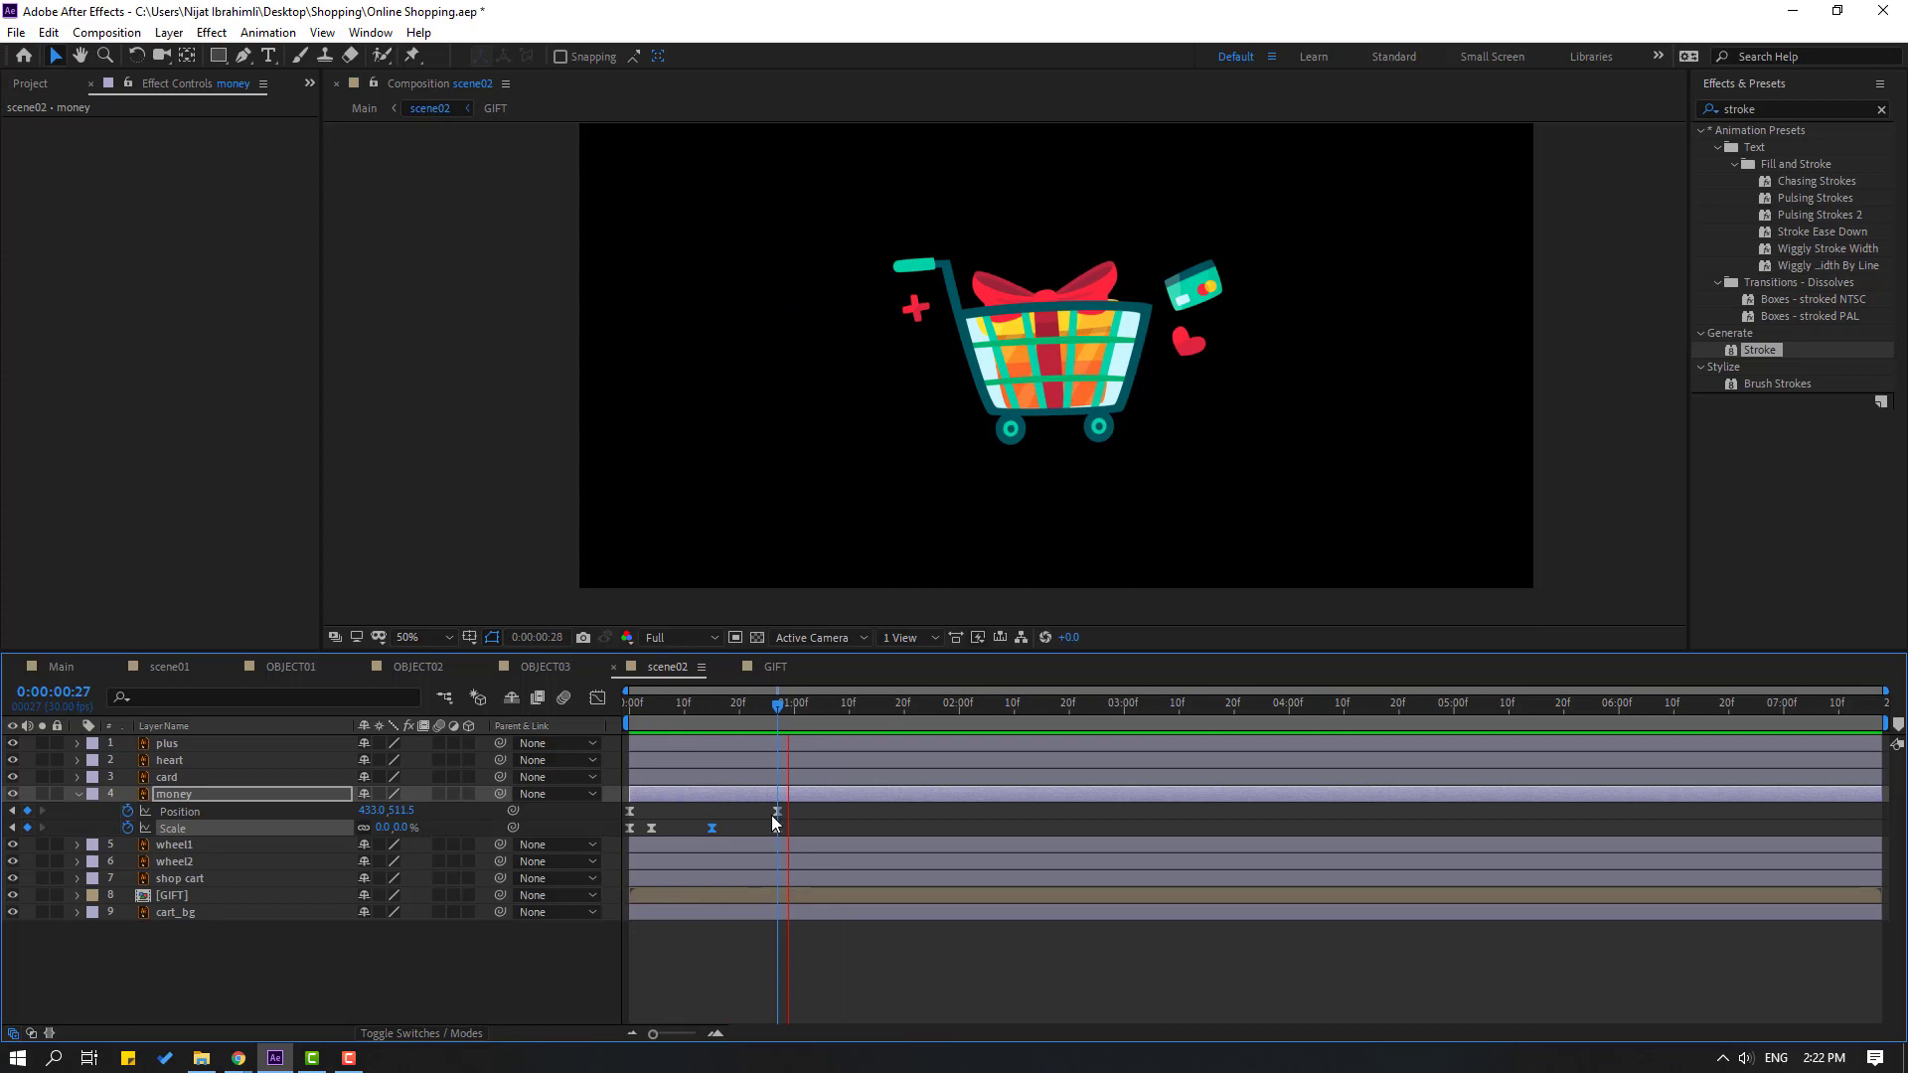
Duplicate the money layer
scroll(790, 453, "down", 2)
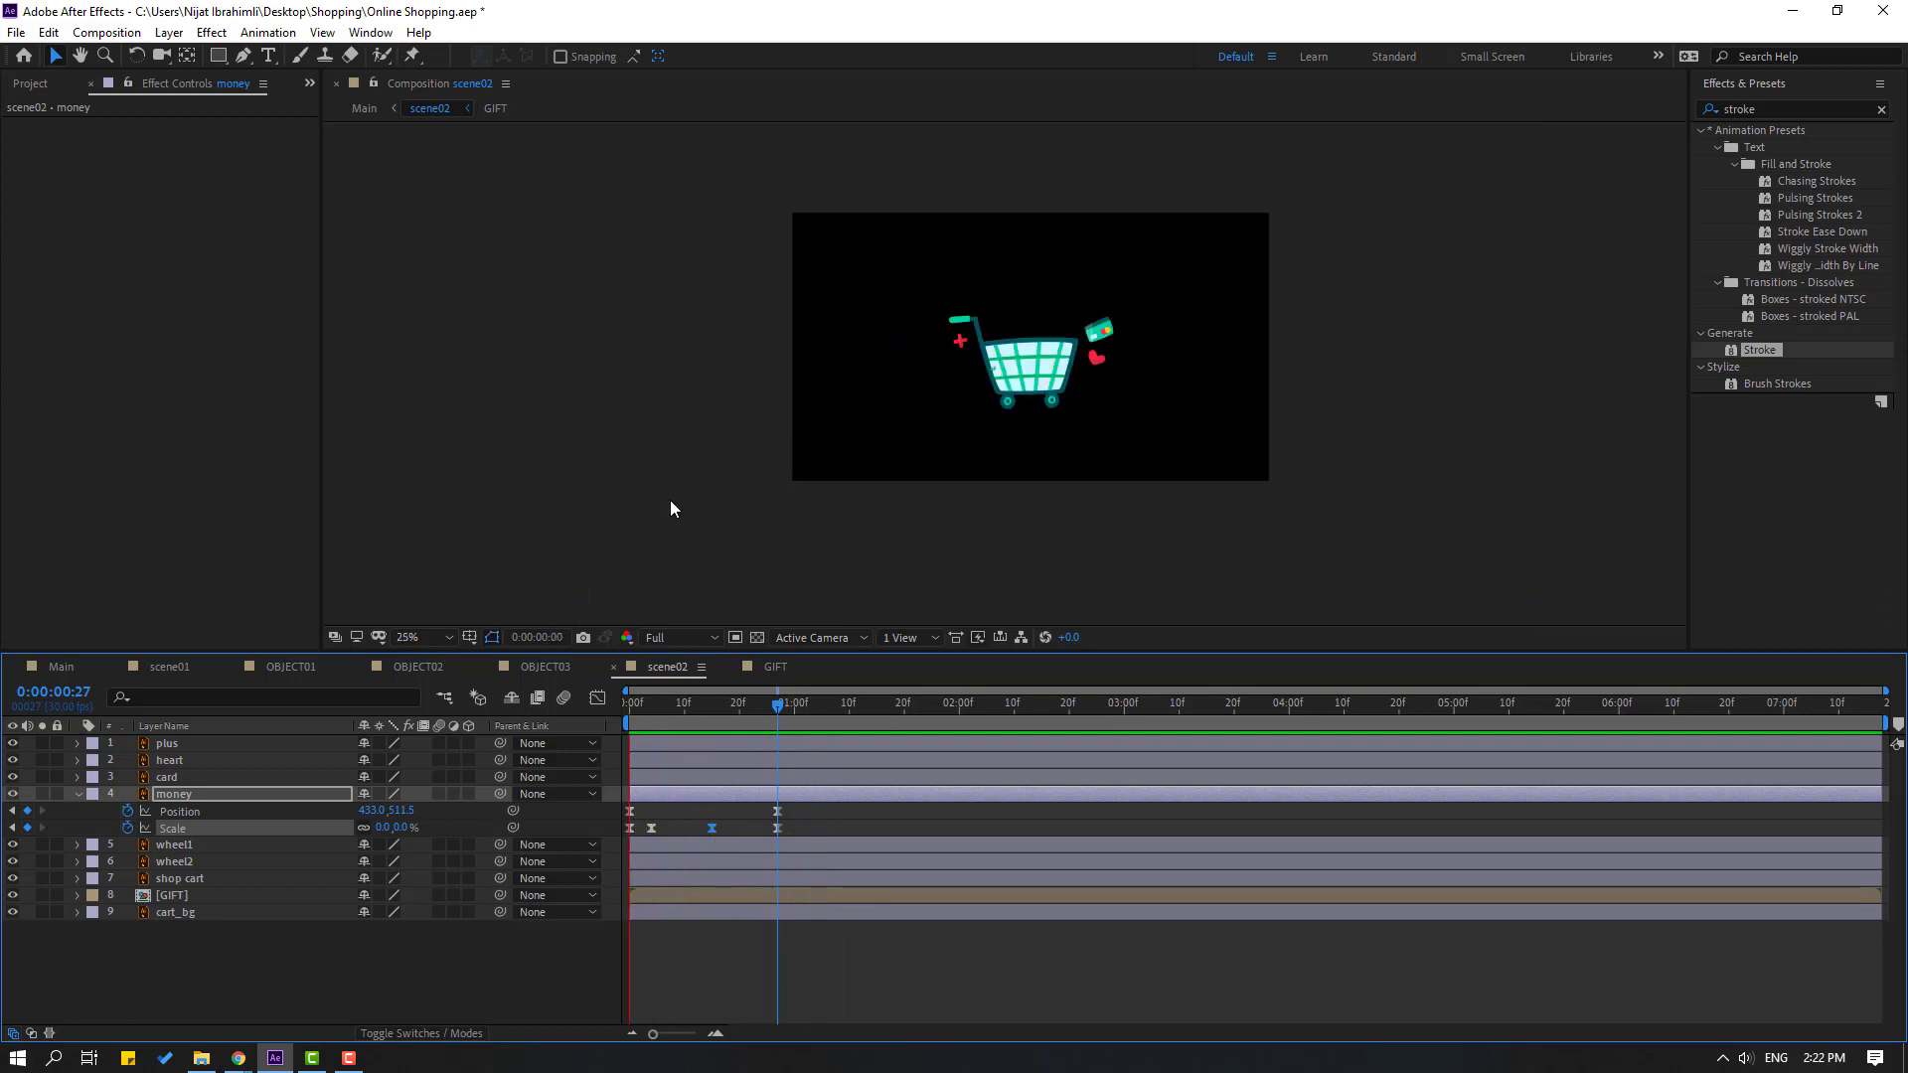
scroll(682, 503, "up", 2)
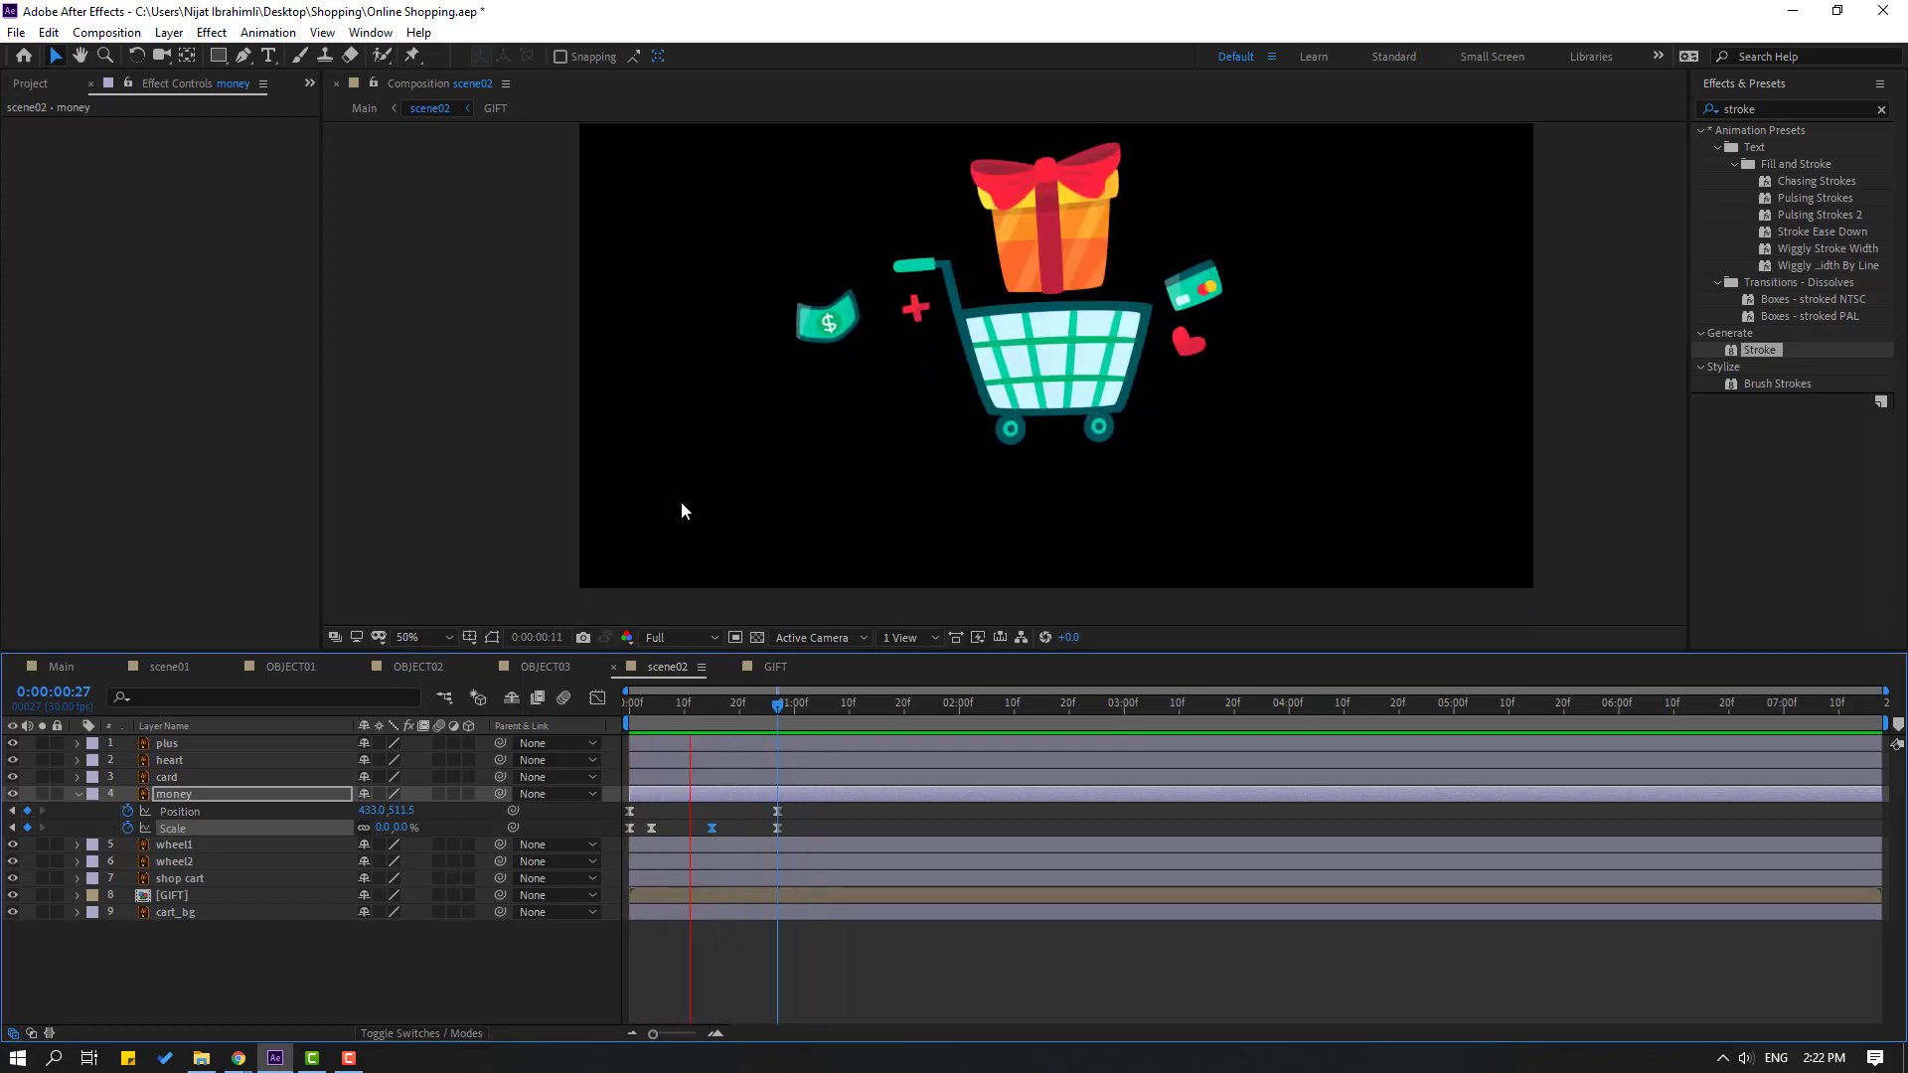
key("ctrl+d")
key("ctrl+d")
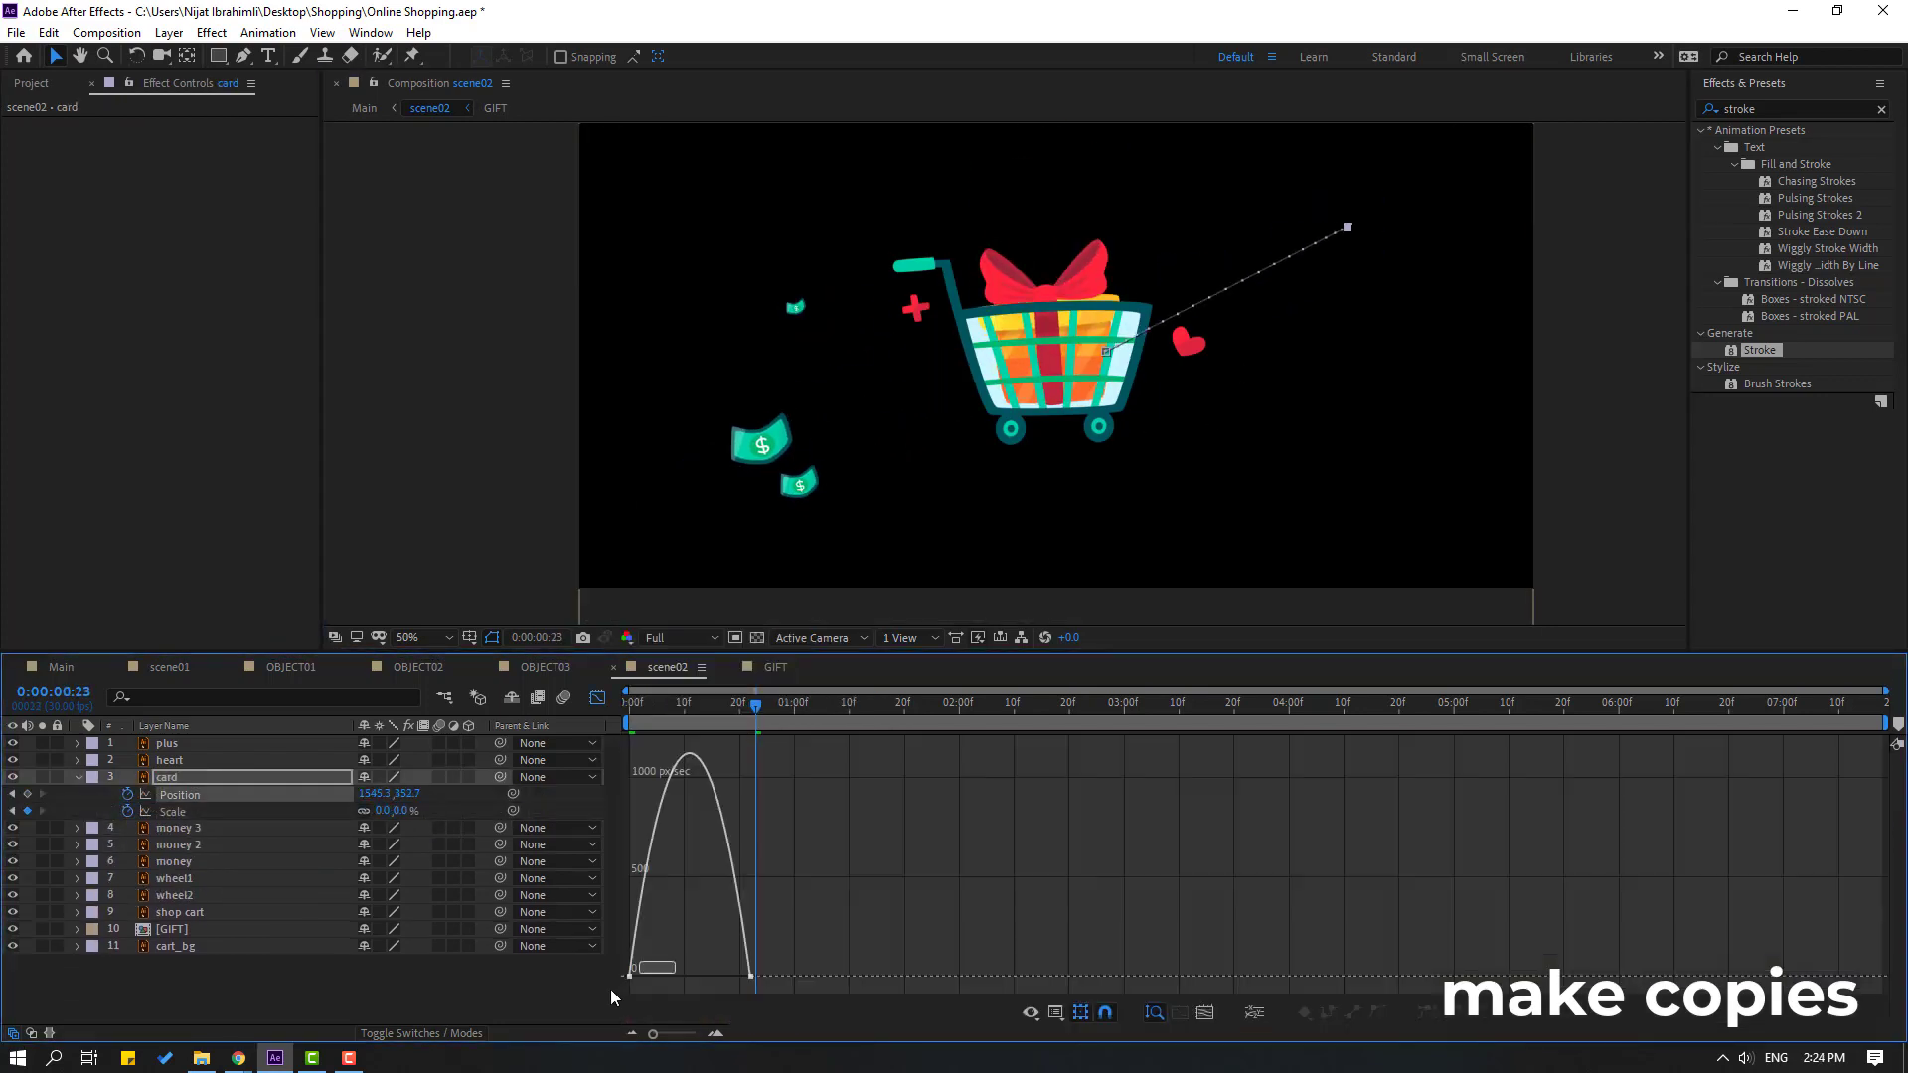
Make card 2 and card 3 copies with shifted flight paths and later start times
key("shift+F3")
key("ctrl+d")
left_click_drag(1352, 231, 1396, 465)
key("ctrl+d")
left_click_drag(726, 777, 748, 776)
key("Home")
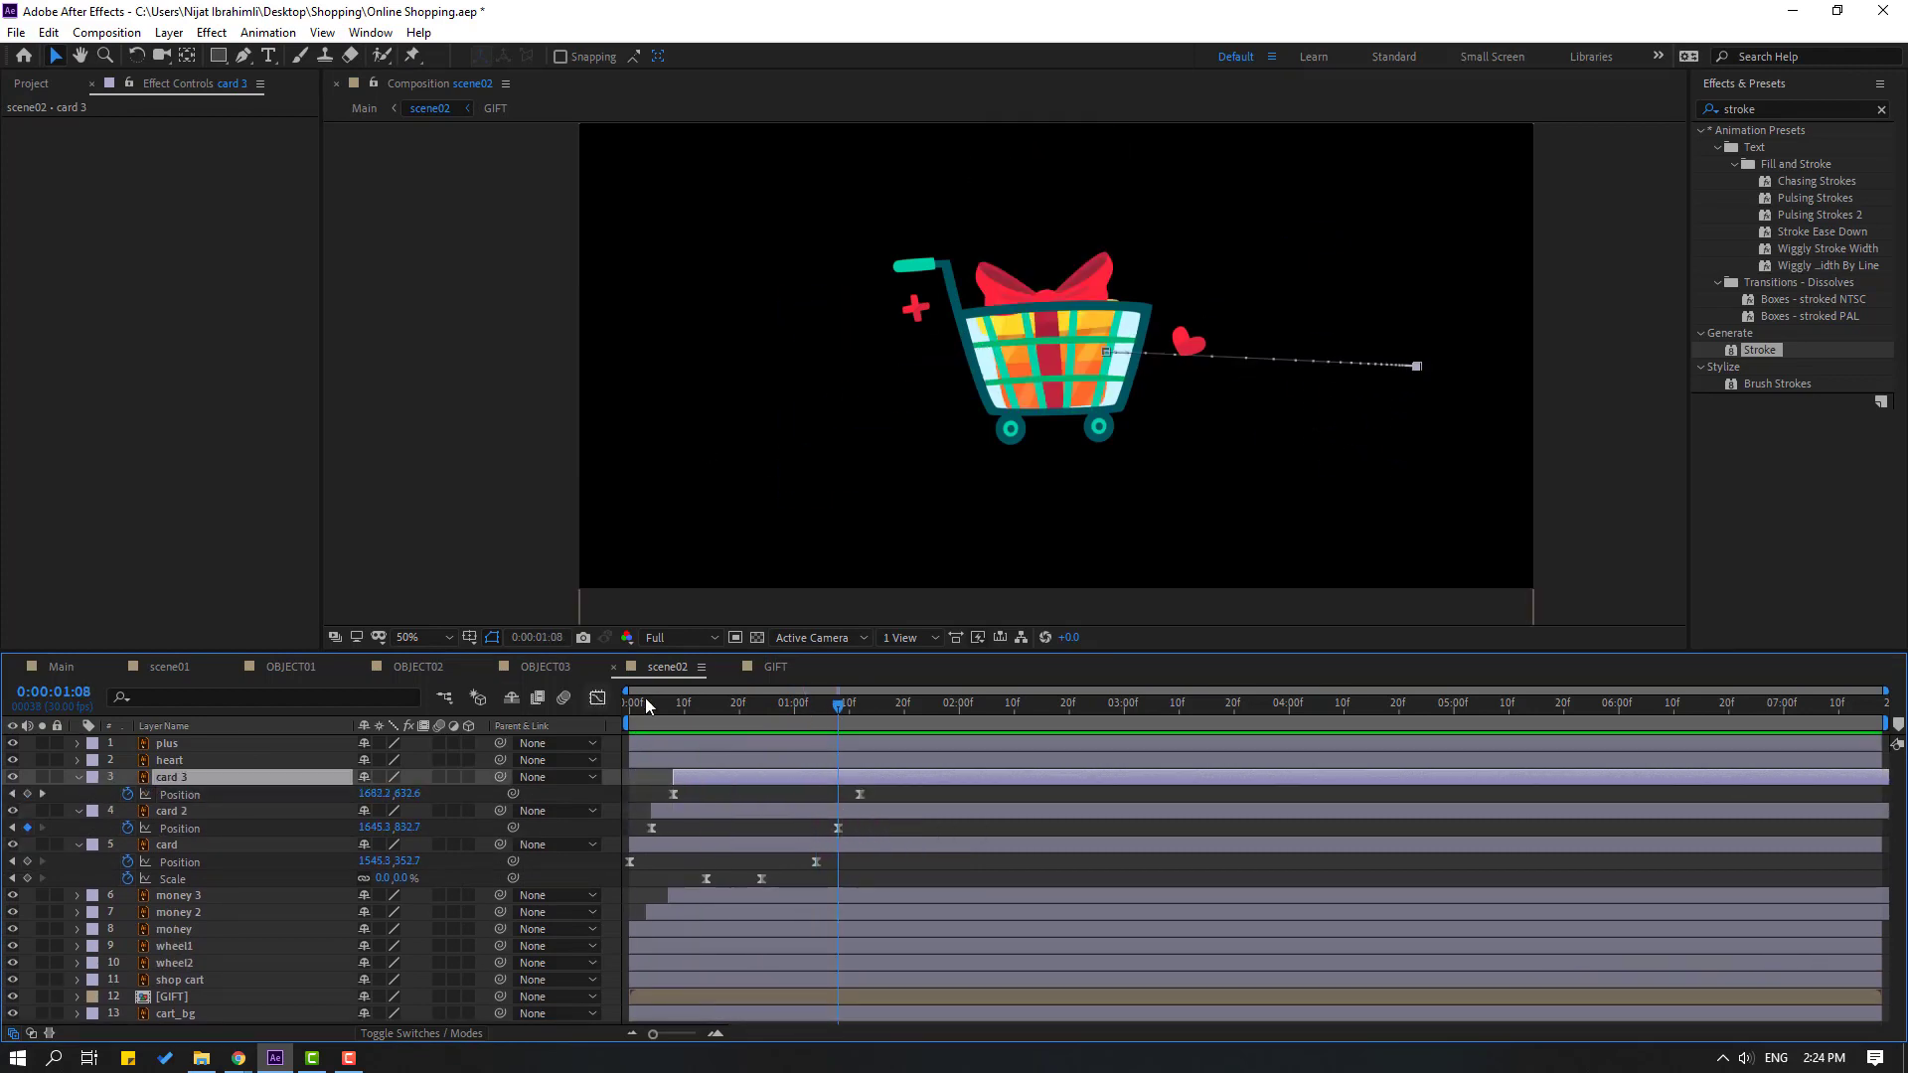
key("ctrl+shift+a")
left_click(79, 777)
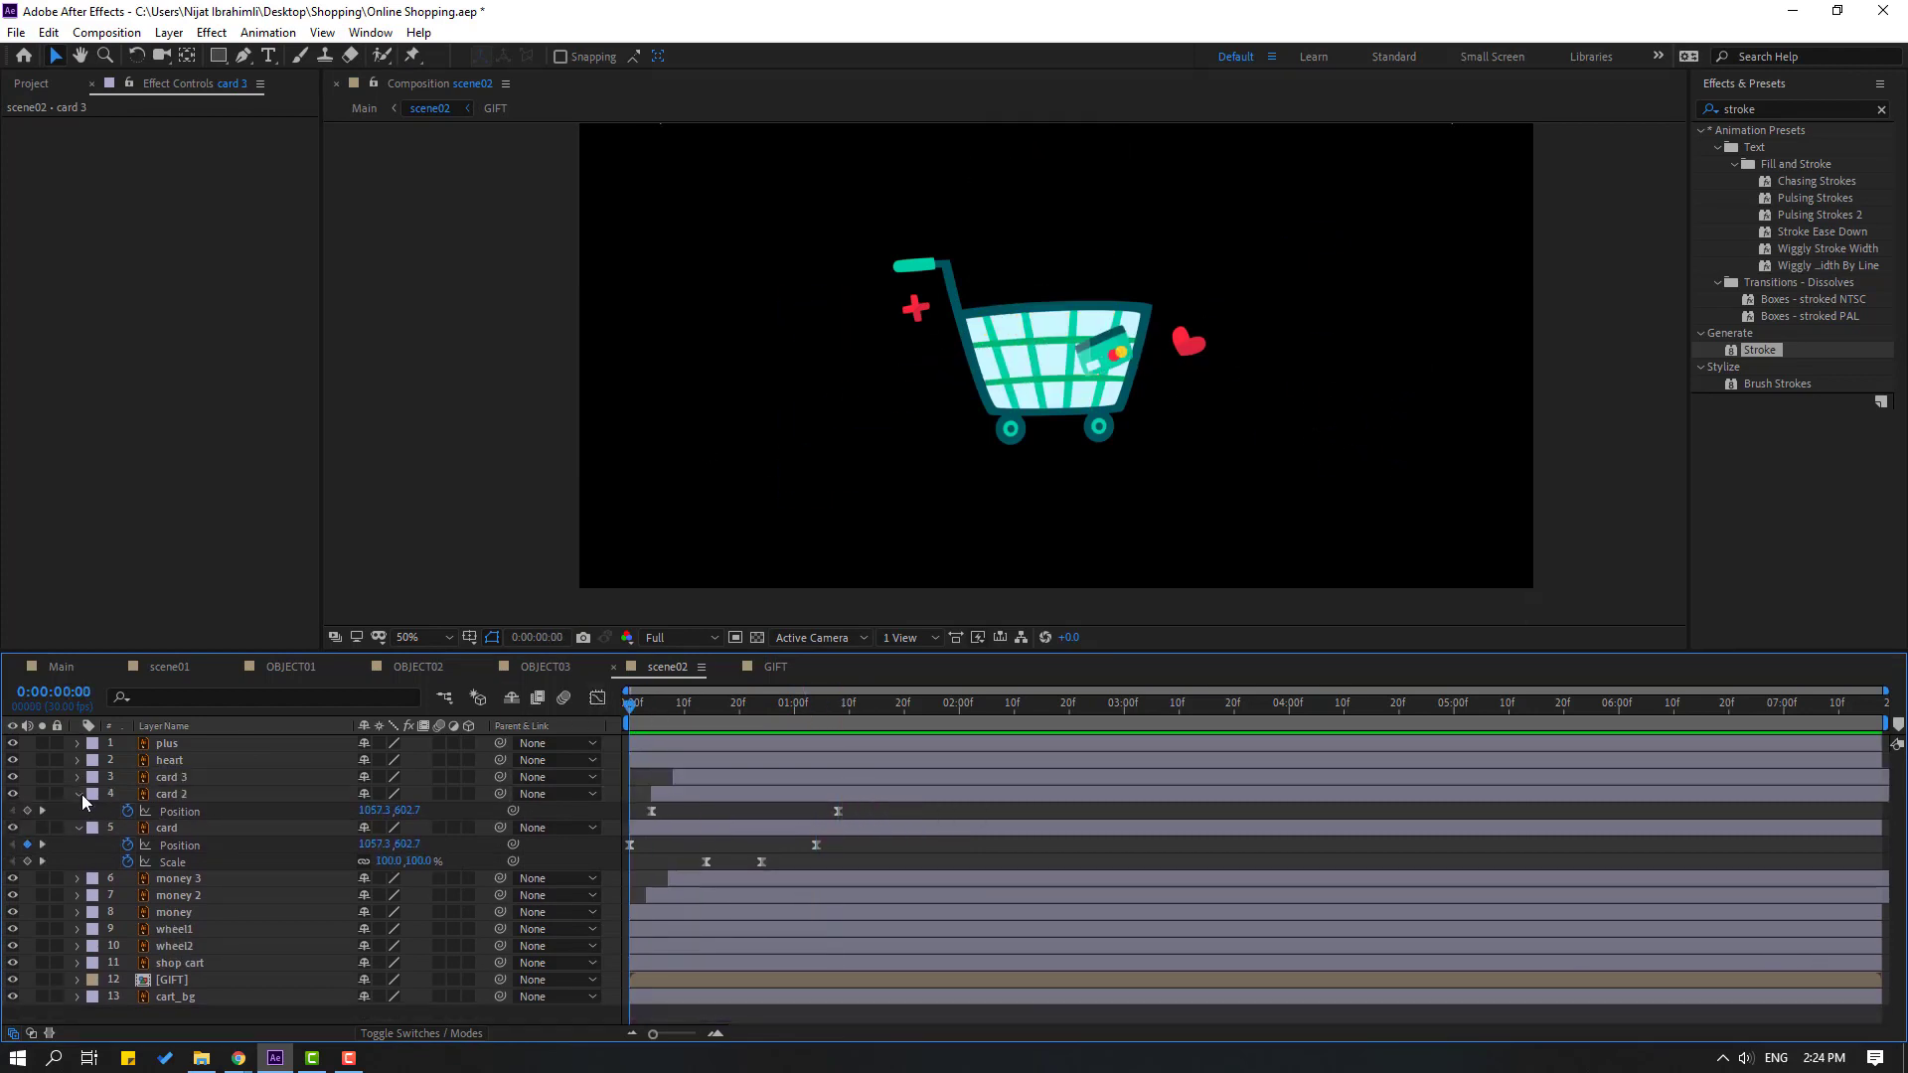
left_click(79, 793)
left_click(78, 811)
Move the three card and three money layers below cart_bg
left_click(202, 779)
left_click(195, 794, "ctrl")
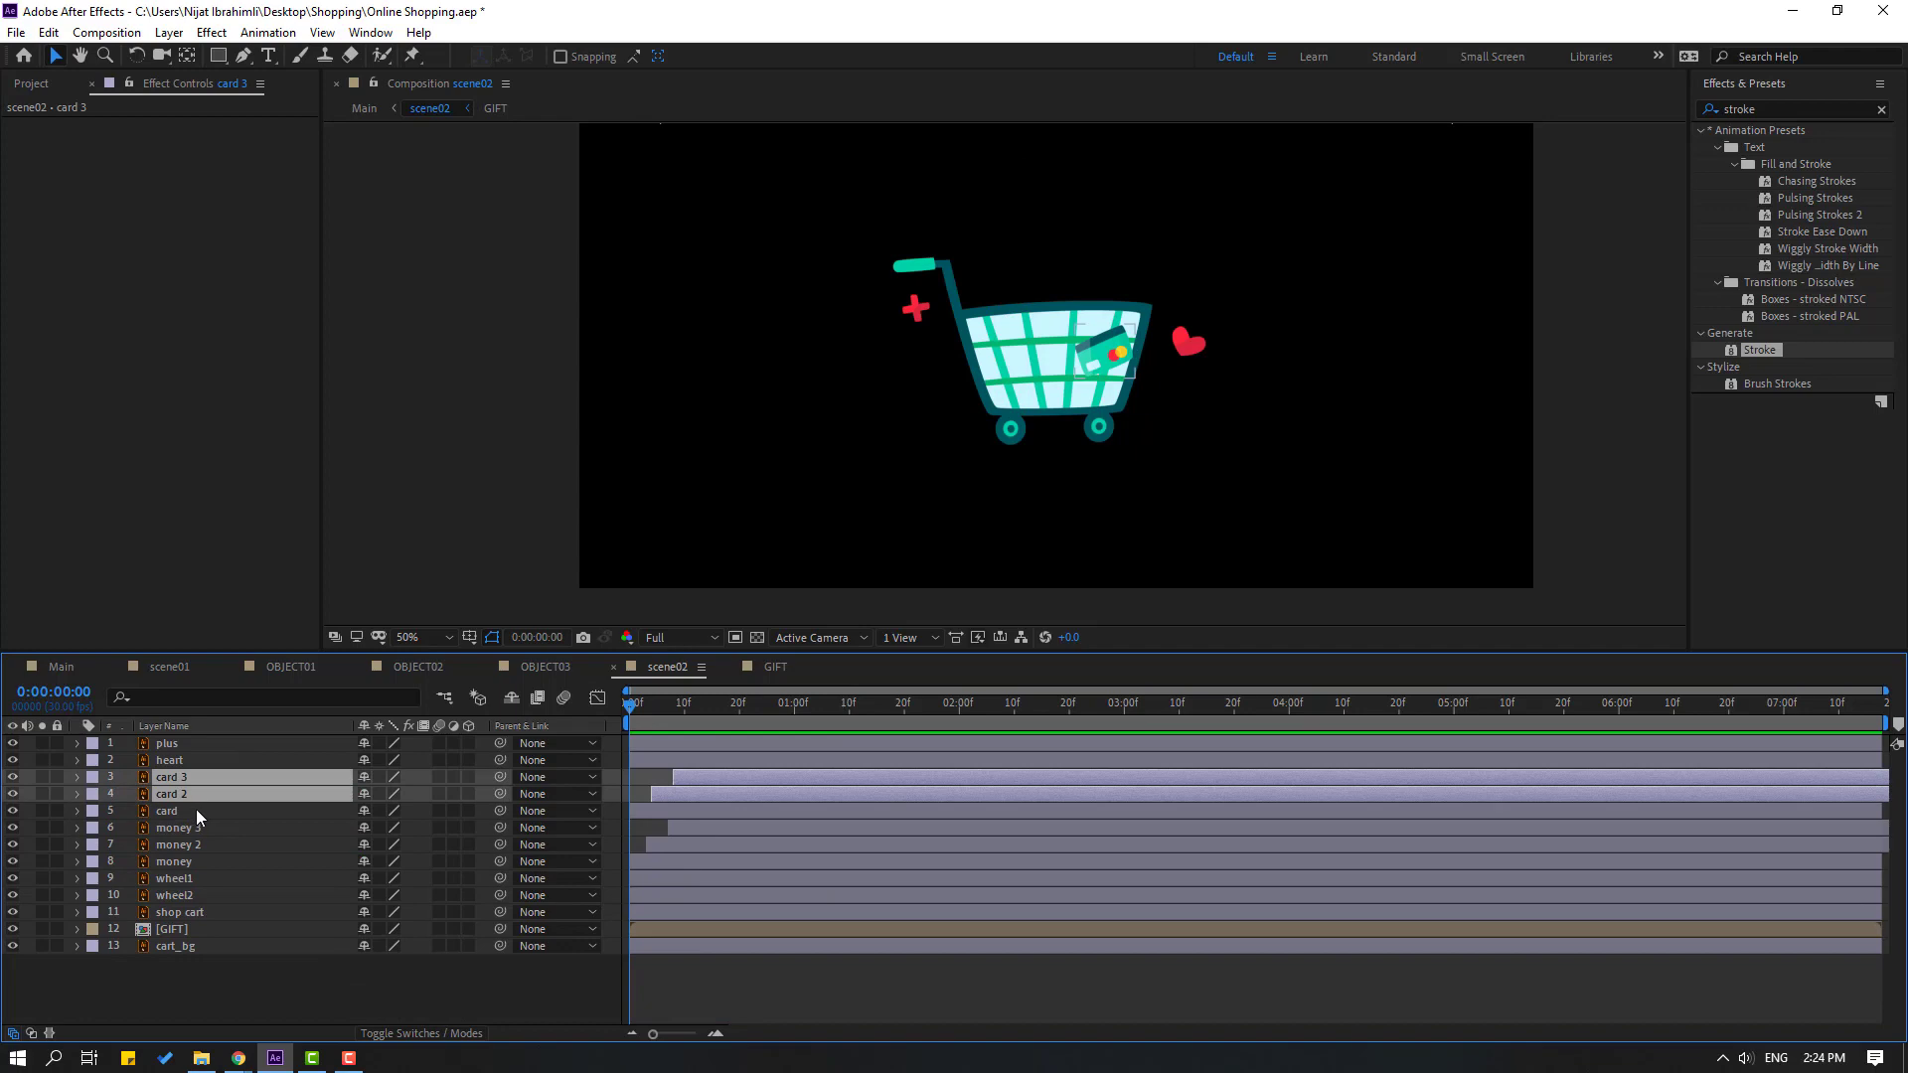
left_click(196, 812, "ctrl")
left_click(207, 829, "ctrl")
left_click(203, 845, "ctrl")
left_click(200, 862, "ctrl")
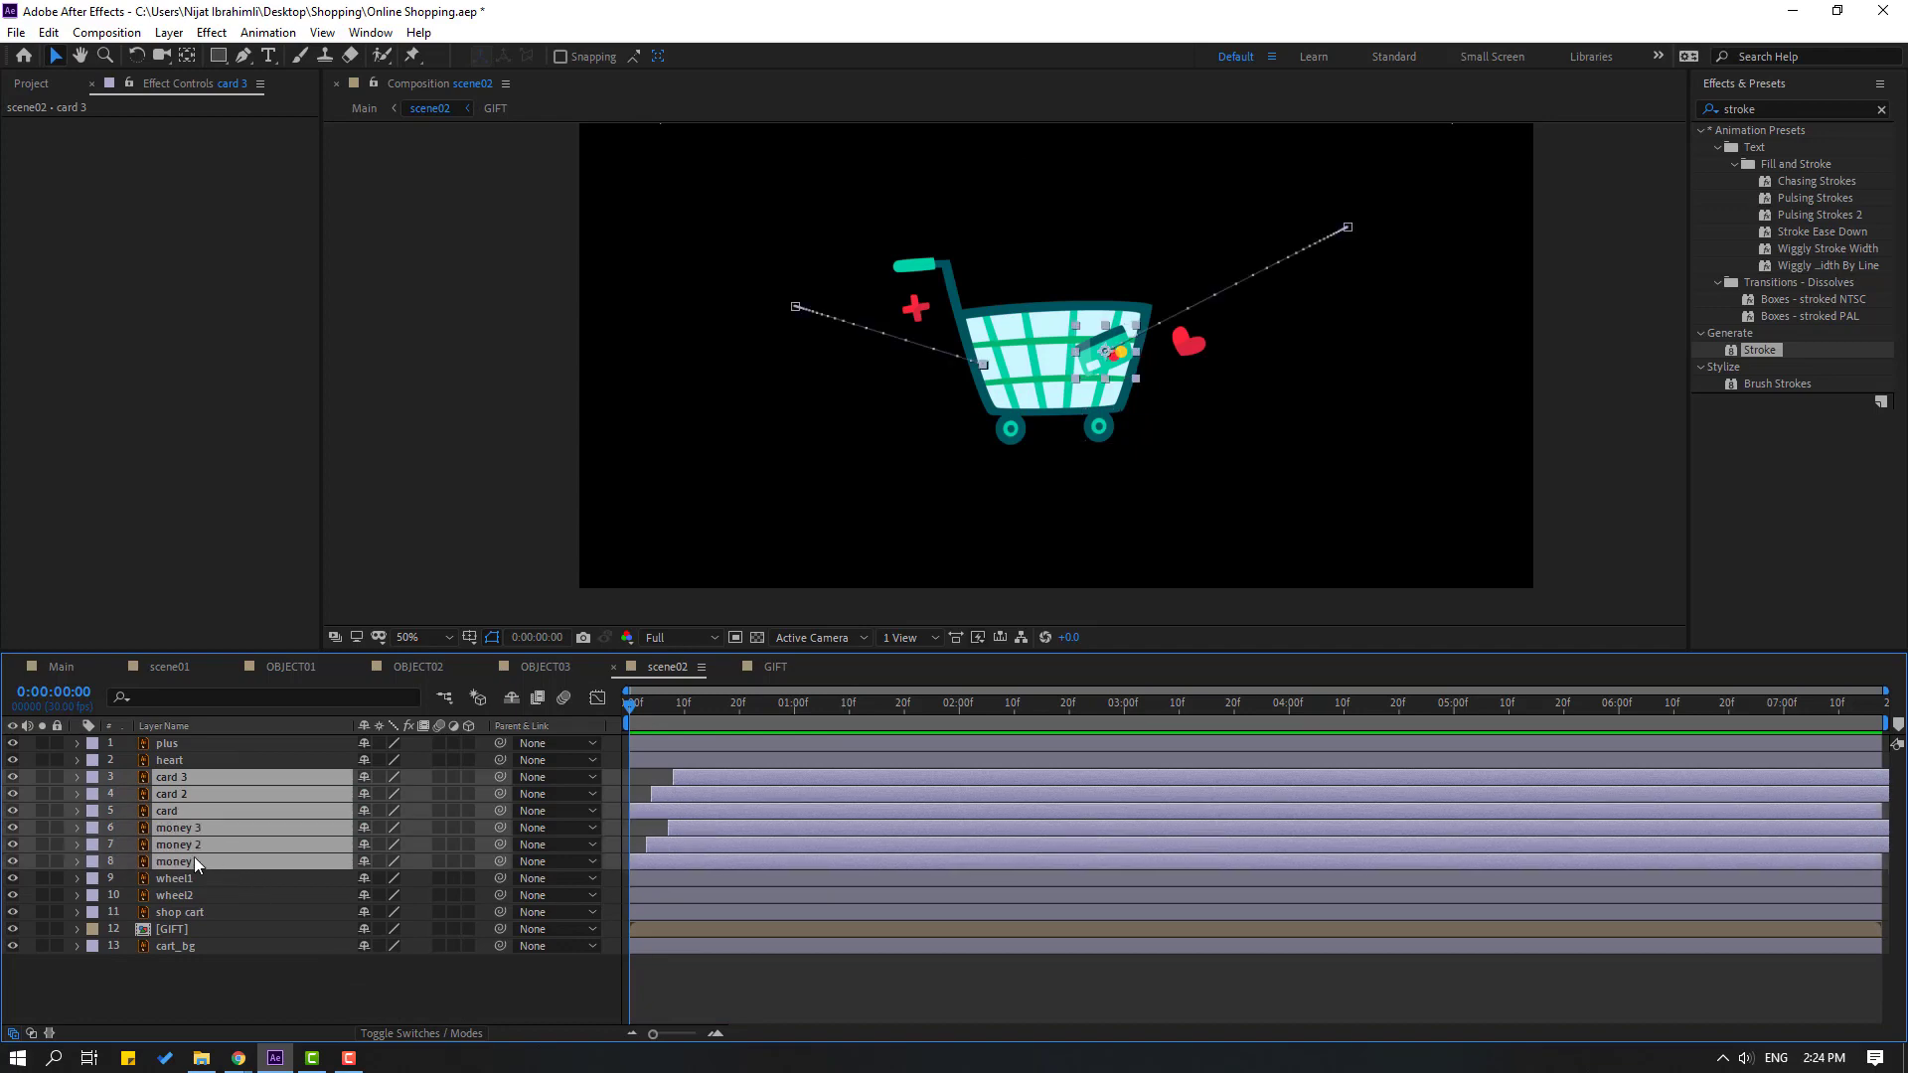
left_click_drag(191, 853, 255, 966)
Delay the card and money layers slightly and preview the gift and cards animation
key("space")
key("space")
key("comma")
left_click(642, 705)
left_click_drag(643, 705, 694, 703)
left_click_drag(704, 870, 755, 858)
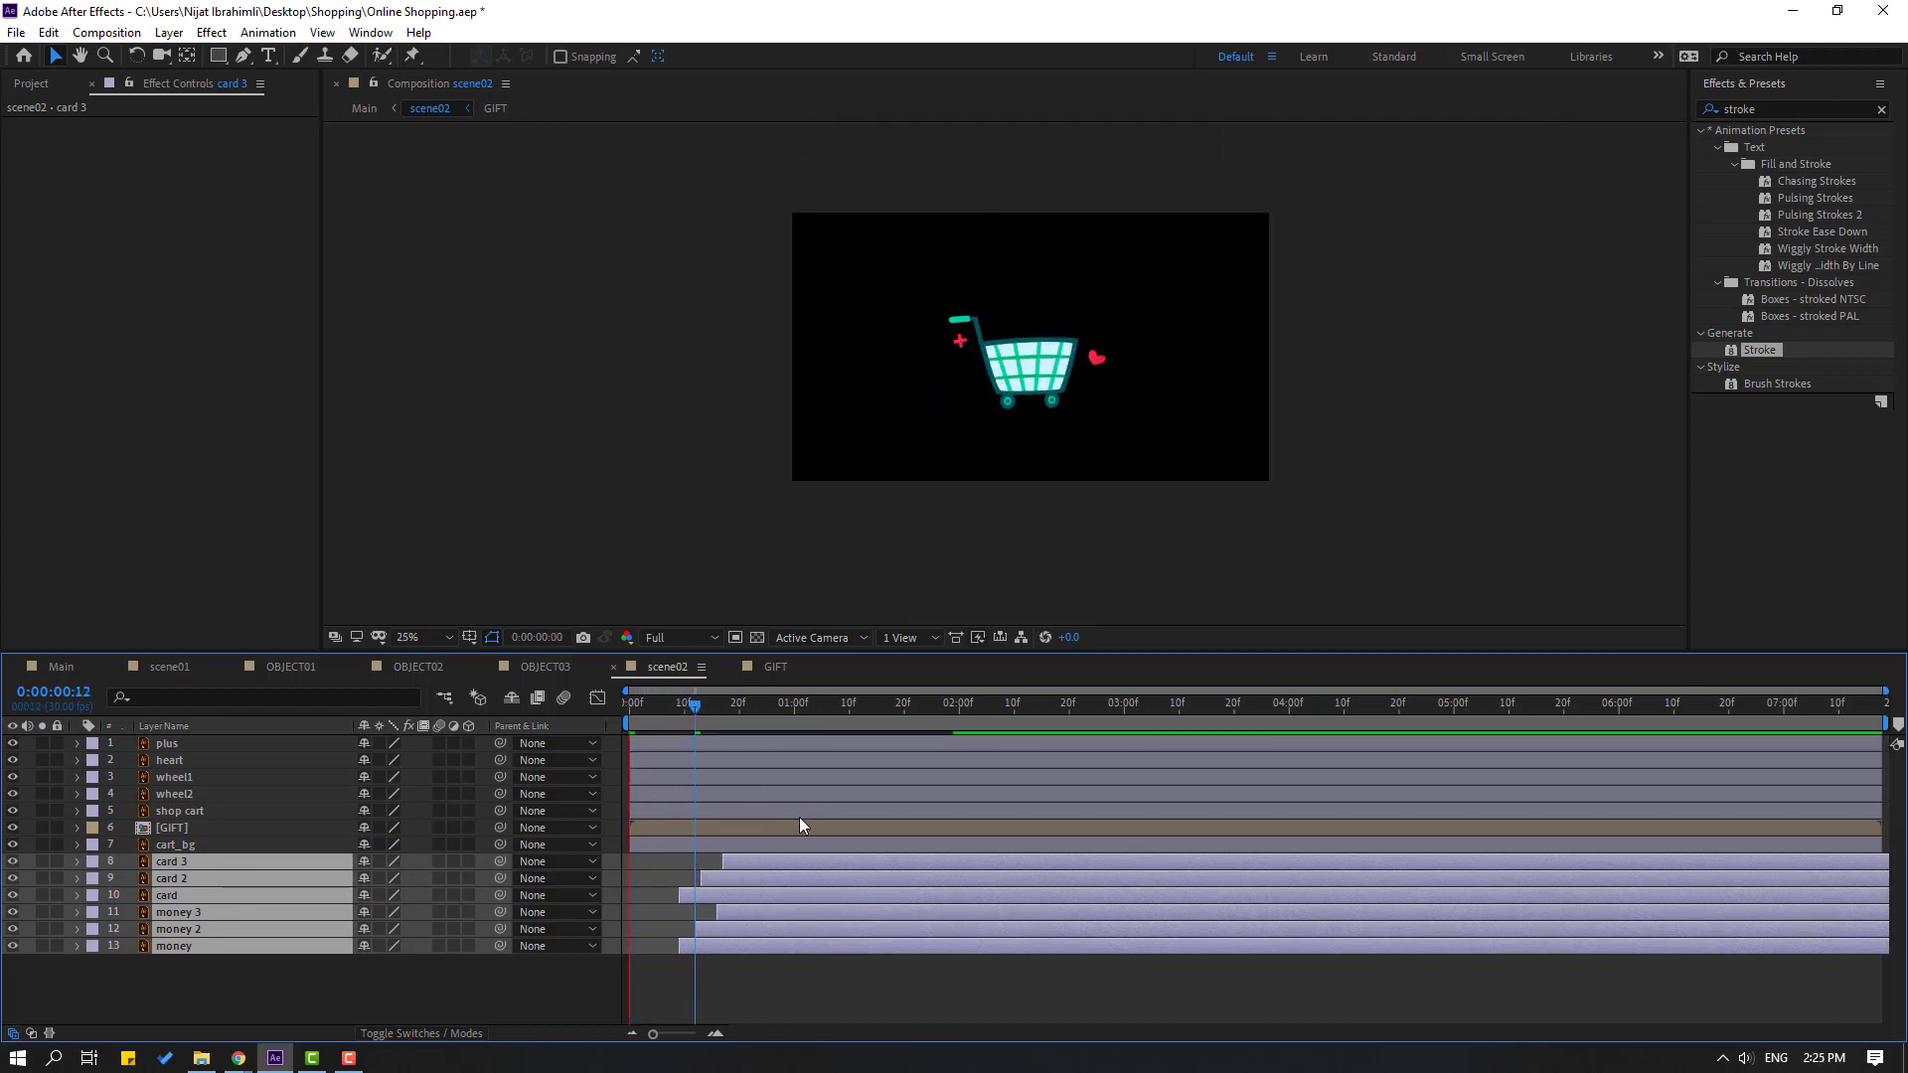
key("space")
left_click(675, 705)
key("period")
key("space")
key("space")
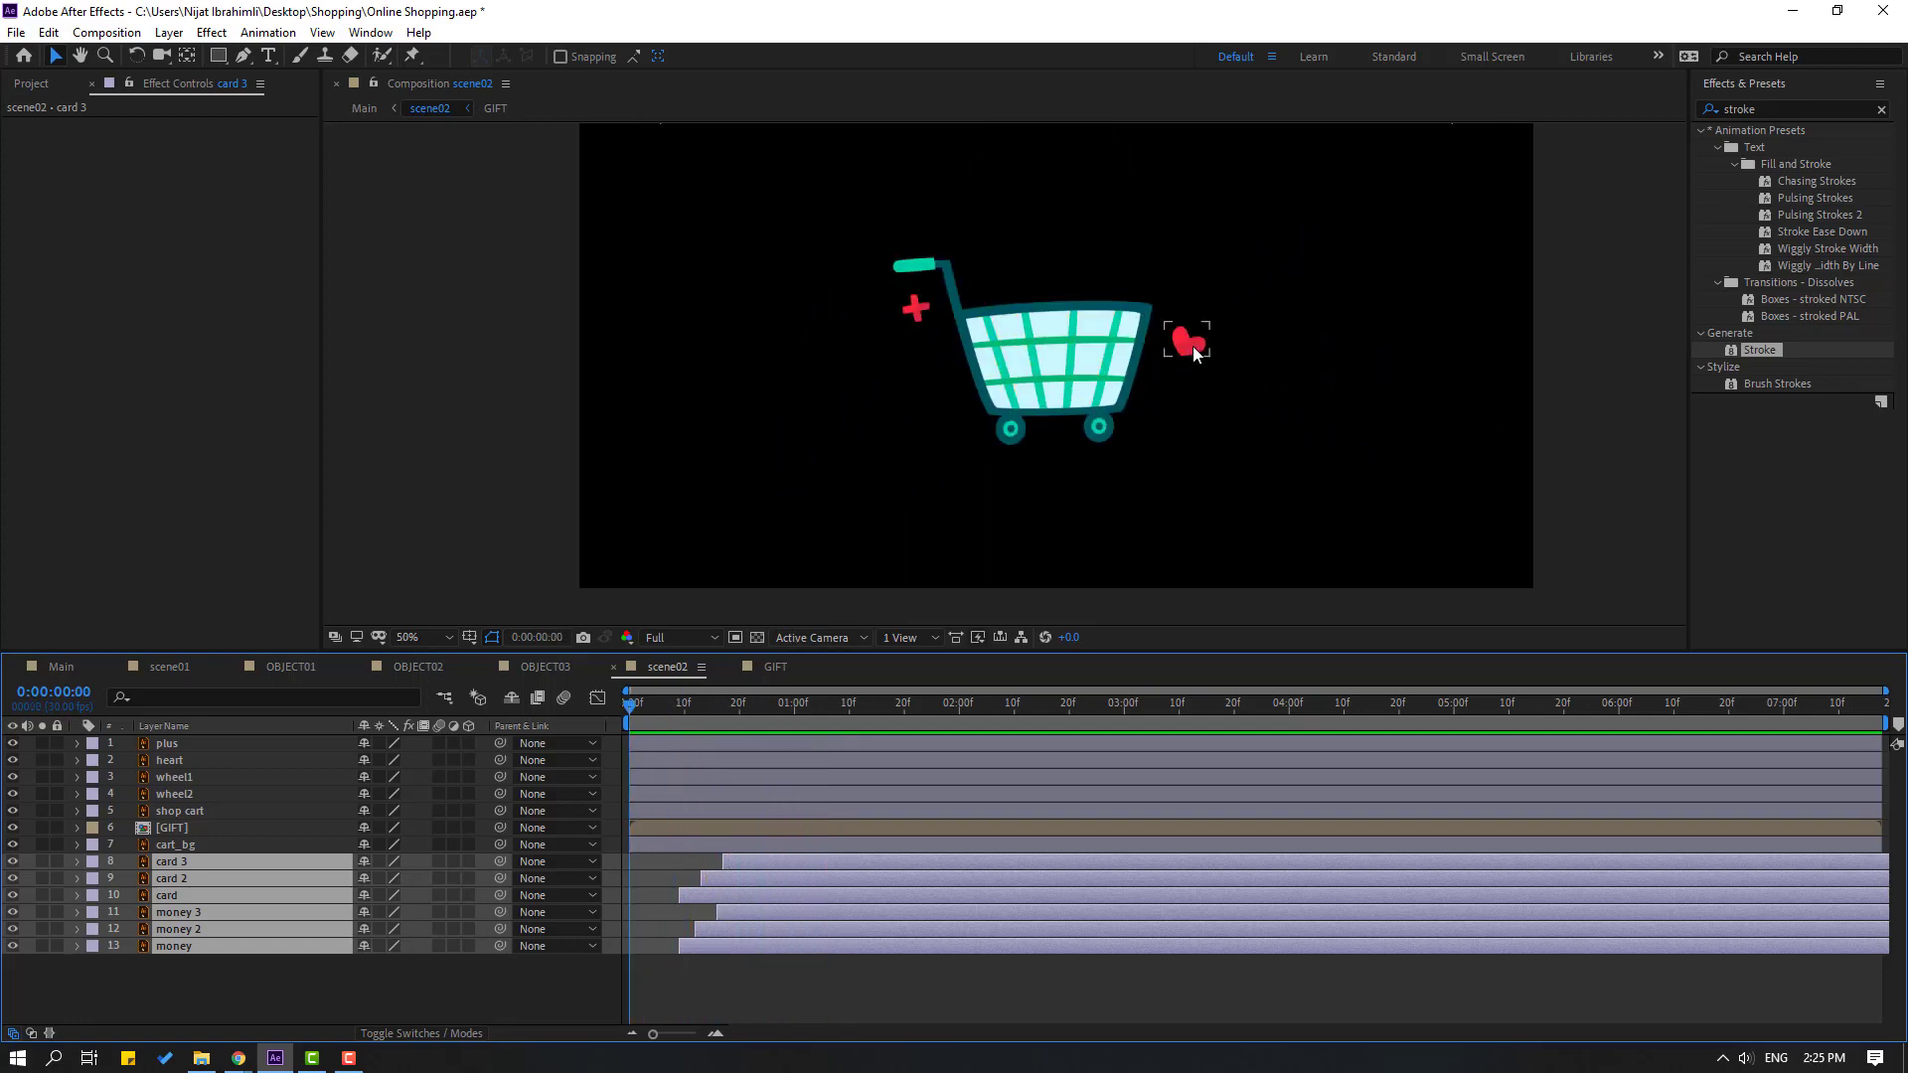
Delete the heart and plus layers
left_click(1192, 347)
key("Delete")
left_click(919, 316)
key("Delete")
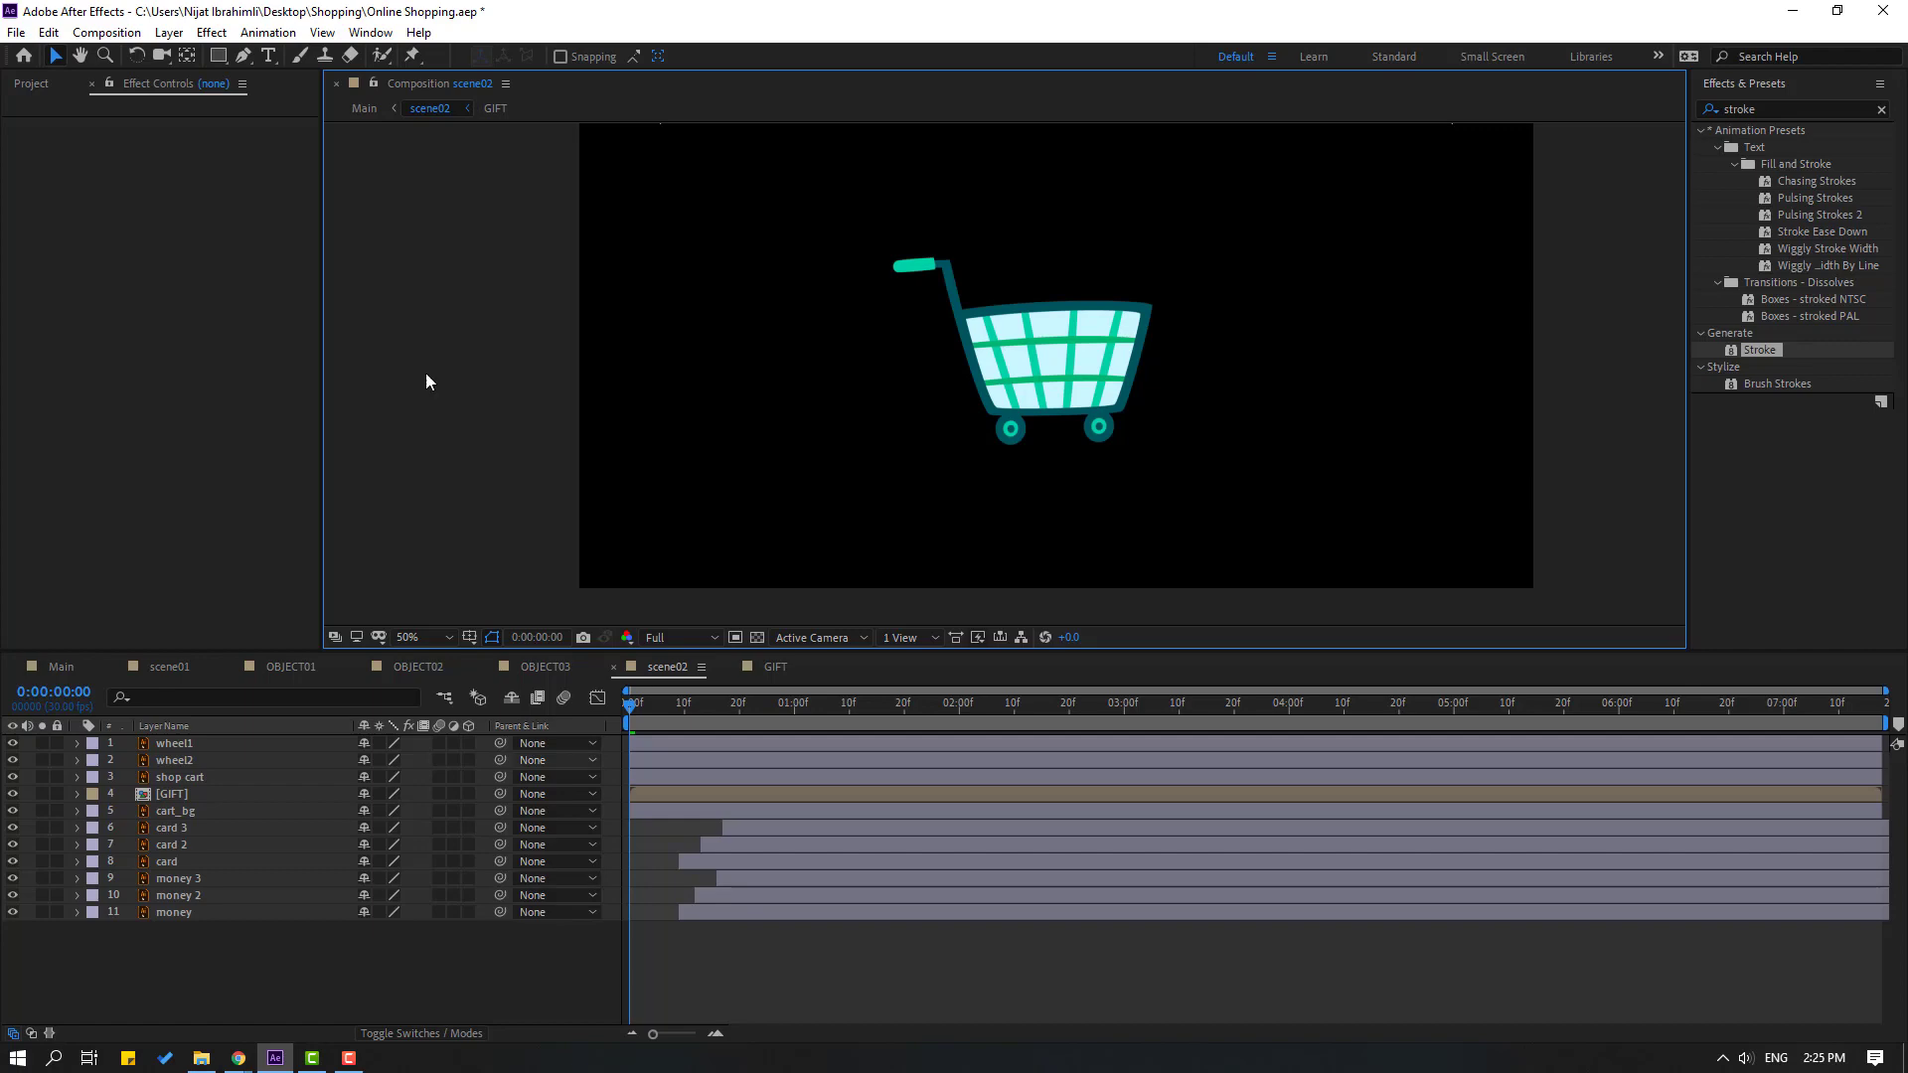
left_click(370, 32)
Add Particle Fireworks from Animation Composer's Starter Precomps > Shape Elements and mute its audio
left_click(540, 179)
left_click_drag(1213, 630, 1291, 384)
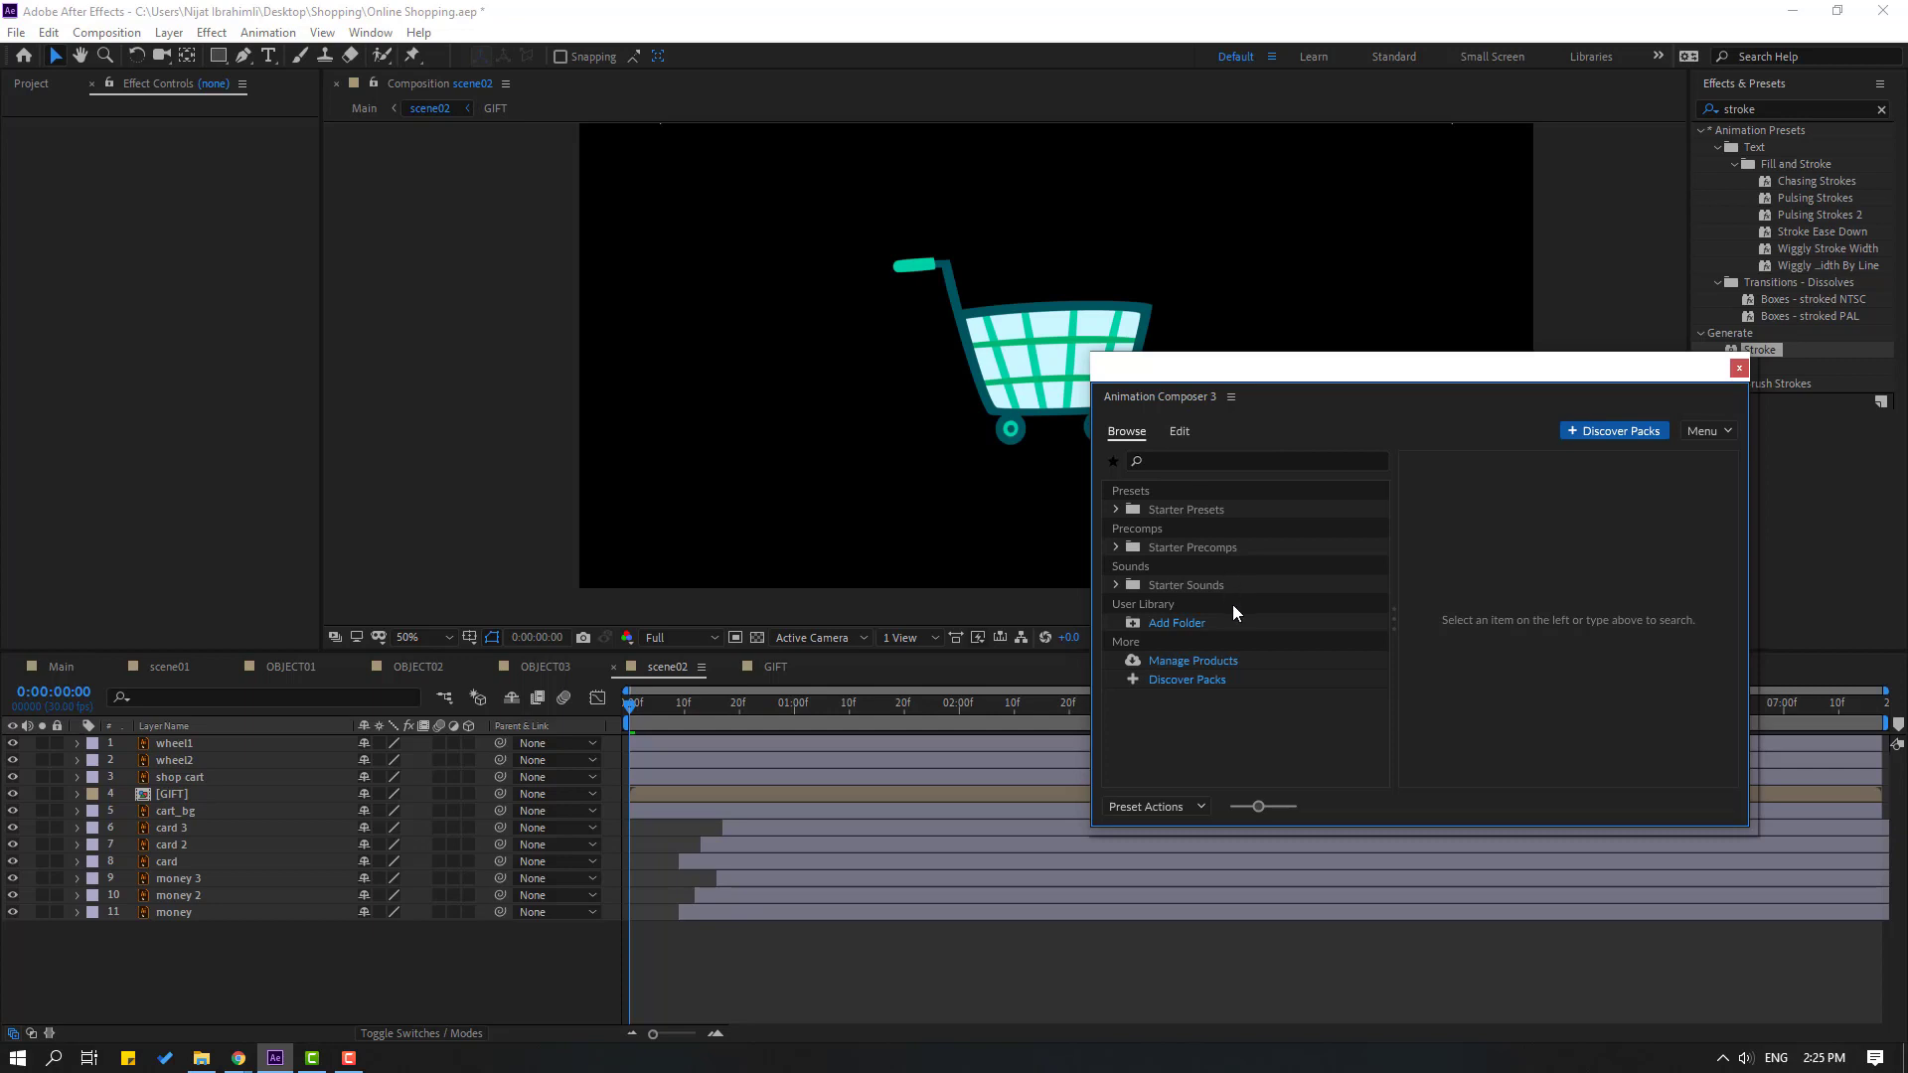
left_click(1114, 548)
left_click(1135, 584)
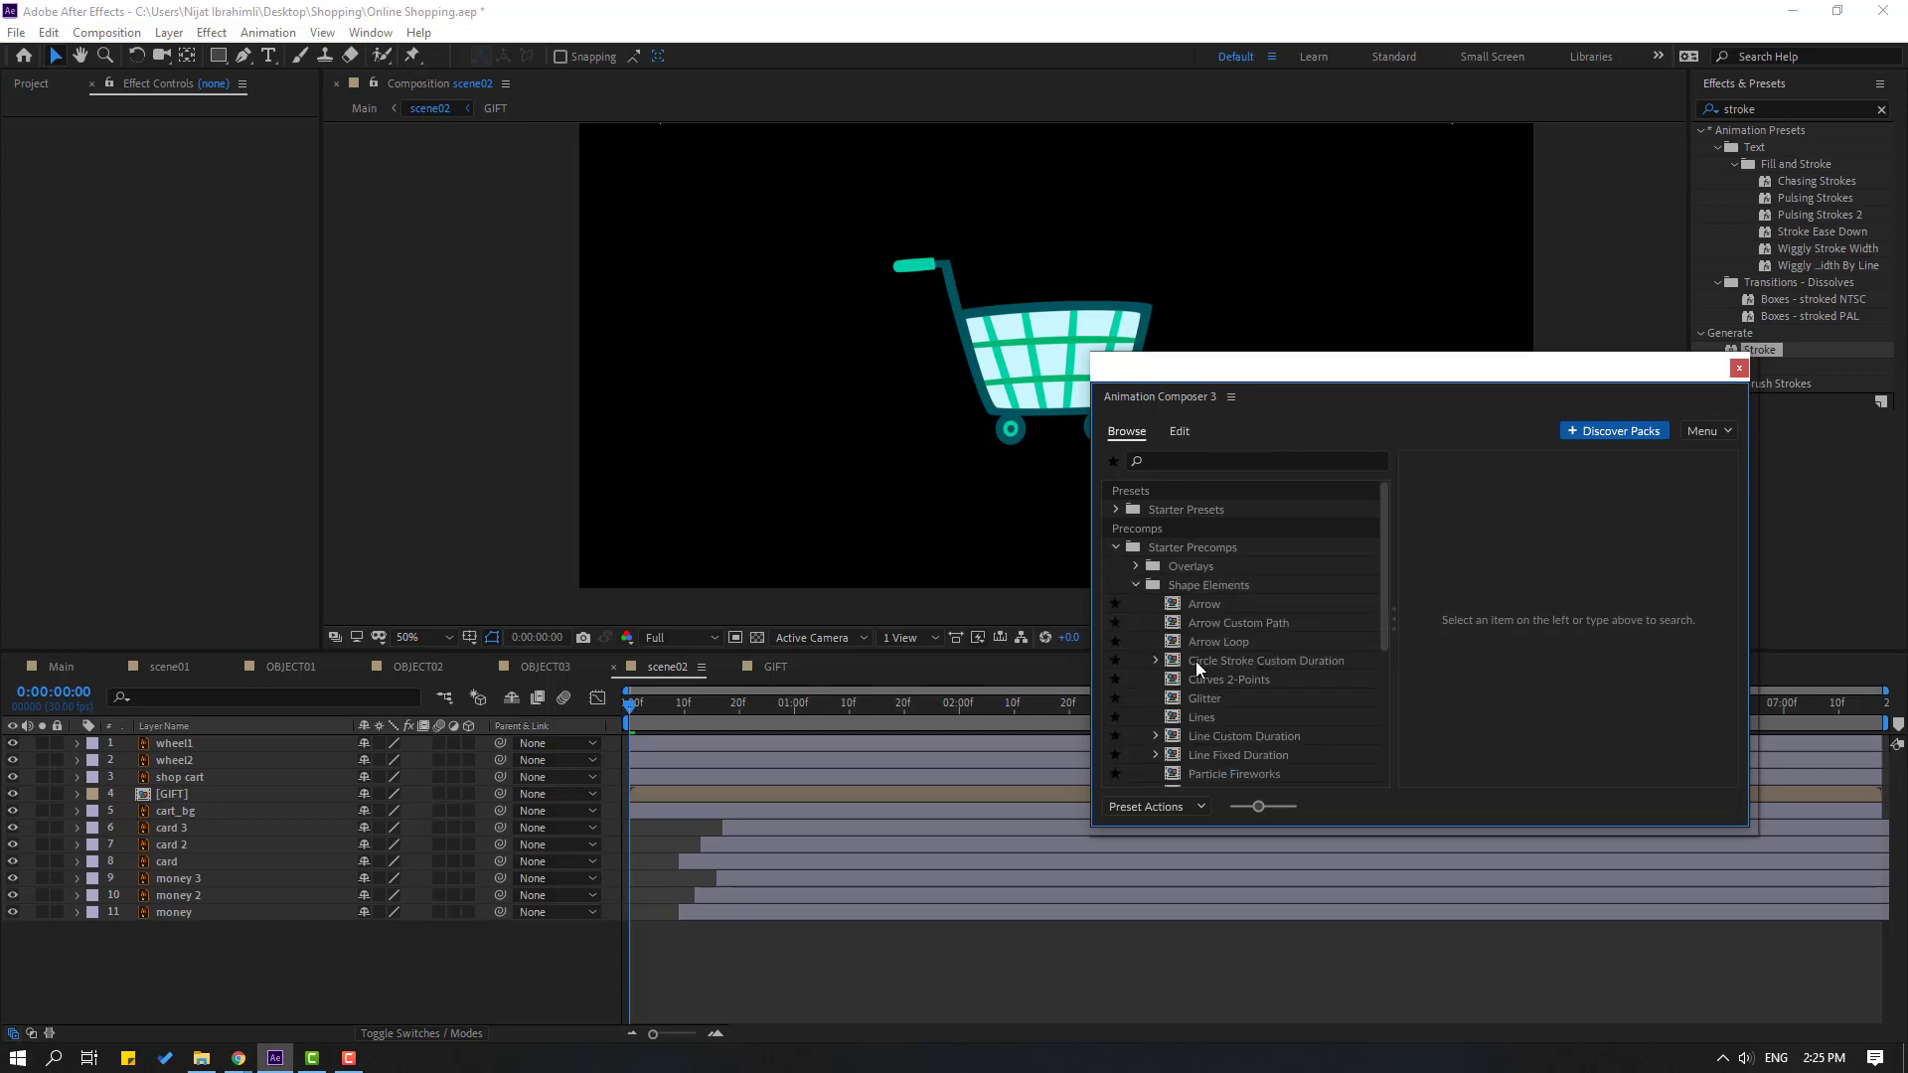
left_click(1224, 586)
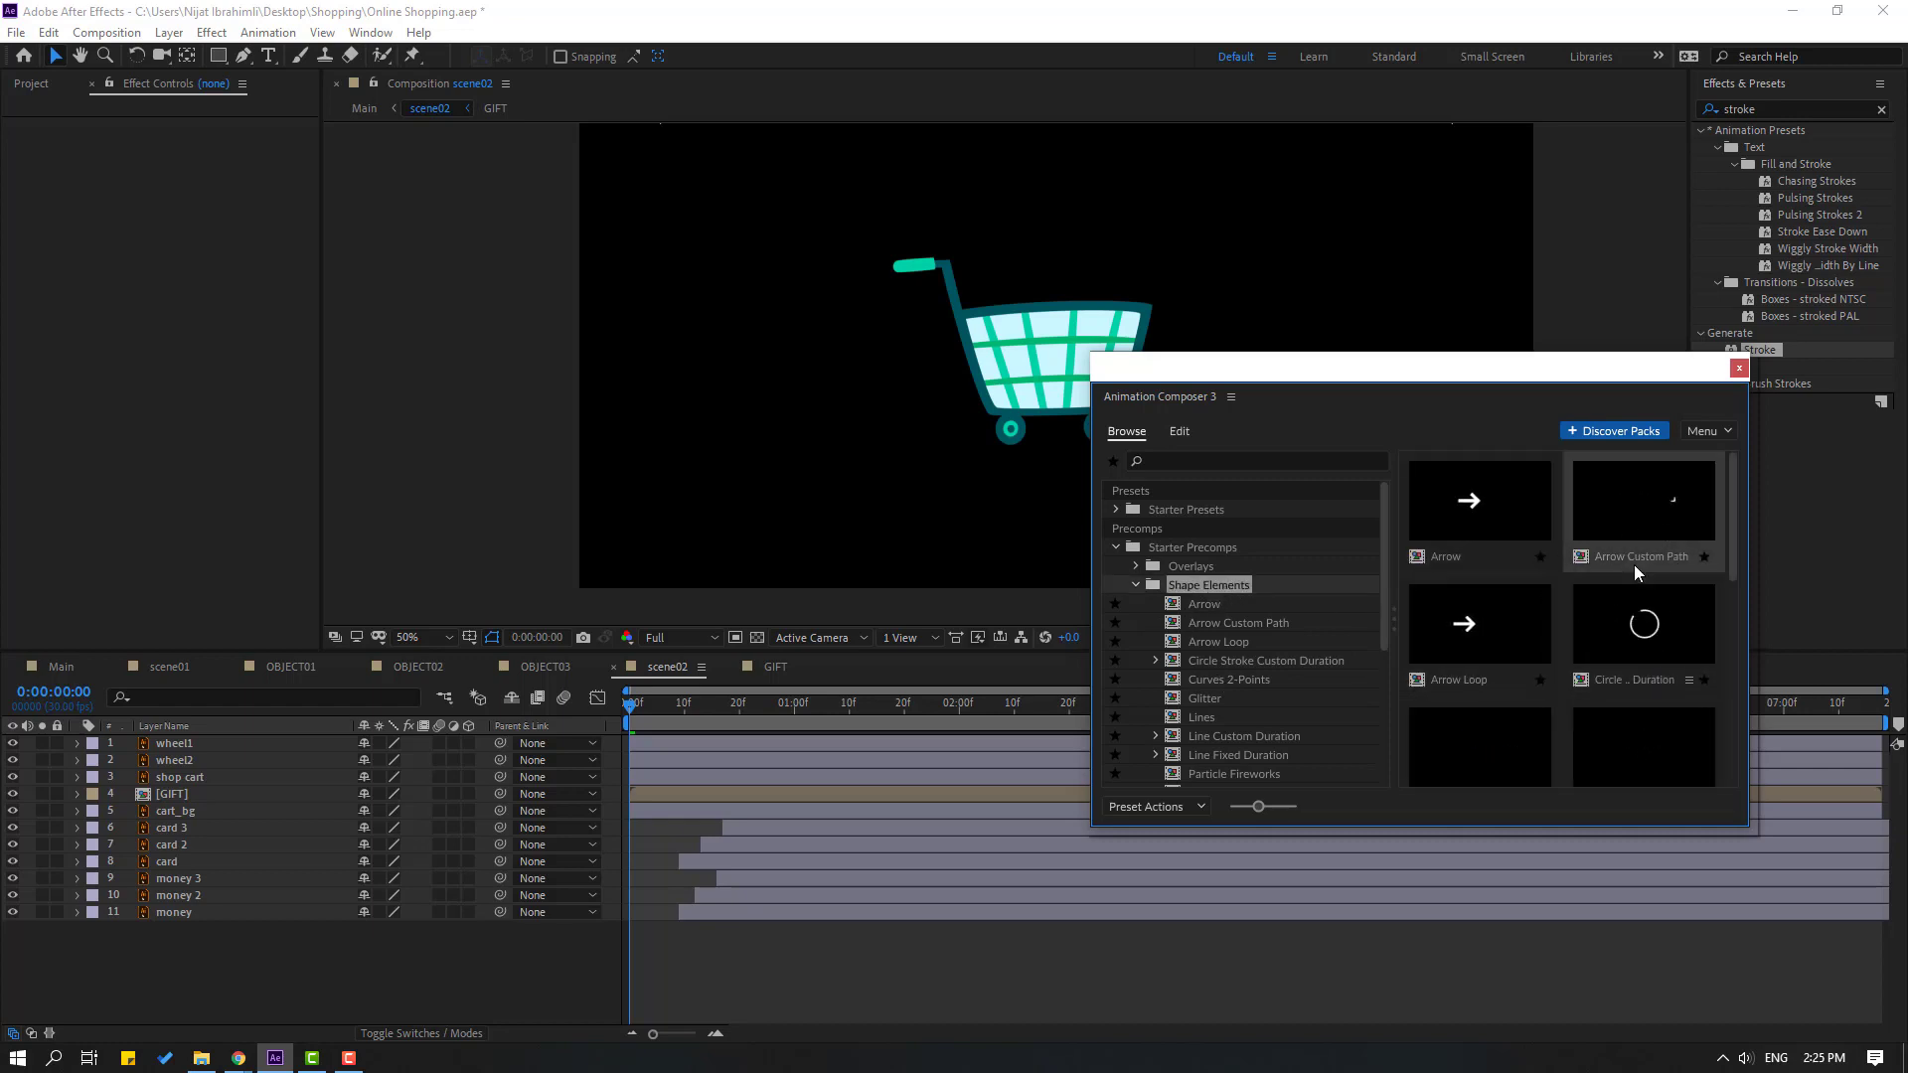
scroll(1633, 565, "down", 5)
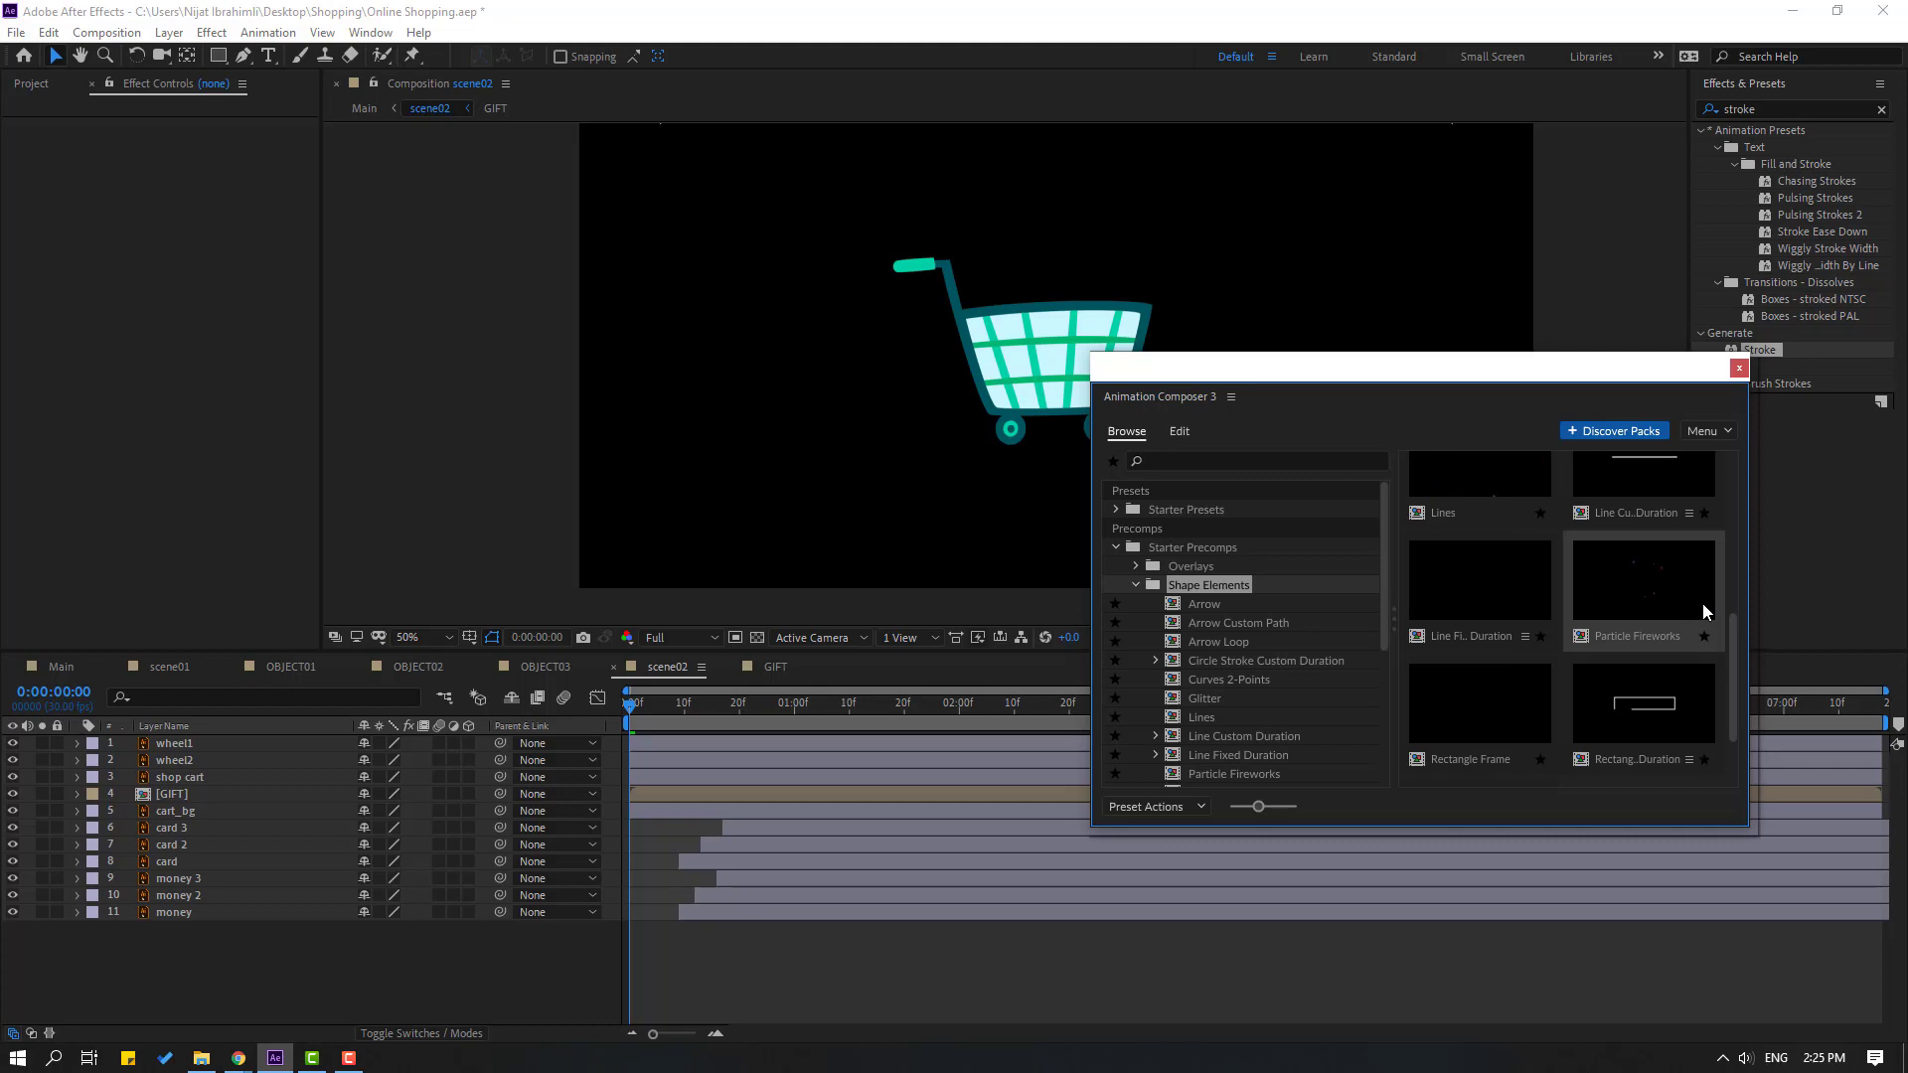
left_click(1628, 598)
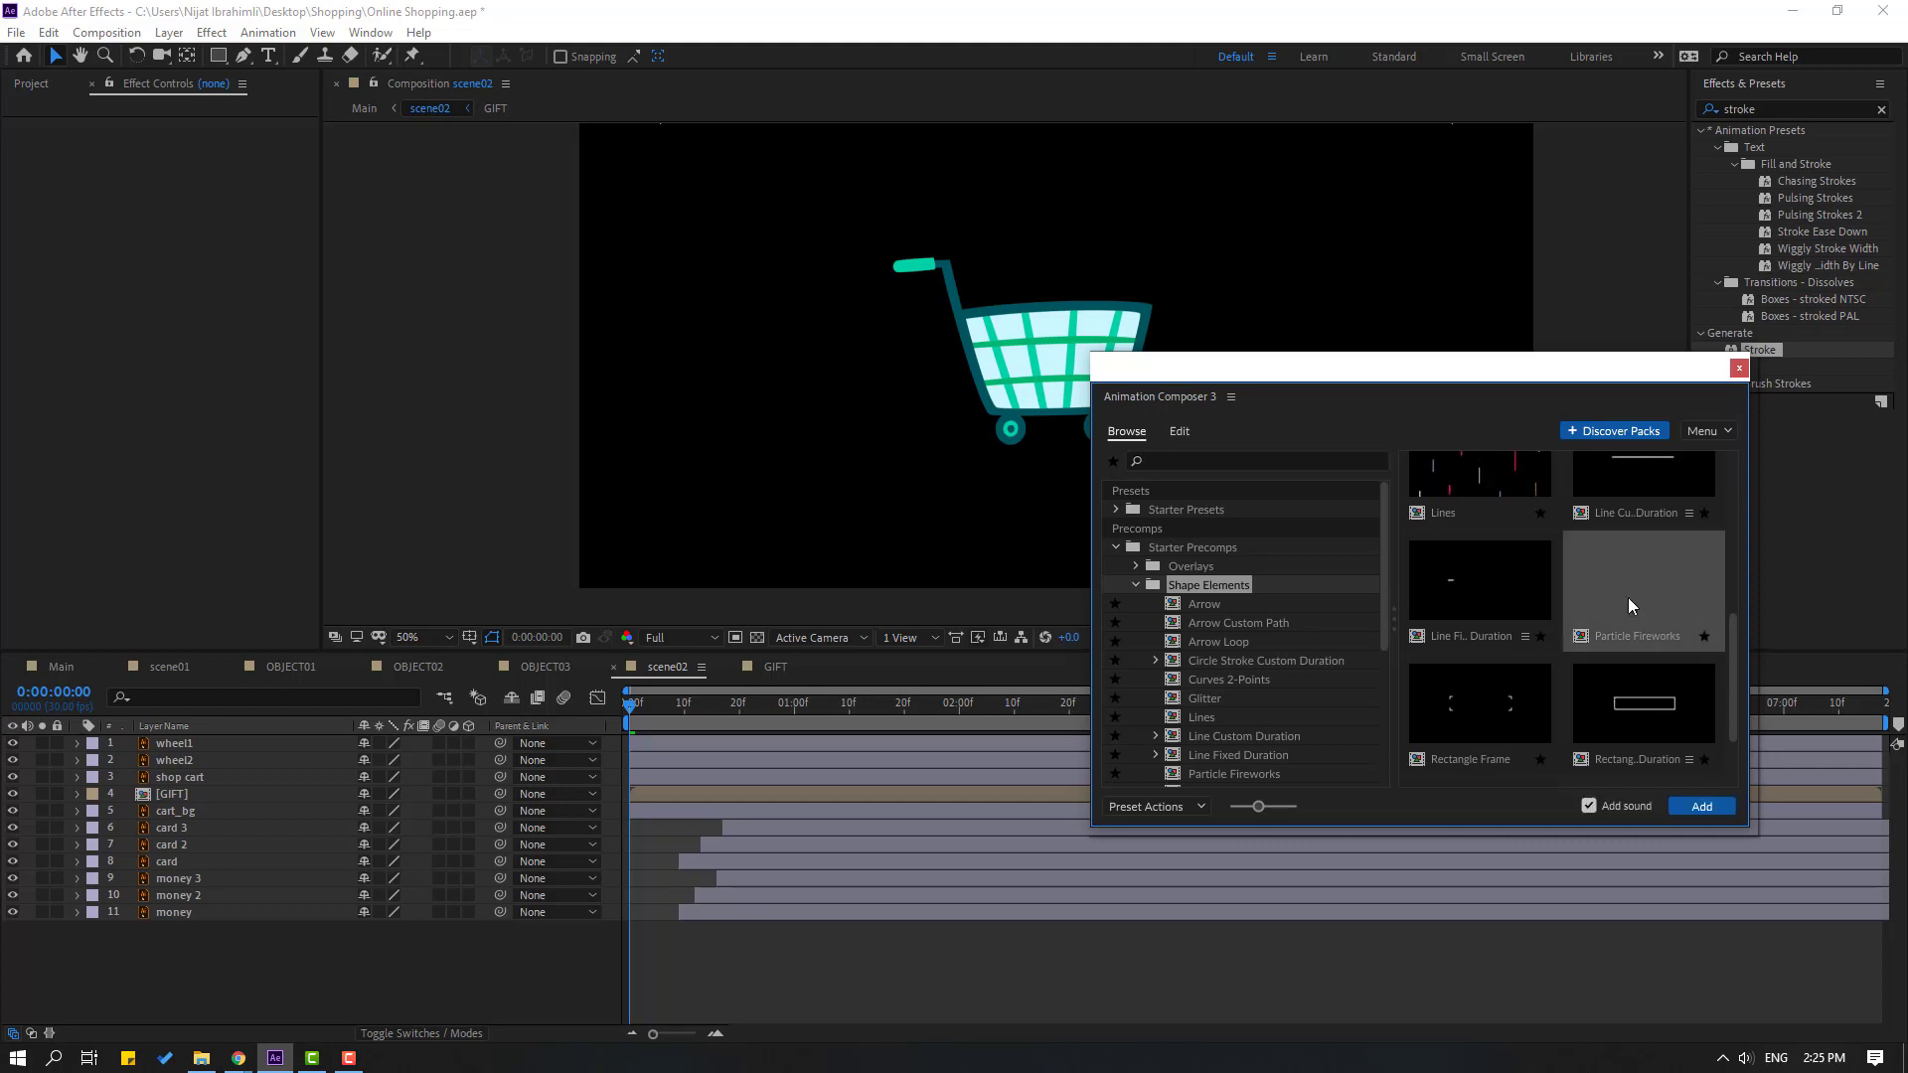
left_click(1699, 807)
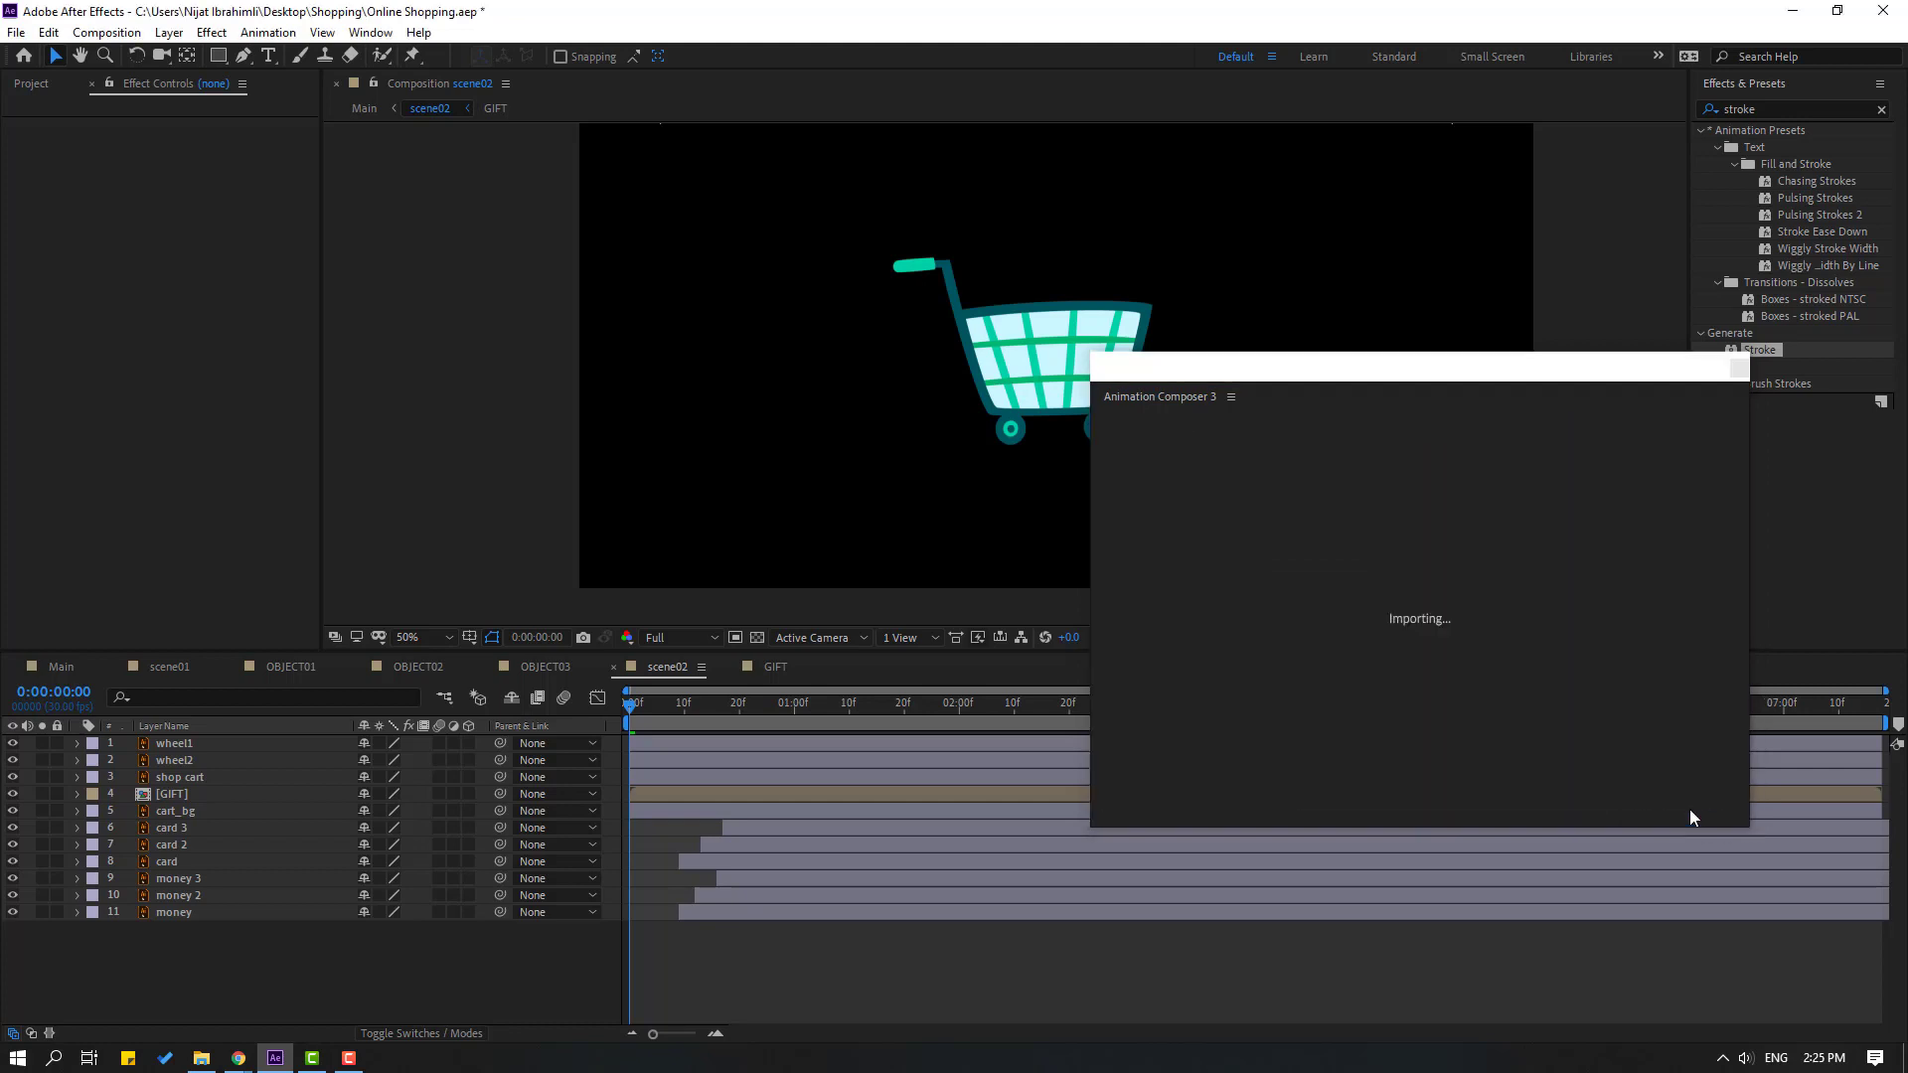
left_click(36, 747)
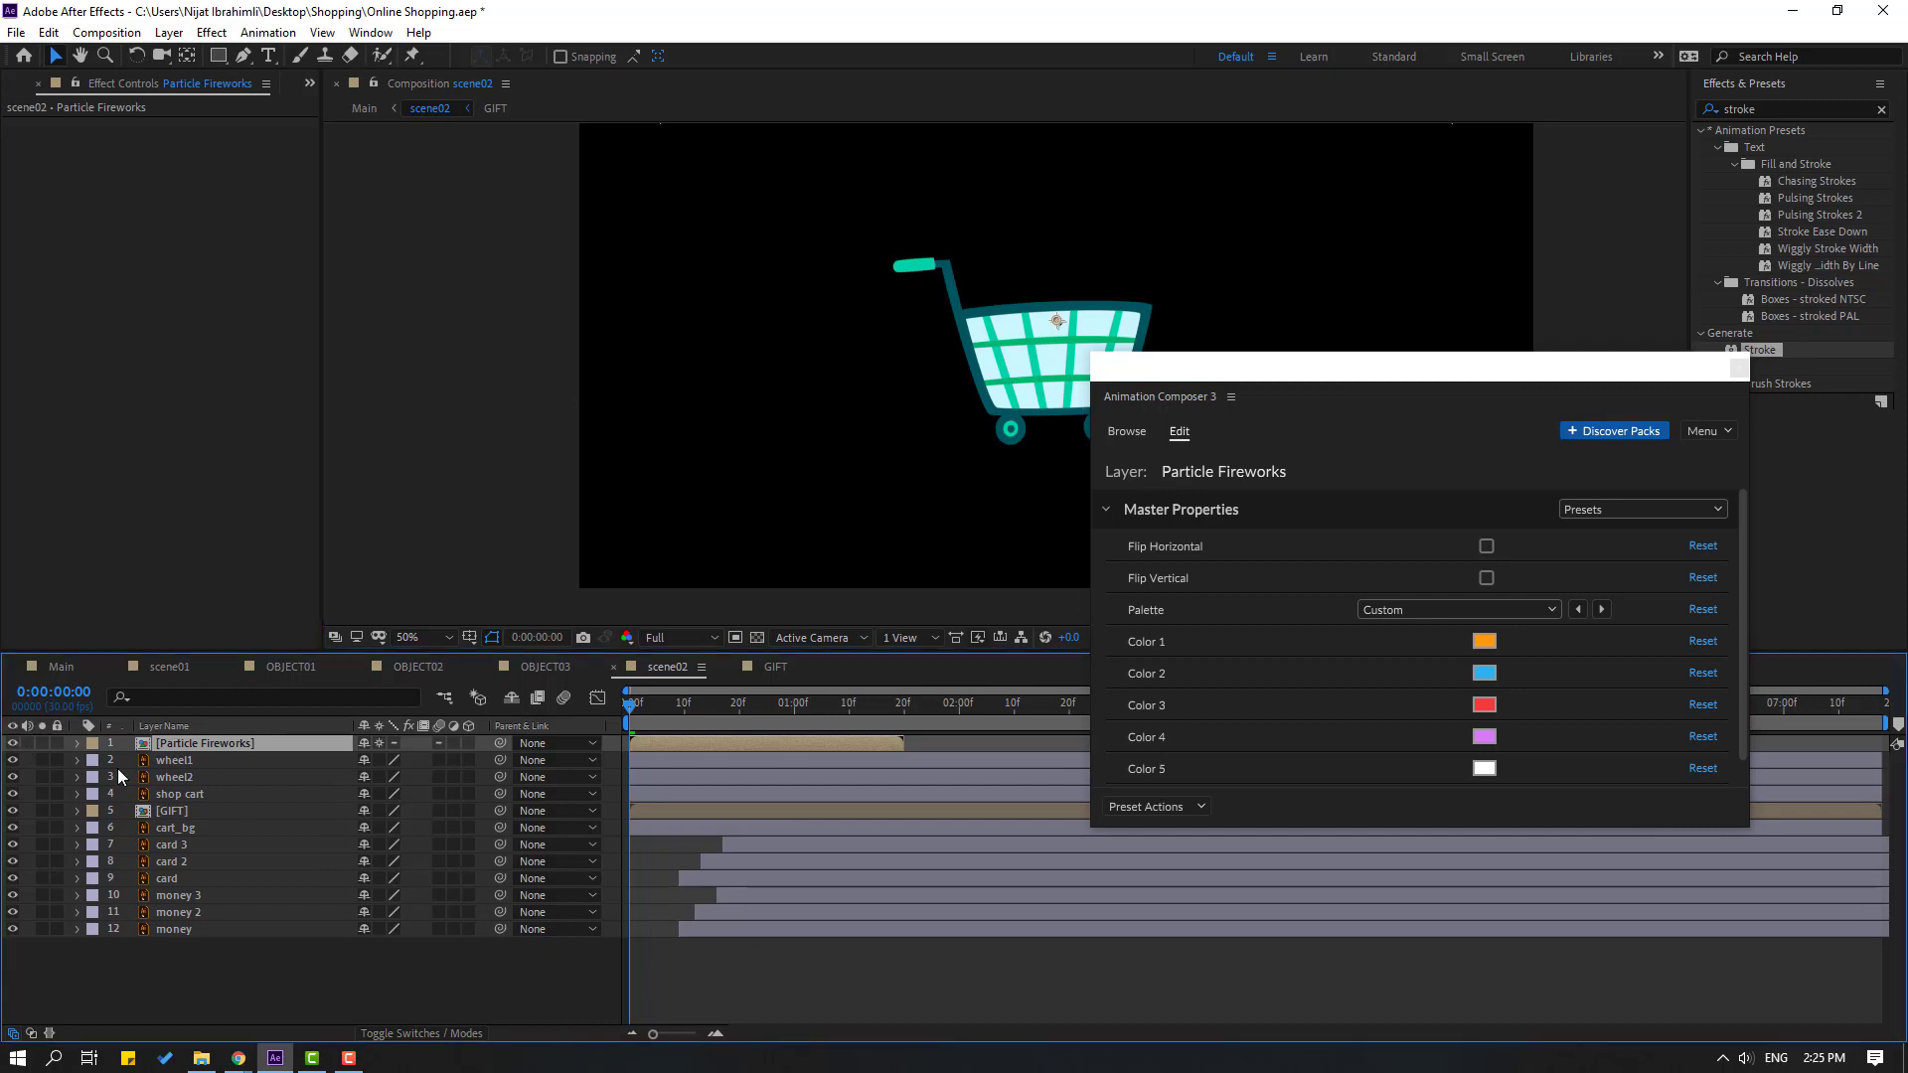
Shift the Particle Fireworks layer to start near frame 22, preview, and close Animation Composer
left_click_drag(1625, 379, 1632, 972)
left_click_drag(663, 738, 800, 710)
key("space")
key("space")
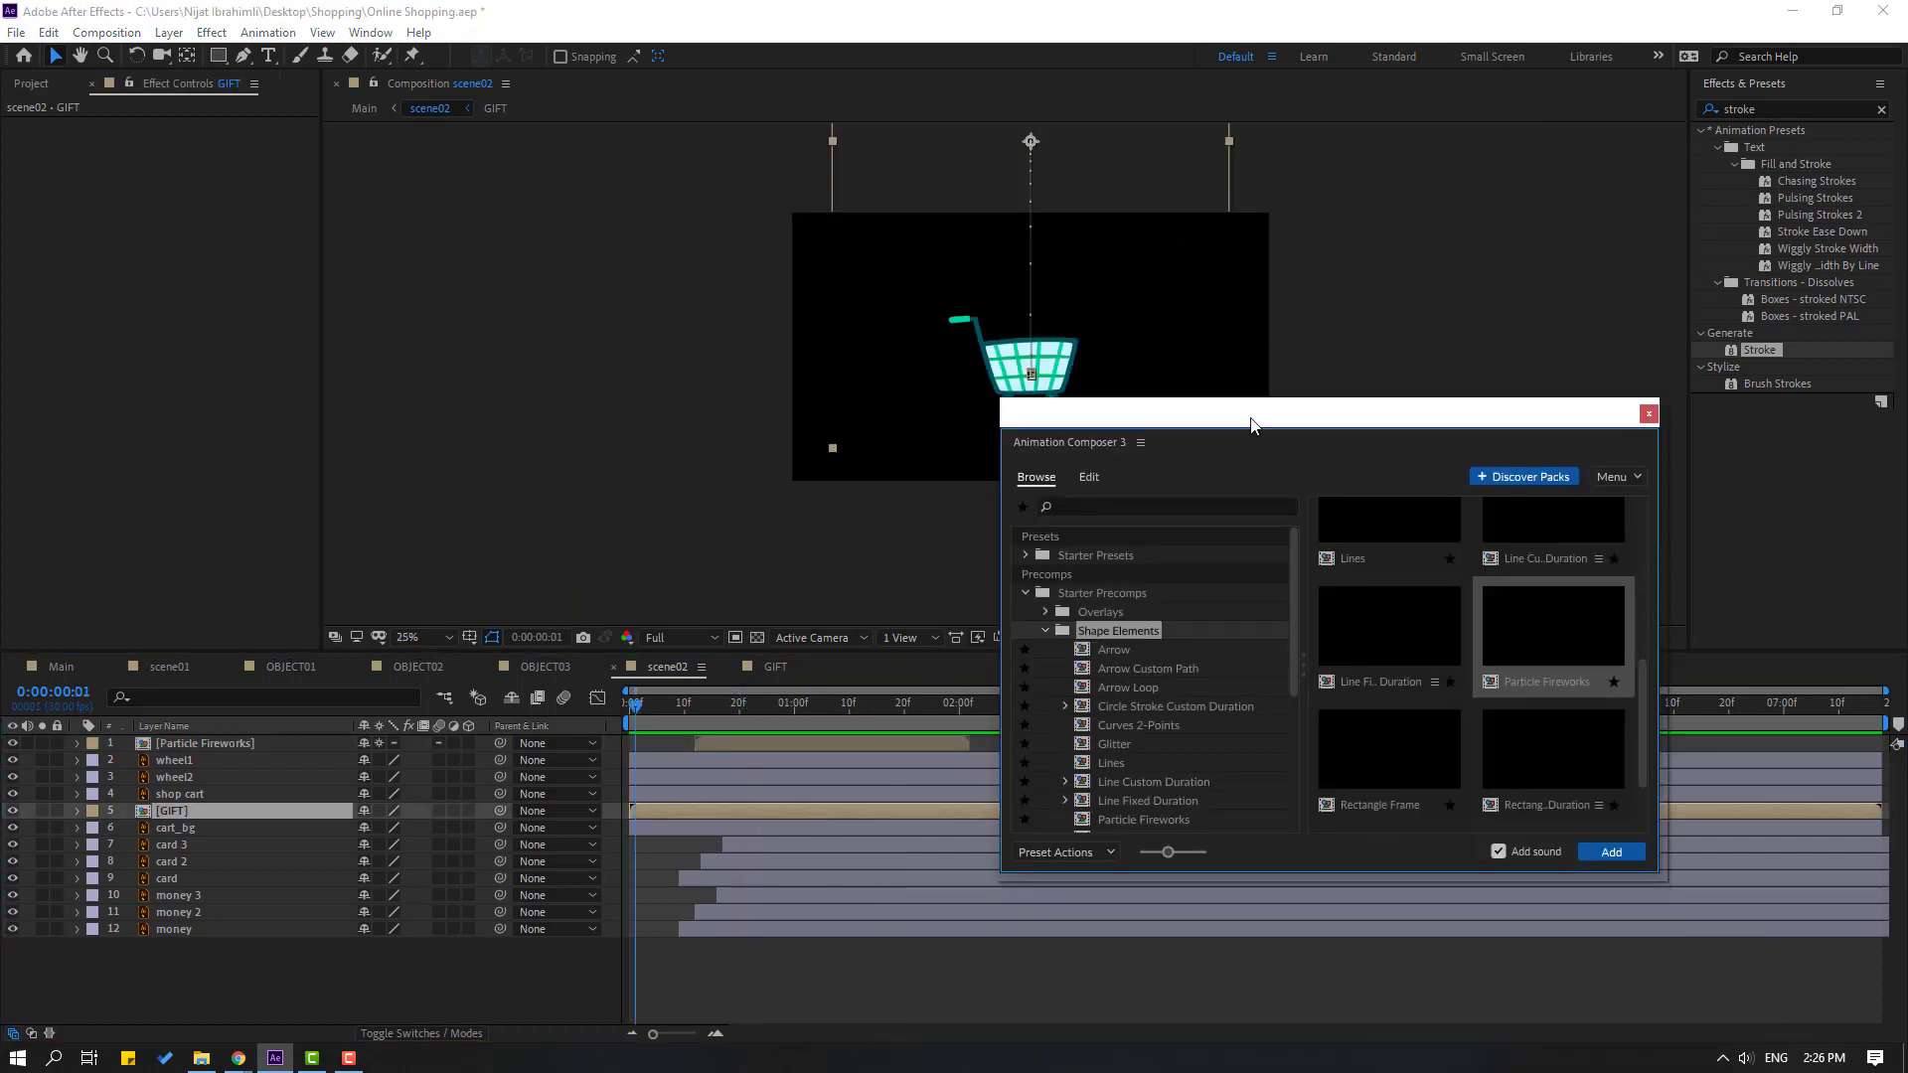
left_click_drag(1251, 425, 1255, 412)
left_click(1653, 403)
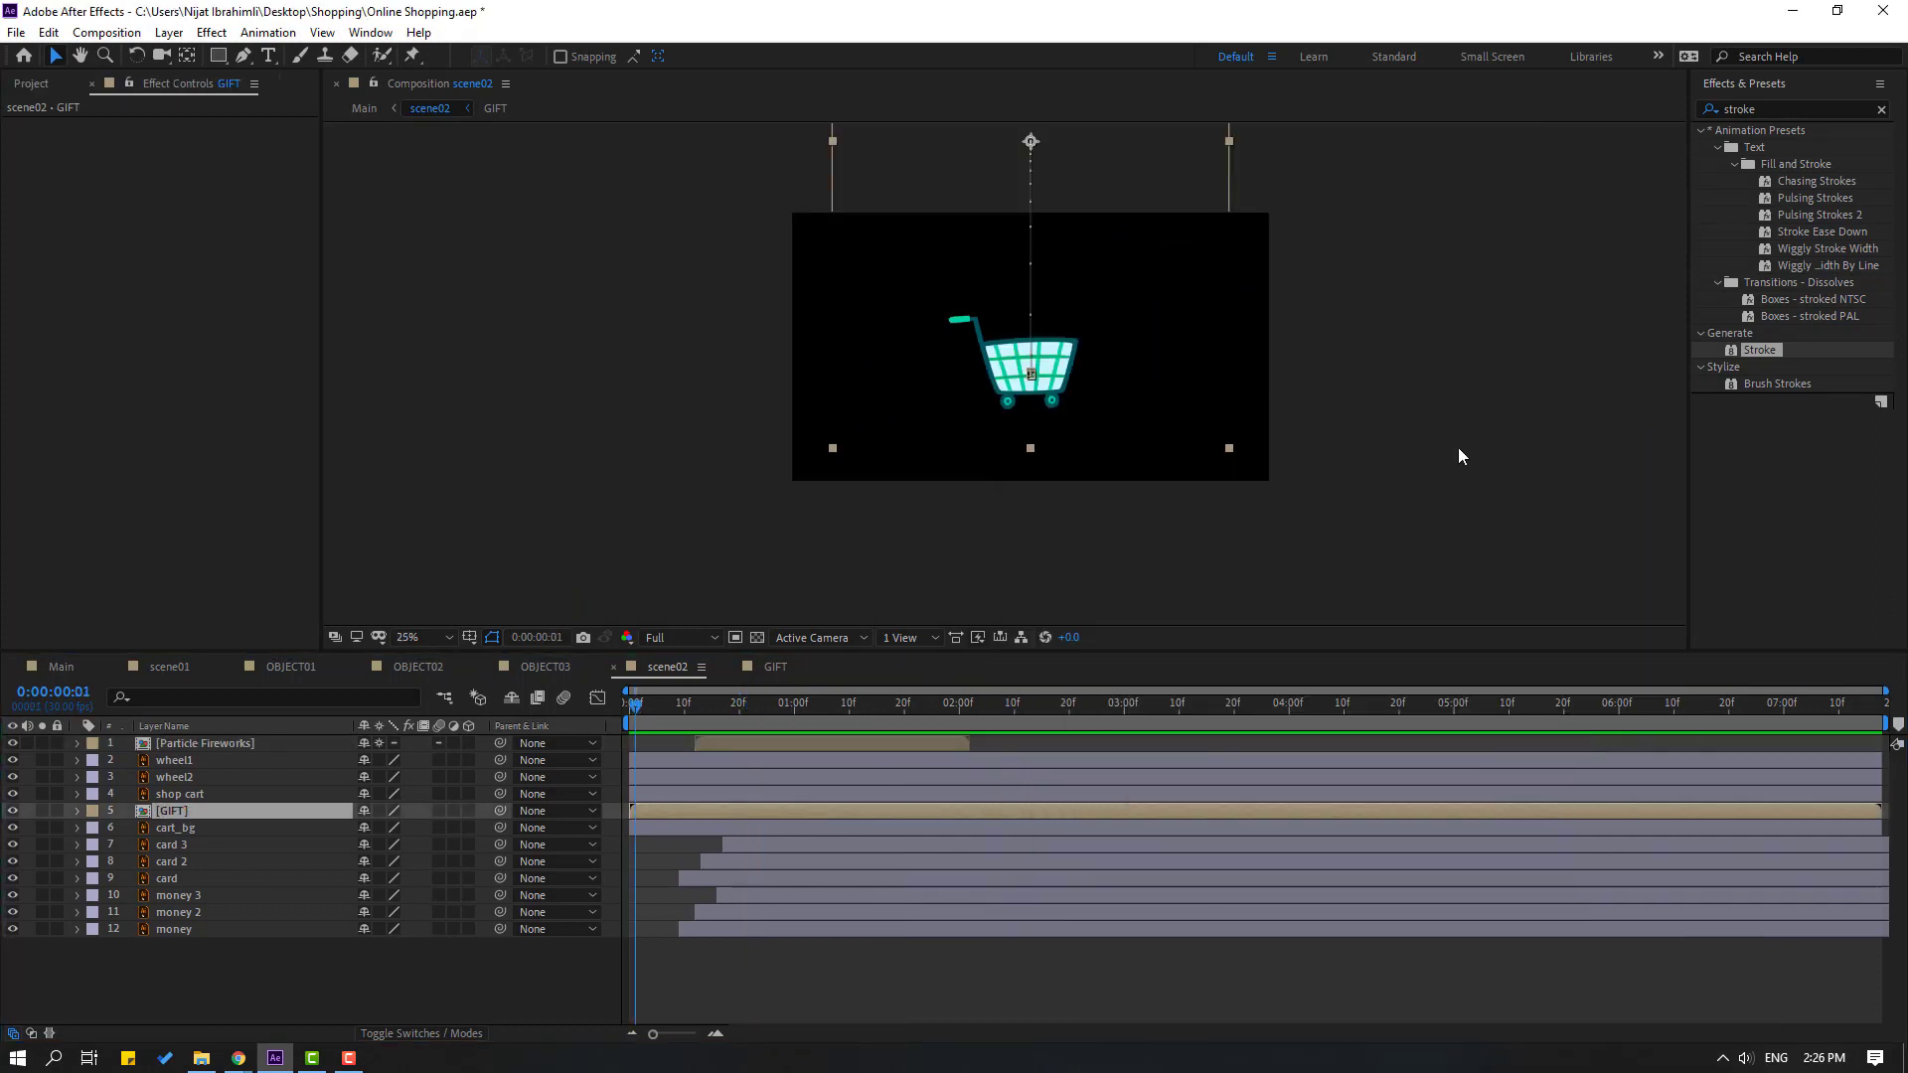
Parent the GIFT layer to shop cart
left_click(164, 939)
left_click(164, 813)
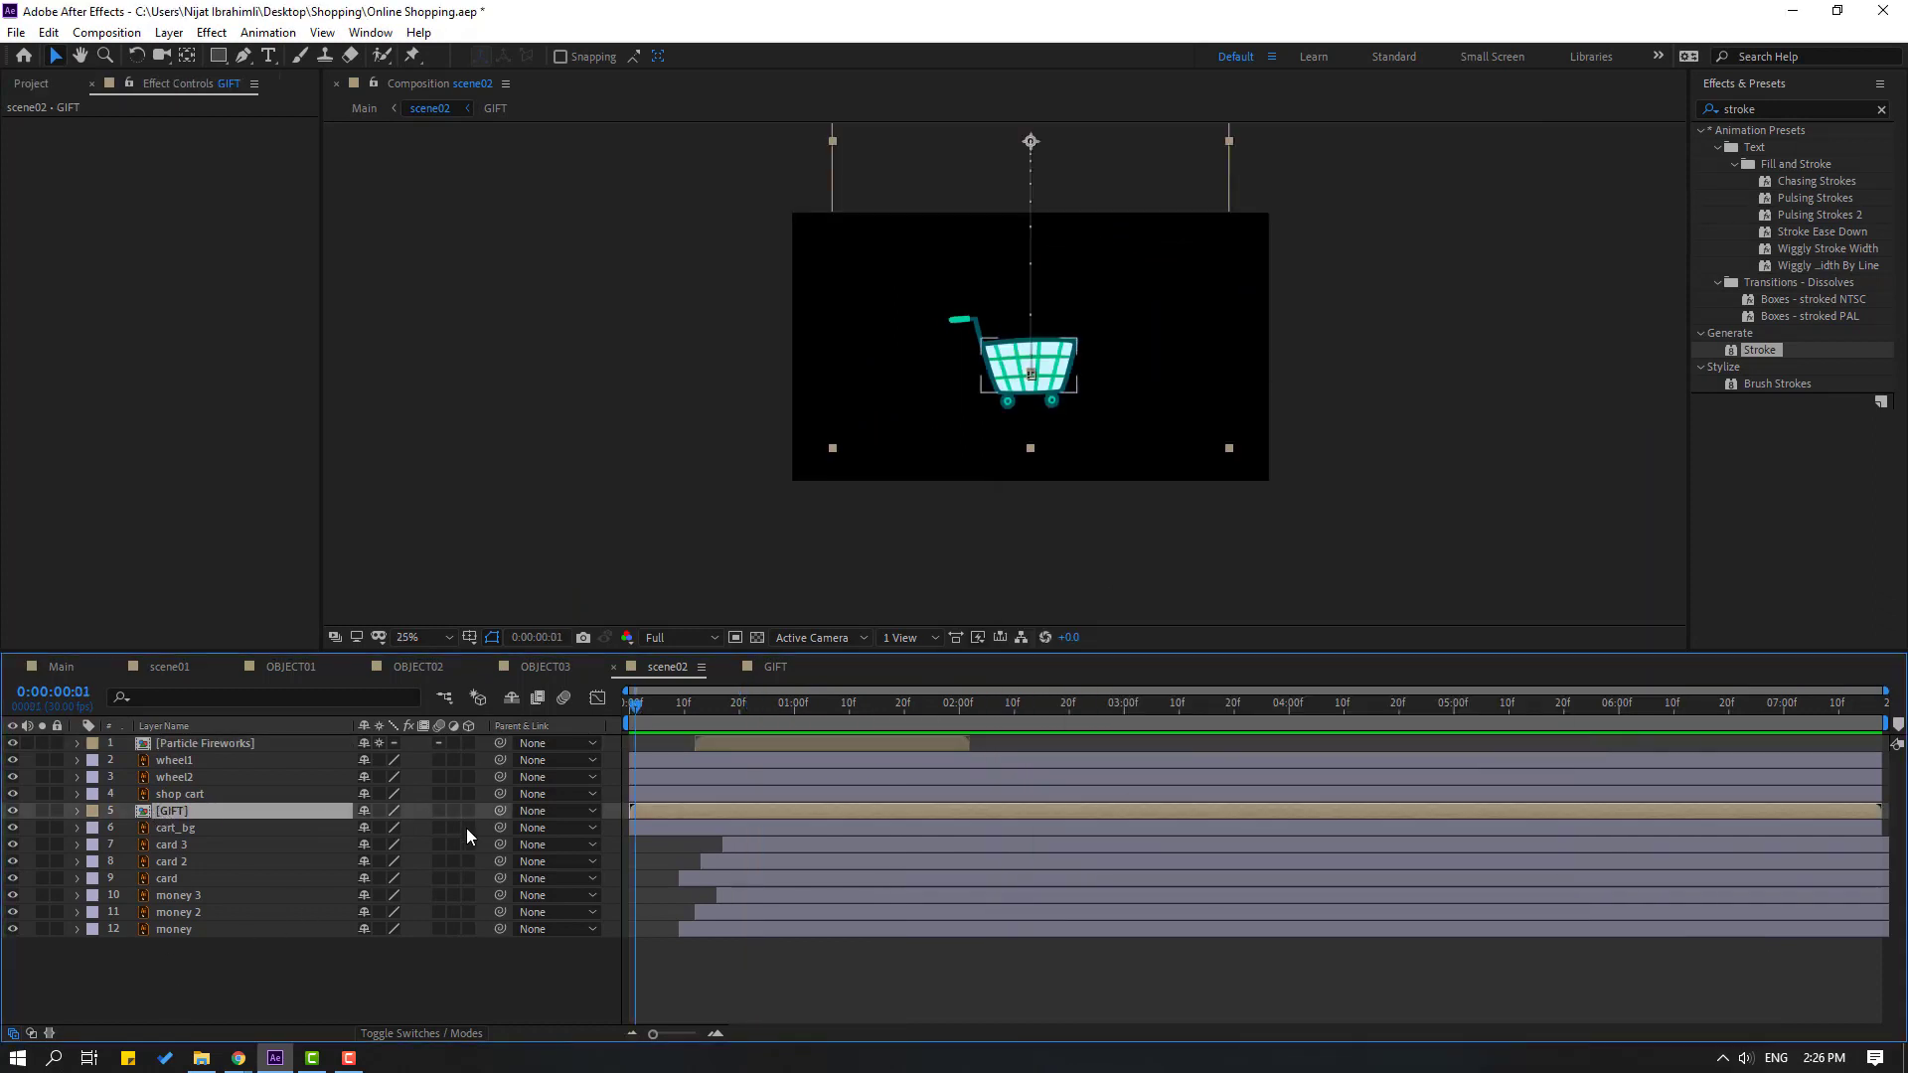
left_click_drag(500, 814, 181, 795)
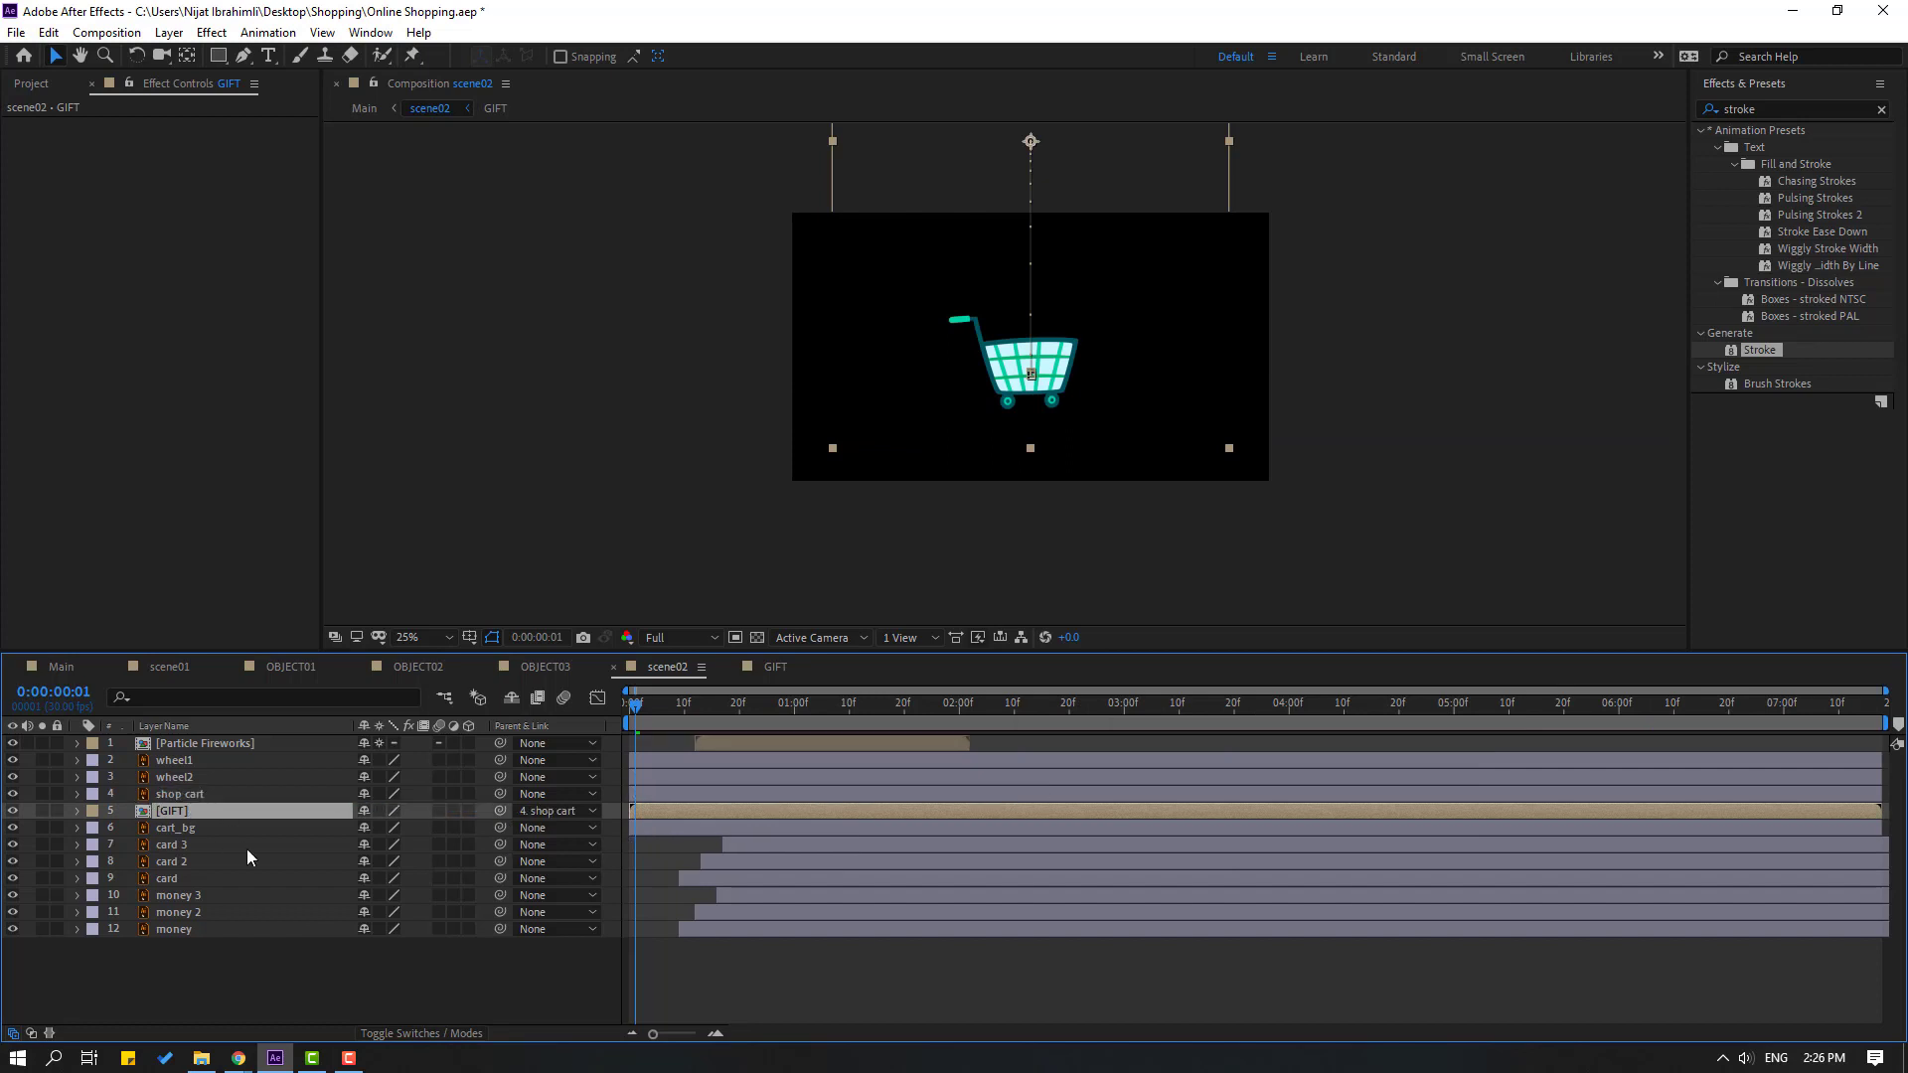
Move the shop cart's anchor point to its bottom edge with the Pan Behind tool
left_click(181, 796)
scroll(1075, 442, "up", 4)
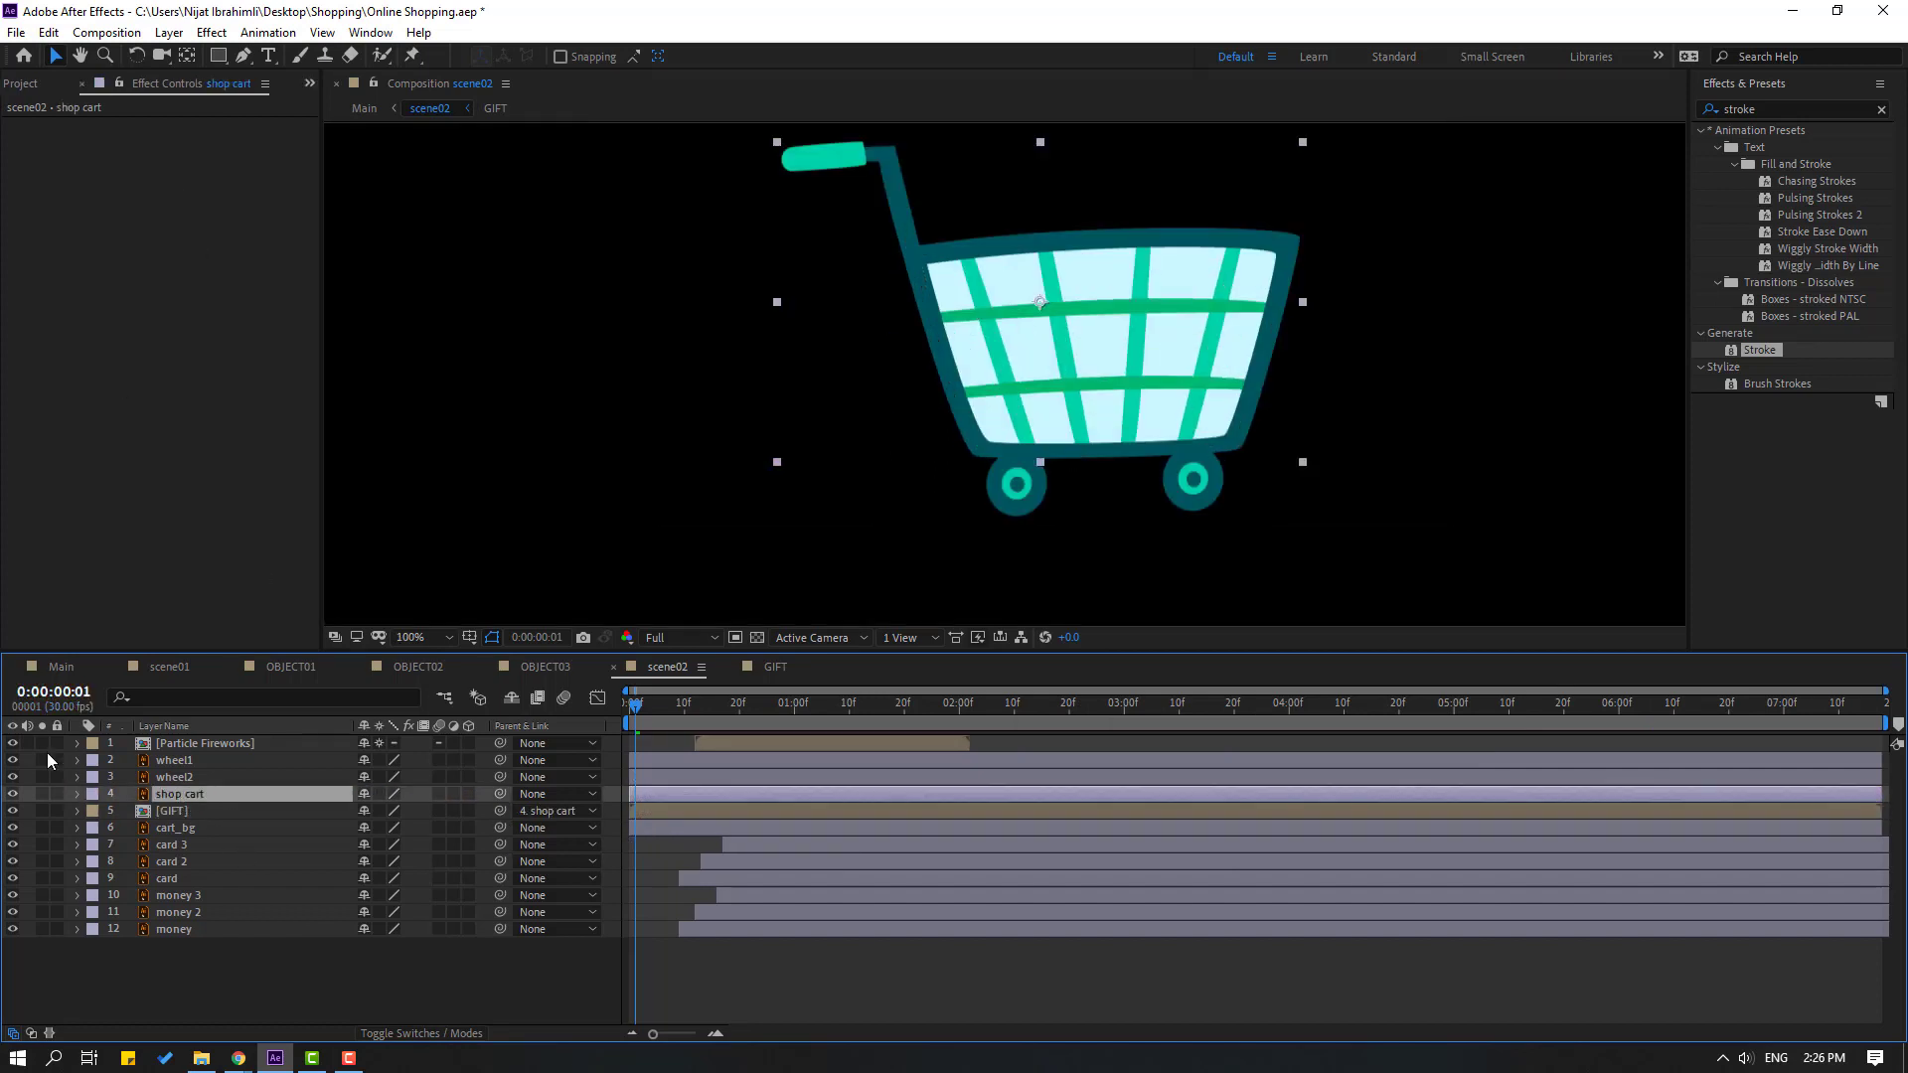
left_click(187, 57)
left_click_drag(1039, 303, 1108, 453)
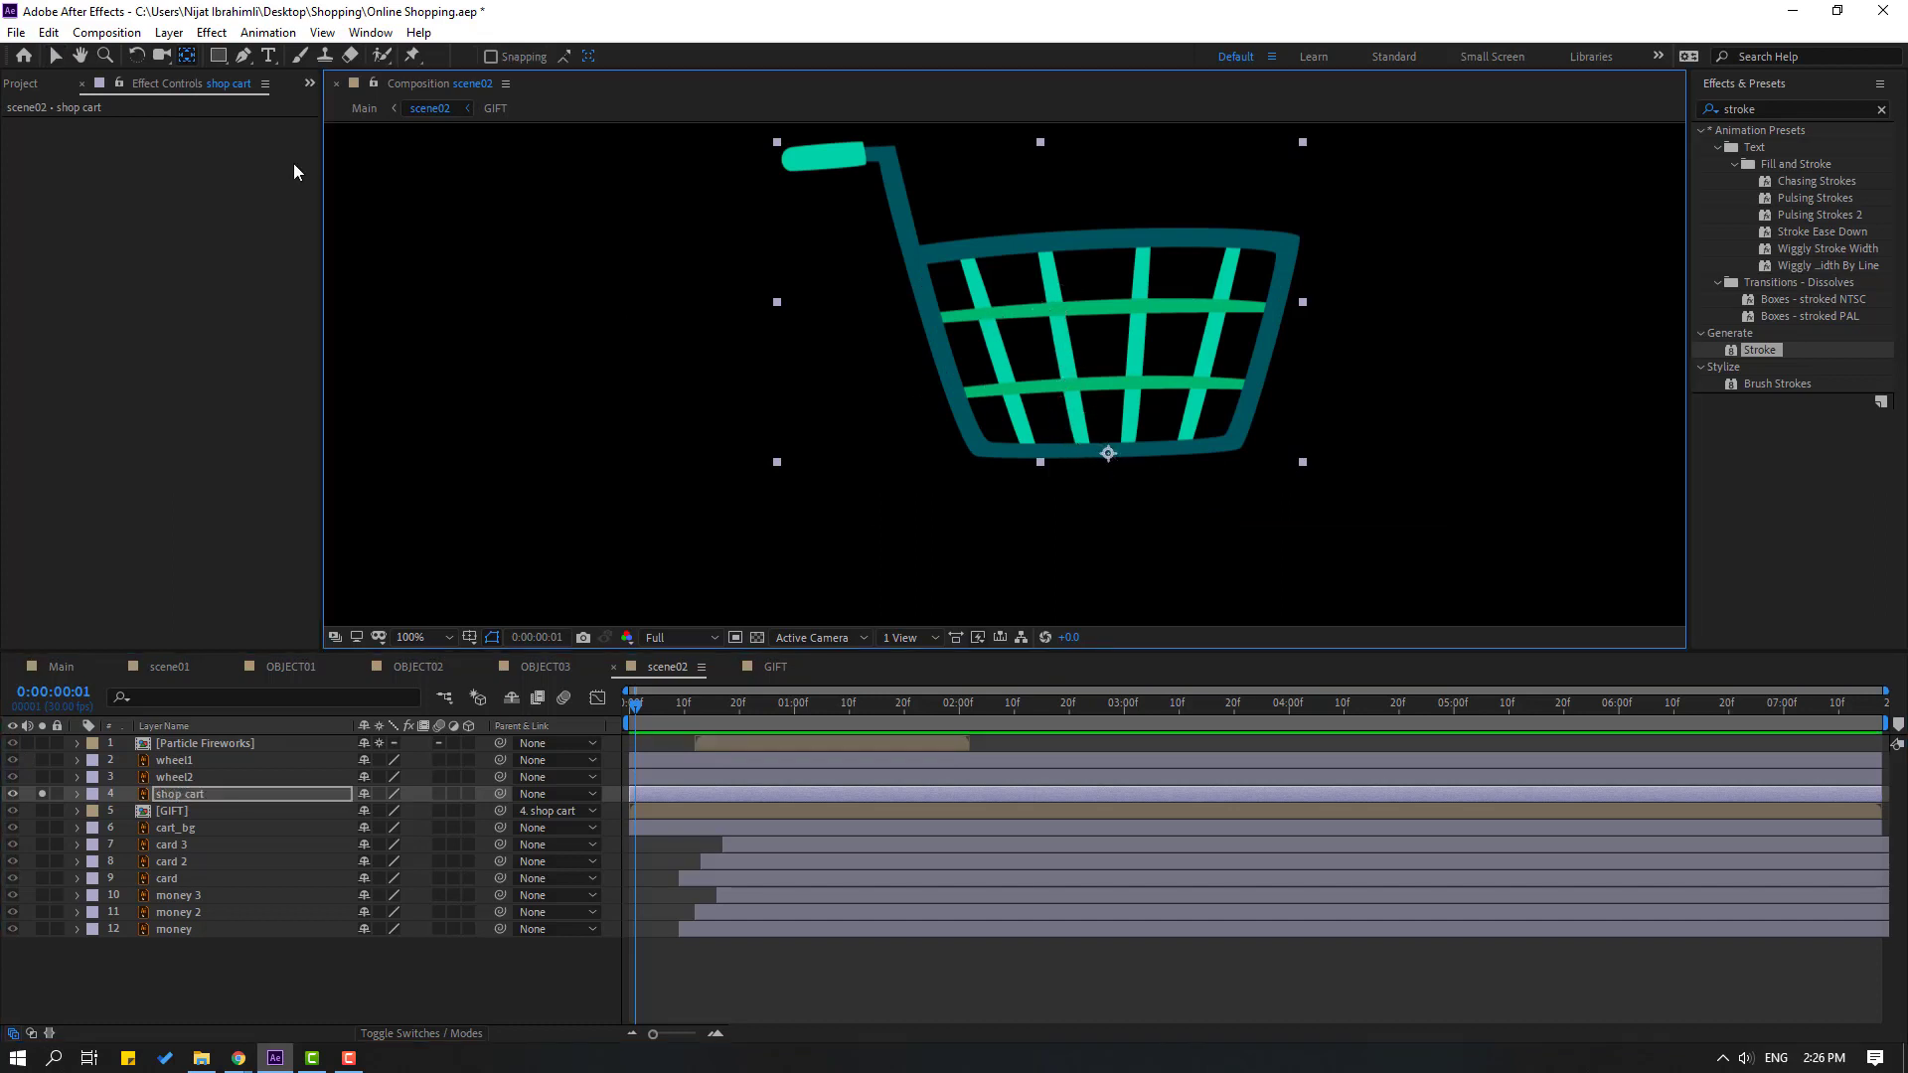
left_click(54, 57)
left_click(41, 793)
Parent cart_bg to shop cart and test-tilt the cart's Rotation to confirm the children follow
key("r")
left_click_drag(698, 701, 810, 704)
left_click_drag(391, 810, 163, 846)
left_click(162, 847)
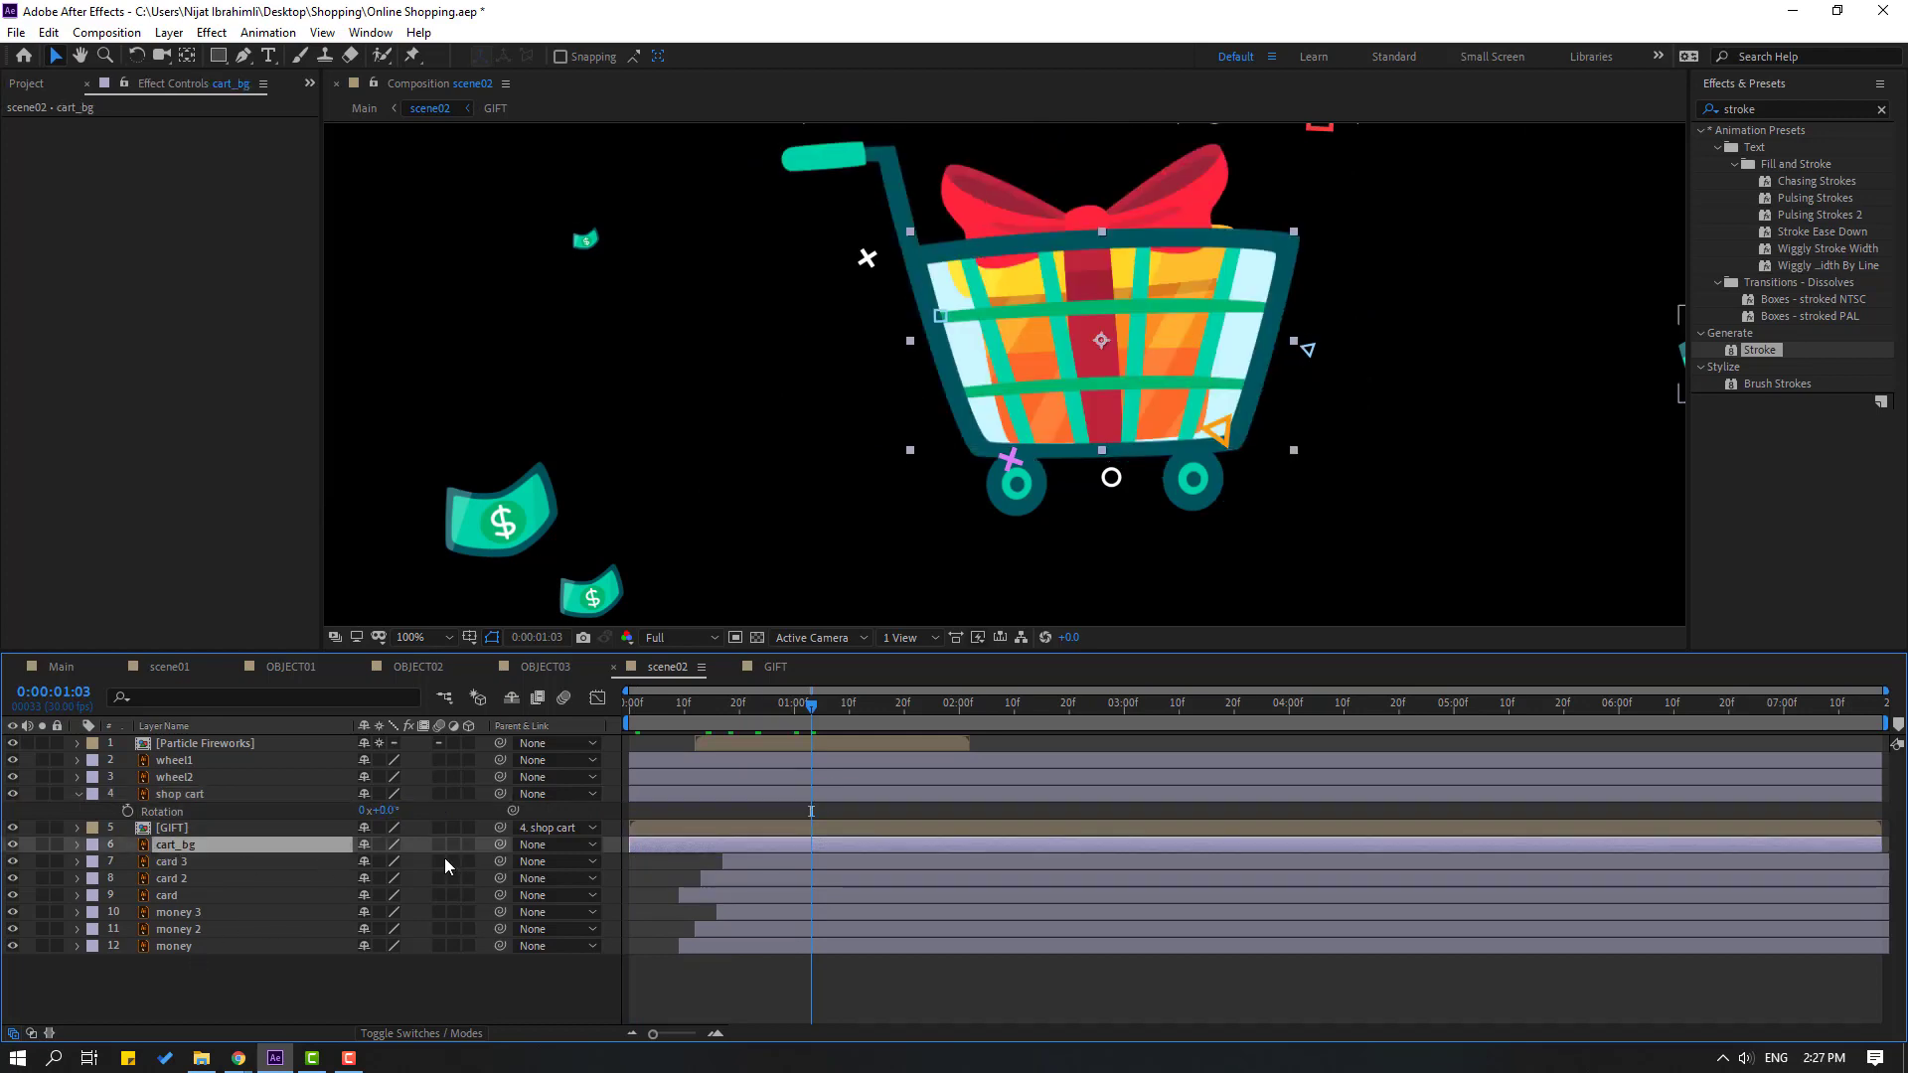
left_click_drag(500, 844, 201, 801)
left_click_drag(395, 811, 147, 825)
key("ctrl+z")
left_click(79, 793)
key("comma")
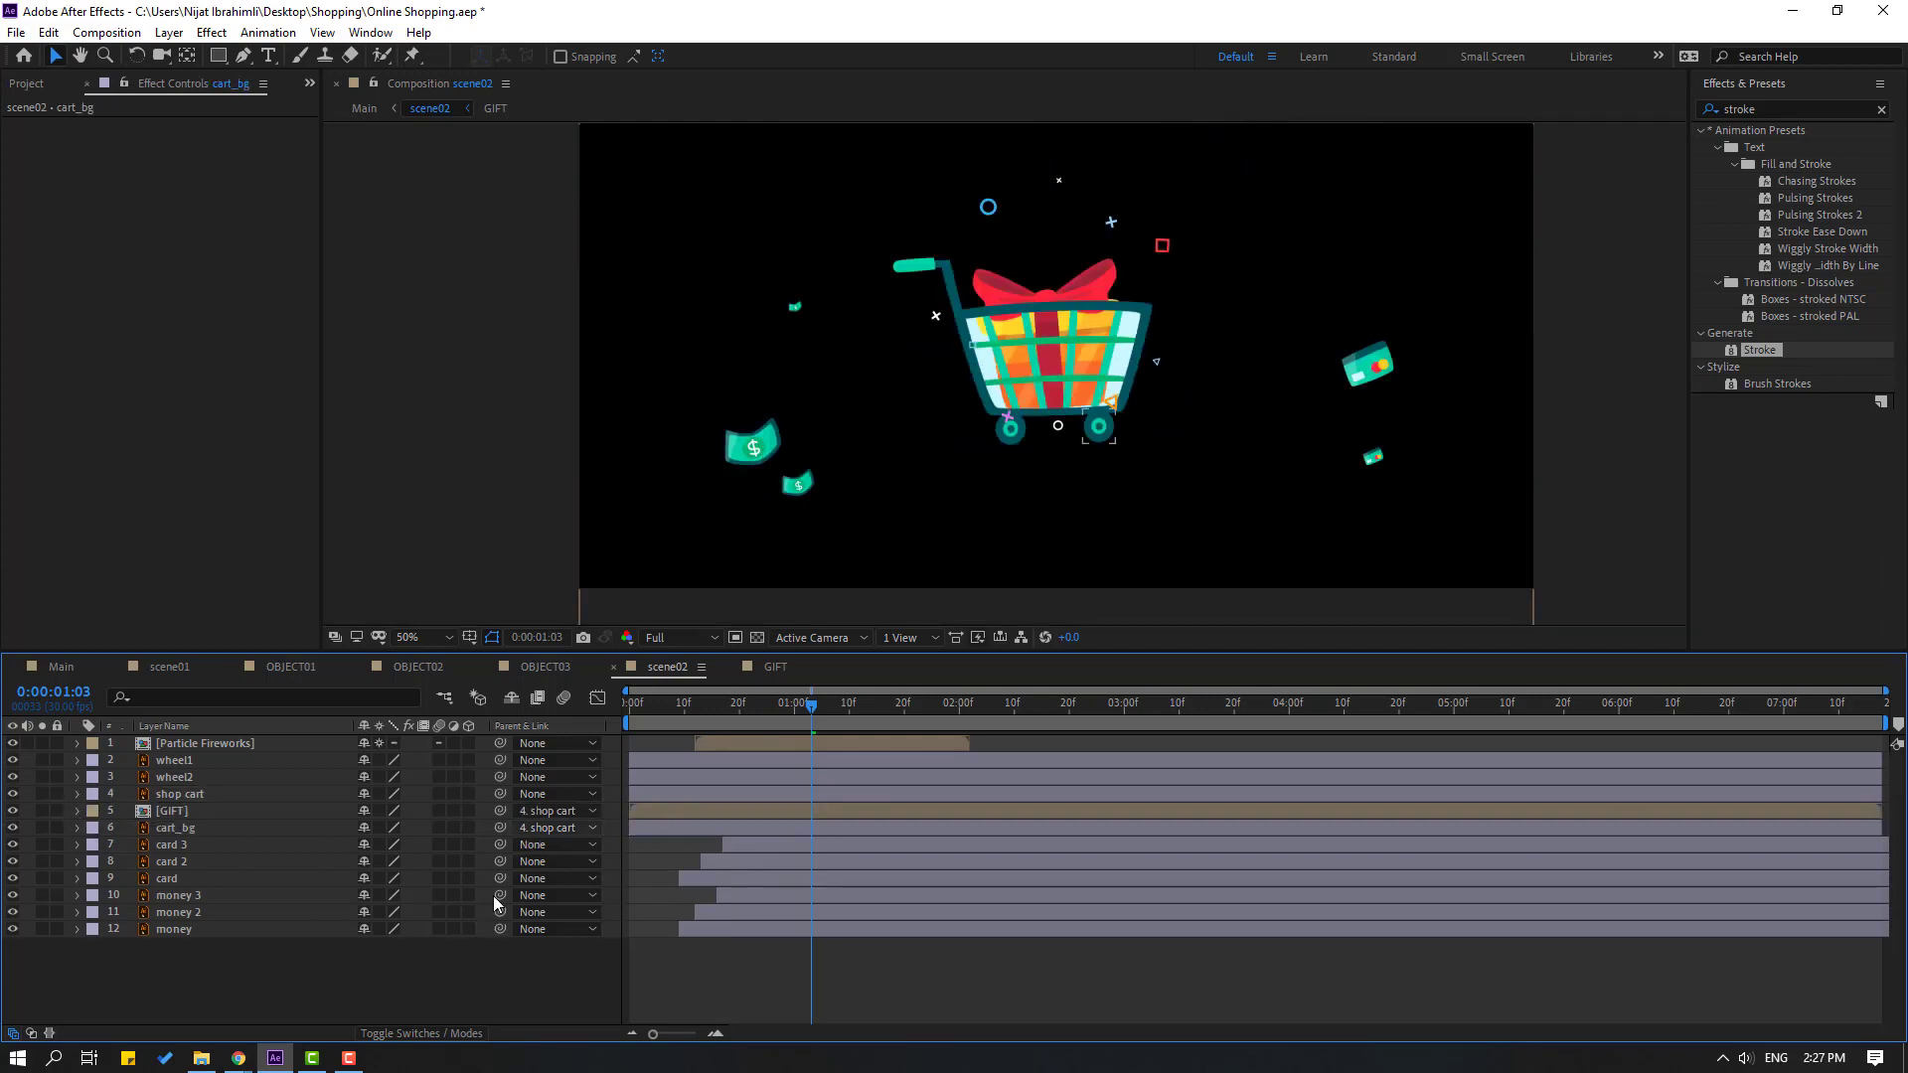
Add a null object, centre its anchor point and place it over the cart
right_click(227, 988)
mouse_move(260, 758)
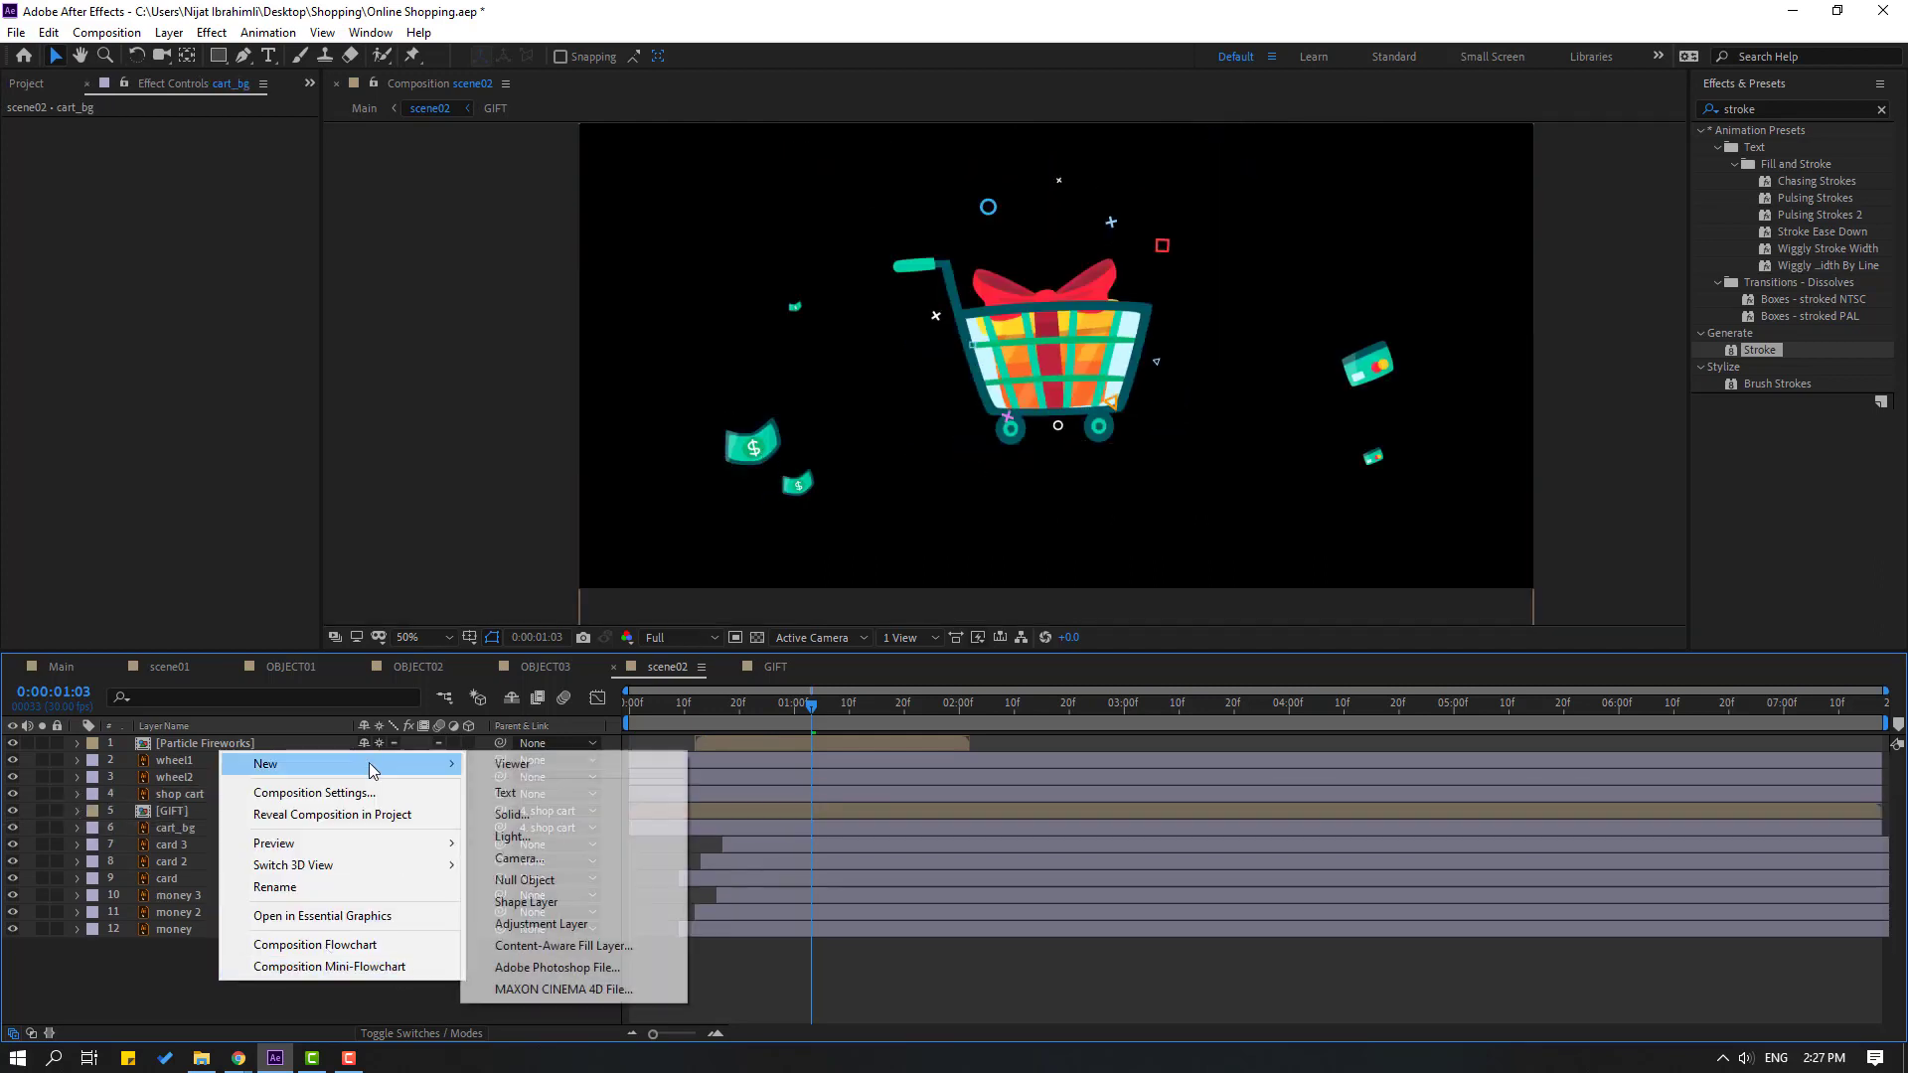
left_click(531, 880)
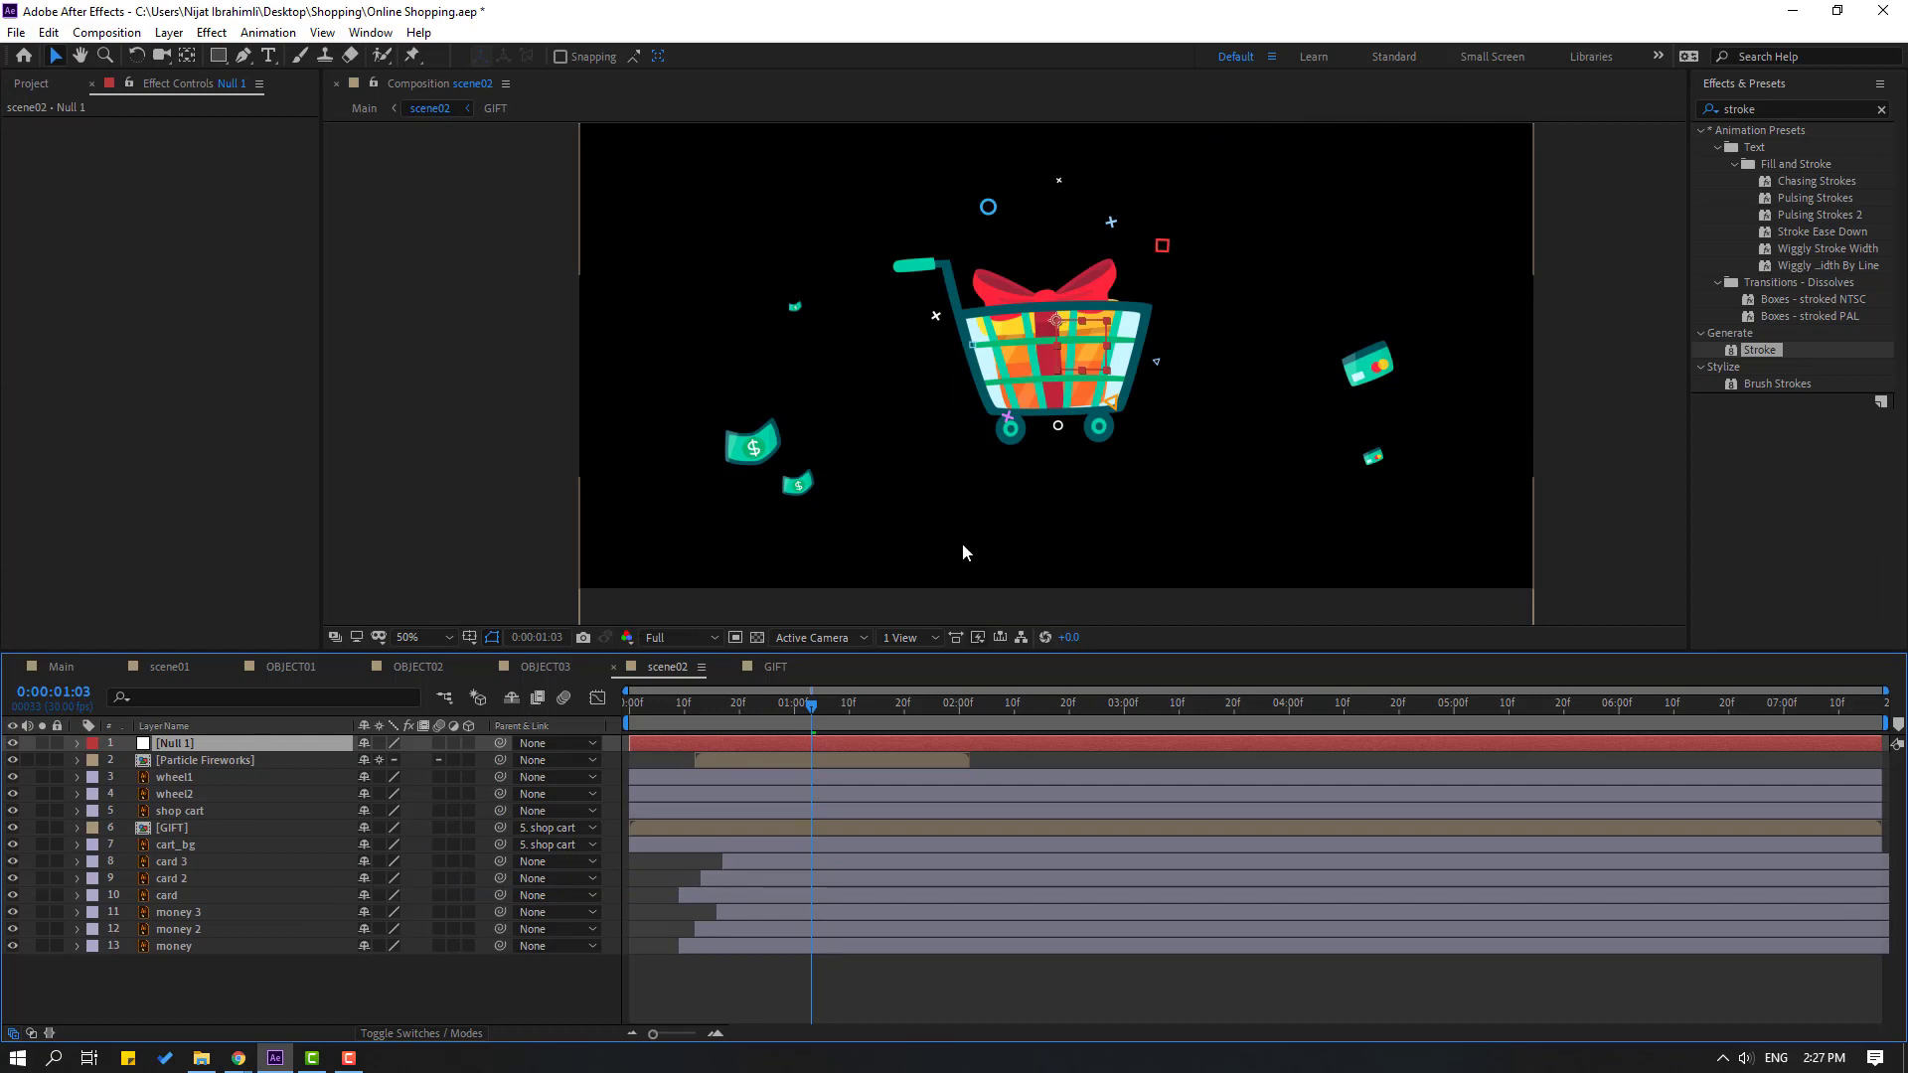
key("period")
key("period")
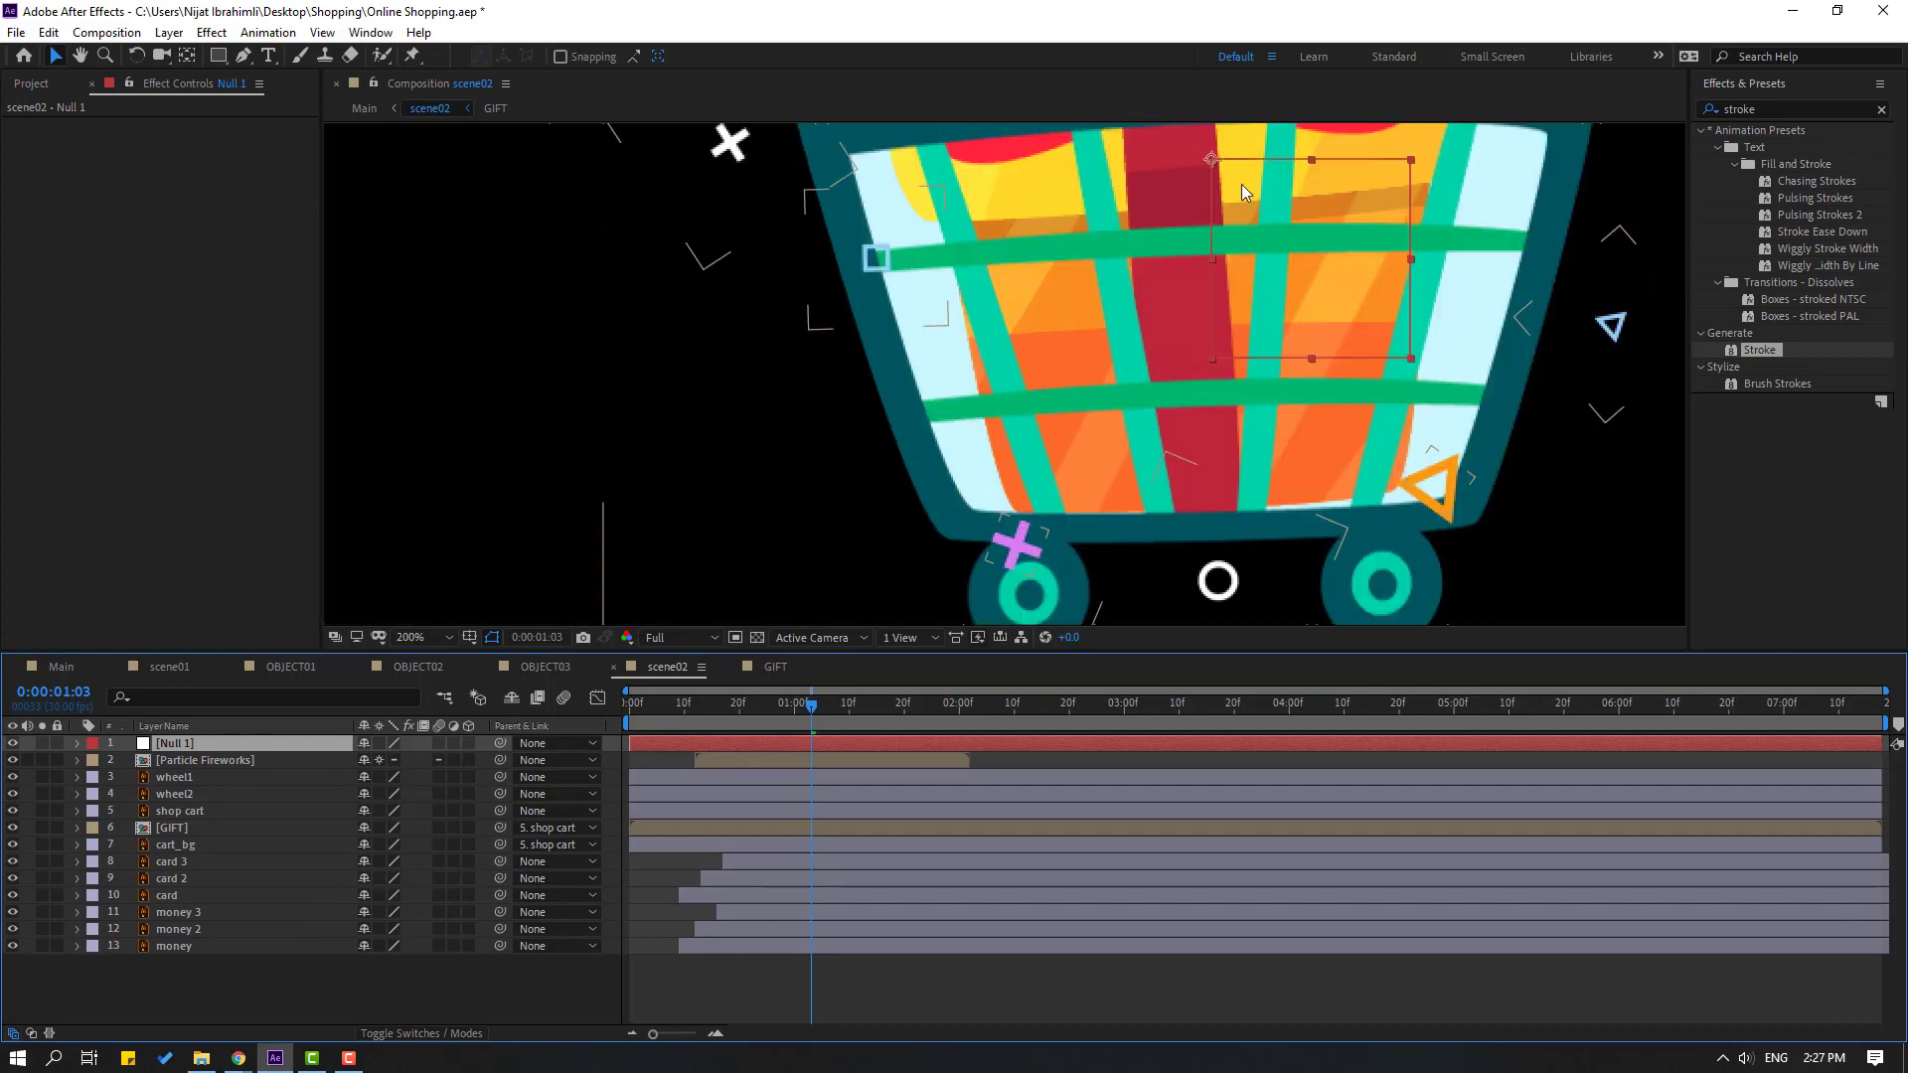
left_click(187, 57)
key("ctrl+alt+Home")
left_click(56, 59)
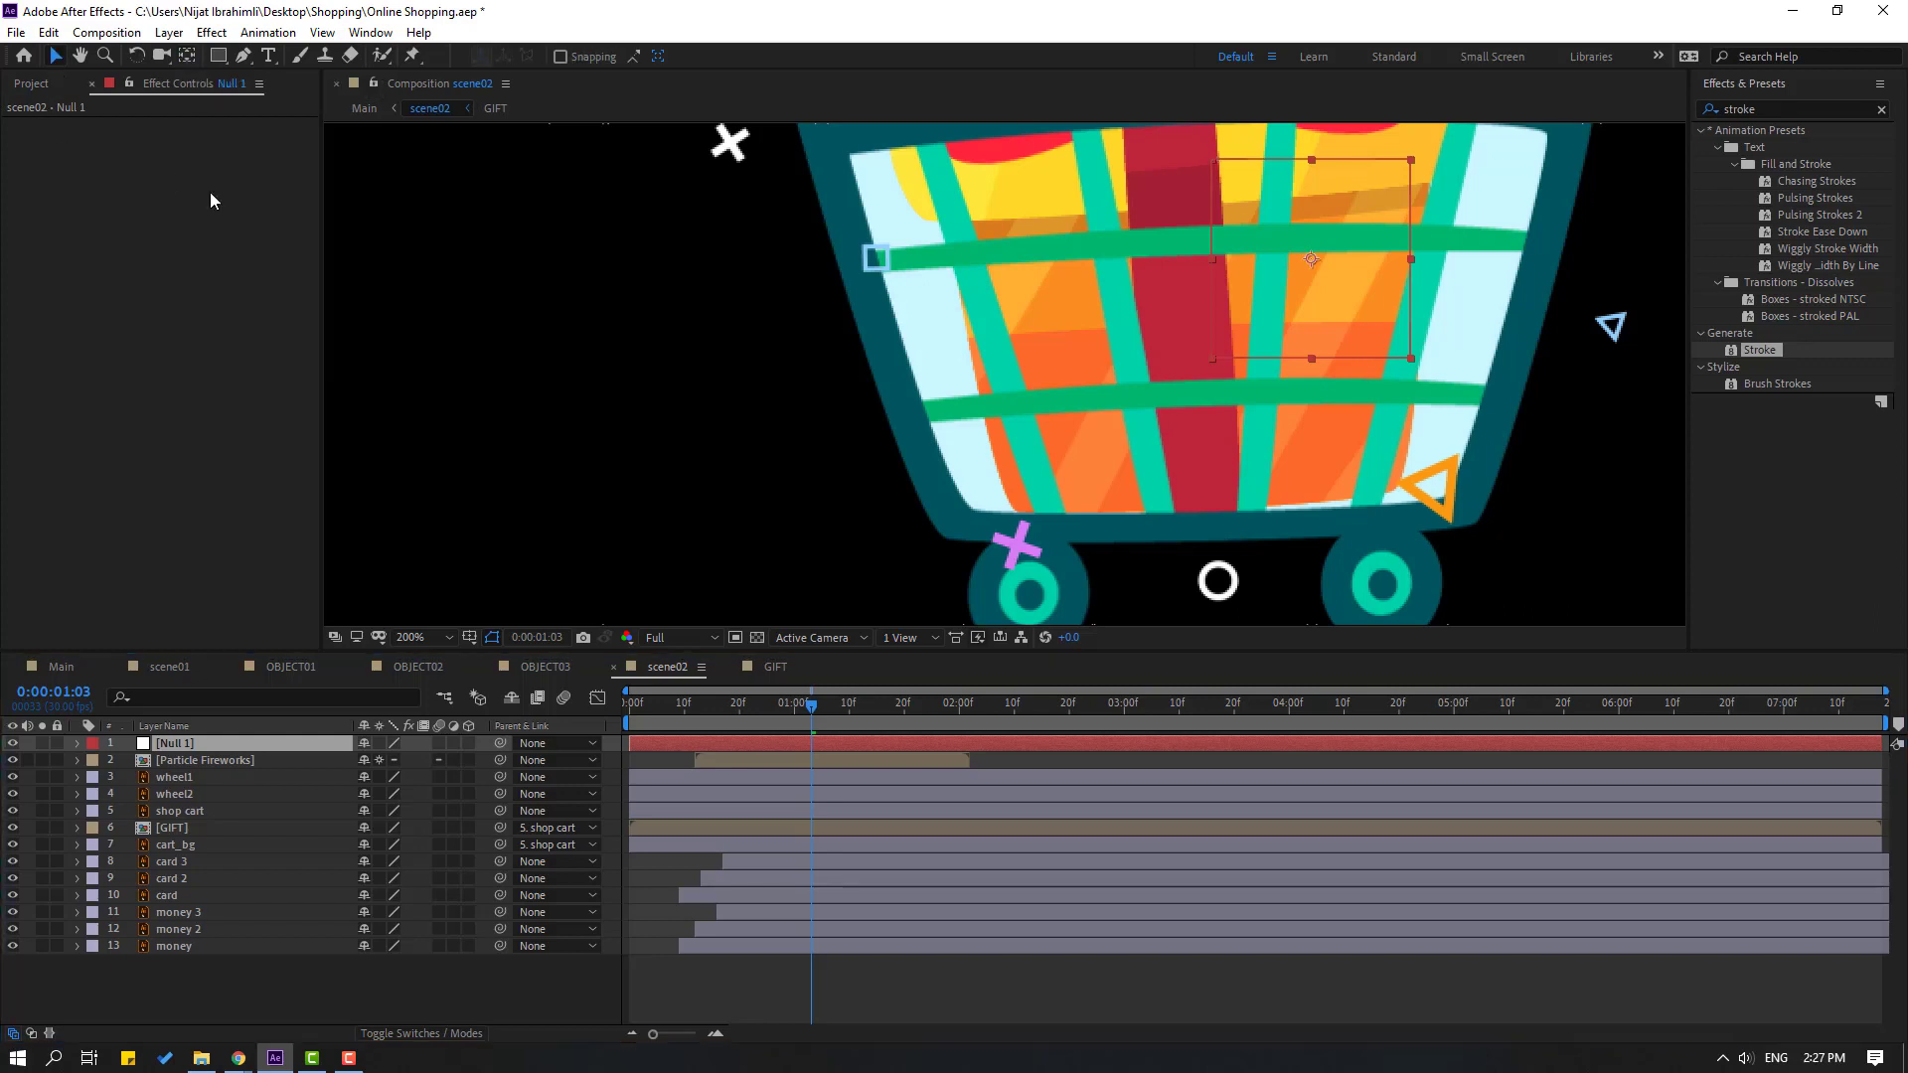
left_click_drag(1278, 355, 1157, 370)
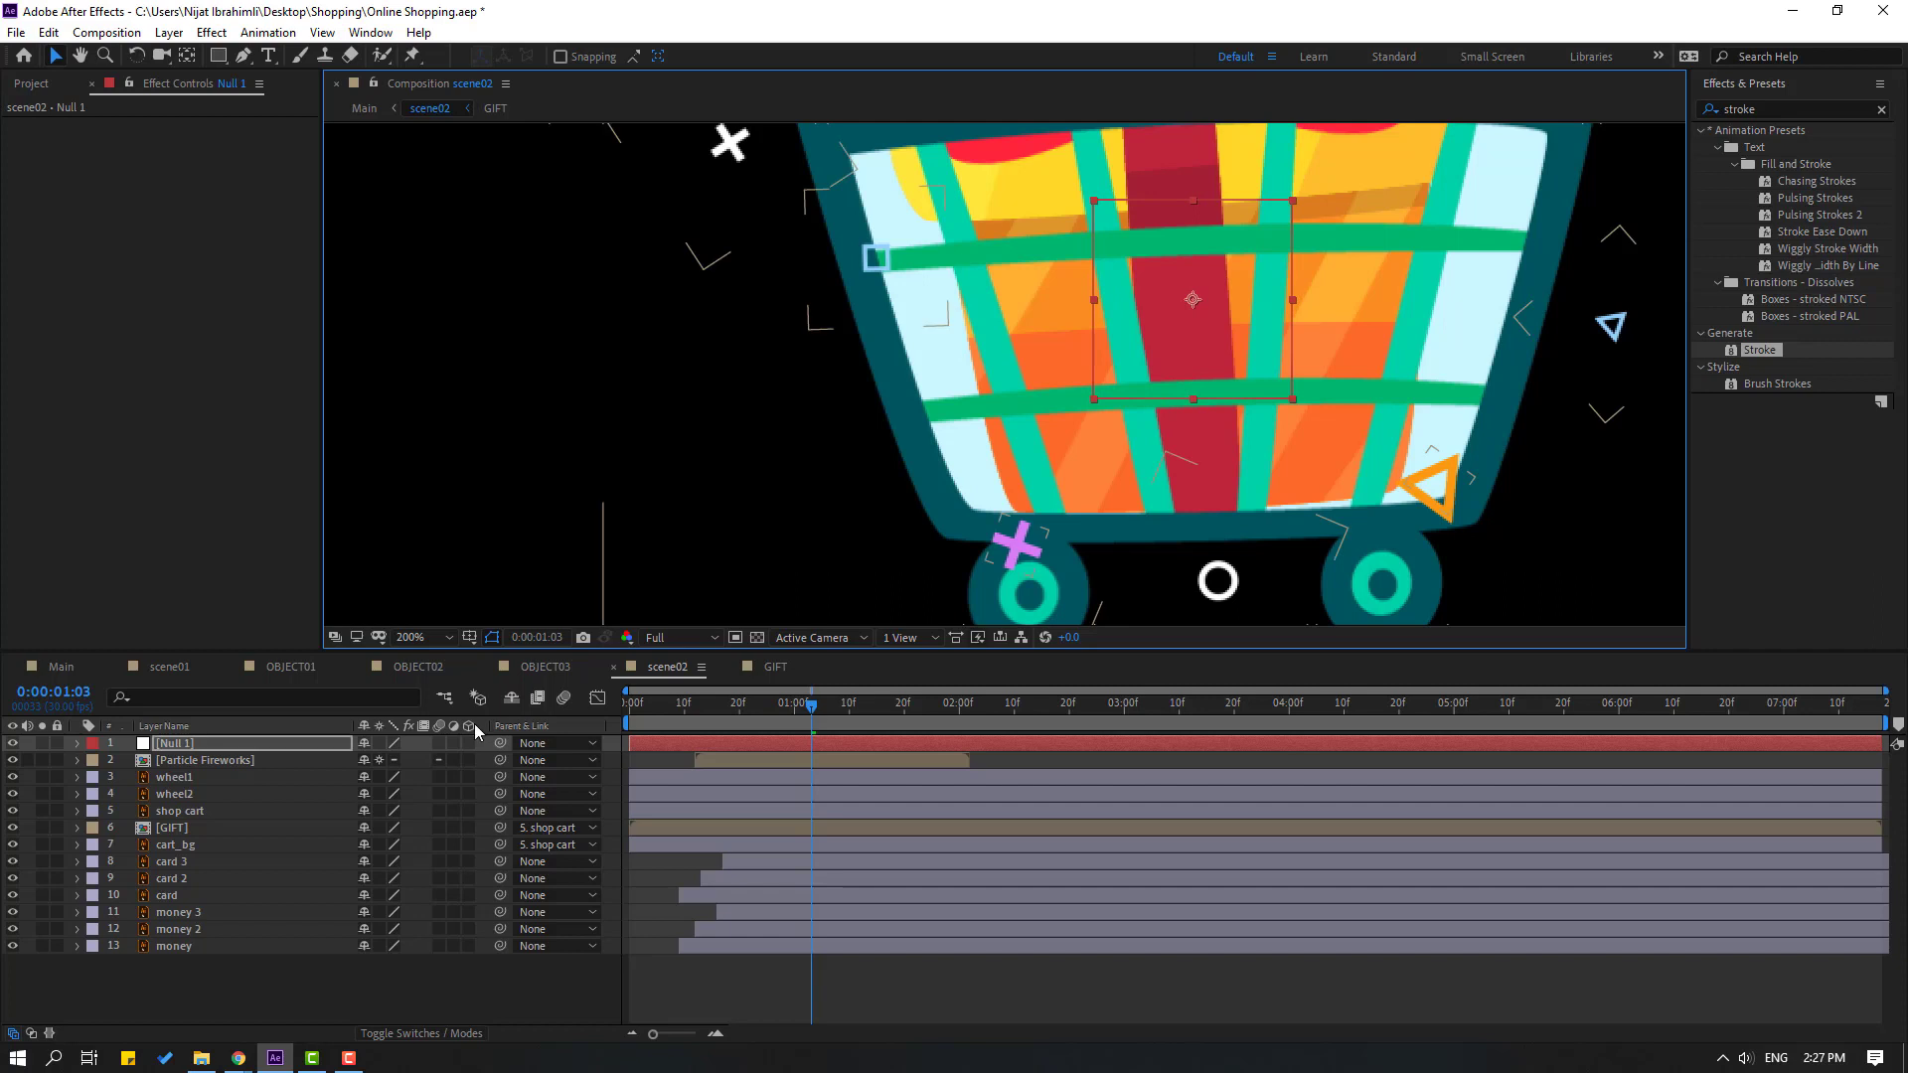
Parent the shop cart, wheel1 and wheel2 layers to Null 1
left_click(193, 810)
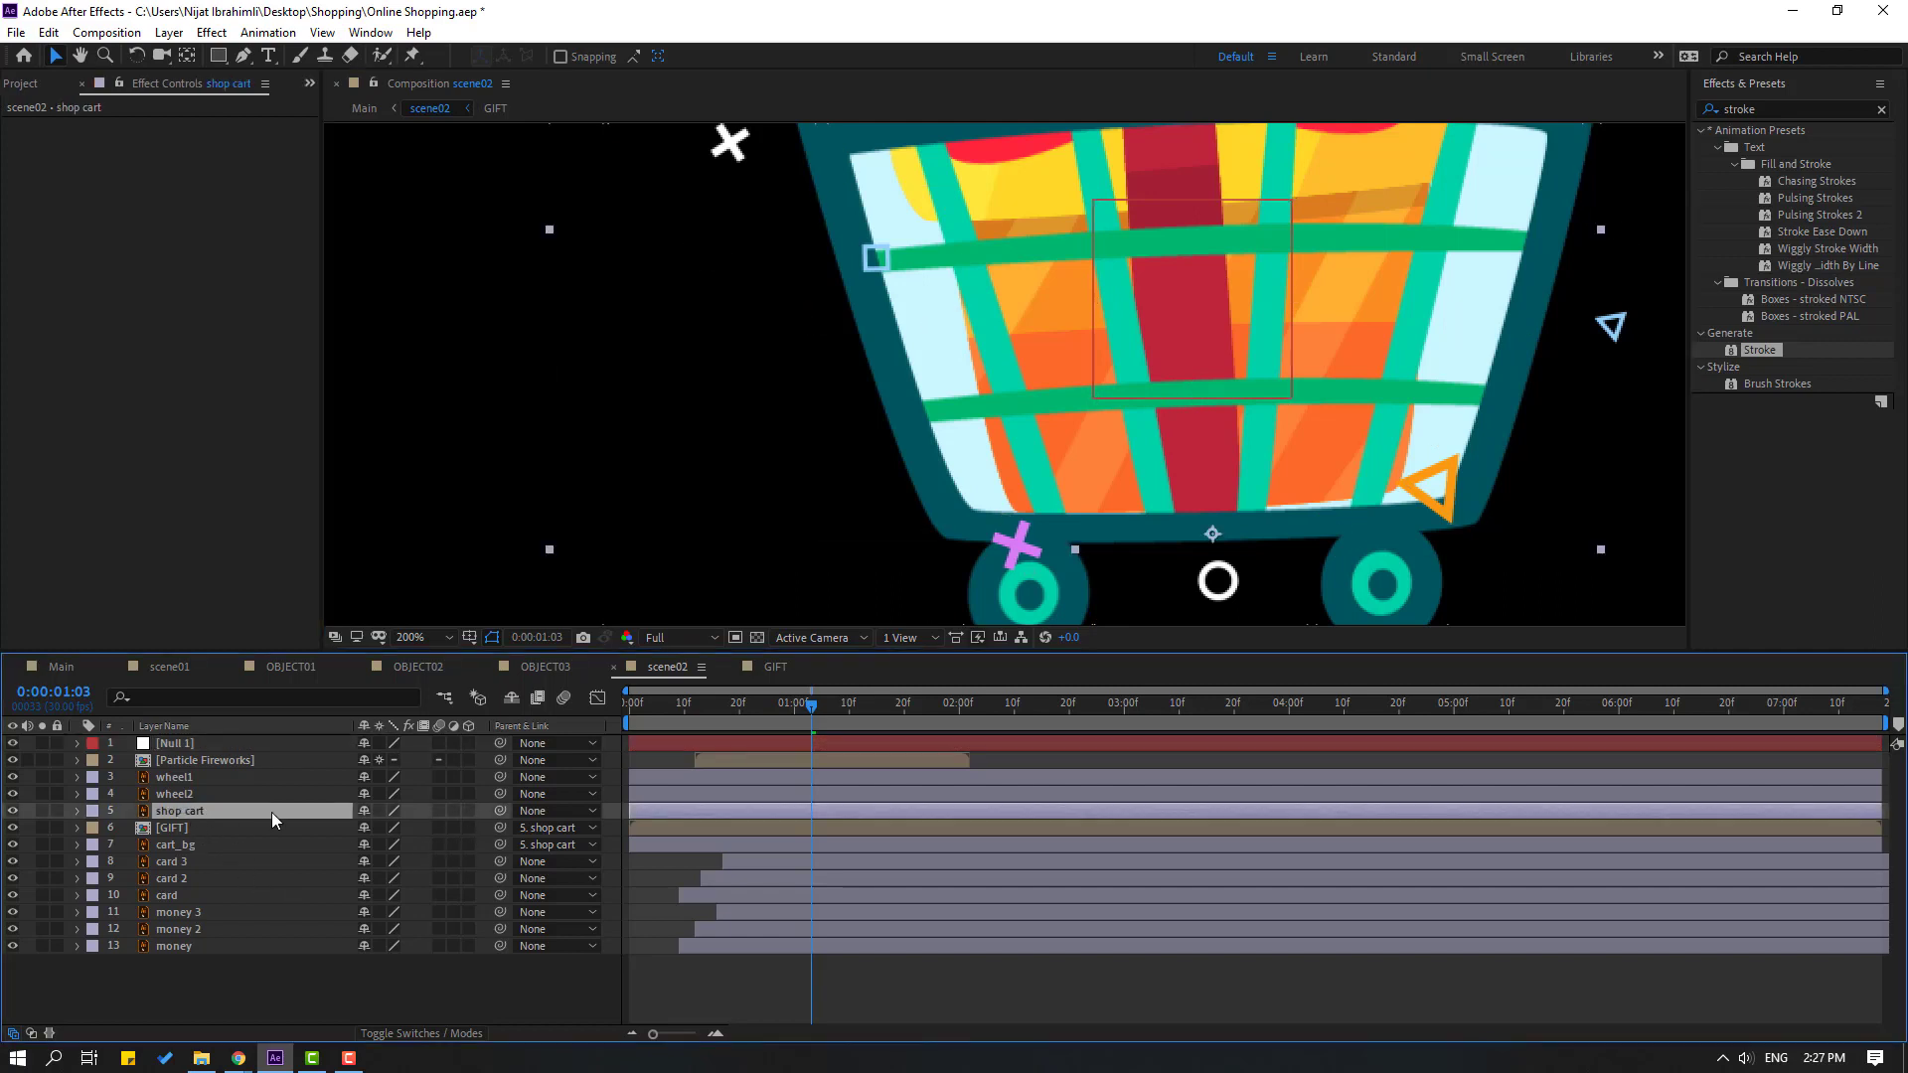
left_click(174, 793, "ctrl")
left_click(177, 779, "ctrl")
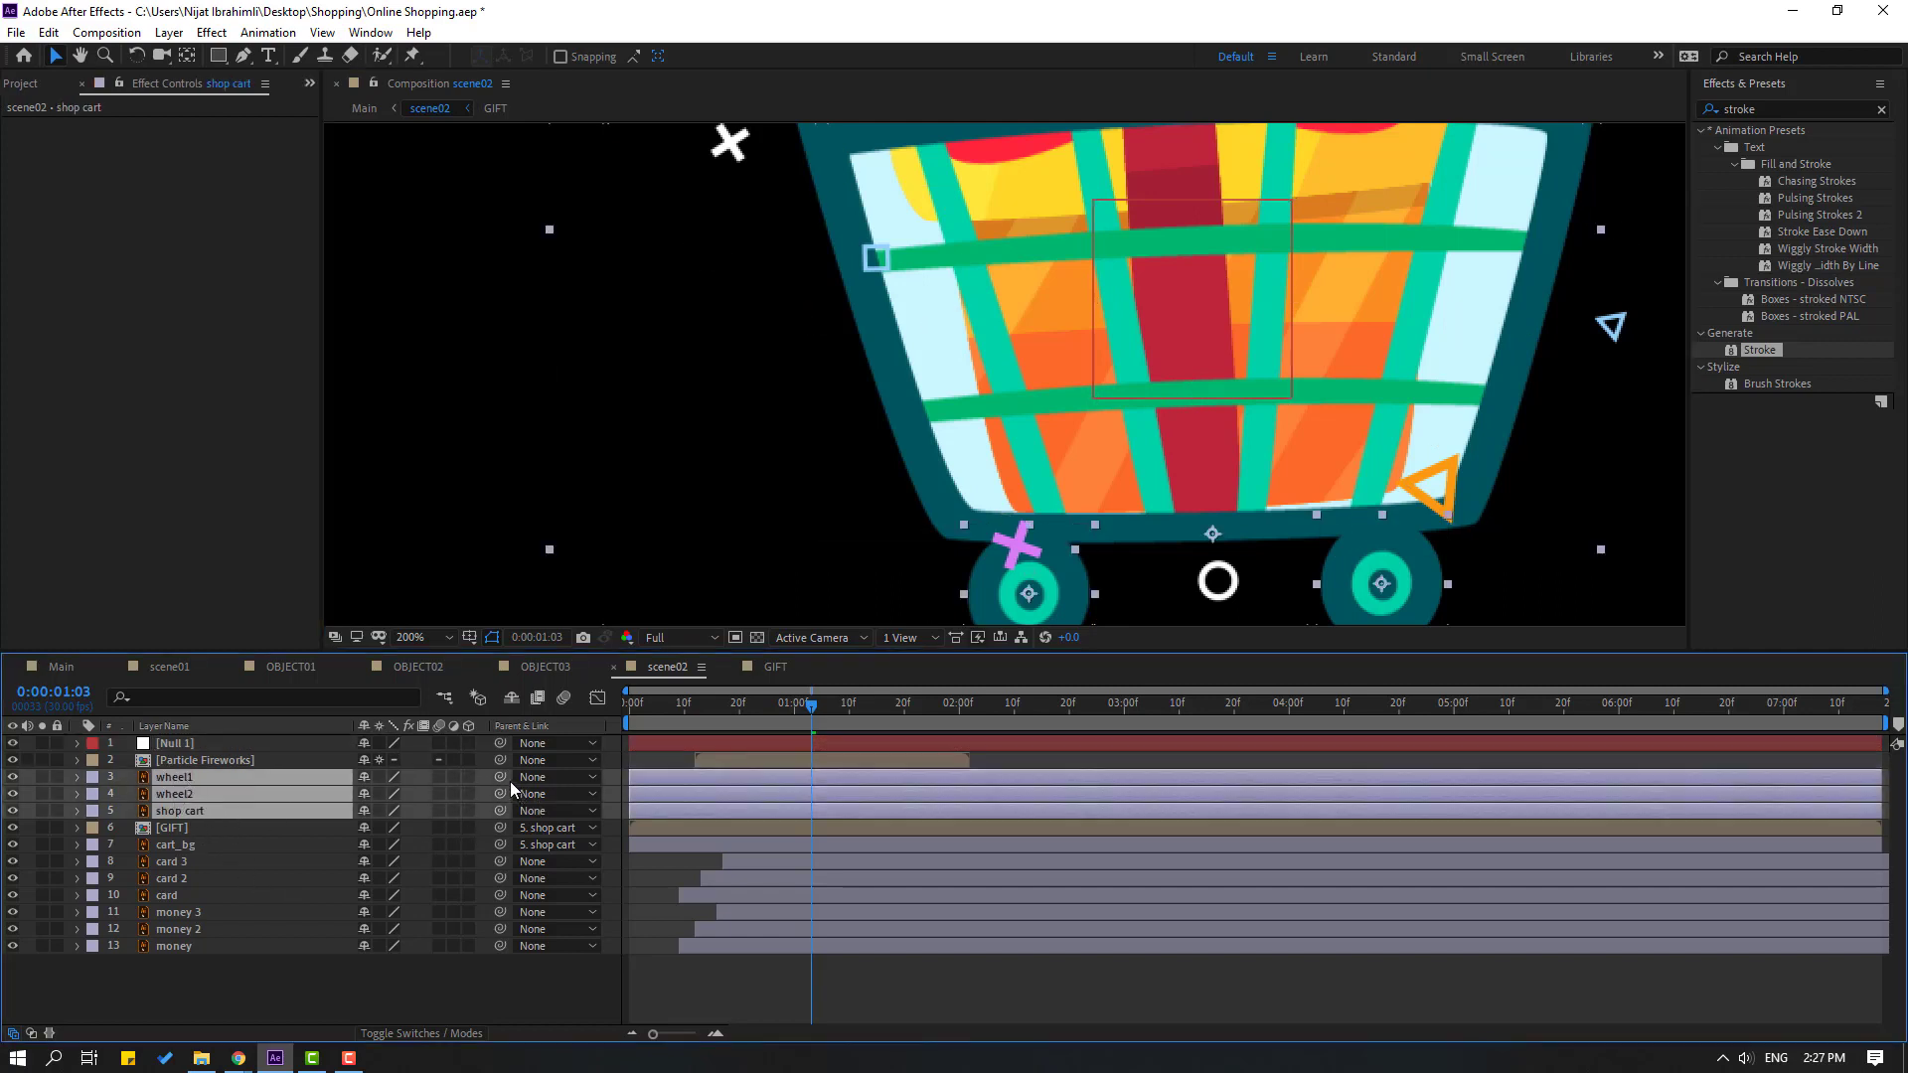
left_click_drag(500, 777, 175, 743)
scroll(755, 494, "down", 3)
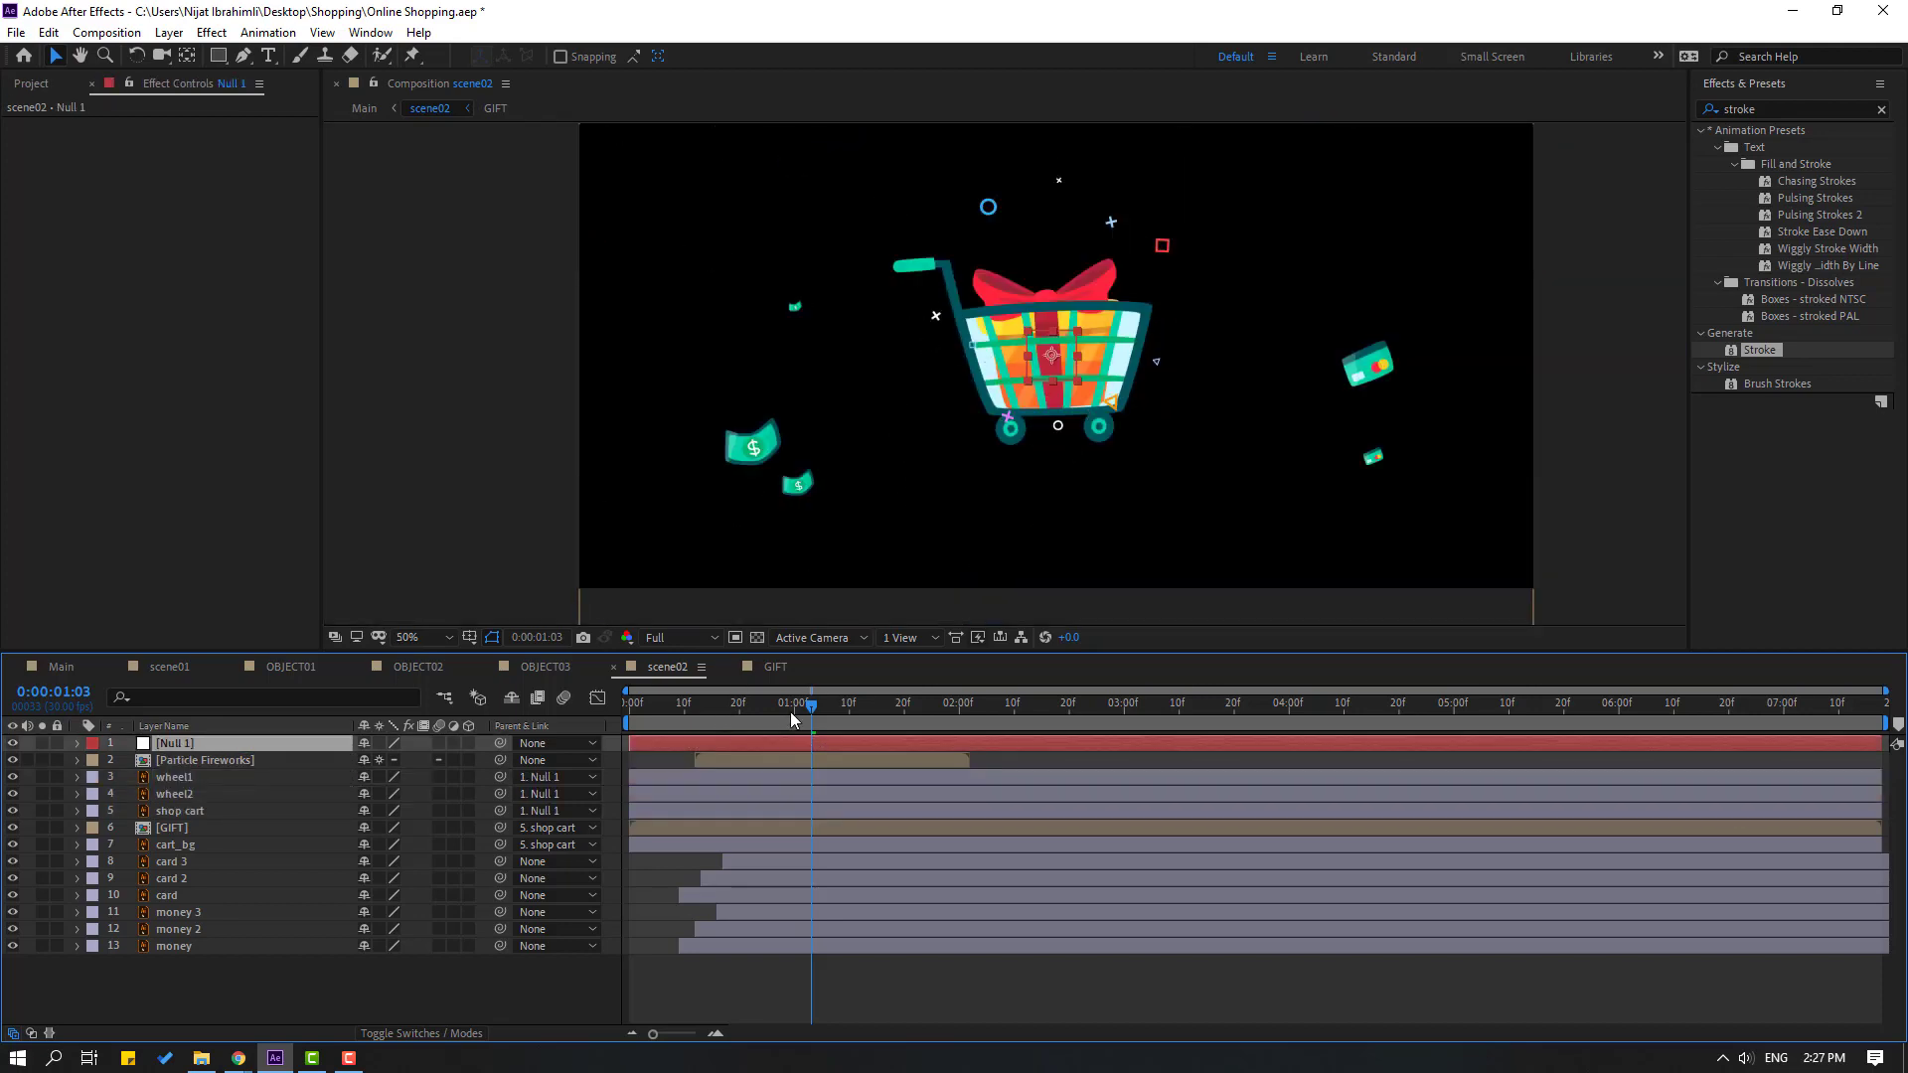
Keyframe Null 1's Position from -186.5 off-screen left to 952.5 at the centre
key("p")
left_click(668, 717)
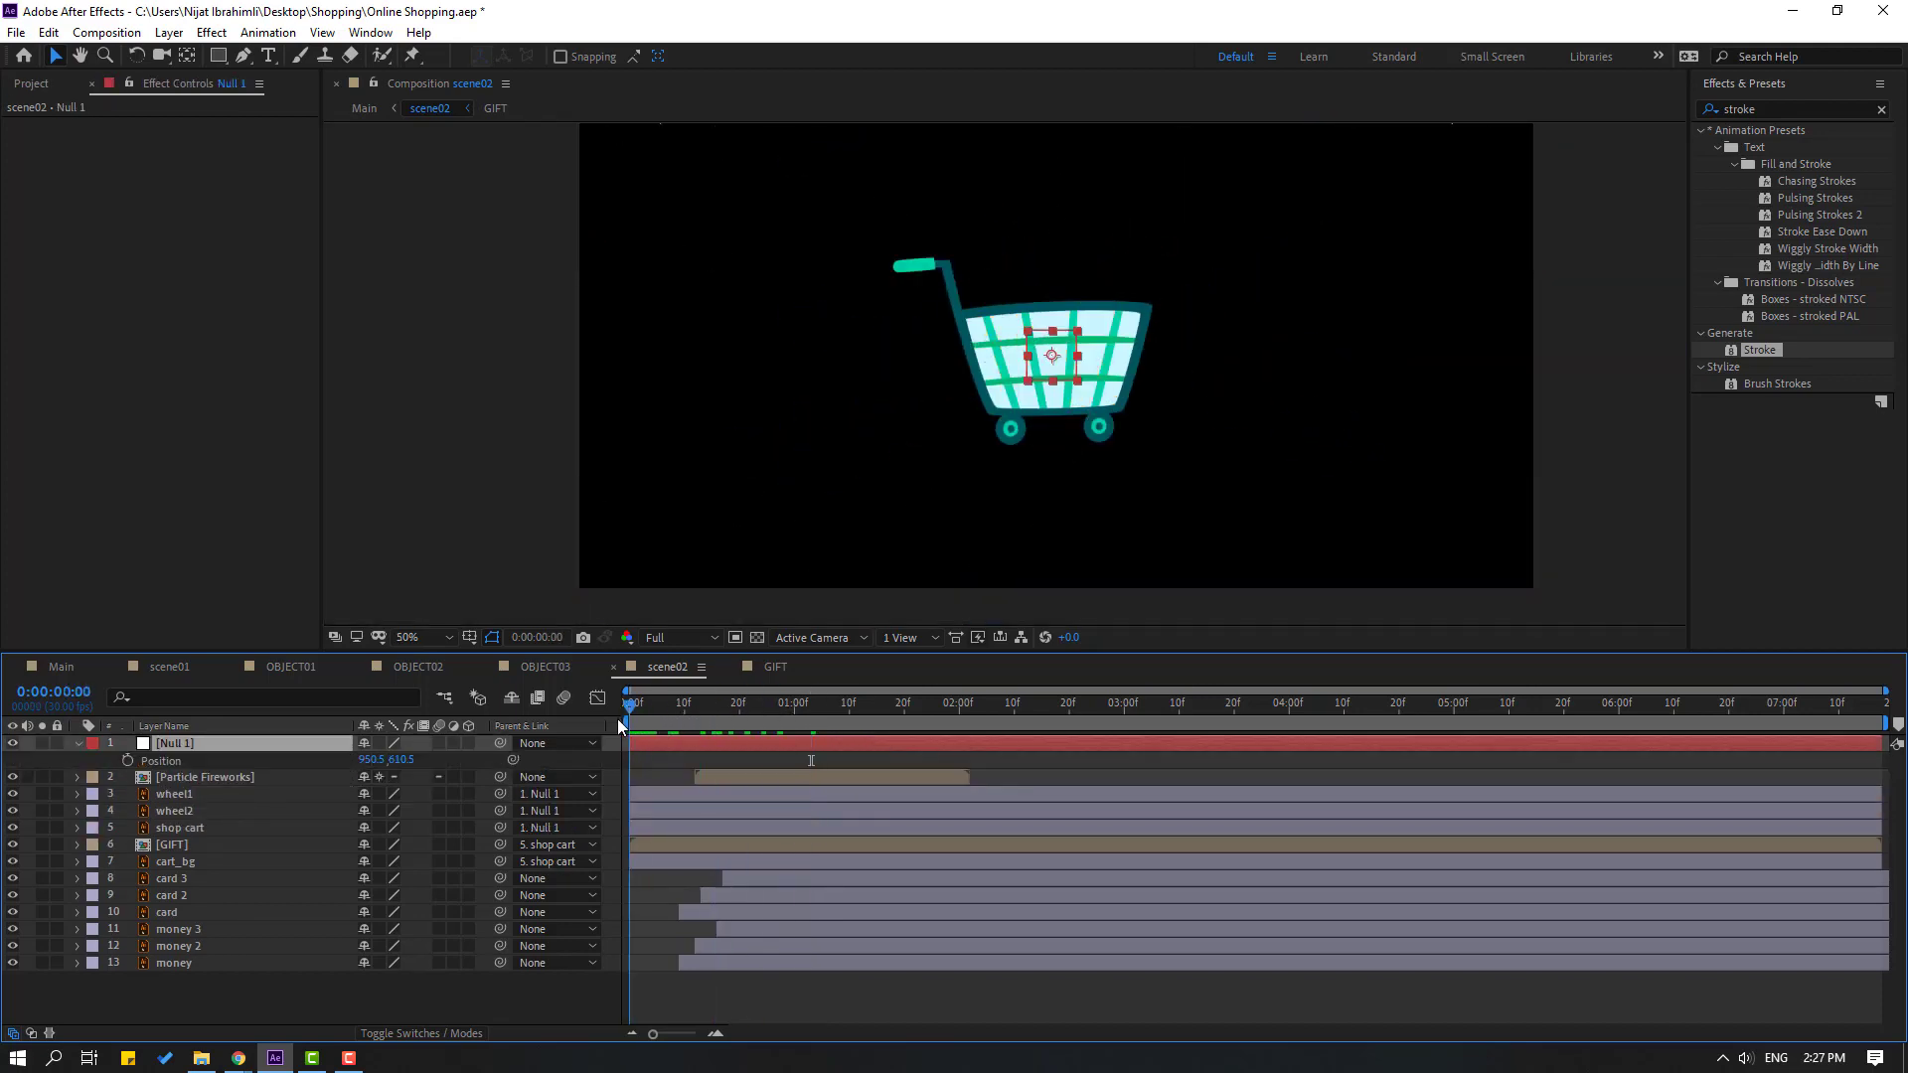
left_click_drag(371, 759, 199, 780)
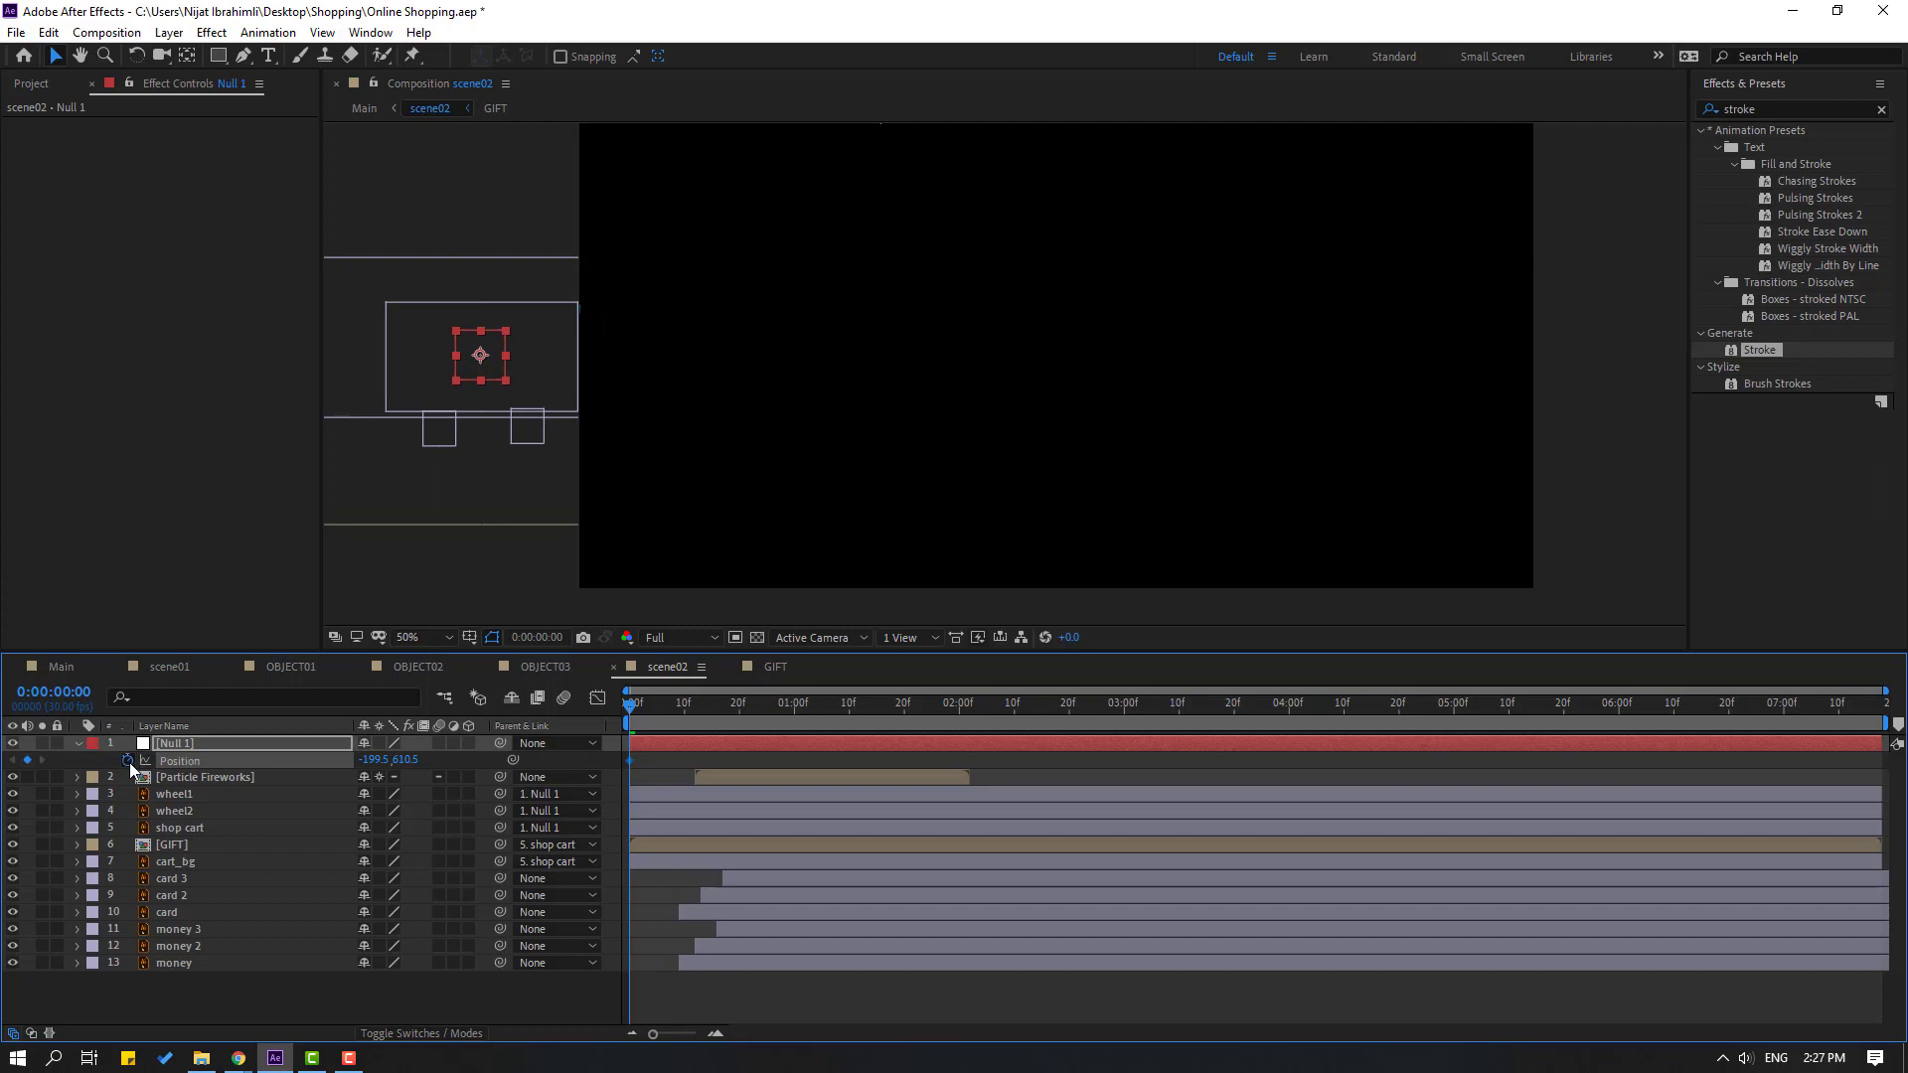
key("space")
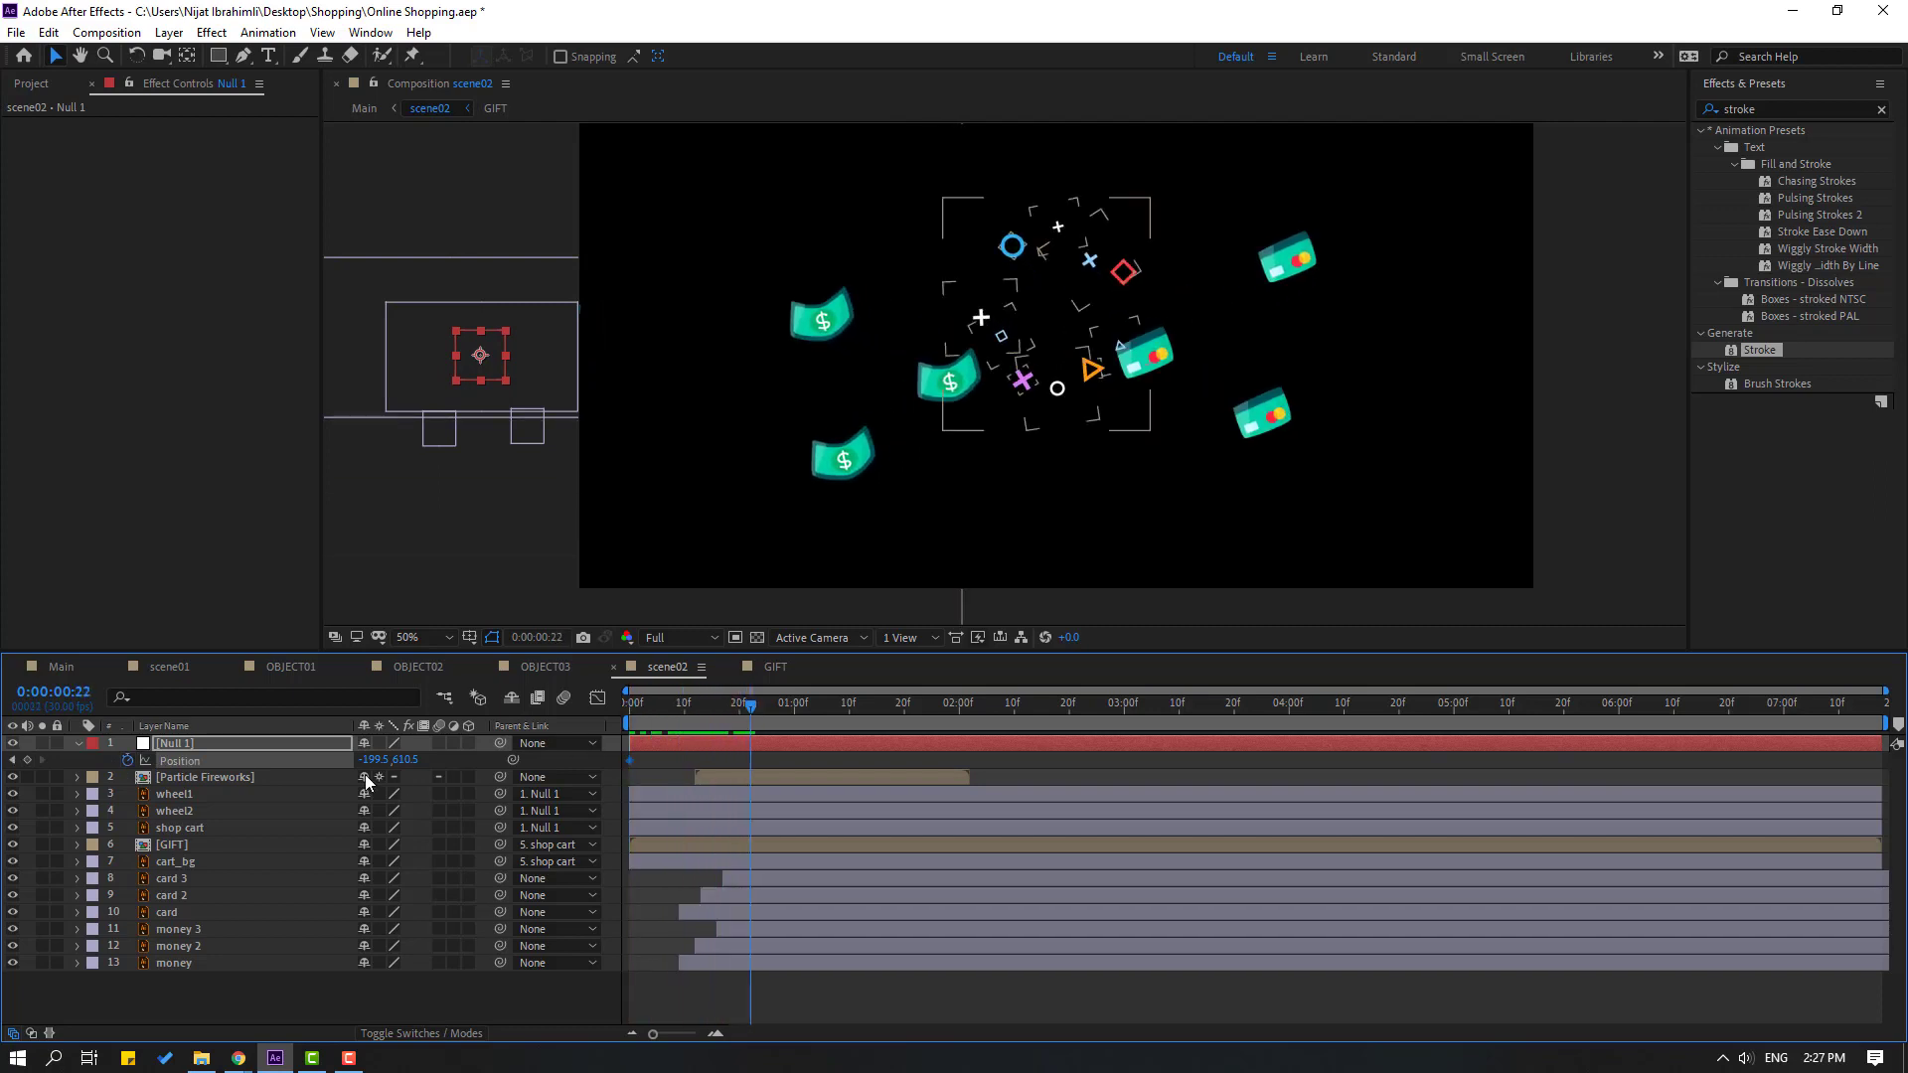
left_click_drag(456, 760, 977, 843)
Apply Easy Ease to both Position keyframes and lengthen the slowdown in the Graph Editor
left_click_drag(632, 771, 631, 767)
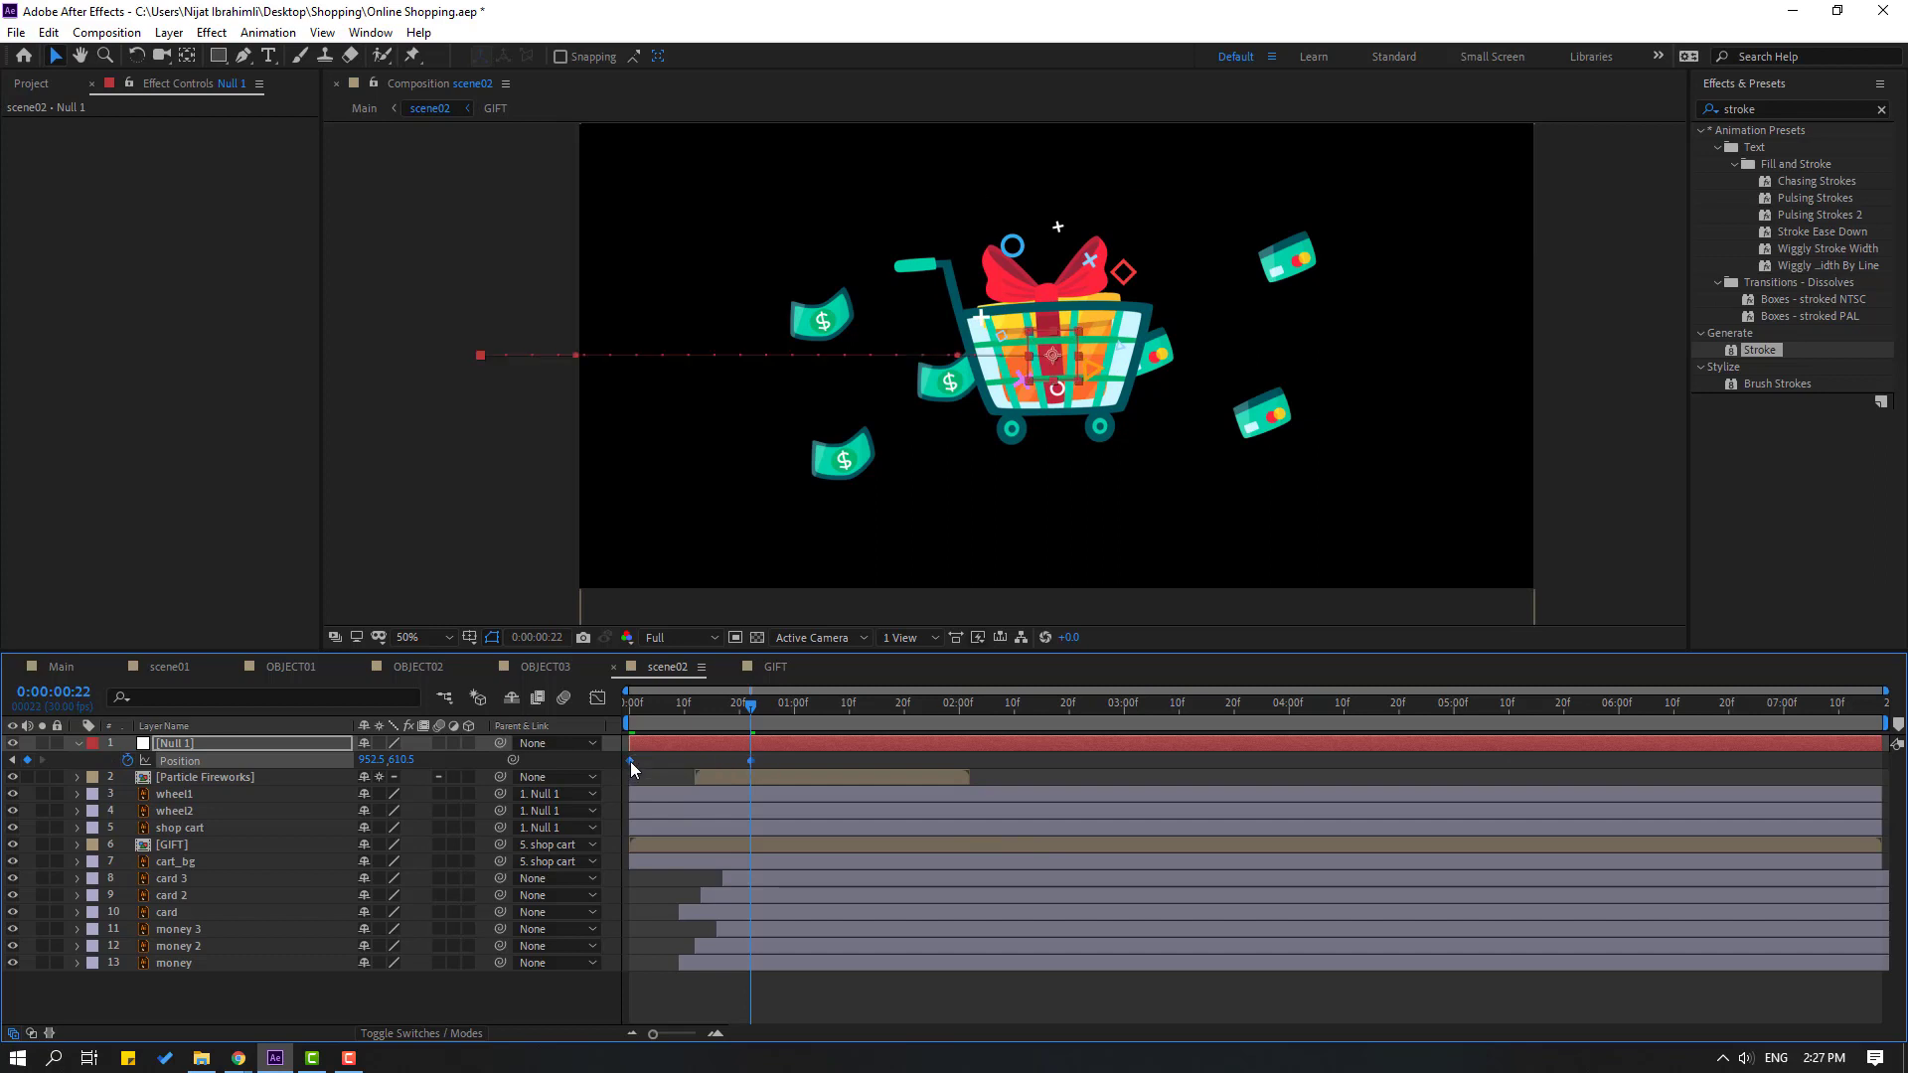
right_click(631, 761)
mouse_move(755, 1006)
left_click(916, 876)
left_click(597, 698)
left_click_drag(732, 976, 697, 976)
key("space")
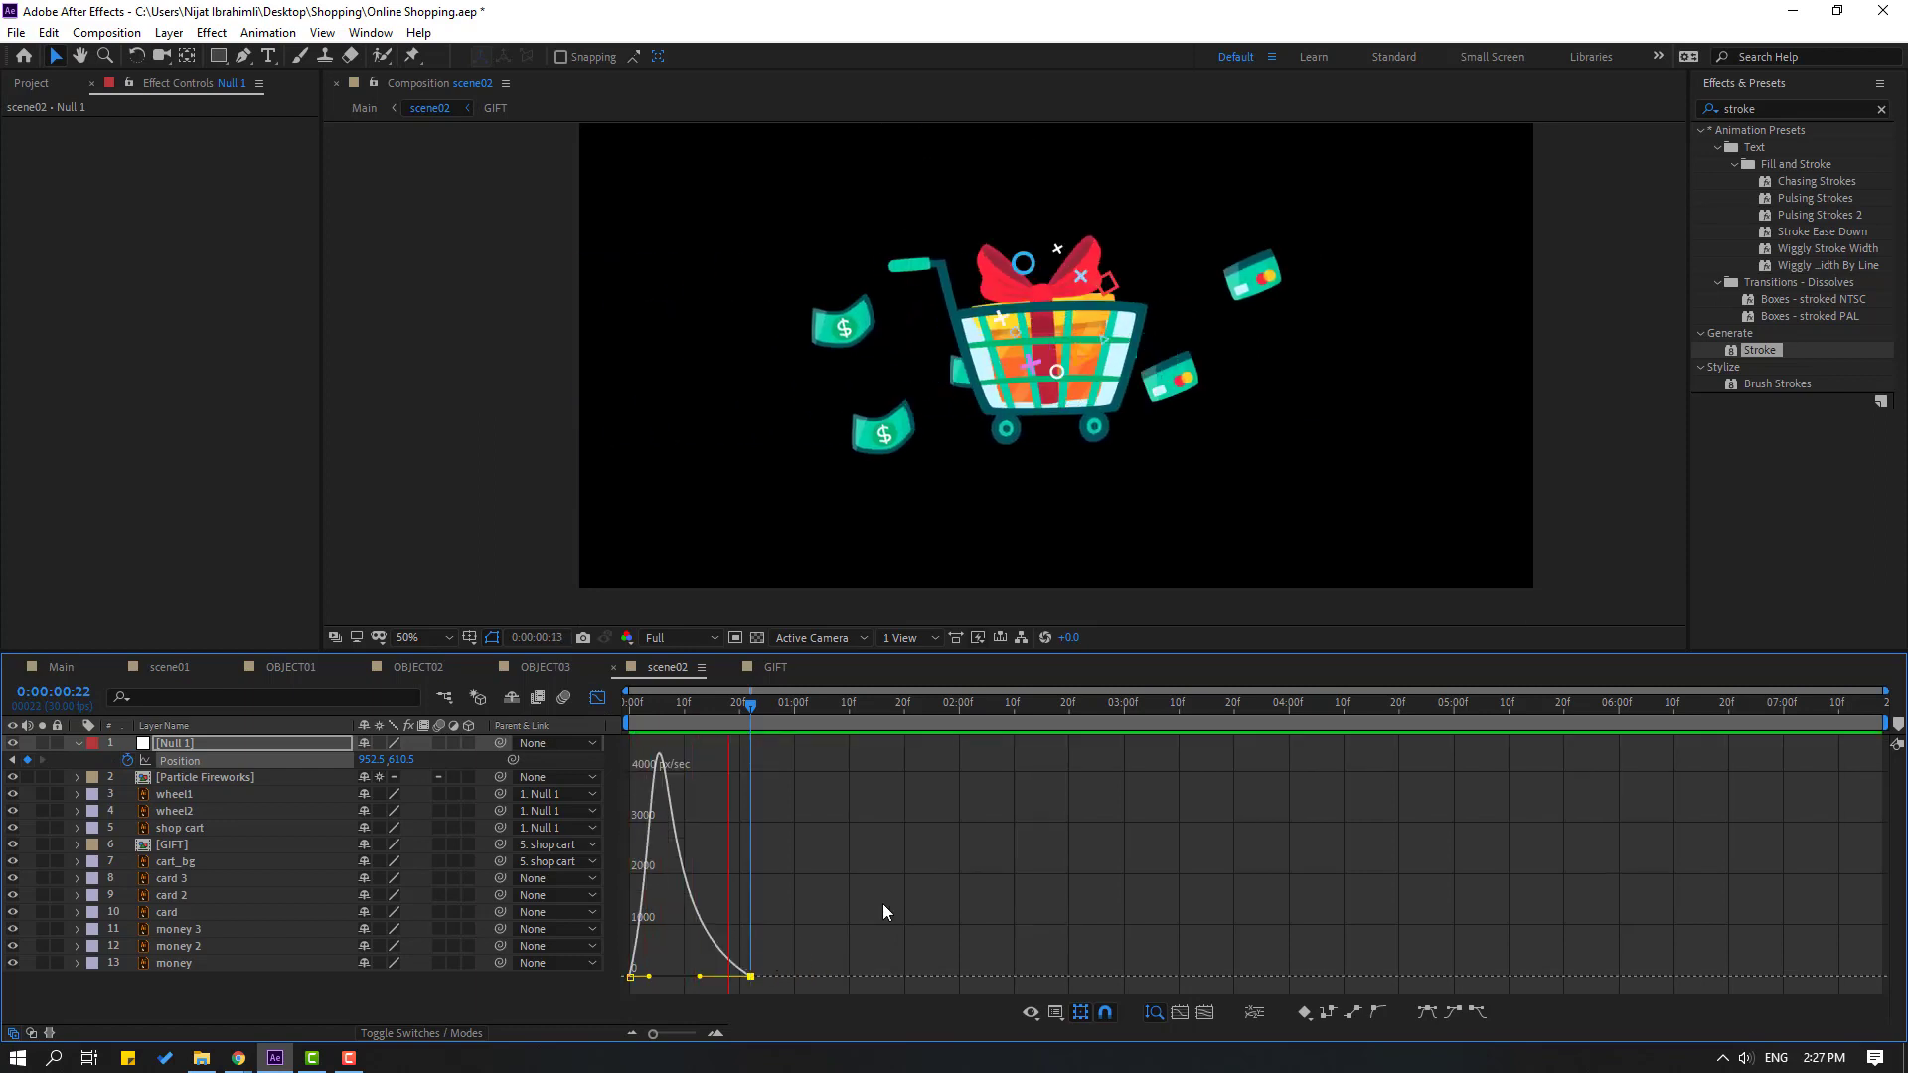
left_click(597, 698)
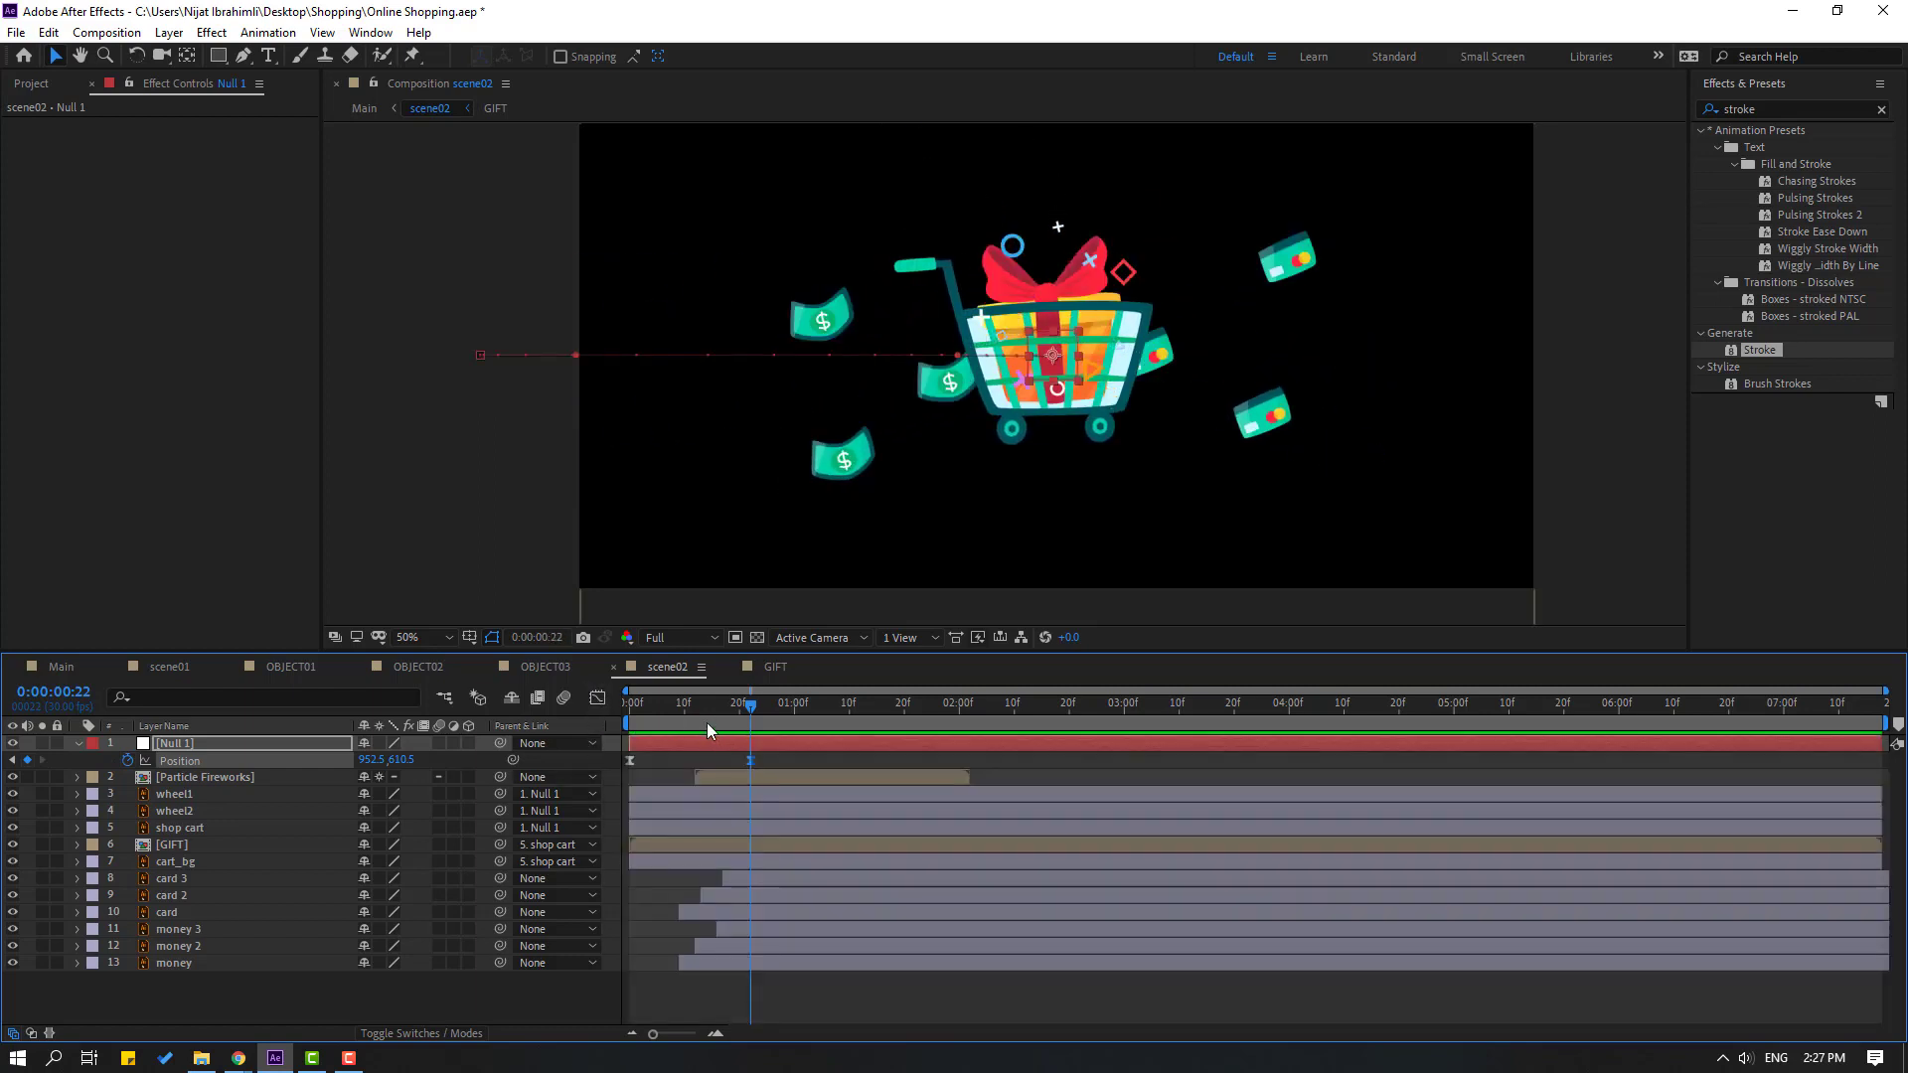
left_click(219, 833)
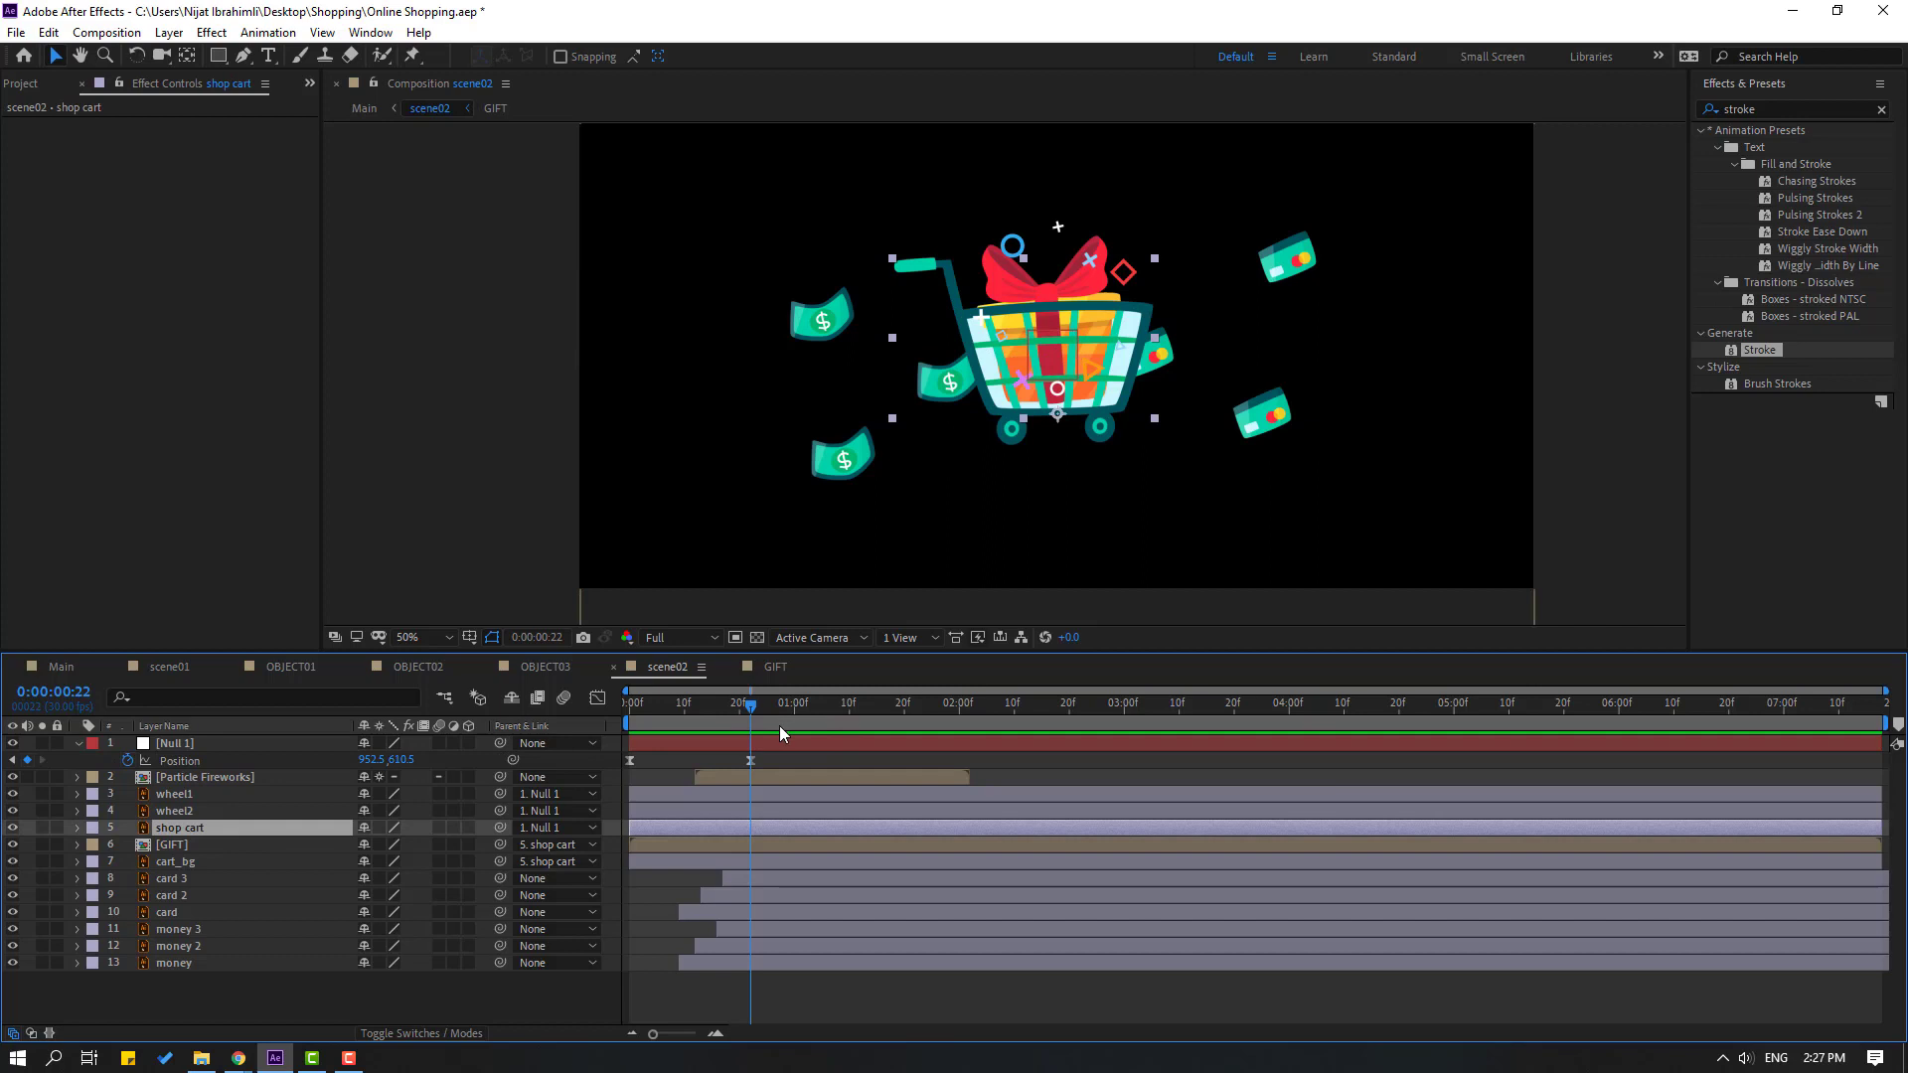
Keyframe the shop cart's Rotation at 0 on frame 12, tilting to 7 degrees by frame 21
key("r")
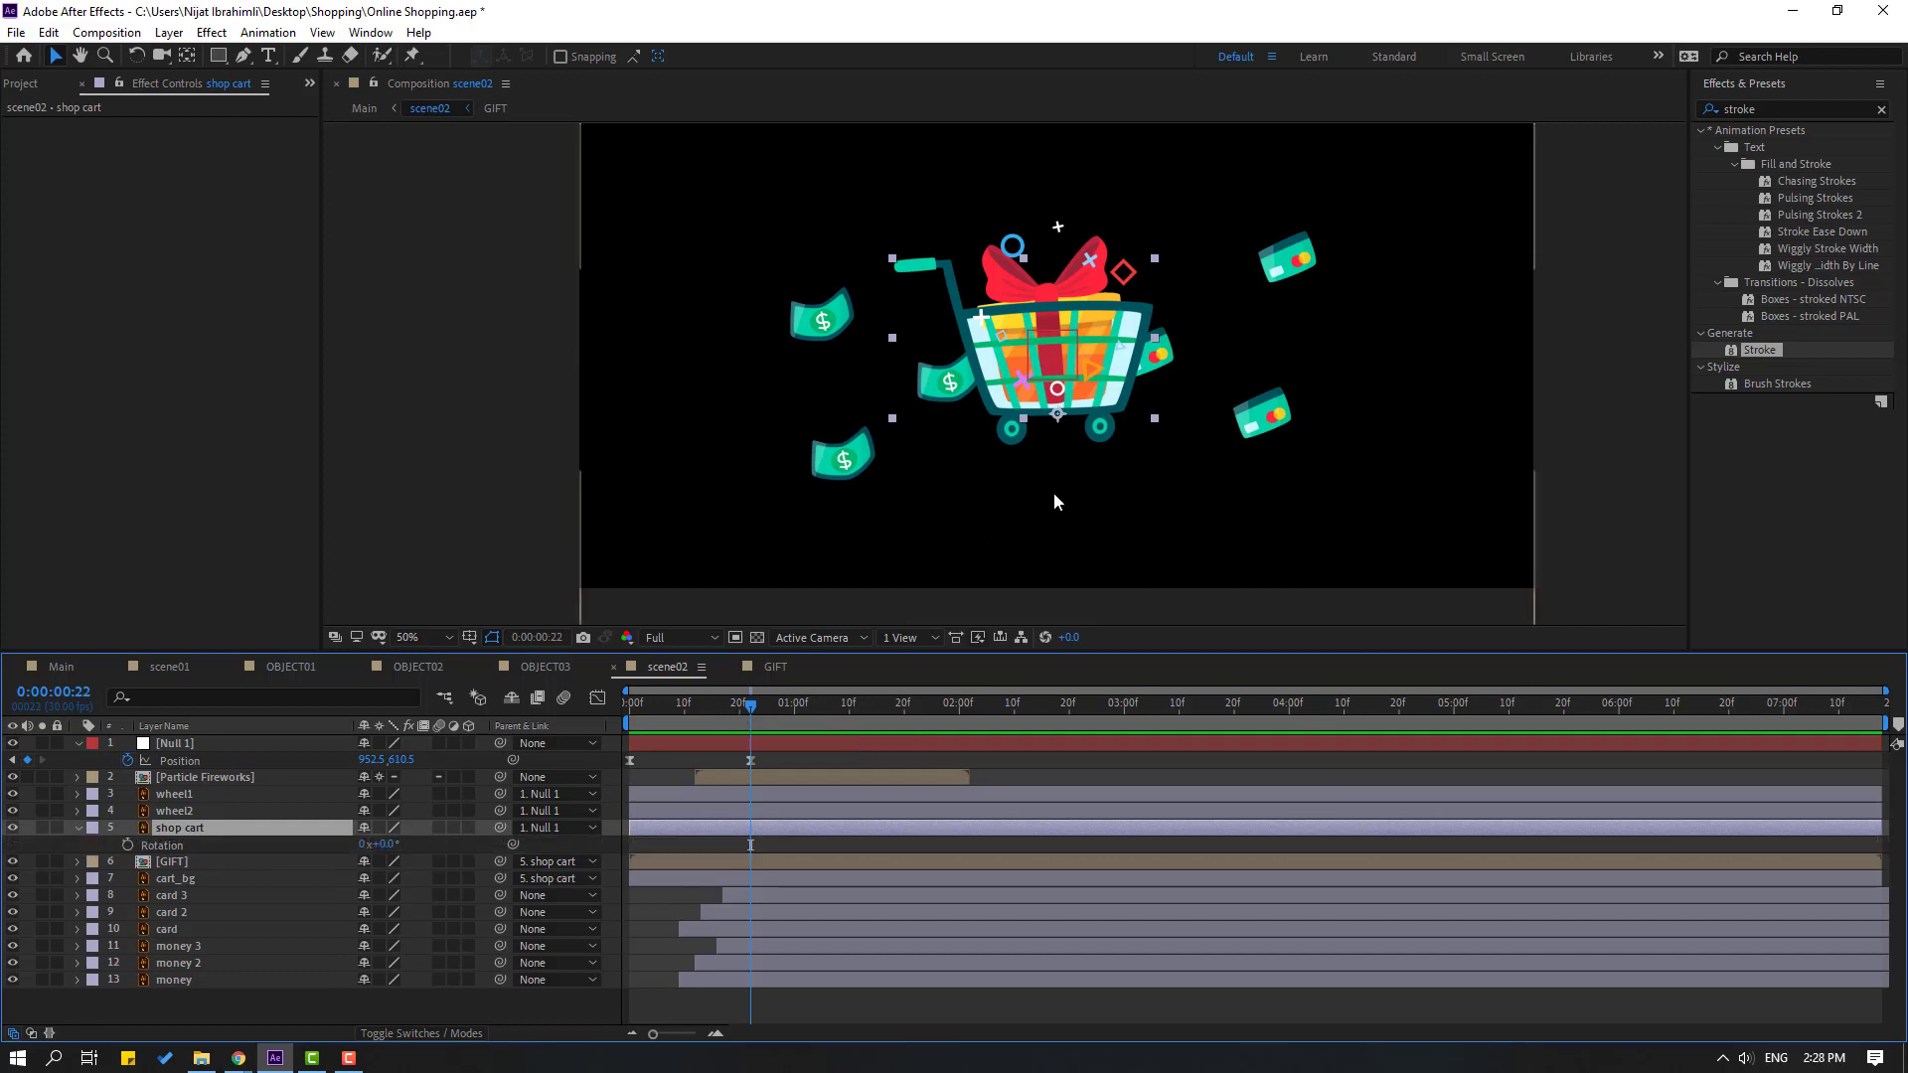
scroll(932, 580, "up", 2)
left_click(693, 704)
left_click(127, 844)
left_click_drag(697, 702, 739, 705)
left_click_drag(382, 843, 391, 843)
Keyframe the cart's Position to dip from y 167.9 to 178.9 and rise to 169.9
key("shift+p")
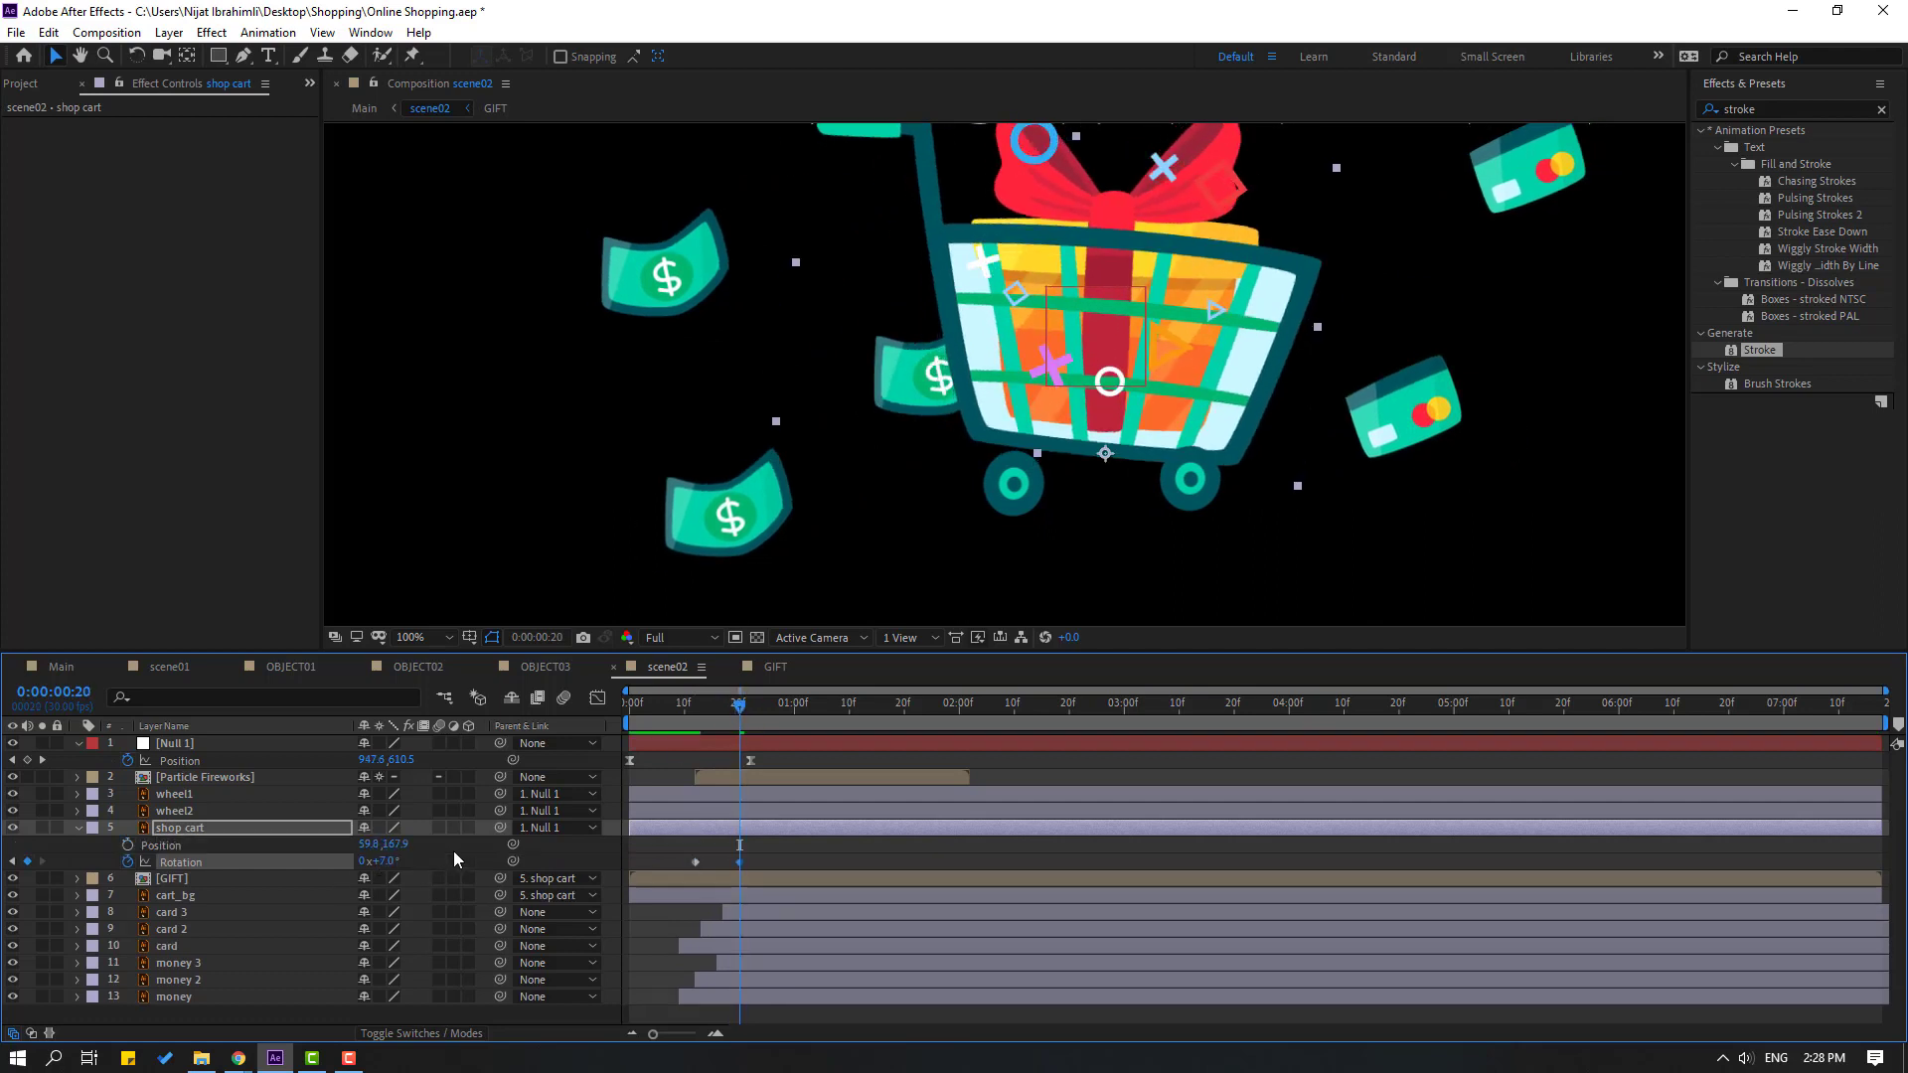
left_click_drag(710, 712, 723, 708)
key("alt+shift+p")
key("Down")
key("Down")
key("Down")
key("Down")
key("Down")
key("Down")
key("Down")
key("Down")
key("Down")
key("Down")
key("Down")
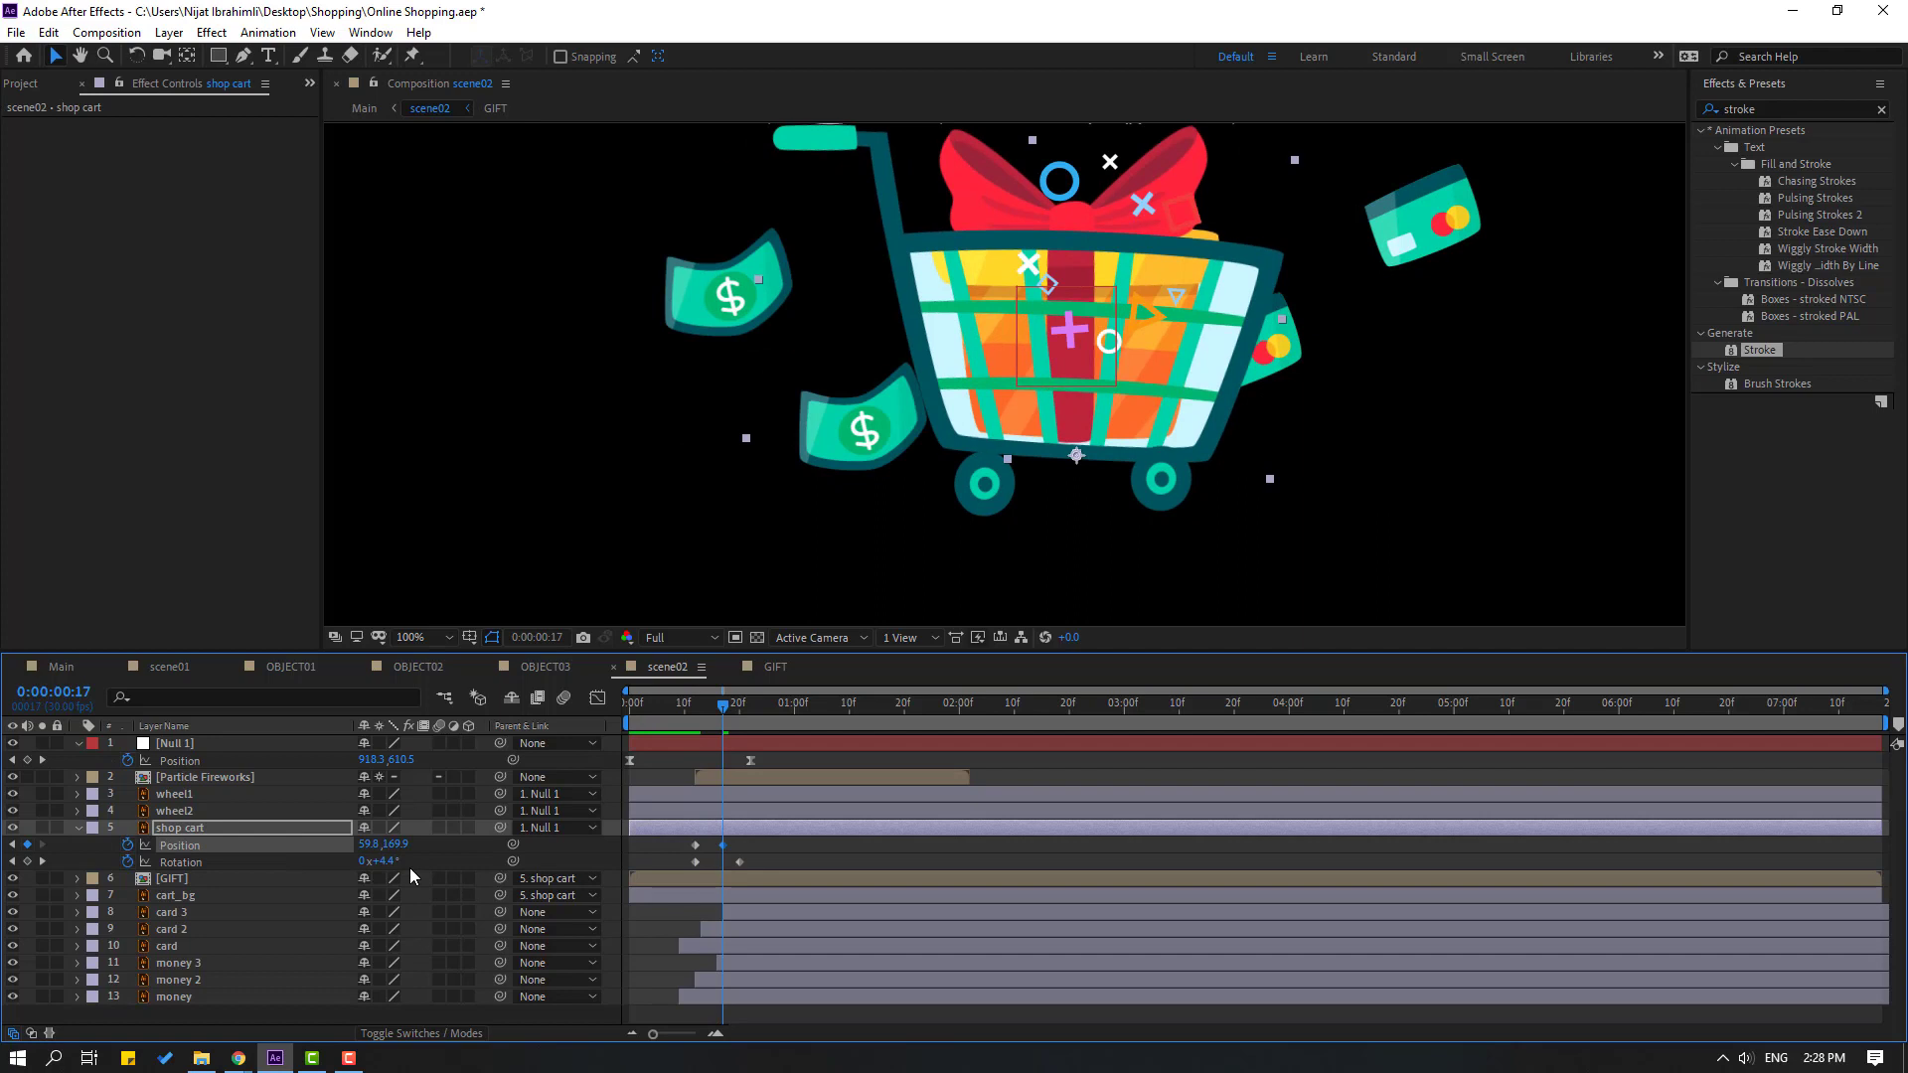
left_click_drag(727, 707, 755, 709)
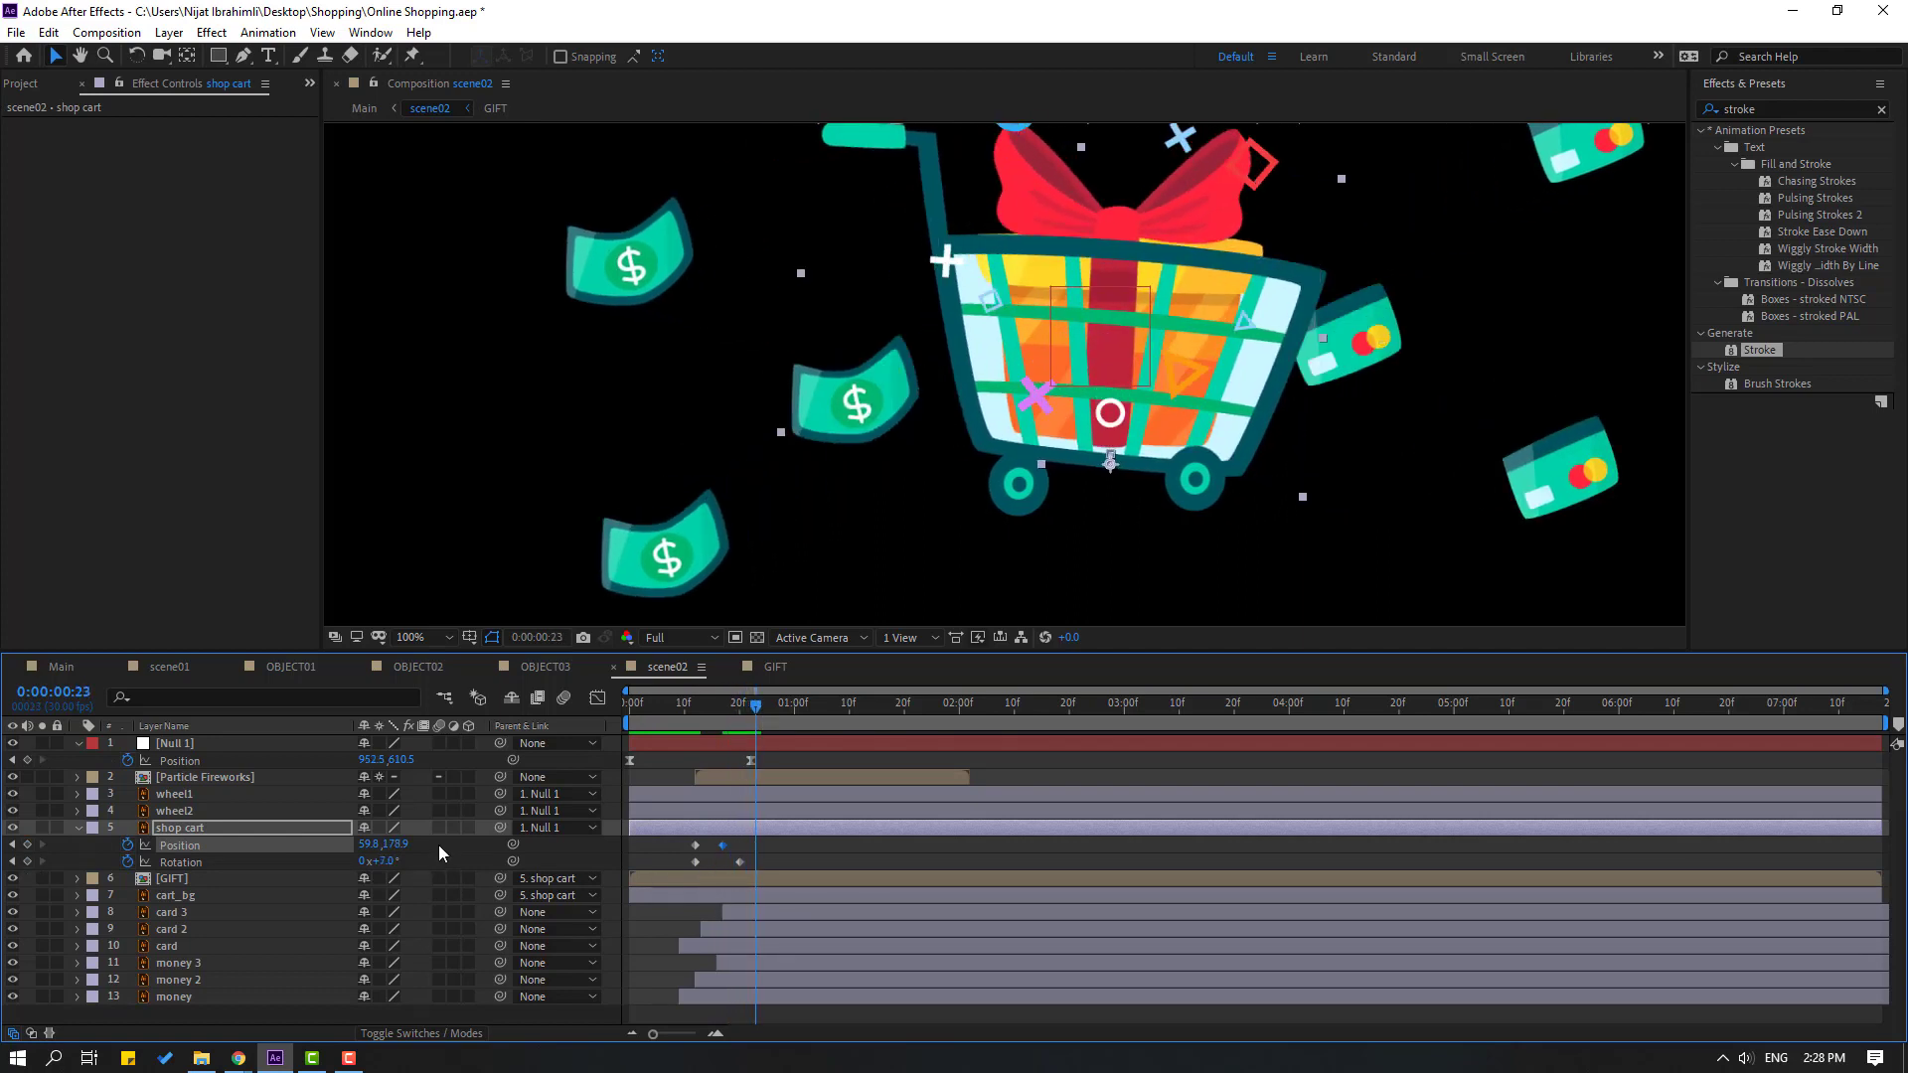
key("Up")
key("Up")
key("Up")
key("Up")
key("Up")
key("Up")
key("Up")
key("Up")
key("Up")
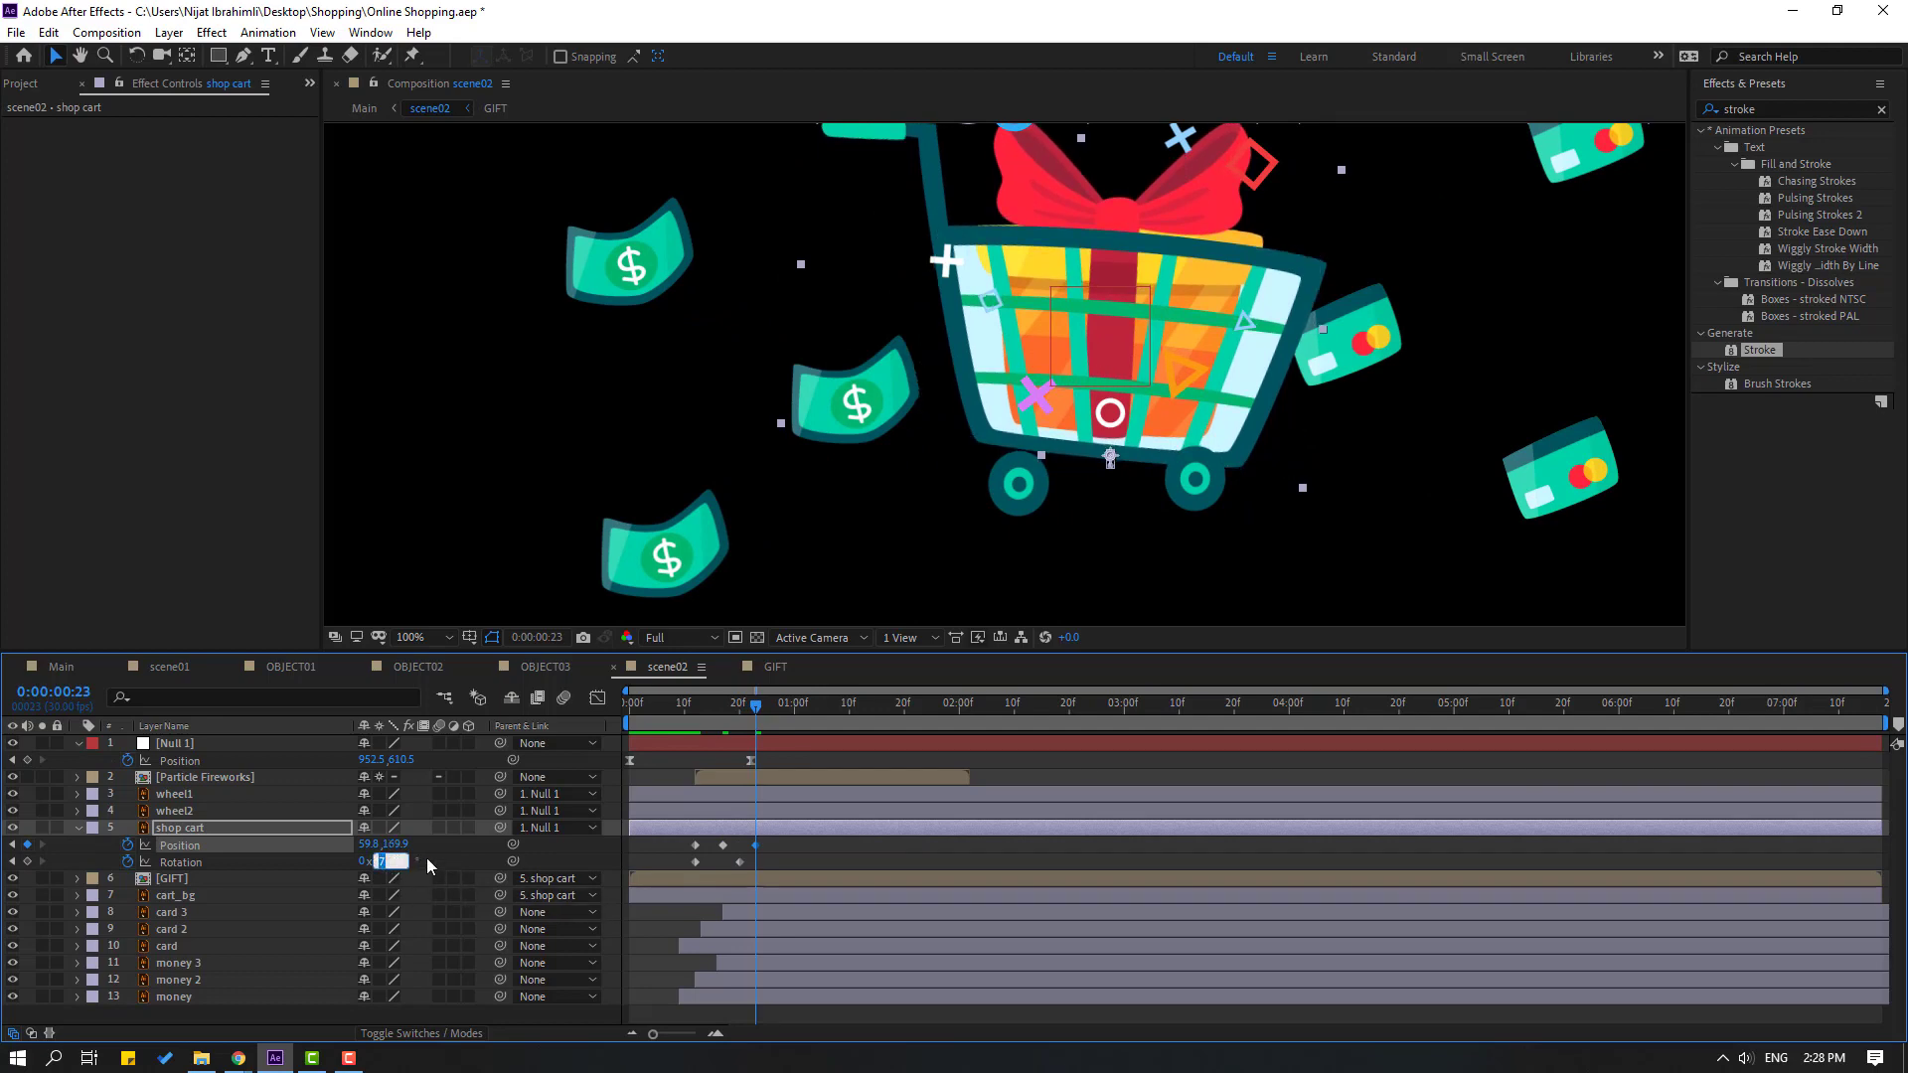
Add Rotation keyframes of -2 and 0 degrees, then shift two keyframes later
left_click(388, 870)
type("-")
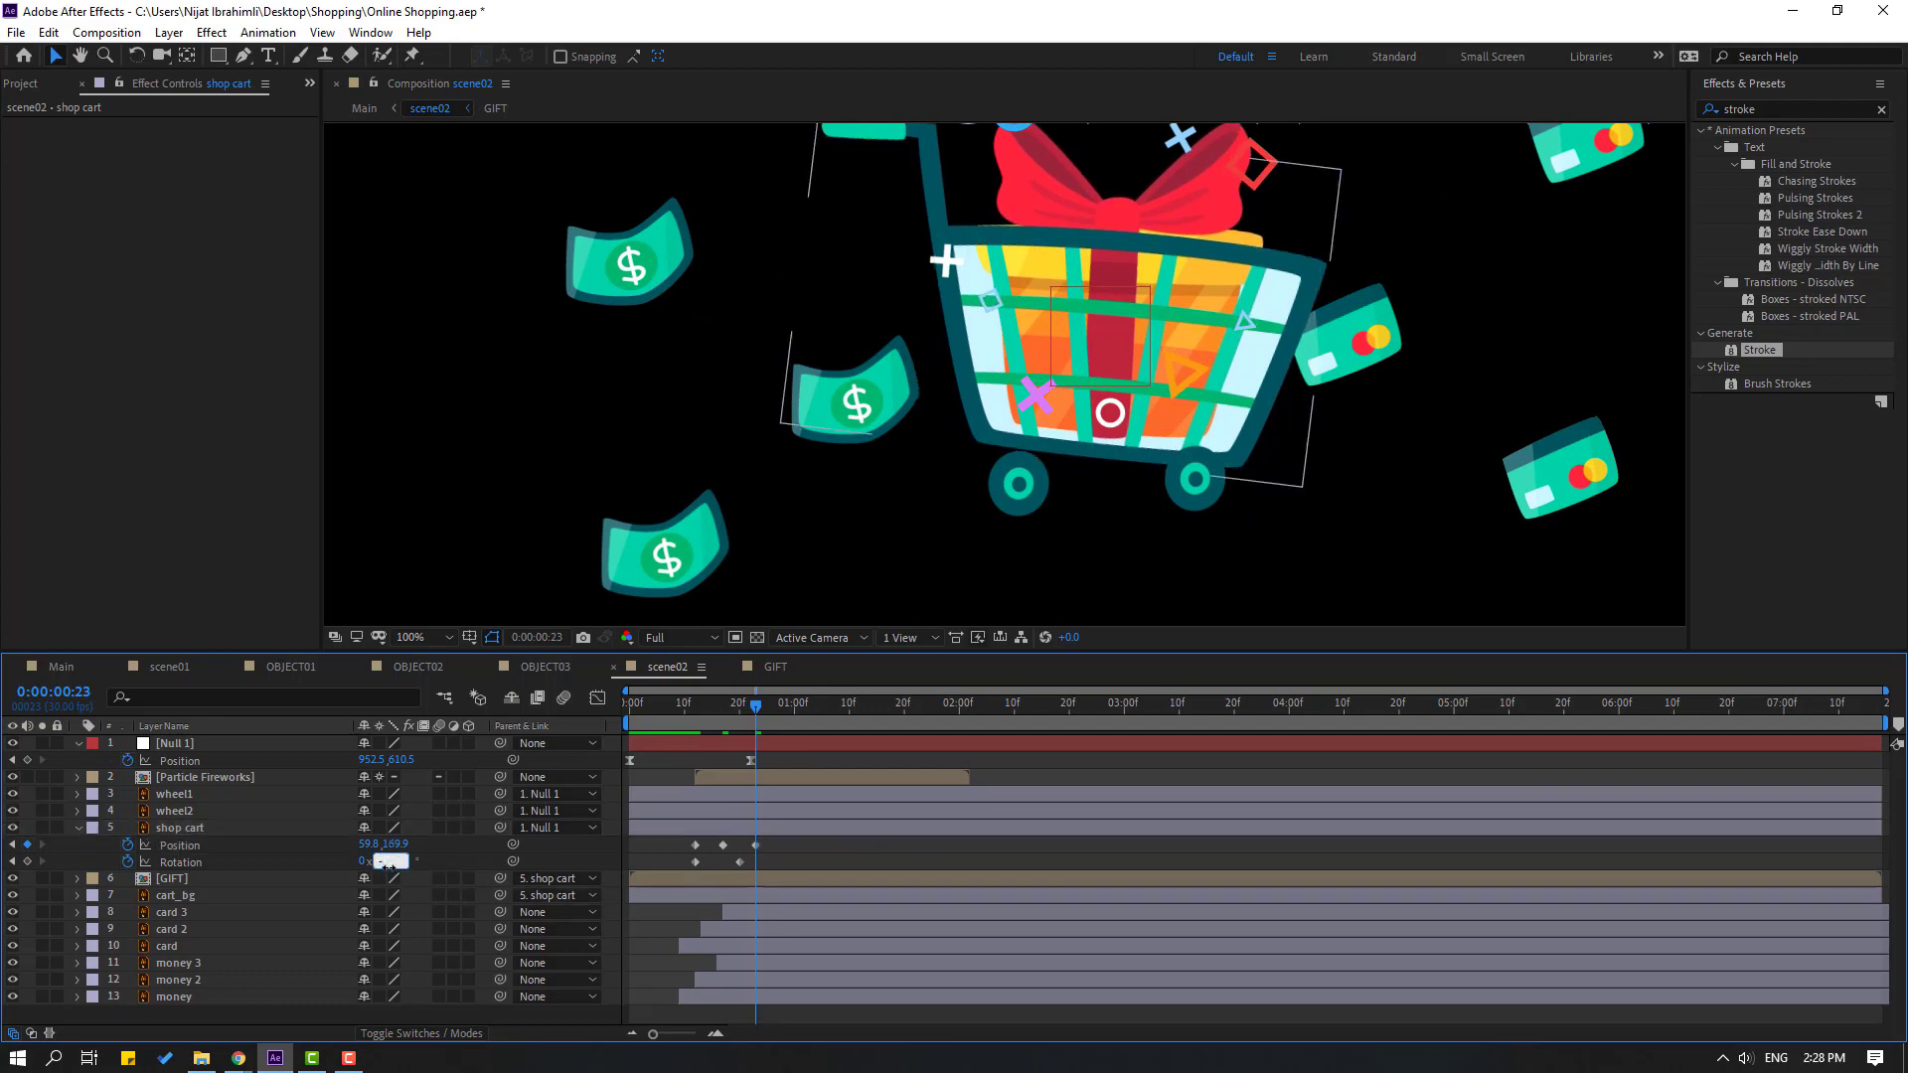
type("2")
key("Return")
left_click_drag(757, 707, 785, 714)
key("ctrl+v")
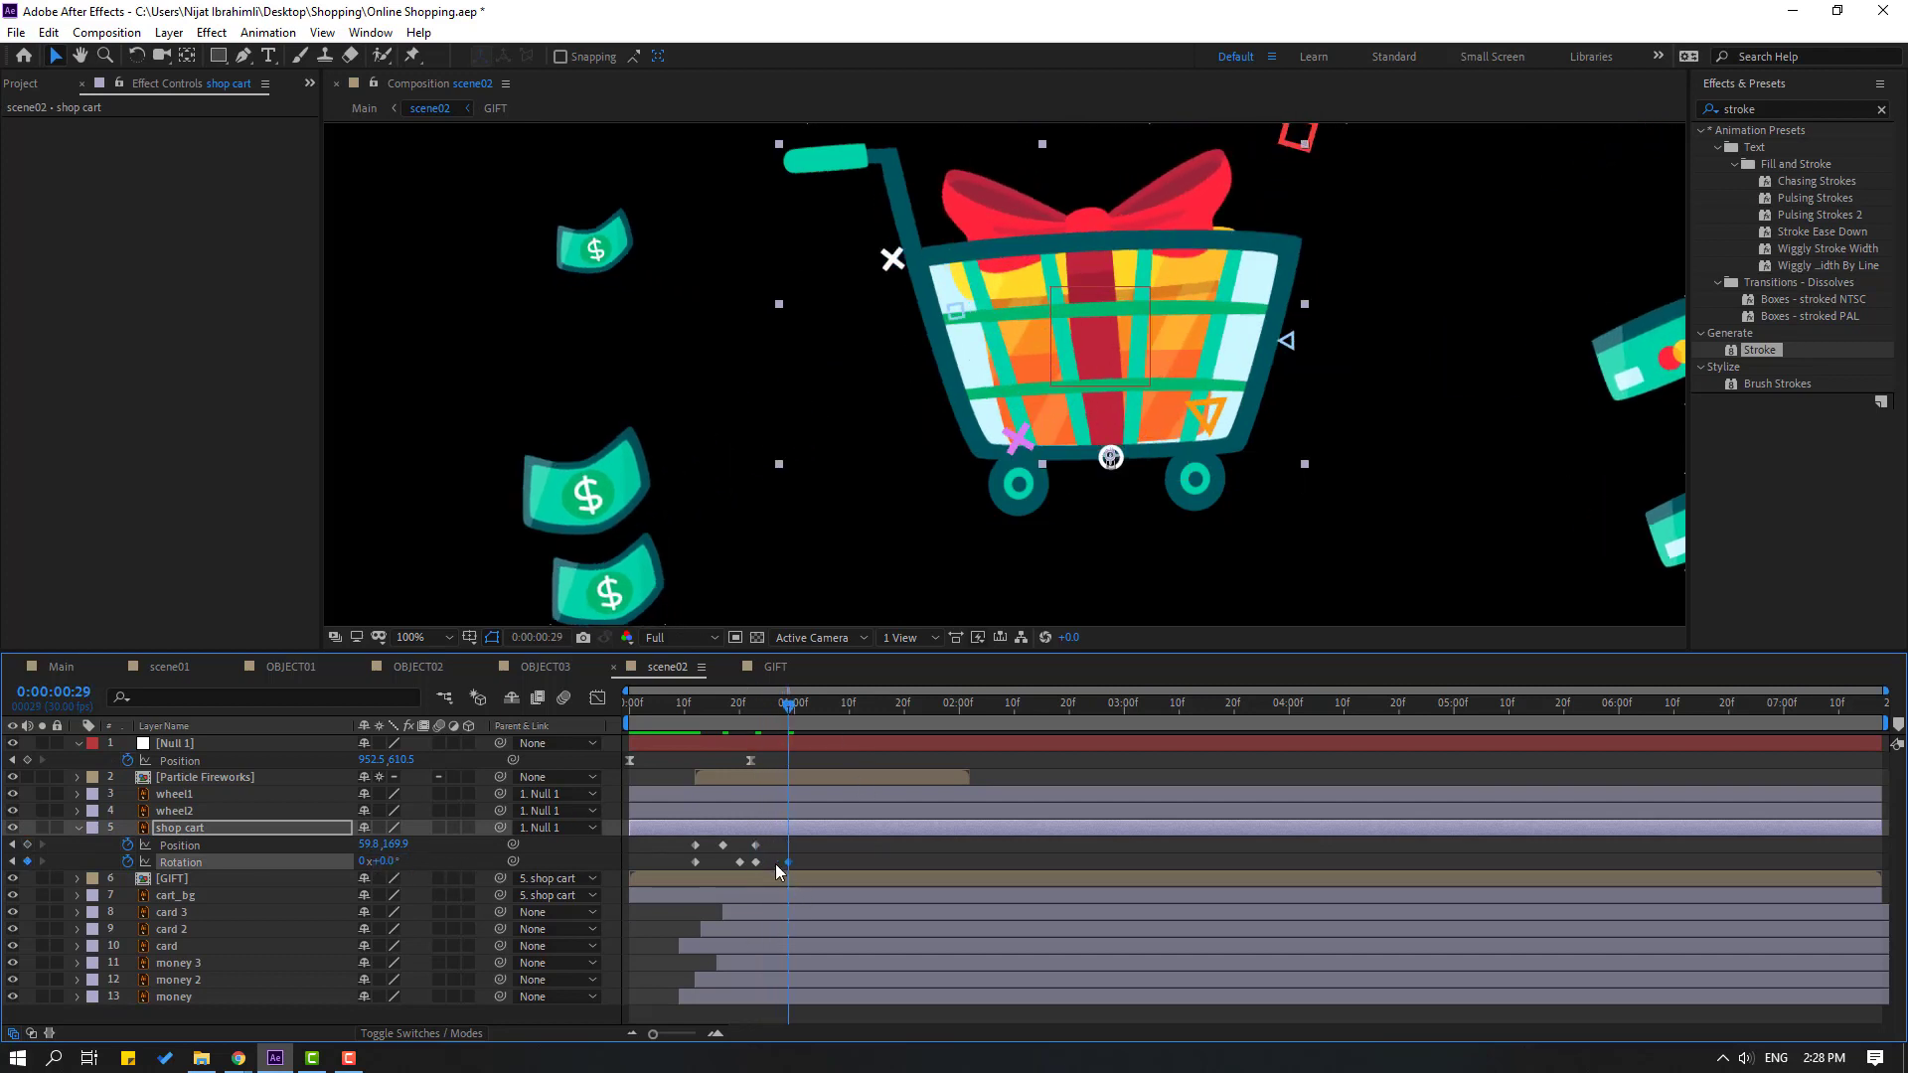
left_click_drag(788, 861, 684, 872)
Apply Easy Ease to all the wobble keyframes and preview the landing
left_click(739, 862)
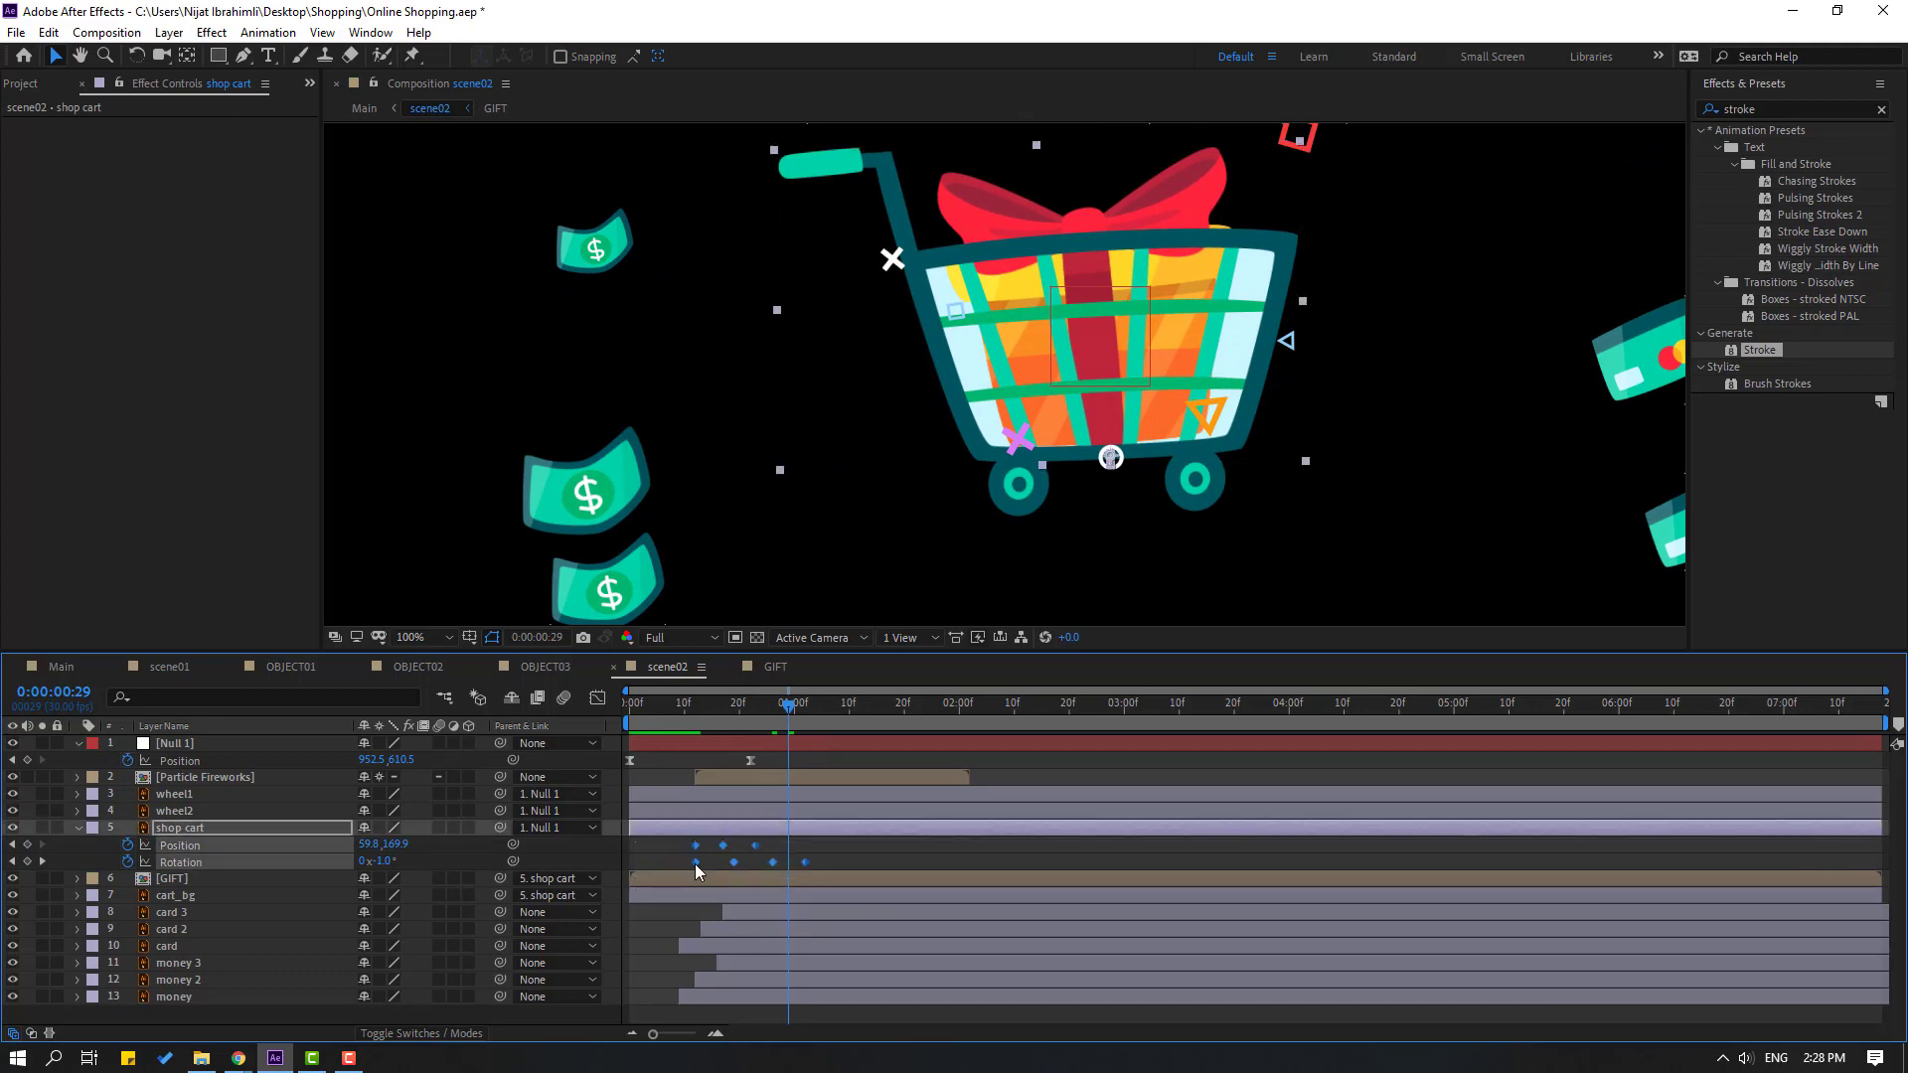
right_click(695, 862)
mouse_move(824, 849)
left_click(979, 914)
key("space")
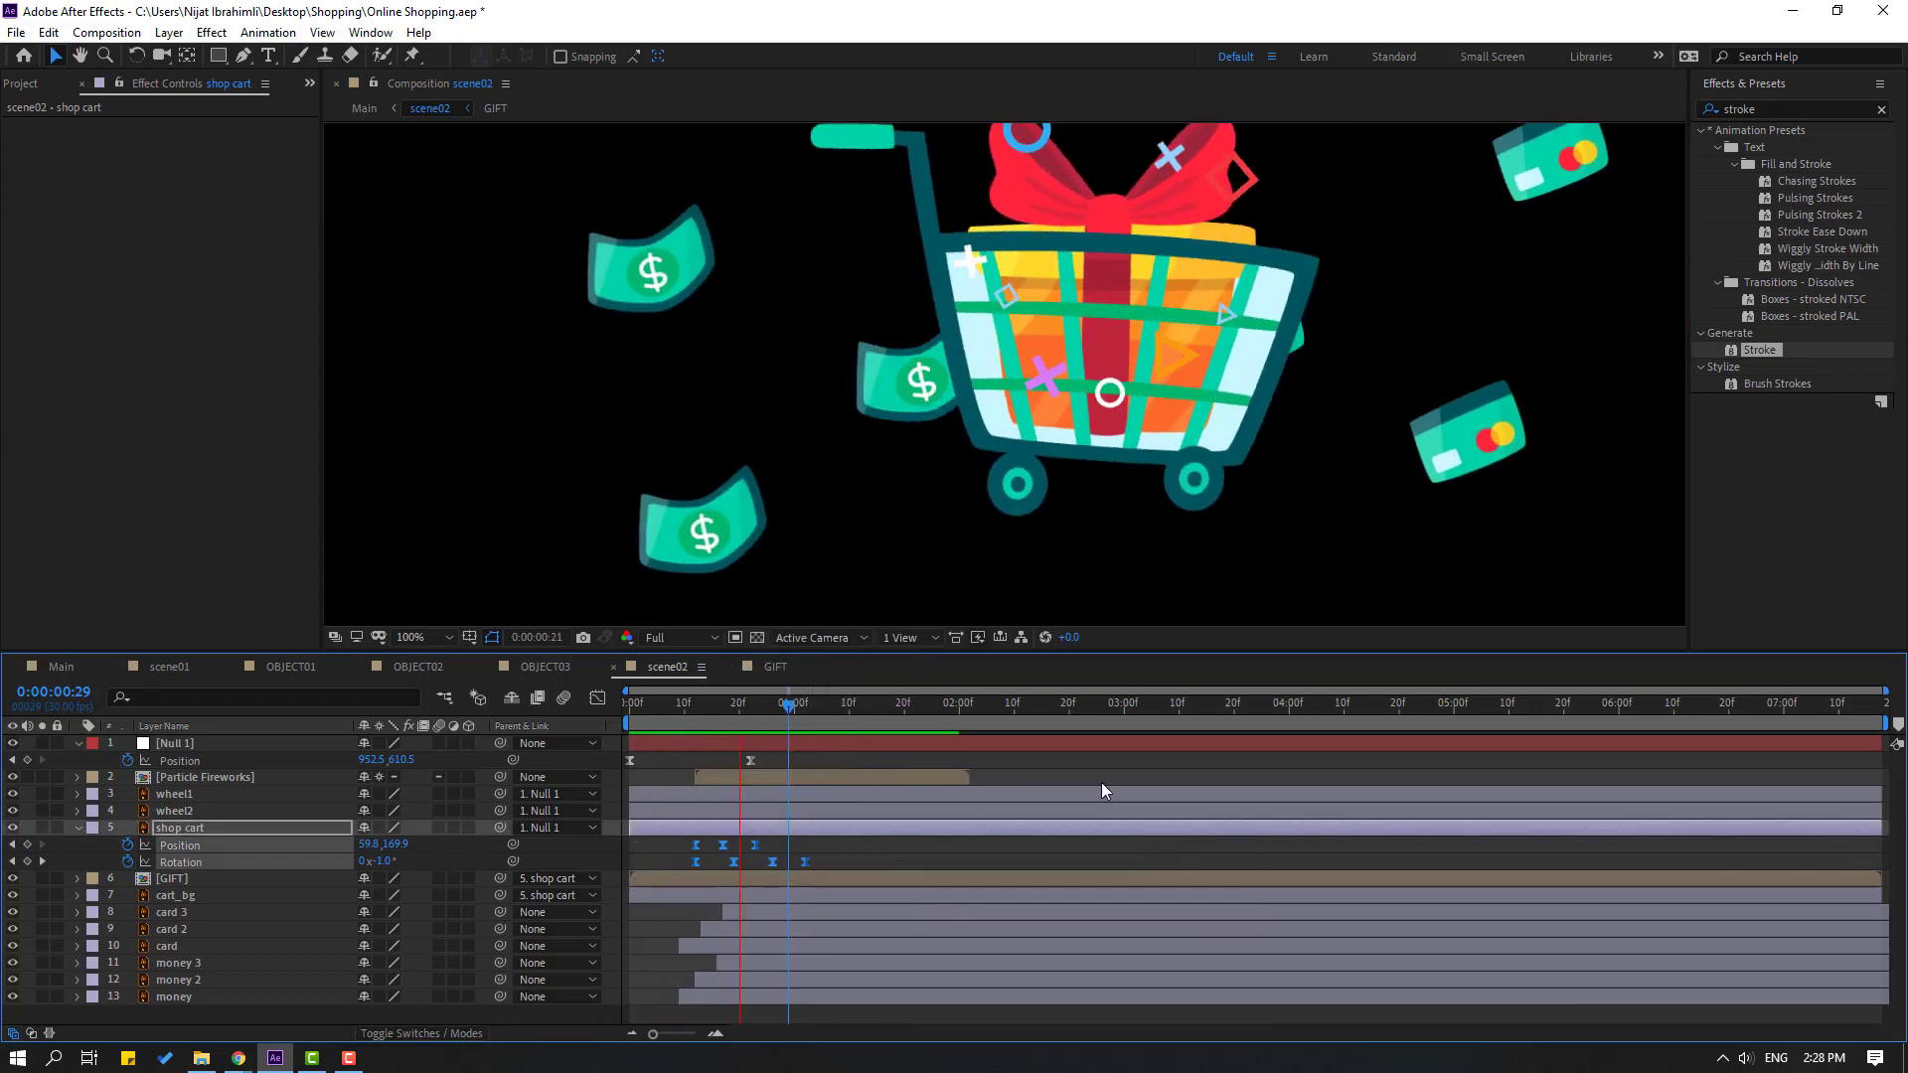
scroll(1261, 544, "down", 4)
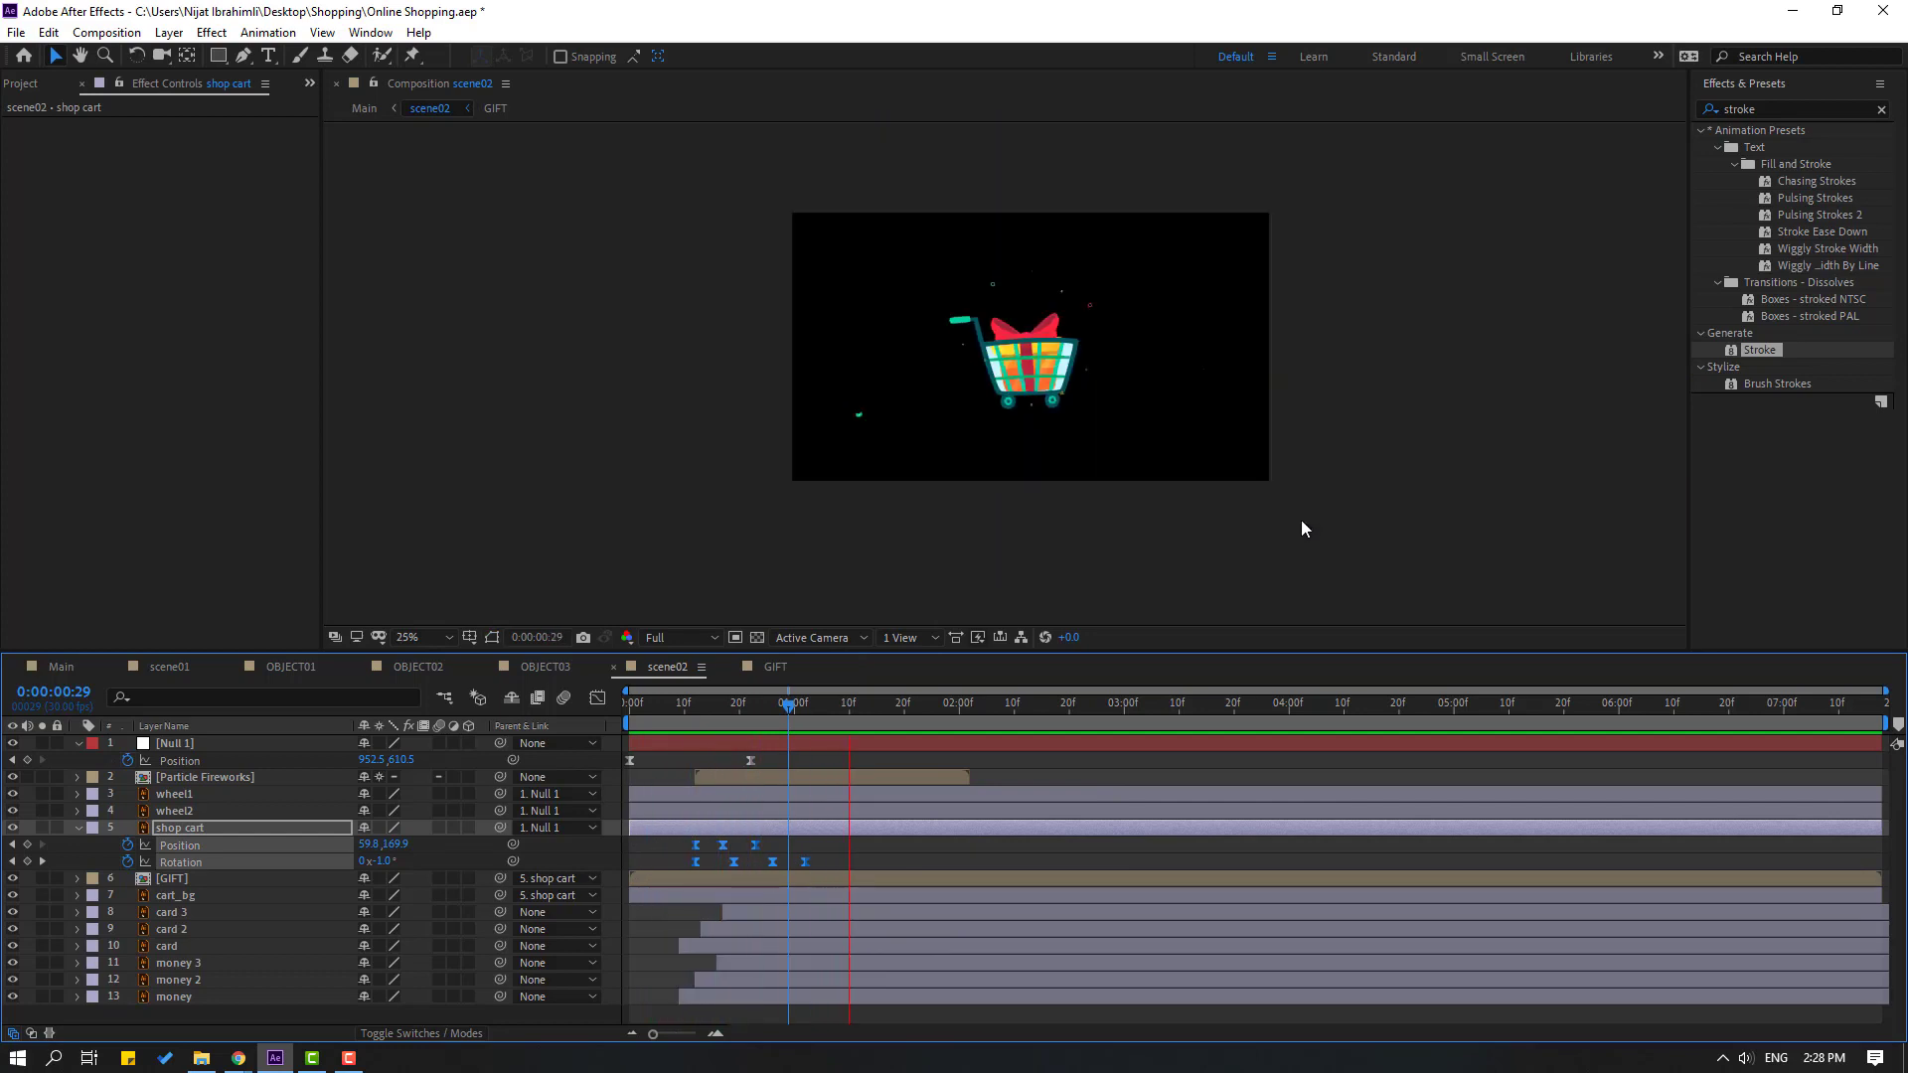
Try starting the GIFT layer later, then undo that change
key("space")
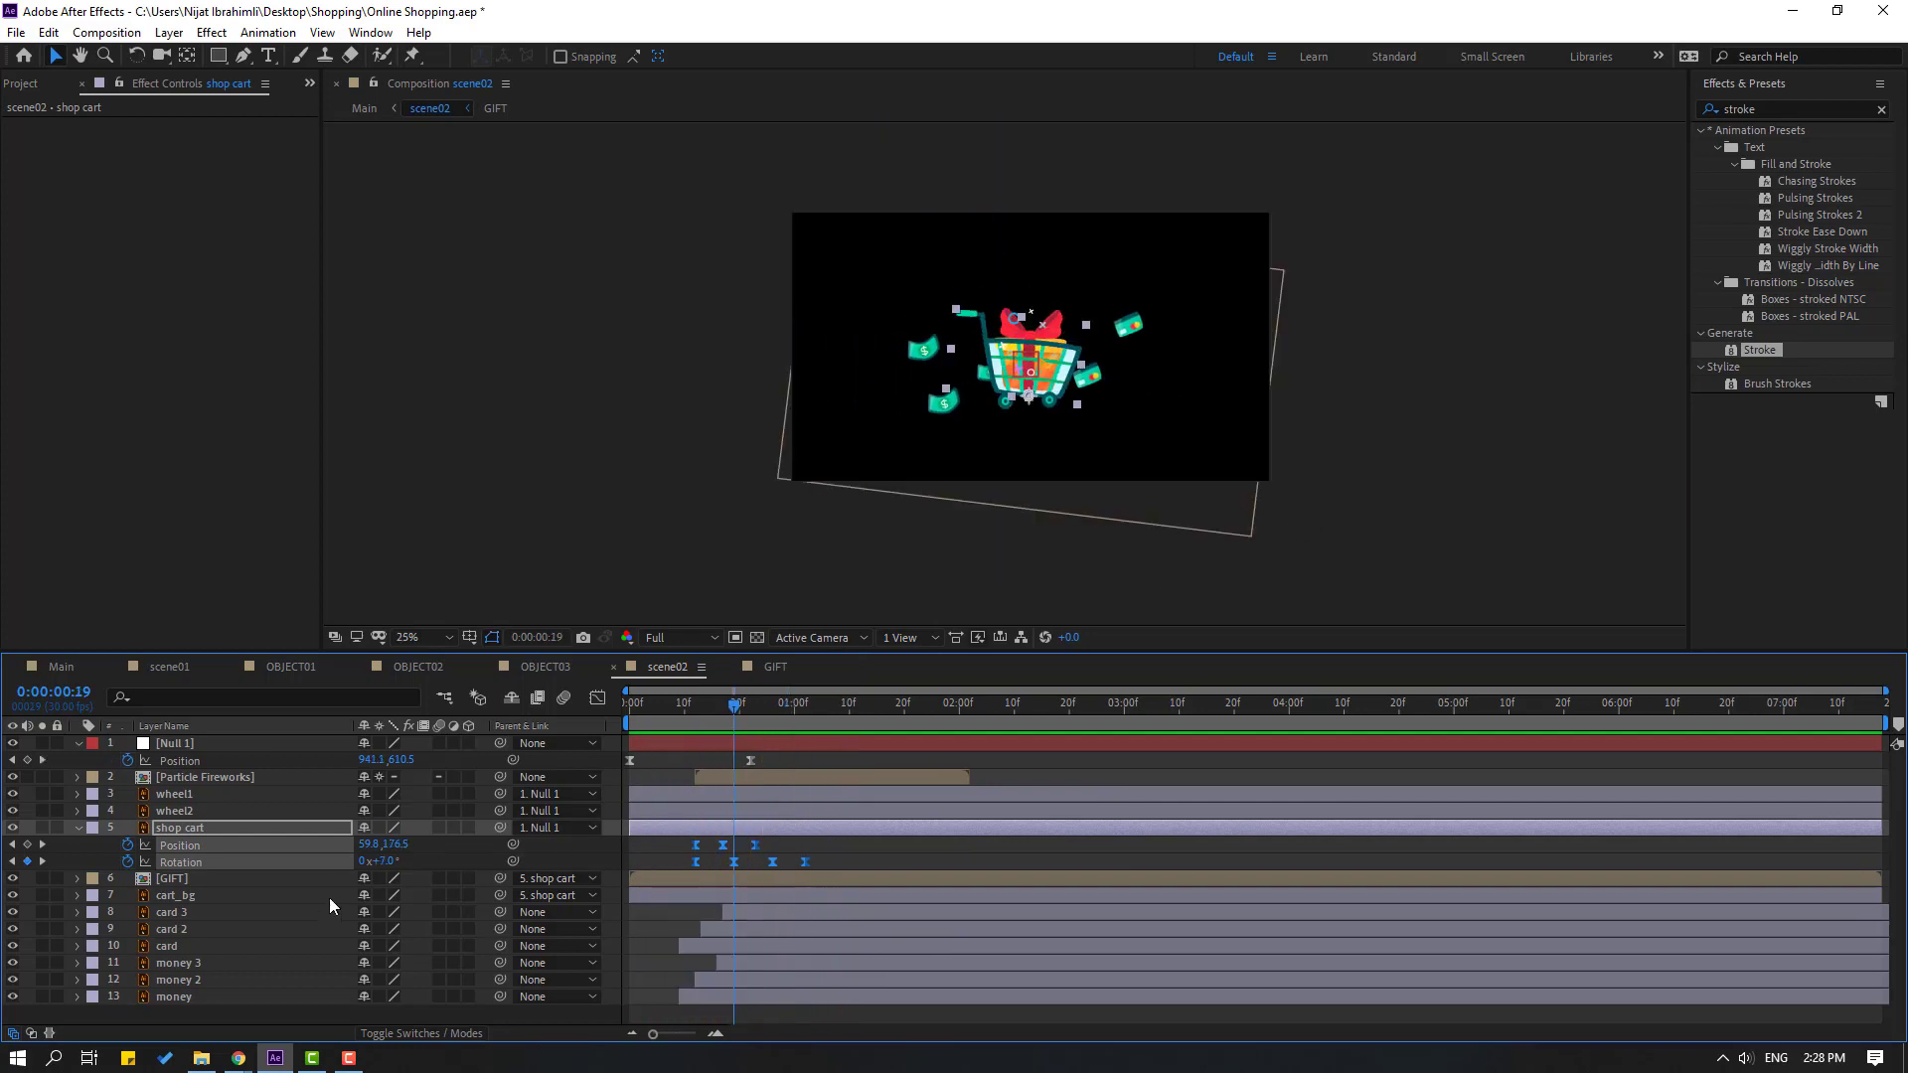
left_click(183, 880)
left_click_drag(683, 877, 747, 876)
key("space")
key("space")
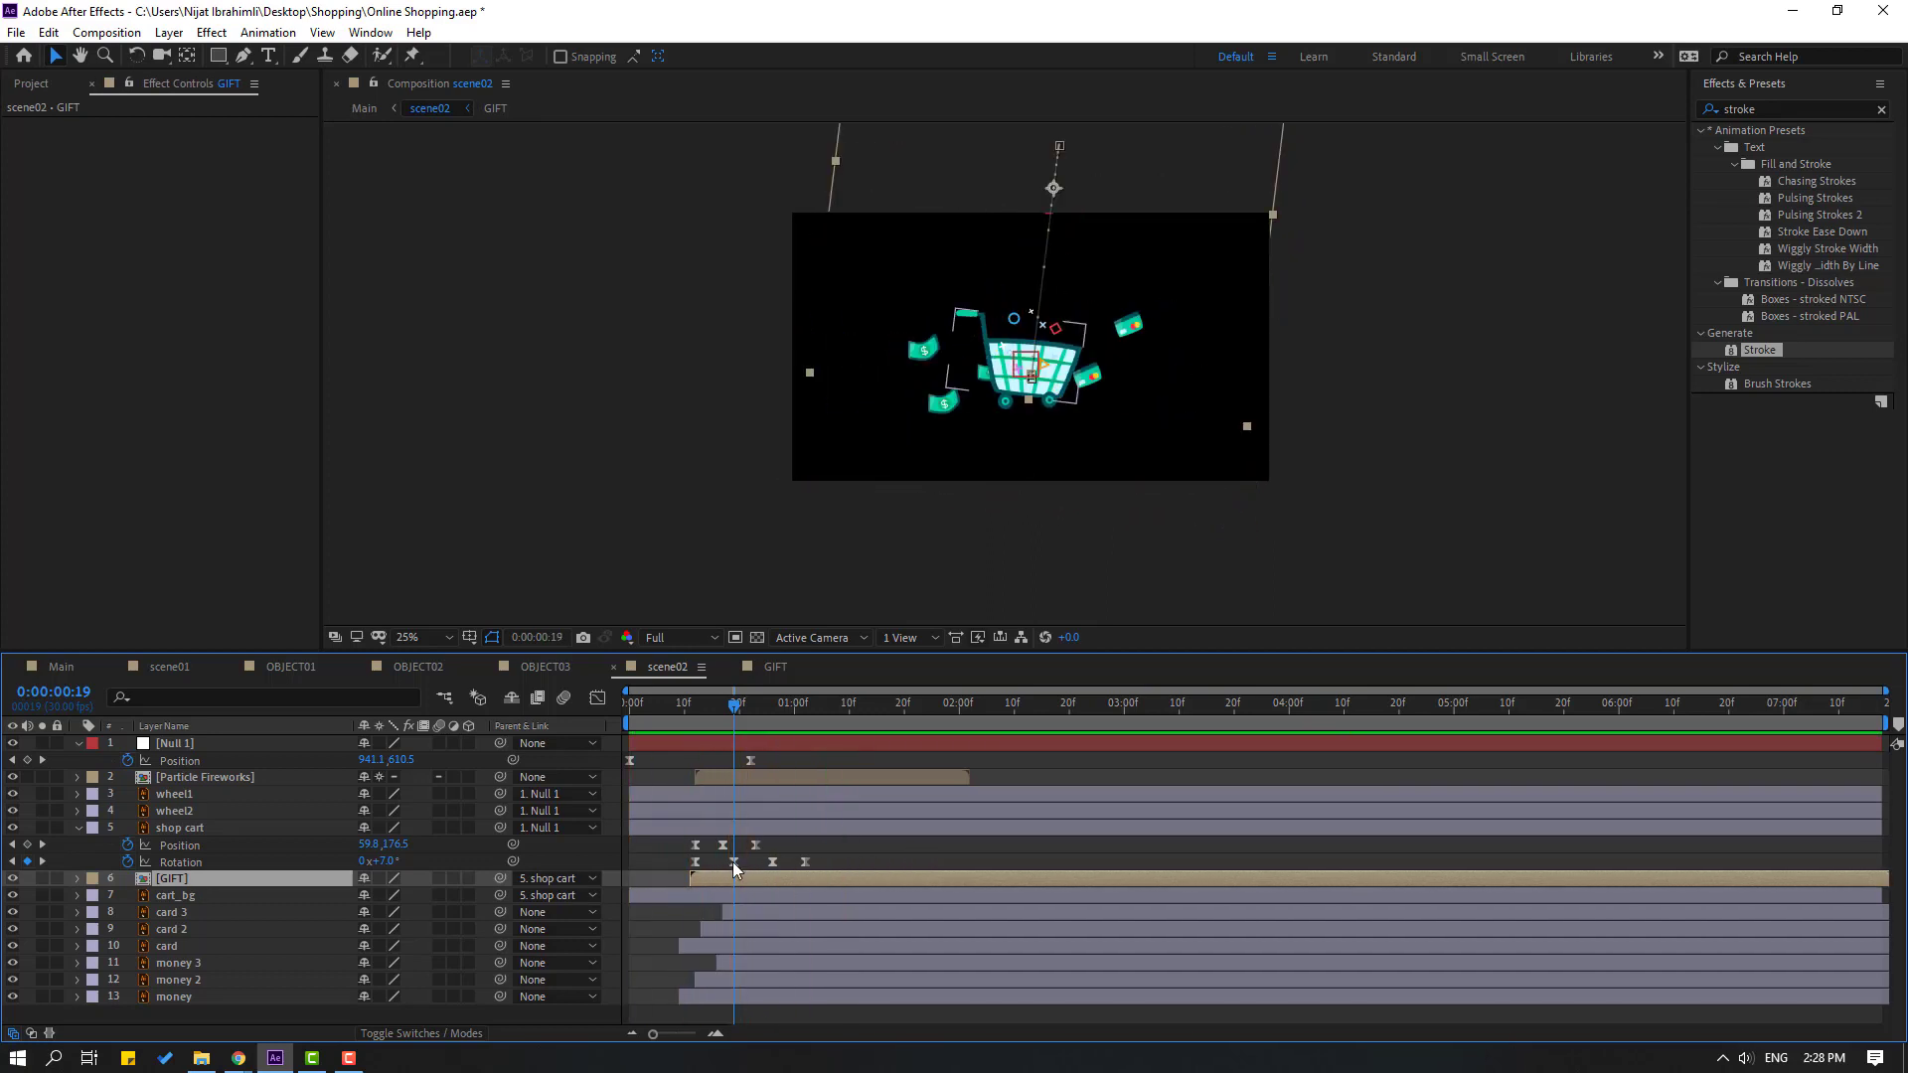
key("ctrl+z")
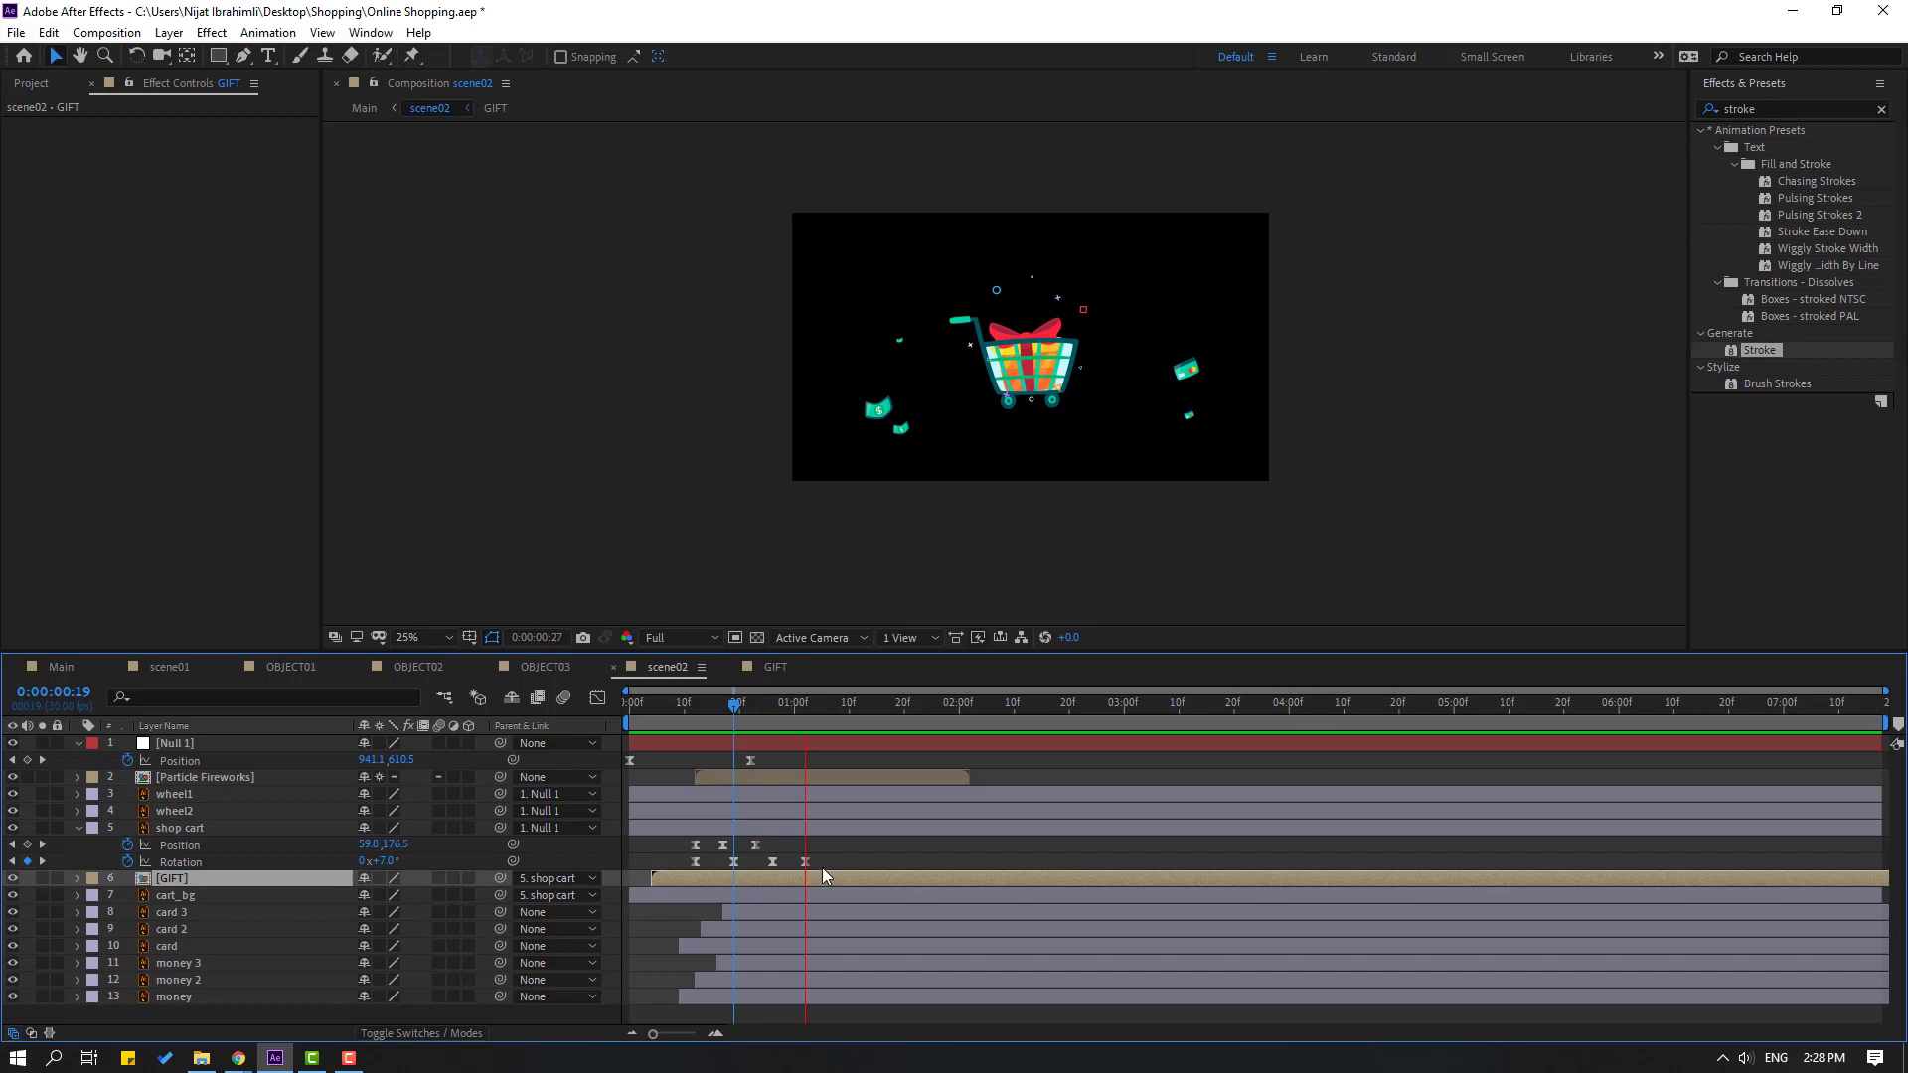
Delay all the card and money layers slightly, to around frame 20
left_click(191, 911)
left_click(199, 997, "shift")
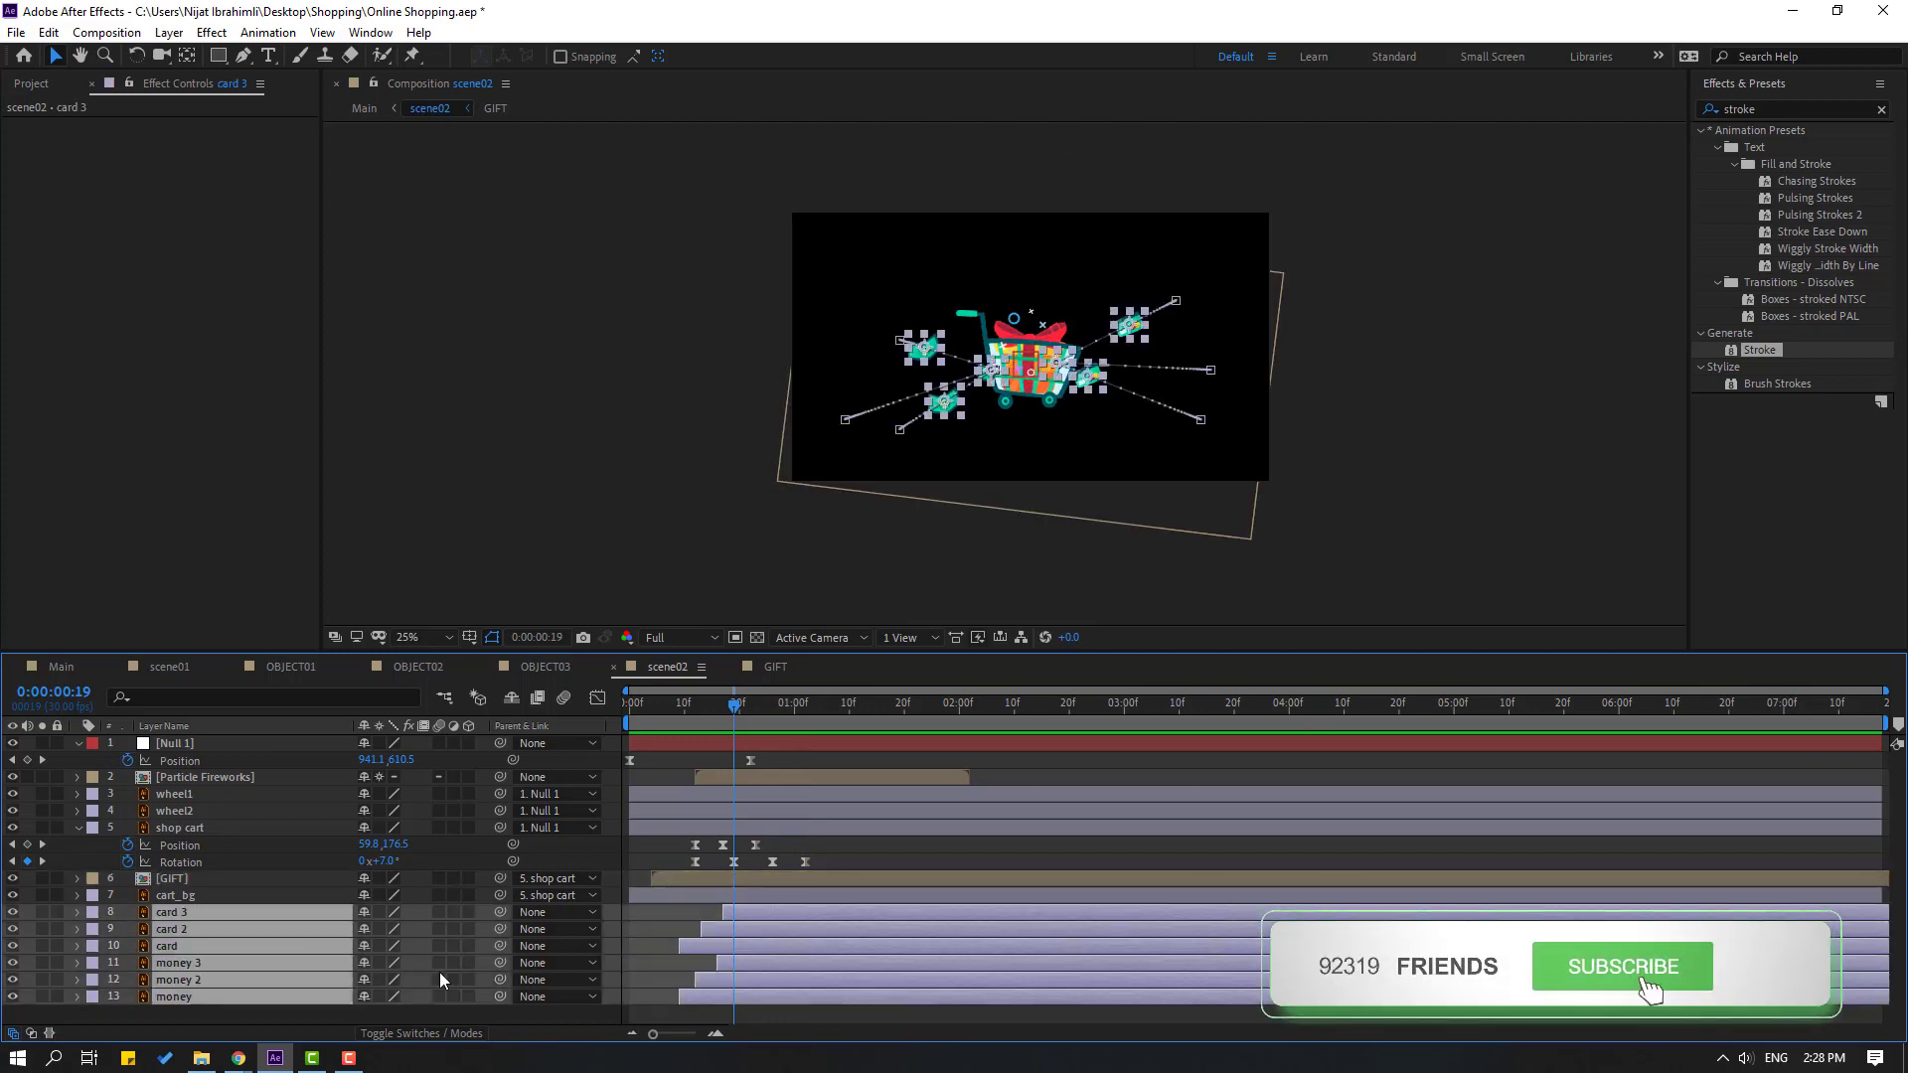
left_click_drag(707, 705, 740, 707)
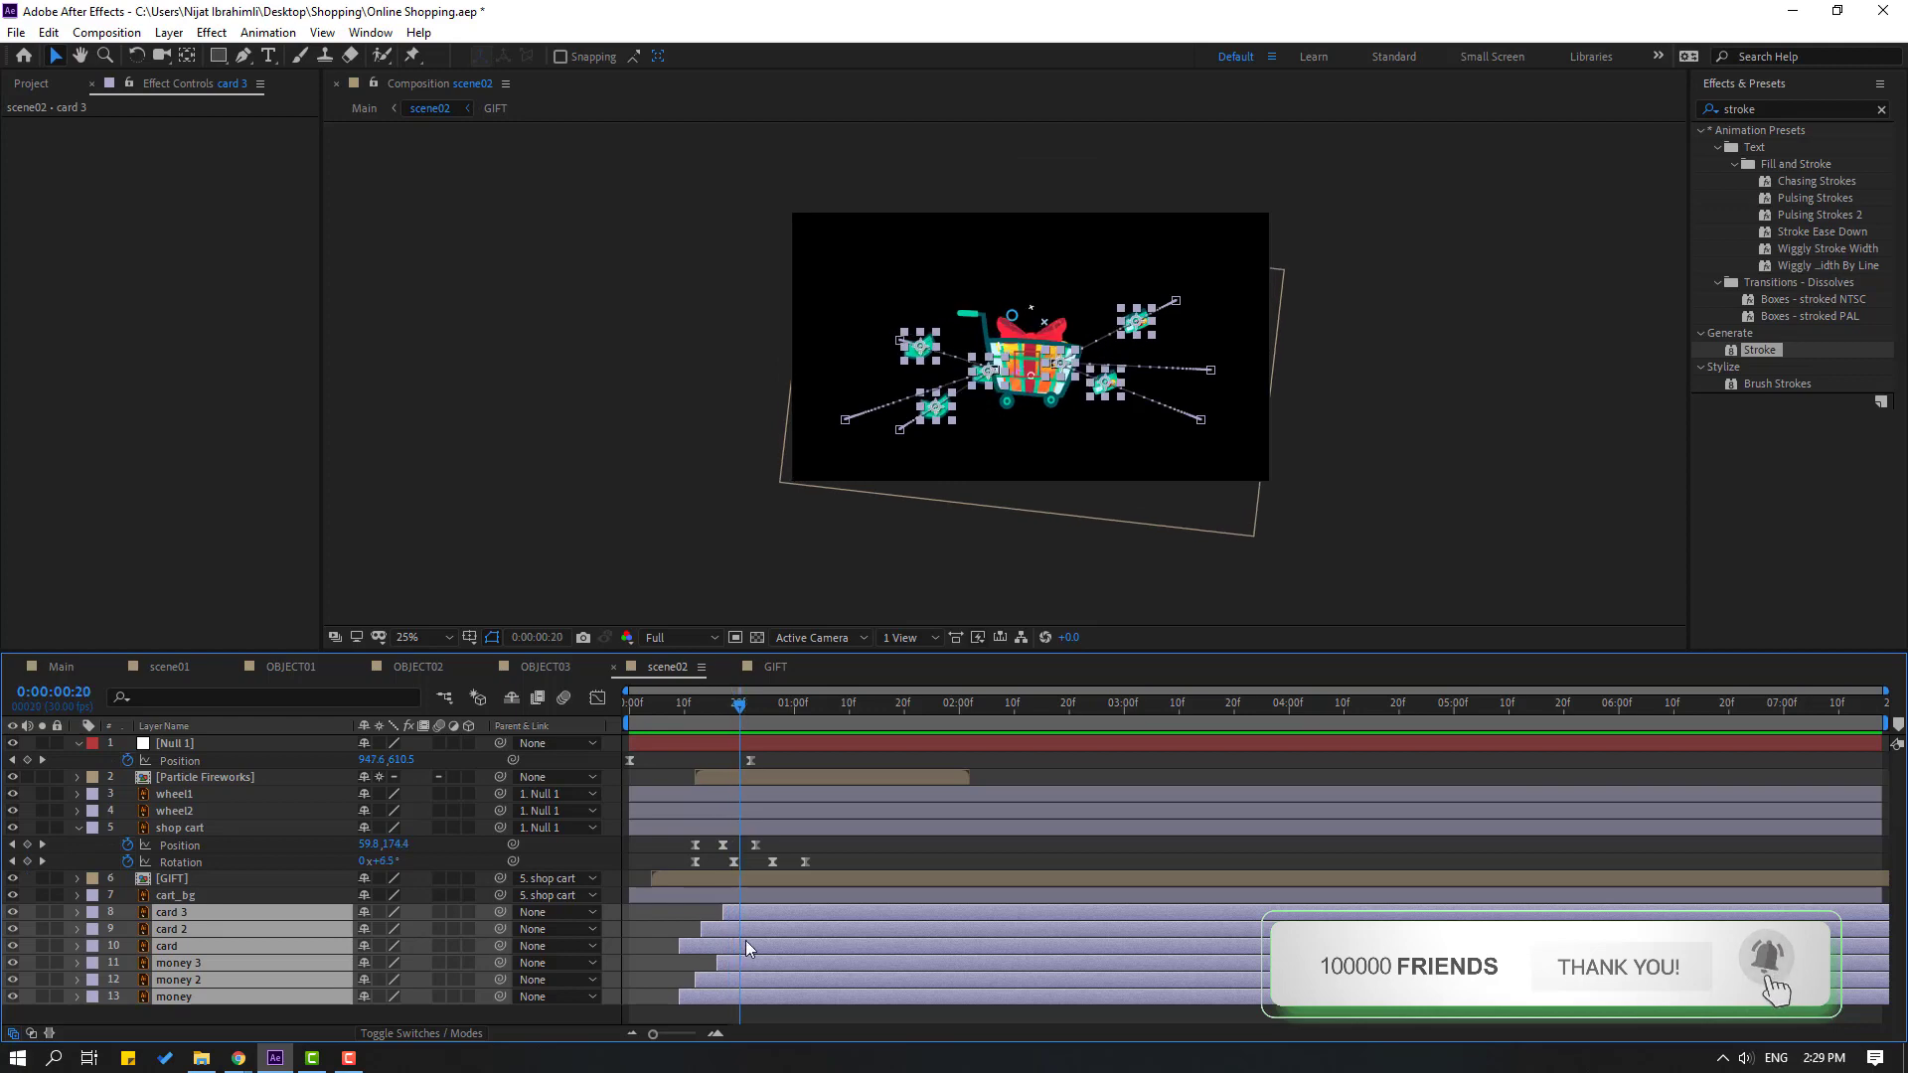
left_click_drag(759, 912, 786, 914)
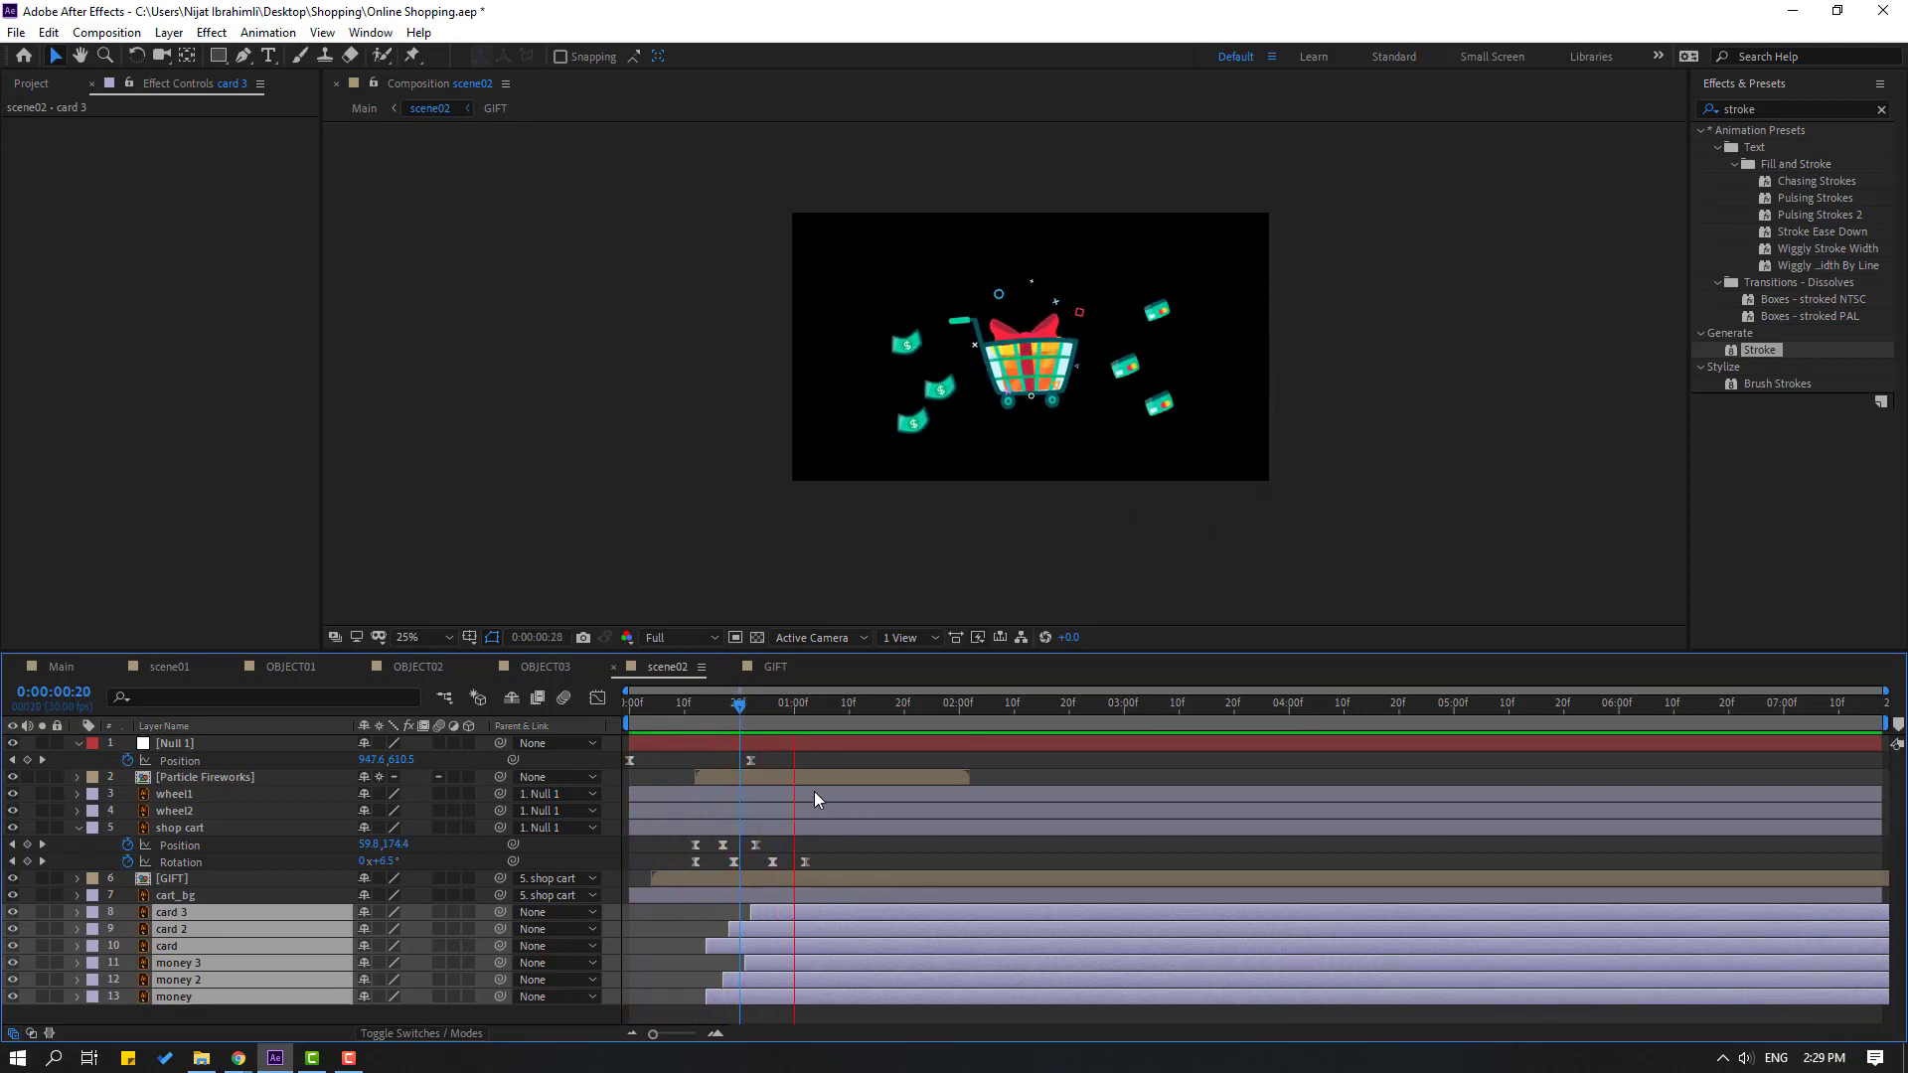
key("space")
Start Particle Fireworks a bit later, set the viewer to Fit, and switch to scene01
left_click(249, 778)
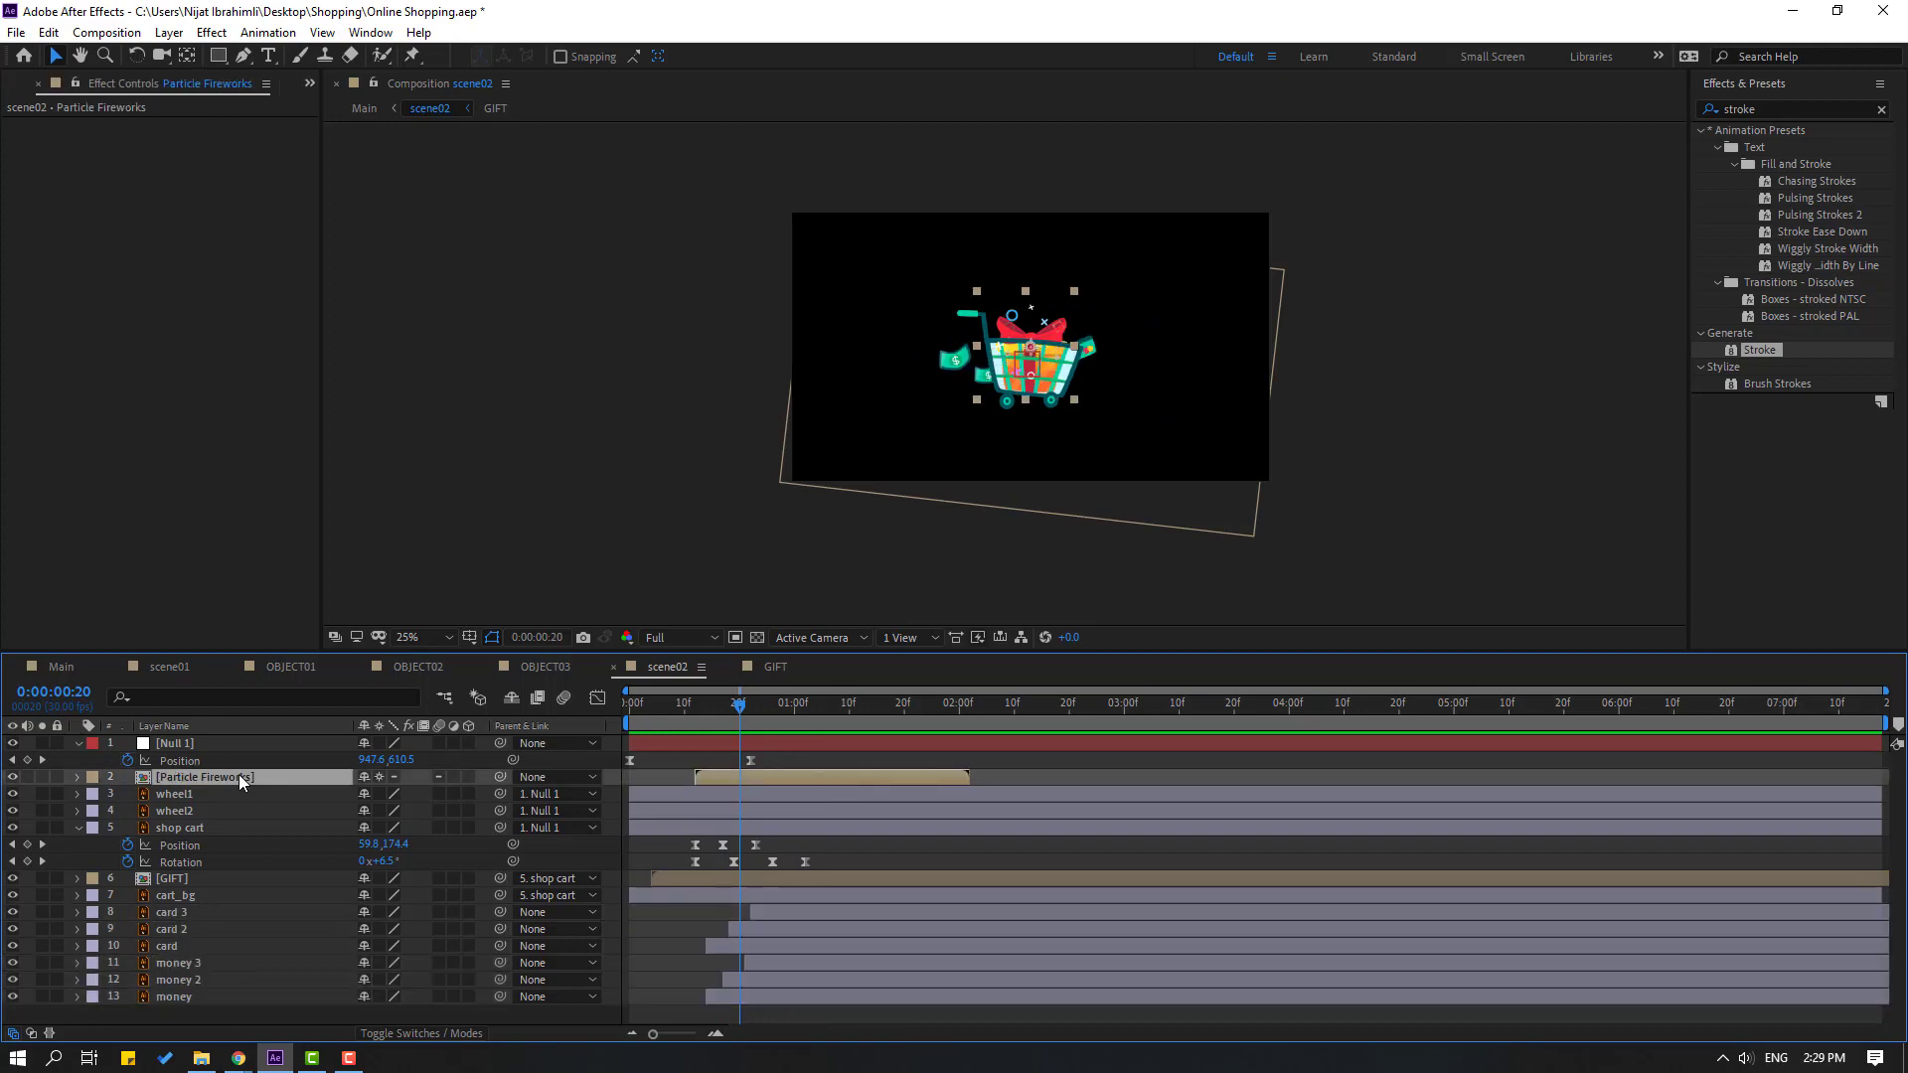
left_click_drag(712, 777, 741, 777)
key("space")
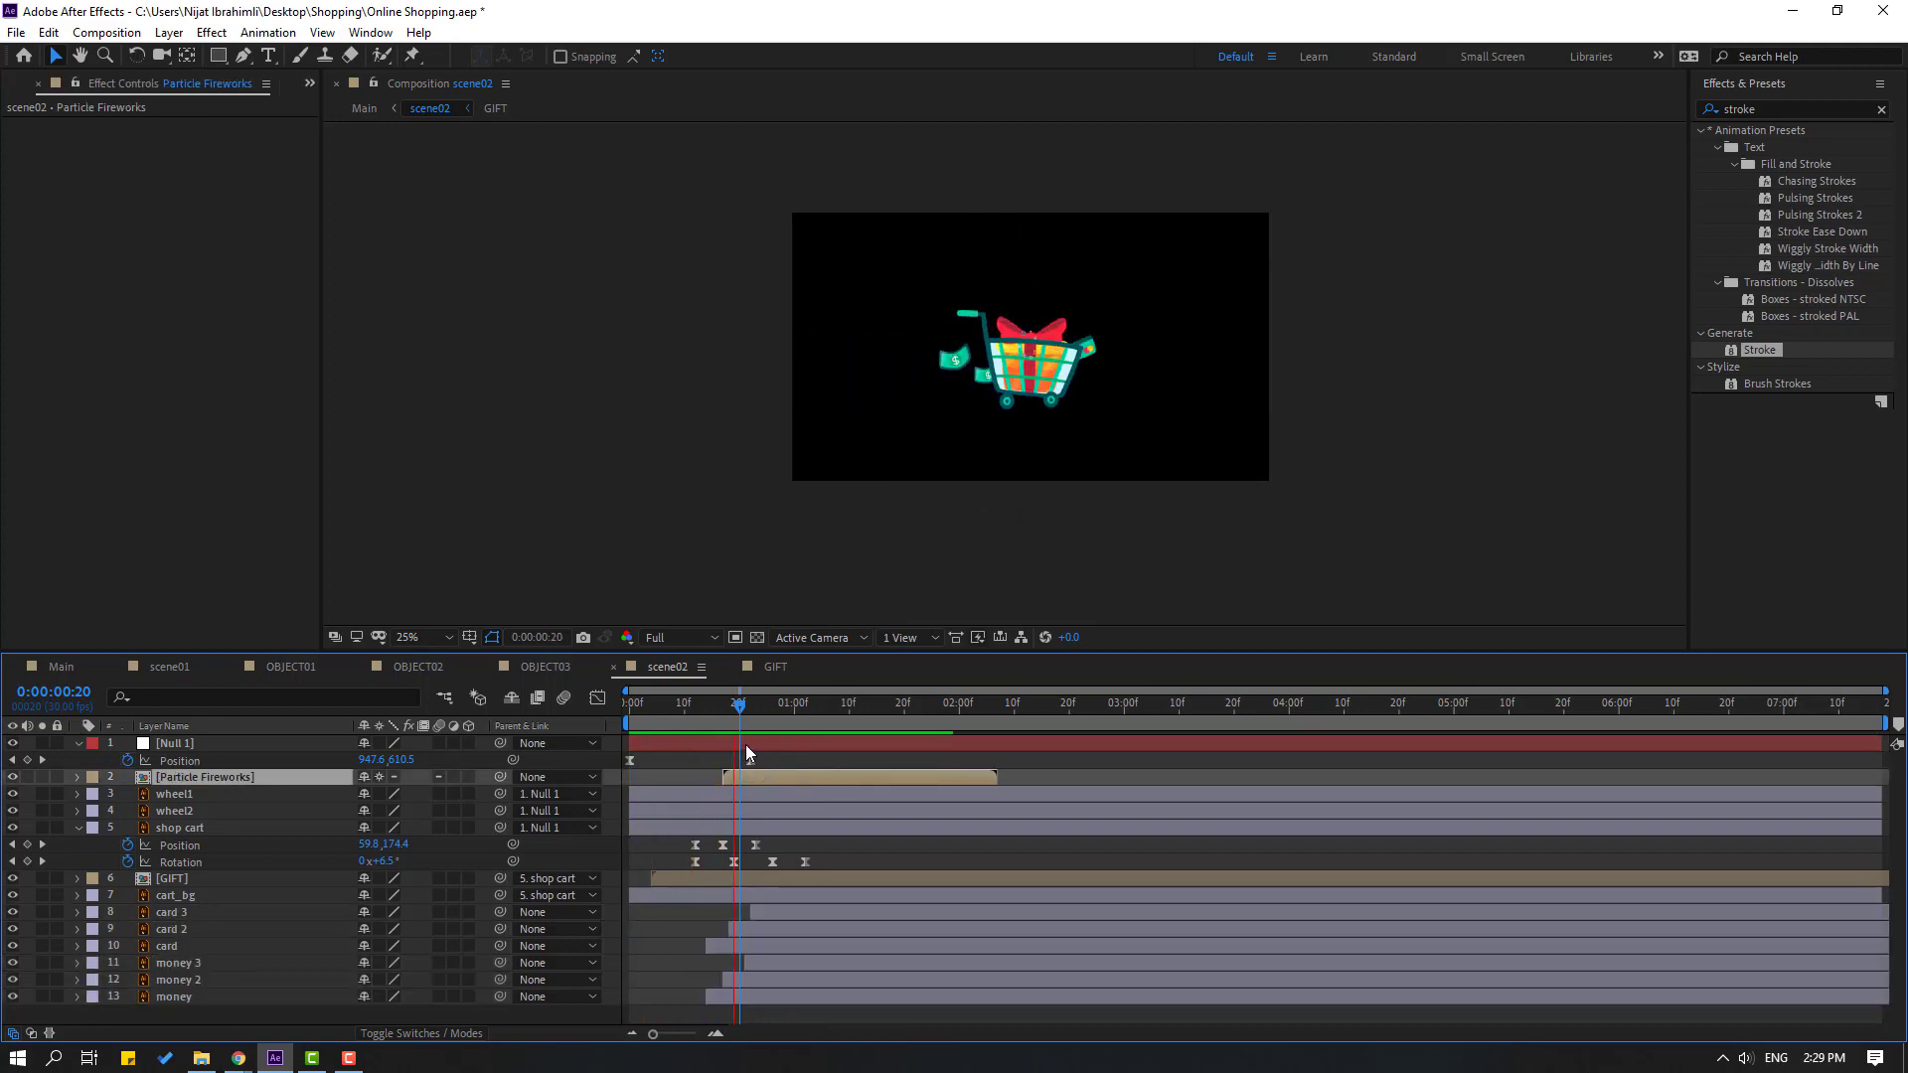
left_click(420, 637)
left_click(423, 681)
left_click(755, 705)
left_click(175, 675)
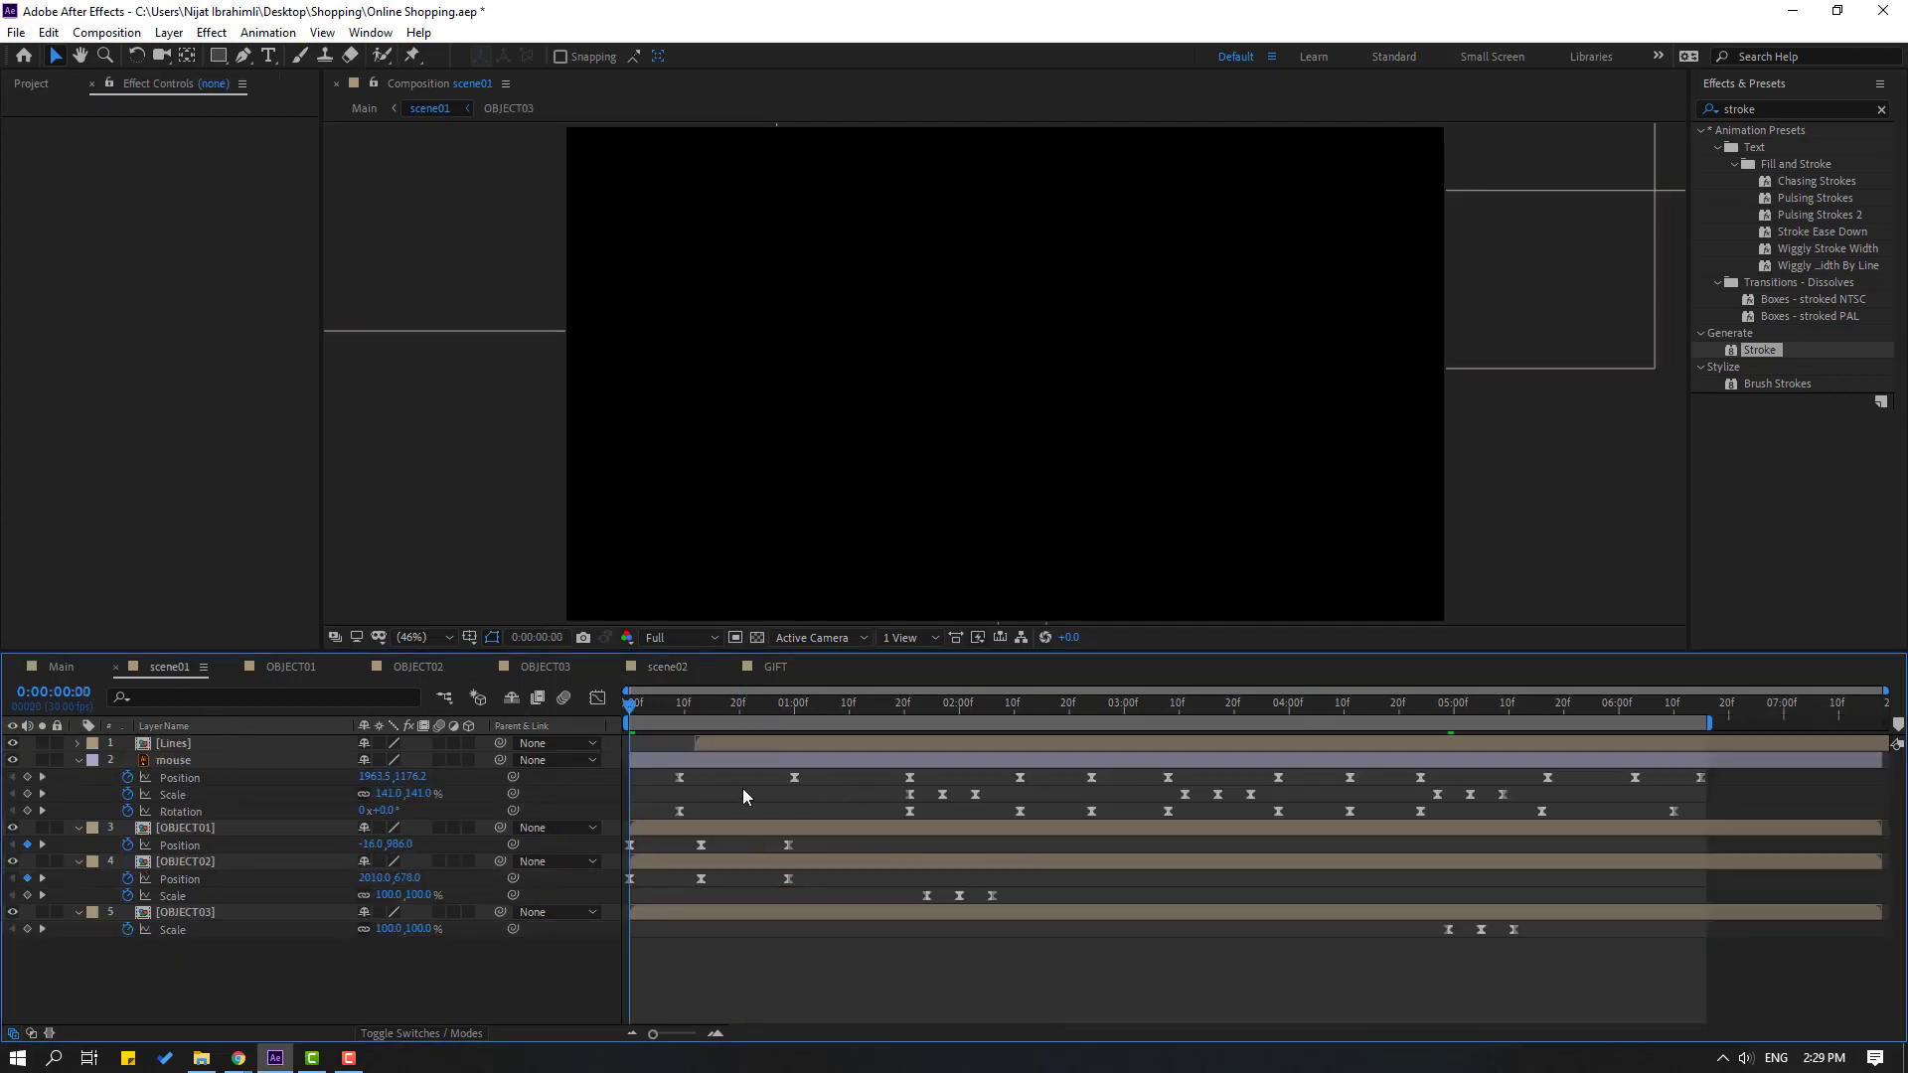
Add Position keyframes for OBJECT01, OBJECT02 and OBJECT03 at 5:24
left_click_drag(710, 702, 1585, 693)
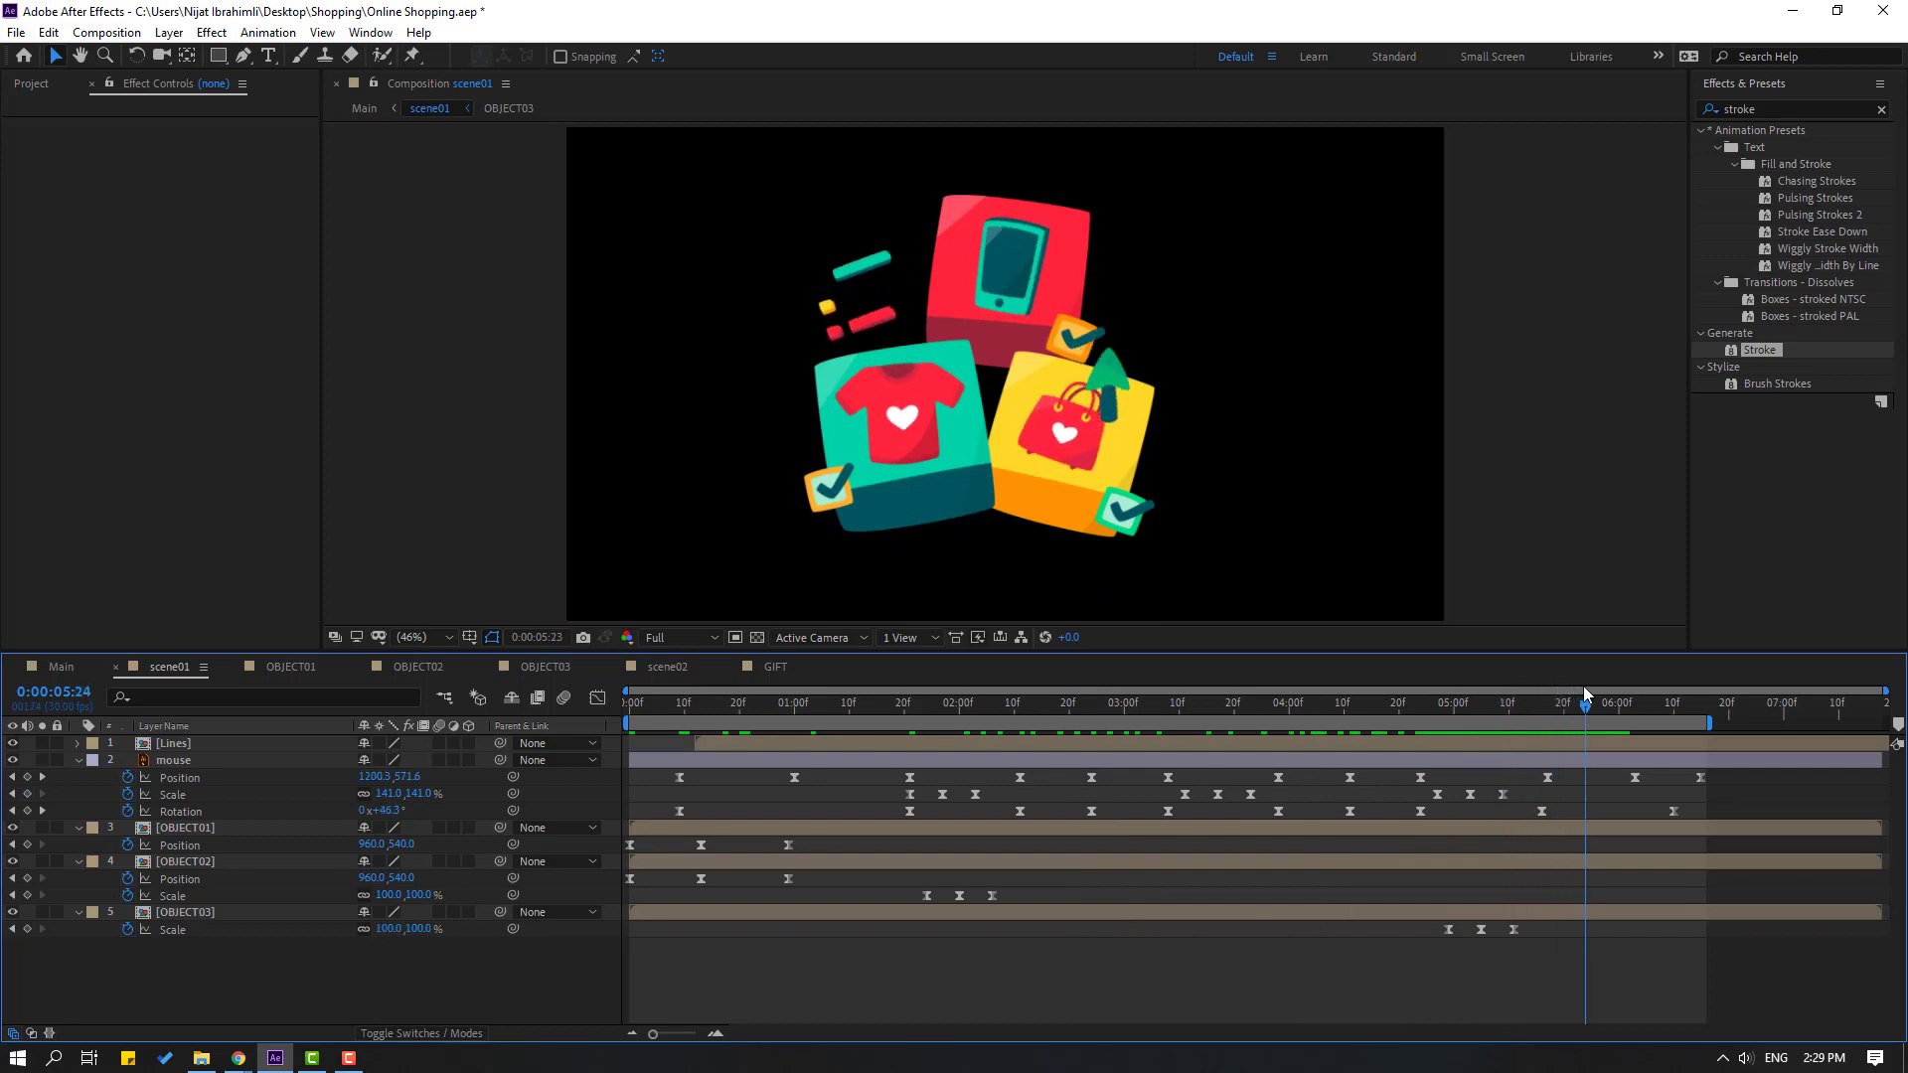
left_click(200, 828)
left_click(205, 865, "shift")
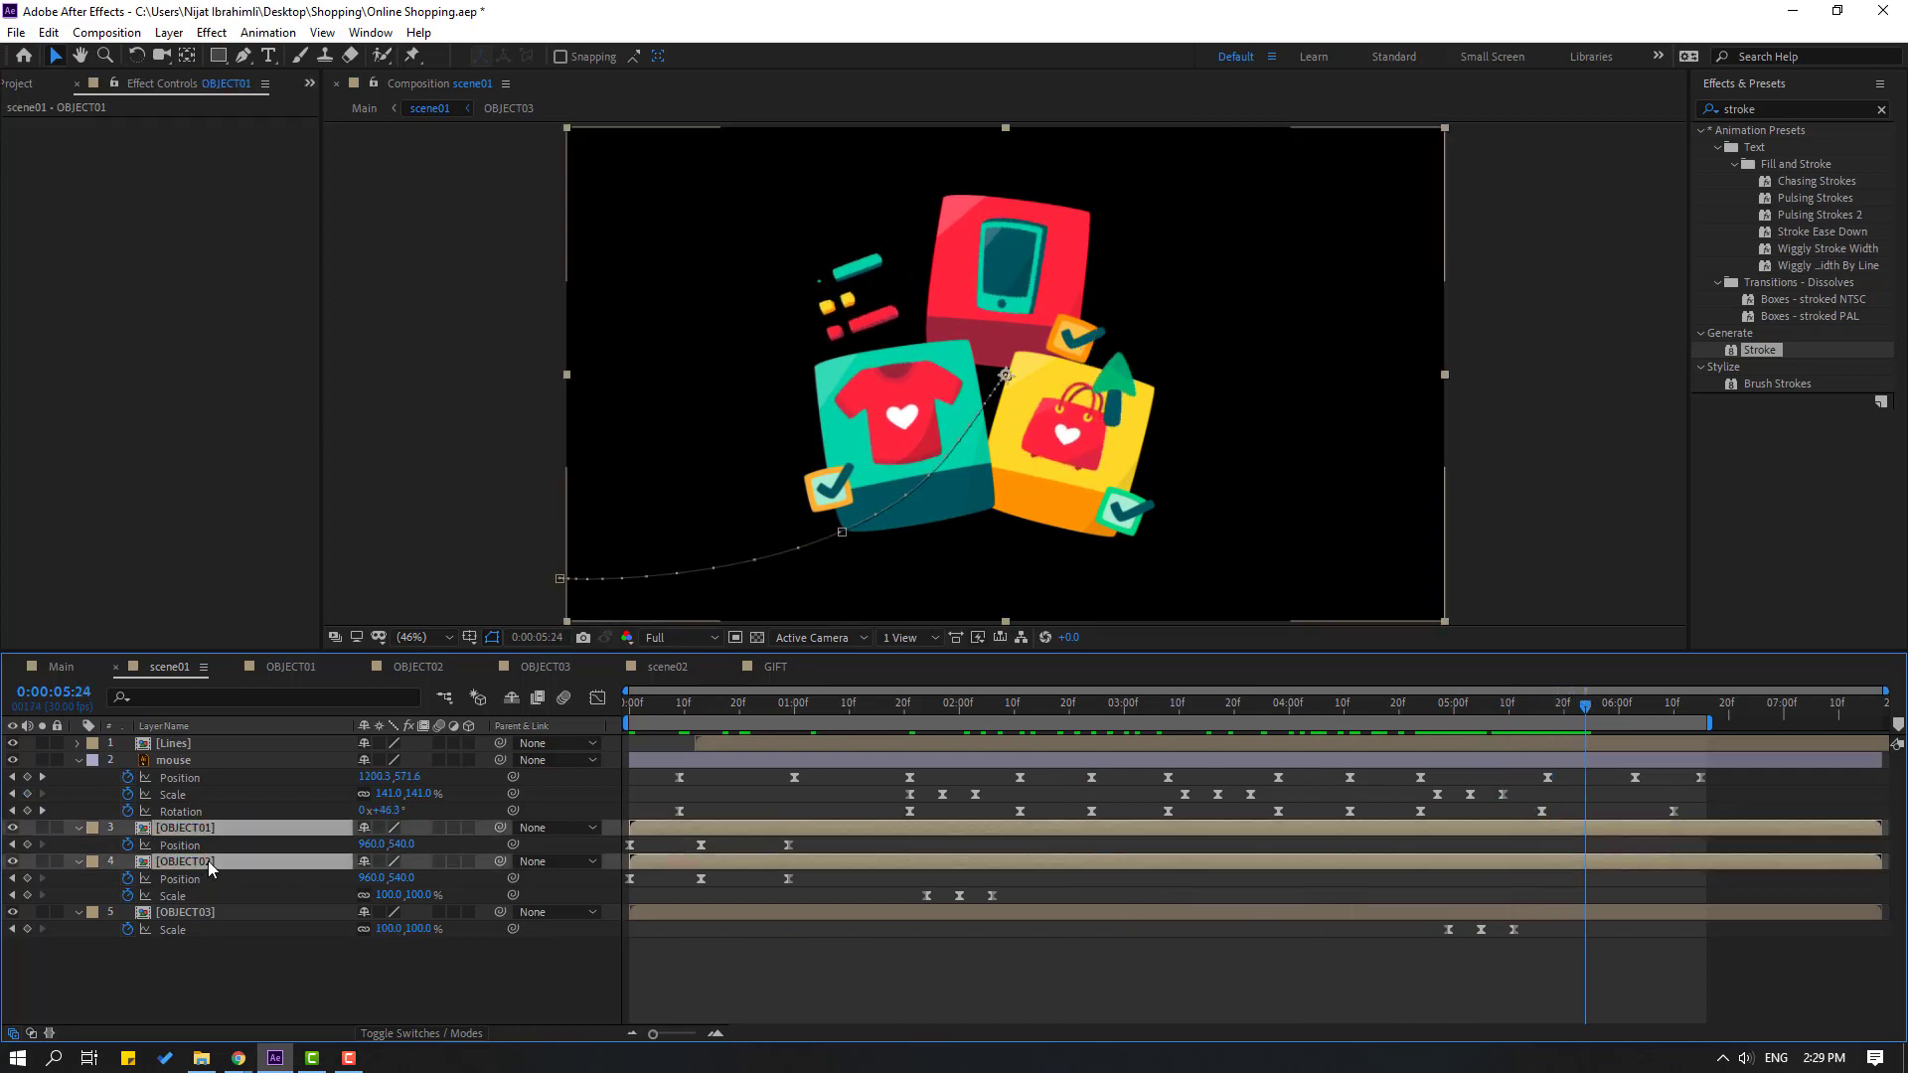
left_click(207, 916, "shift")
left_click(27, 845)
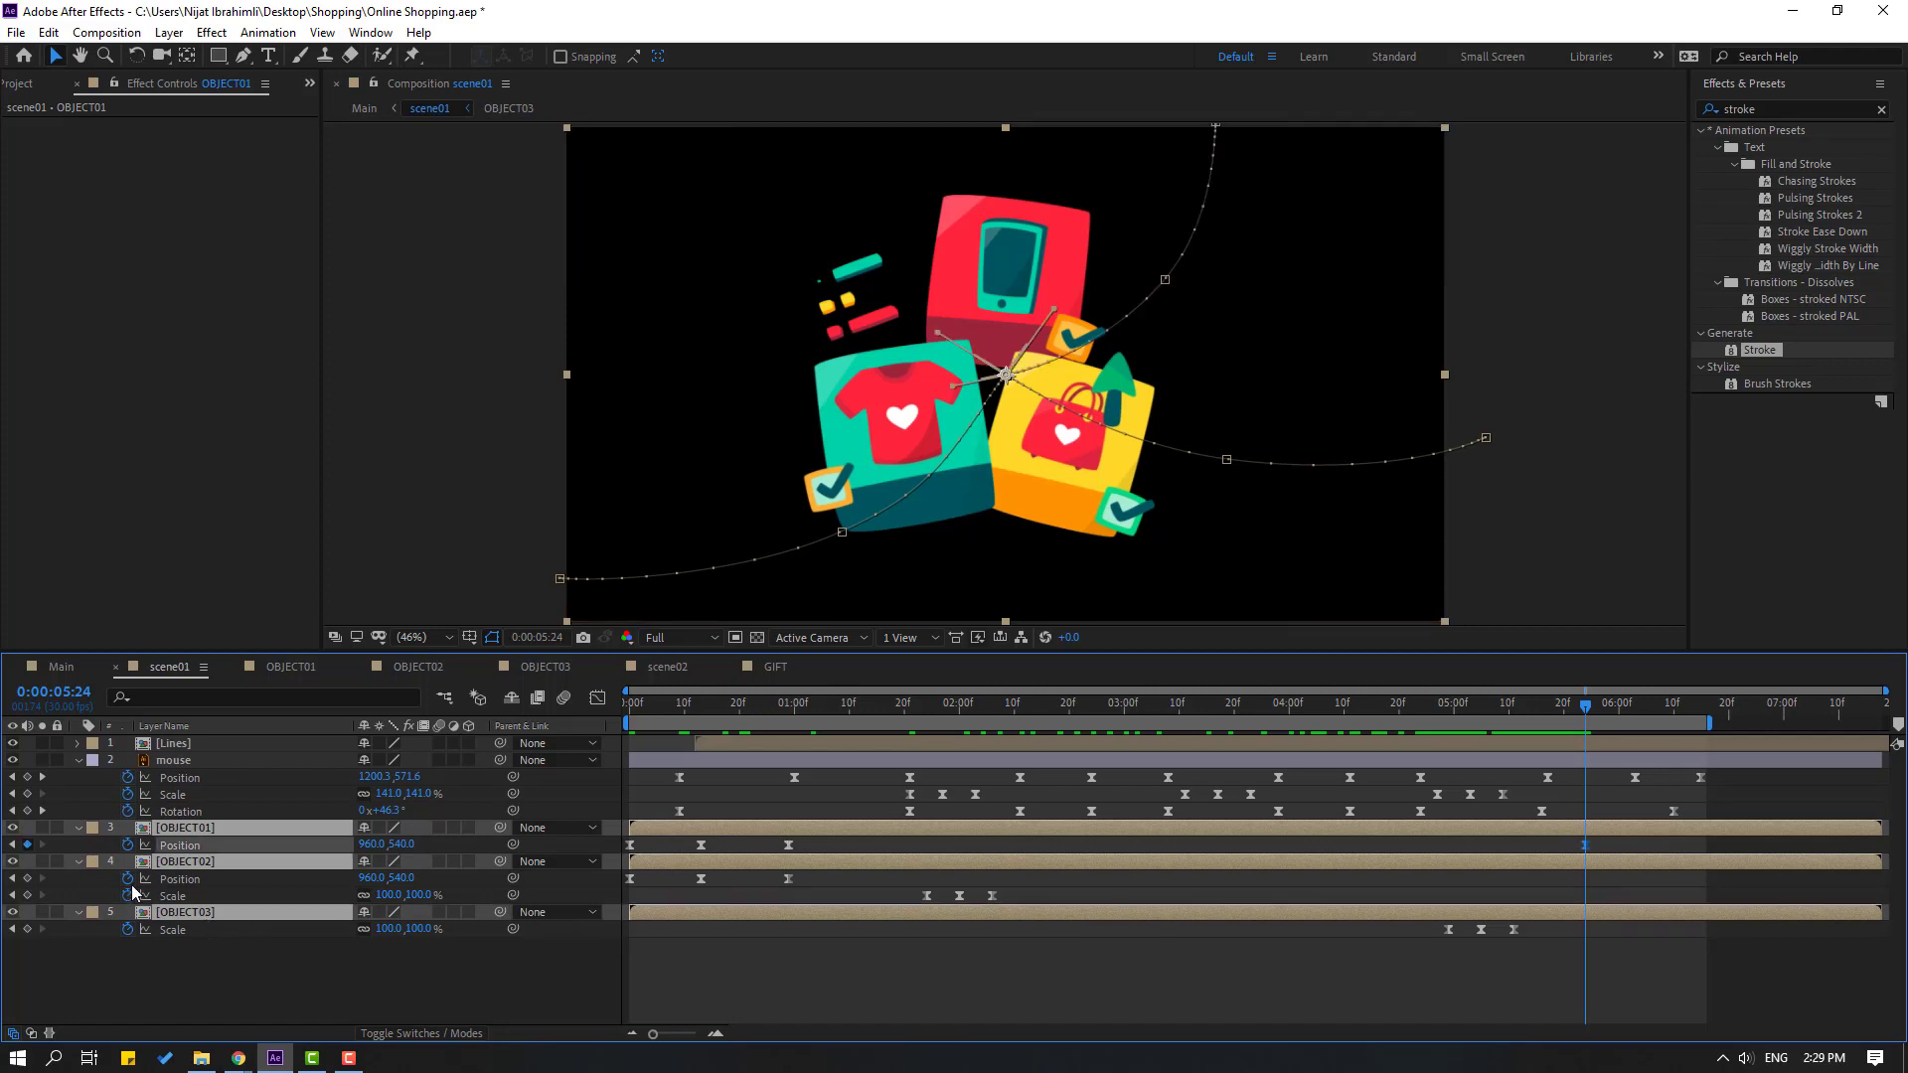
key("space")
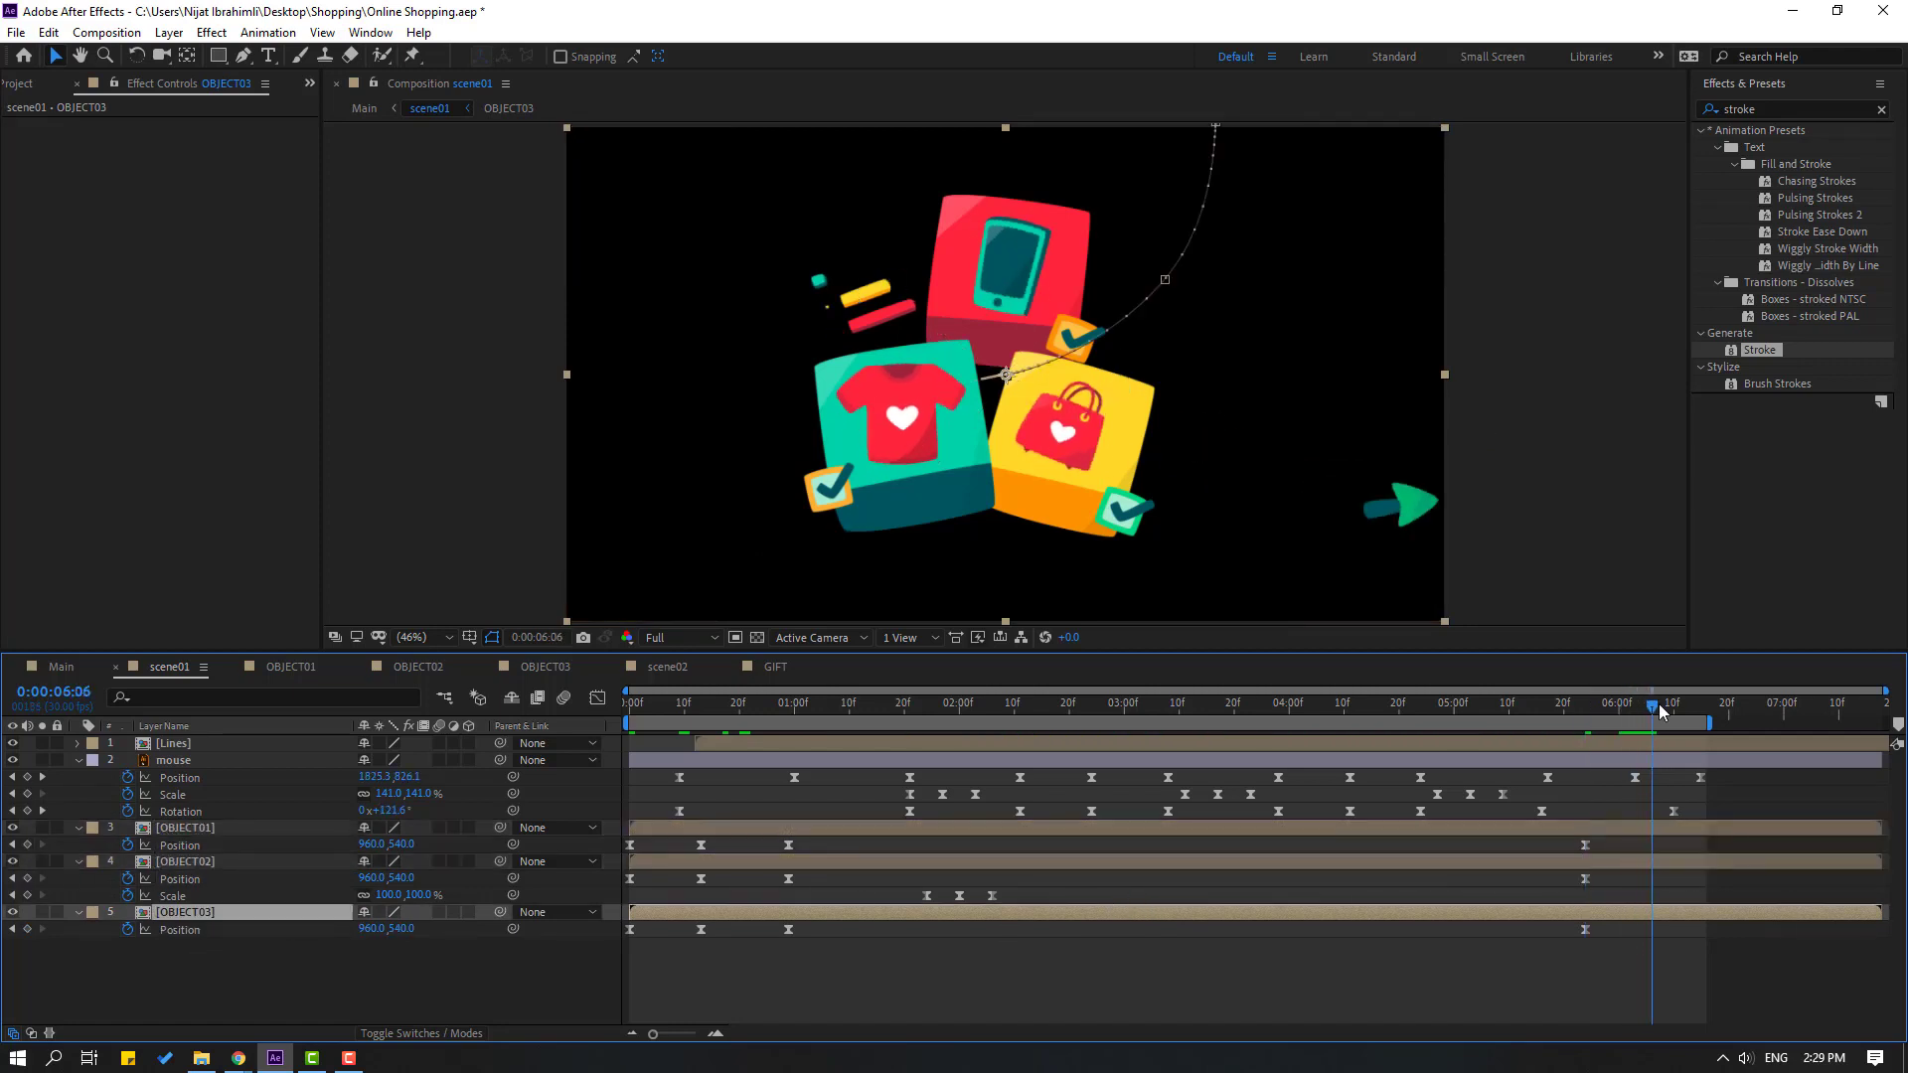
key("space")
At 6:09, push the shirt box off left, the bag box off right, and the phone box up
left_click(231, 830)
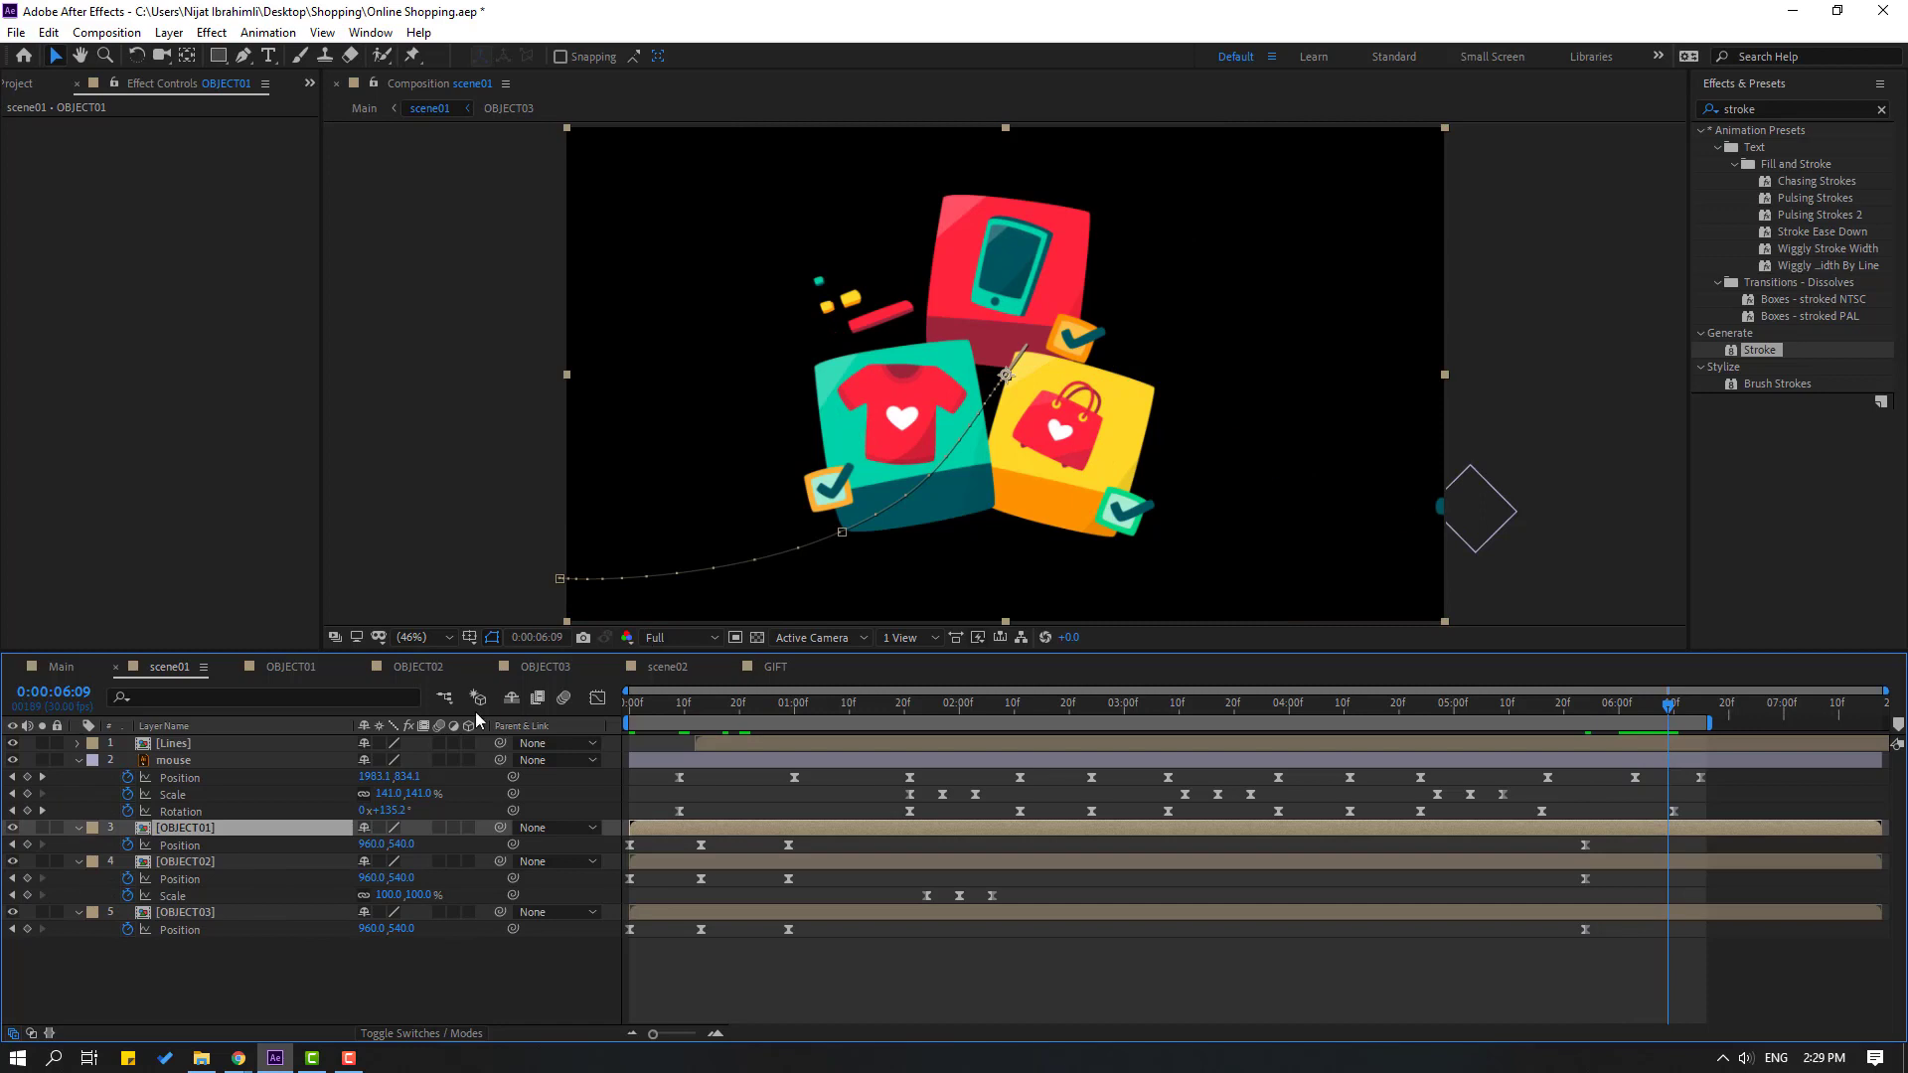
left_click_drag(879, 460, 410, 445)
left_click(195, 865)
left_click_drag(1063, 452, 1557, 445)
left_click(189, 912)
left_click_drag(959, 342, 971, 102)
mouse_move(1562, 707)
left_mouse_down()
mouse_move(1644, 708)
mouse_move(1580, 708)
left_mouse_up()
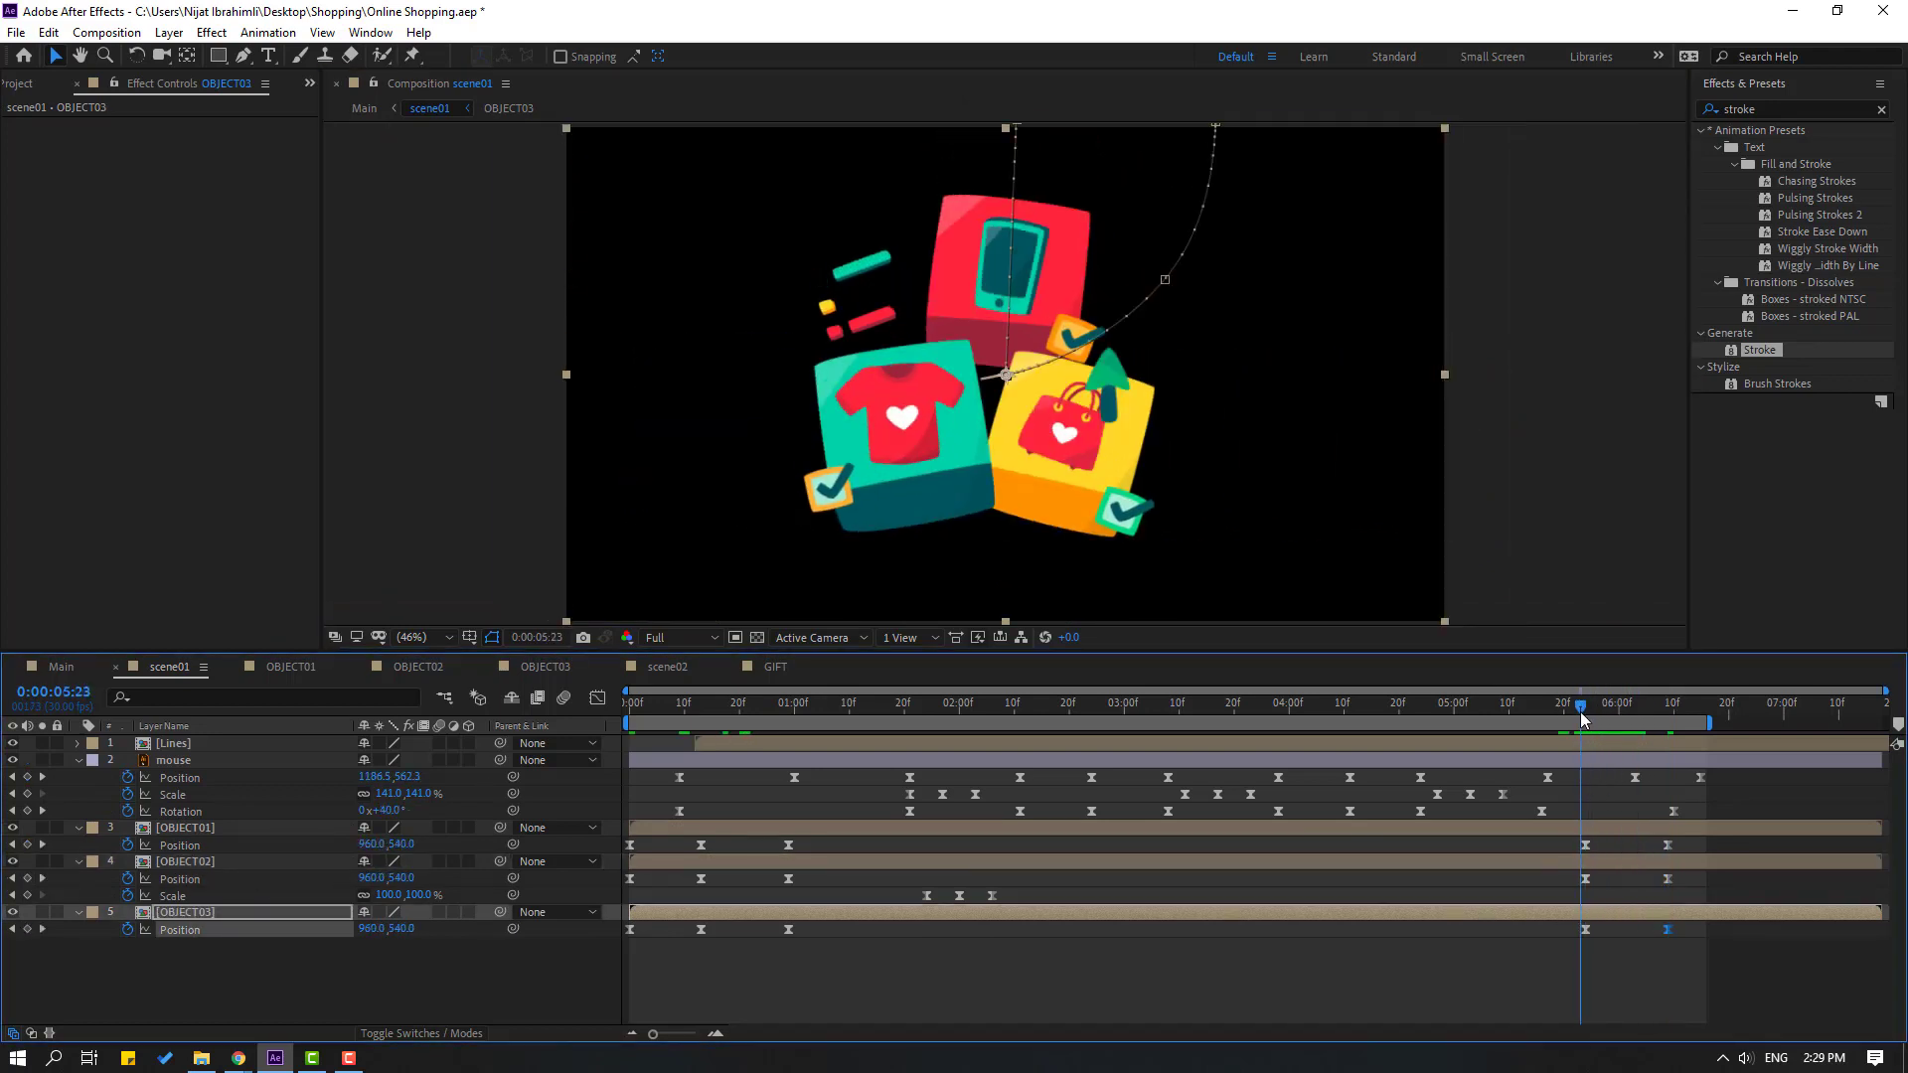
Fade the Lines layer's Opacity from 100 at 5:23 to 0 at 6:04
left_click(188, 743)
key("t")
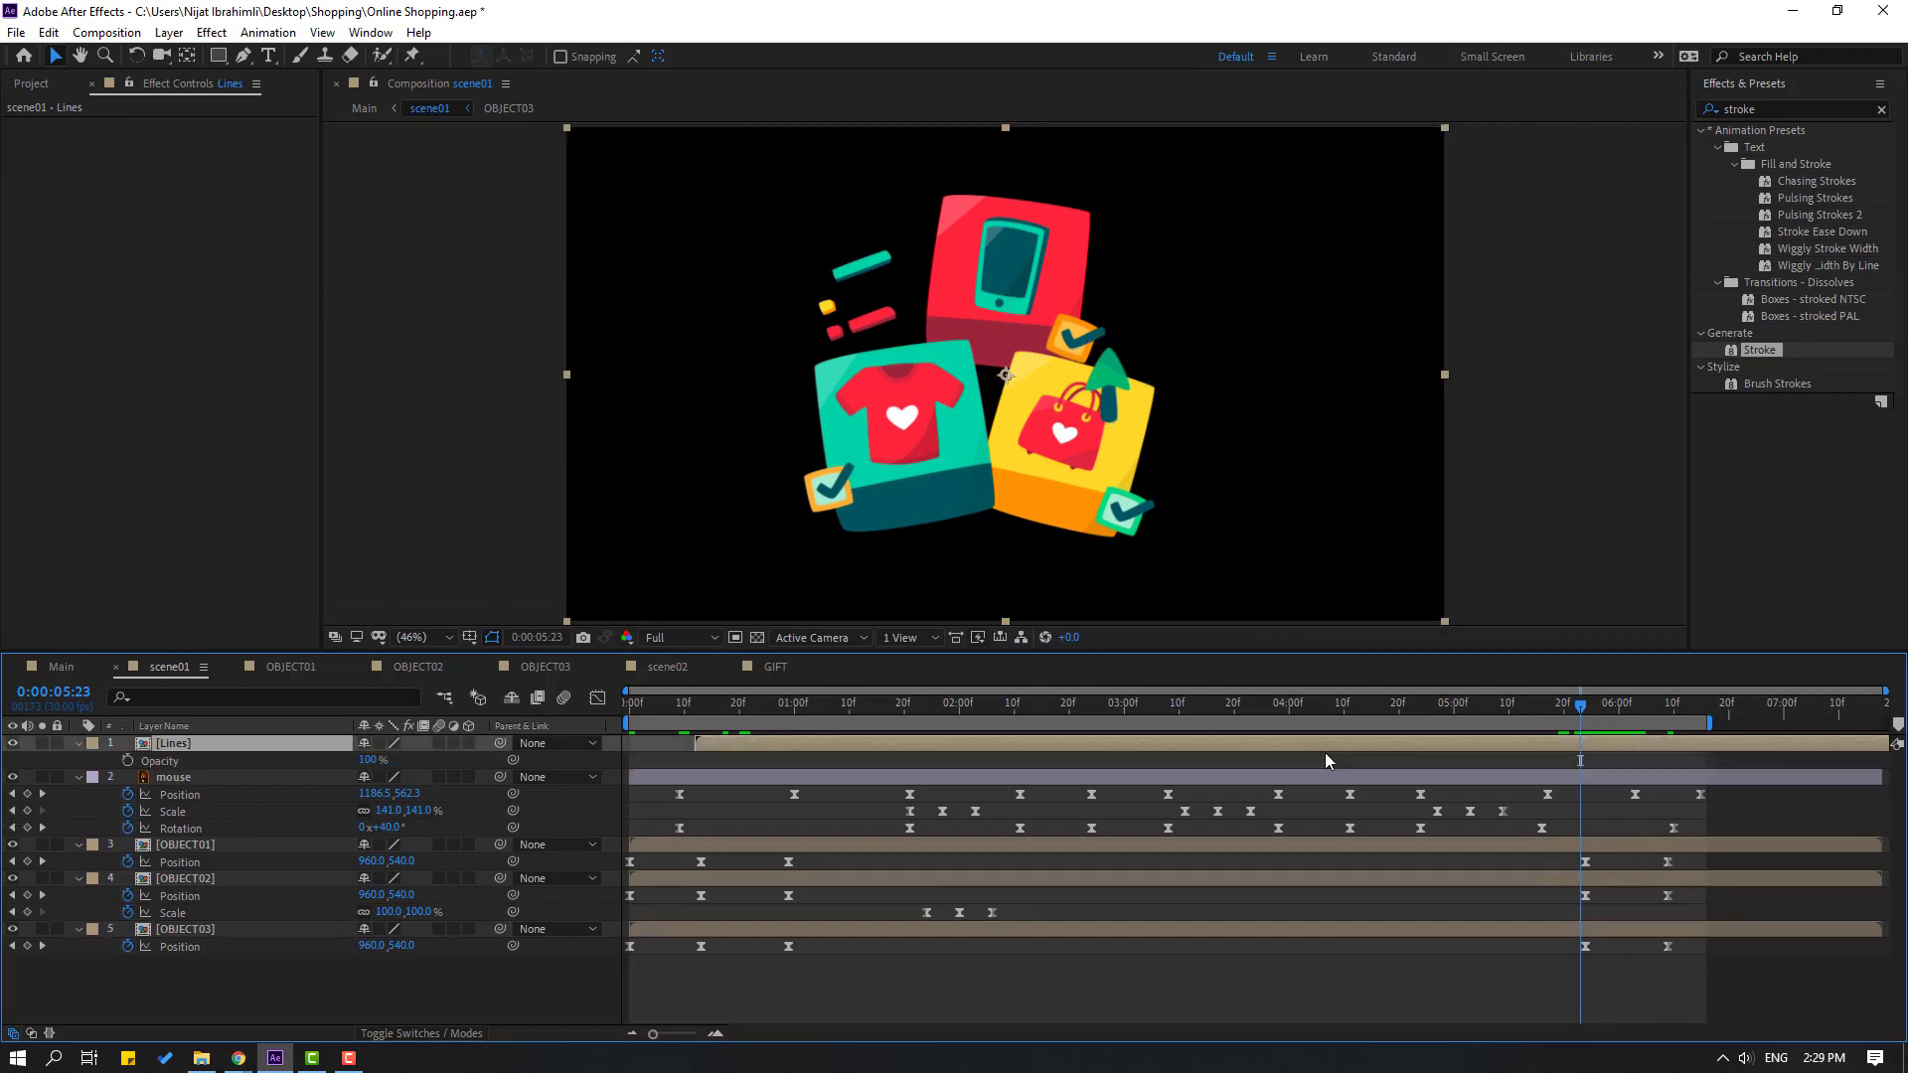
left_click(126, 761)
left_click_drag(1590, 714, 1641, 713)
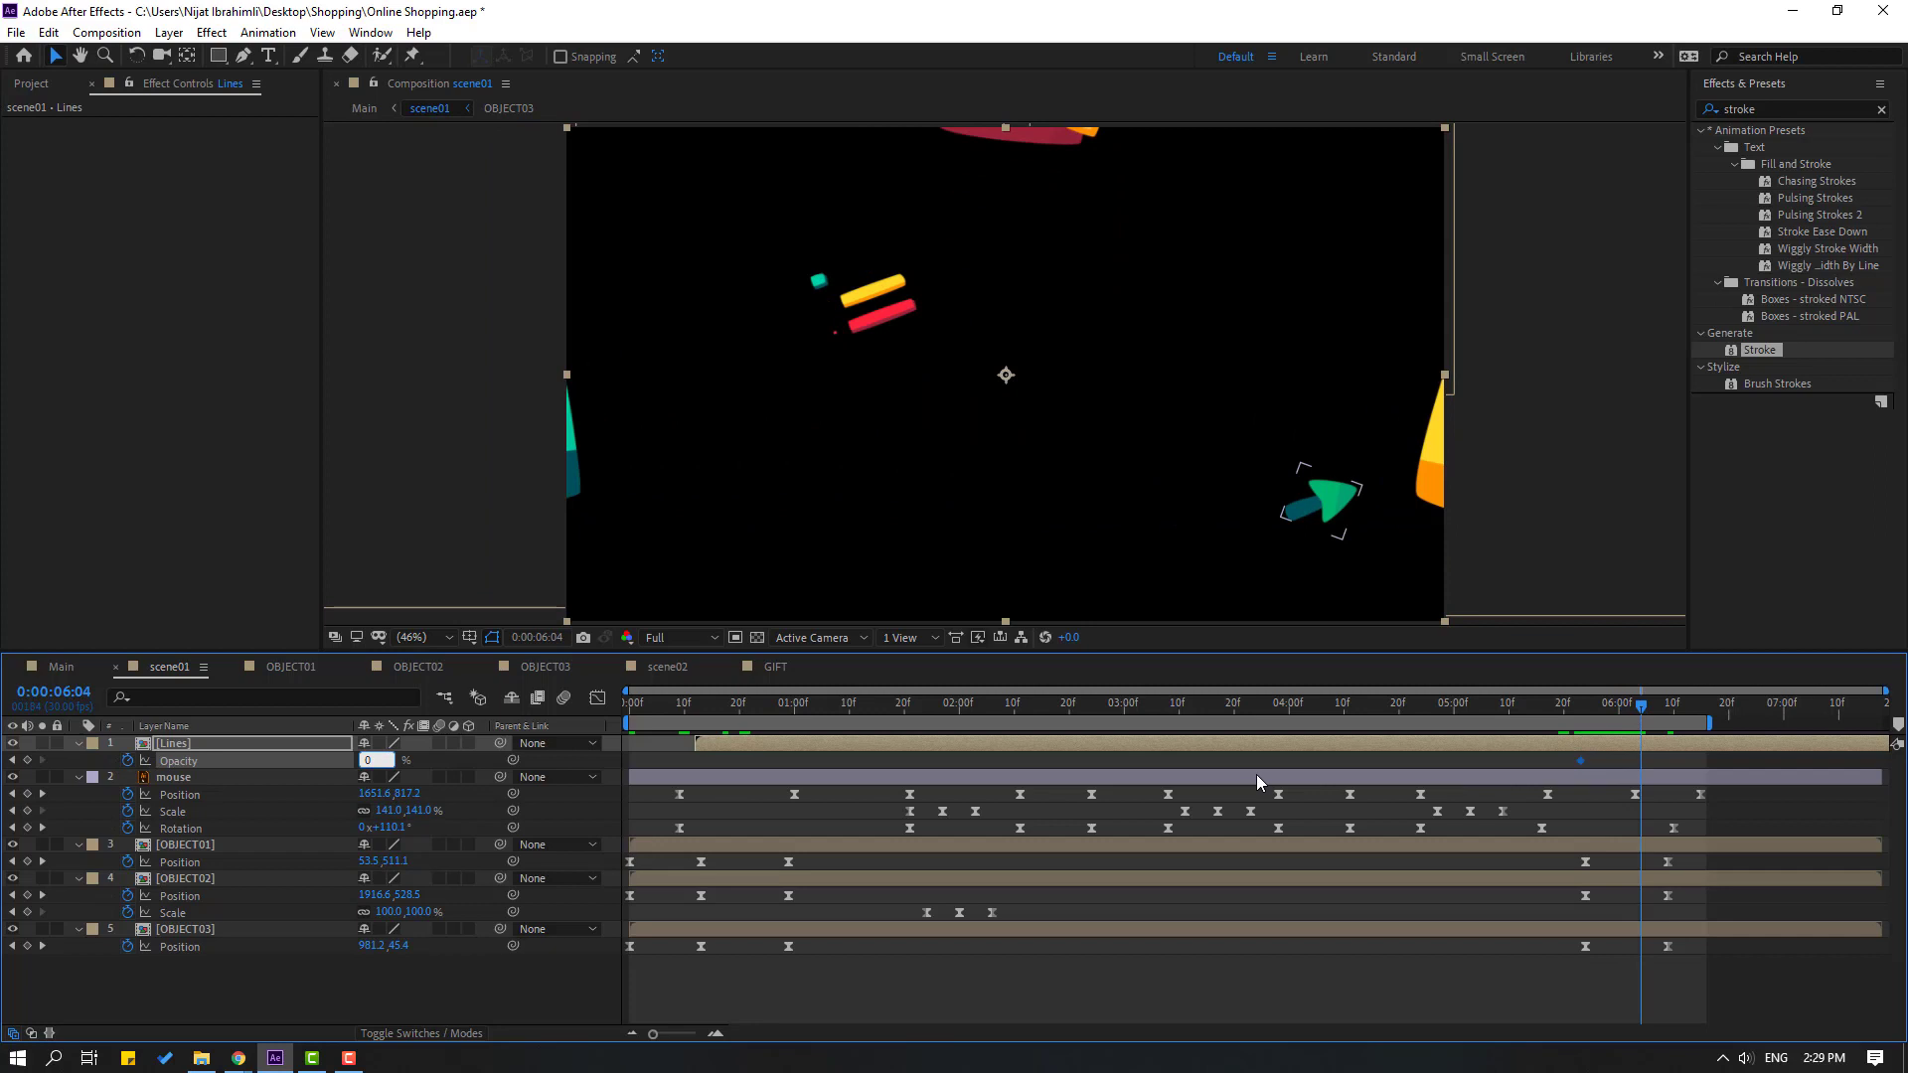
key("Return")
key("j")
Strengthen the easing on the boxes' exit keyframes and shift them slightly later
left_click_drag(1689, 865, 1595, 954)
left_click(596, 697)
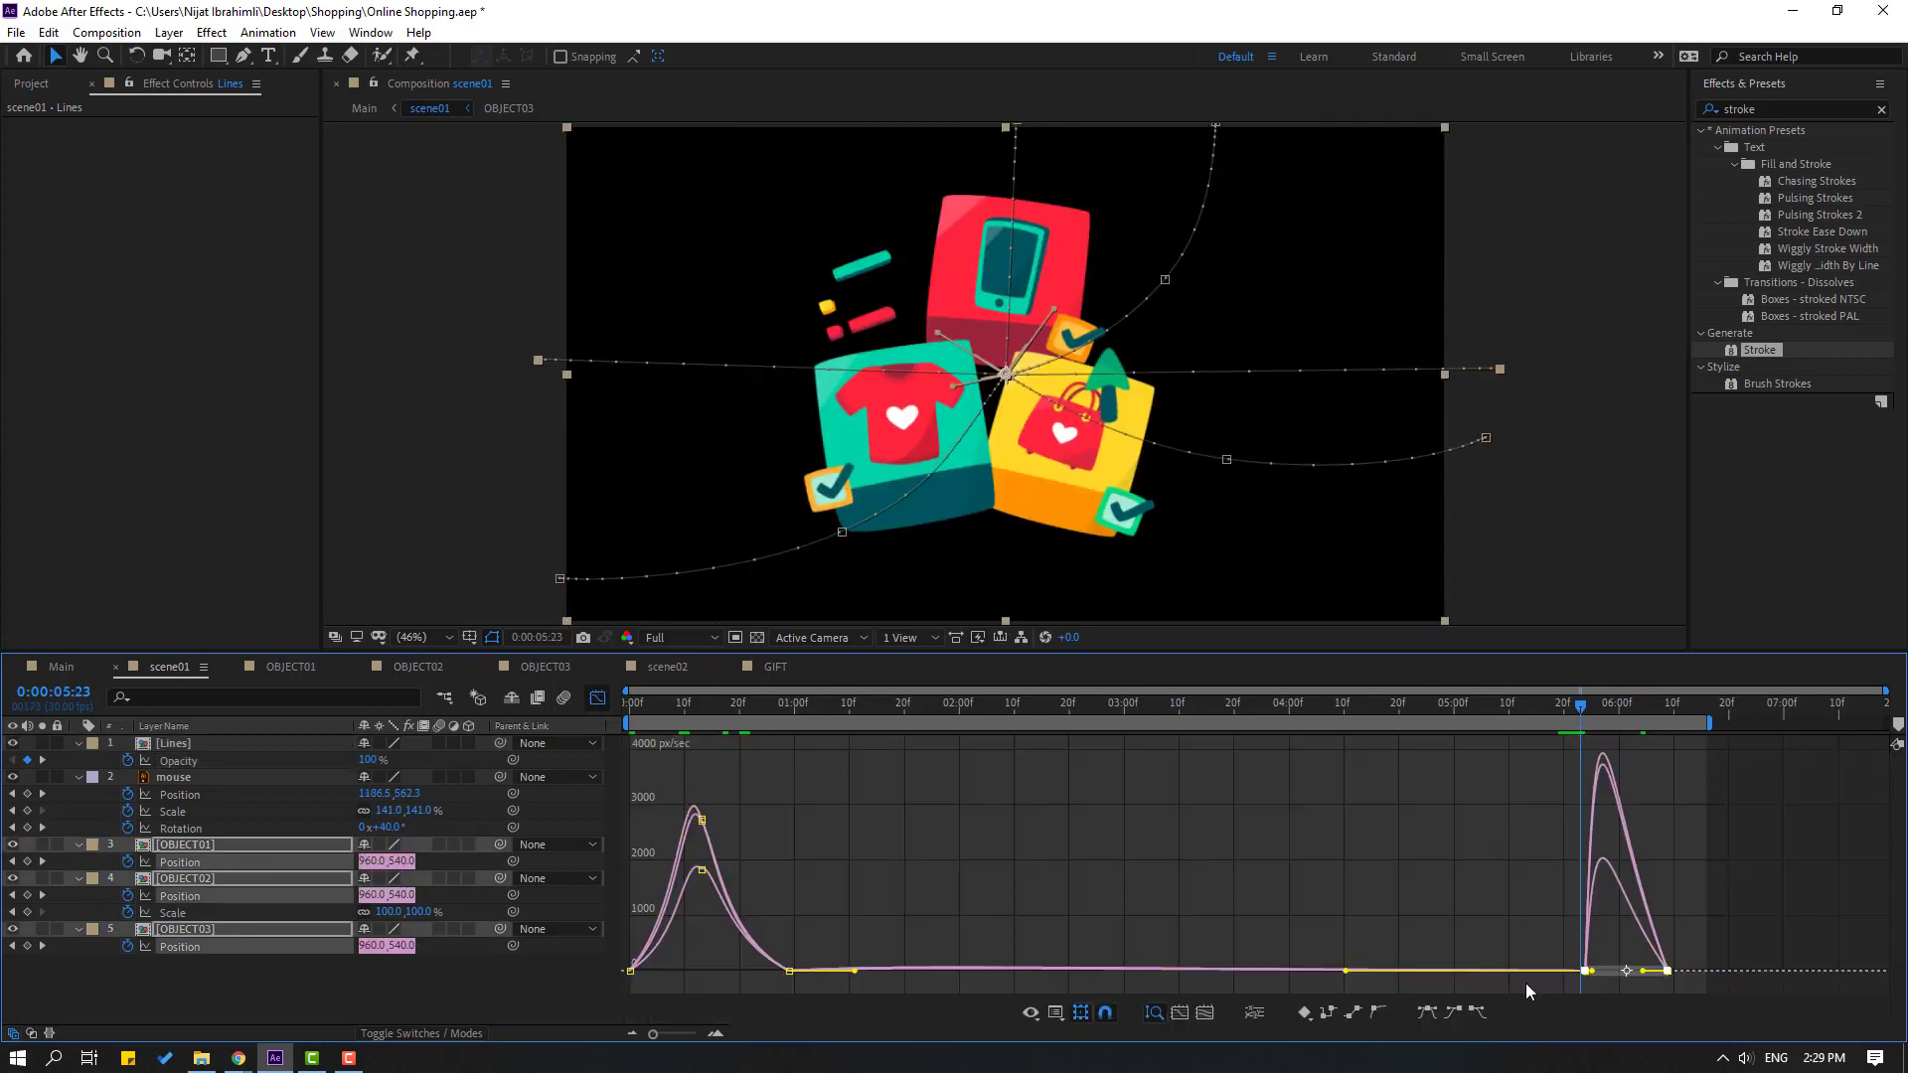
key("equal")
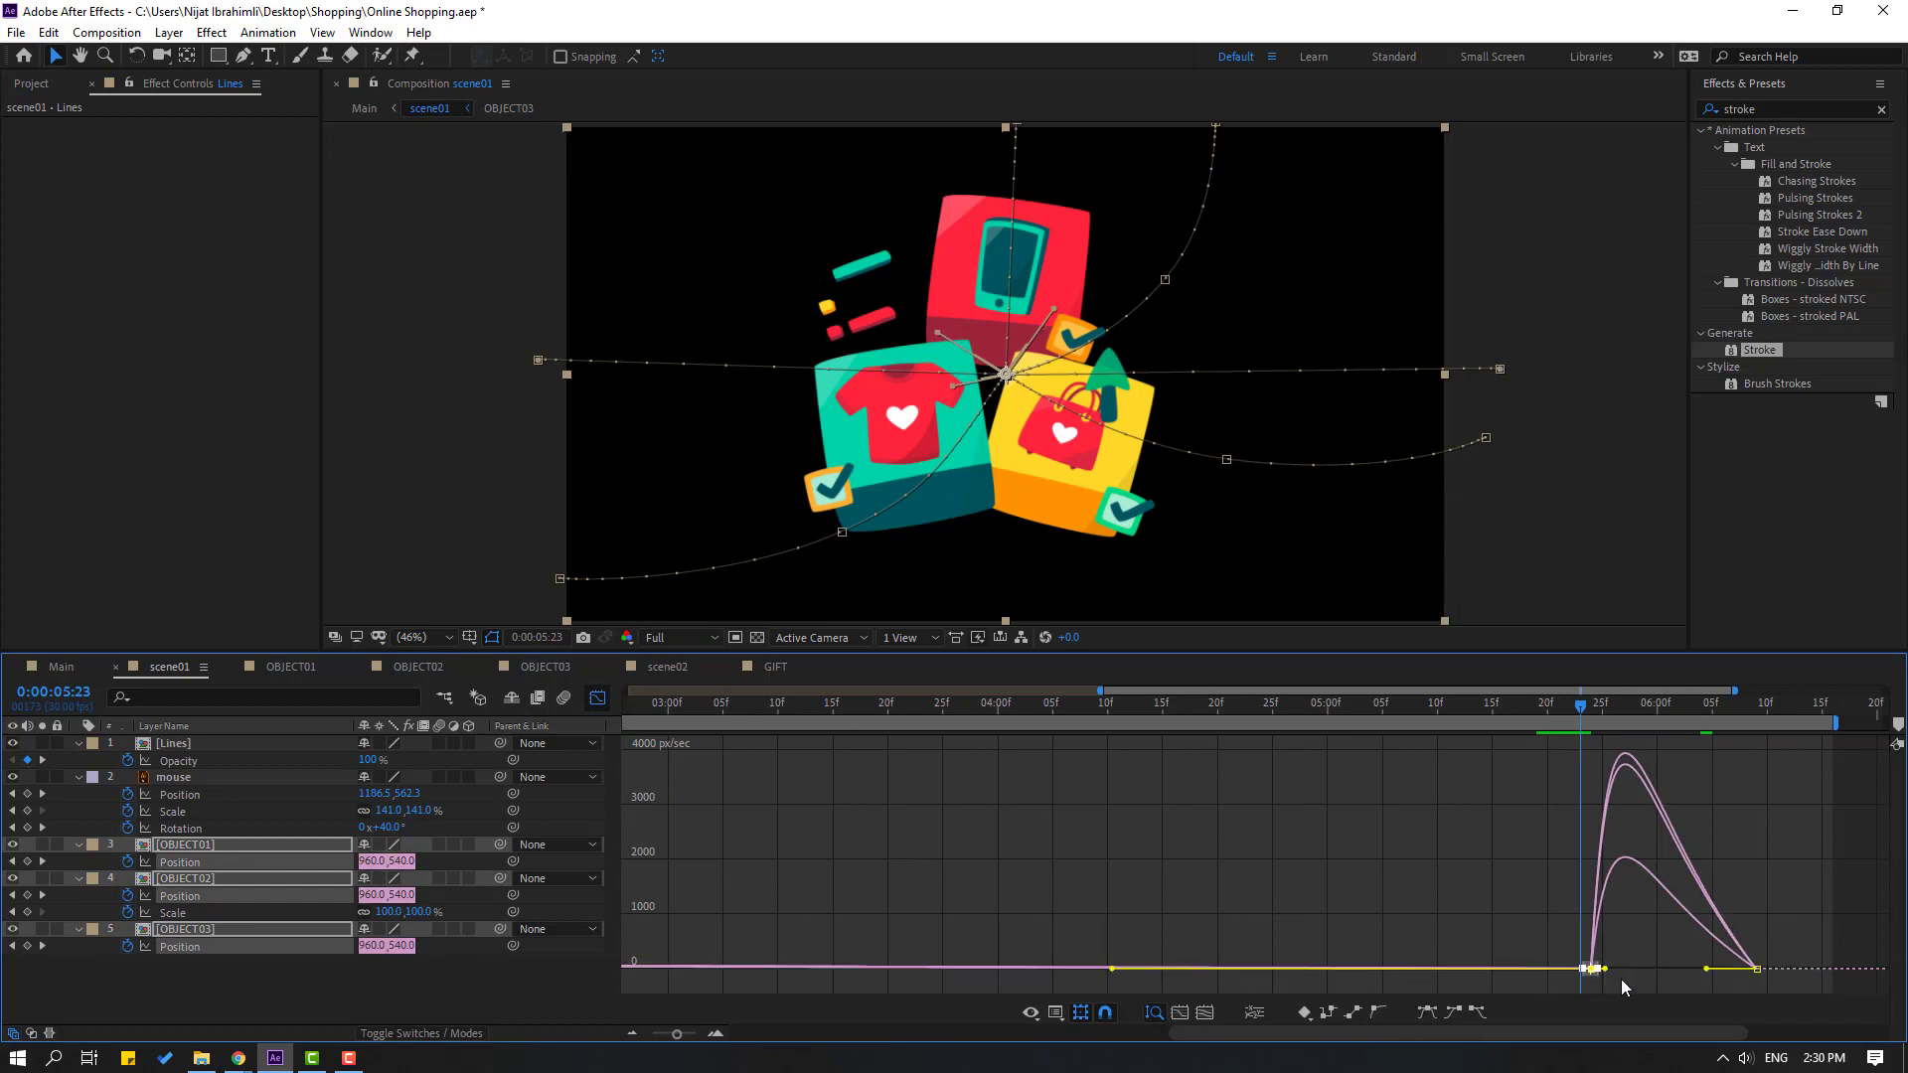
left_click_drag(1604, 970, 1643, 971)
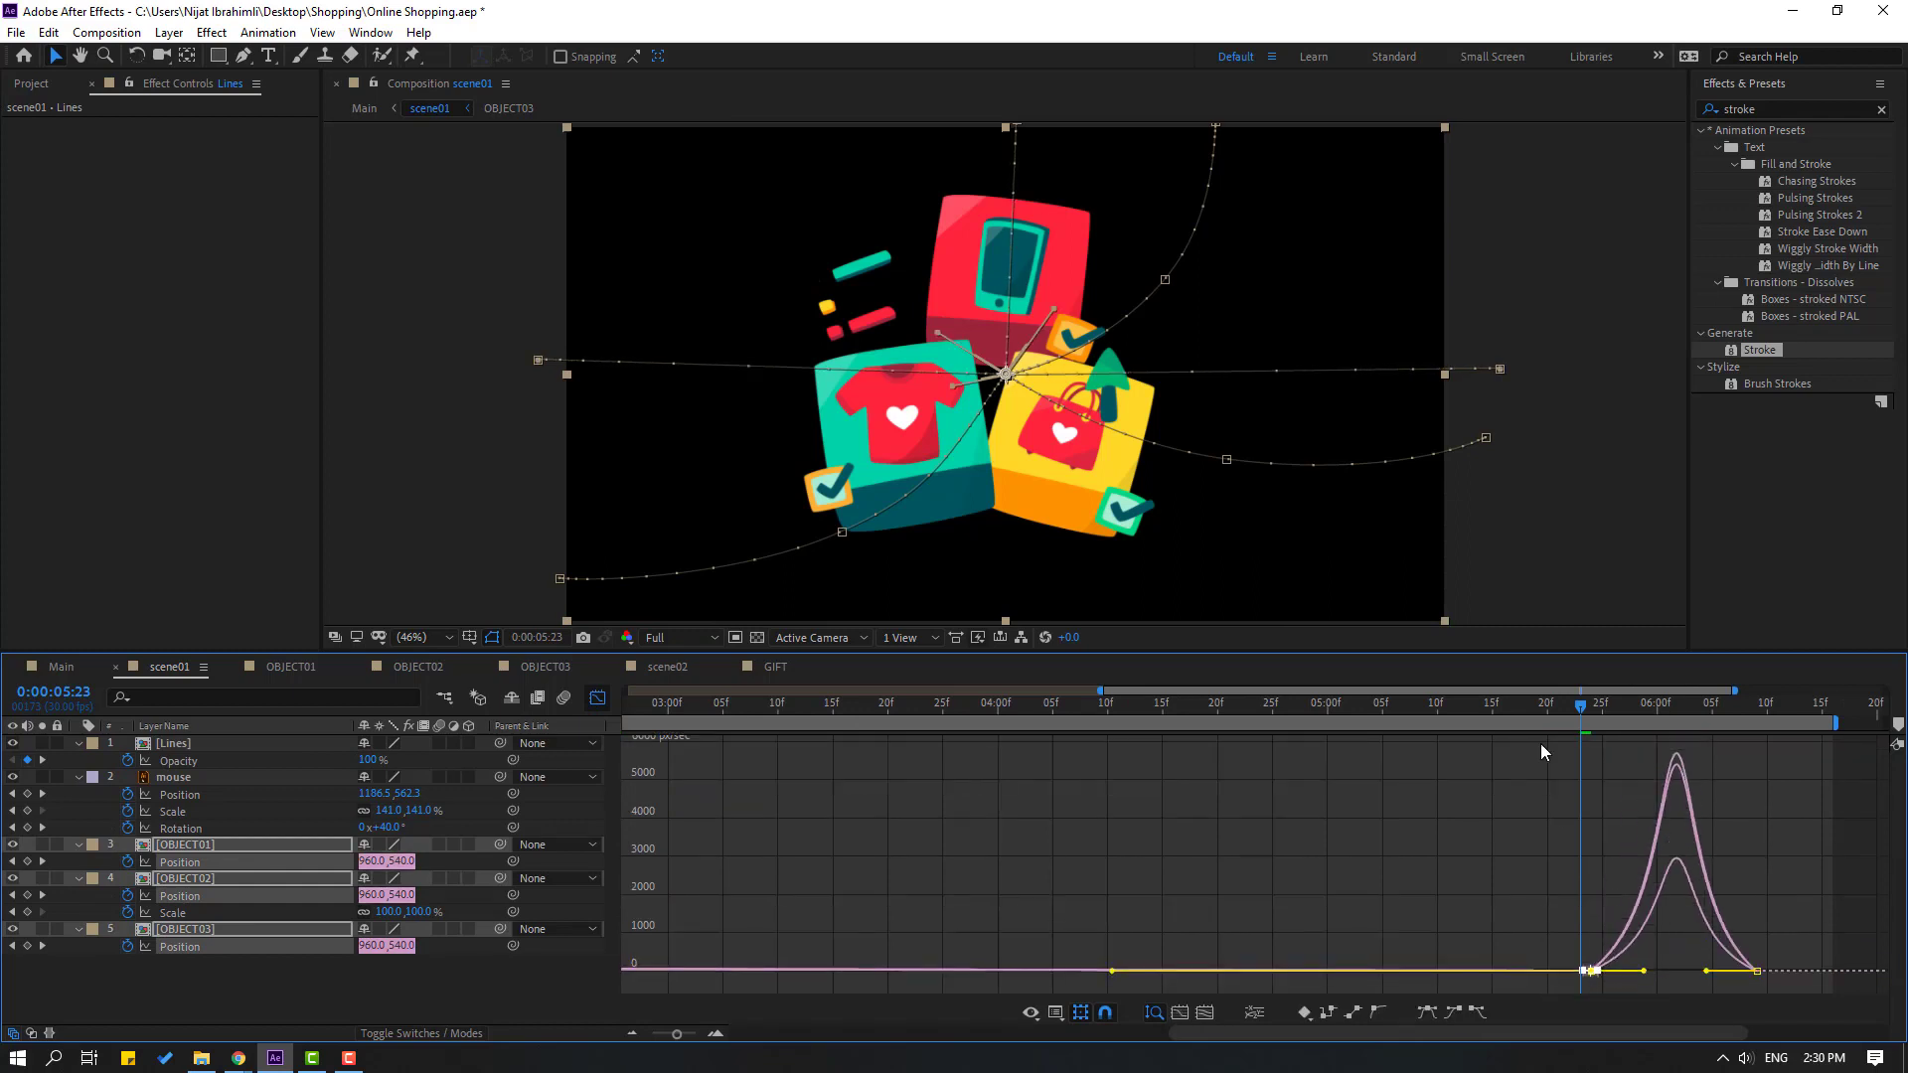
left_click(1536, 706)
key("space")
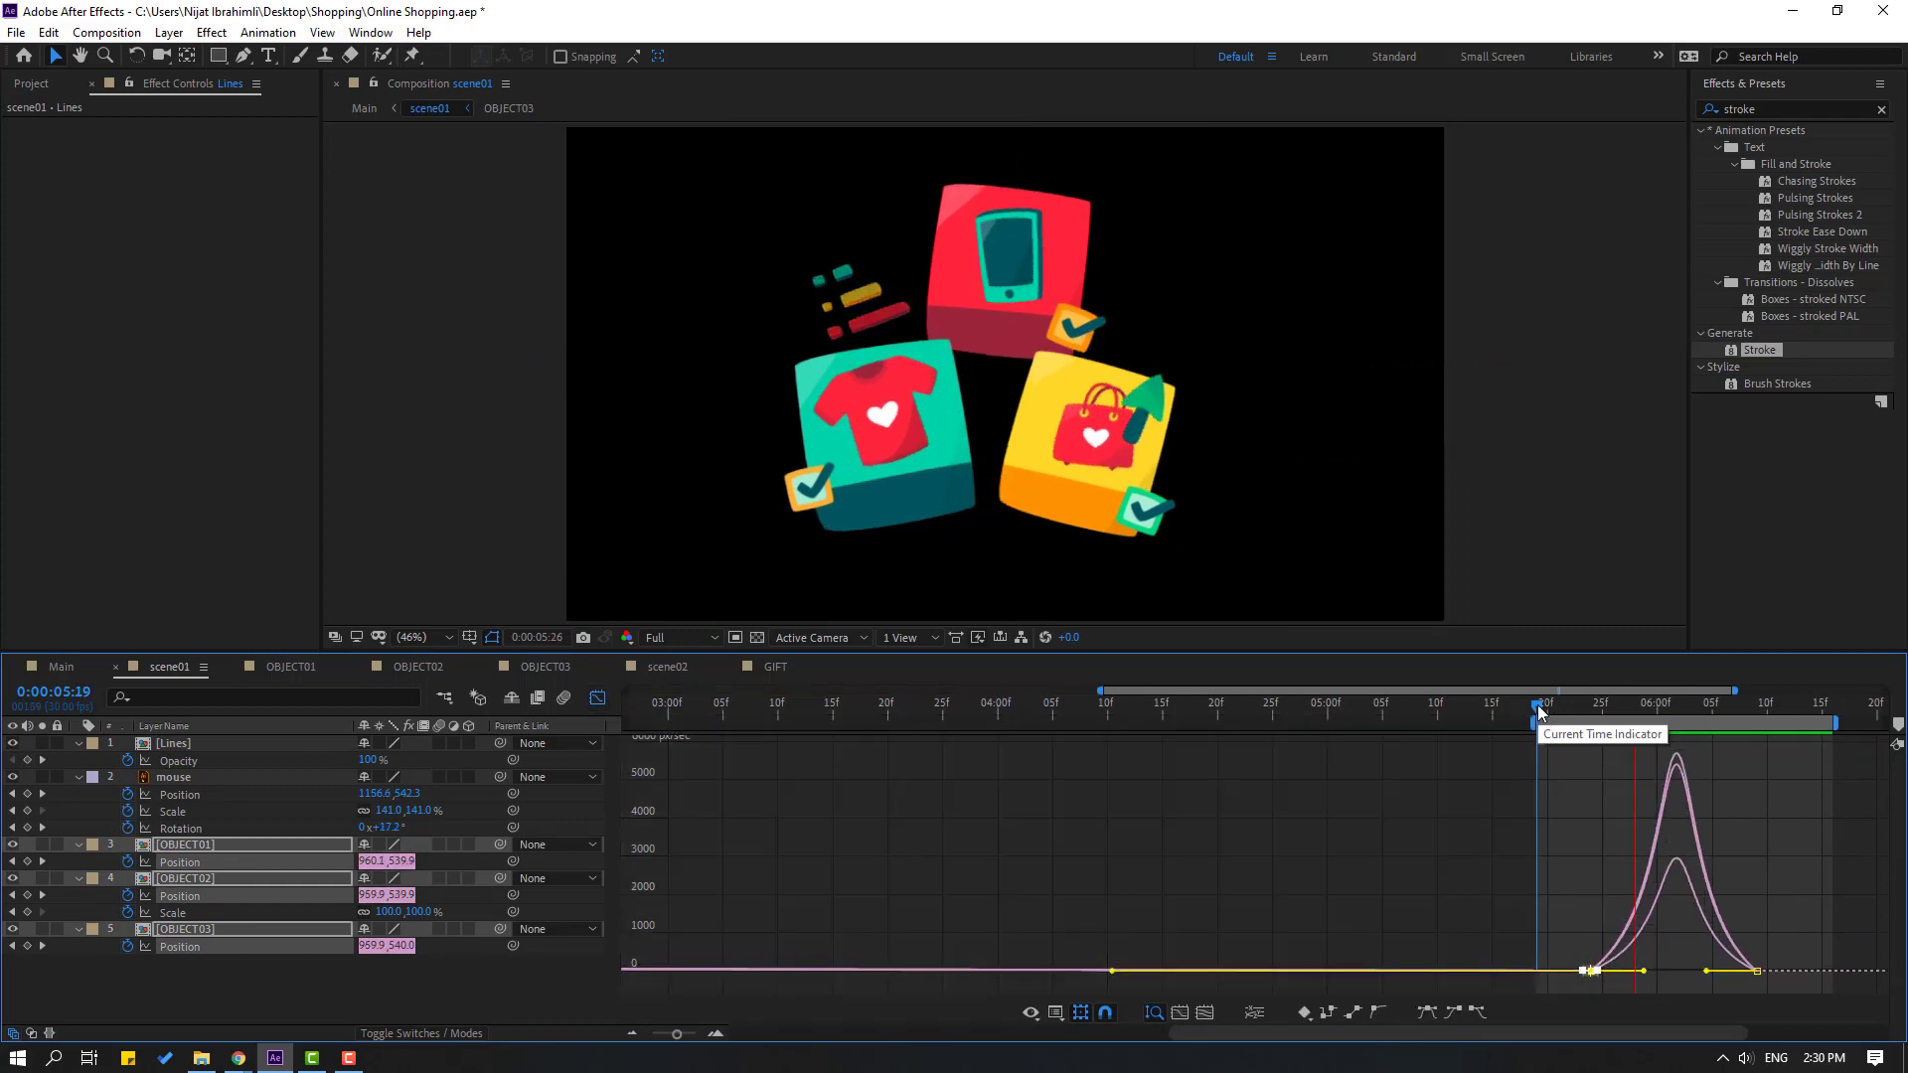
key("space")
key("shift+F3")
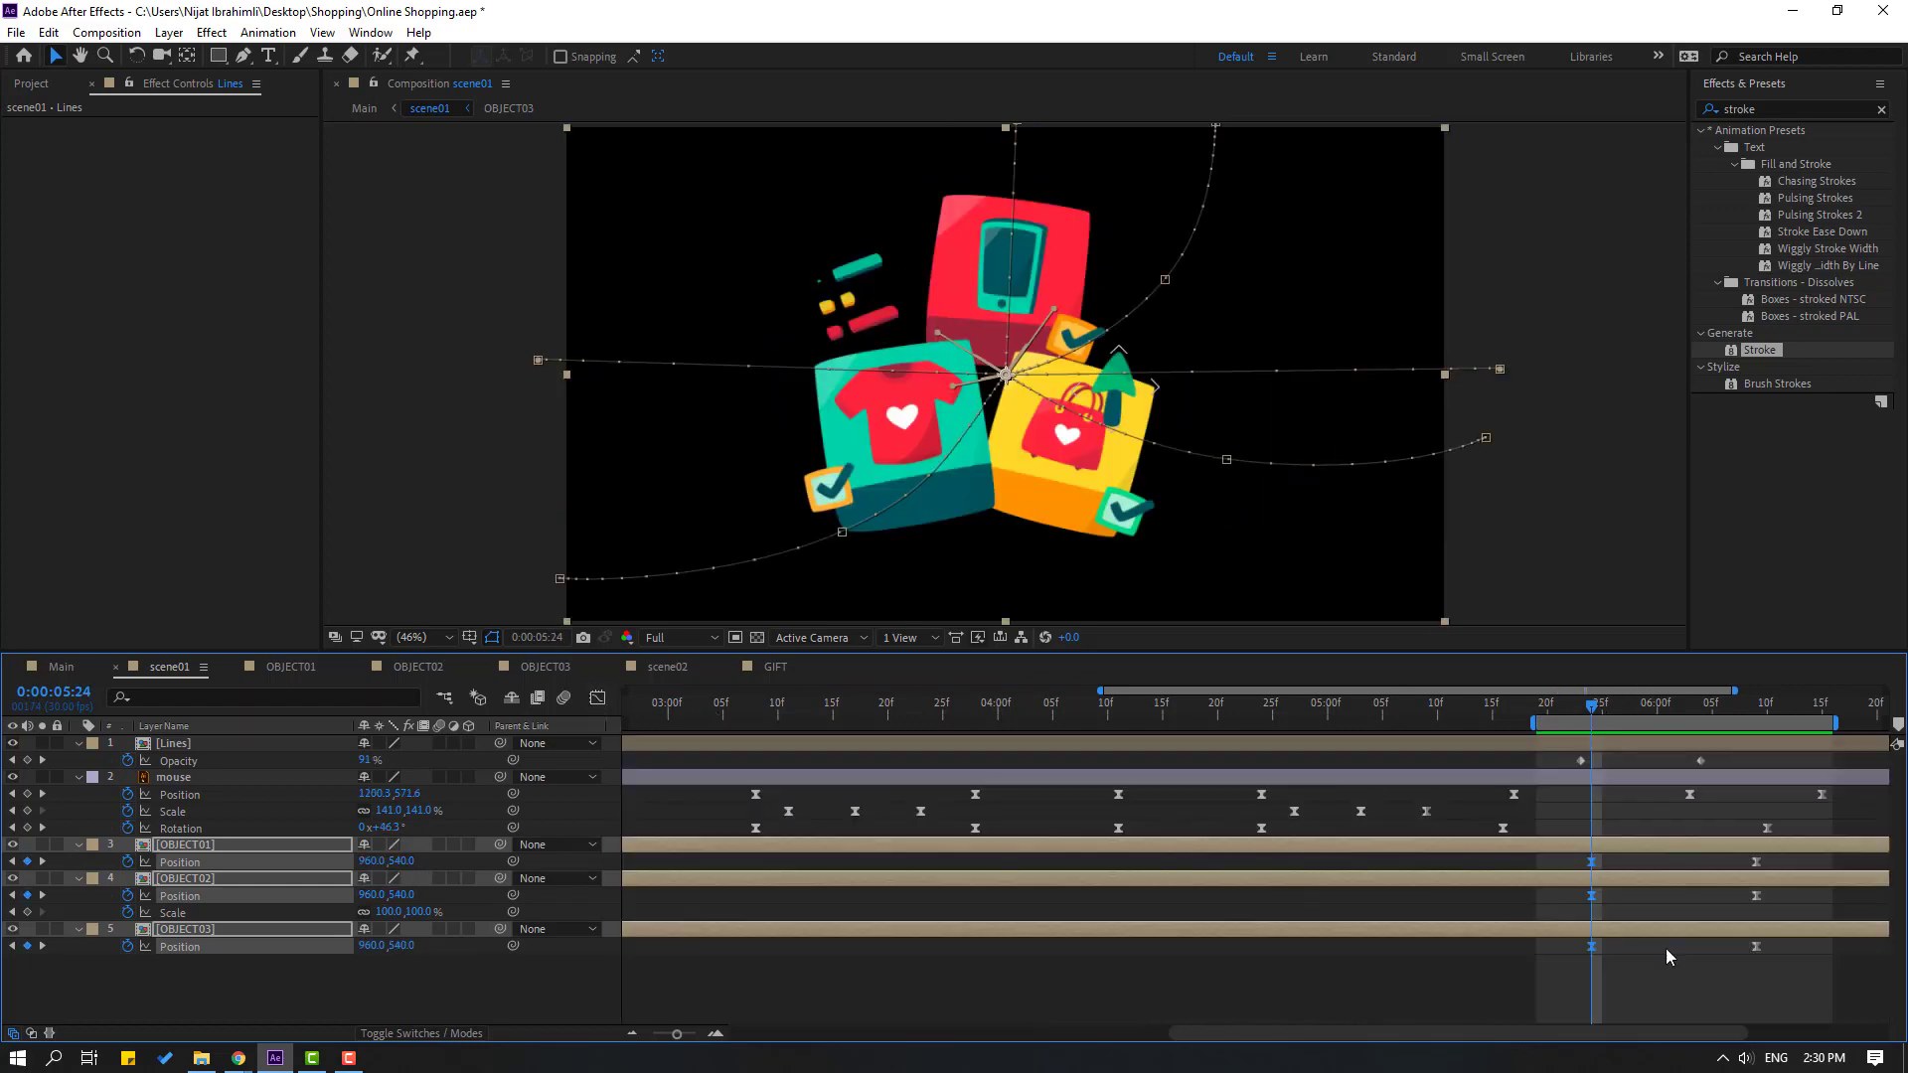
left_click_drag(1777, 867, 1802, 944)
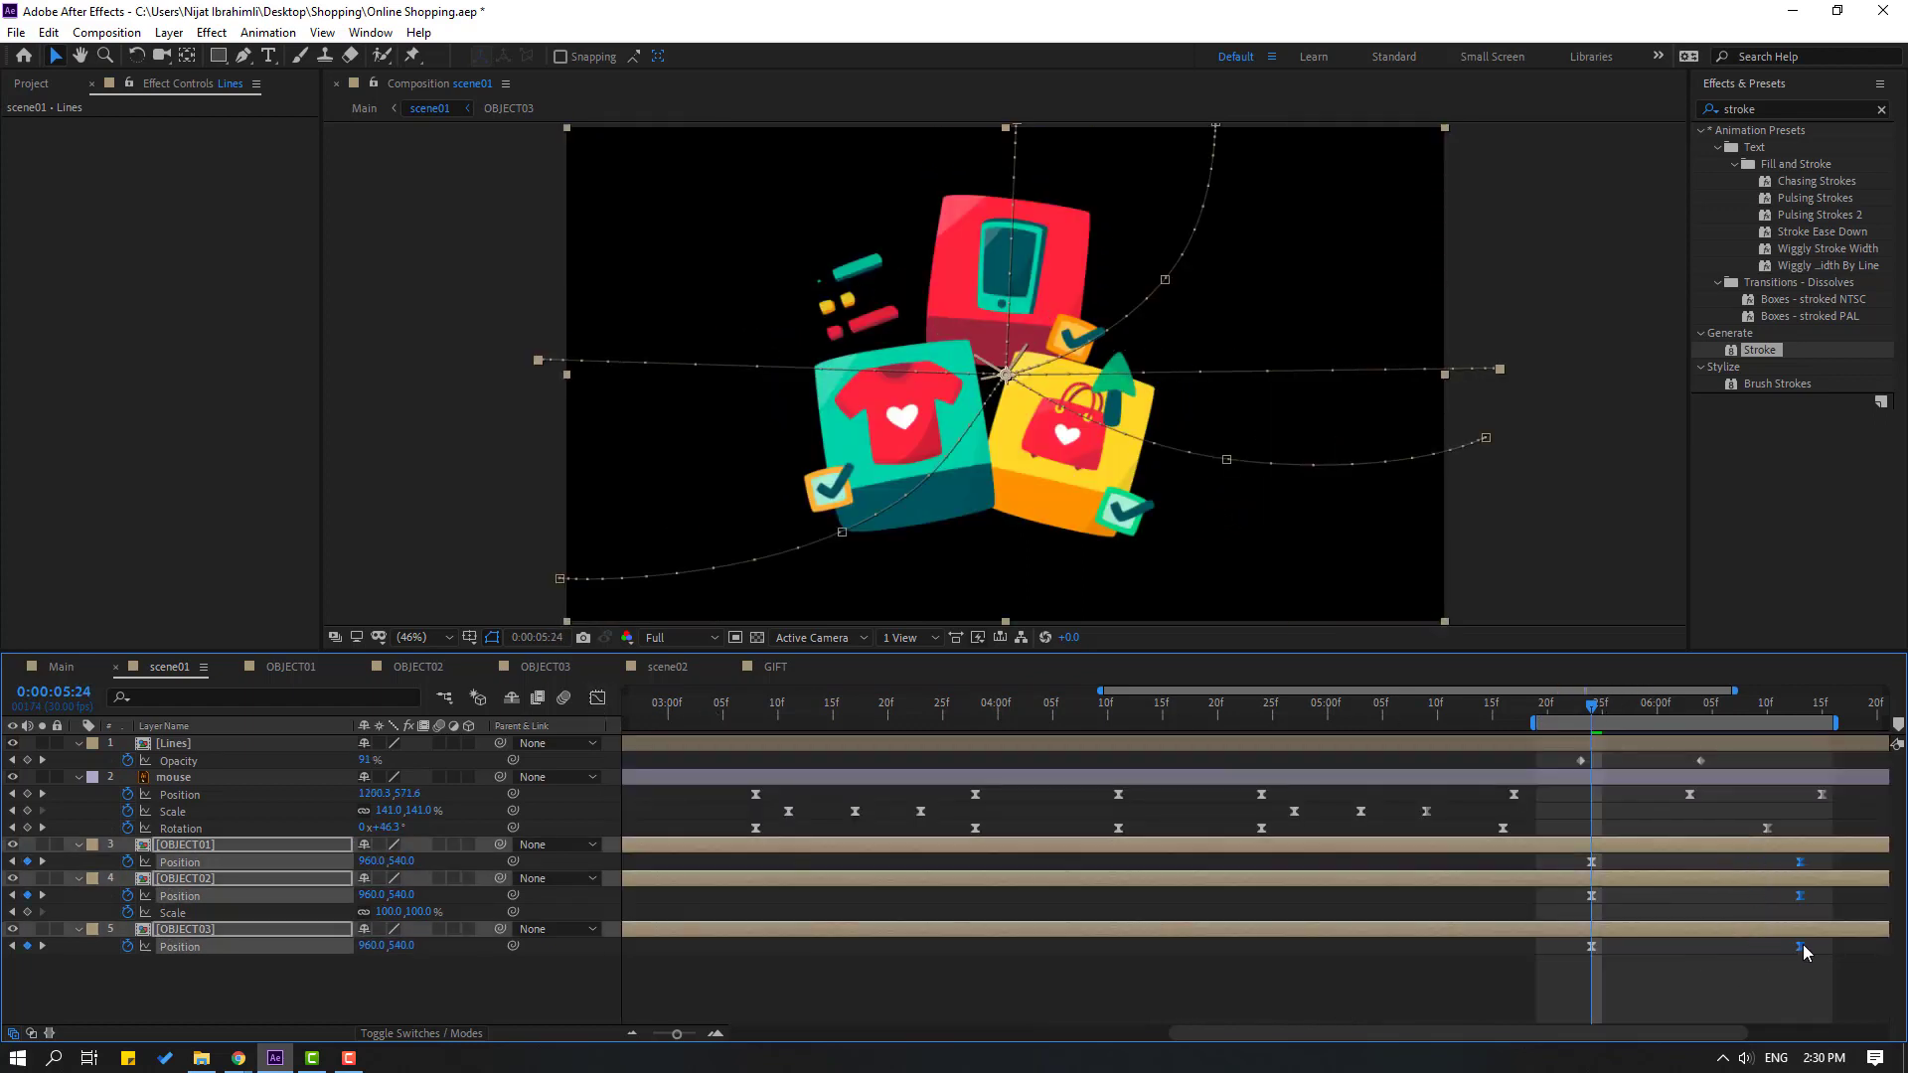
key("minus")
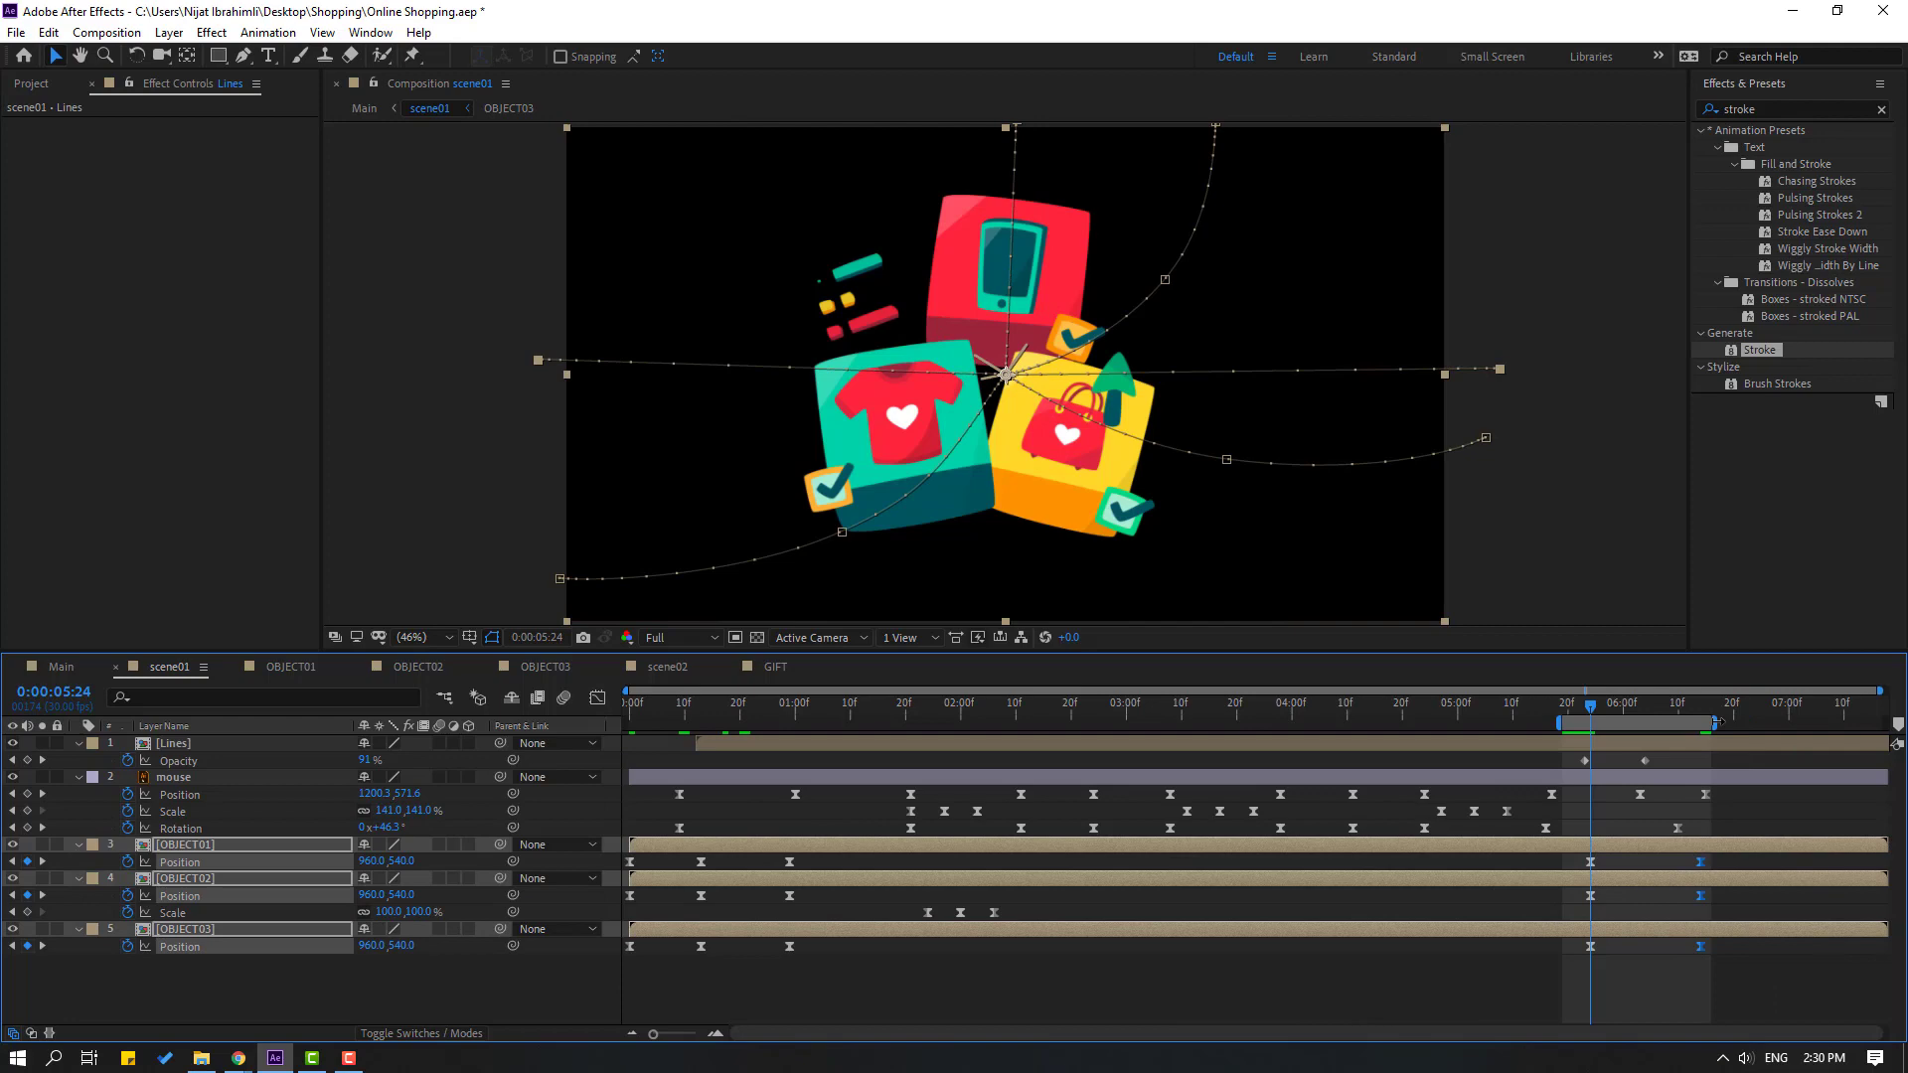
key("space")
key("space")
In Main, move scene02 below scene01 in the stack and slide its bar later
left_click(62, 671)
left_click_drag(1272, 705, 1587, 703)
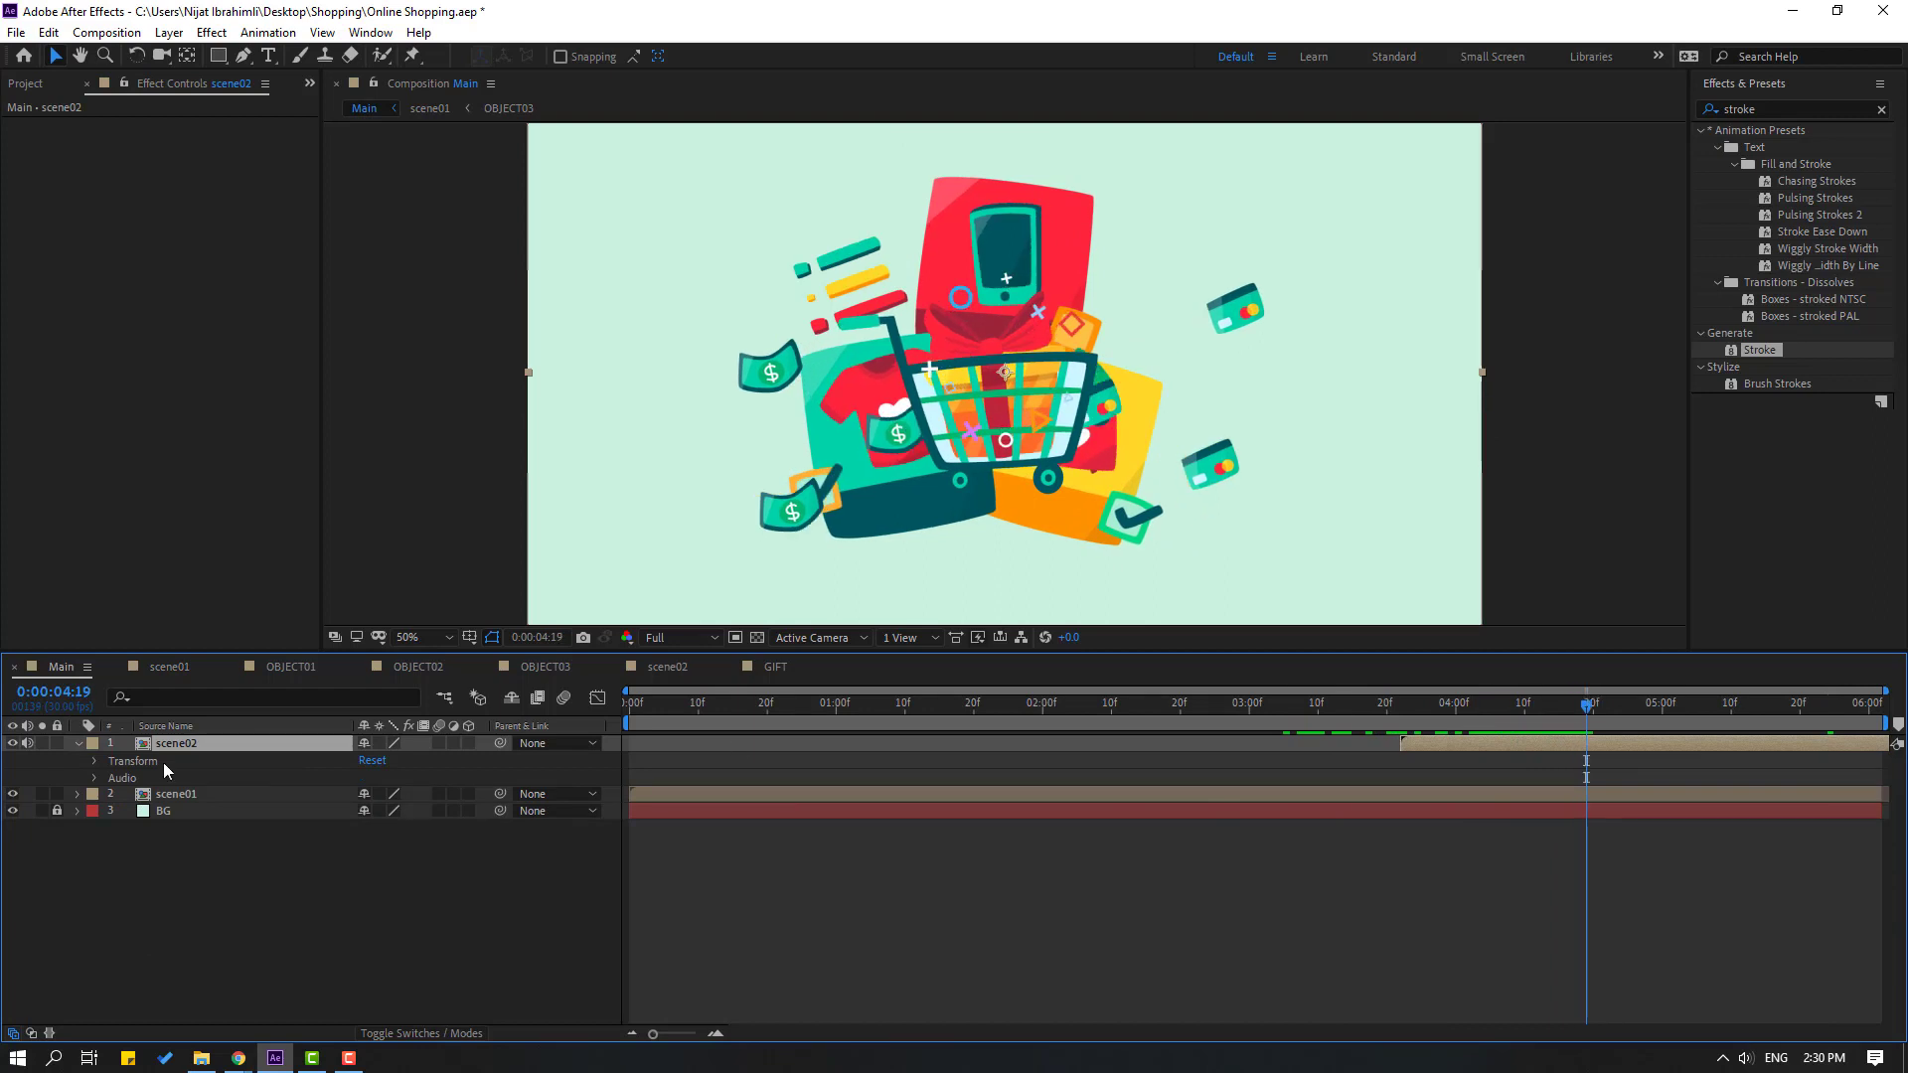
left_click(77, 745)
left_click_drag(187, 743, 234, 776)
left_click_drag(1460, 763, 1475, 727)
right_click(301, 893)
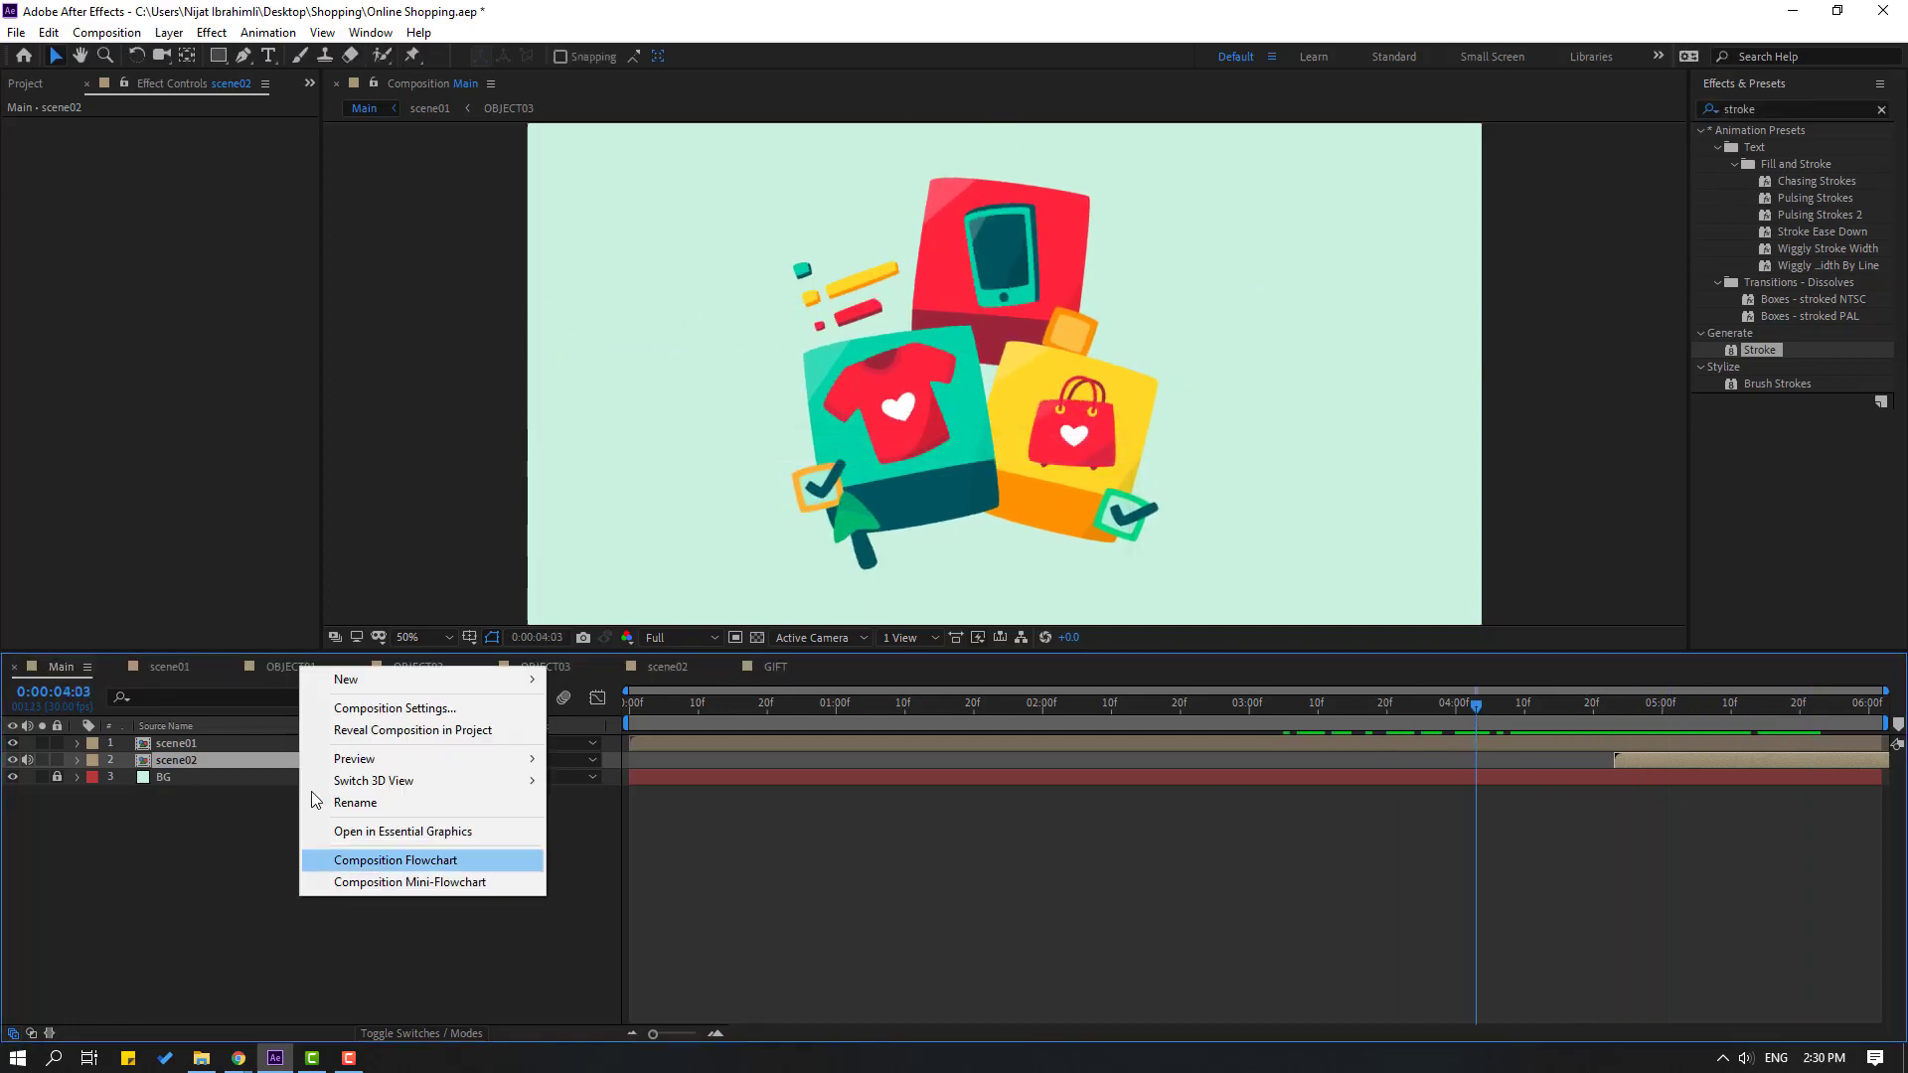
Set the Main composition duration to 15 seconds
left_click(385, 710)
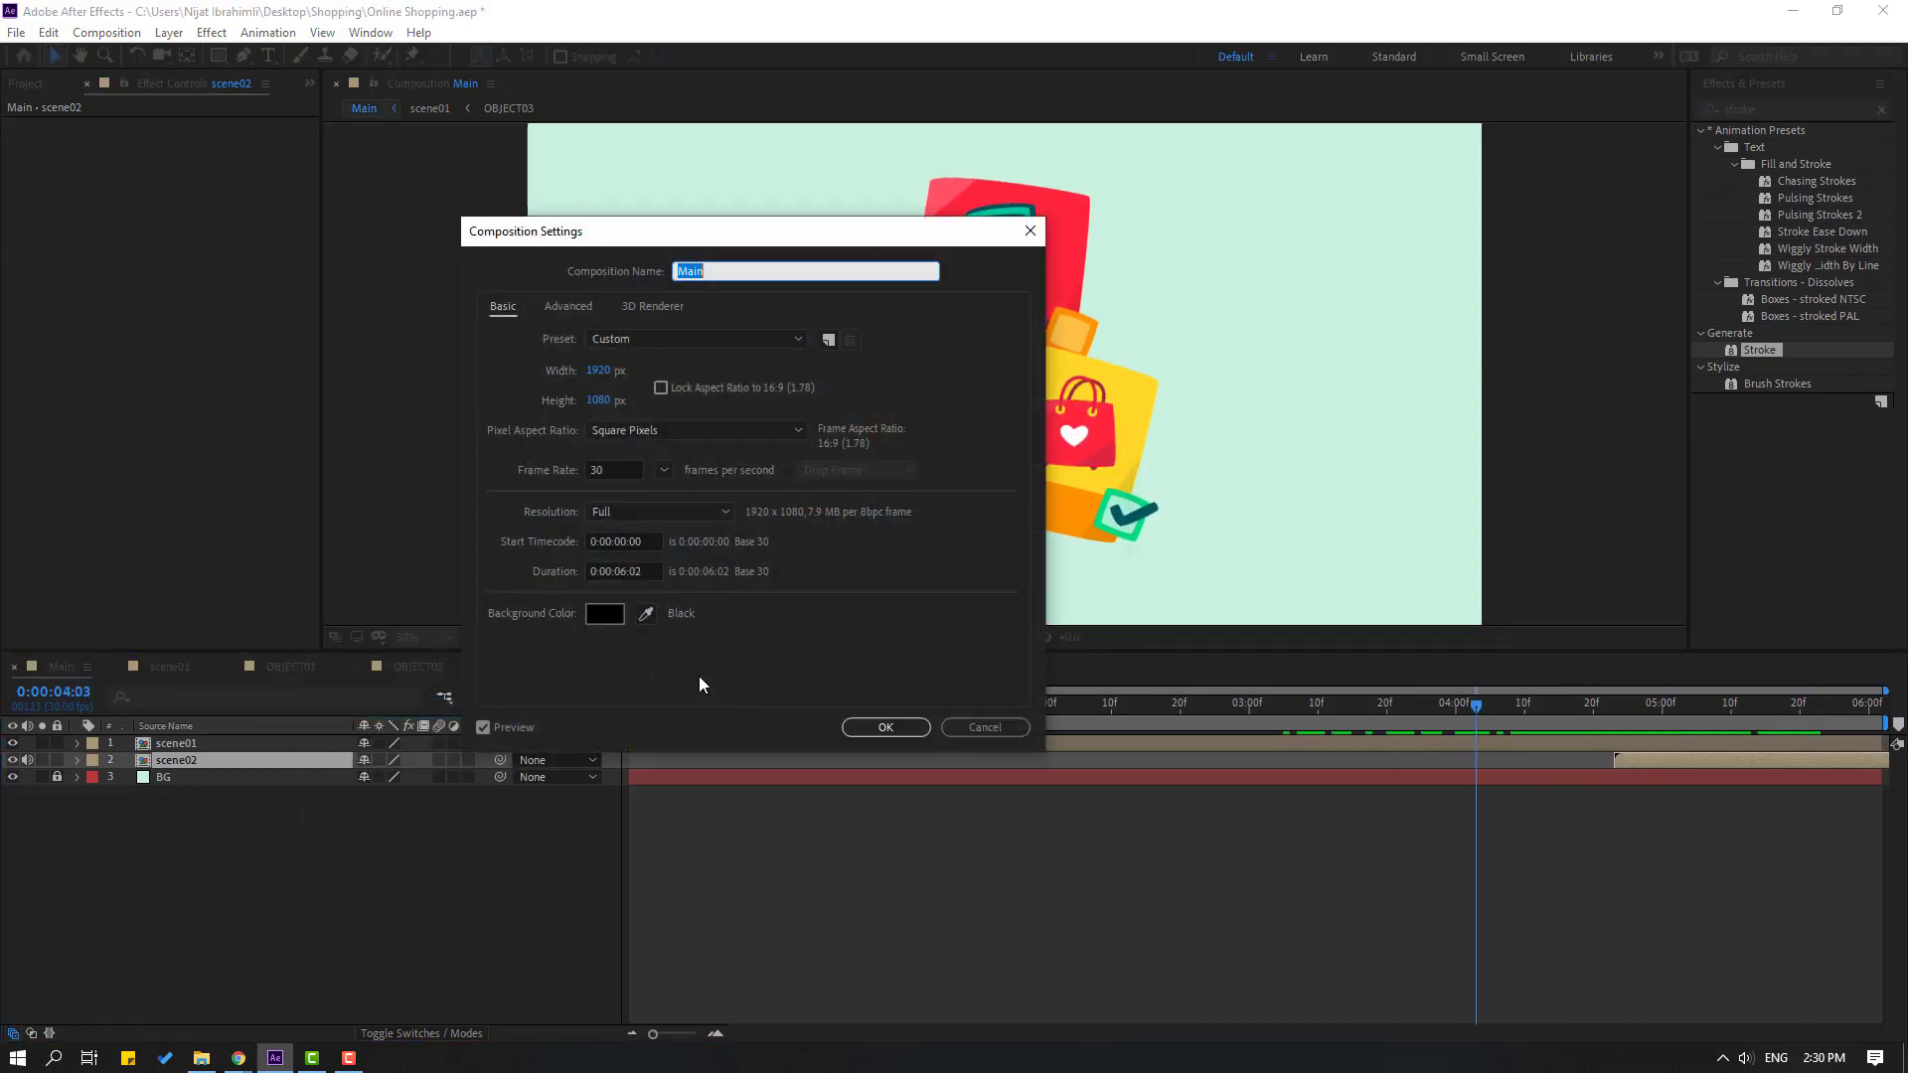
left_click(628, 572)
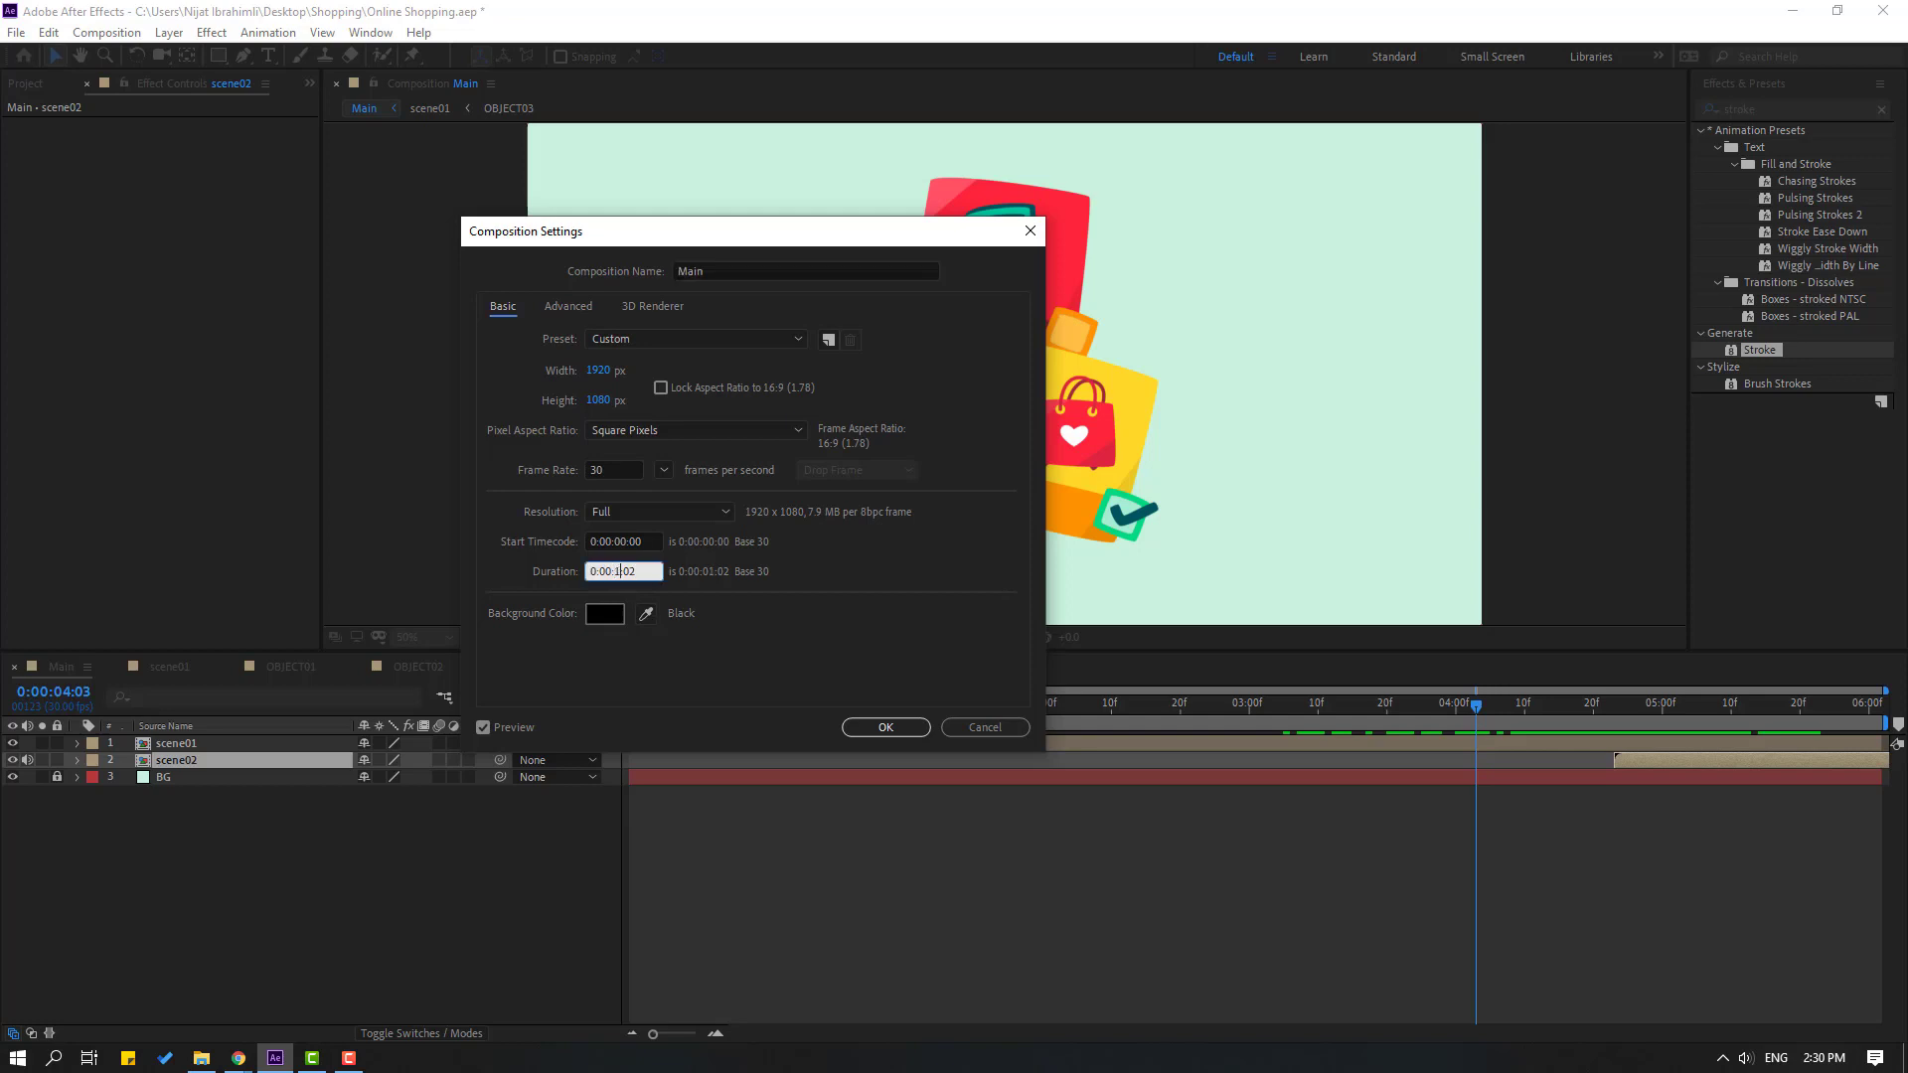
type("15:")
left_click(885, 728)
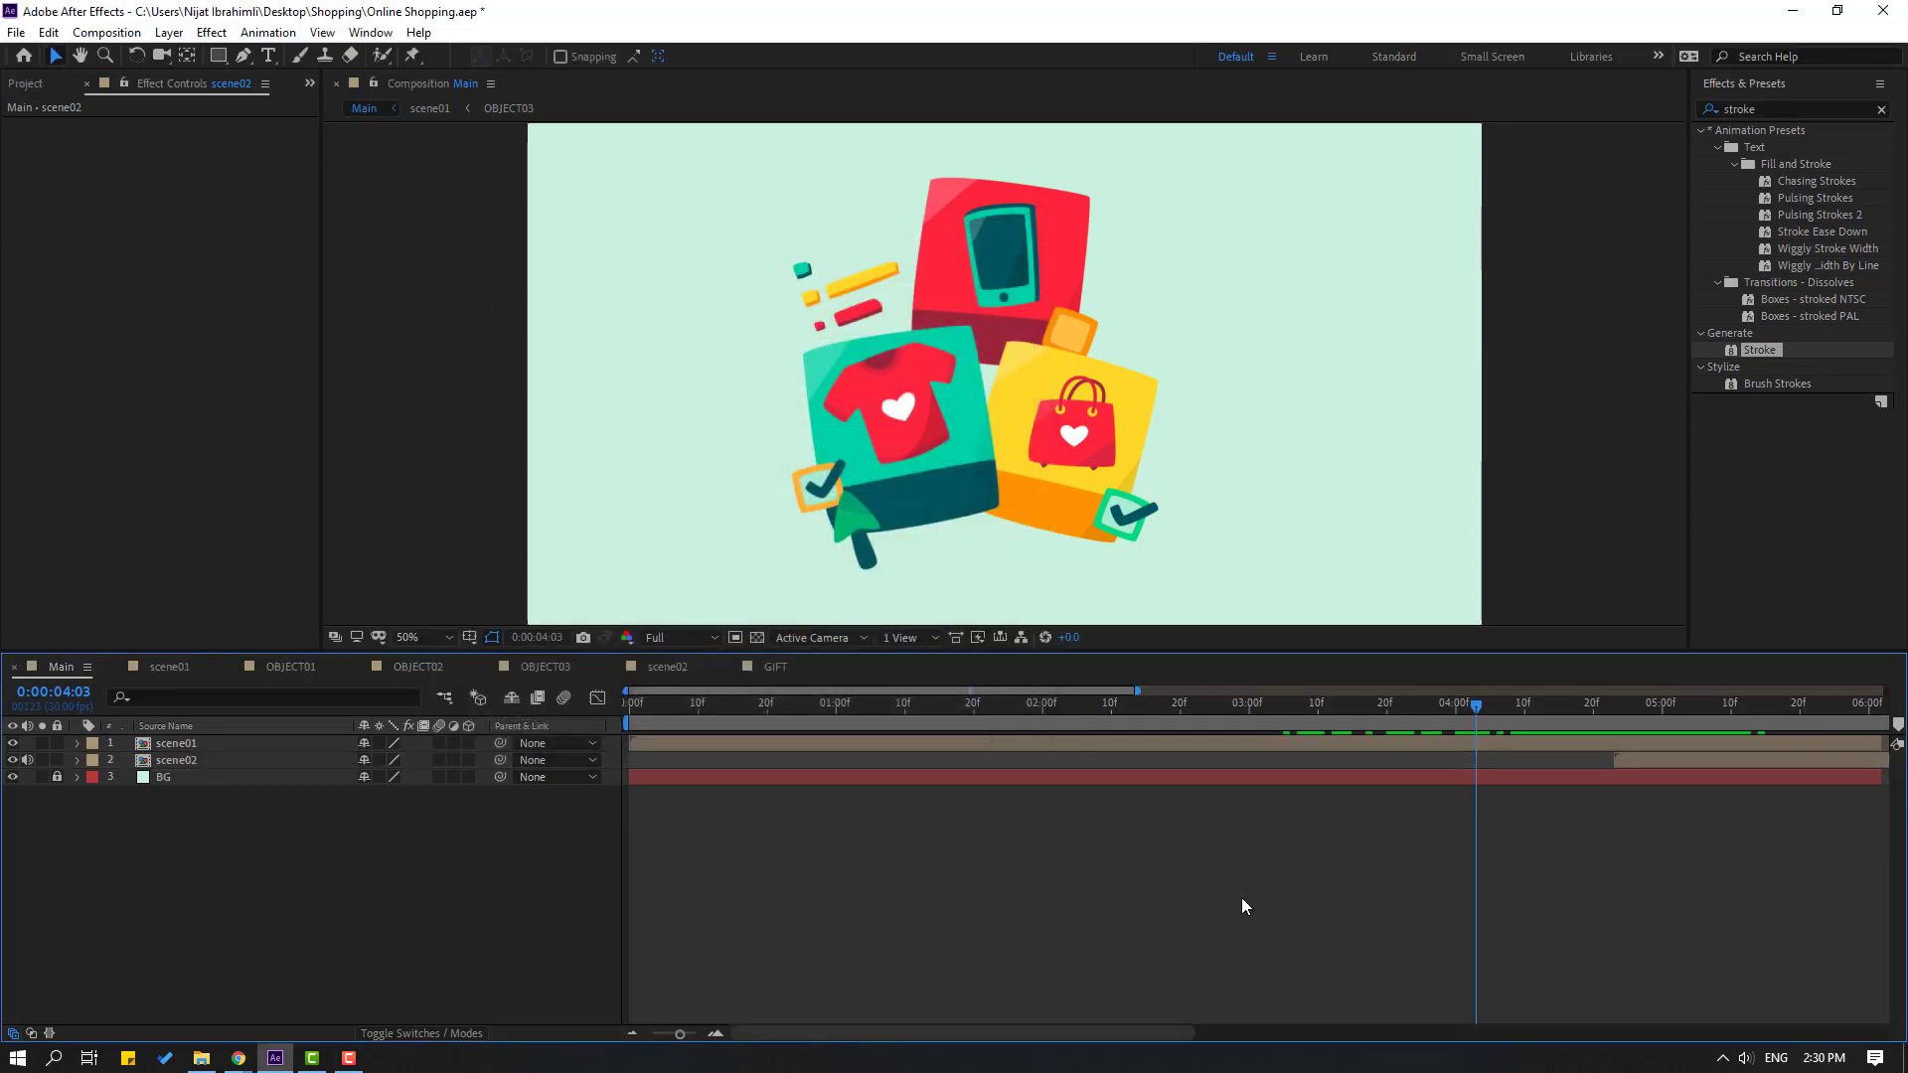
Extend the out-points of scene01 slightly and BG substantially
left_click(1117, 743)
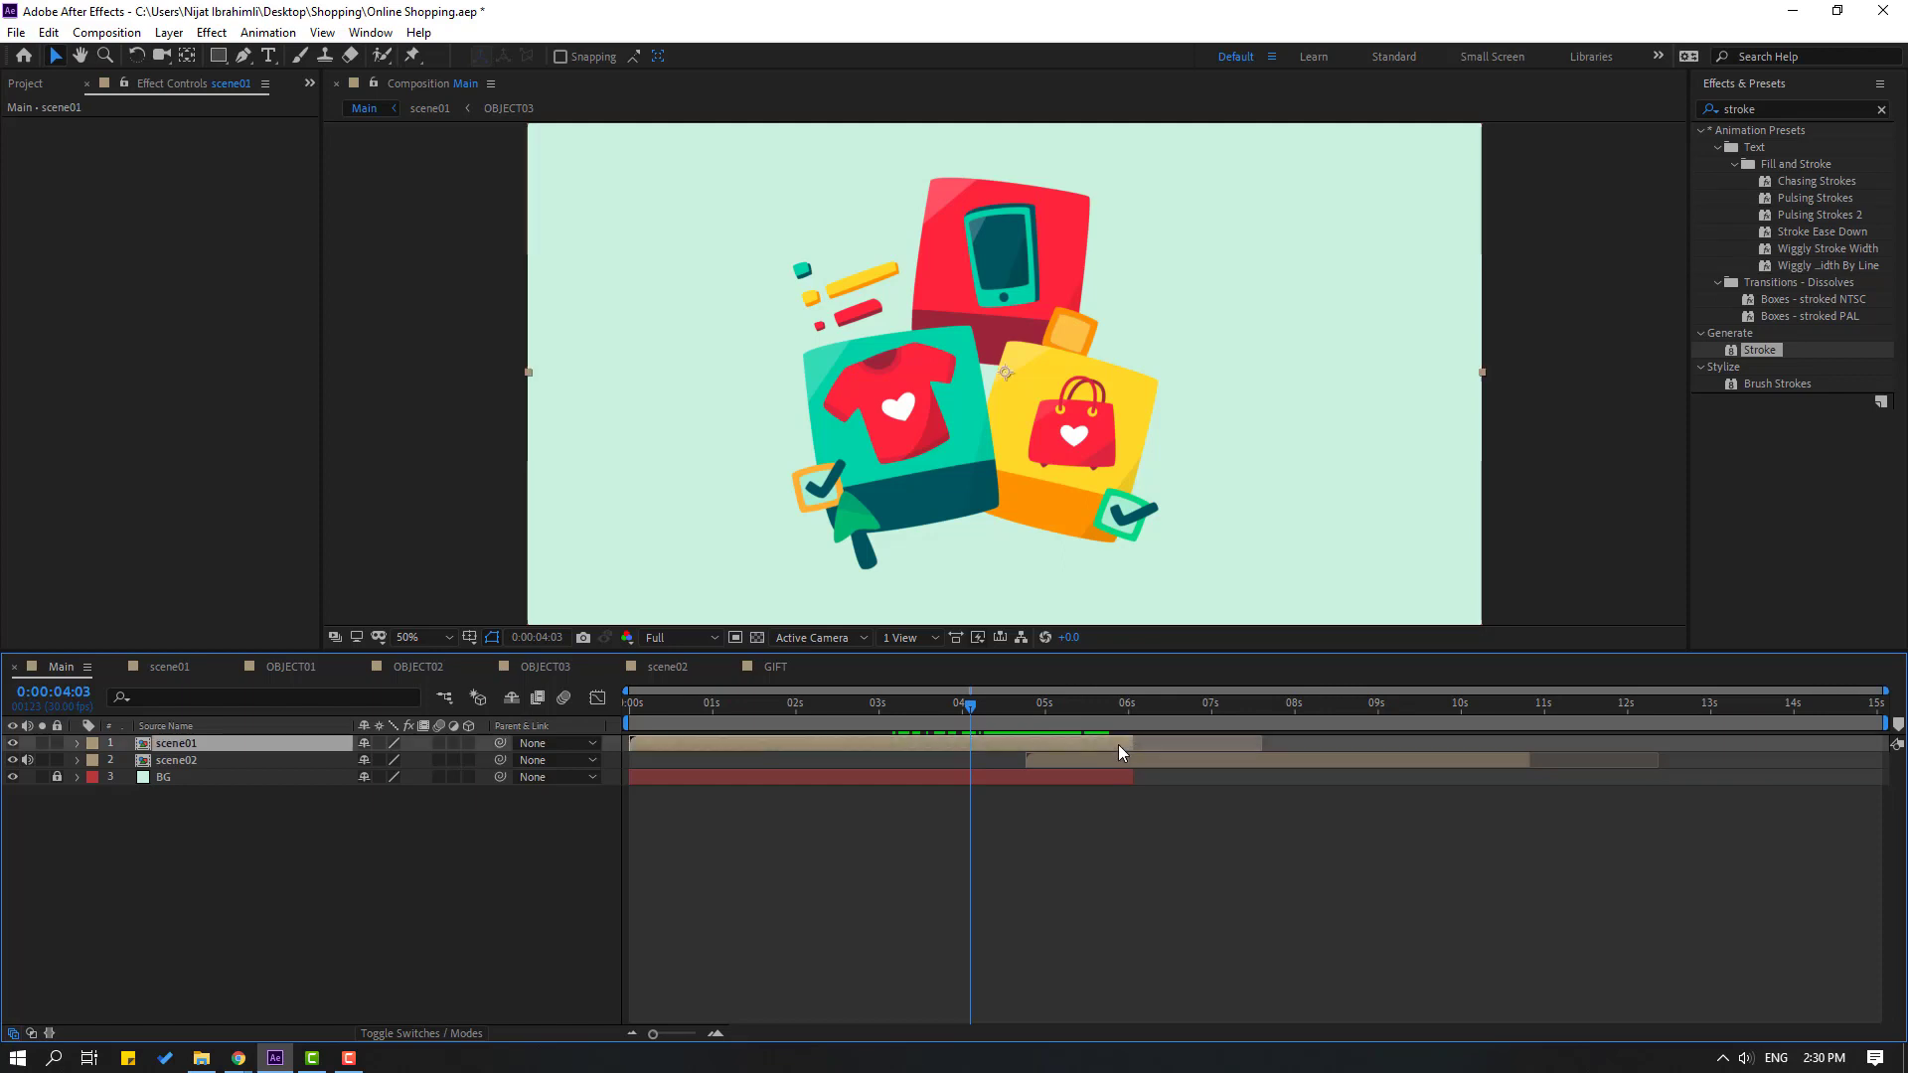
left_click_drag(1137, 747, 1183, 742)
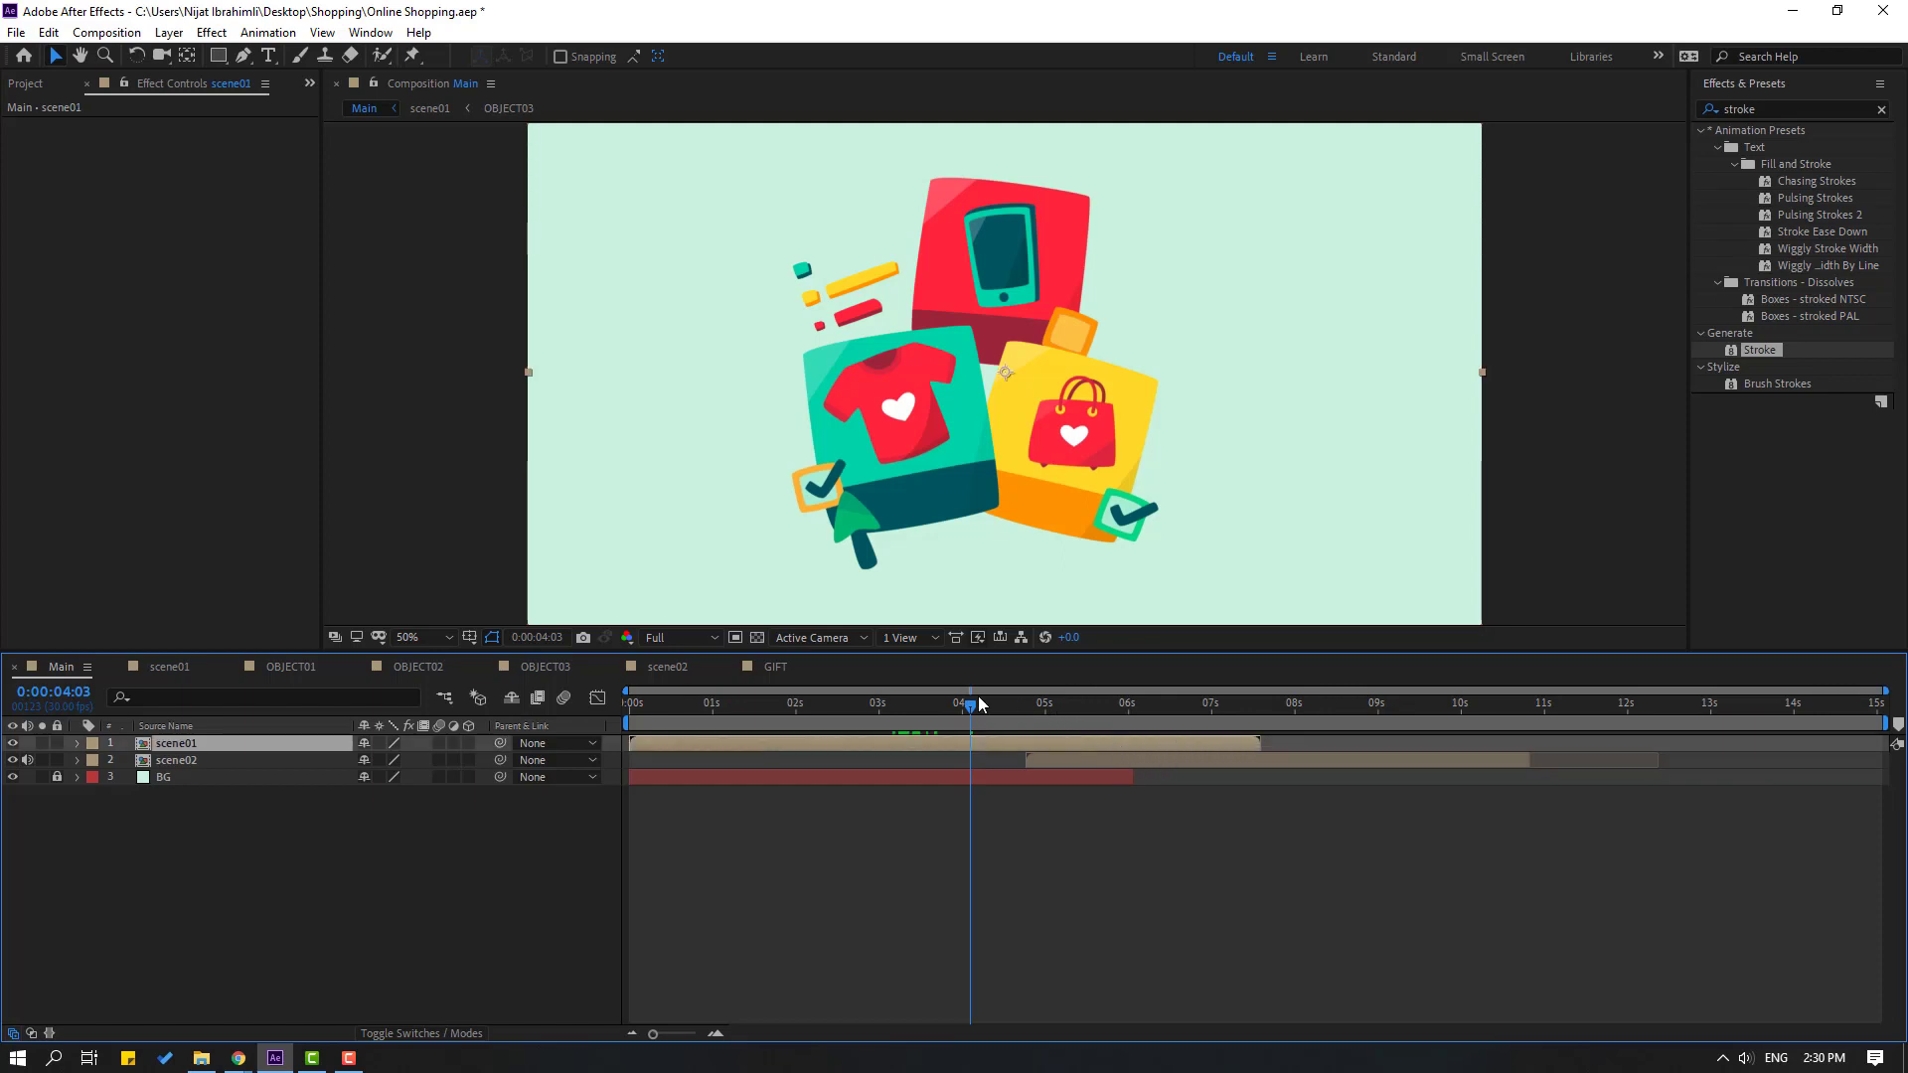
key("space")
key("space")
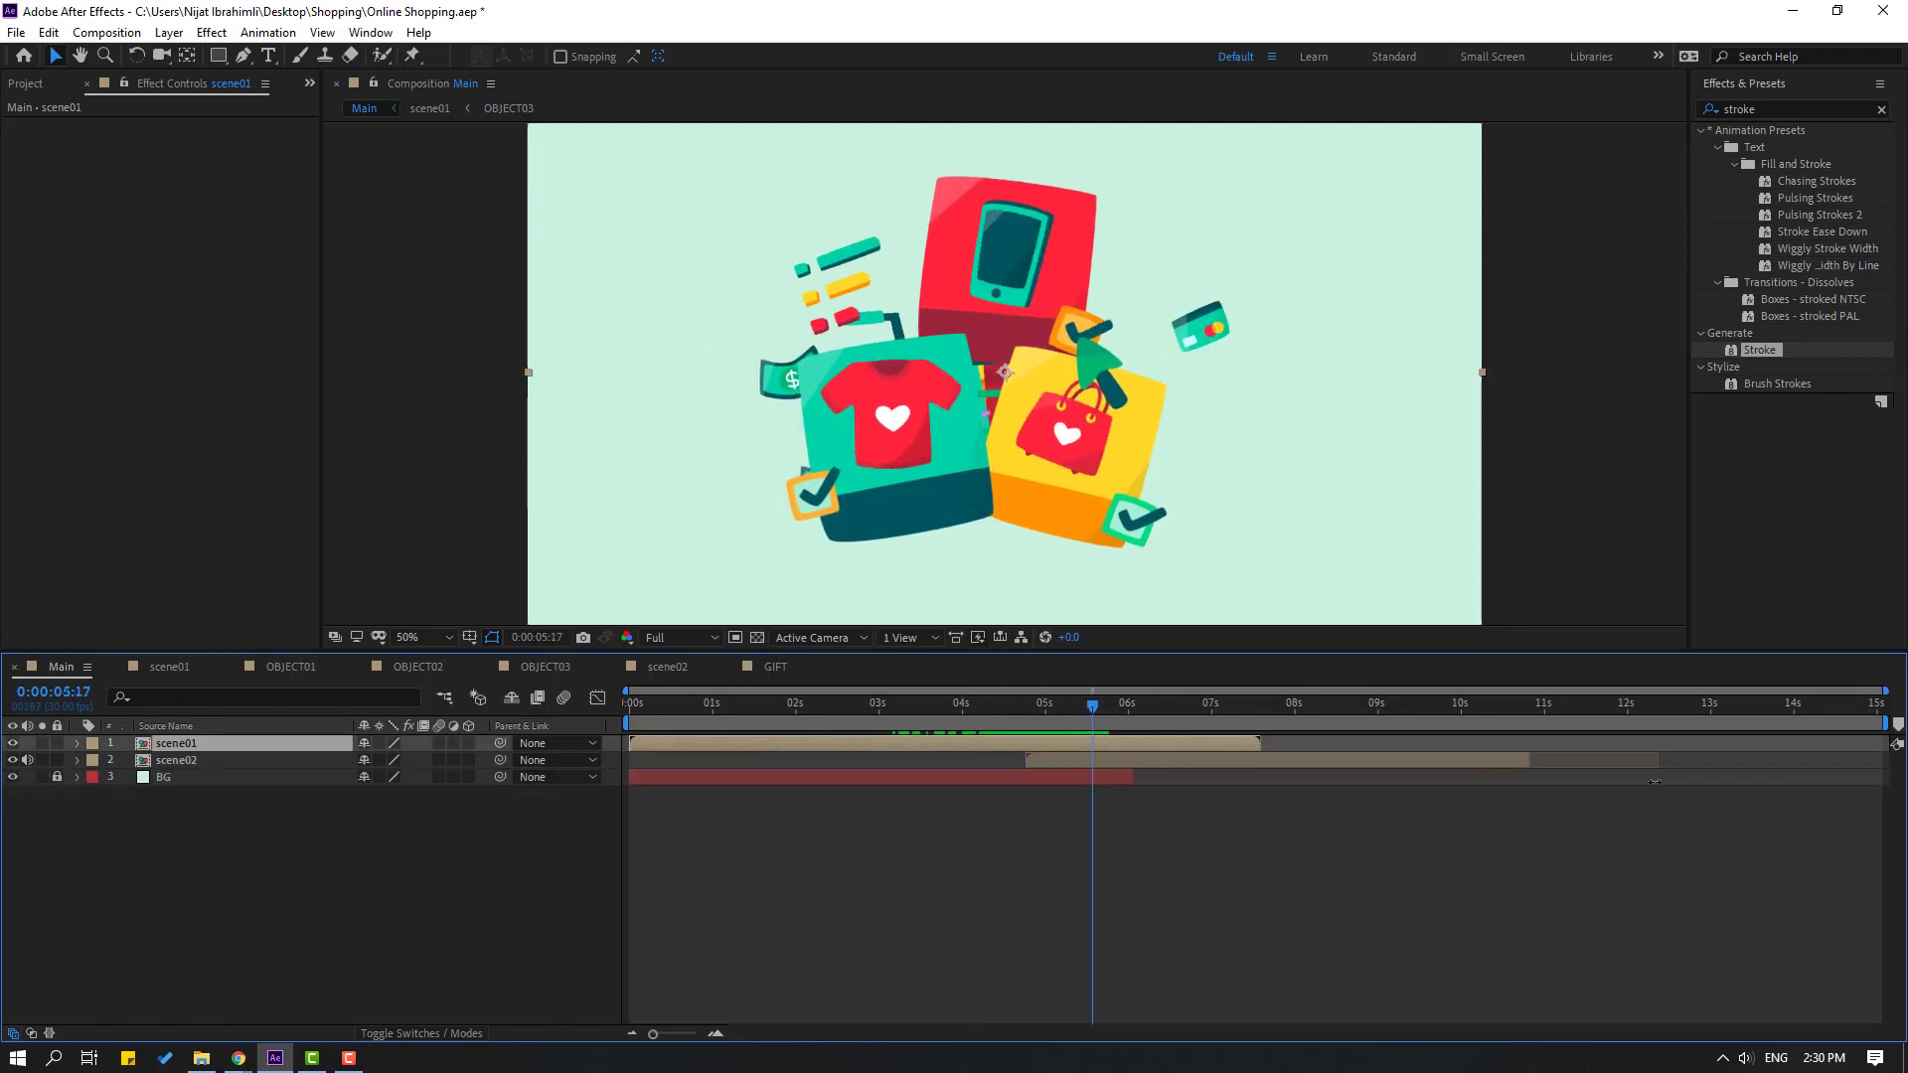
left_click(1141, 850)
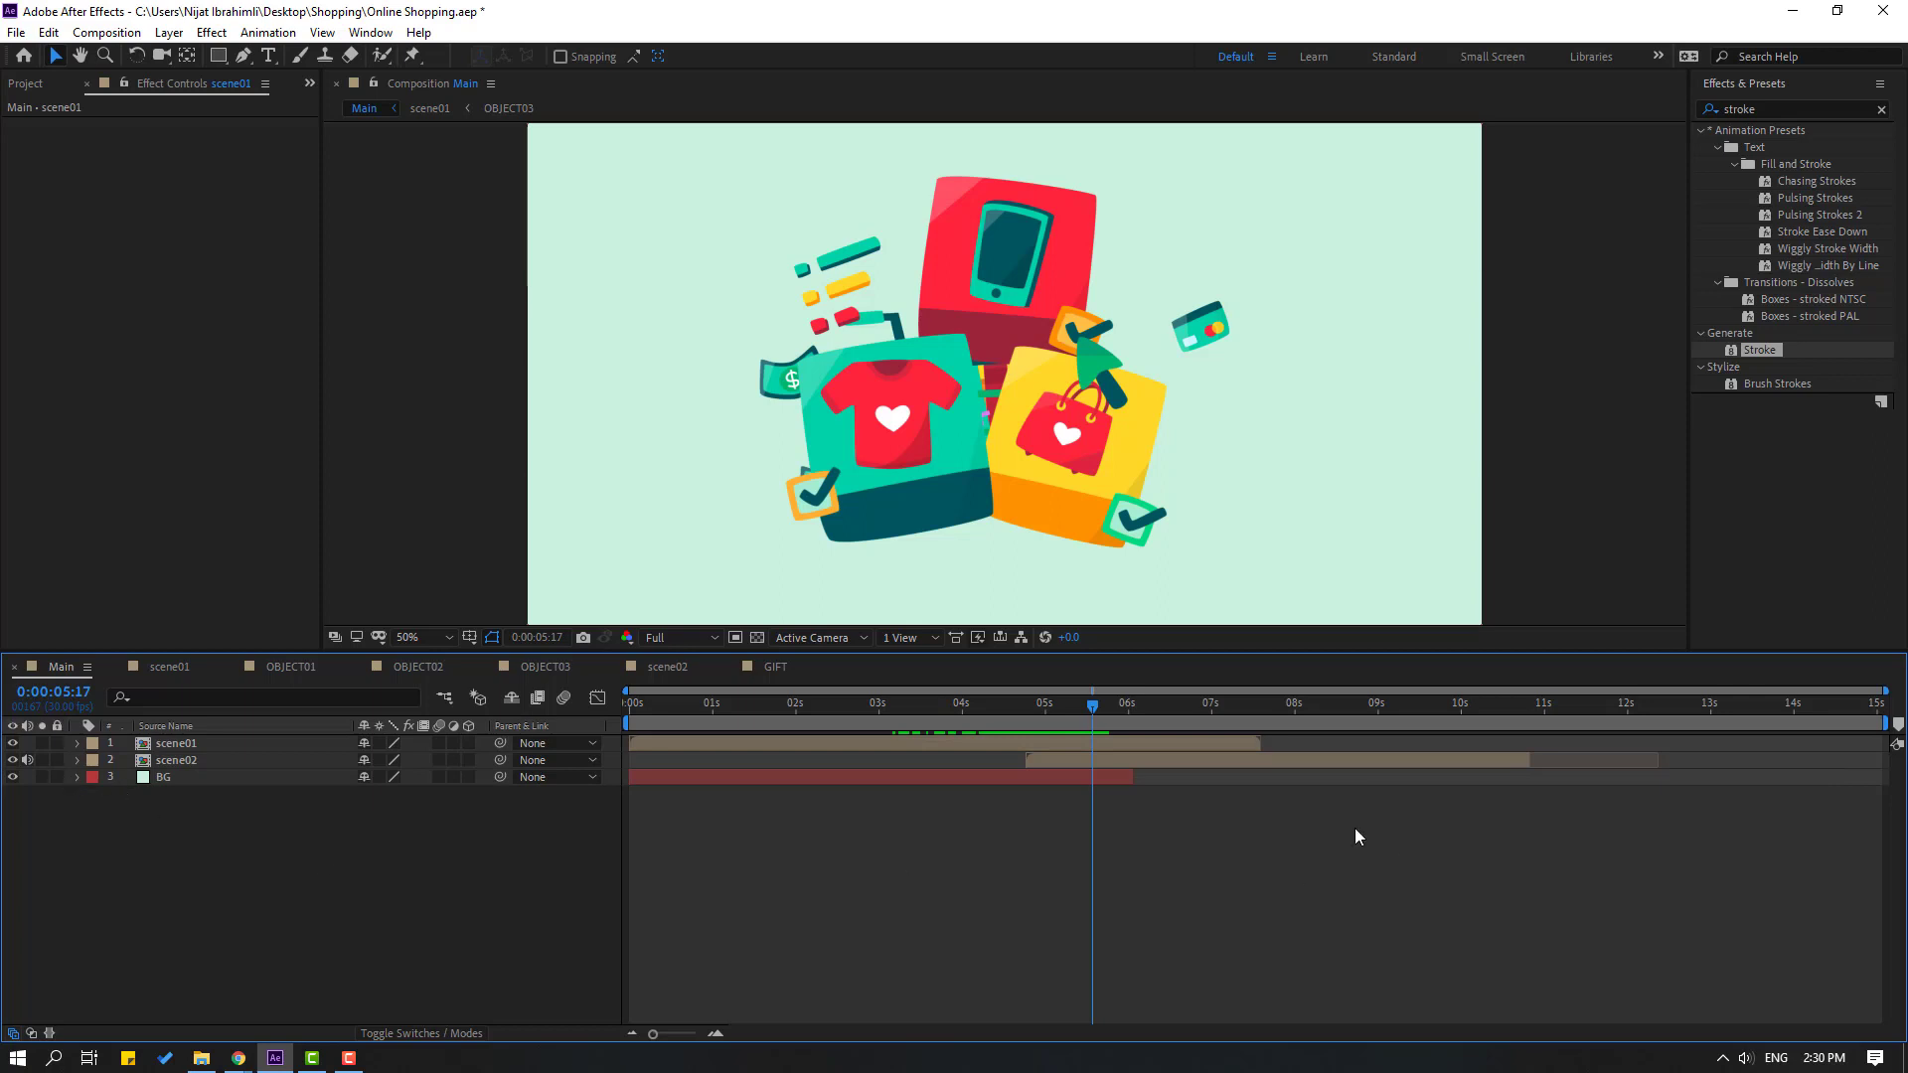
left_click_drag(1137, 782, 1524, 779)
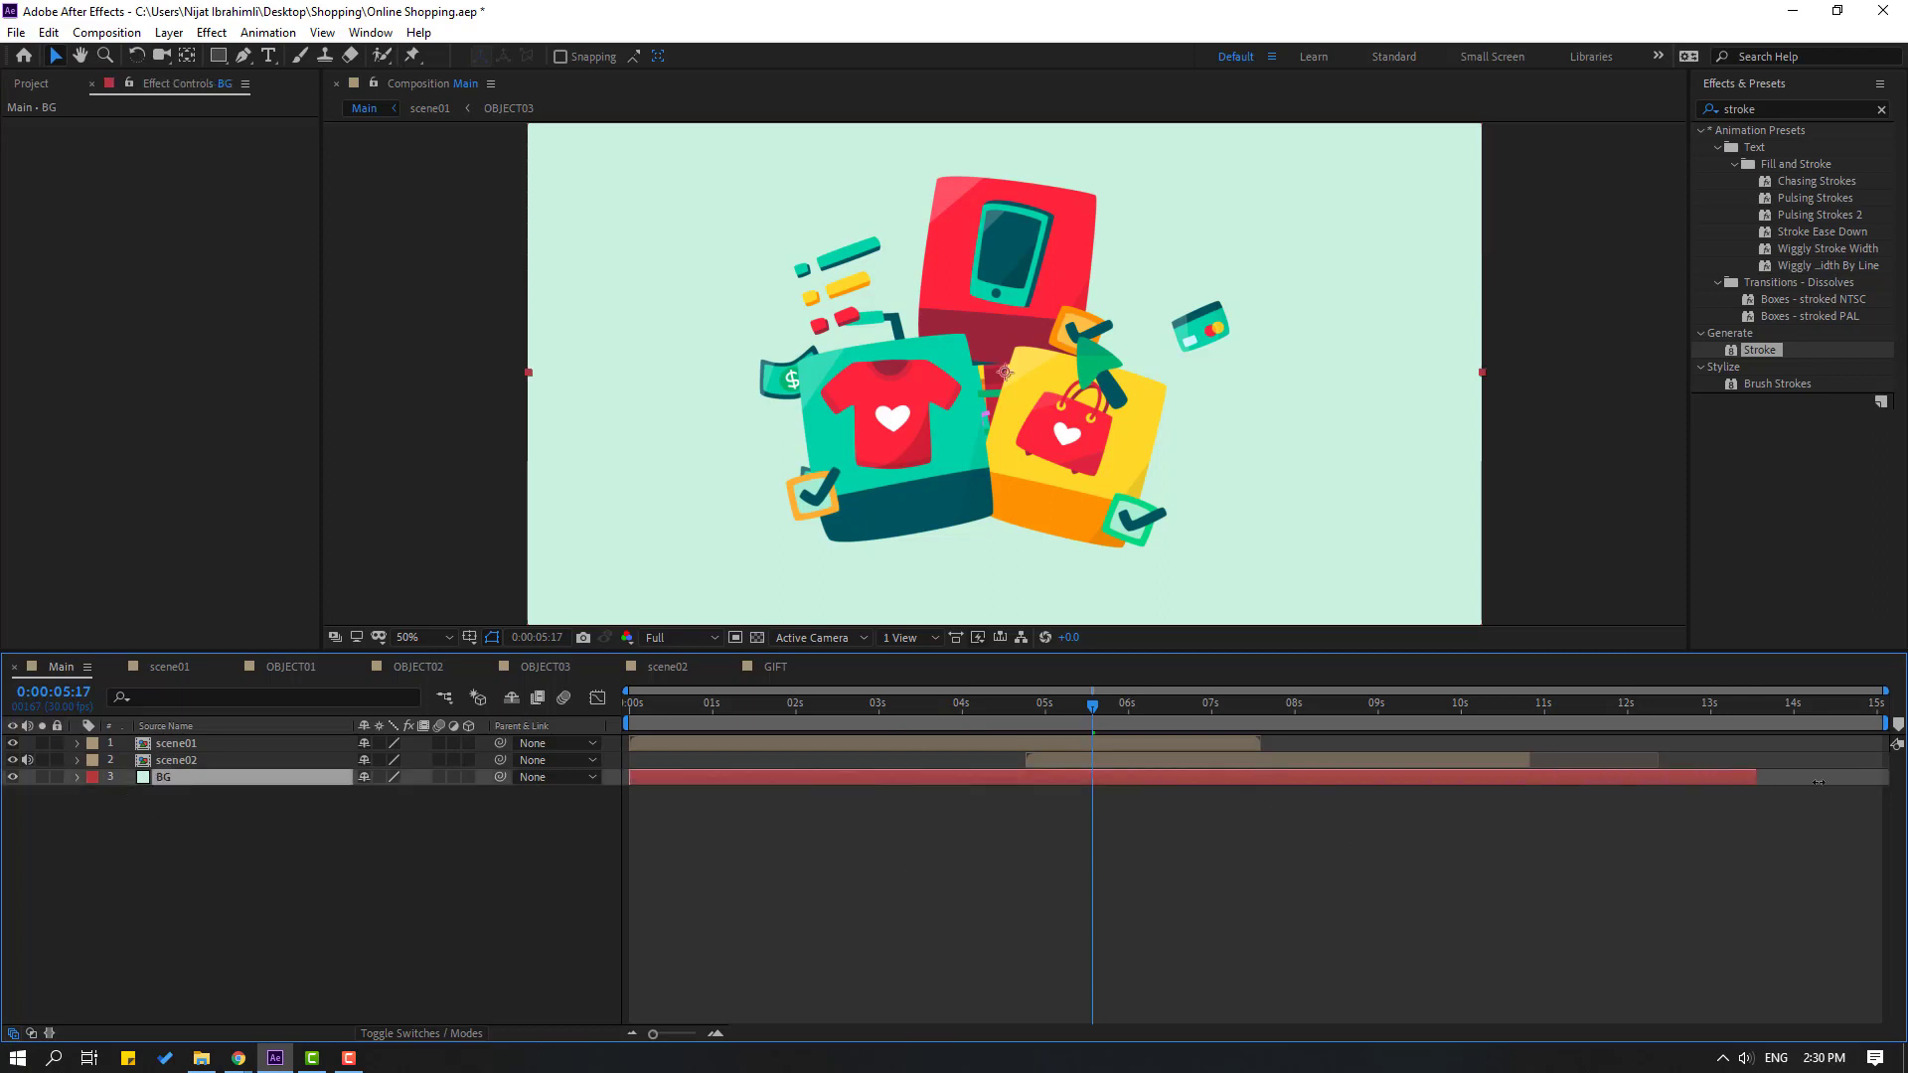
Retime scene02 to start around 5 seconds so the cart follows the boxes, then preview
left_click(1528, 761)
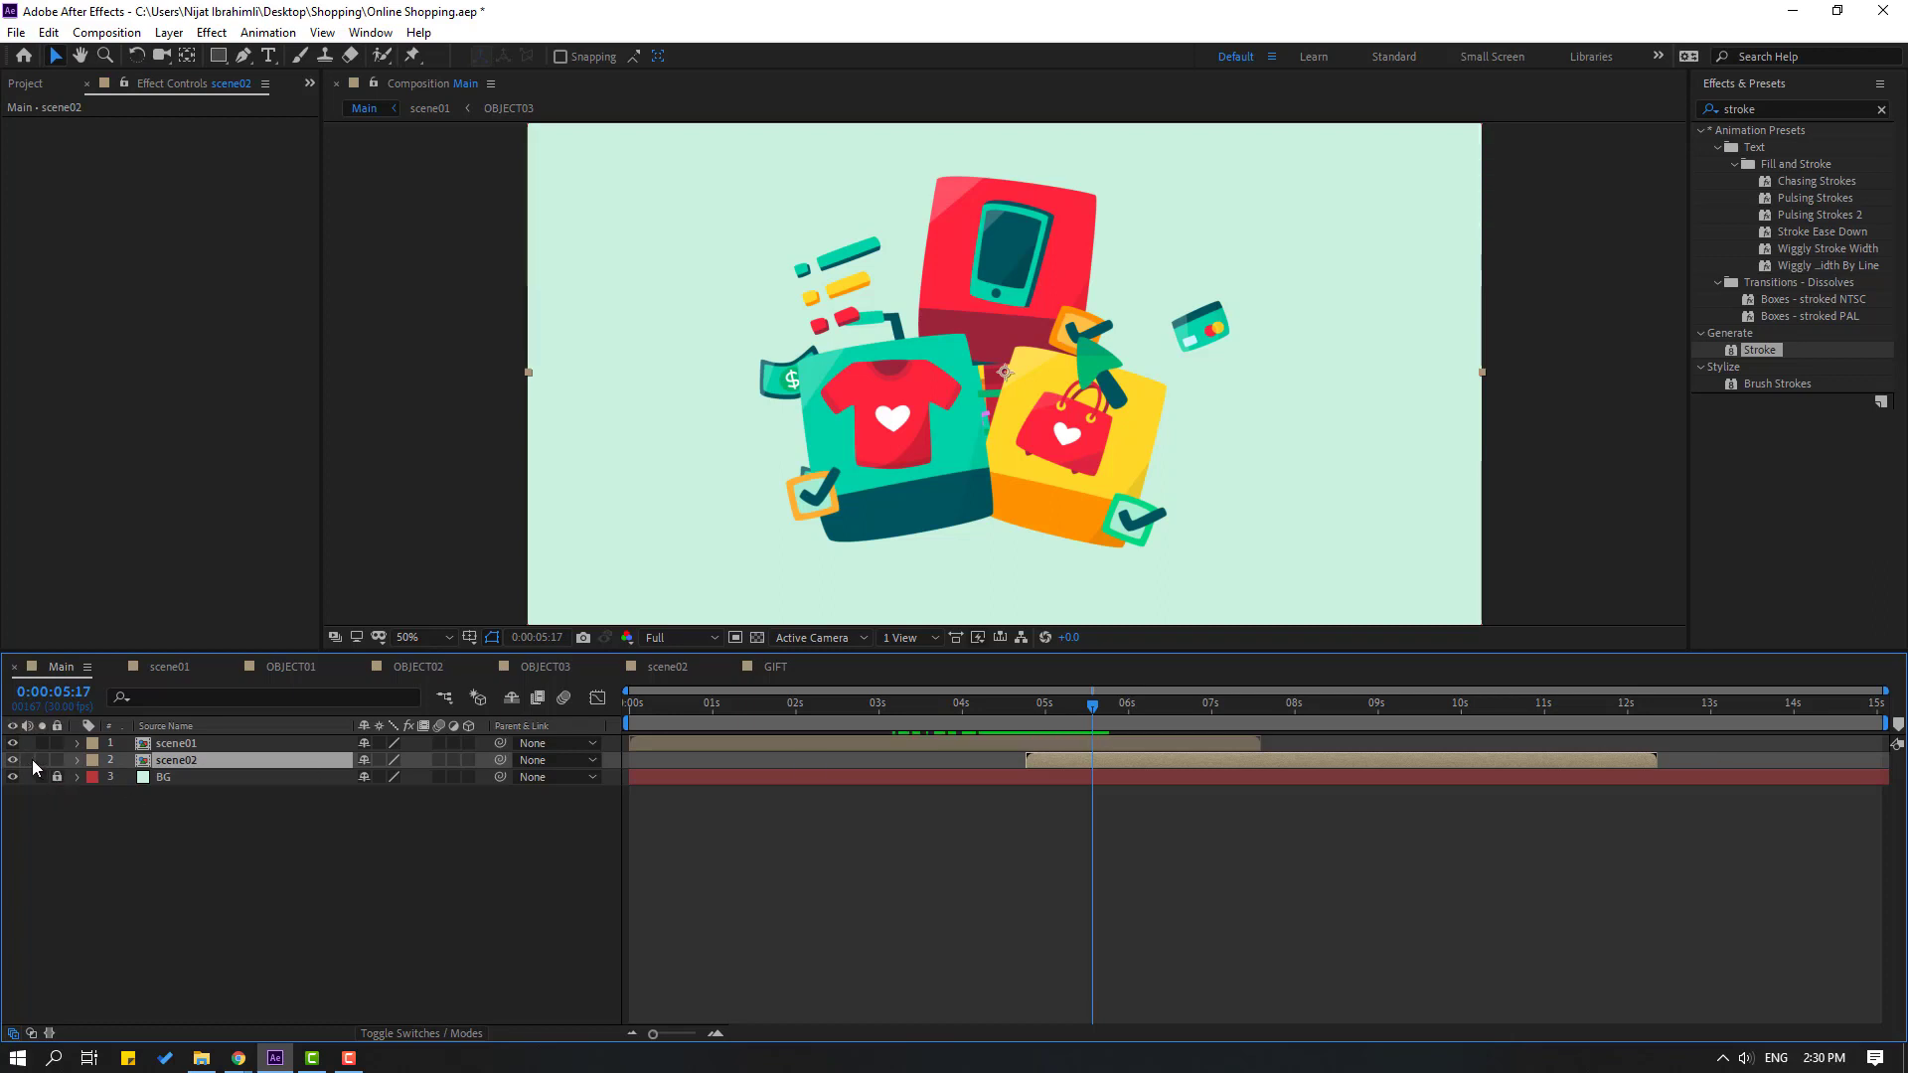
left_click_drag(1046, 763, 1128, 705)
left_click(1103, 703)
left_click_drag(1206, 759, 1160, 760)
mouse_move(1105, 702)
left_mouse_down()
mouse_move(1207, 706)
mouse_move(1117, 712)
mouse_move(1142, 710)
left_mouse_up()
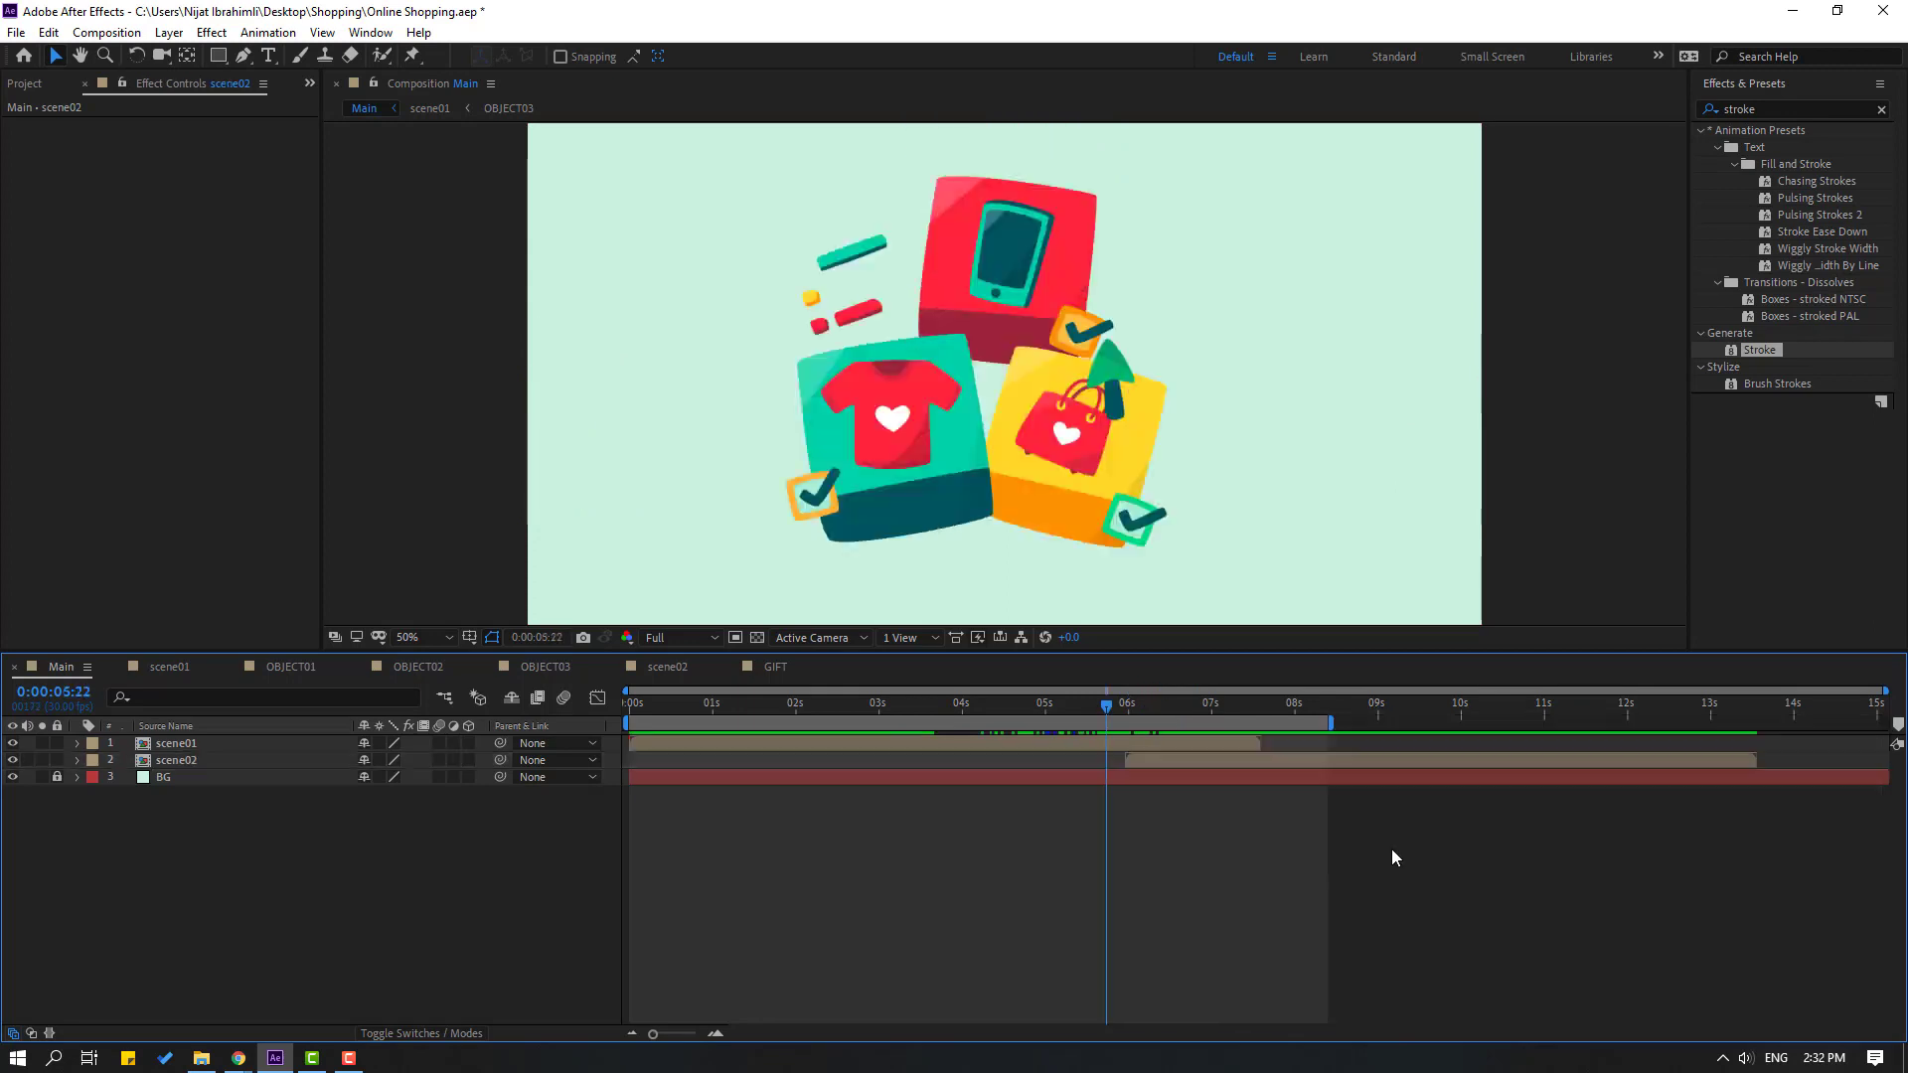
key("space")
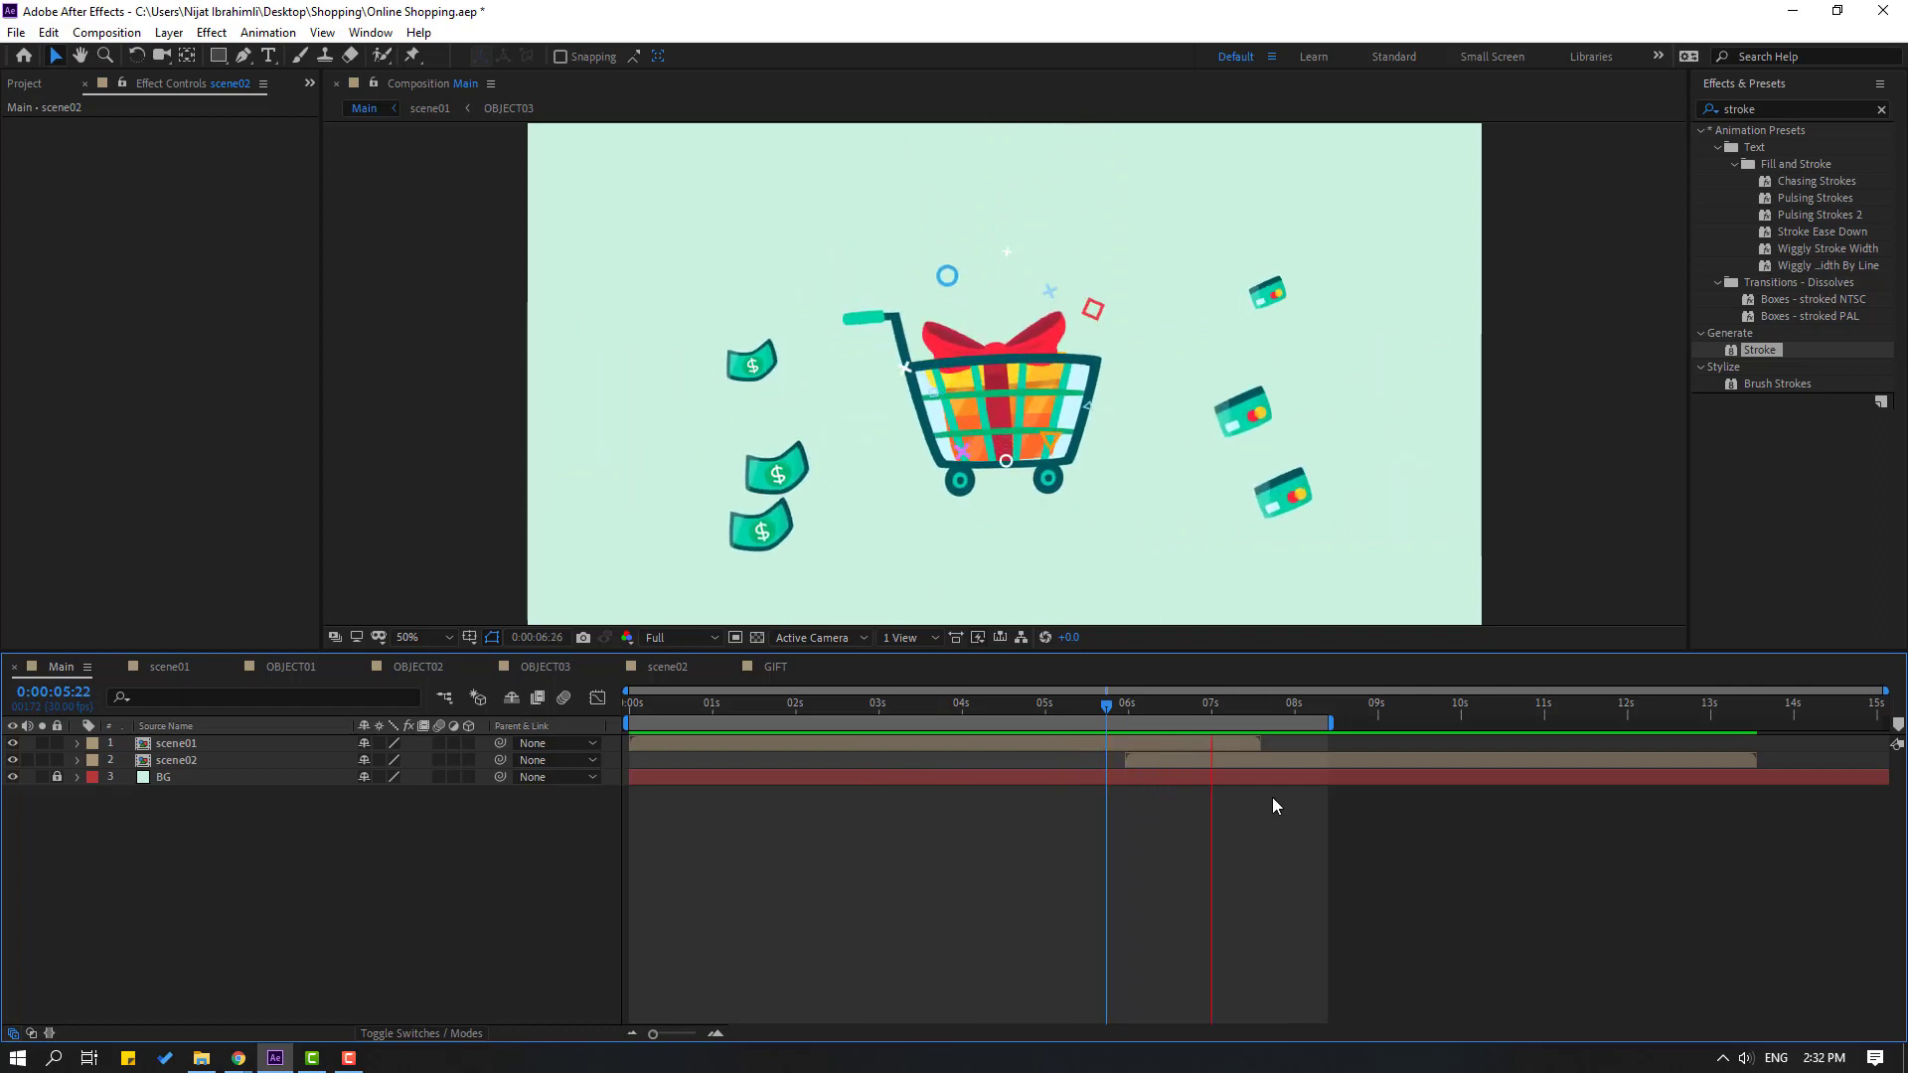
left_click(1056, 702)
Add a new null object with its anchor point centred
right_click(276, 854)
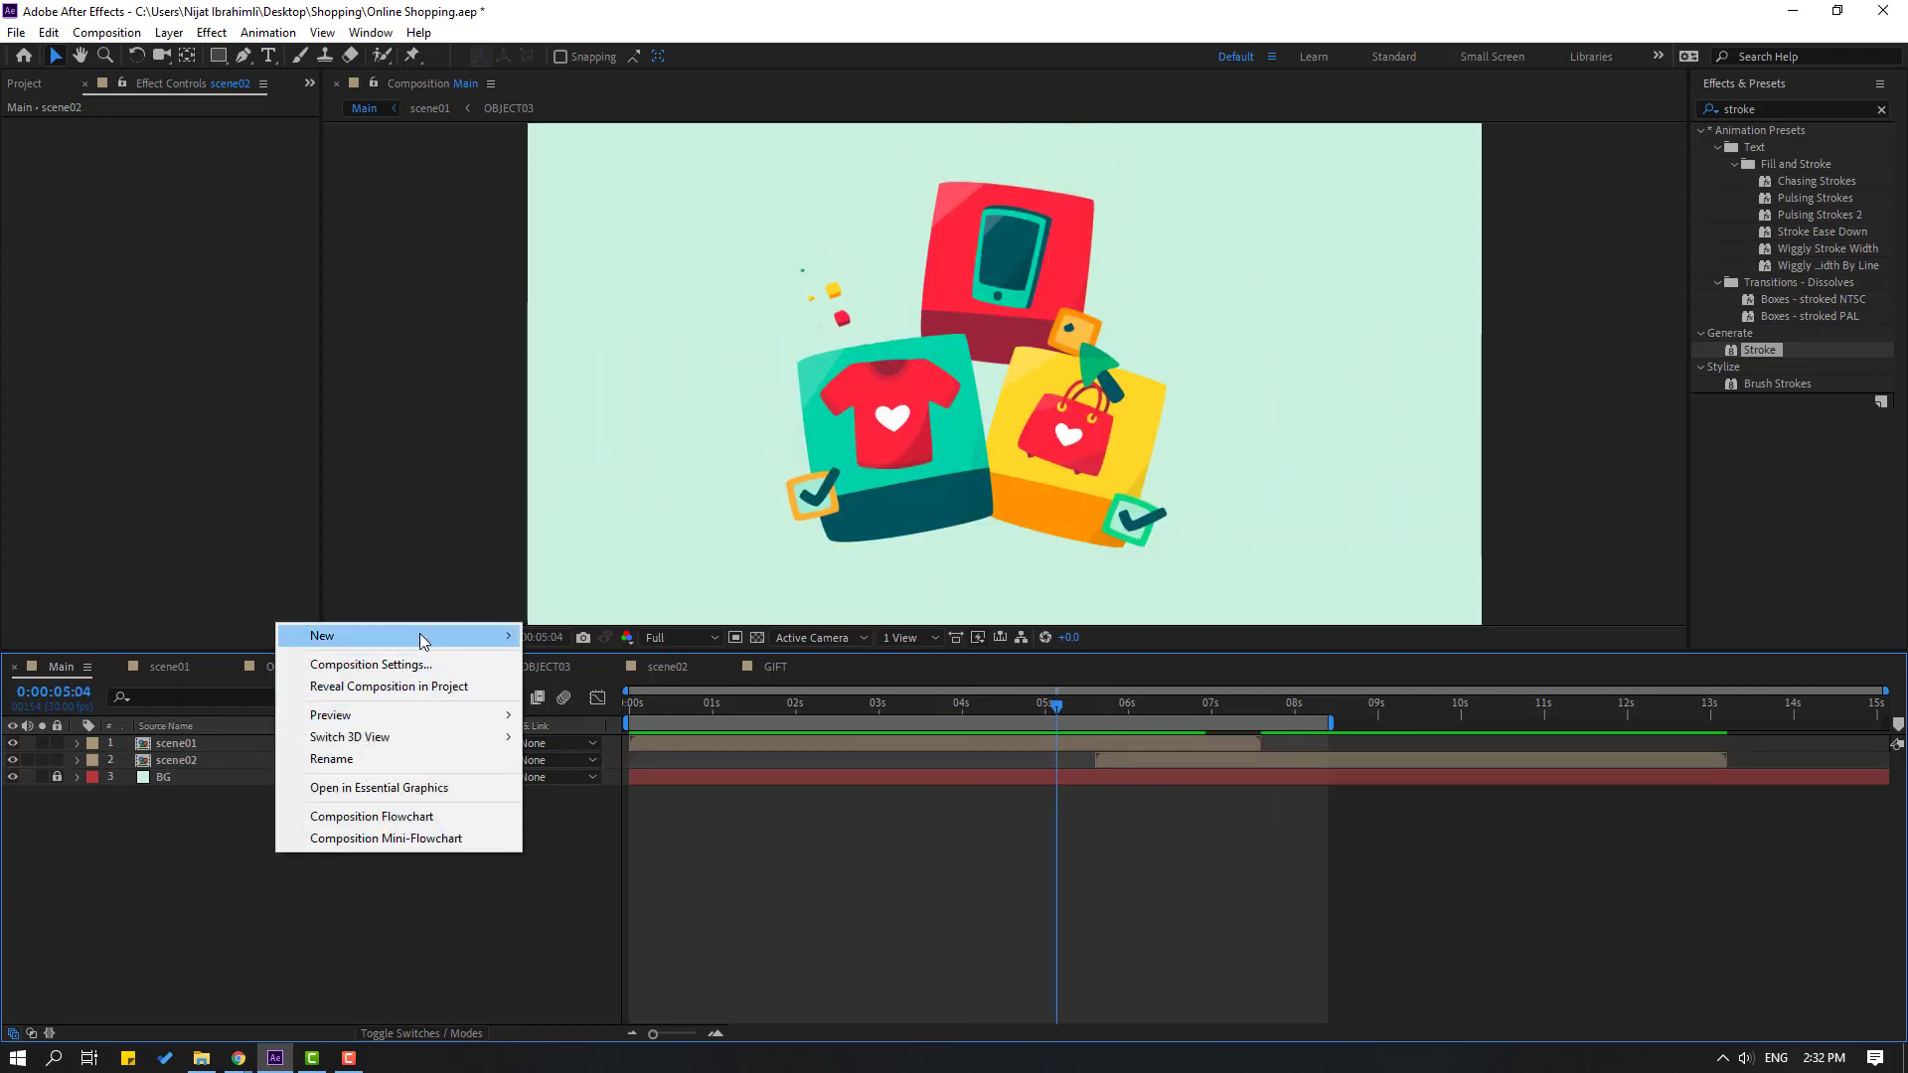
mouse_move(424, 638)
left_click(581, 752)
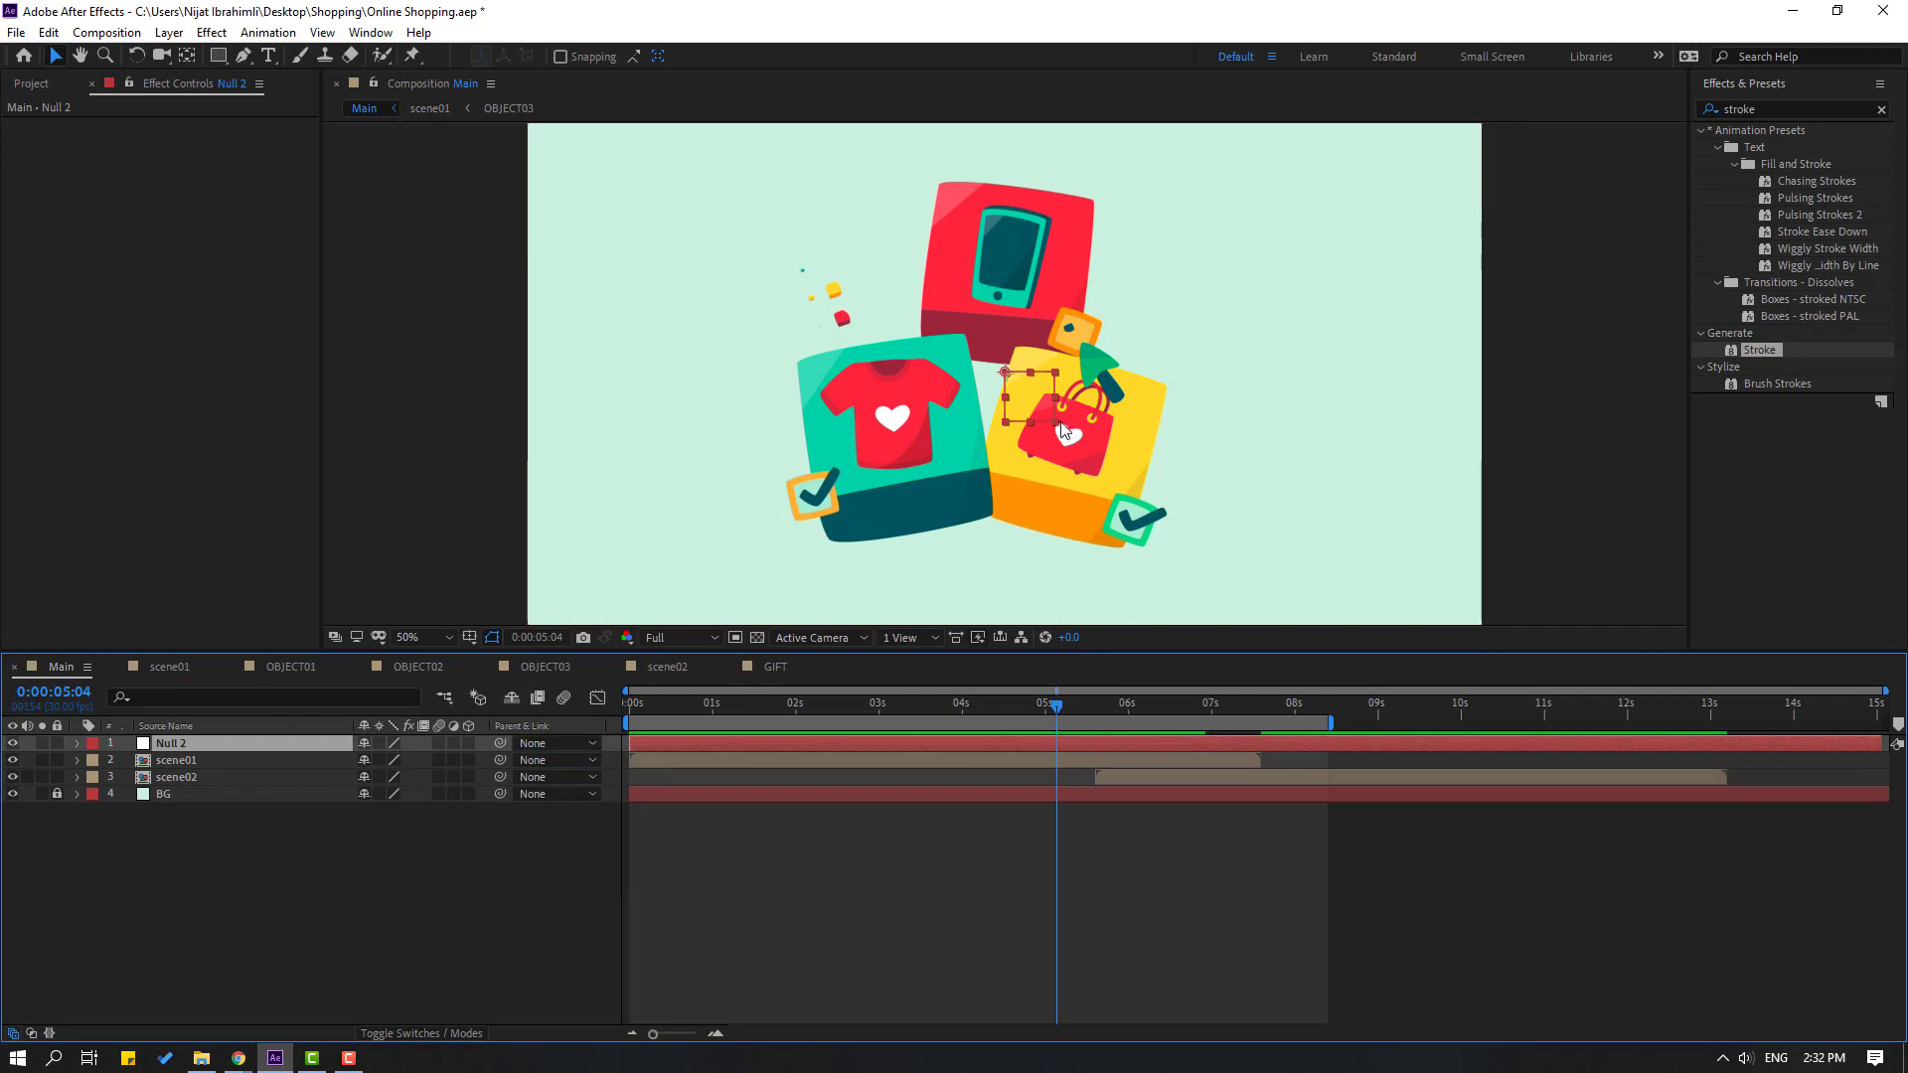
double_click(187, 55, "ctrl")
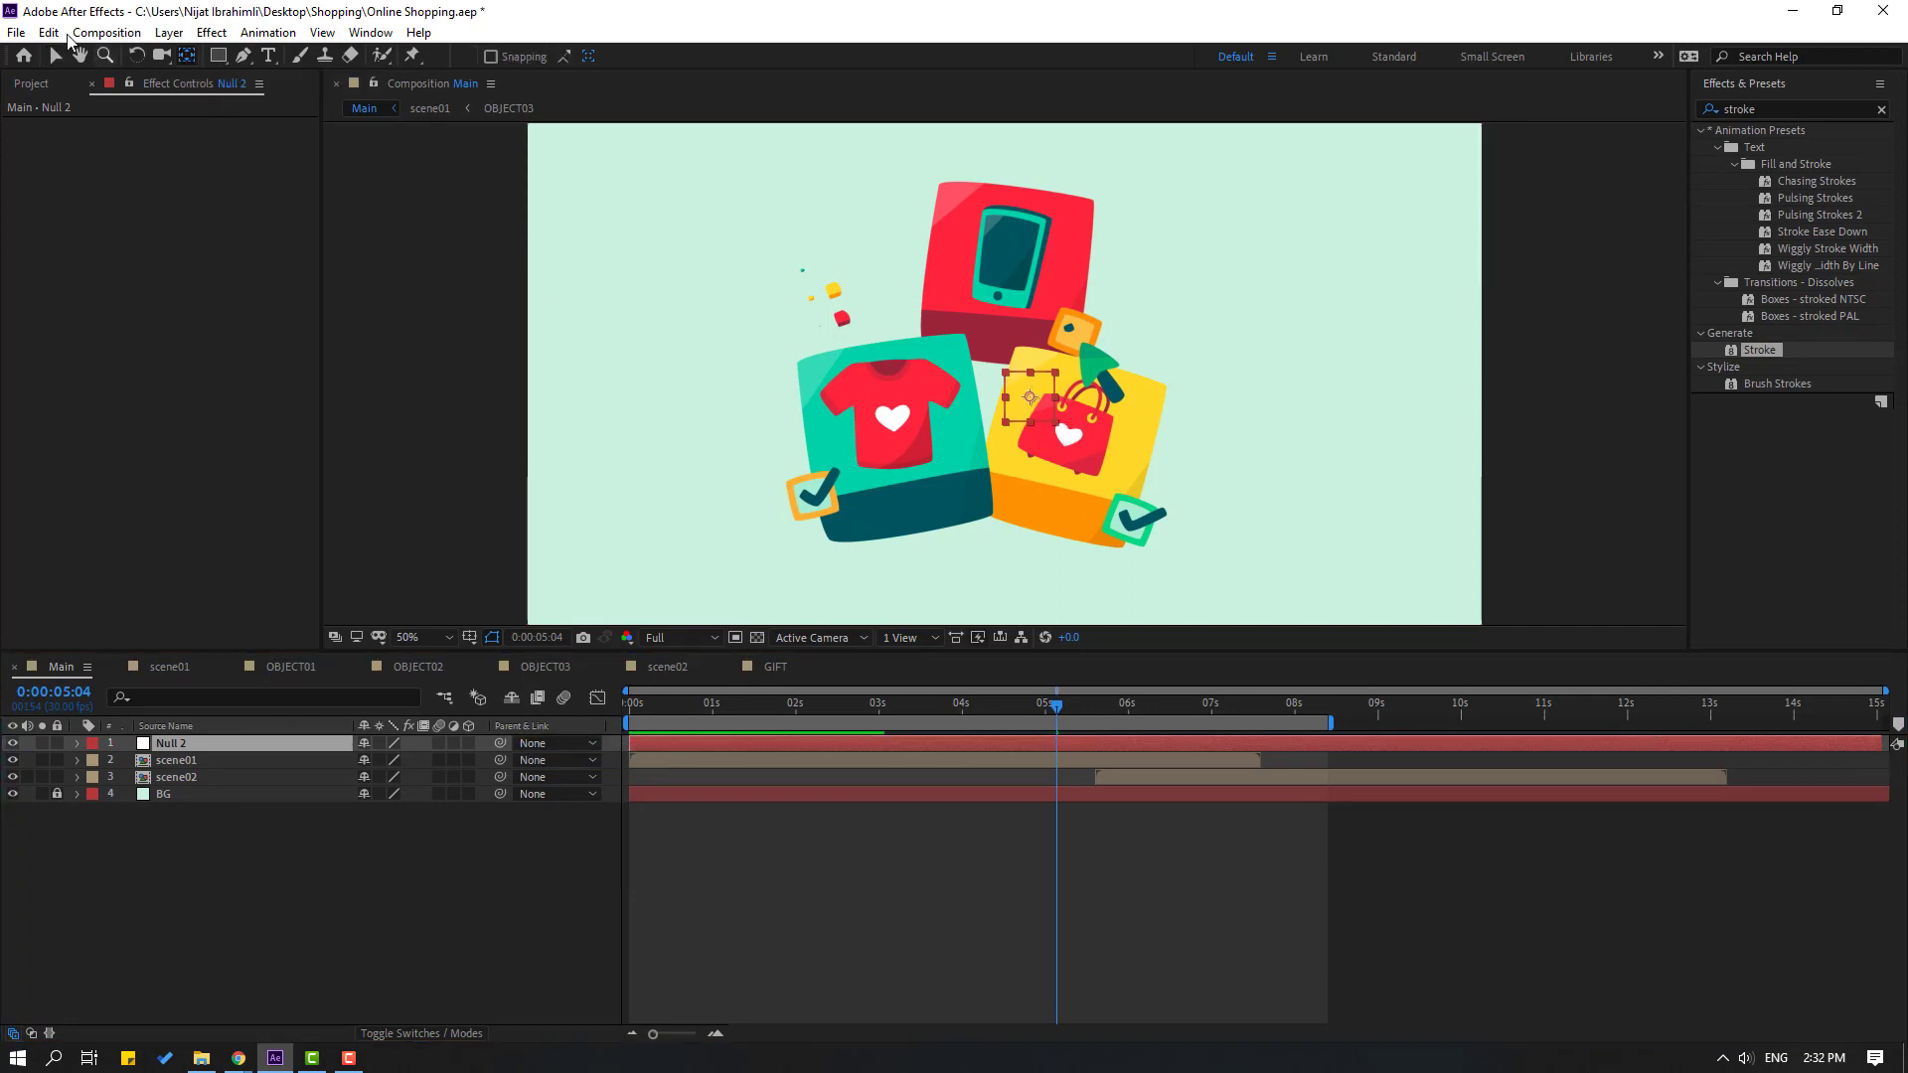
left_click(57, 55)
Parent scene01 and scene02 to Null 2
left_click(189, 767)
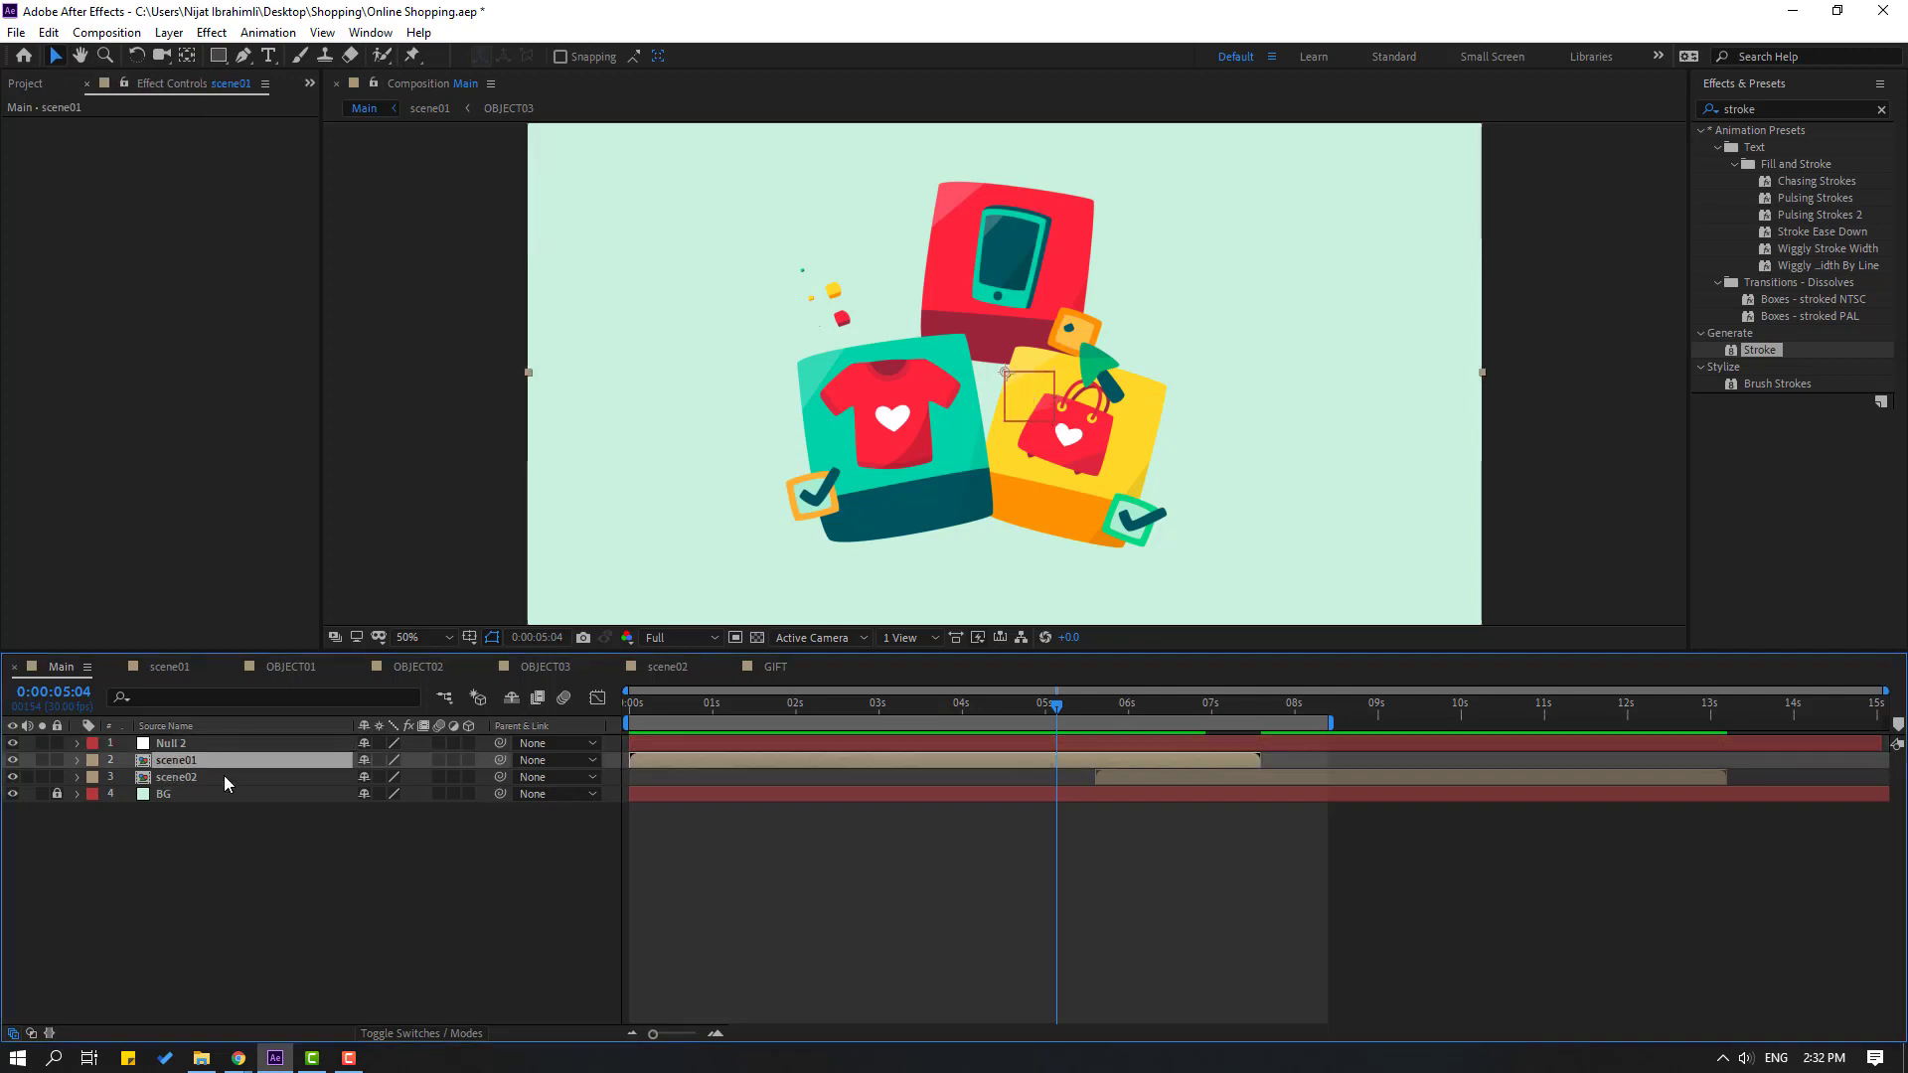
left_click(204, 779, "ctrl")
left_click_drag(500, 761, 198, 743)
Keyframe Null 2's Scale from 100% growing to 124%
left_click(1001, 748)
left_click_drag(962, 708, 1177, 707)
key("s")
left_click(127, 760)
left_click_drag(390, 760, 407, 761)
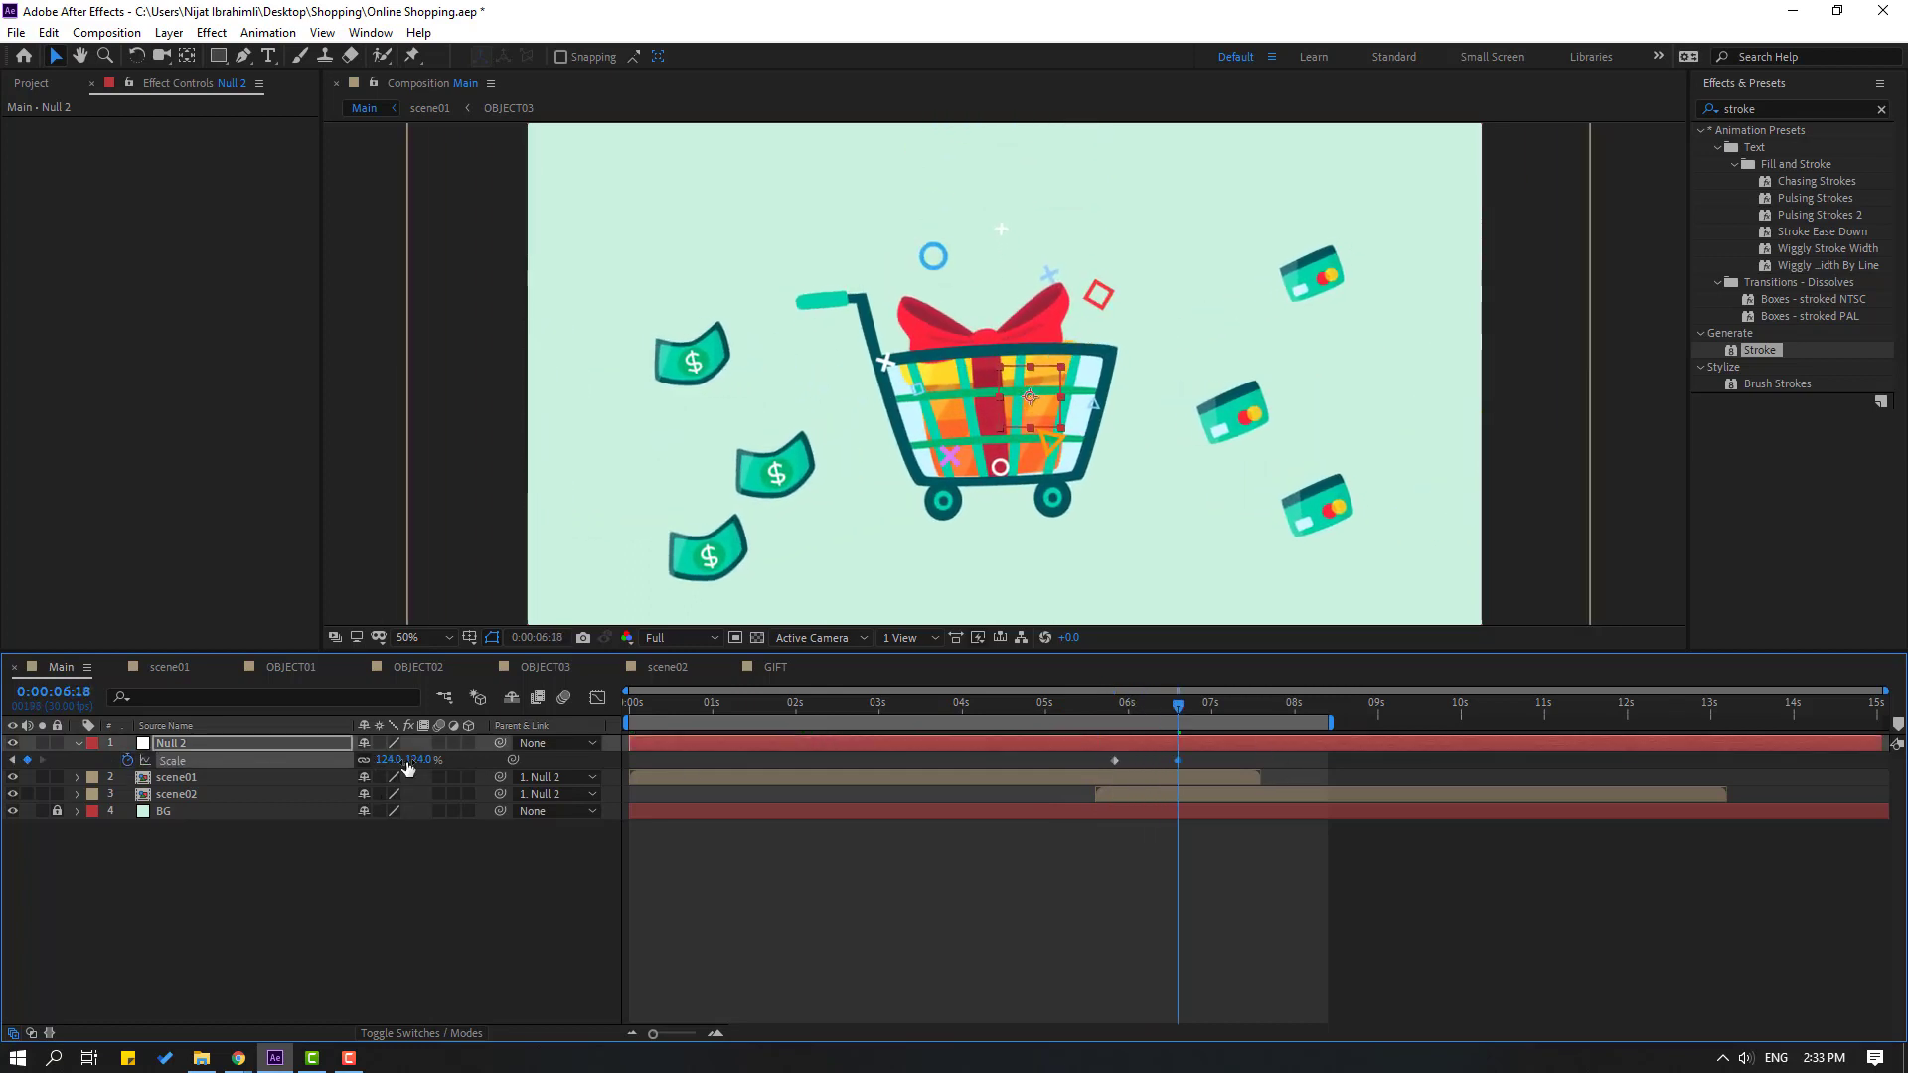
left_click_drag(1110, 711, 1081, 784)
Apply Easy Ease to both Null 2 Scale keyframes and refine the speed curve in the Graph Editor
right_click(1113, 761)
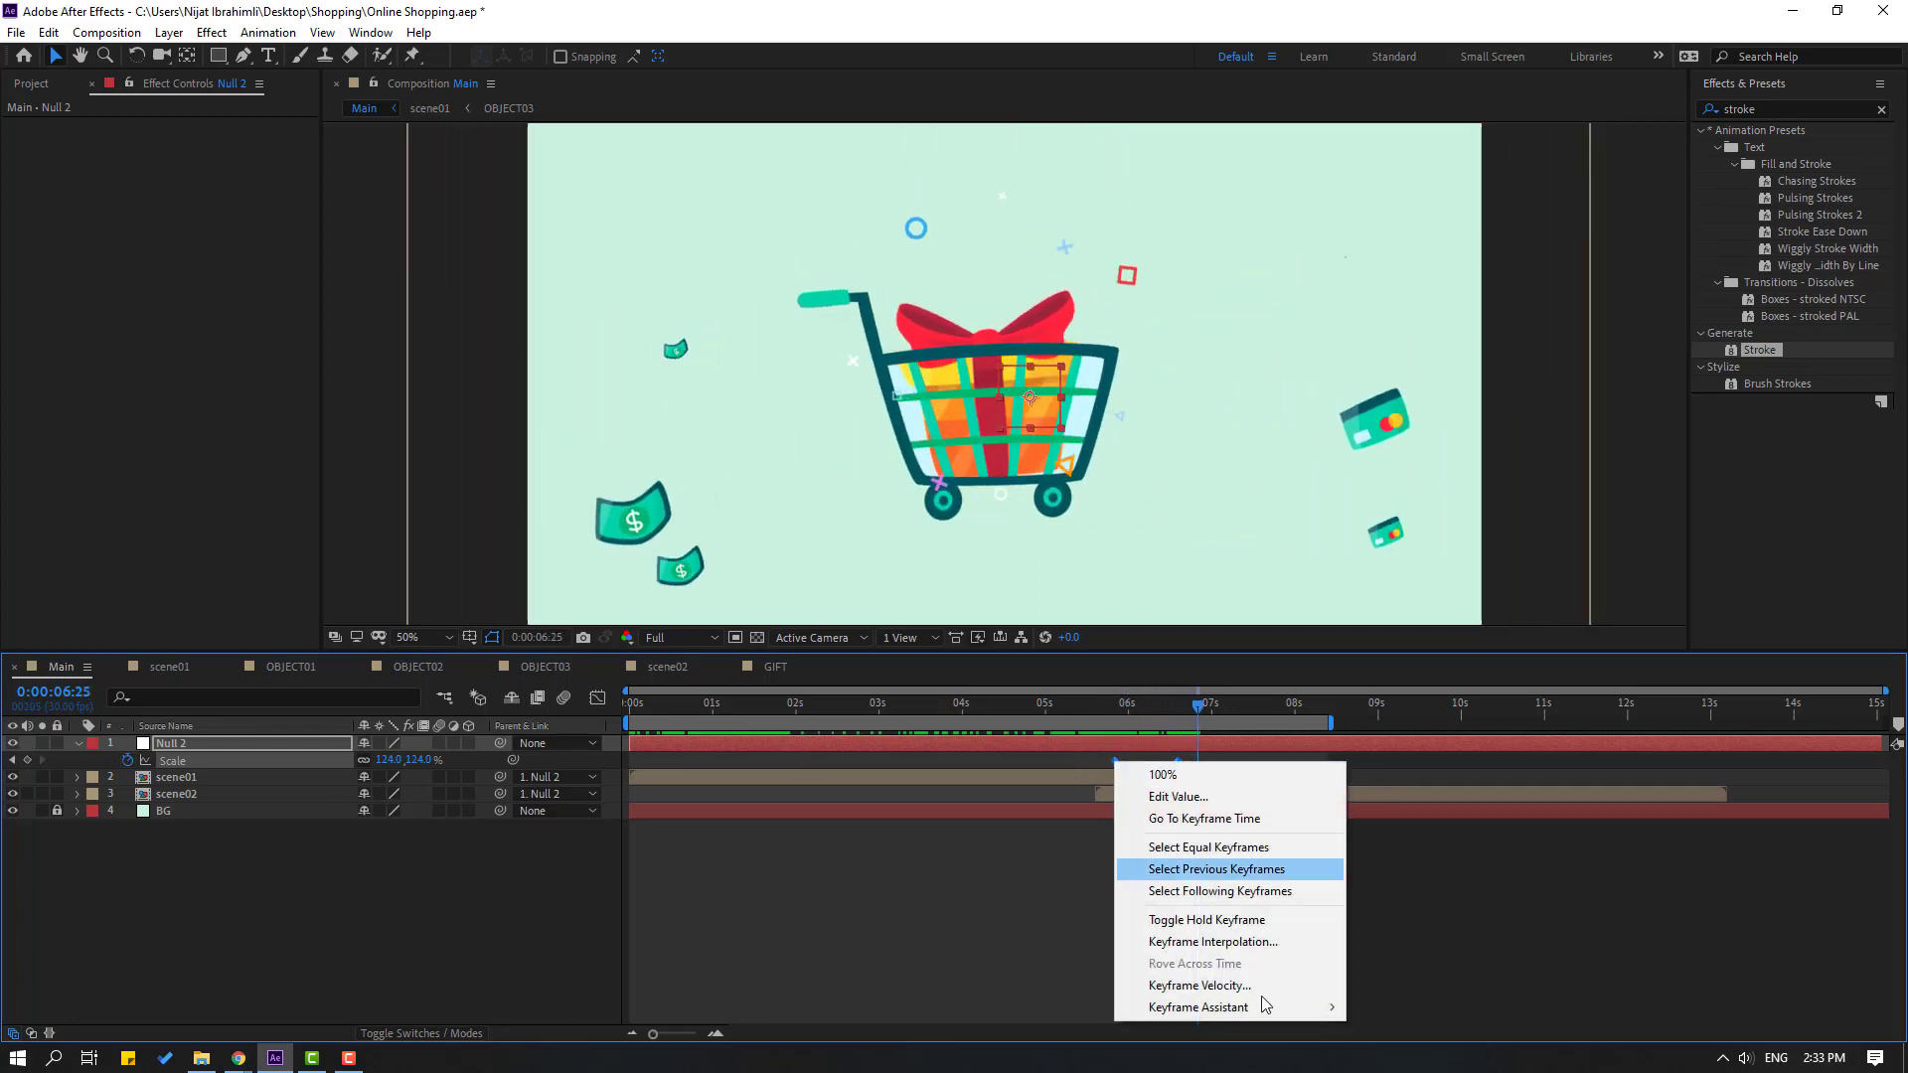
mouse_move(1278, 1007)
left_click(1419, 879)
left_click(594, 701)
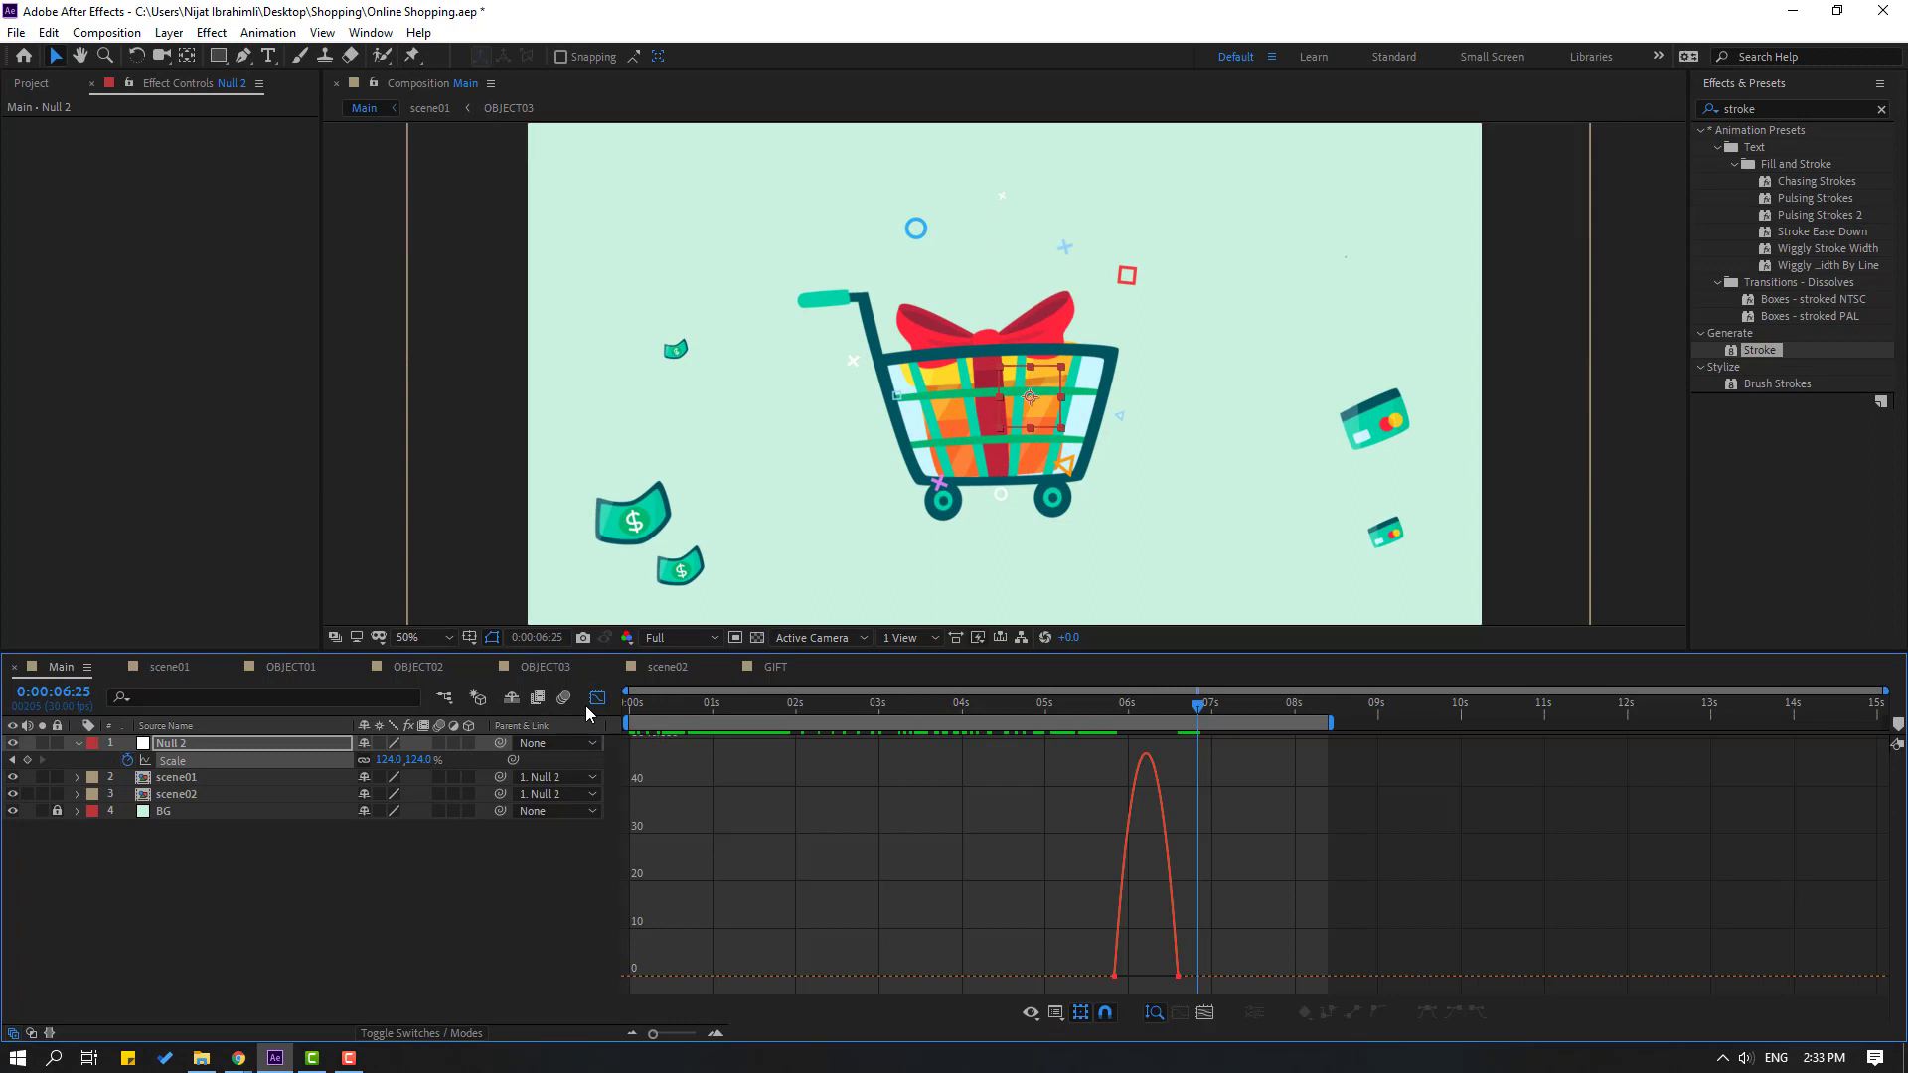
left_click_drag(1160, 990, 1142, 977)
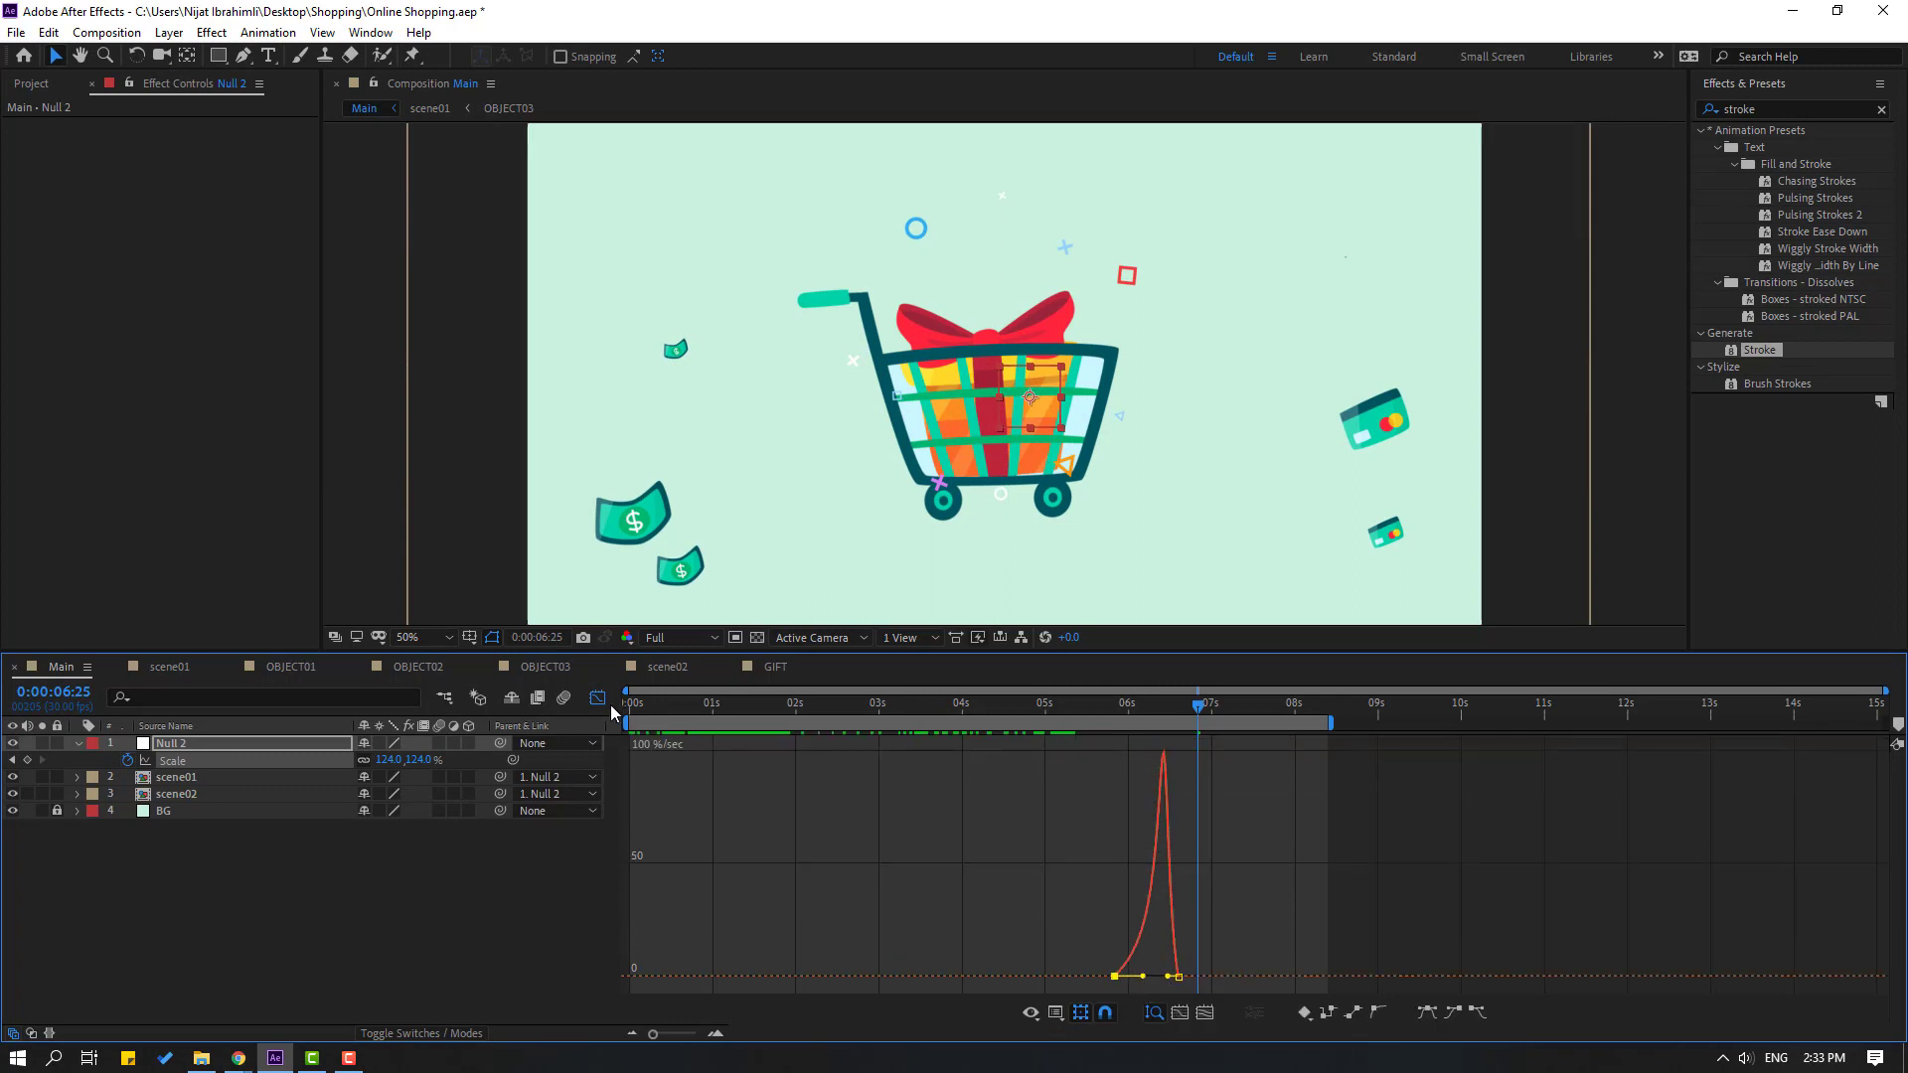
left_click(597, 698)
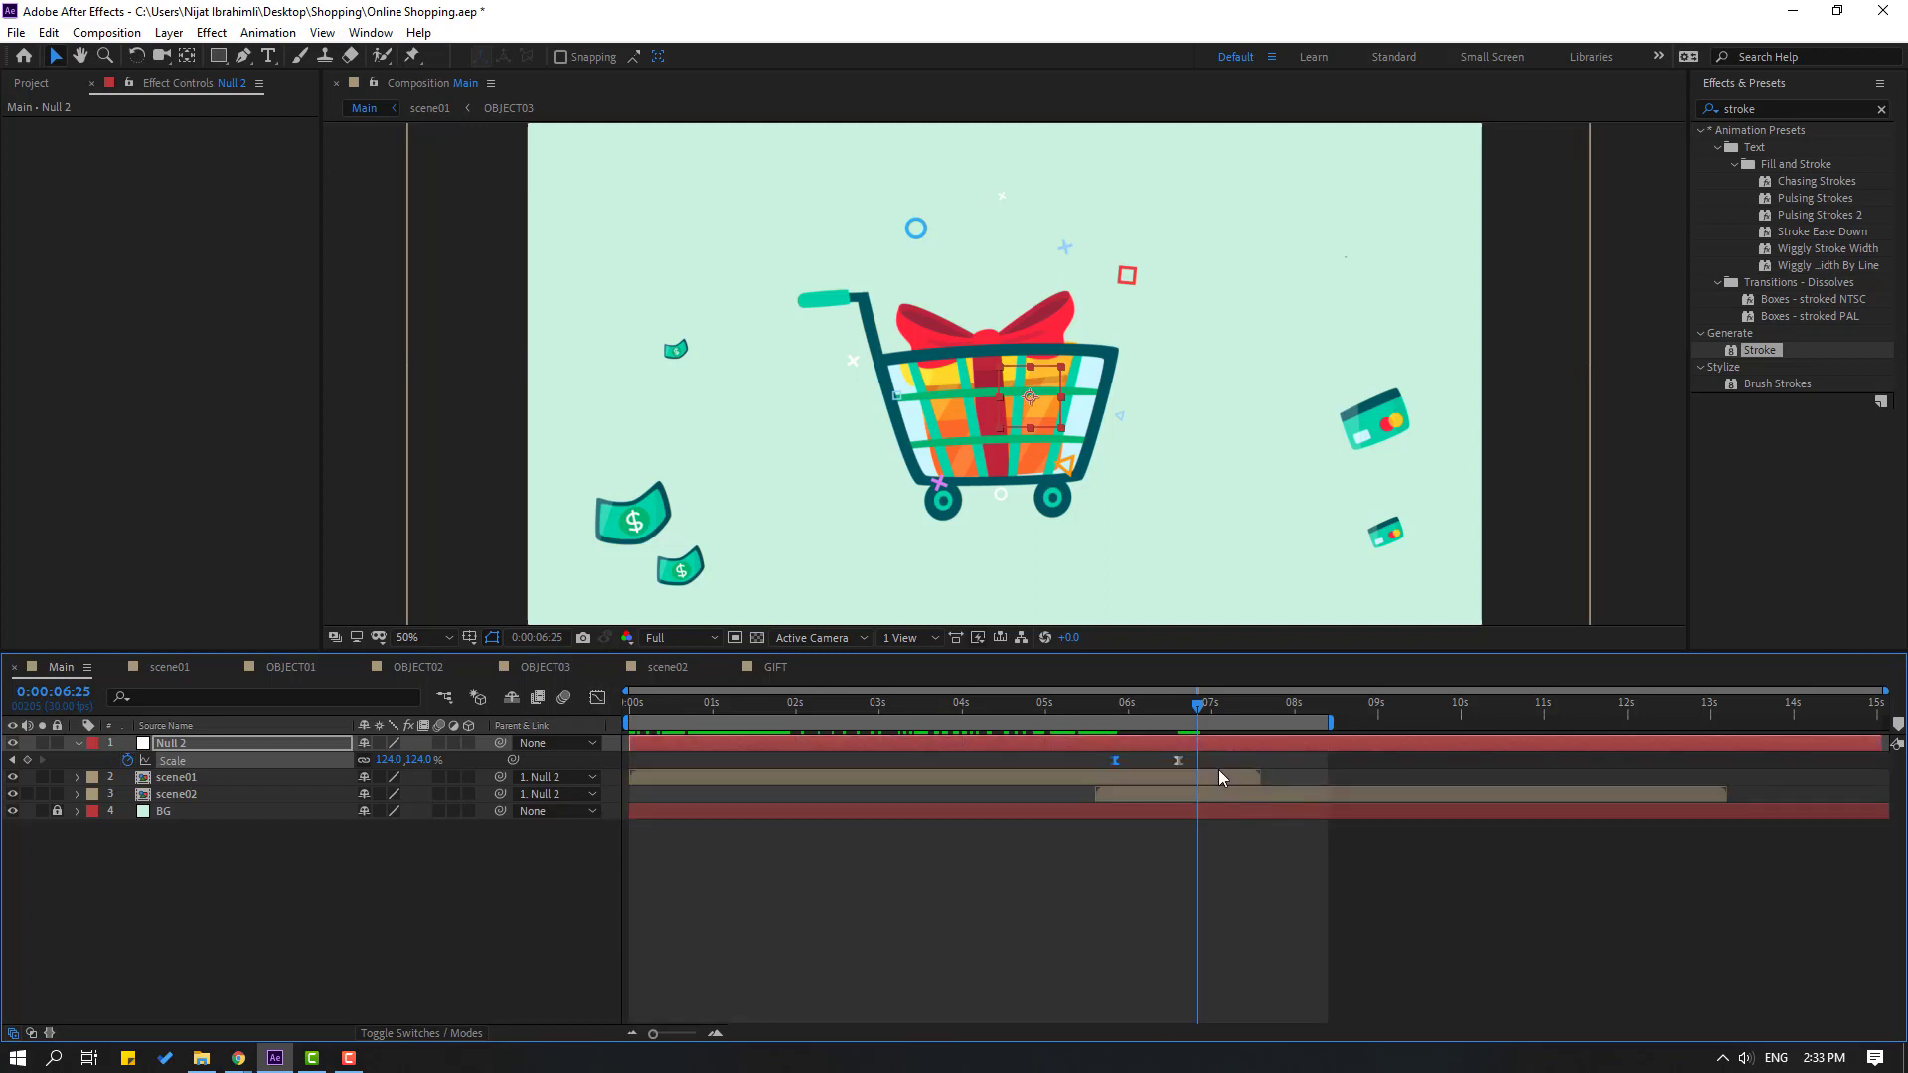
Shift the Scale keyframes earlier so the zoom starts near 5:11, preview, and start the work area at 0
left_click_drag(1178, 761, 1080, 704)
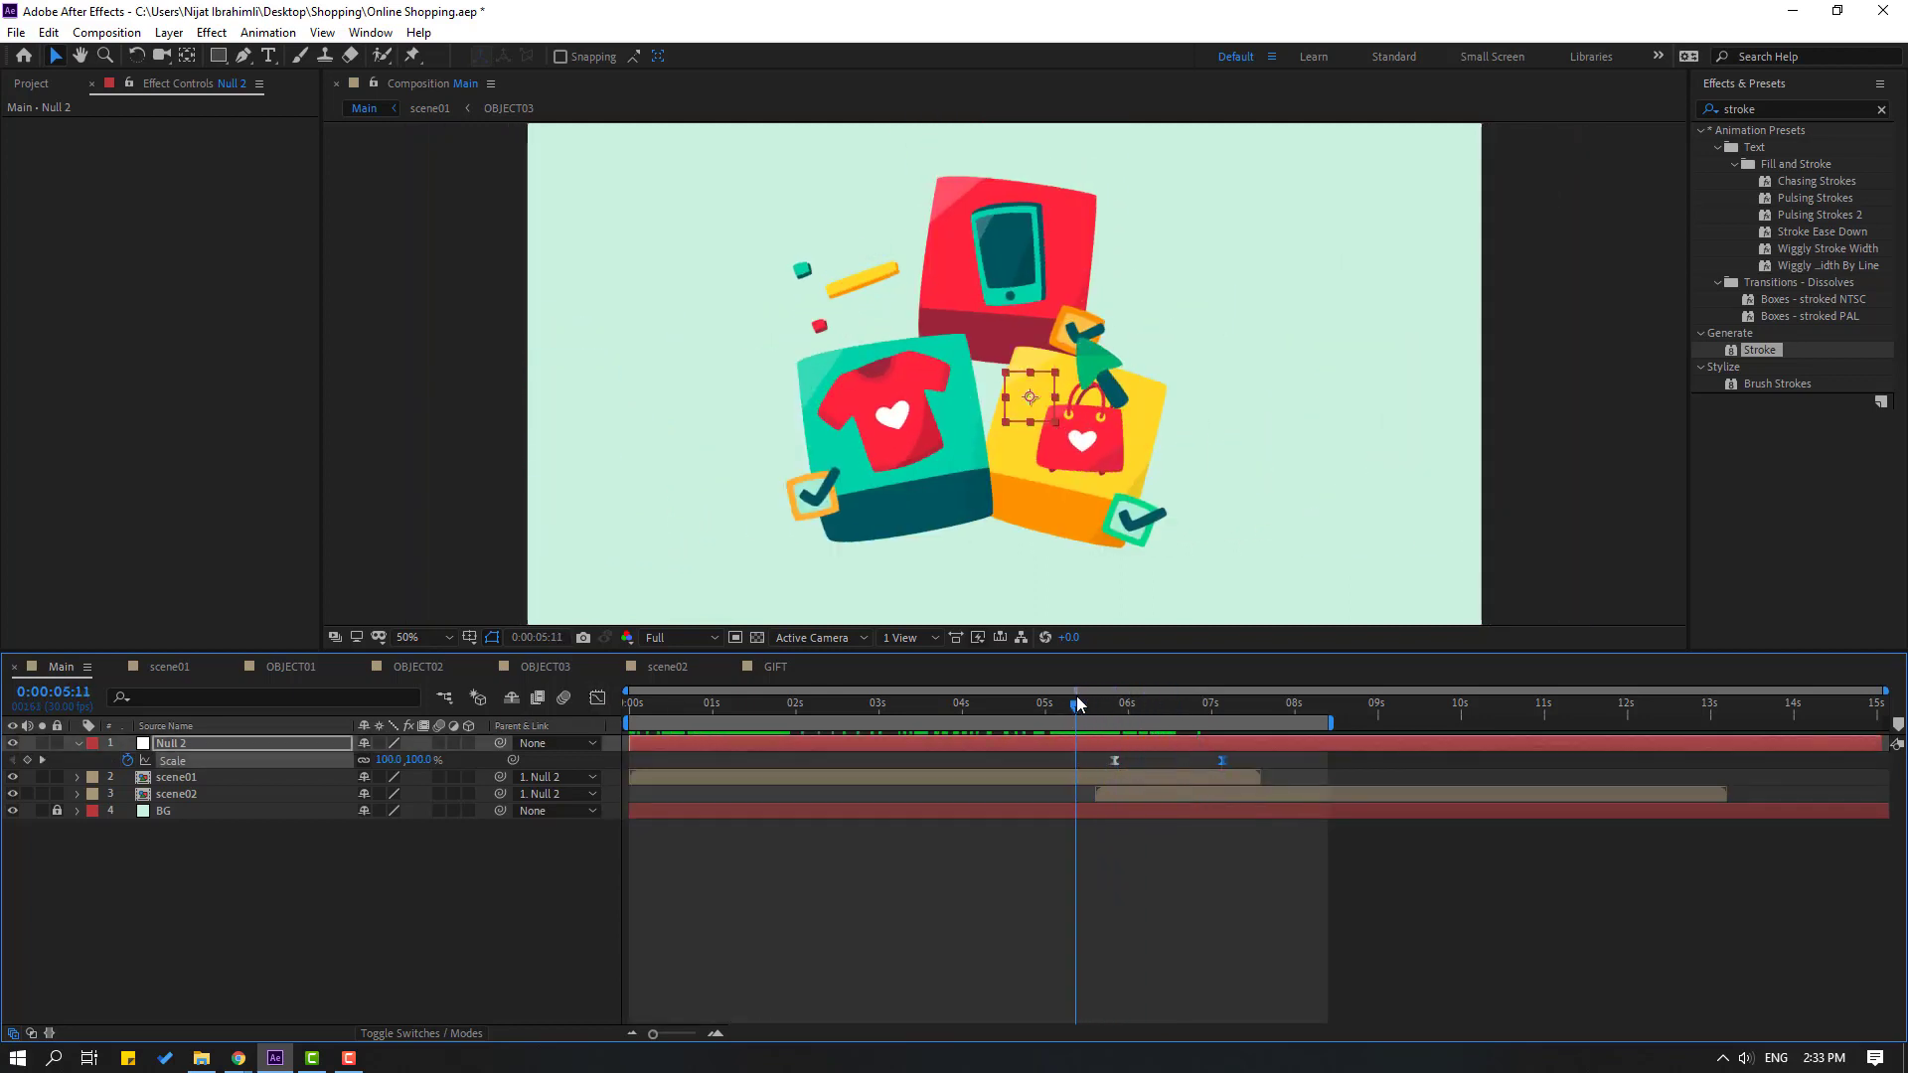
key("space")
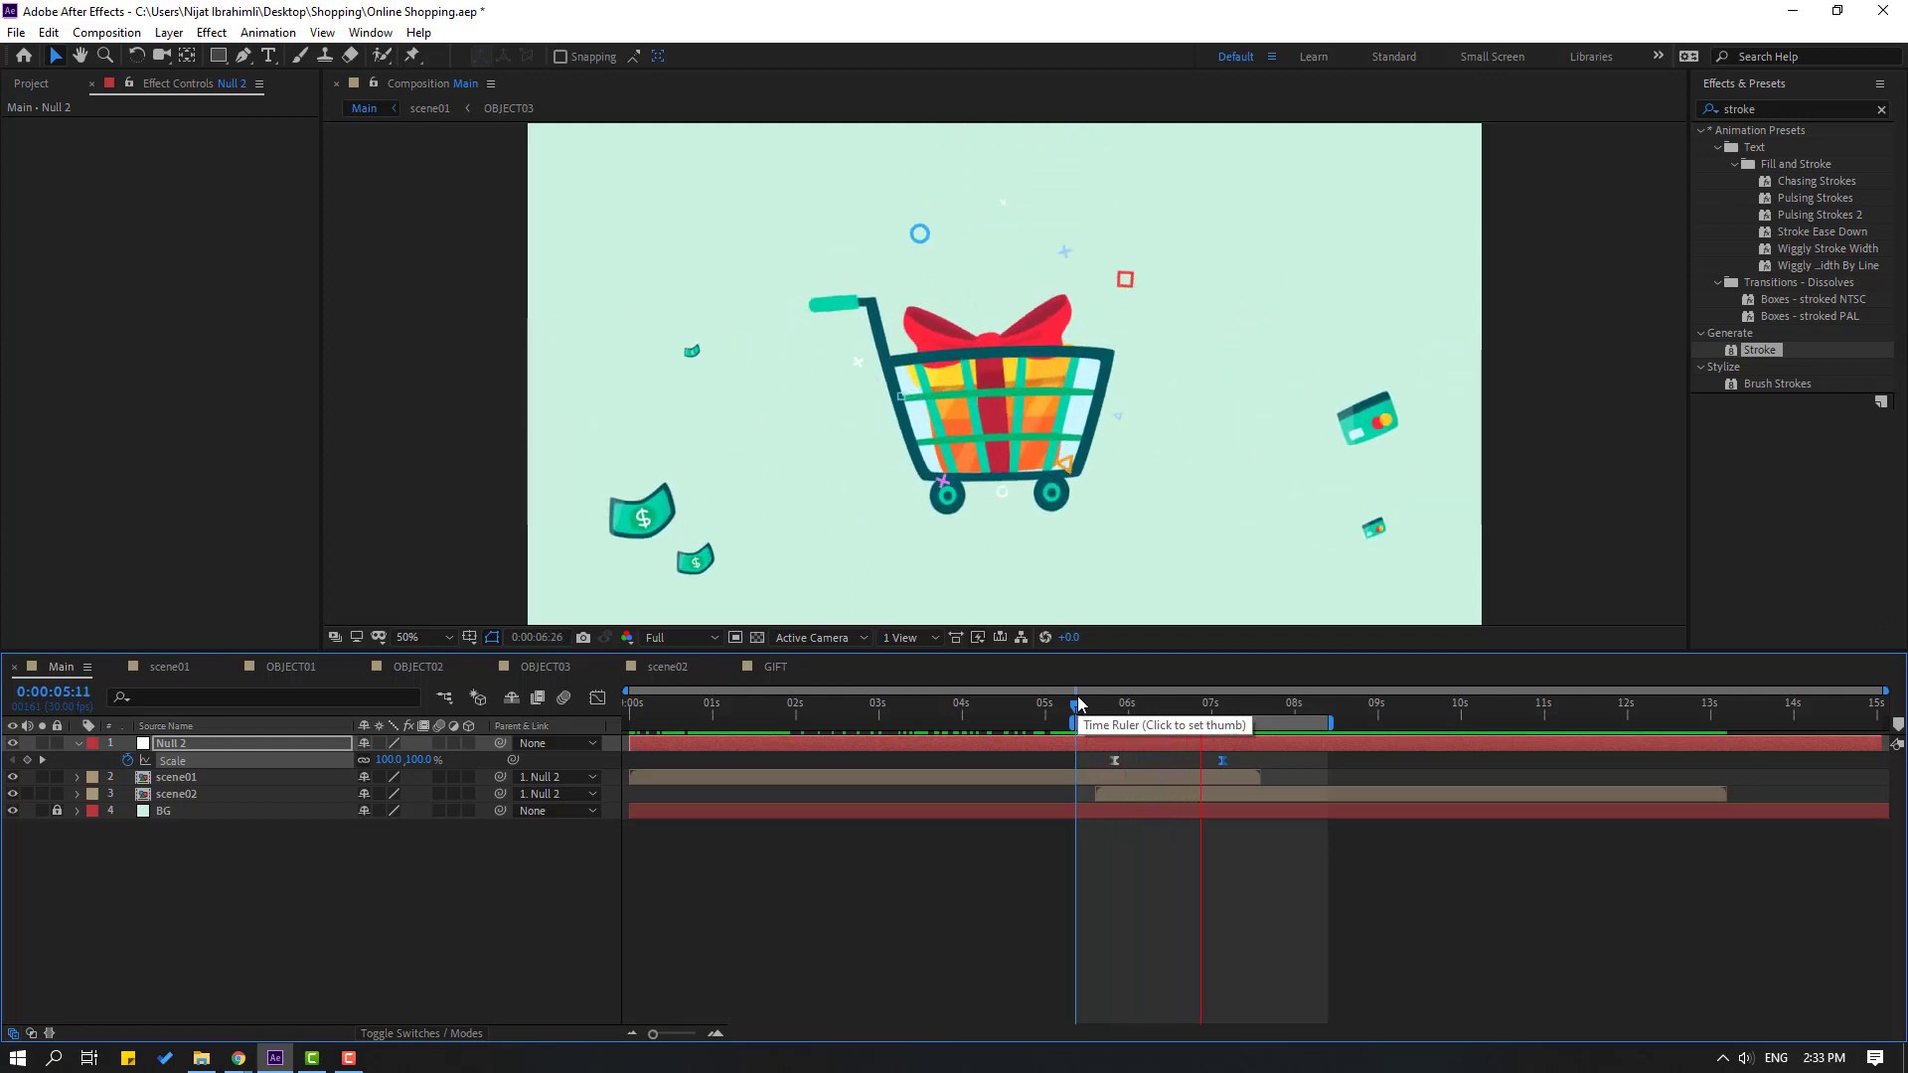
key("space")
left_click_drag(1111, 761, 992, 724)
key("space")
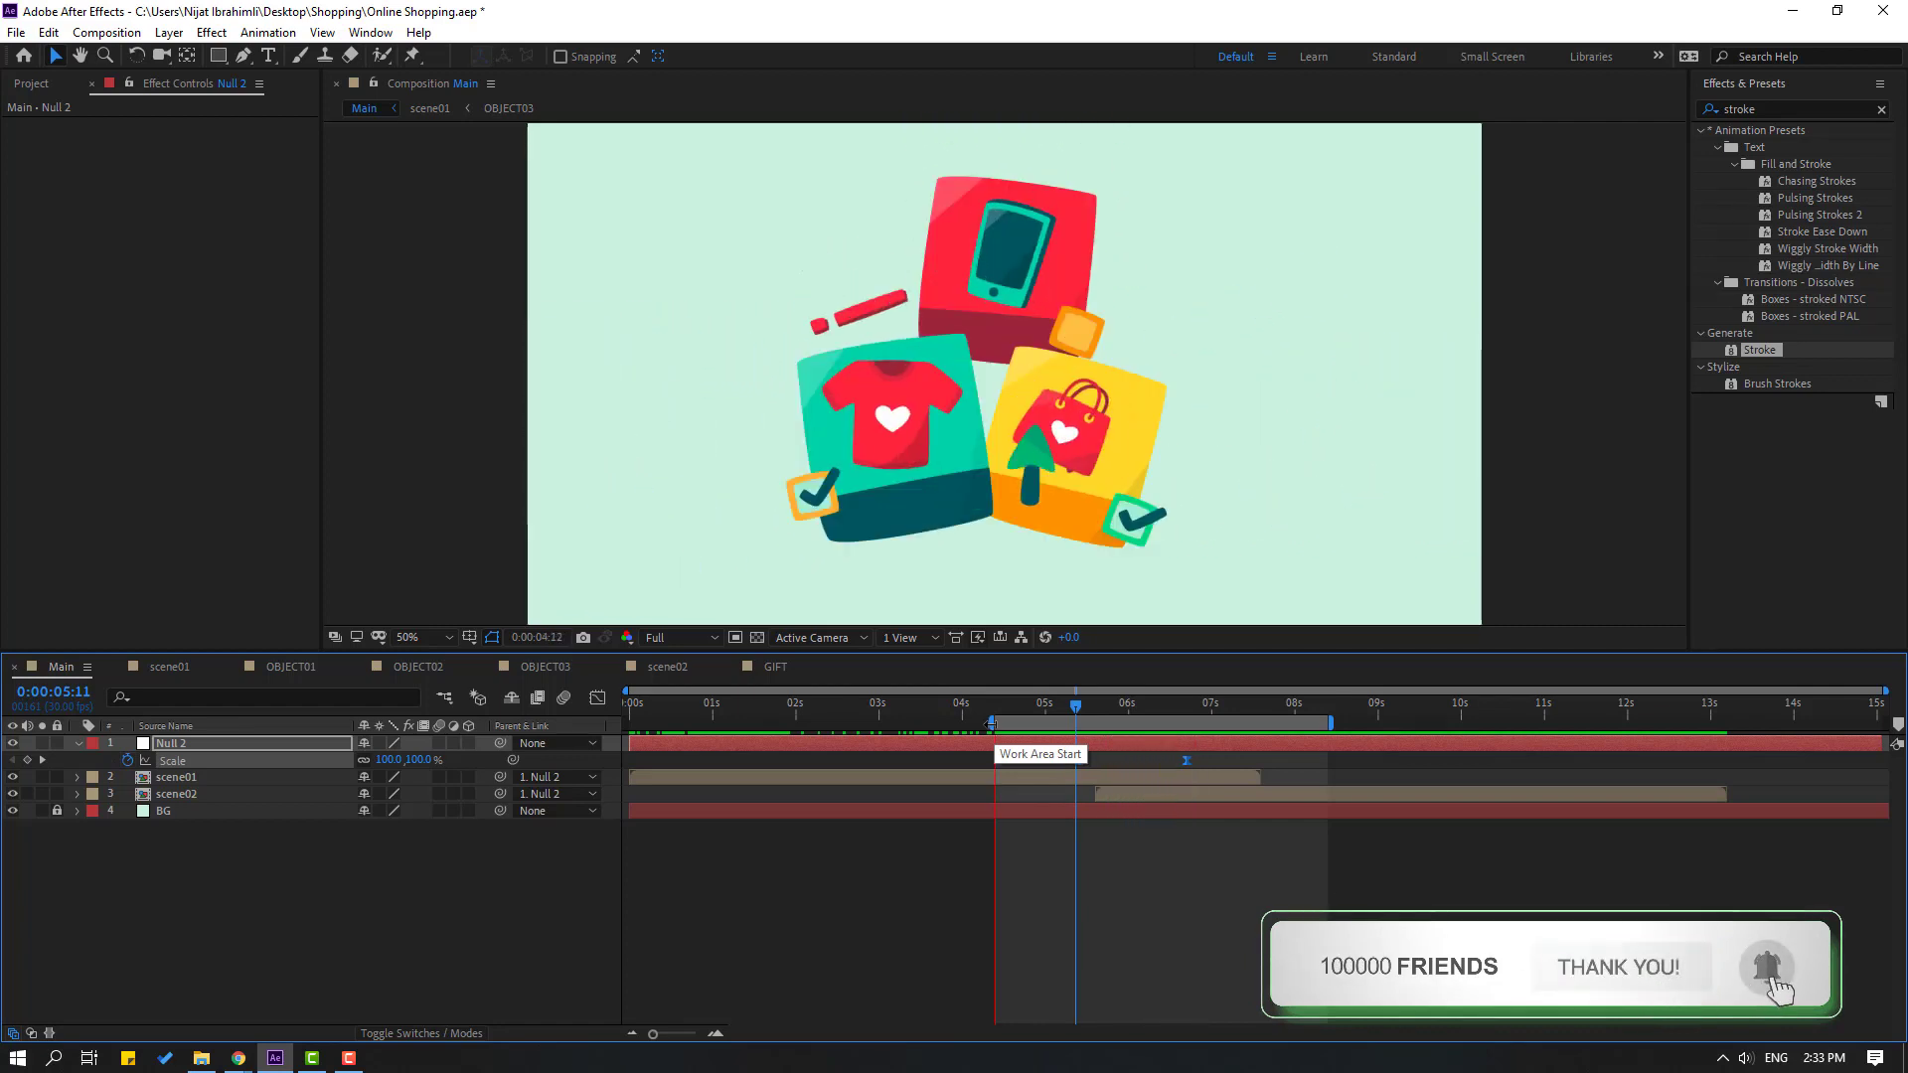
key("space")
left_click_drag(989, 723, 629, 724)
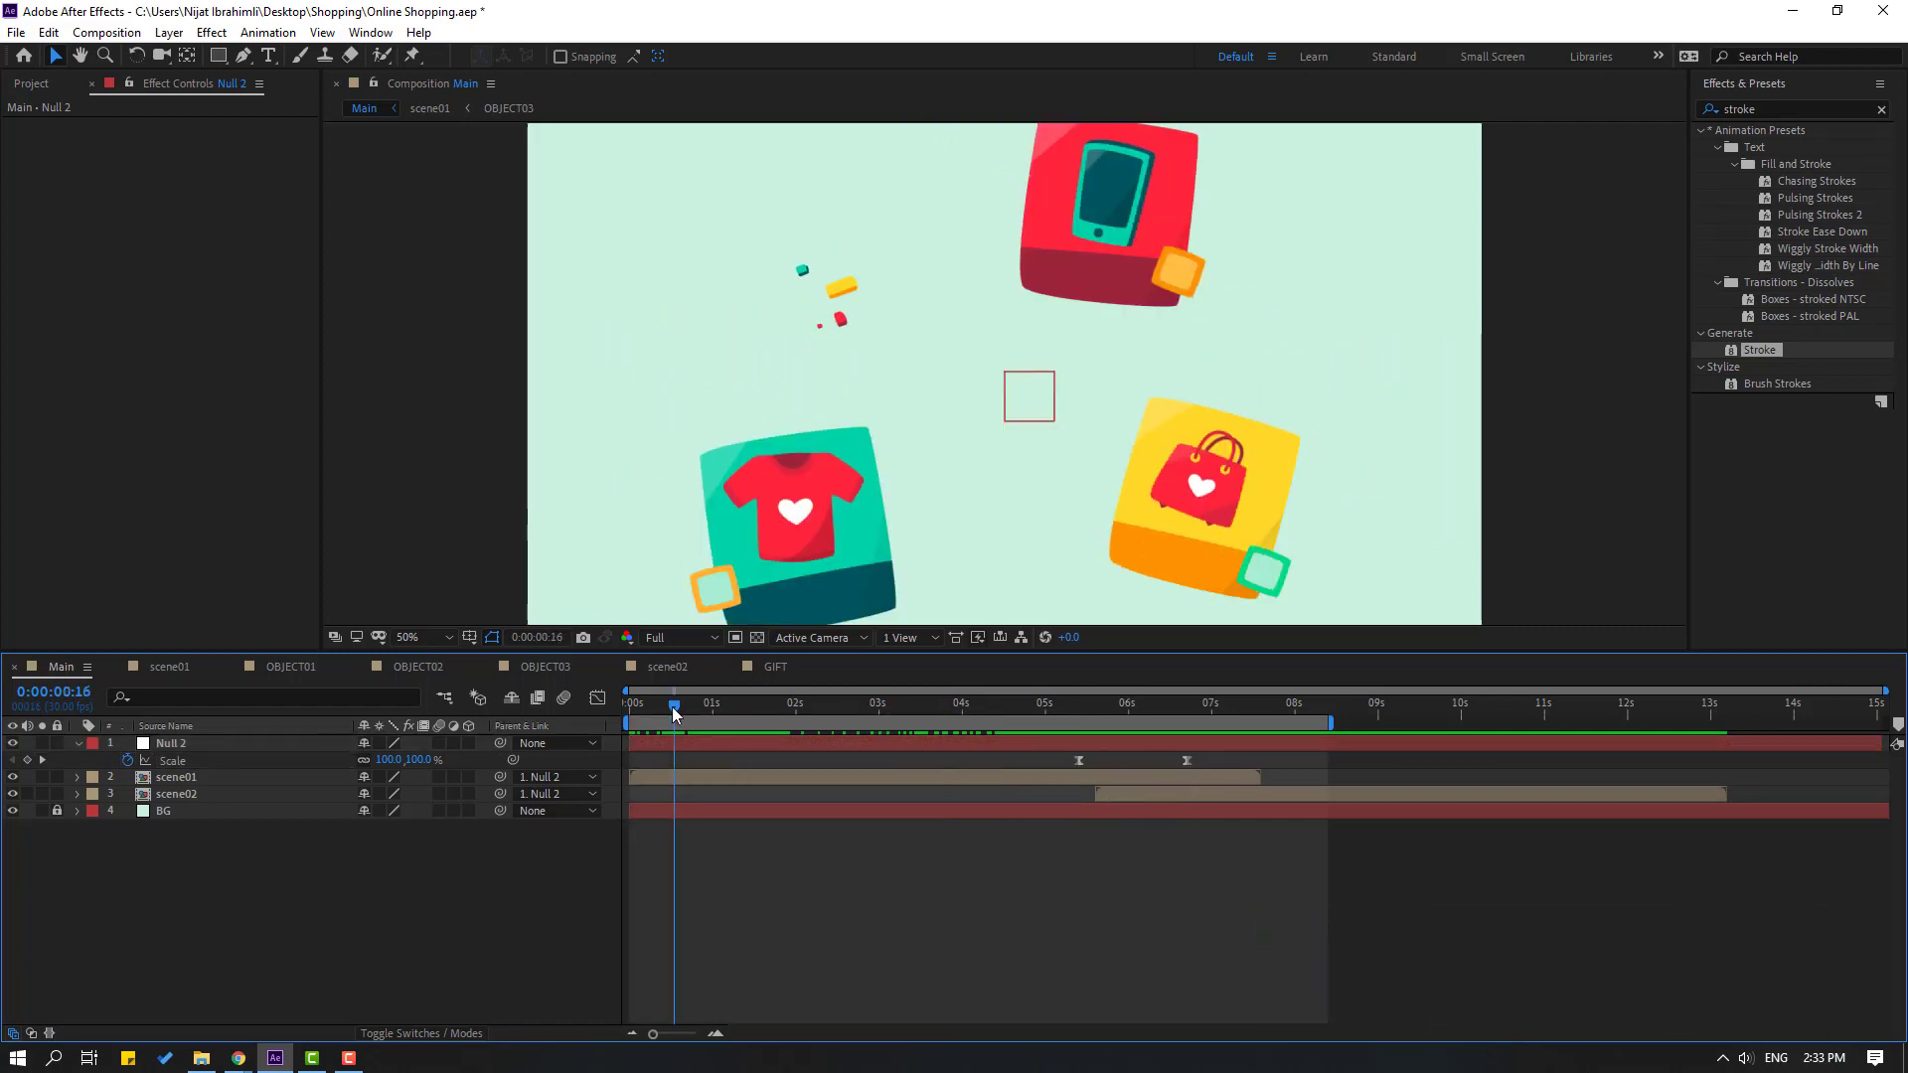
Add the Animation Composer 3 Starter Precomps > Shape Elements 'Lines' element to Main without sound
left_click(374, 42)
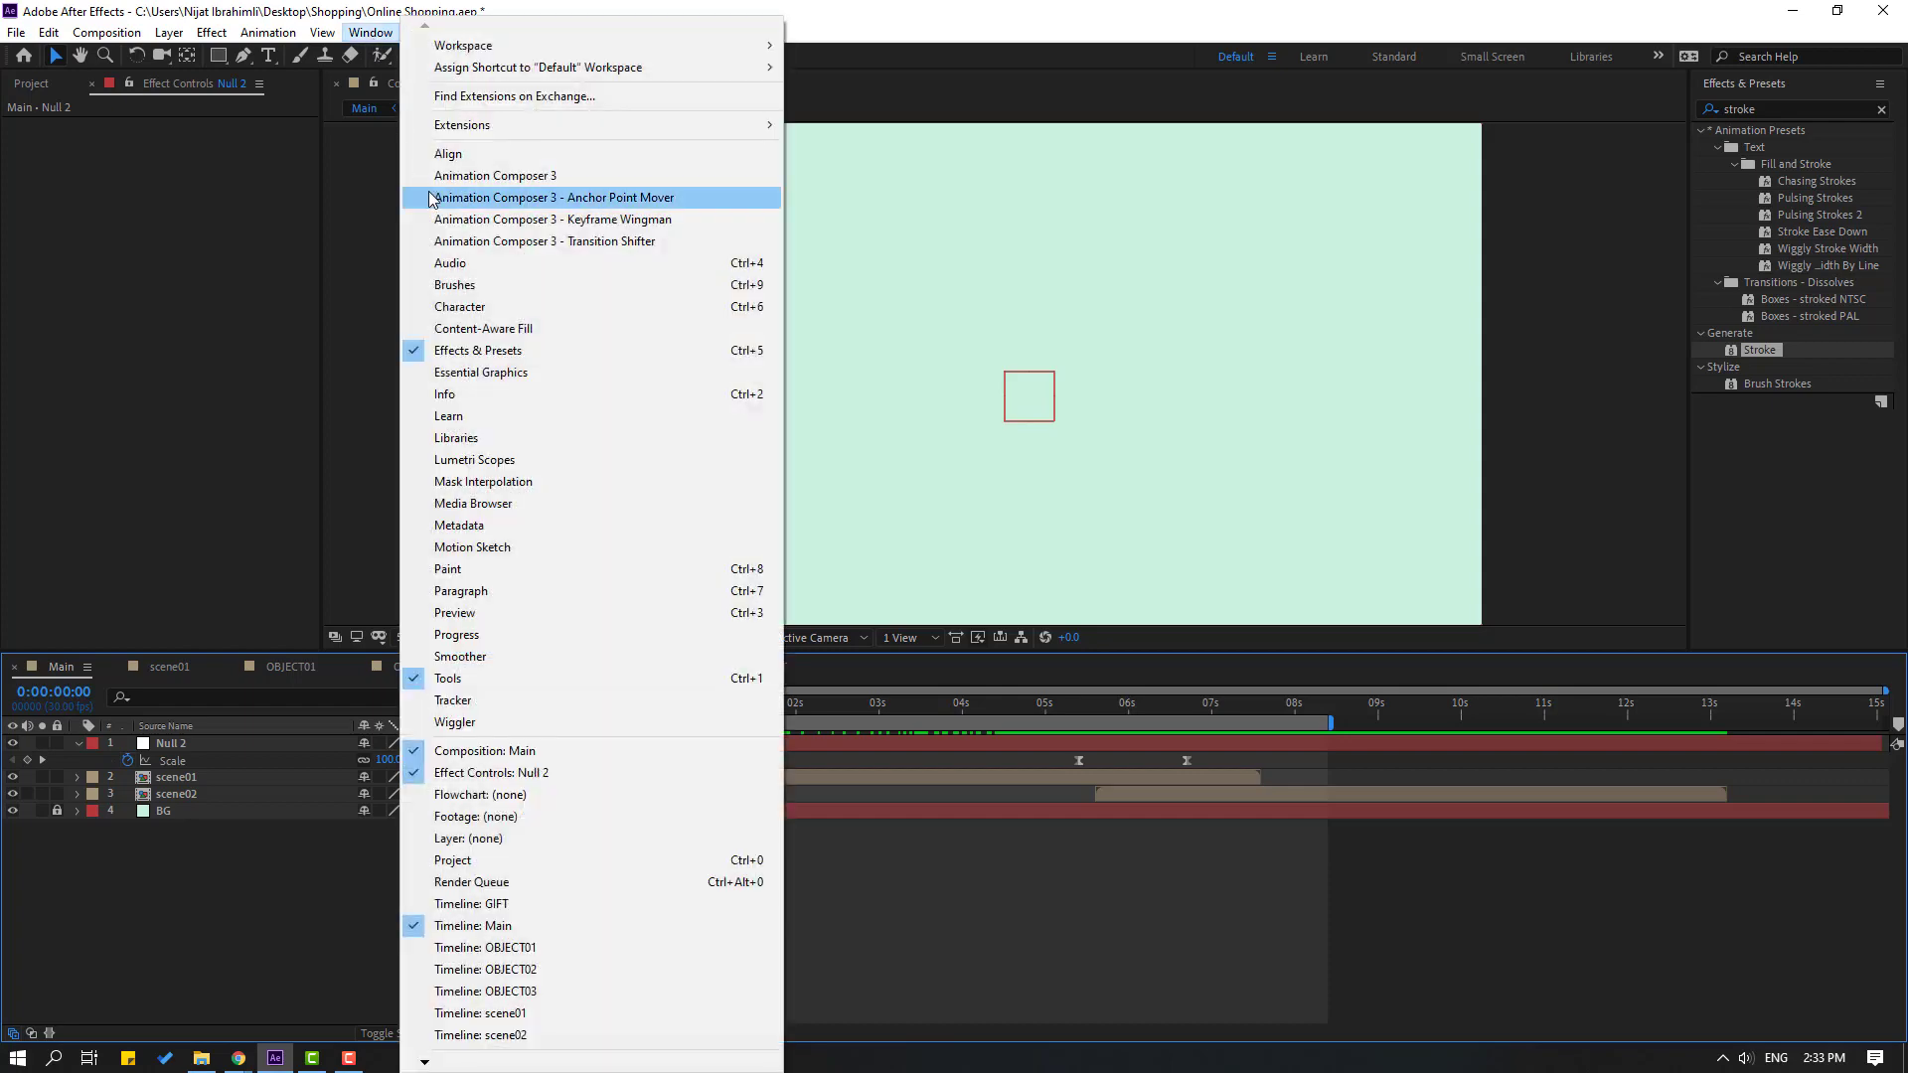
left_click(471, 181)
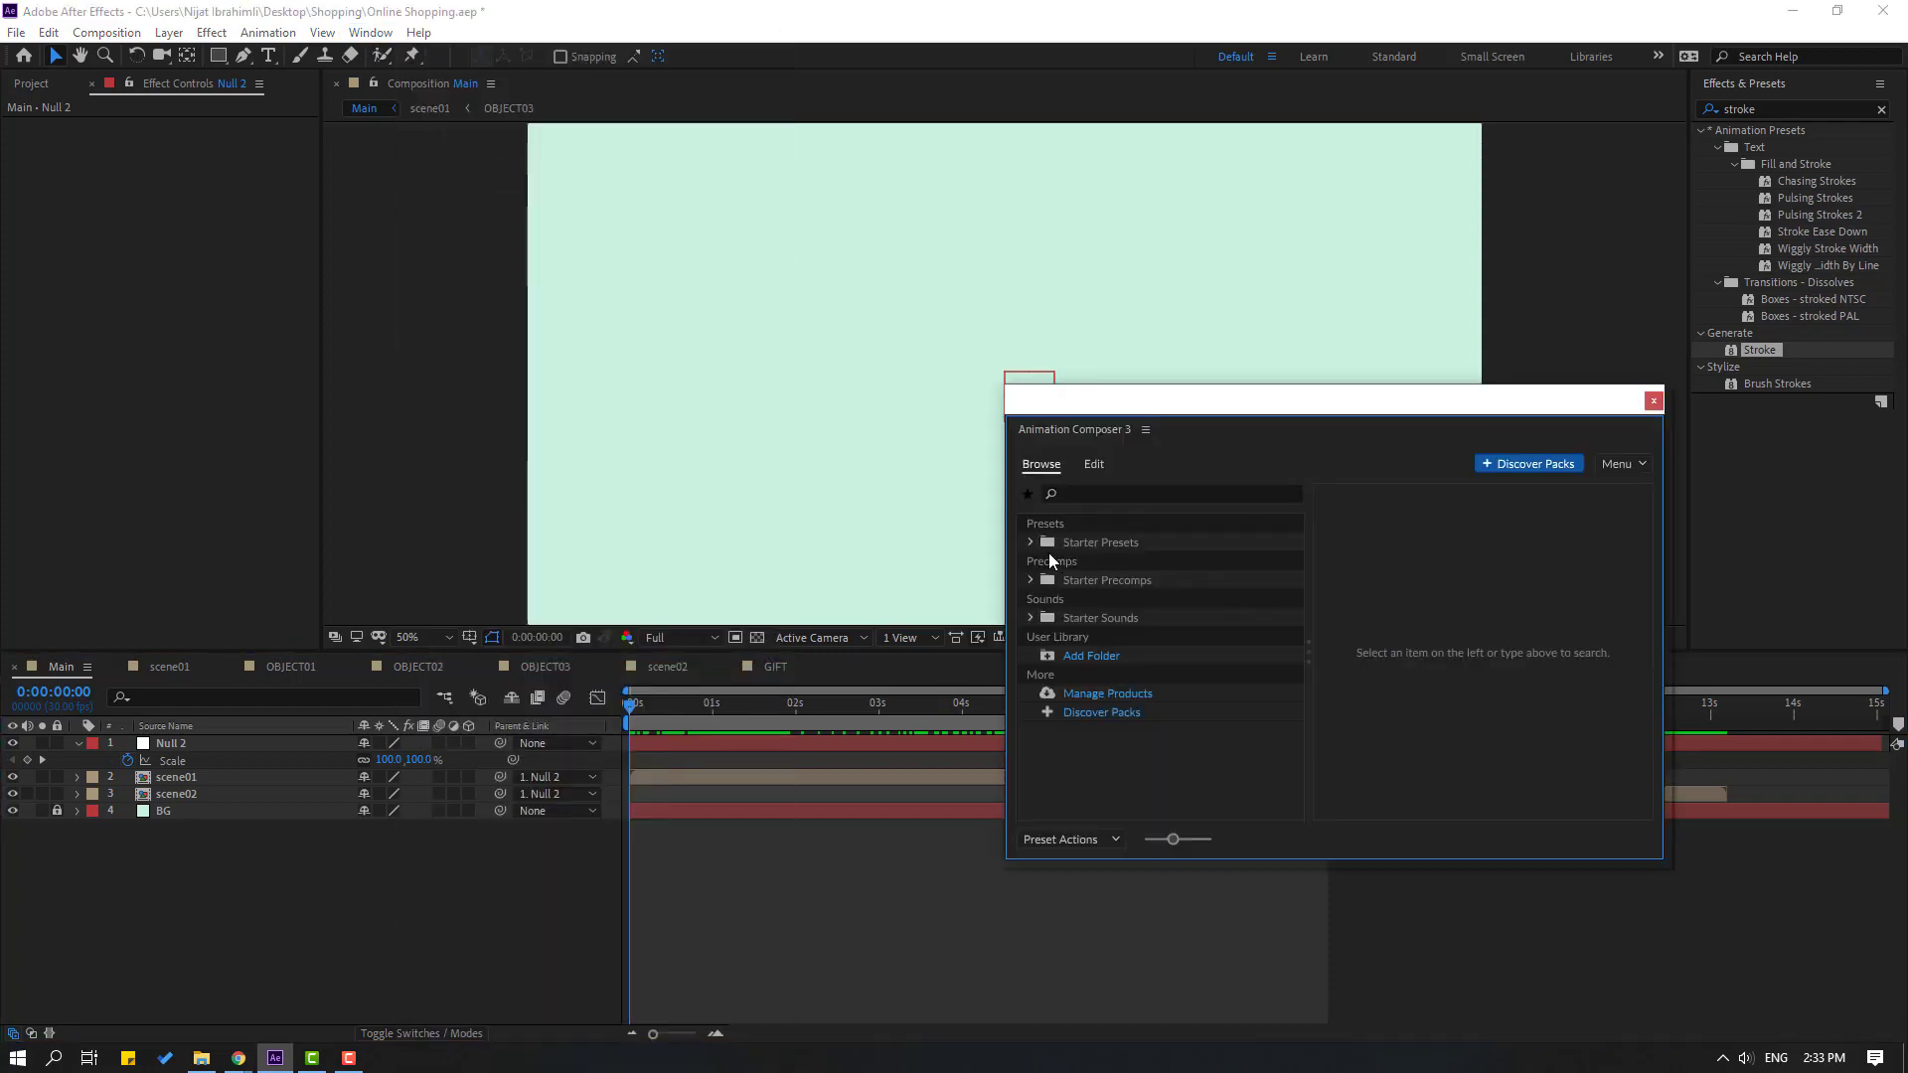
left_click(1031, 581)
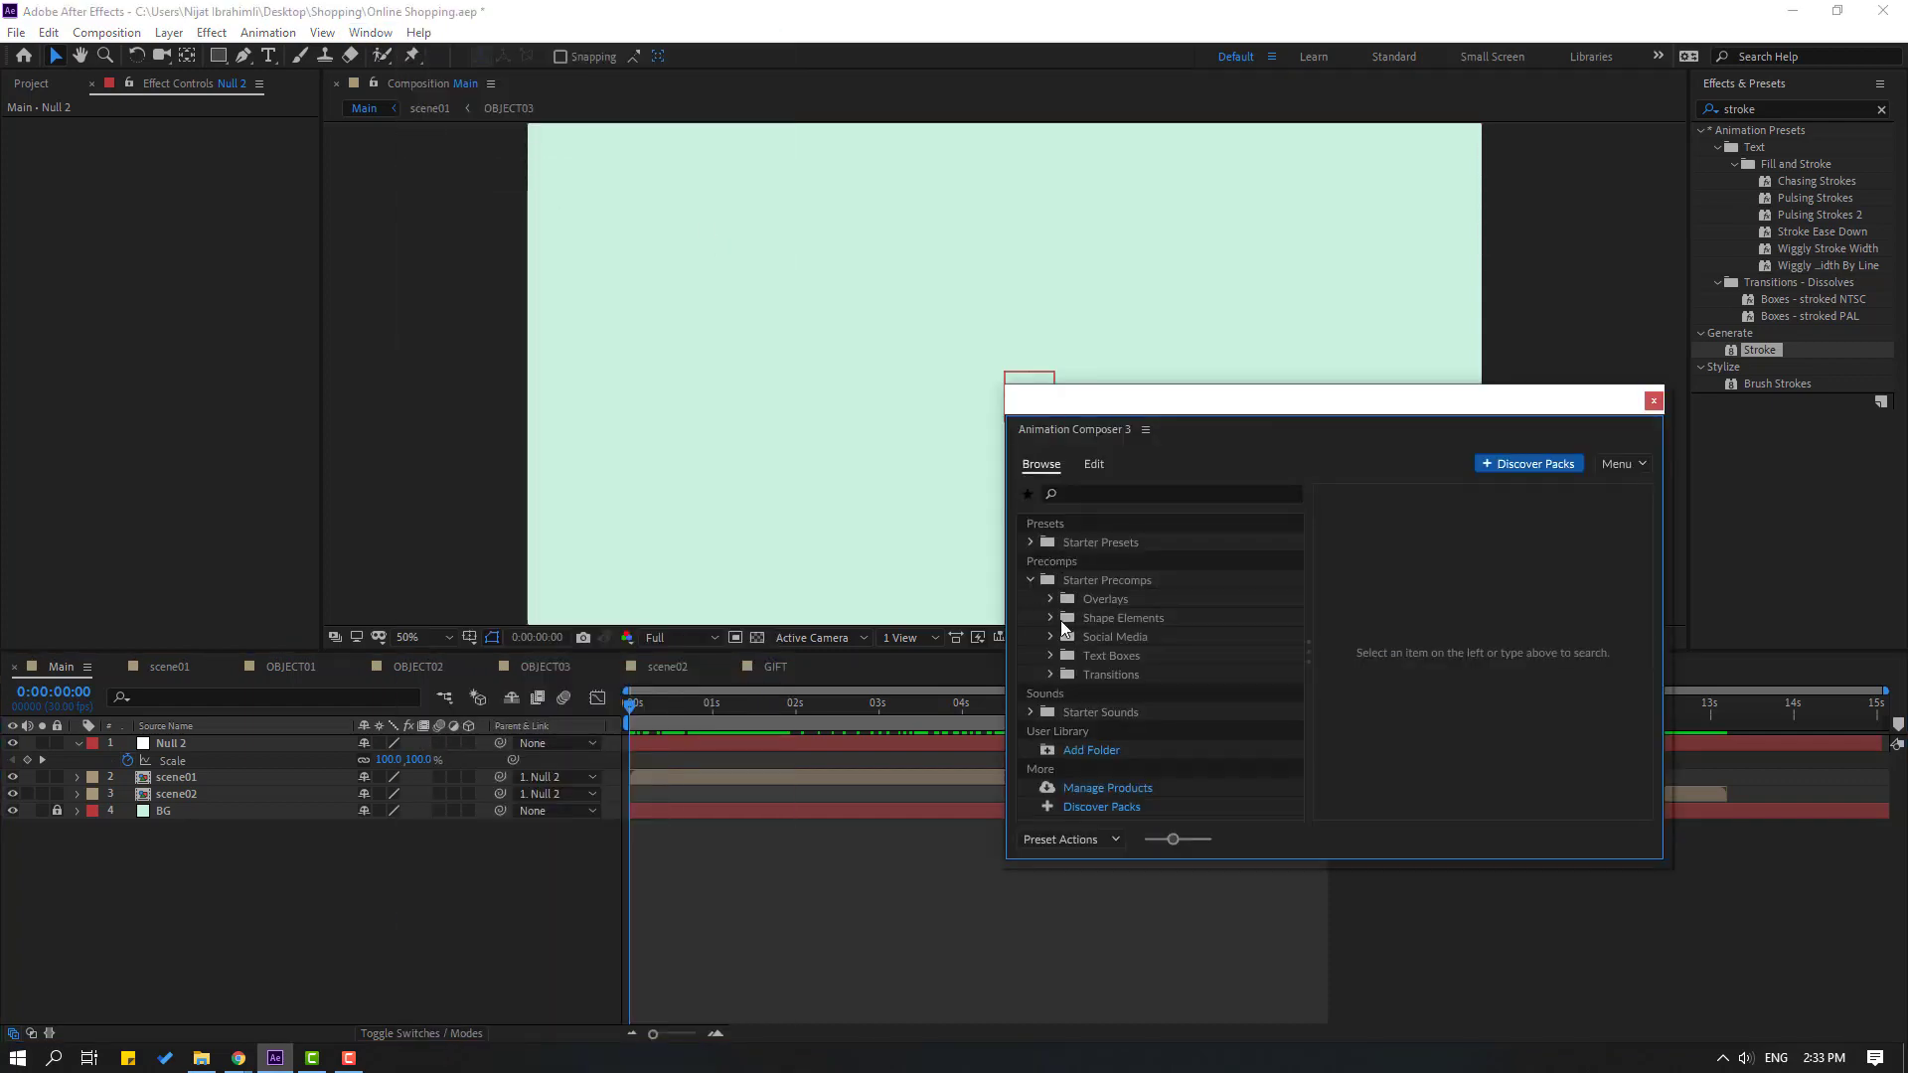
left_click(1106, 620)
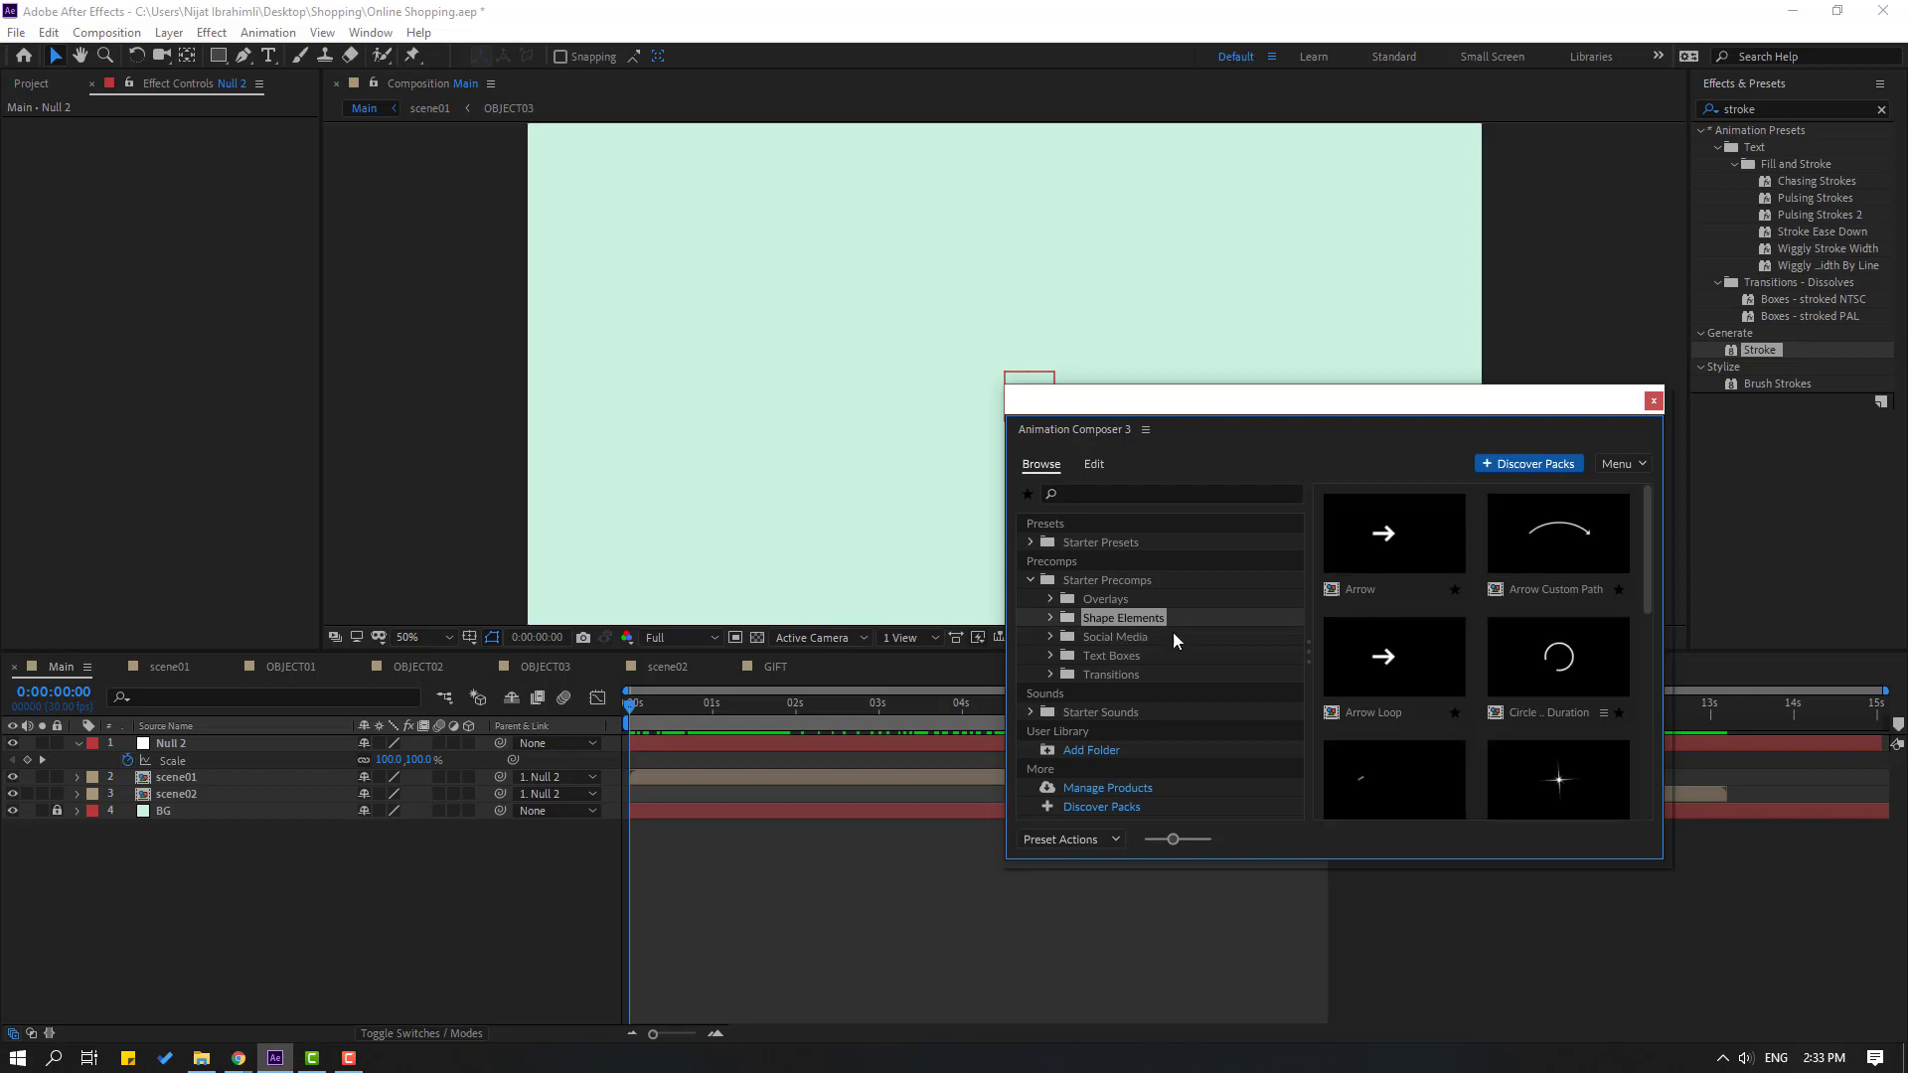
scroll(1480, 672, "down", 5)
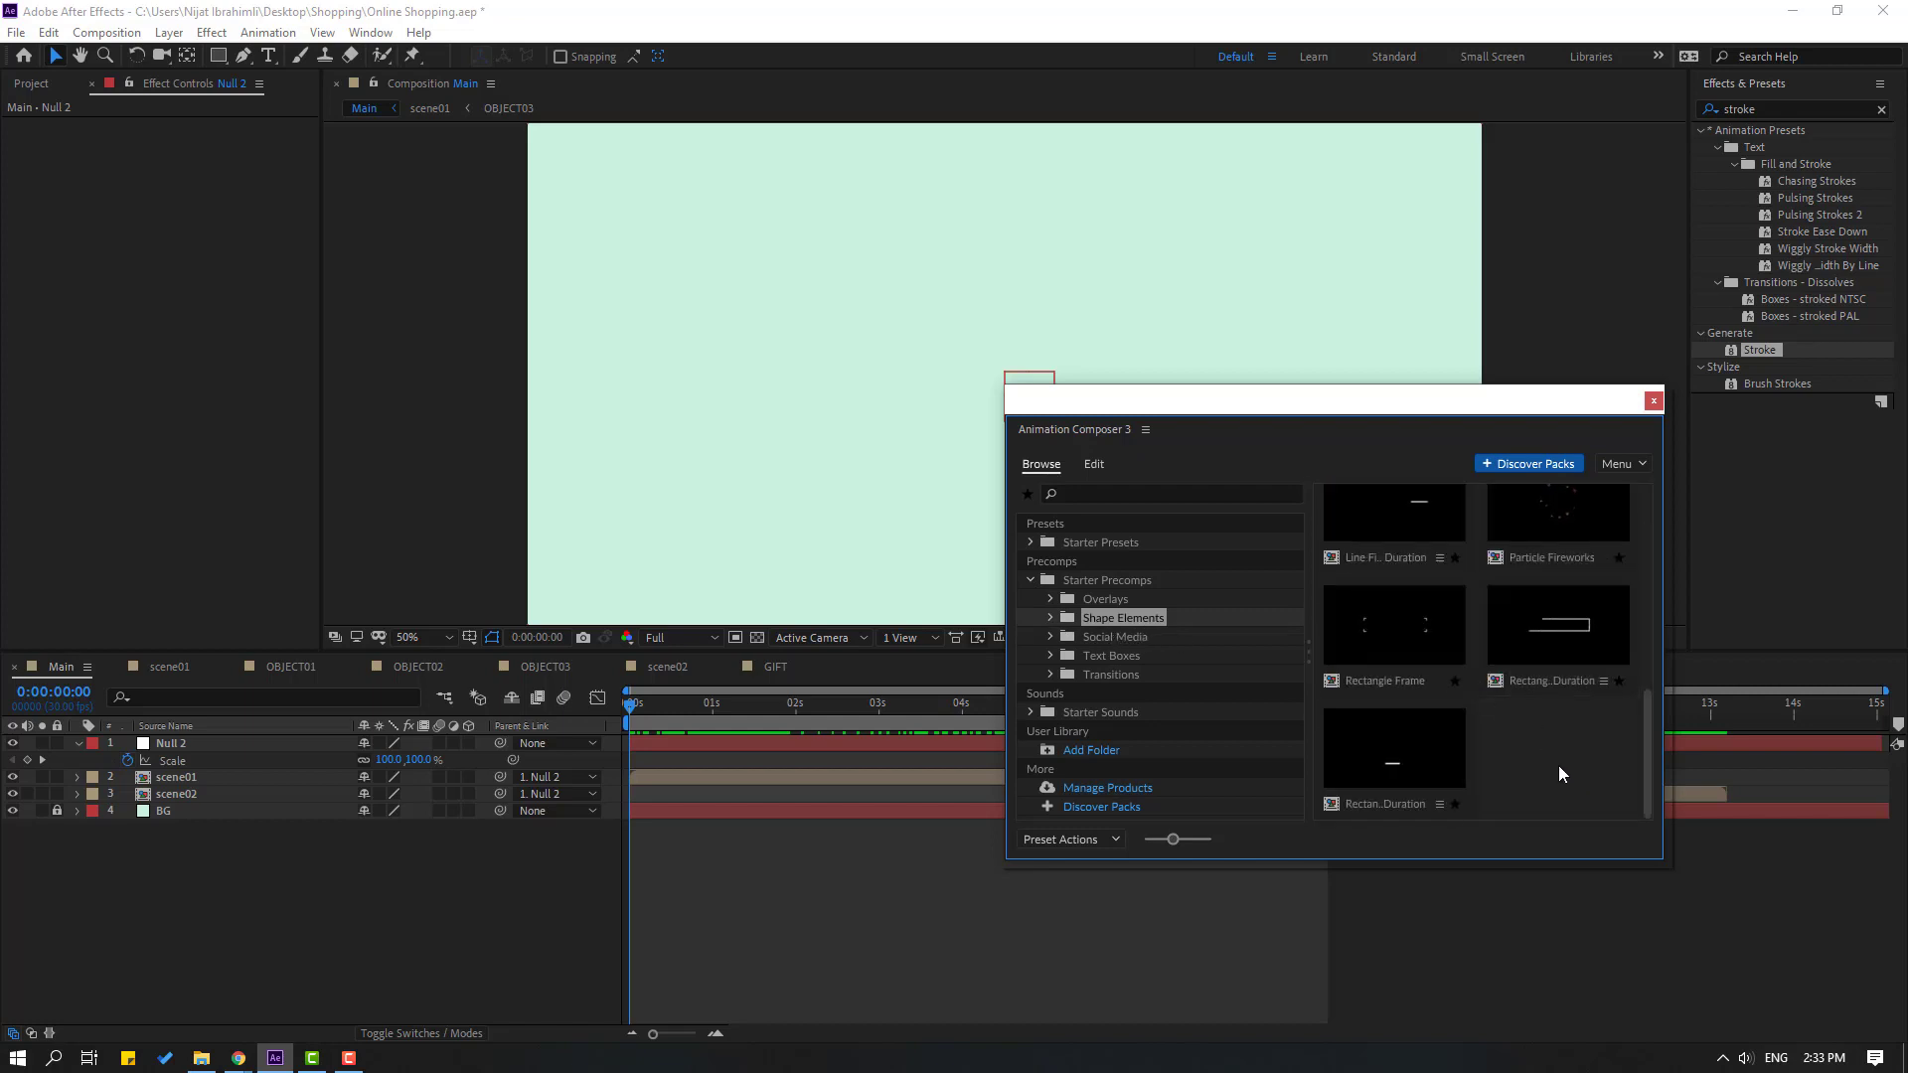
scroll(1551, 765, "up", 4)
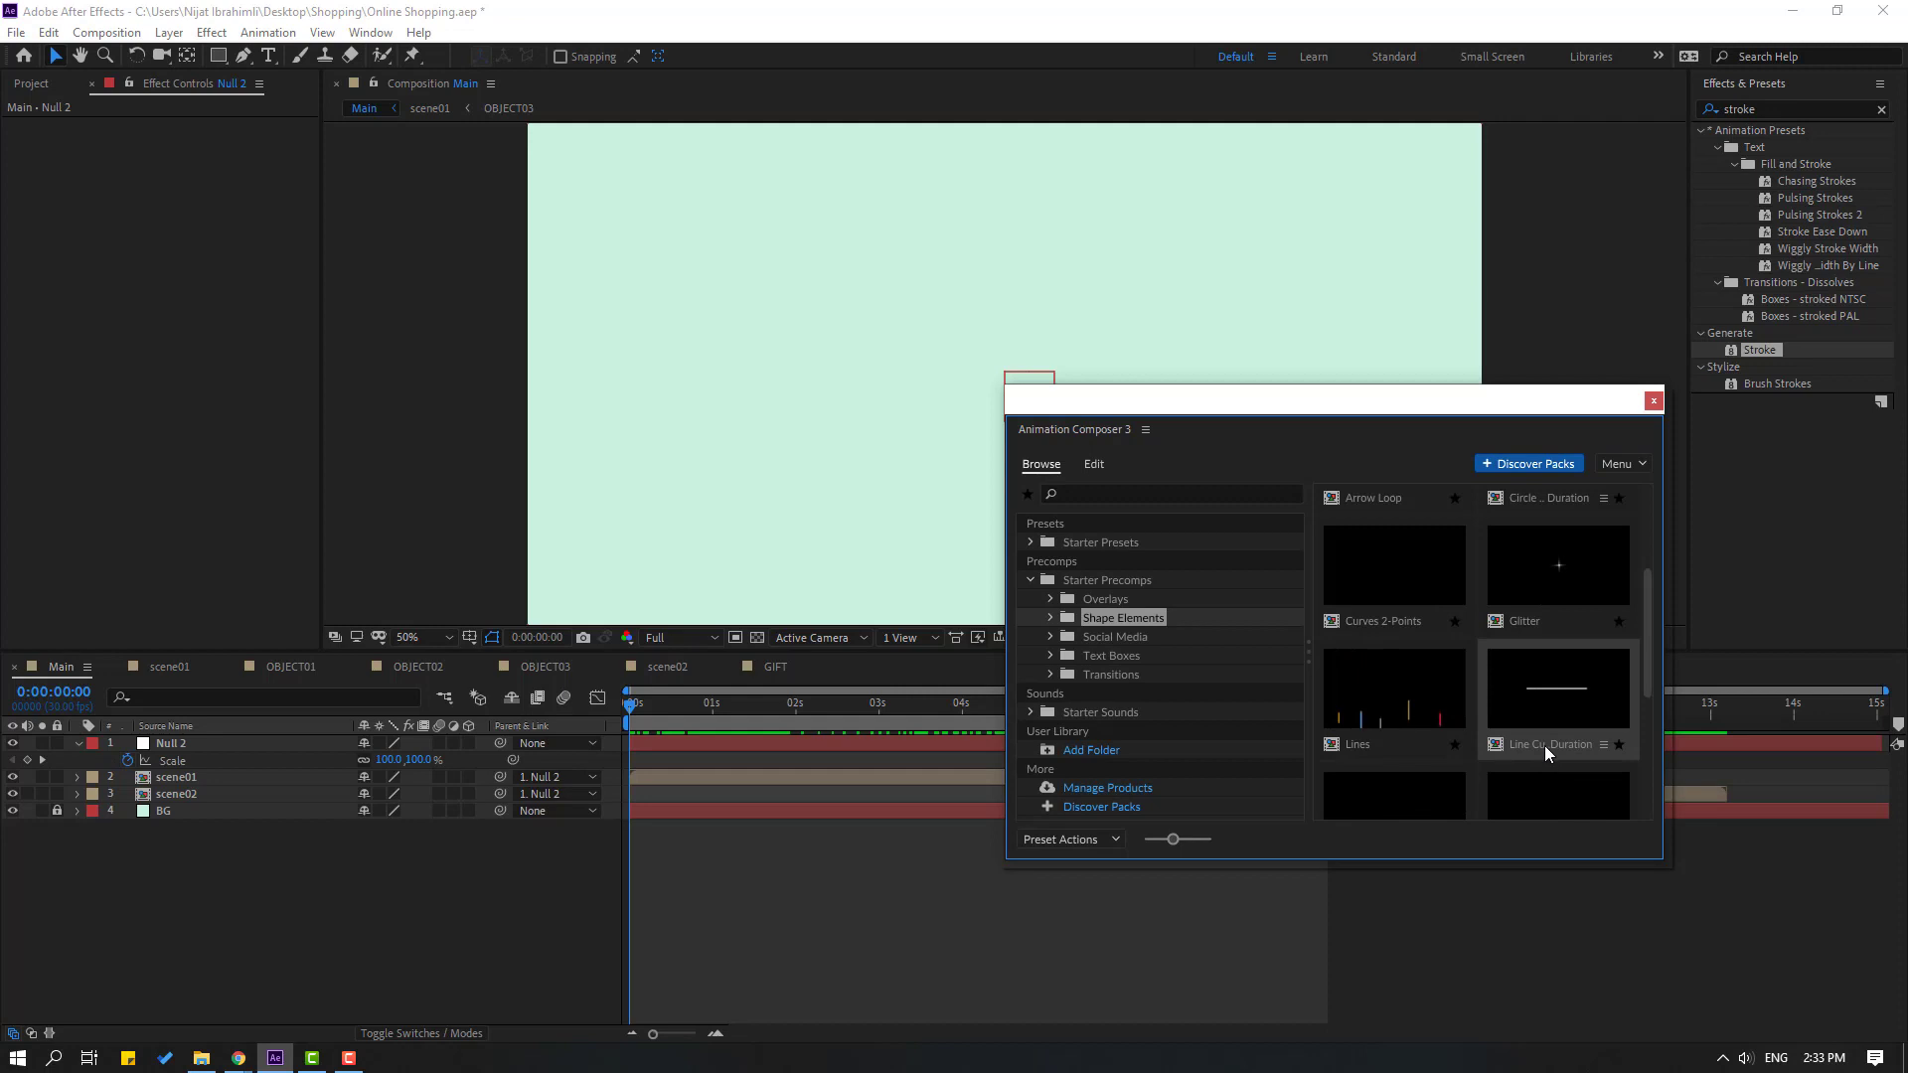
left_click(1379, 704)
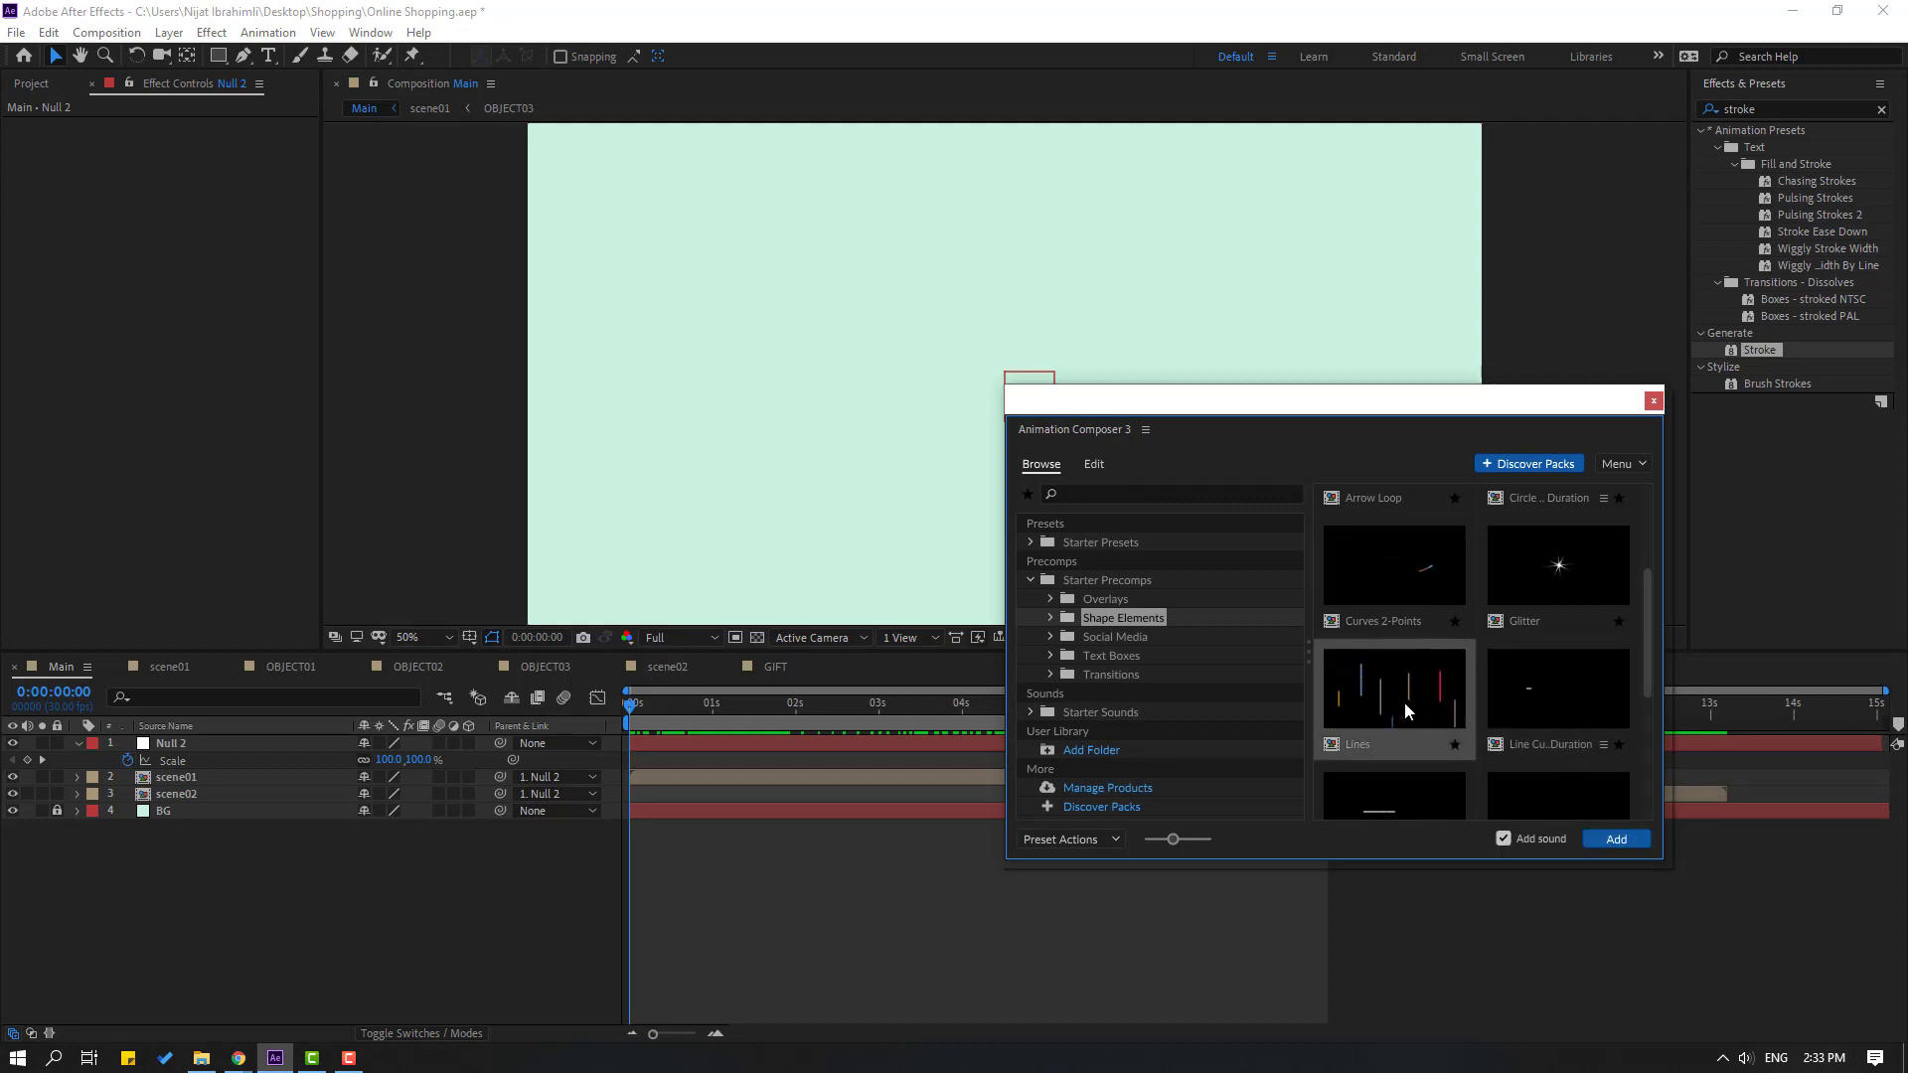
left_click(1503, 839)
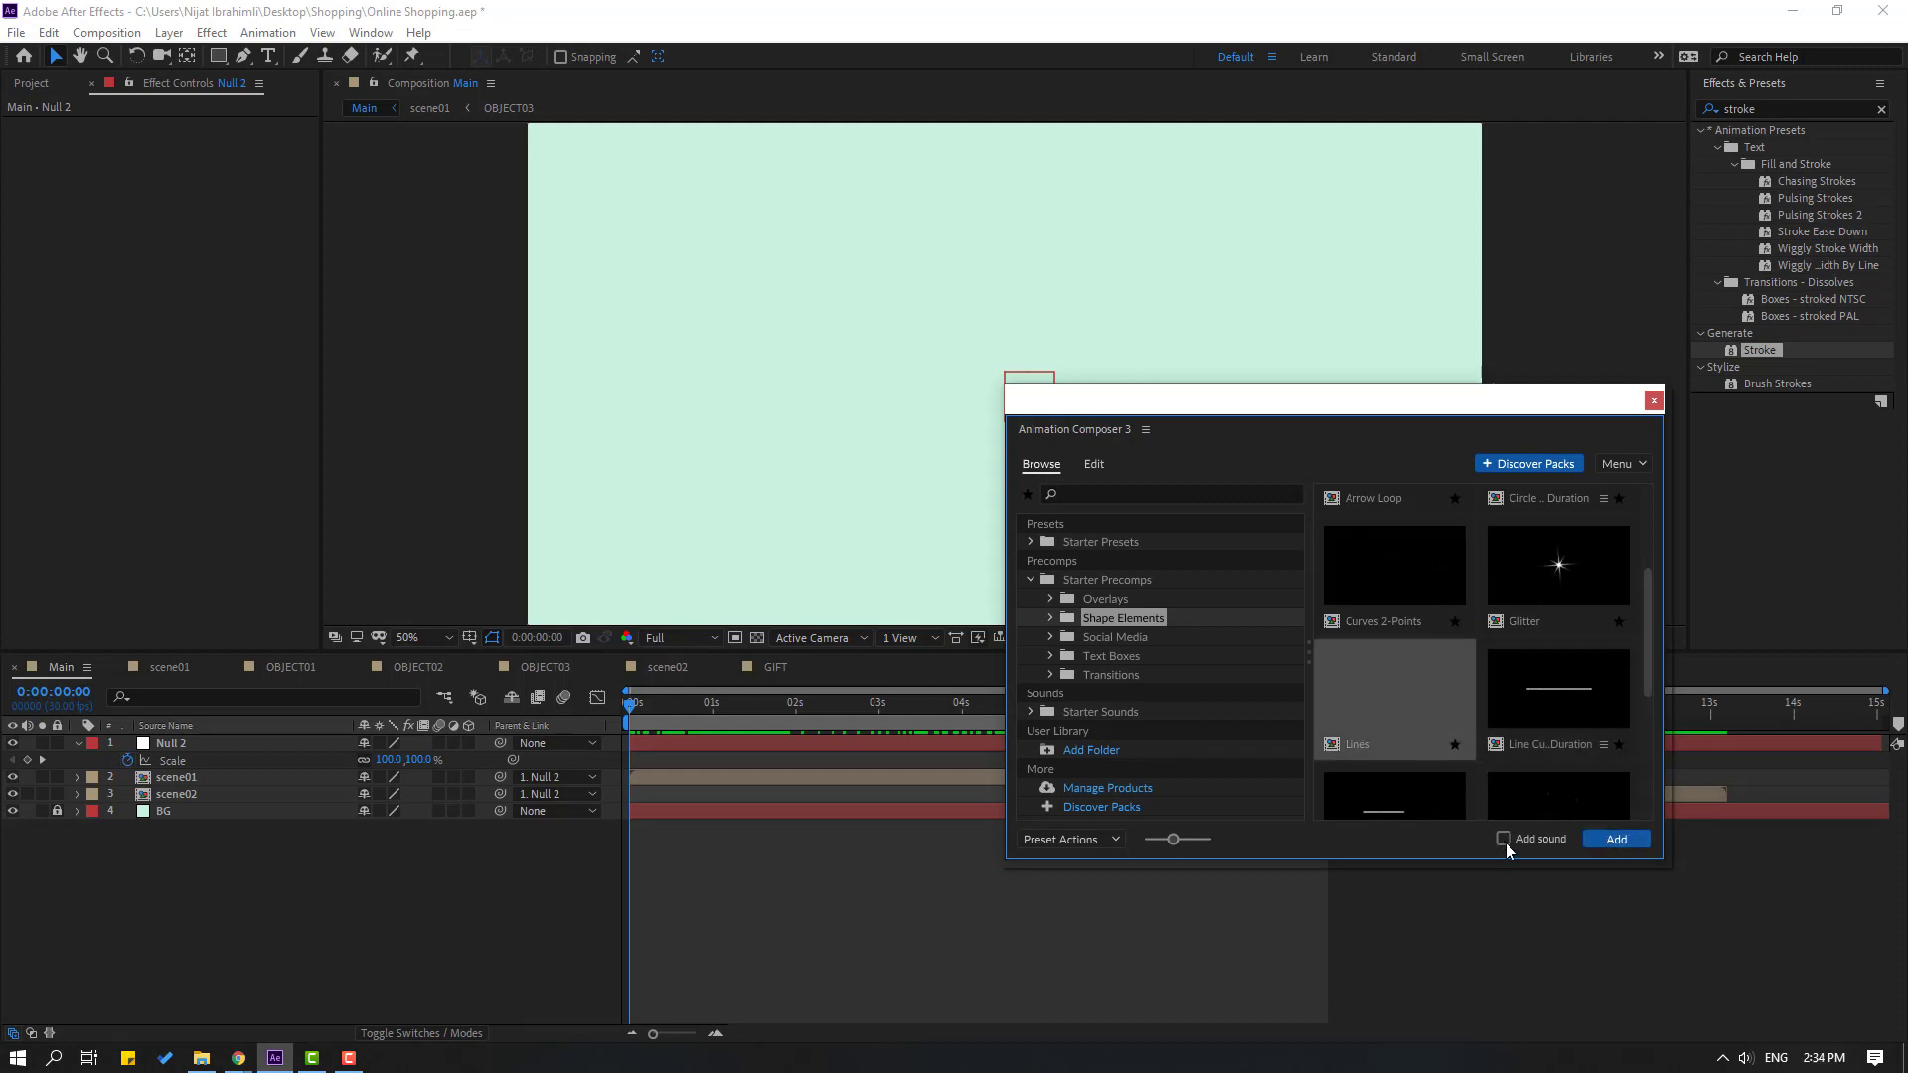
left_click(1611, 842)
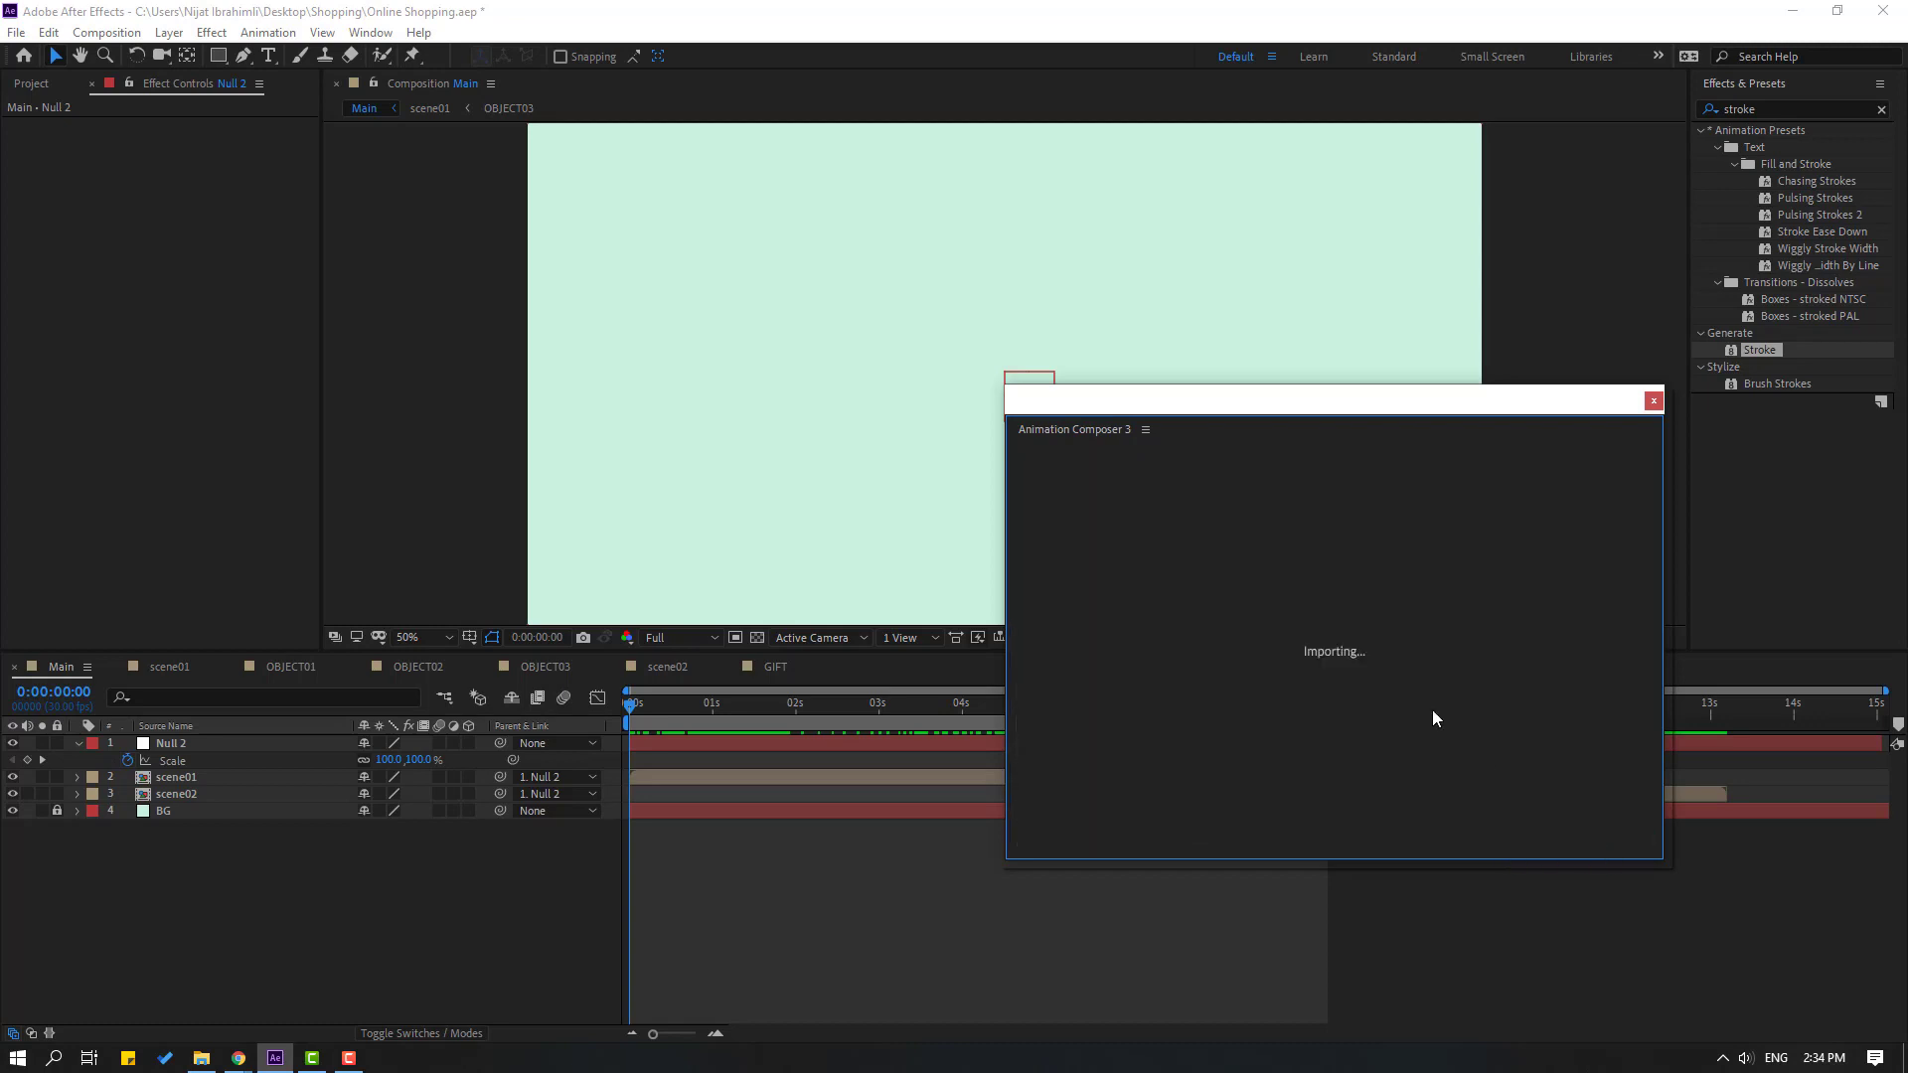
left_click(1652, 401)
Move the Lines layer above BG, duplicate it, start the copy around 6 s, and set its Rotation to 90
left_click_drag(214, 741, 279, 823)
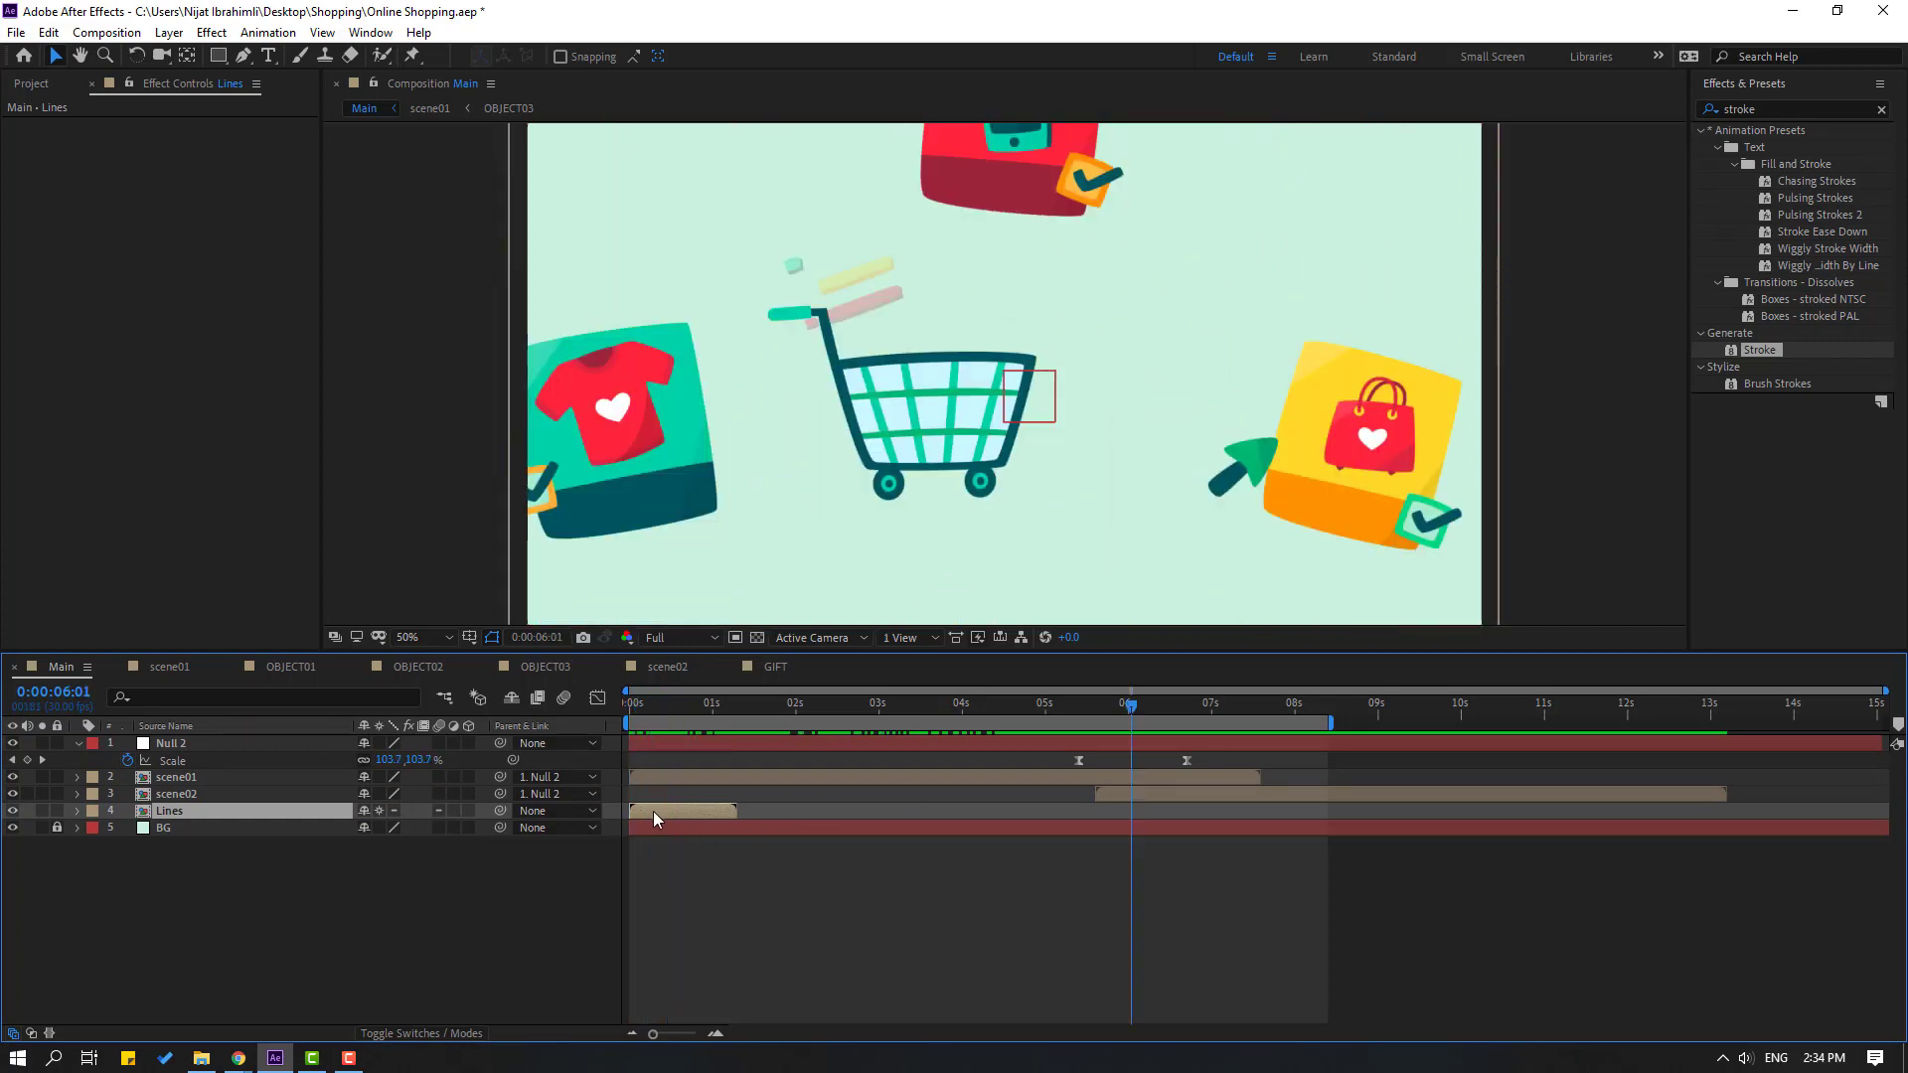
key("ctrl+d")
left_click_drag(655, 812, 1135, 814)
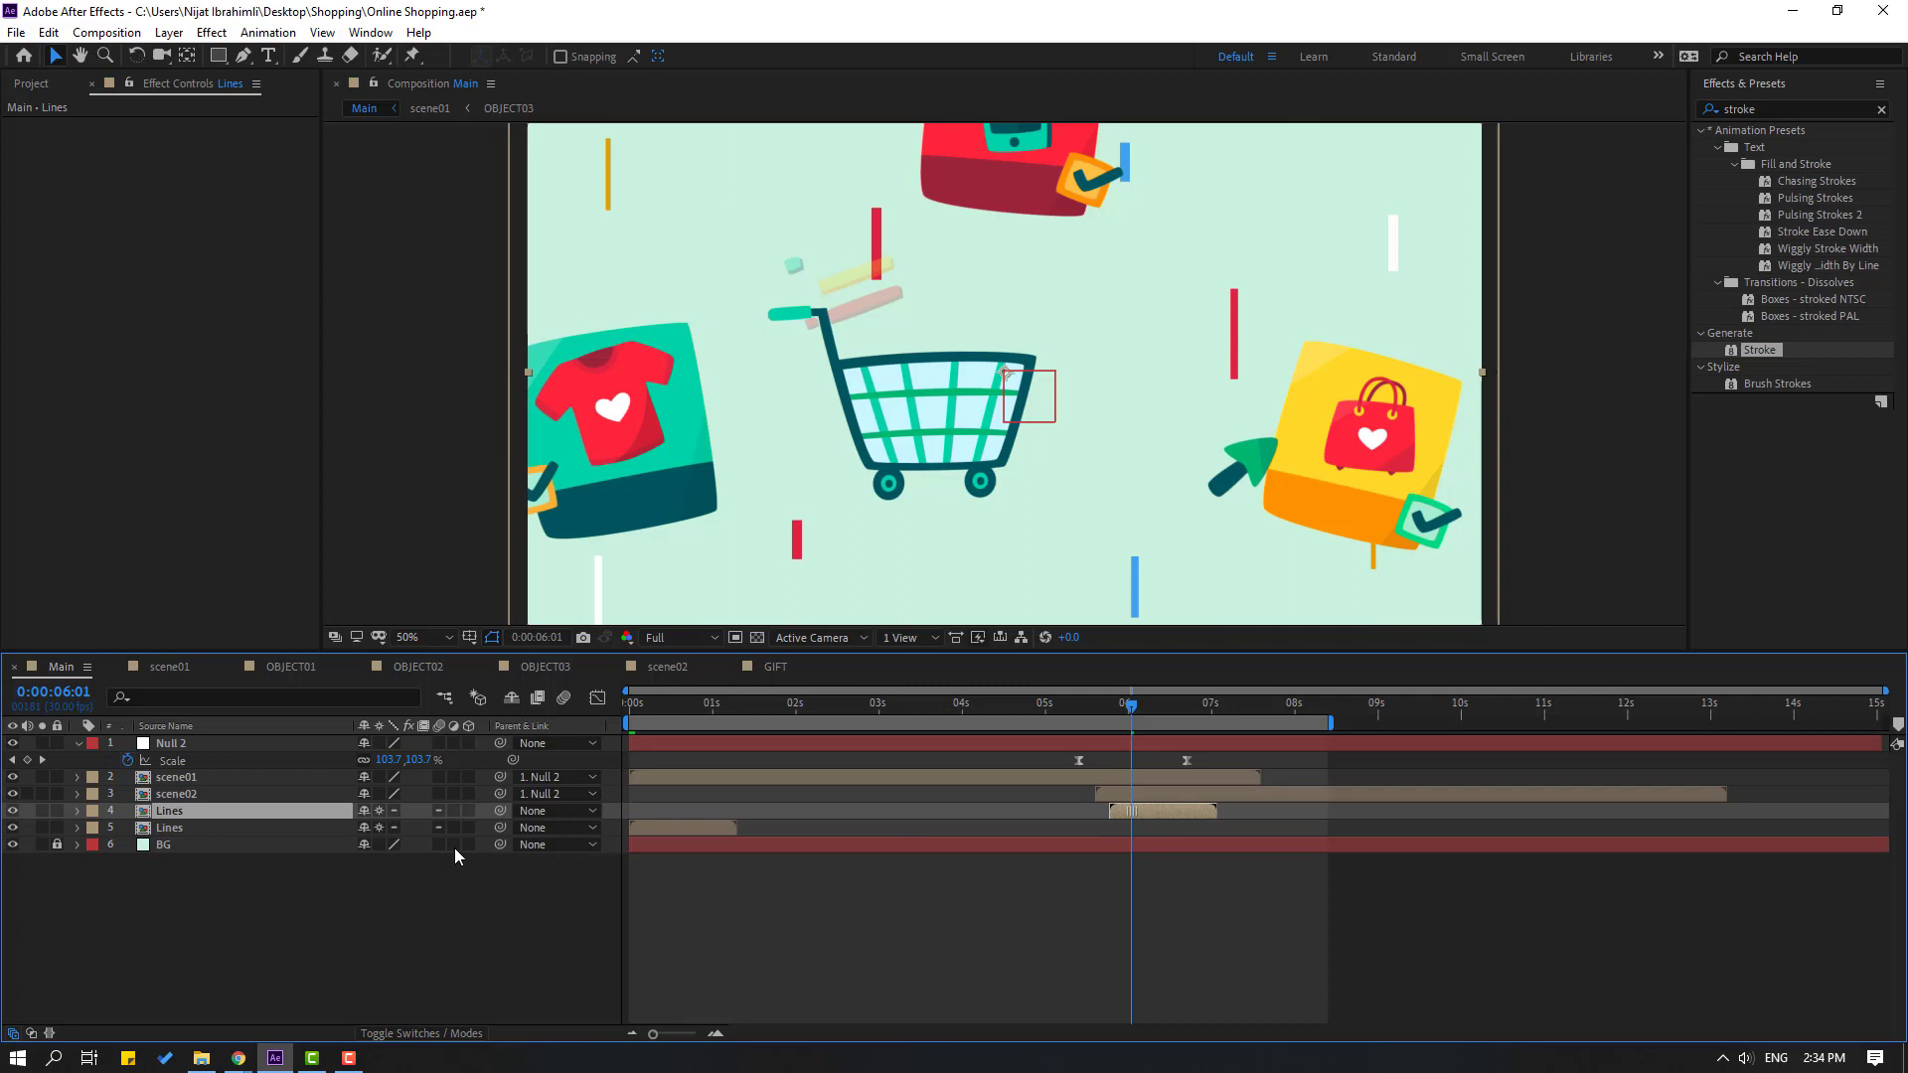
type("r")
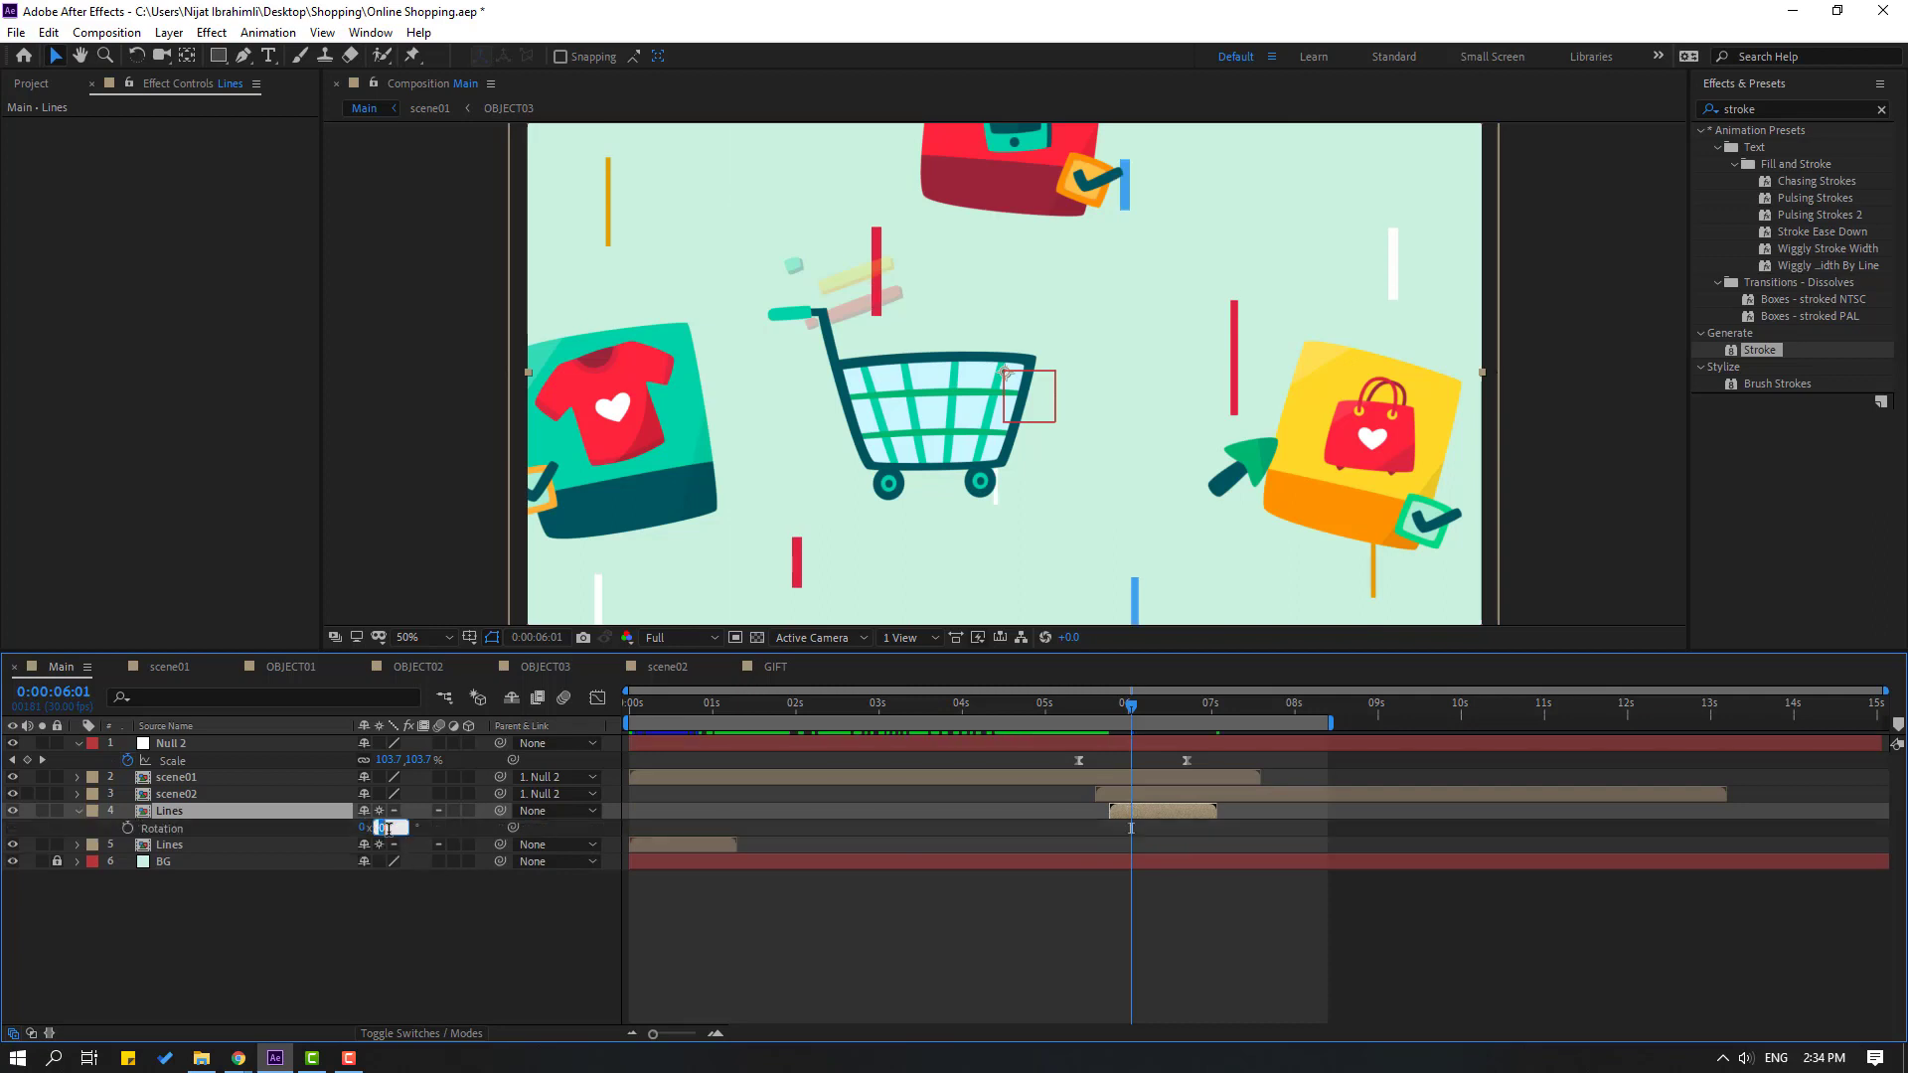